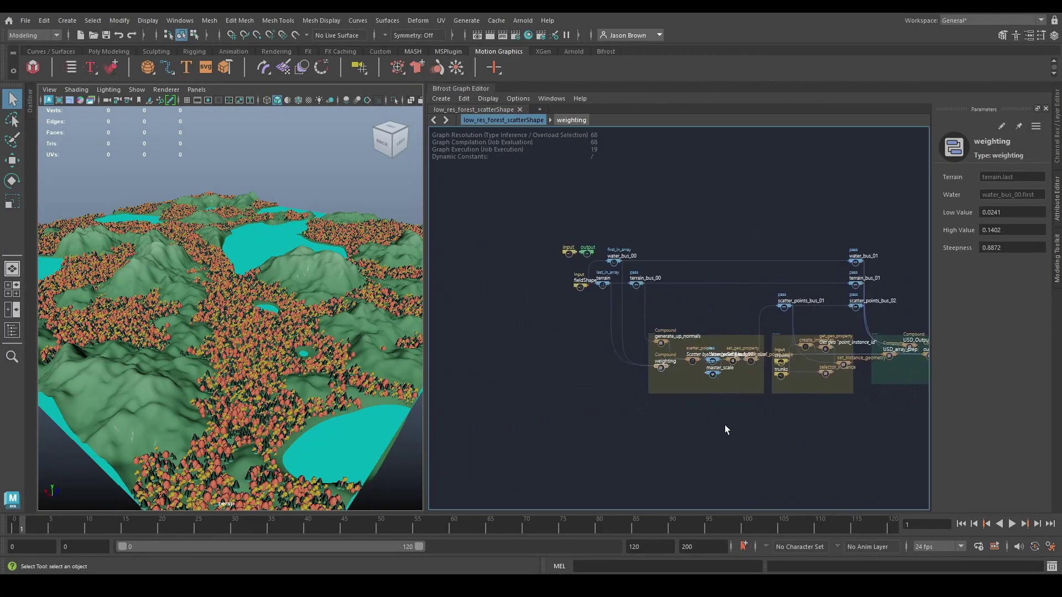
# Examine the forested terrain from above and the overall layout of the low_res_forest_scatterShape graph.
pyautogui.scroll(2, 636, 432)
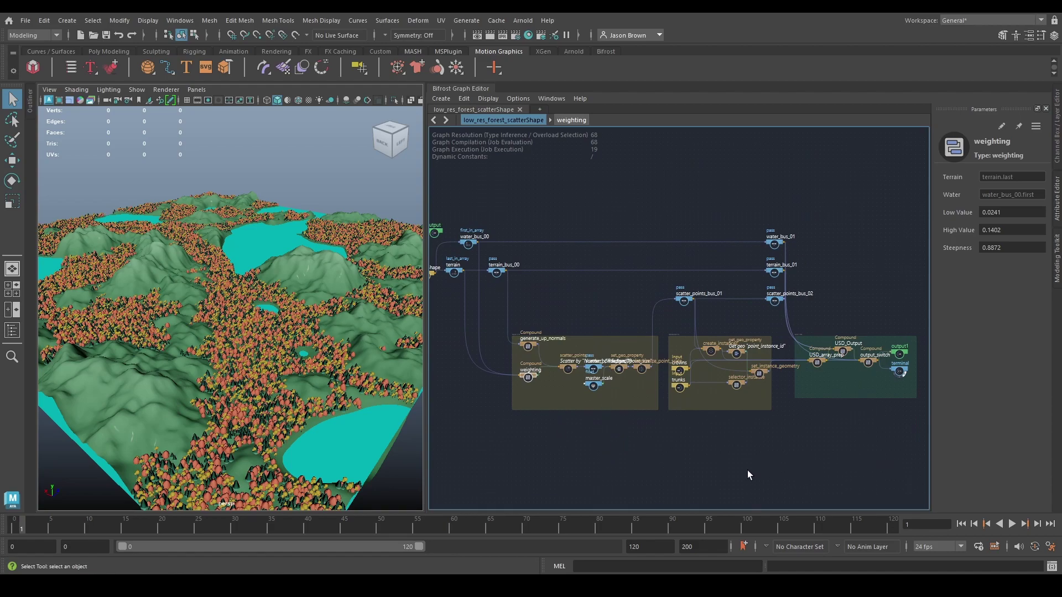
pyautogui.moveTo(584, 443); pyautogui.dragTo(645, 443, button='middle')
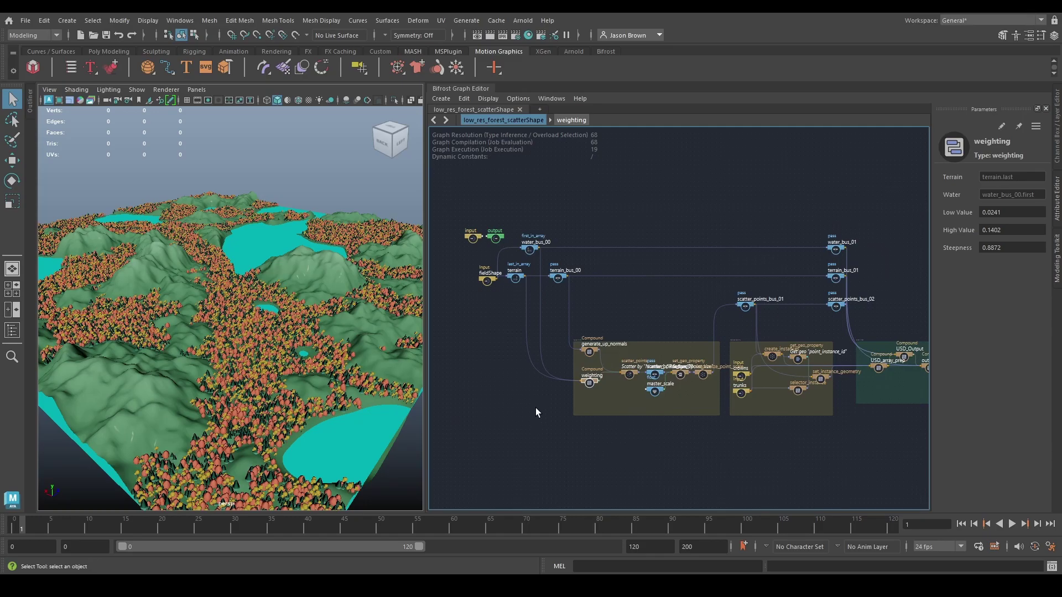
pyautogui.keyDown('alt'); pyautogui.moveTo(320, 356); pyautogui.dragTo(354, 399); pyautogui.keyUp('alt')
pyautogui.scroll(-4, 322, 357)
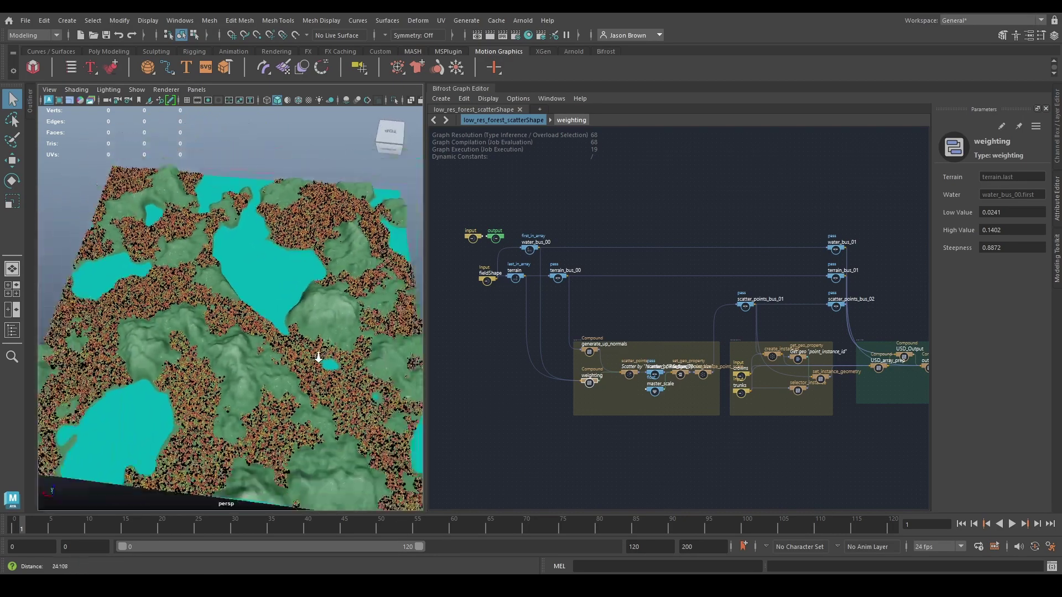
pyautogui.keyDown('alt'); pyautogui.moveTo(328, 359); pyautogui.dragTo(293, 330); pyautogui.keyUp('alt')
pyautogui.moveTo(692, 469); pyautogui.dragTo(633, 409, button='middle')
pyautogui.scroll(1, 633, 409)
pyautogui.scroll(3, 578, 389)
pyautogui.moveTo(577, 389); pyautogui.dragTo(802, 562, button='middle')
pyautogui.scroll(1, 664, 423)
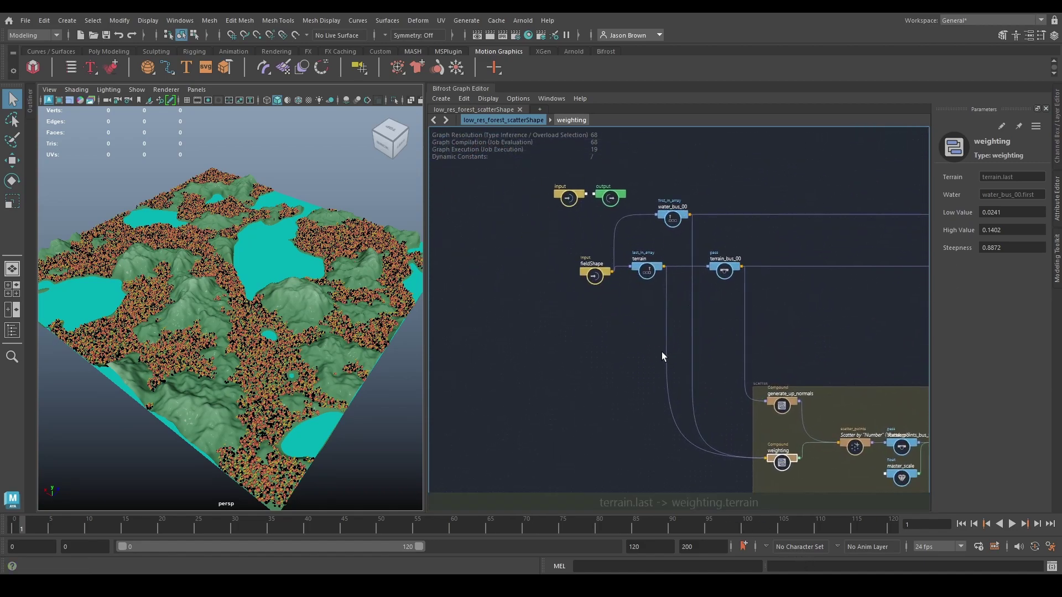
# Inspect the fieldShape input node, show the Outliner and select the field object that feeds it.
pyautogui.scroll(4, 612, 344)
pyautogui.click(556, 367)
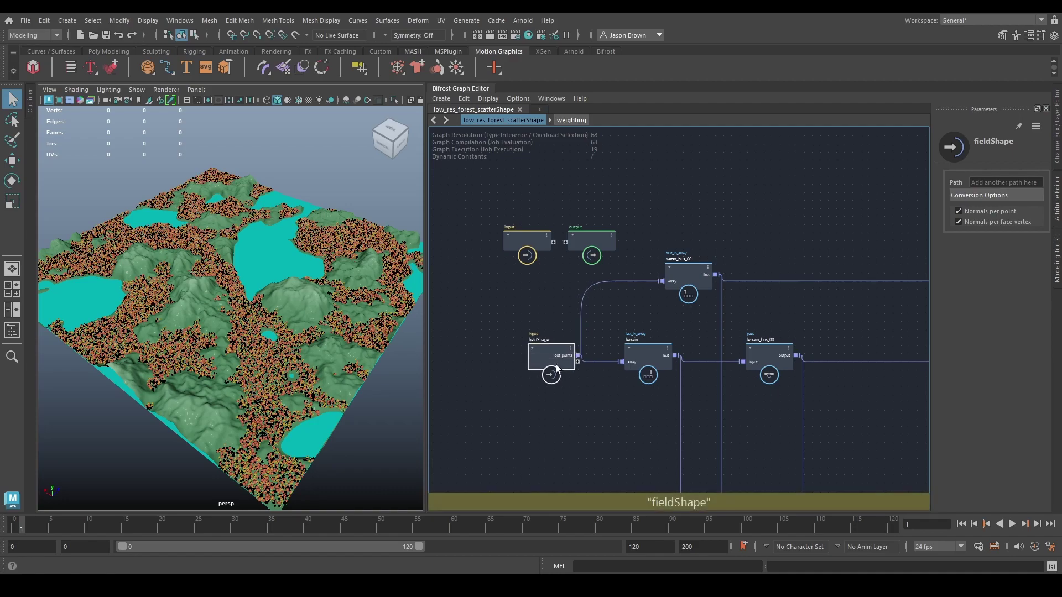
pyautogui.click(31, 102)
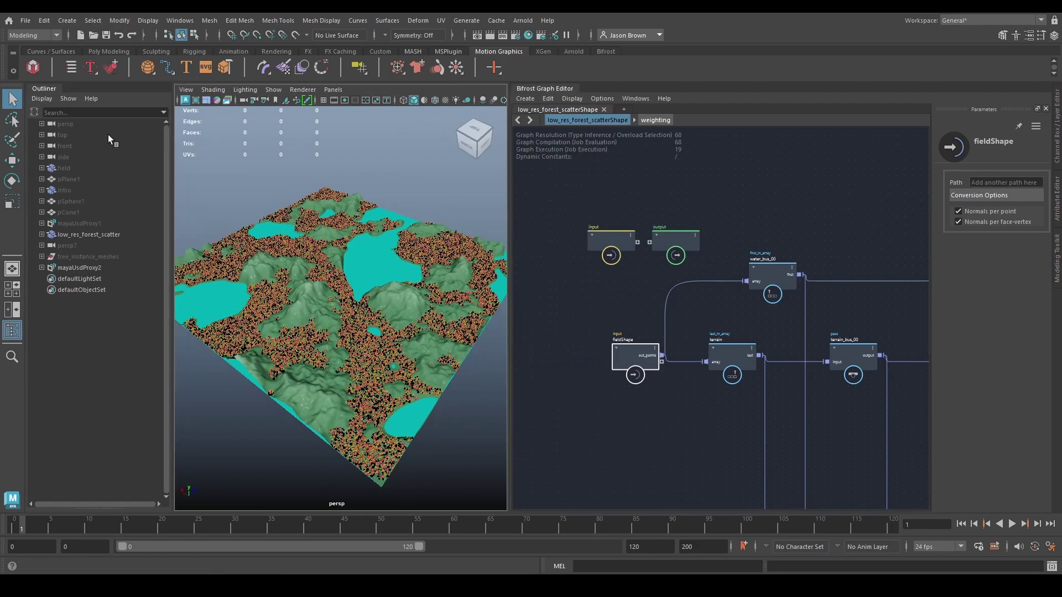
pyautogui.click(73, 169)
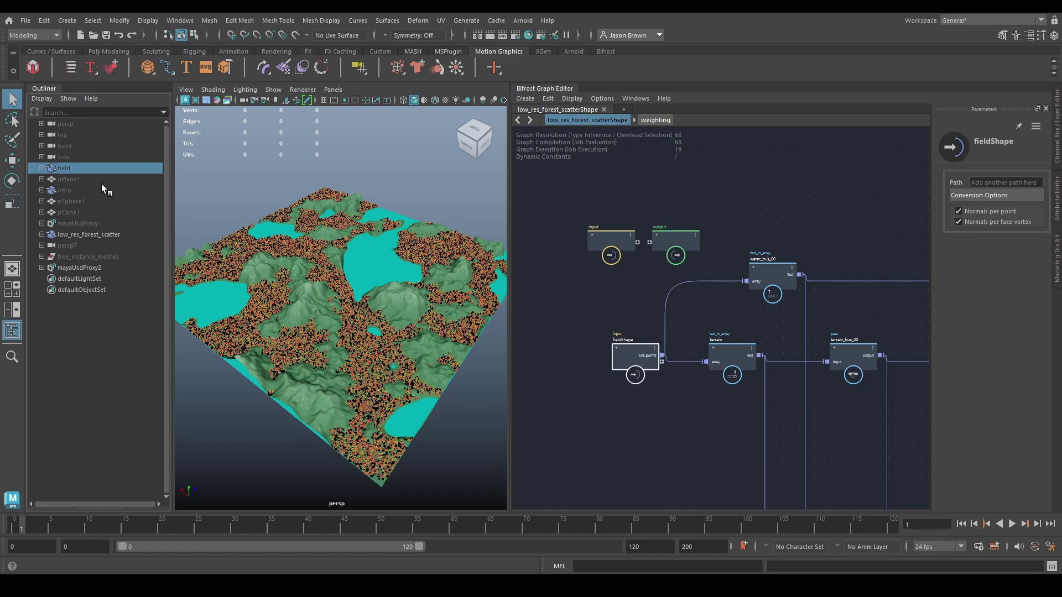
pyautogui.moveTo(729, 412); pyautogui.dragTo(673, 401, button='middle')
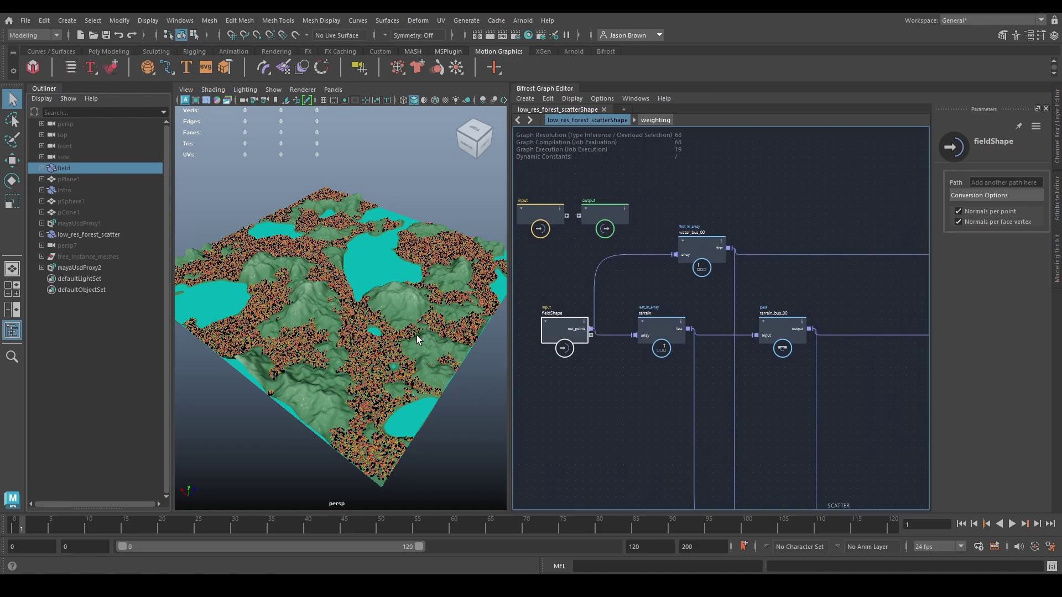
# Move the input and output nodes together farther up from fieldShape and shift water_bus_00 to sit above the terrain node.
pyautogui.moveTo(649, 379); pyautogui.dragTo(657, 370, button='middle')
pyautogui.moveTo(668, 183); pyautogui.dragTo(560, 211)
pyautogui.moveTo(629, 205); pyautogui.dragTo(566, 166)
pyautogui.moveTo(713, 236); pyautogui.dragTo(675, 235)
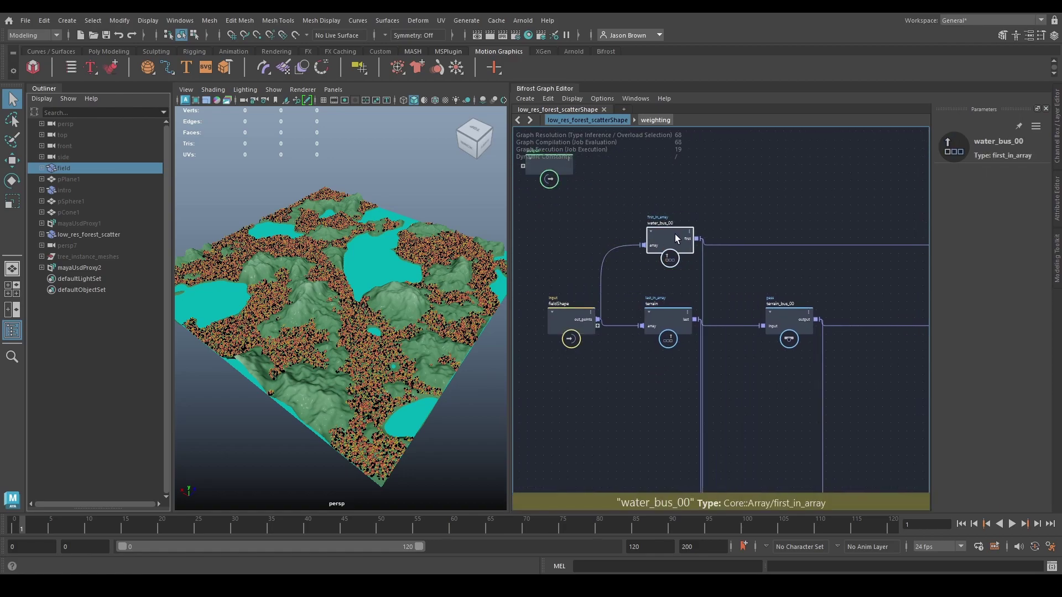
pyautogui.moveTo(675, 273); pyautogui.dragTo(677, 252, button='middle')
pyautogui.click(674, 313)
pyautogui.moveTo(673, 310); pyautogui.dragTo(674, 320)
# Examine the scatter, instances and output sections of the graph.
pyautogui.scroll(-1, 714, 334)
pyautogui.moveTo(722, 337); pyautogui.dragTo(534, 158, button='middle')
pyautogui.moveTo(757, 222); pyautogui.dragTo(373, 216, button='middle')
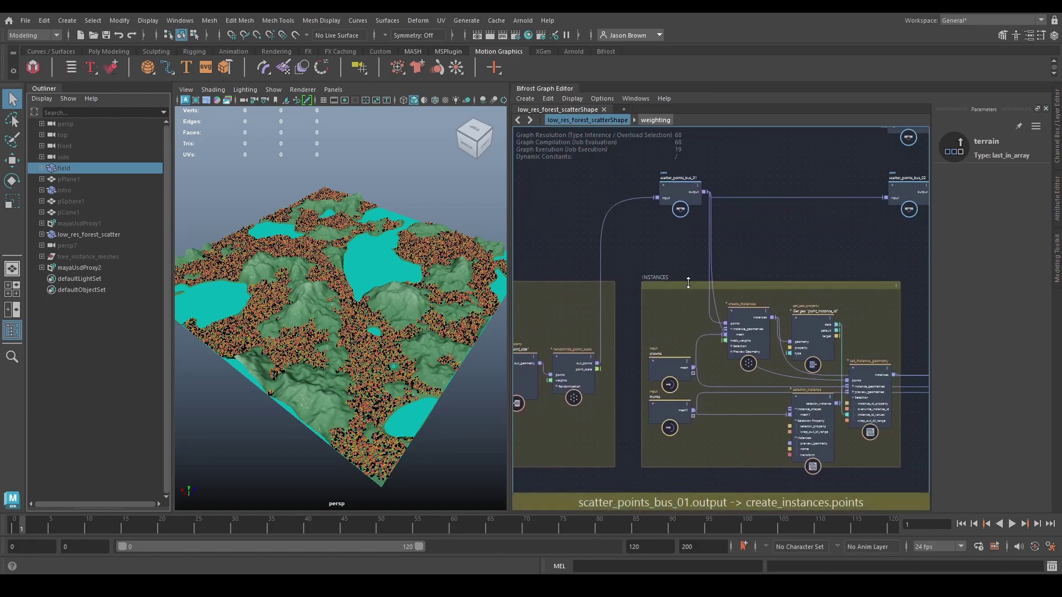
pyautogui.moveTo(797, 256); pyautogui.dragTo(455, 220, button='middle')
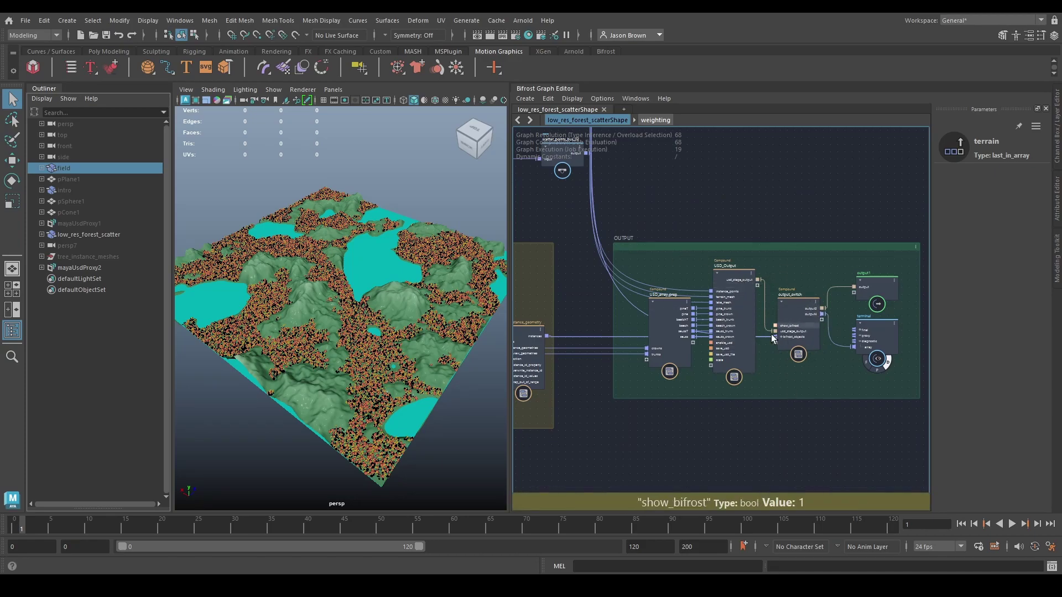
pyautogui.moveTo(698, 437); pyautogui.dragTo(939, 413, button='middle')
pyautogui.scroll(-4, 834, 446)
pyautogui.moveTo(790, 431); pyautogui.dragTo(685, 324, button='middle')
pyautogui.scroll(2, 664, 301)
# Trace the terrain, water and scatter-points bus connections from terrain_bus_00 and water_bus_00 through to the output section.
pyautogui.click(669, 309)
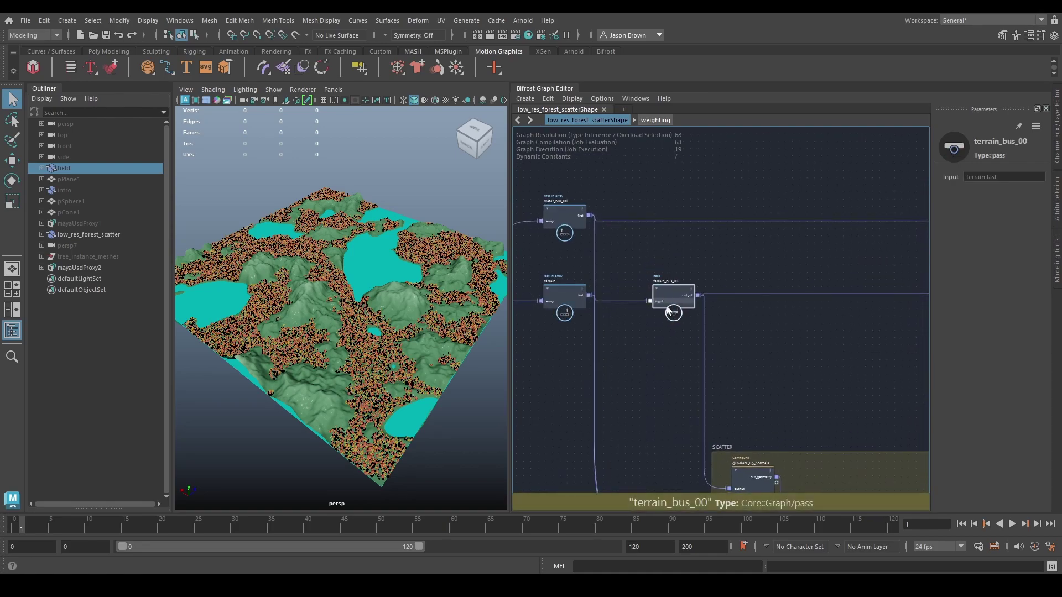
pyautogui.moveTo(667, 307); pyautogui.dragTo(662, 307)
pyautogui.moveTo(880, 346); pyautogui.dragTo(524, 307, button='middle')
pyautogui.moveTo(820, 303); pyautogui.dragTo(574, 304, button='middle')
pyautogui.moveTo(693, 292); pyautogui.dragTo(950, 351, button='middle')
pyautogui.scroll(-2, 683, 346)
pyautogui.moveTo(693, 355); pyautogui.dragTo(692, 332, button='middle')
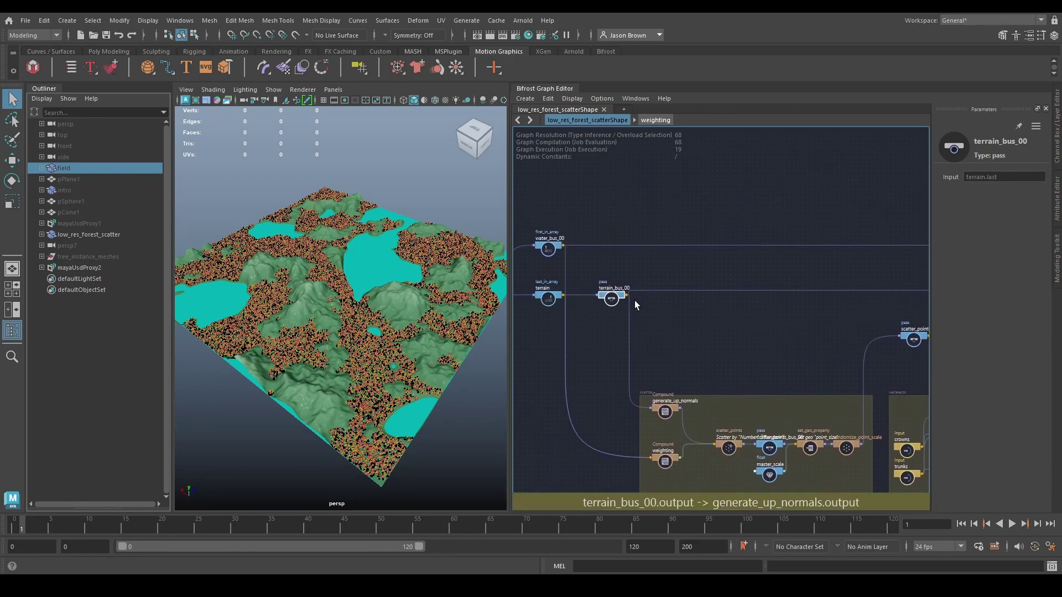
pyautogui.moveTo(873, 311); pyautogui.dragTo(541, 304, button='middle')
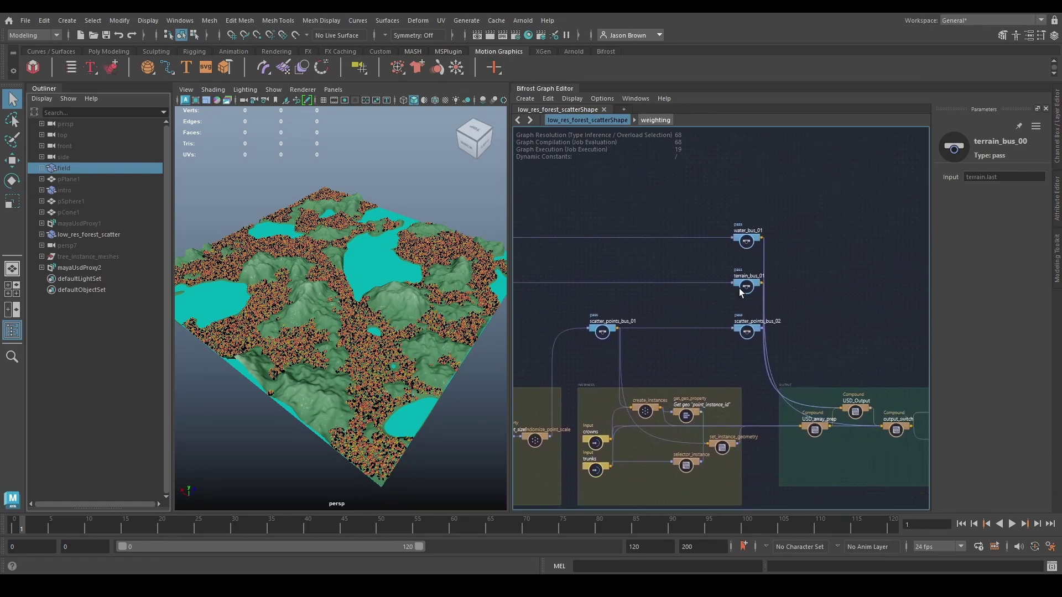
pyautogui.moveTo(799, 301); pyautogui.dragTo(852, 295, button='middle')
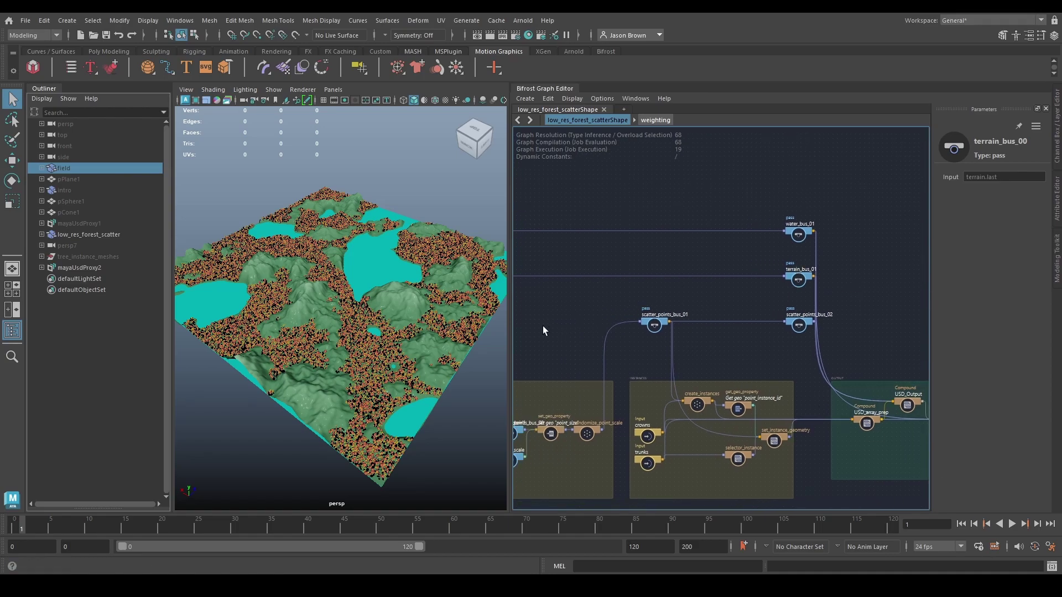
pyautogui.moveTo(543, 331); pyautogui.dragTo(816, 374, button='middle')
pyautogui.moveTo(681, 348); pyautogui.dragTo(645, 280, button='middle')
pyautogui.moveTo(731, 316); pyautogui.dragTo(843, 409, button='middle')
pyautogui.moveTo(788, 271); pyautogui.dragTo(463, 250, button='middle')
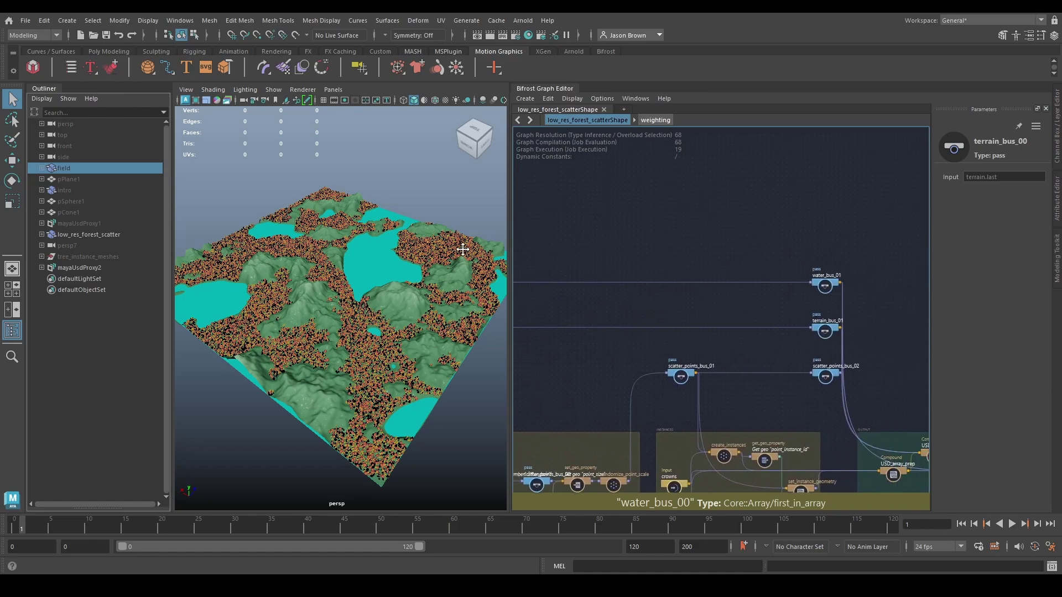
pyautogui.moveTo(843, 282); pyautogui.dragTo(768, 277, button='middle')
pyautogui.moveTo(773, 343); pyautogui.dragTo(870, 355, button='middle')
pyautogui.scroll(-2, 624, 282)
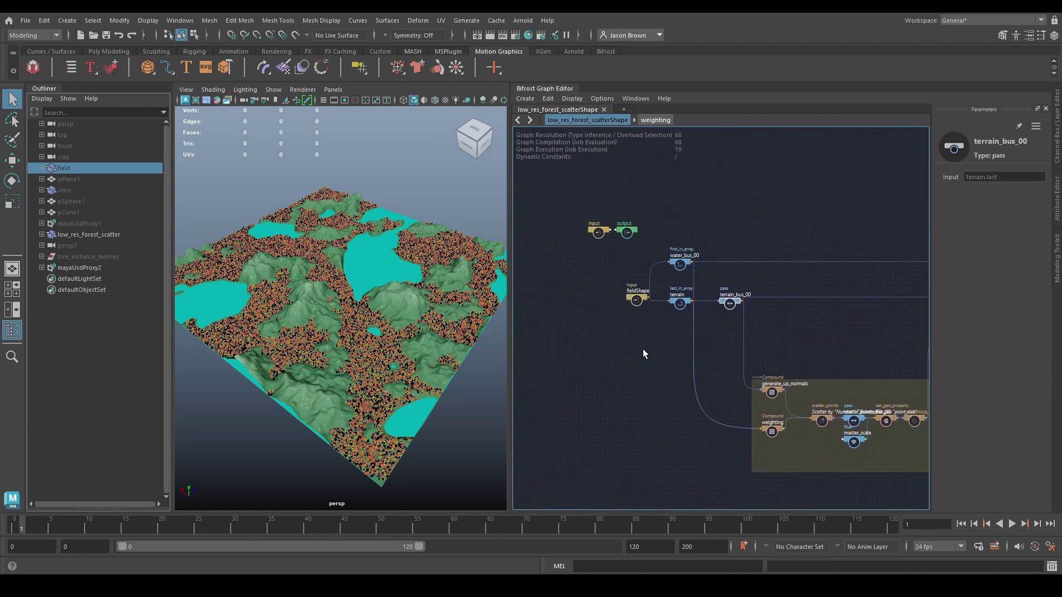
# Select the fieldShape input node and examine the scattered trees, lakes and hills of the terrain from several angles.
pyautogui.scroll(4, 639, 348)
pyautogui.moveTo(649, 353); pyautogui.dragTo(611, 362, button='middle')
pyautogui.moveTo(595, 298); pyautogui.dragTo(591, 302)
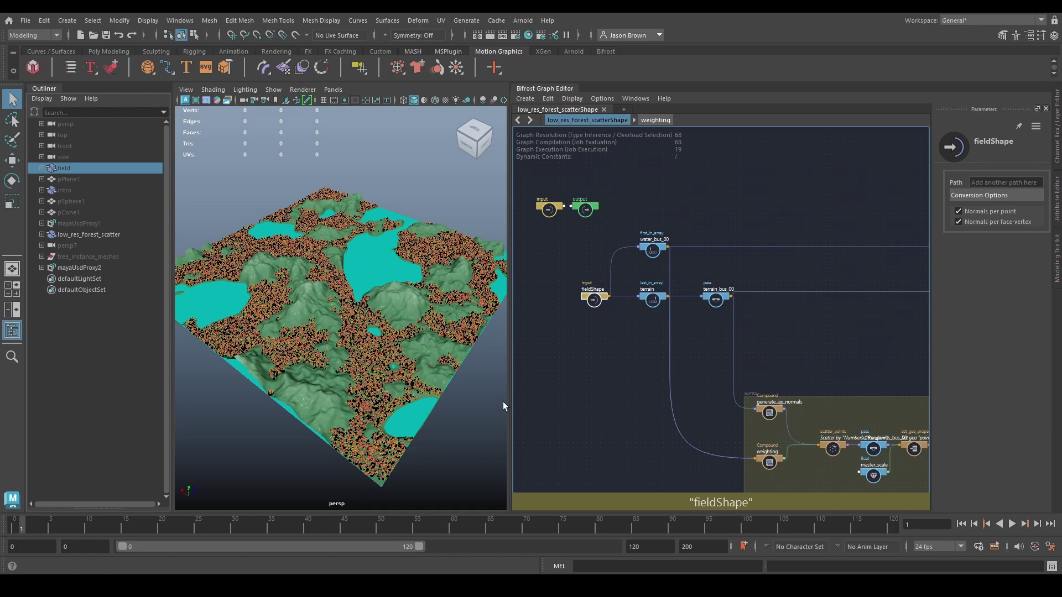
pyautogui.keyDown('alt'); pyautogui.moveTo(395, 373); pyautogui.dragTo(387, 358, button='middle'); pyautogui.keyUp('alt')
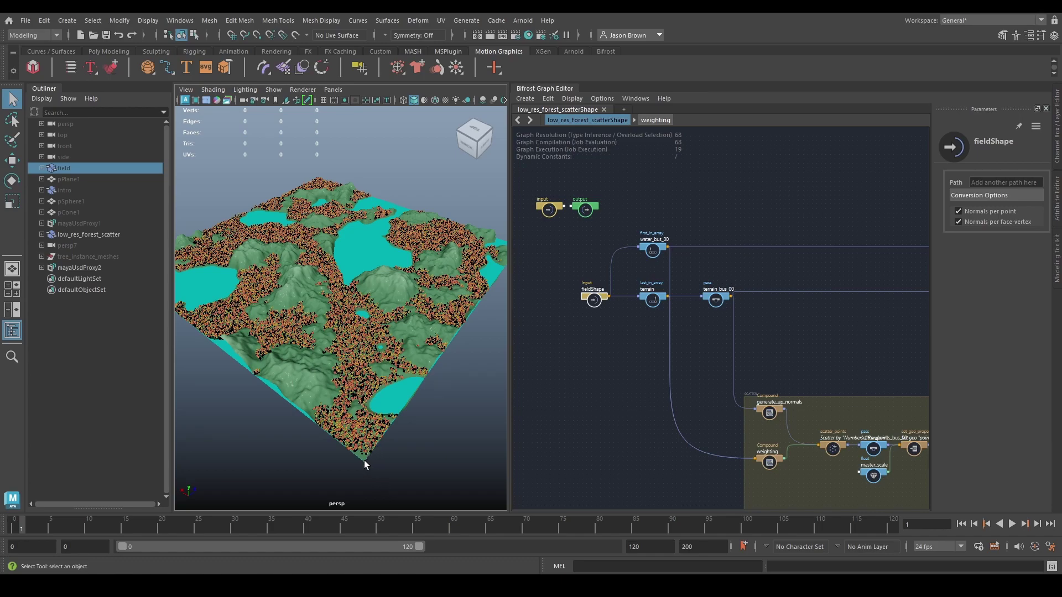
pyautogui.keyDown('alt'); pyautogui.moveTo(365, 490); pyautogui.dragTo(389, 352, button='middle'); pyautogui.keyUp('alt')
pyautogui.keyDown('alt'); pyautogui.moveTo(390, 352); pyautogui.dragTo(432, 380, button='right'); pyautogui.keyUp('alt')
pyautogui.keyDown('alt'); pyautogui.moveTo(434, 321); pyautogui.dragTo(307, 418, button='middle'); pyautogui.keyUp('alt')
pyautogui.keyDown('alt'); pyautogui.moveTo(332, 360); pyautogui.dragTo(409, 363, button='right'); pyautogui.keyUp('alt')
pyautogui.scroll(-10, 410, 363)
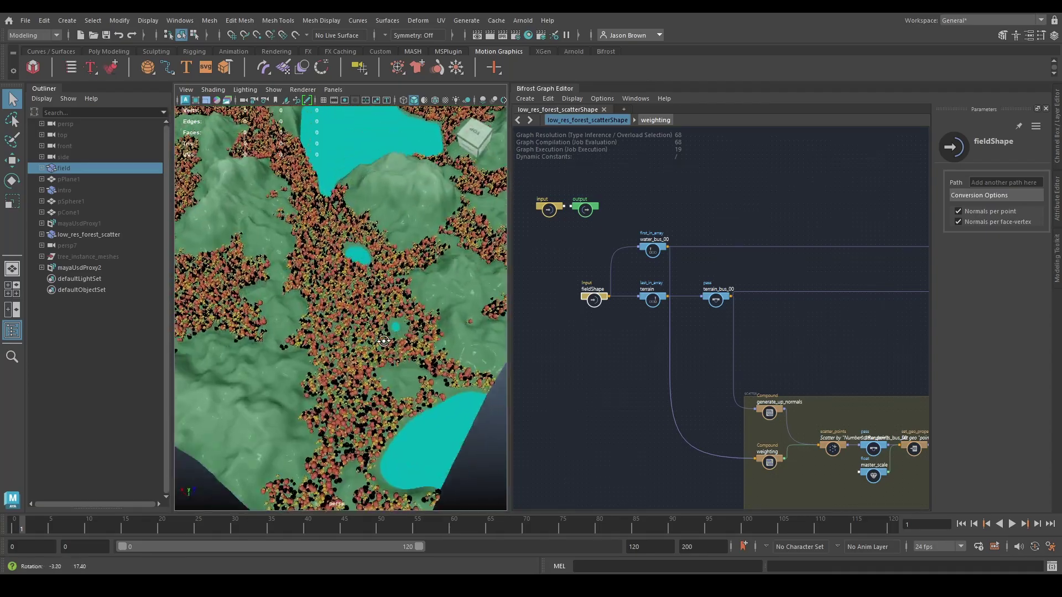
pyautogui.keyDown('alt'); pyautogui.moveTo(331, 366); pyautogui.dragTo(369, 380); pyautogui.keyUp('alt')
pyautogui.keyDown('alt'); pyautogui.moveTo(369, 381); pyautogui.dragTo(377, 381, button='right'); pyautogui.keyUp('alt')
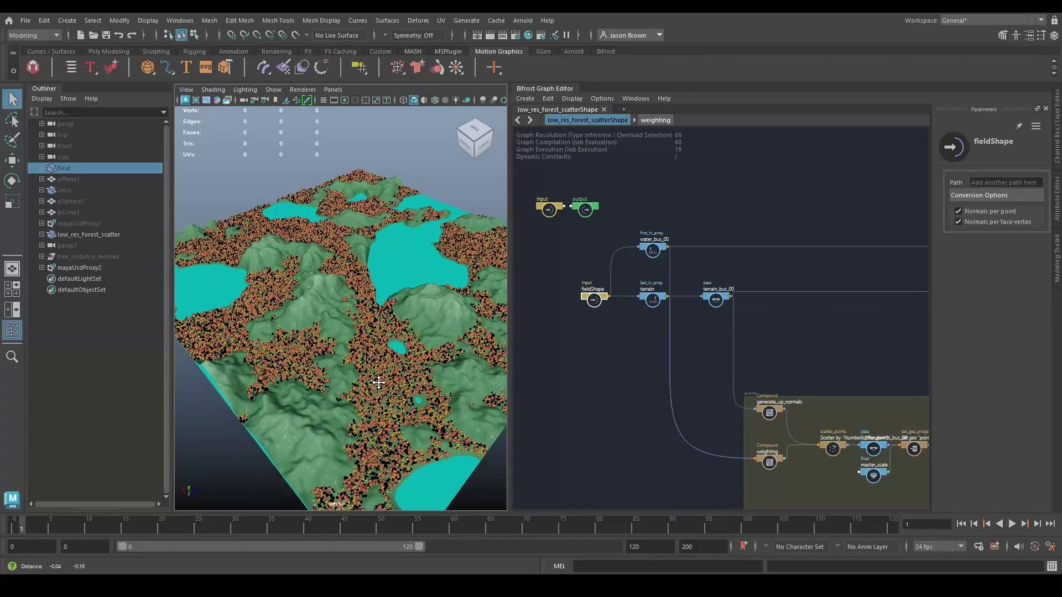
pyautogui.keyDown('alt'); pyautogui.moveTo(377, 382); pyautogui.dragTo(374, 368, button='middle'); pyautogui.keyUp('alt')
pyautogui.scroll(-2, 662, 303)
pyautogui.keyDown('alt'); pyautogui.moveTo(813, 346); pyautogui.dragTo(744, 320, button='middle'); pyautogui.keyUp('alt')
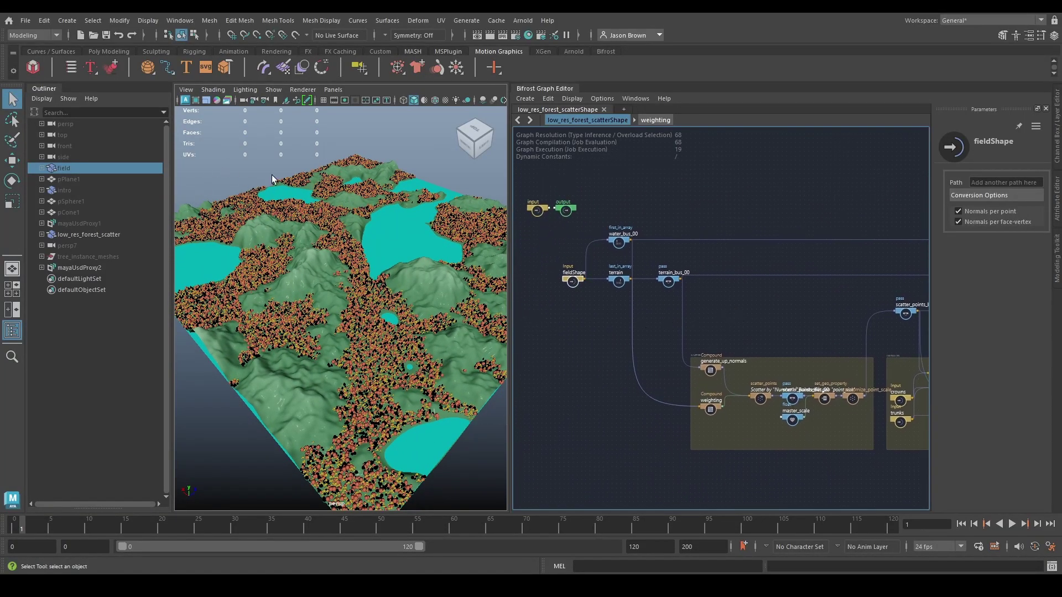
pyautogui.keyDown('alt'); pyautogui.moveTo(327, 227); pyautogui.dragTo(368, 301); pyautogui.keyUp('alt')
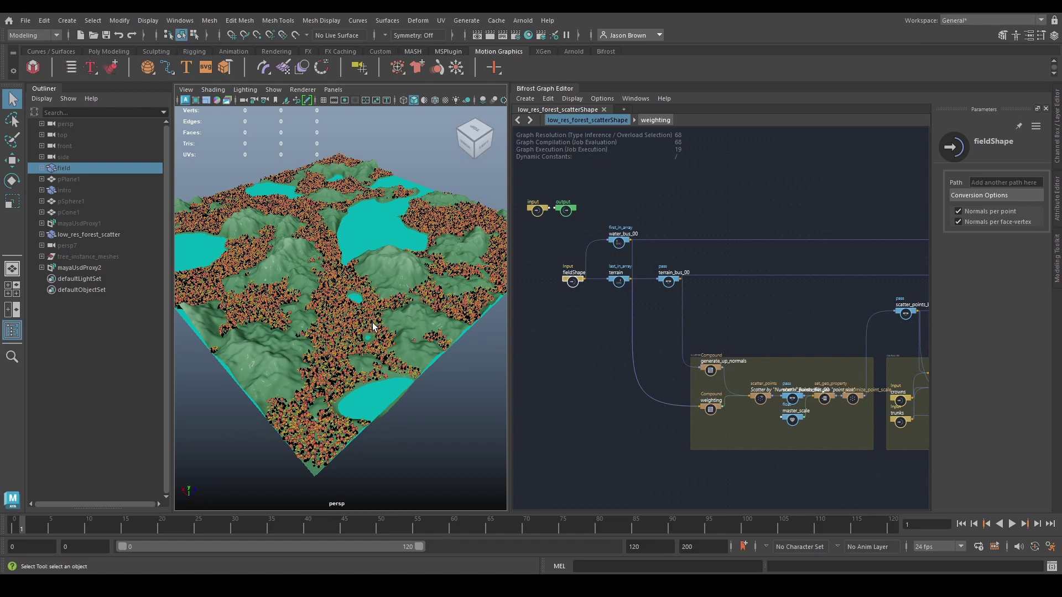
pyautogui.moveTo(736, 315); pyautogui.dragTo(835, 320, button='middle')
pyautogui.scroll(2, 798, 315)
pyautogui.scroll(1, 387, 320)
pyautogui.keyDown('alt'); pyautogui.moveTo(387, 320); pyautogui.dragTo(307, 322); pyautogui.keyUp('alt')
pyautogui.scroll(-2, 386, 330)
# In the top view, draw an EP curve across the terrain, from just beyond its upper edge to just beyond its right edge.
pyautogui.press('space')
pyautogui.keyDown('alt'); pyautogui.moveTo(351, 353); pyautogui.dragTo(364, 348, button='middle'); pyautogui.keyUp('alt')
pyautogui.moveTo(364, 348)
pyautogui.keyDown('alt'); pyautogui.mouseDown(button='right')
pyautogui.moveTo(390, 353)
pyautogui.moveTo(382, 355)
pyautogui.mouseUp(button='right'); pyautogui.keyUp('alt')
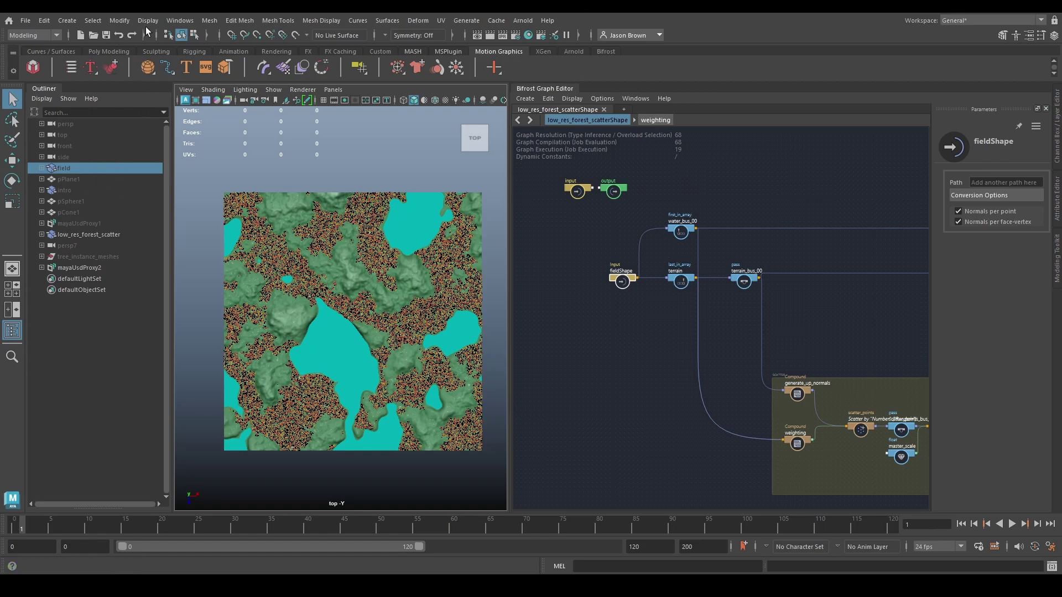
pyautogui.click(67, 20)
pyautogui.moveTo(92, 106)
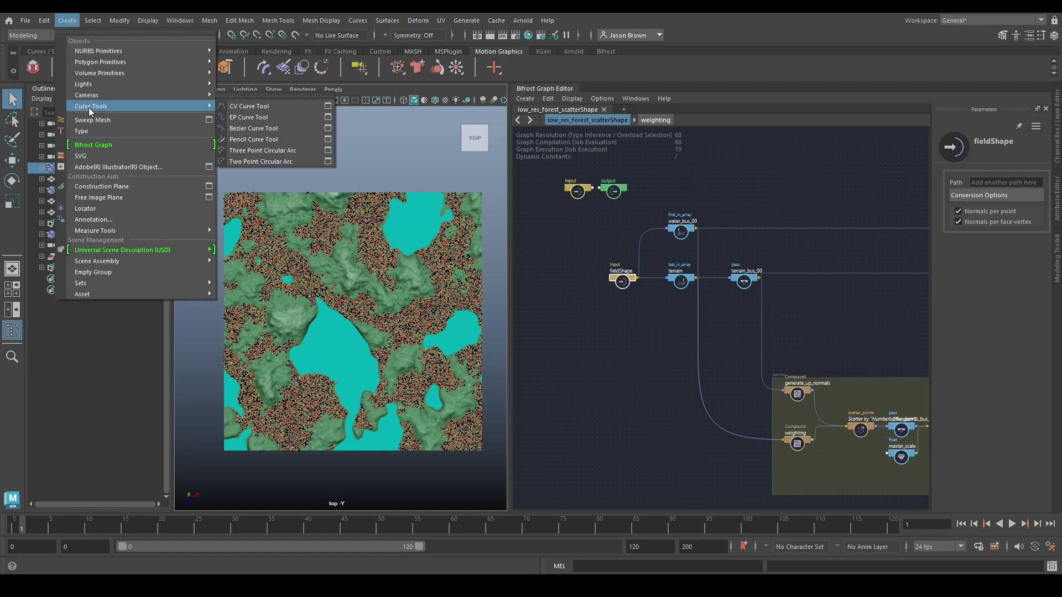
pyautogui.click(249, 118)
pyautogui.keyDown('alt'); pyautogui.moveTo(251, 182); pyautogui.dragTo(265, 183, button='middle'); pyautogui.keyUp('alt')
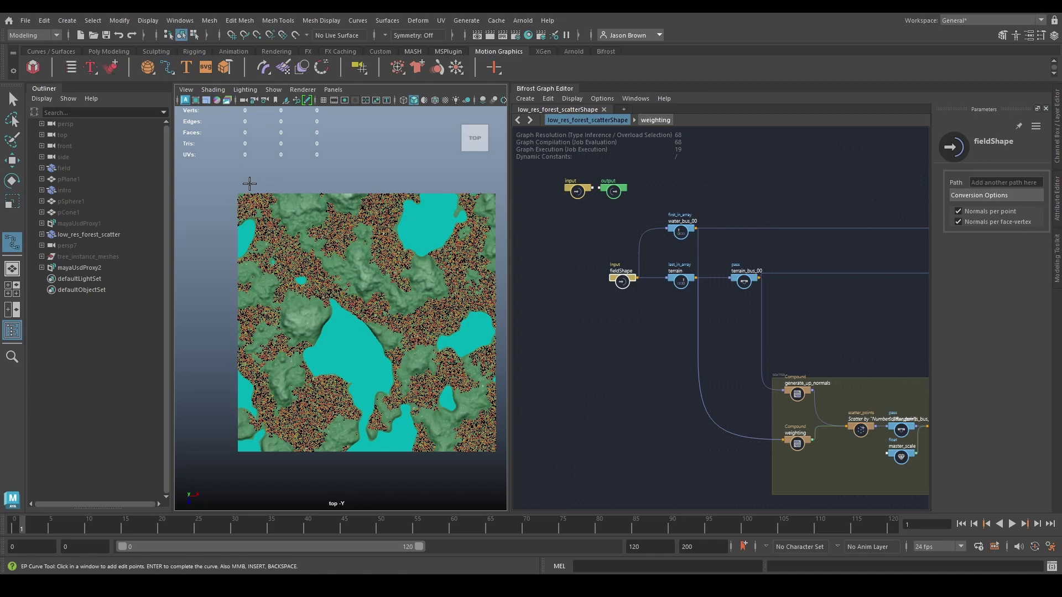
pyautogui.click(255, 184)
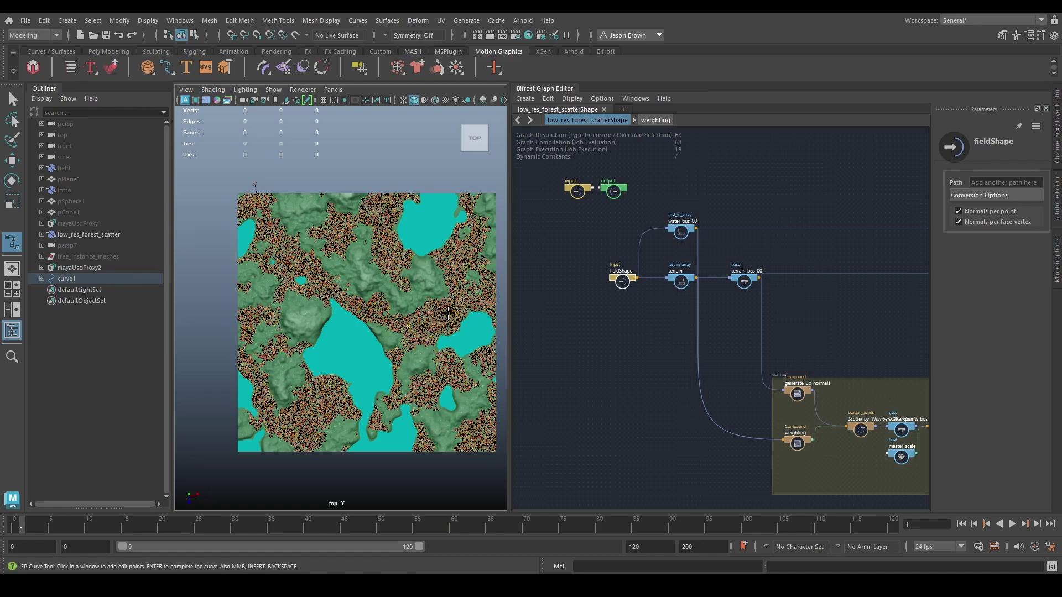
pyautogui.click(457, 277)
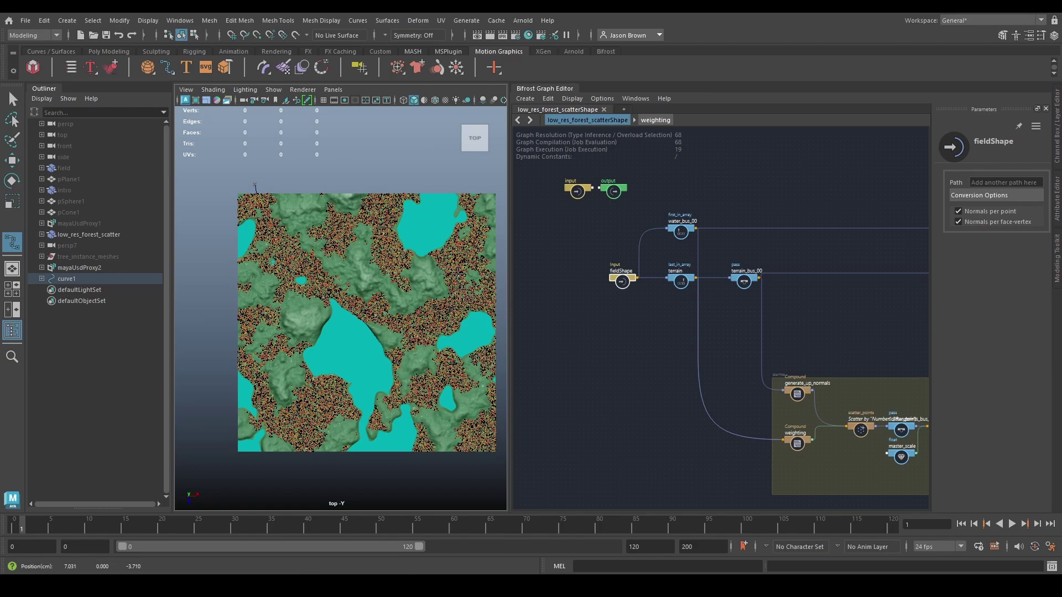
pyautogui.click(488, 278)
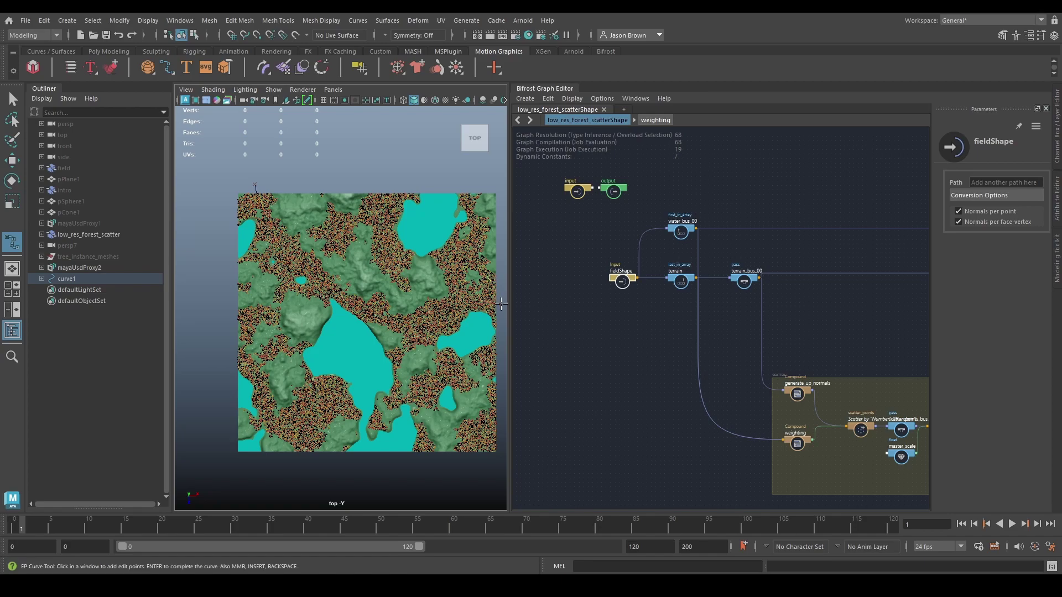
pyautogui.press('Return')
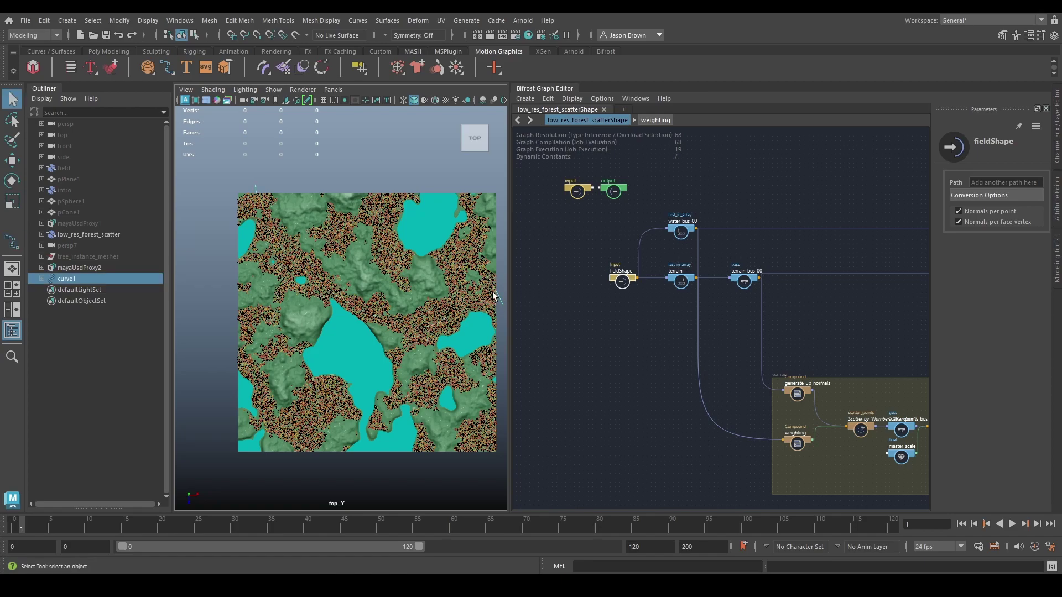
# Return to the perspective view and hide curve1.
pyautogui.press('space')
pyautogui.moveTo(318, 217); pyautogui.dragTo(316, 198)
pyautogui.moveTo(320, 256)
pyautogui.keyDown('alt'); pyautogui.mouseDown()
pyautogui.moveTo(324, 197)
pyautogui.moveTo(277, 190)
pyautogui.moveTo(290, 173)
pyautogui.moveTo(310, 183)
pyautogui.moveTo(334, 238)
pyautogui.moveTo(321, 268)
pyautogui.moveTo(309, 256)
pyautogui.mouseUp(); pyautogui.keyUp('alt')
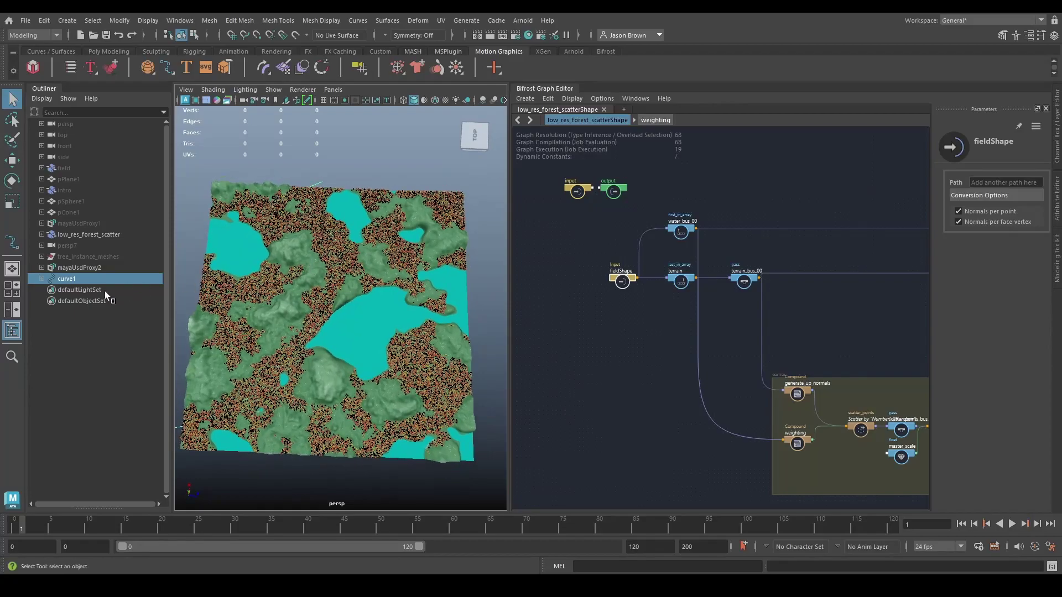
pyautogui.click(92, 290)
pyautogui.click(83, 279)
pyautogui.press('f')
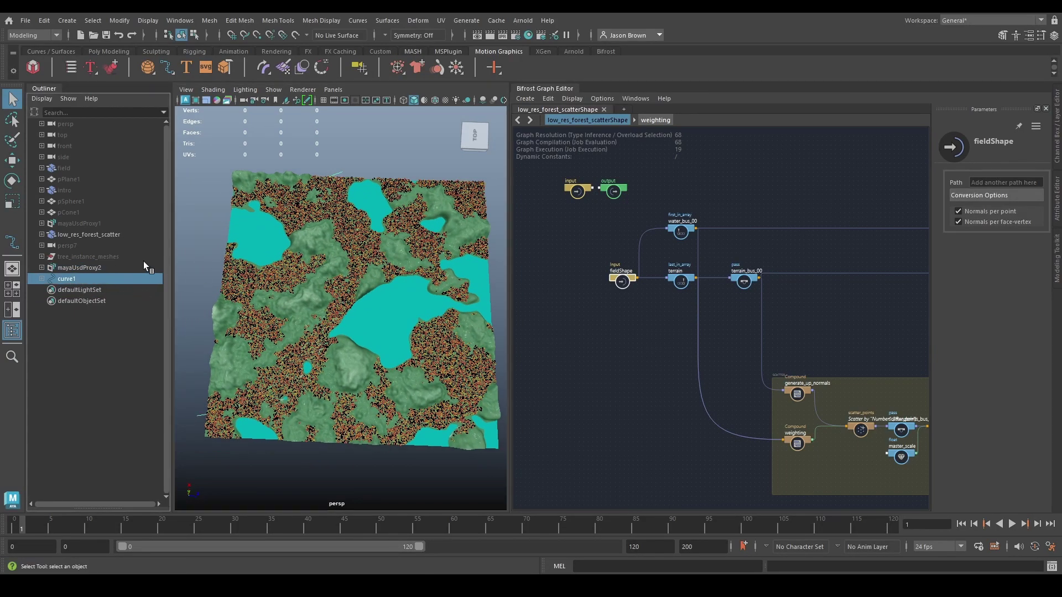
pyautogui.keyDown('alt'); pyautogui.moveTo(188, 297); pyautogui.dragTo(308, 302); pyautogui.keyUp('alt')
pyautogui.keyDown('alt'); pyautogui.moveTo(324, 293); pyautogui.dragTo(306, 305, button='middle'); pyautogui.keyUp('alt')
pyautogui.moveTo(306, 305)
pyautogui.keyDown('alt'); pyautogui.mouseDown(button='right')
pyautogui.moveTo(314, 296)
pyautogui.moveTo(300, 294)
pyautogui.mouseUp(button='right'); pyautogui.keyUp('alt')
pyautogui.keyDown('alt'); pyautogui.moveTo(299, 294); pyautogui.dragTo(306, 289, button='middle'); pyautogui.keyUp('alt')
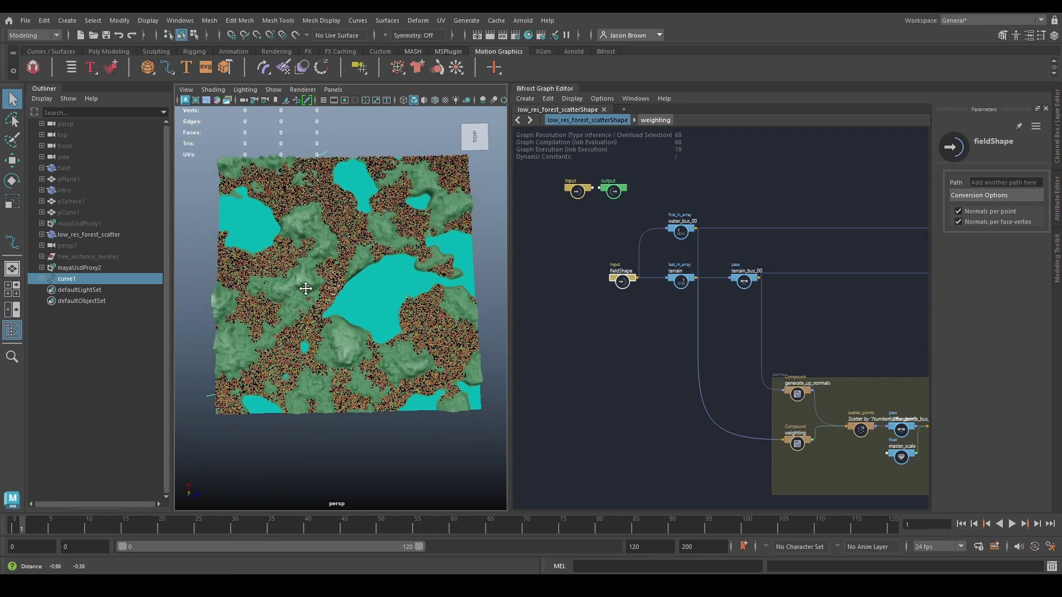
pyautogui.keyDown('alt'); pyautogui.moveTo(306, 288); pyautogui.dragTo(312, 287, button='right'); pyautogui.keyUp('alt')
pyautogui.press('h')
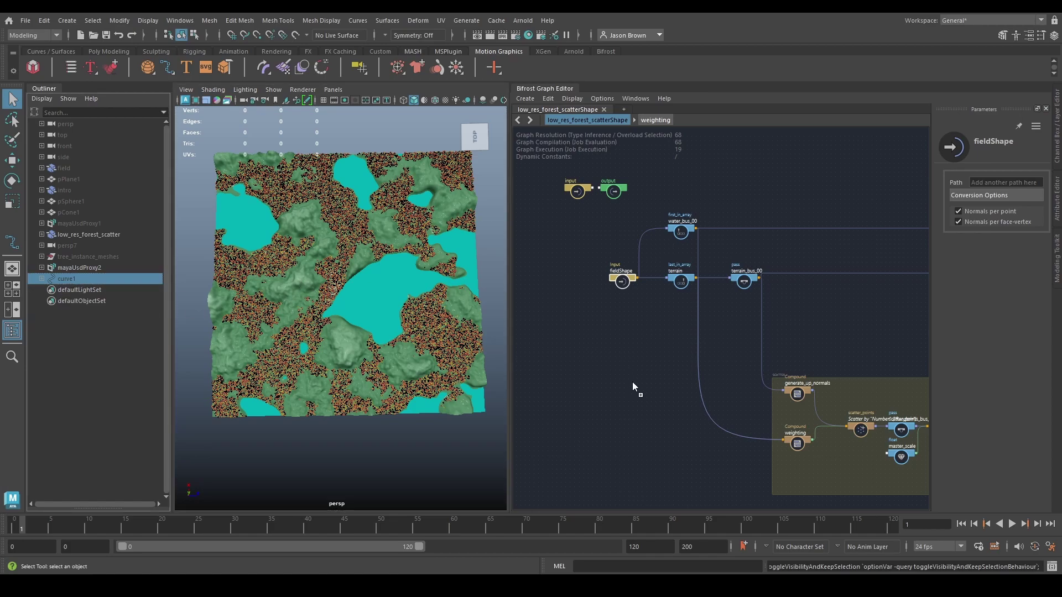
# Add curve1 to the Bifrost graph as an input node below fieldShape.
pyautogui.moveTo(626, 385); pyautogui.dragTo(605, 377, button='middle')
pyautogui.moveTo(823, 428); pyautogui.dragTo(628, 368)
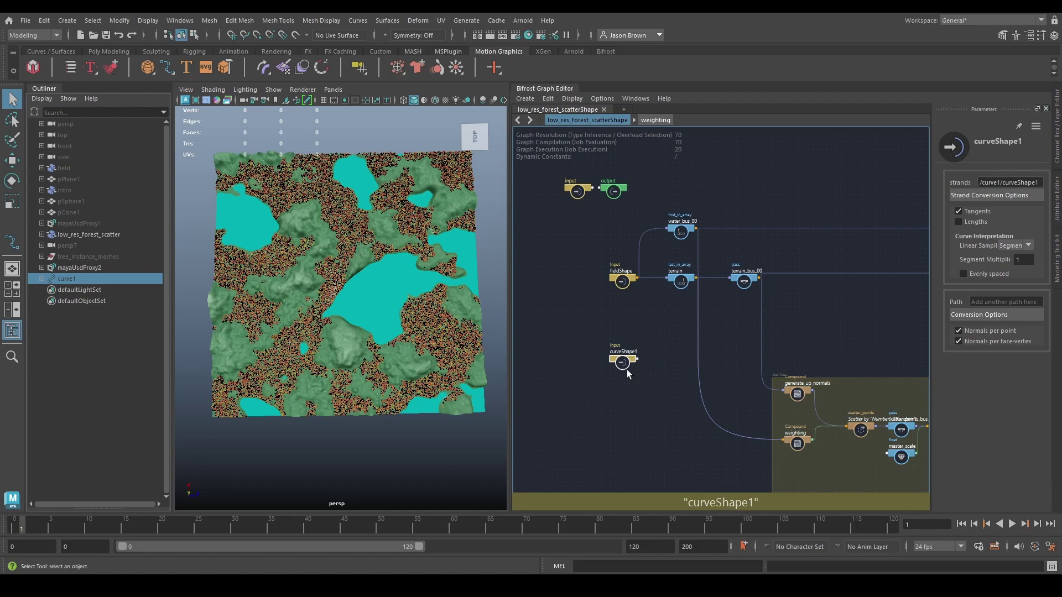
# Rename the curveShape1 input node road_input_curve_00.
pyautogui.doubleClick(611, 343)
pyautogui.write('road_input')
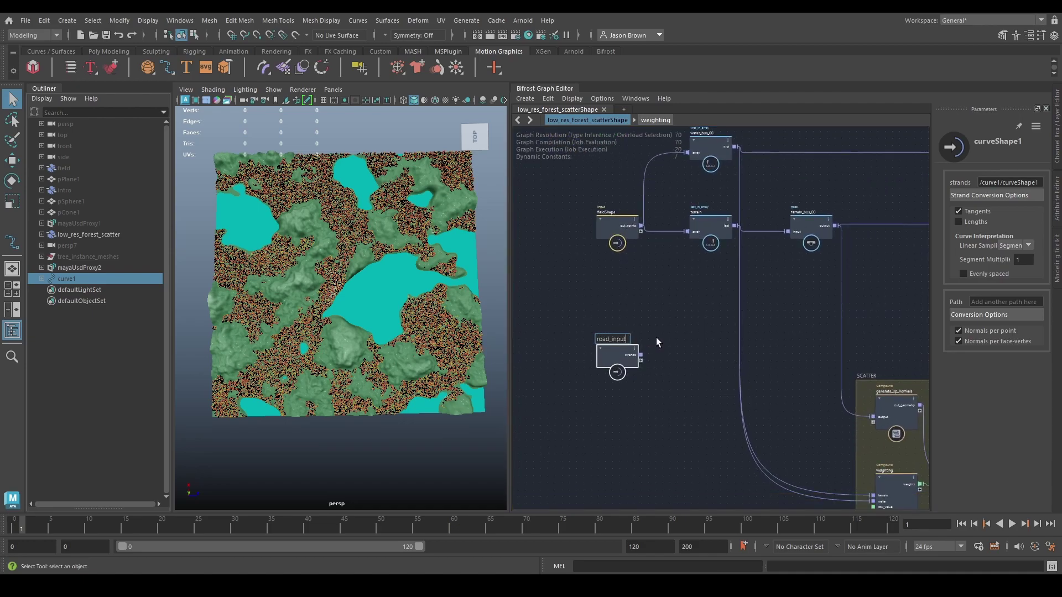
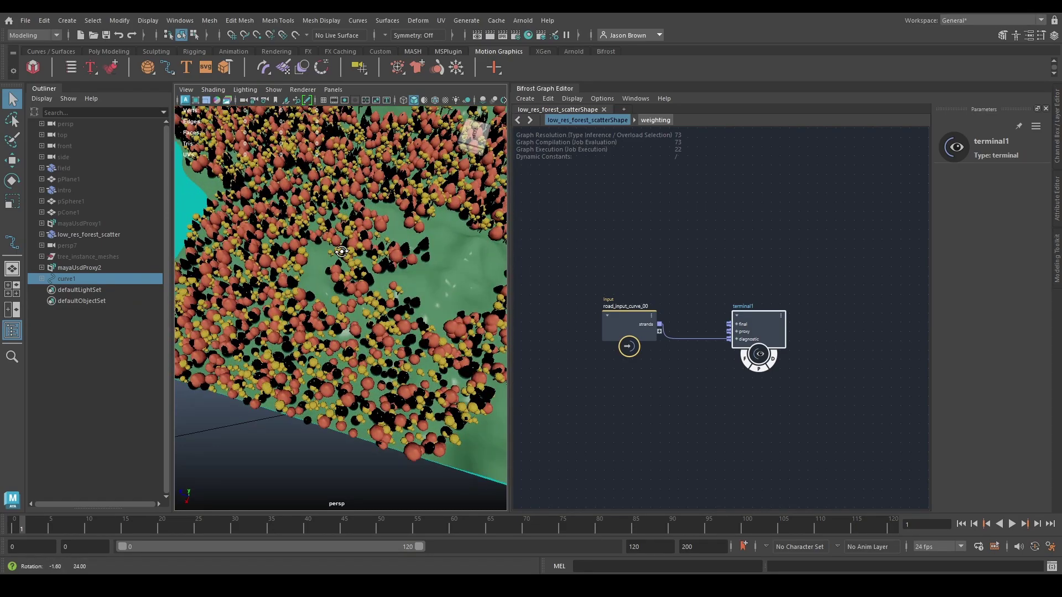
# Insert a translate_points node between road_input_curve_00 and terminal1, spacing the nodes out along the connection.
pyautogui.keyDown('alt'); pyautogui.moveTo(356, 291); pyautogui.dragTo(278, 248); pyautogui.keyUp('alt')
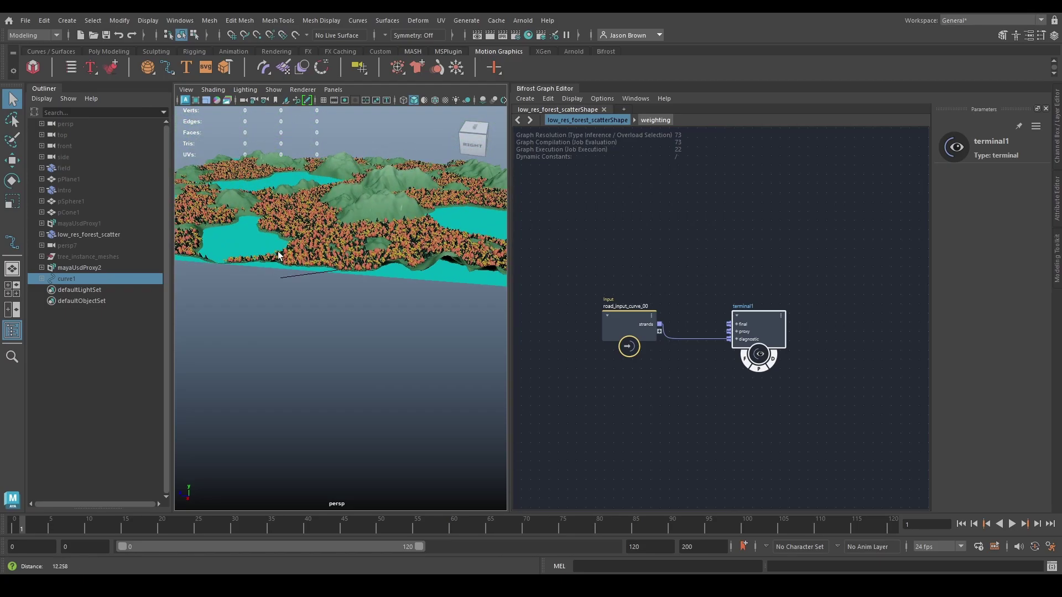
pyautogui.moveTo(872, 311); pyautogui.dragTo(857, 317)
pyautogui.keyDown('alt'); pyautogui.moveTo(674, 322); pyautogui.dragTo(683, 321, button='middle'); pyautogui.keyUp('alt')
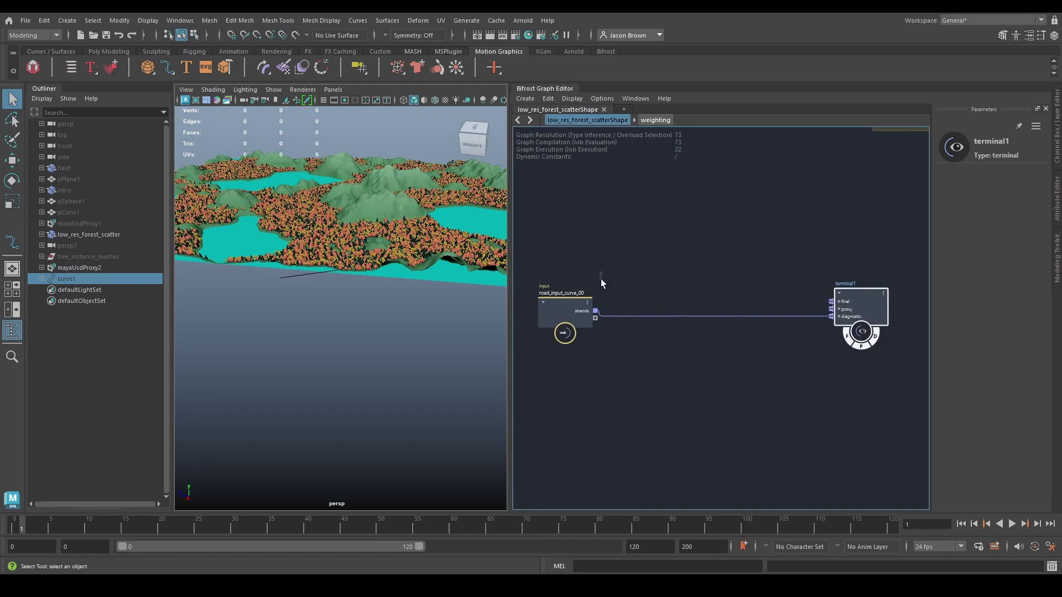
pyautogui.click(648, 317)
pyautogui.press('Tab')
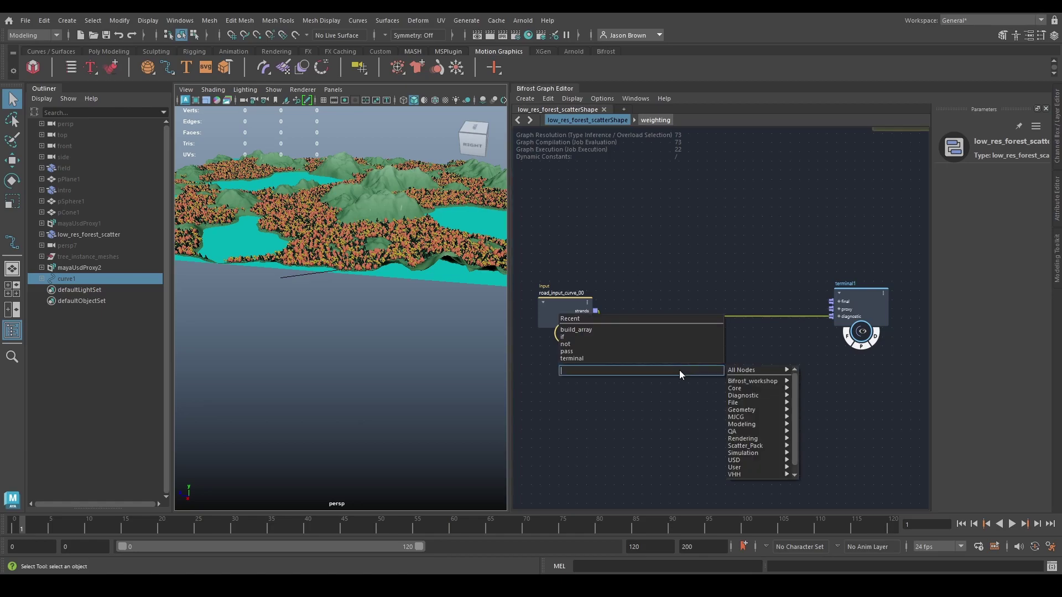
pyautogui.write('translate')
pyautogui.press('Down')
pyautogui.press('Down')
pyautogui.press('Return')
pyautogui.press('Return')
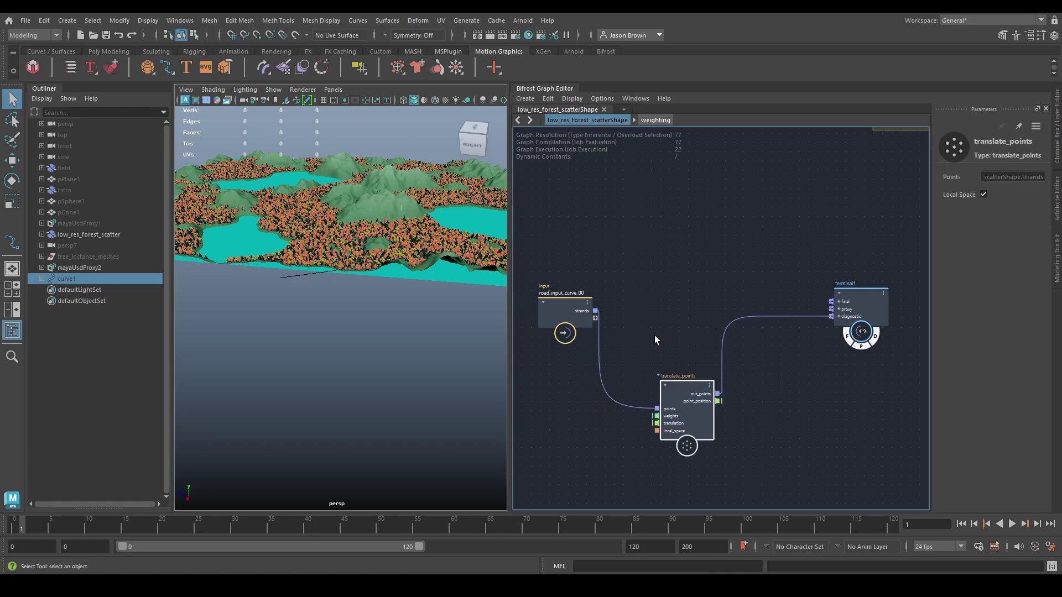
pyautogui.moveTo(712, 381); pyautogui.dragTo(682, 290)
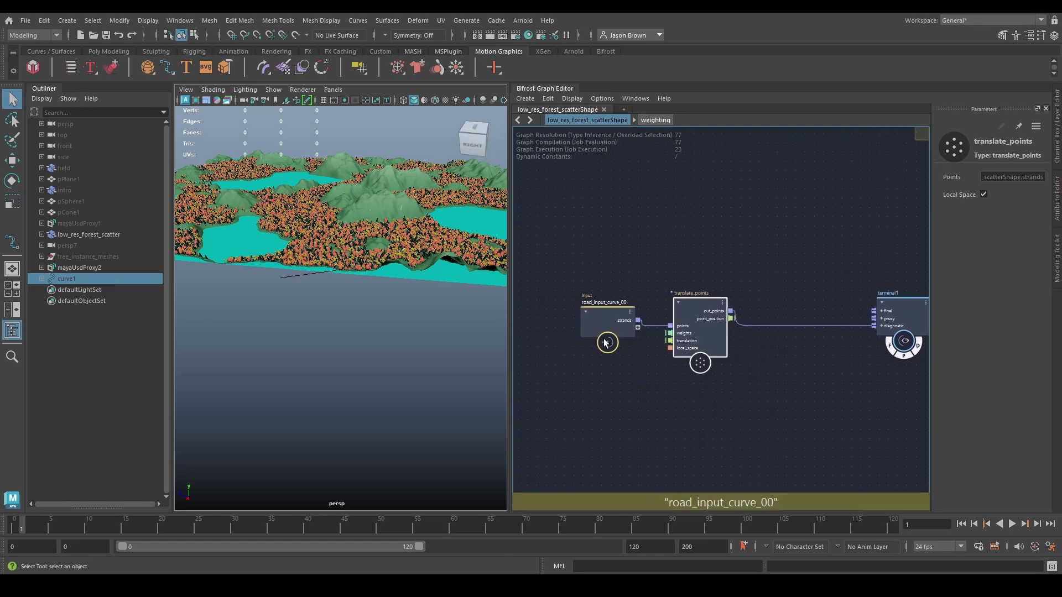
pyautogui.click(599, 315)
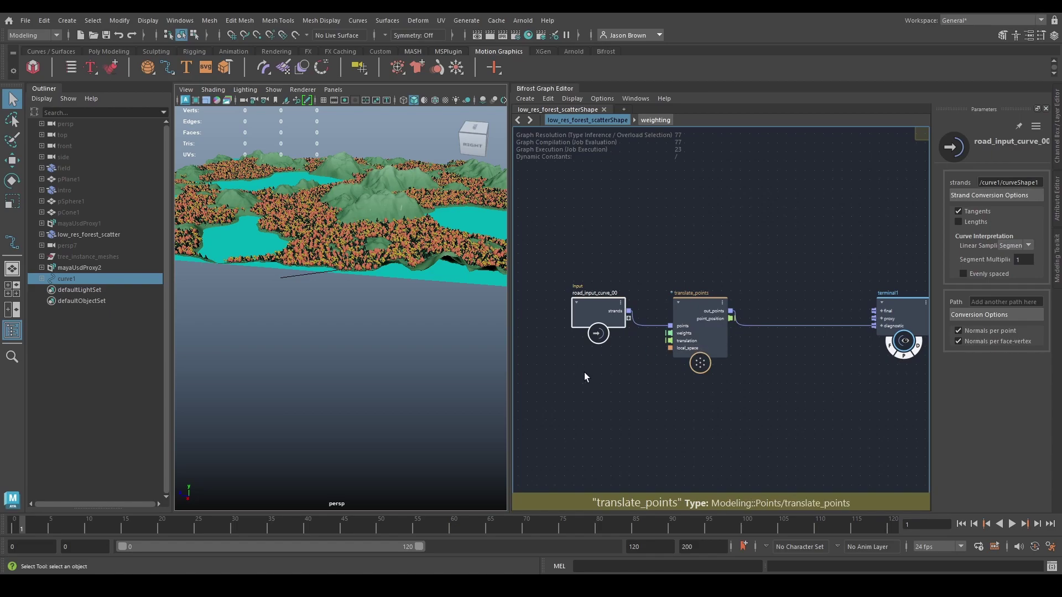
pyautogui.moveTo(592, 320); pyautogui.dragTo(574, 311)
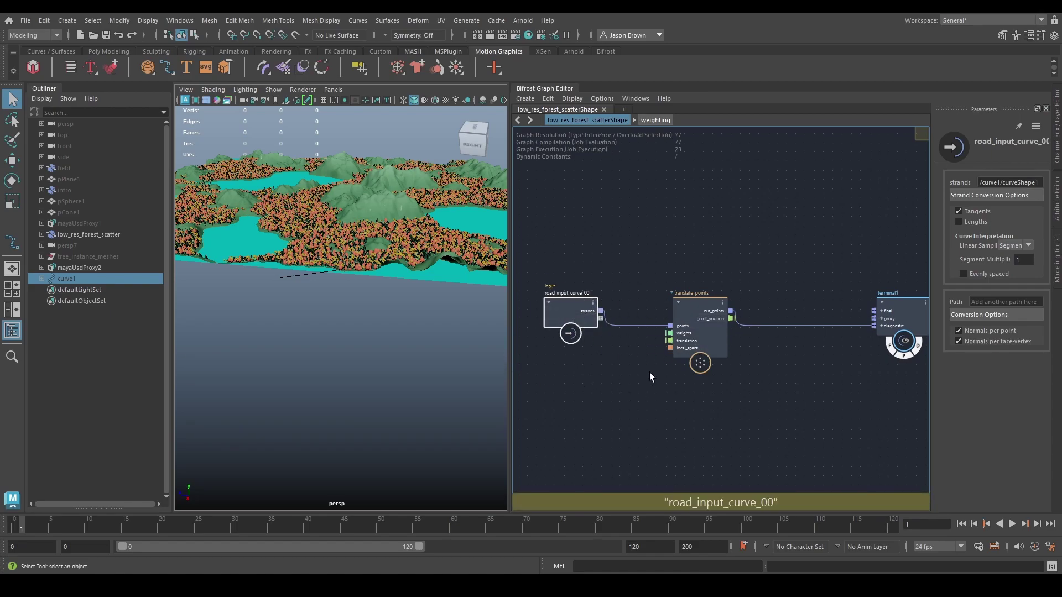
# Set the value type of the translate_points node's translation to Math::float3.
pyautogui.rightClick(686, 342)
pyautogui.moveTo(736, 360)
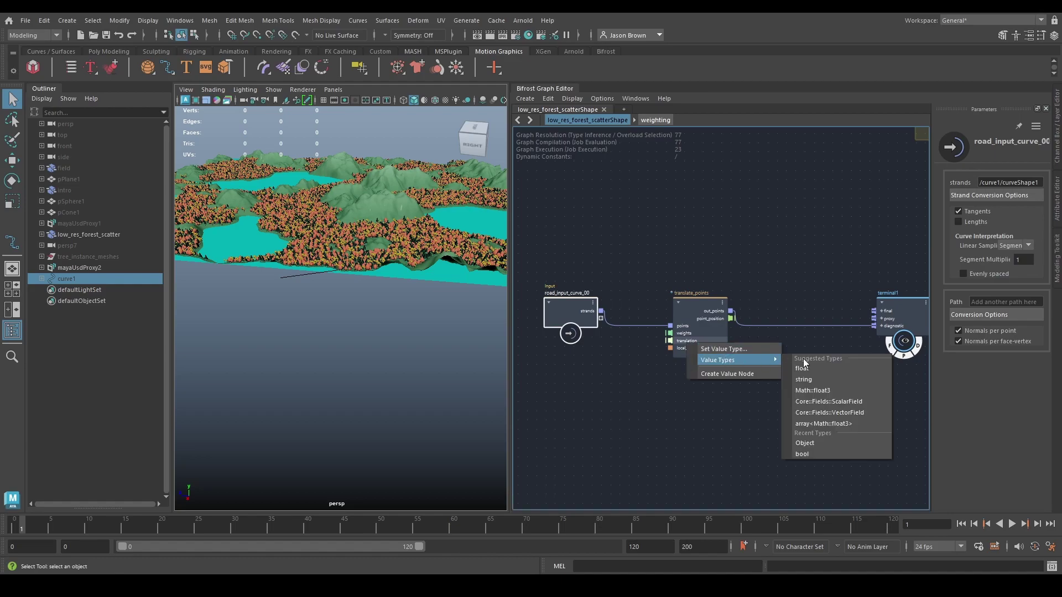
pyautogui.click(816, 390)
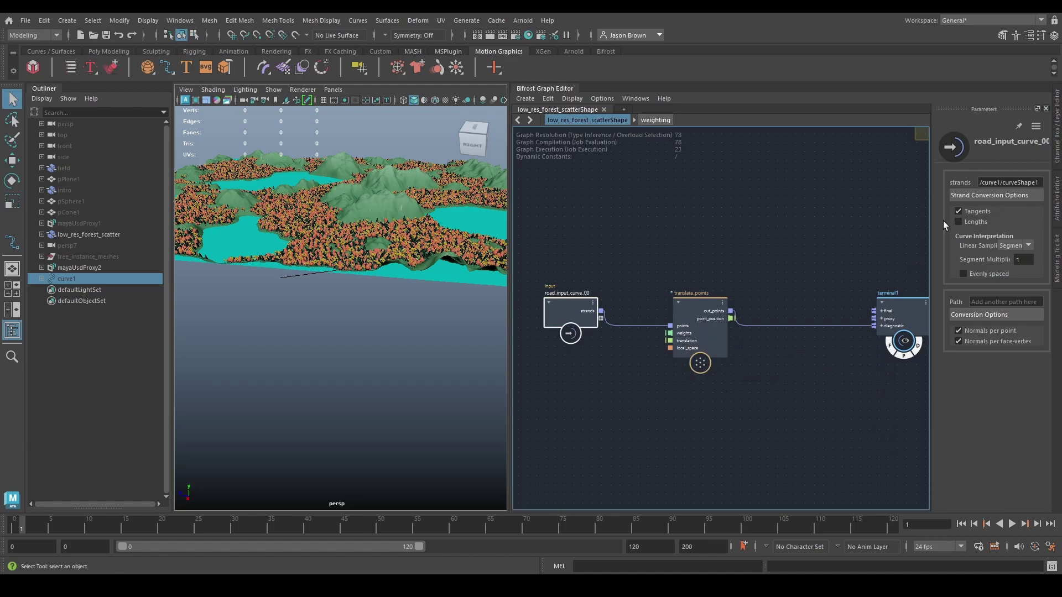
# Set the Translation of translate_points to 0, 1, 0 so the road curve is raised above the terrain.
pyautogui.click(709, 321)
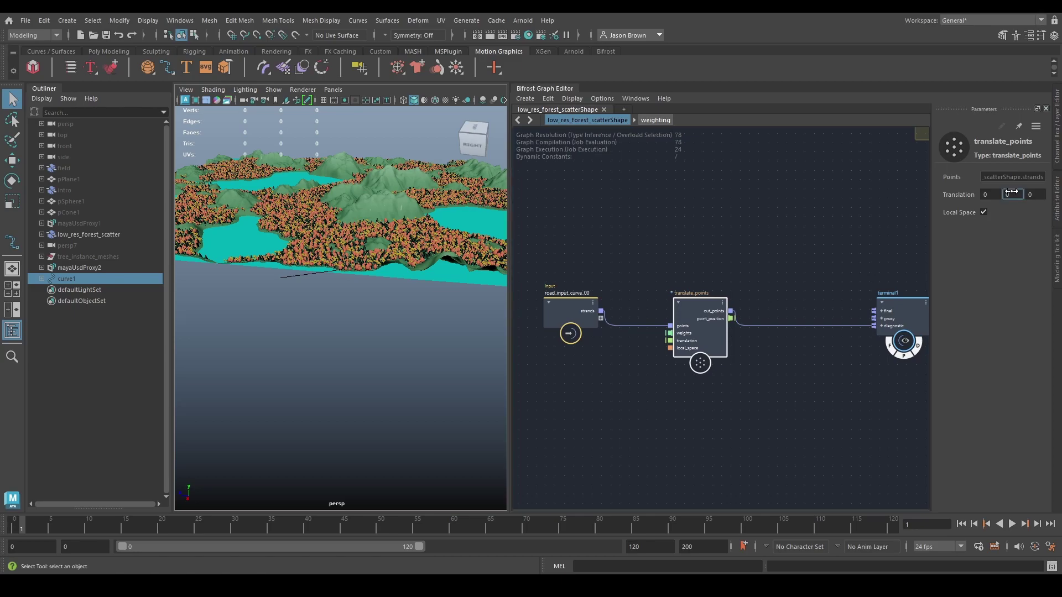
pyautogui.press('Return')
pyautogui.keyDown('alt'); pyautogui.moveTo(422, 245); pyautogui.dragTo(339, 239, button='right'); pyautogui.keyUp('alt')
pyautogui.keyDown('alt'); pyautogui.moveTo(339, 239); pyautogui.dragTo(329, 235); pyautogui.keyUp('alt')
pyautogui.moveTo(1013, 195); pyautogui.dragTo(963, 201)
pyautogui.moveTo(419, 195); pyautogui.dragTo(768, 214)
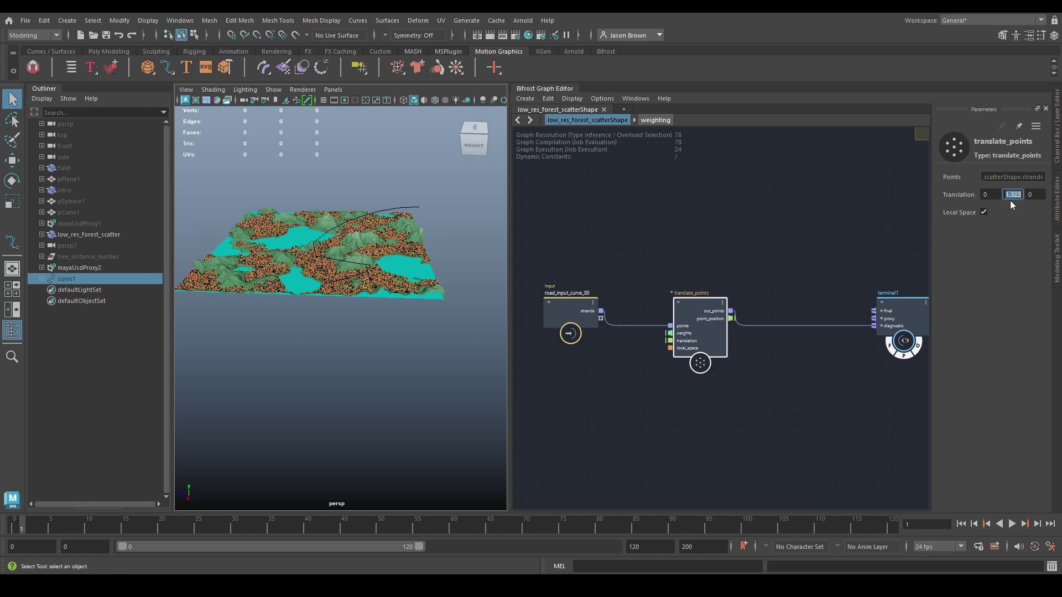
pyautogui.press('Return')
# Set the Segment Multiplier of road_input_curve_00 to 12.
pyautogui.keyDown('alt'); pyautogui.moveTo(370, 247); pyautogui.dragTo(388, 294, button='middle'); pyautogui.keyUp('alt')
pyautogui.keyDown('alt'); pyautogui.moveTo(389, 294); pyautogui.dragTo(463, 287, button='right'); pyautogui.keyUp('alt')
pyautogui.keyDown('alt'); pyautogui.moveTo(435, 287); pyautogui.dragTo(579, 345); pyautogui.keyUp('alt')
pyautogui.click(578, 341)
pyautogui.click(1023, 259)
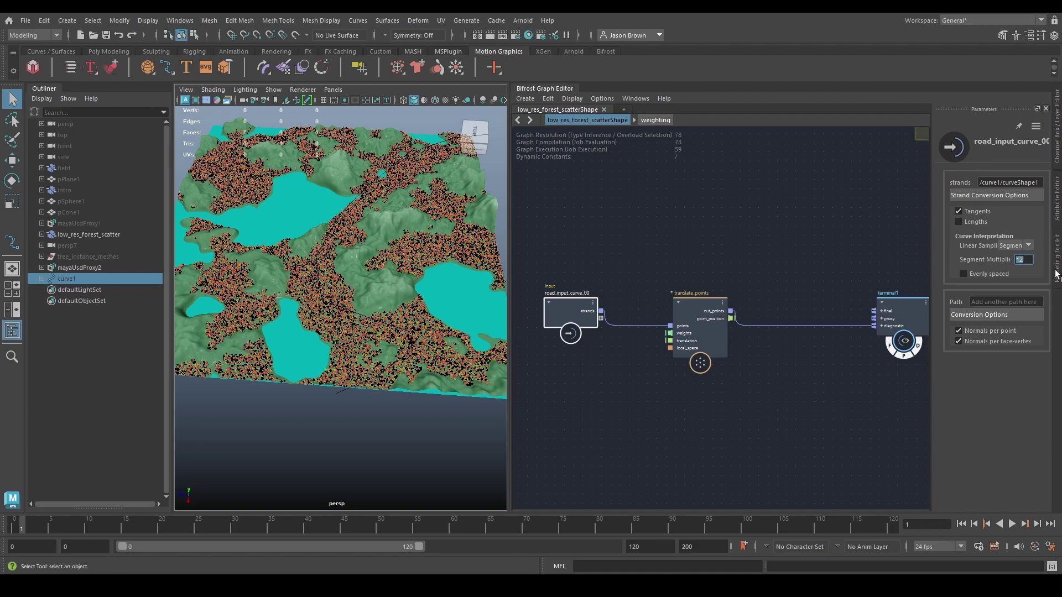
pyautogui.keyDown('alt'); pyautogui.moveTo(343, 246); pyautogui.dragTo(370, 245); pyautogui.keyUp('alt')
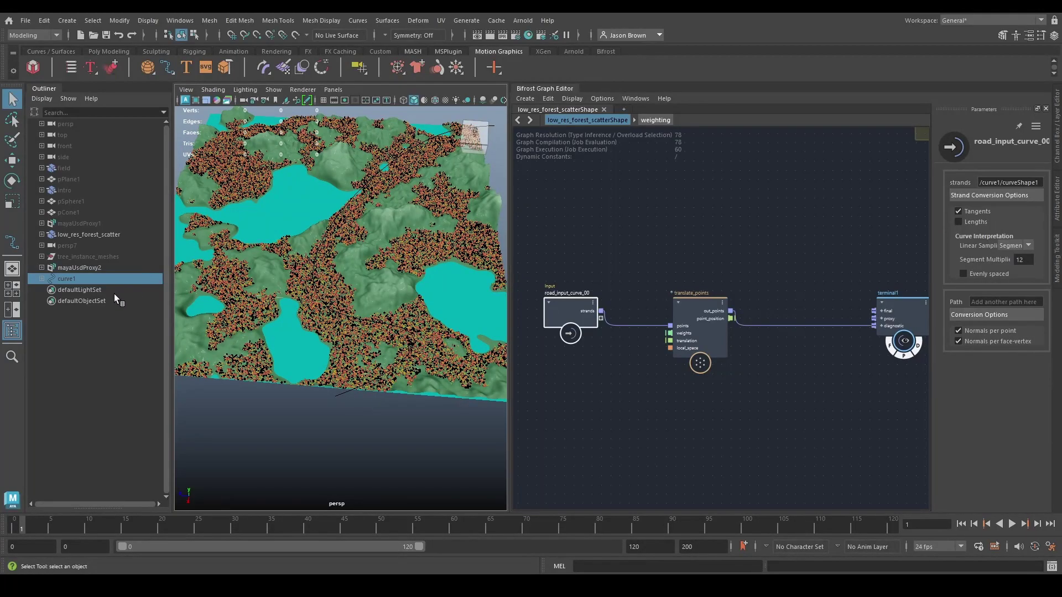
# Show curve1 for editing and switch to the top view near the lake's shore.
pyautogui.hotkey('shift', 'h')
pyautogui.moveTo(343, 430); pyautogui.dragTo(271, 288, button='right')
pyautogui.press('space')
pyautogui.moveTo(301, 290); pyautogui.dragTo(254, 285)
pyautogui.keyDown('alt'); pyautogui.moveTo(355, 330); pyautogui.dragTo(321, 333, button='middle'); pyautogui.keyUp('alt')
pyautogui.scroll(2, 442, 331)
pyautogui.scroll(3, 433, 357)
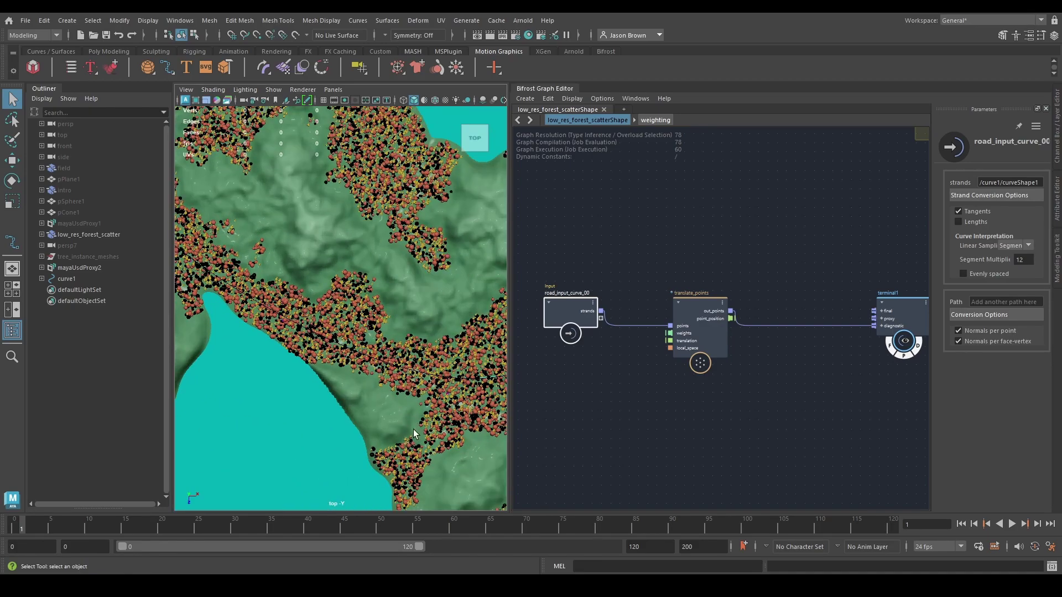
# Select a control vertex of curve1 in the top view and move it about 2.9 in X and 0.5 in Z.
pyautogui.moveTo(471, 399); pyautogui.dragTo(472, 400)
pyautogui.hotkey('ctrl', 'z')
pyautogui.click(446, 392)
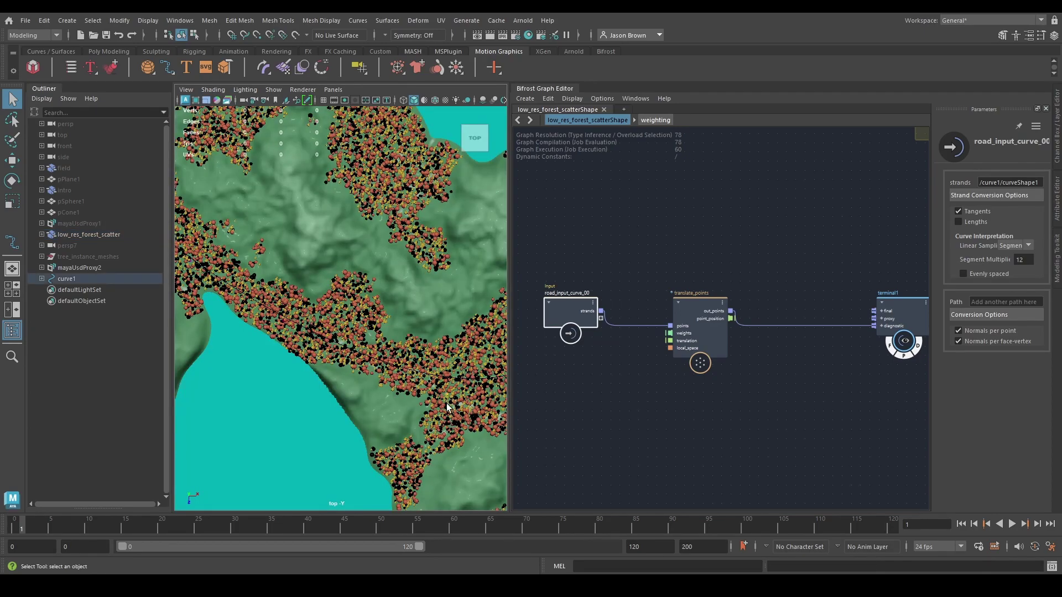
pyautogui.press('w')
pyautogui.moveTo(486, 433)
pyautogui.mouseDown()
pyautogui.moveTo(481, 457)
pyautogui.moveTo(447, 482)
pyautogui.moveTo(468, 431)
pyautogui.mouseUp()
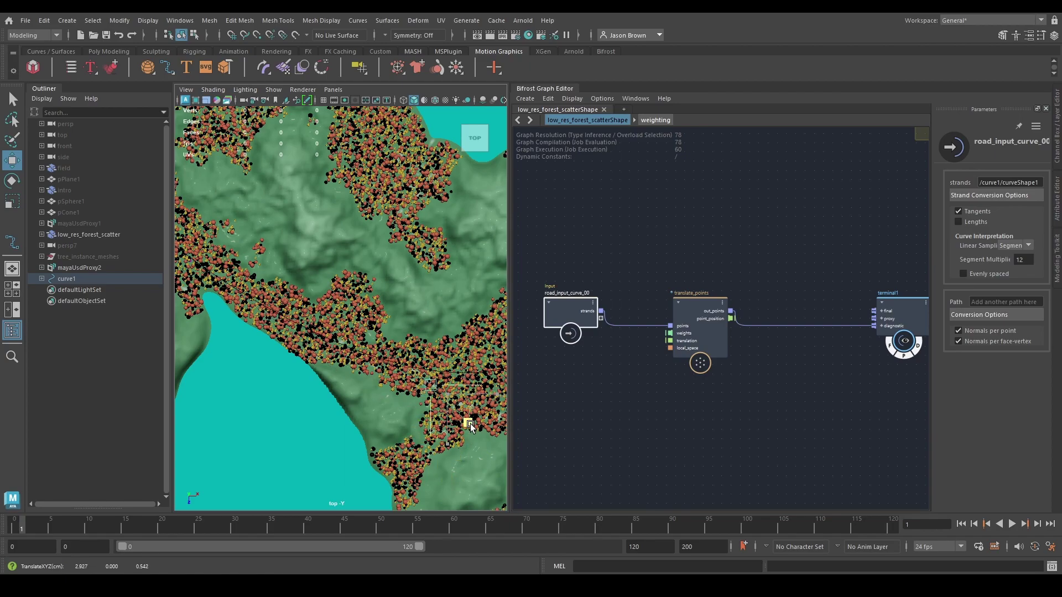
pyautogui.scroll(-5, 399, 314)
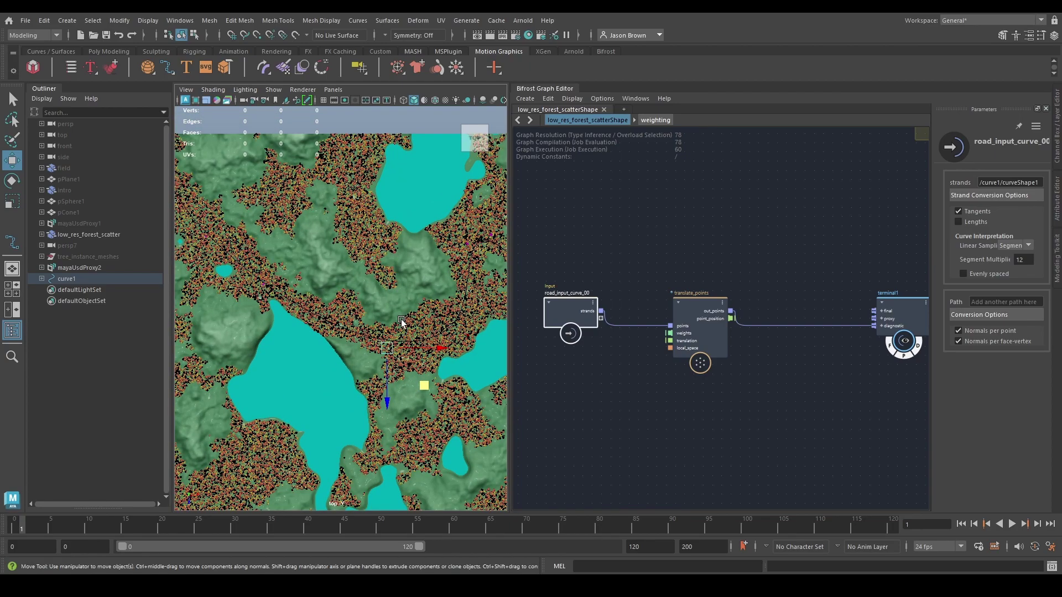
# Leave component editing and hide curve1 again.
pyautogui.moveTo(570, 319); pyautogui.dragTo(560, 328)
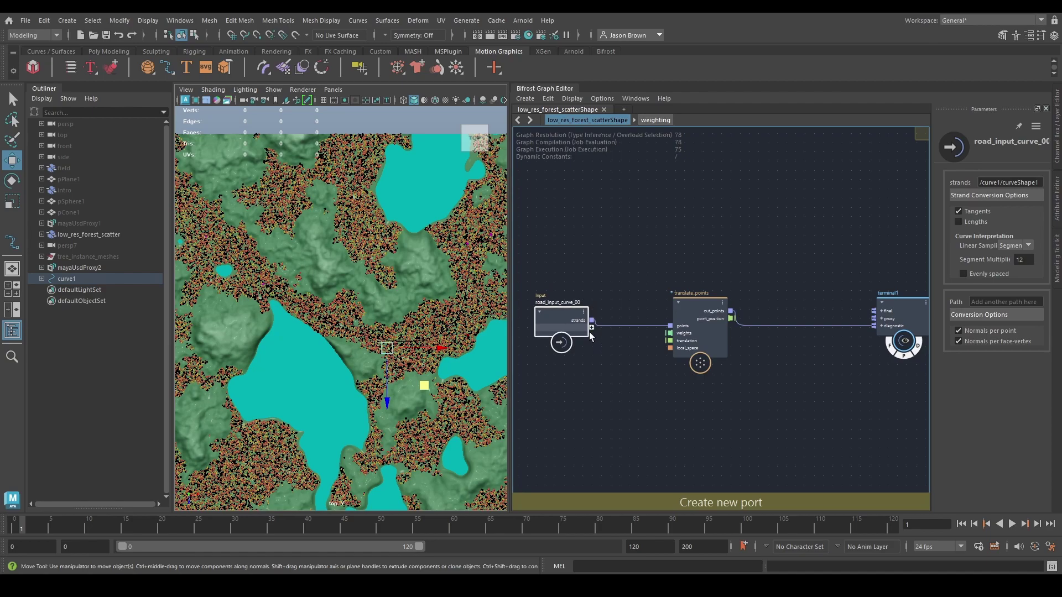
pyautogui.moveTo(394, 117); pyautogui.dragTo(418, 114, button='right')
pyautogui.click(86, 277)
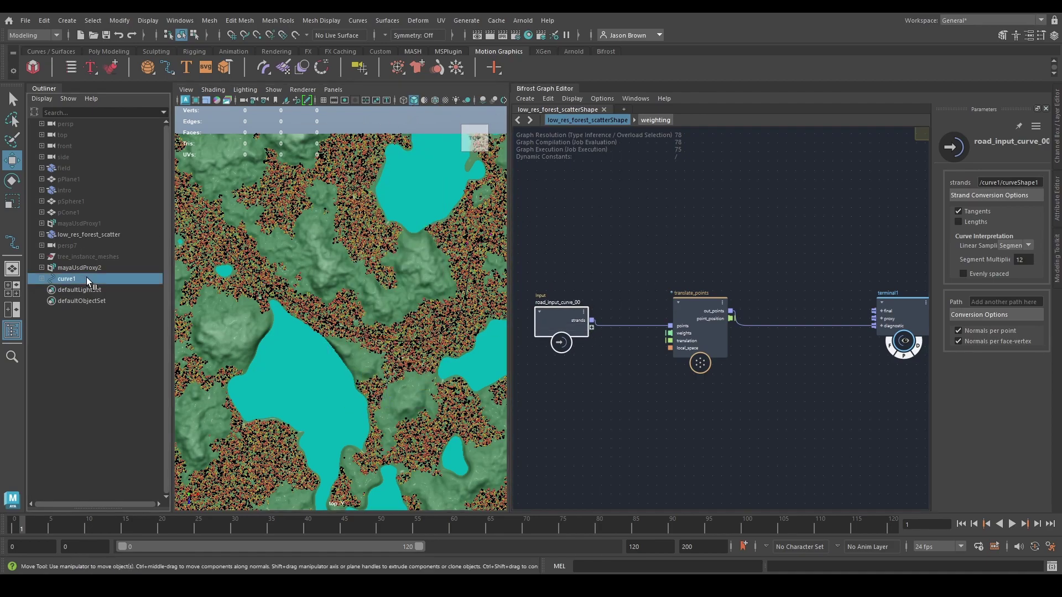
pyautogui.press('h')
pyautogui.scroll(-3, 610, 295)
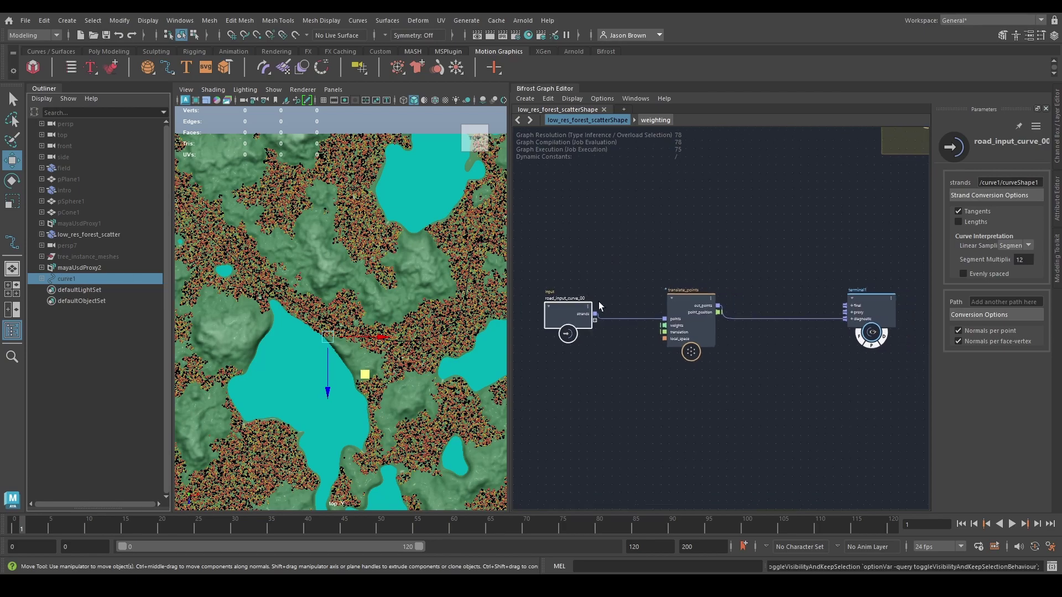
# Return to the perspective view and examine the raised road curve above the forest from a low angle.
pyautogui.keyDown('alt'); pyautogui.moveTo(372, 333); pyautogui.dragTo(361, 338); pyautogui.keyUp('alt')
pyautogui.keyDown('alt'); pyautogui.moveTo(361, 338); pyautogui.dragTo(371, 285, button='middle'); pyautogui.keyUp('alt')
pyautogui.press('space')
pyautogui.press('space')
pyautogui.keyDown('alt'); pyautogui.moveTo(356, 287); pyautogui.dragTo(467, 291); pyautogui.keyUp('alt')
pyautogui.keyDown('alt'); pyautogui.moveTo(466, 292); pyautogui.dragTo(494, 338, button='middle'); pyautogui.keyUp('alt')
pyautogui.scroll(5, 359, 324)
pyautogui.keyDown('alt'); pyautogui.moveTo(361, 326); pyautogui.dragTo(336, 304); pyautogui.keyUp('alt')
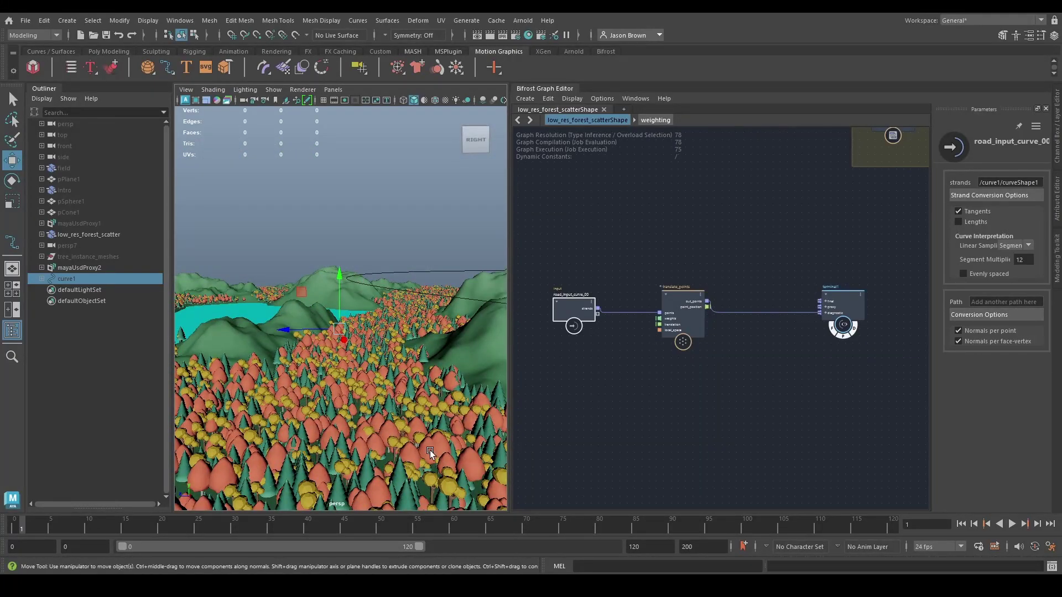
# Disconnect the weighting compound's weights from density_weights of scatter_points to compare the scatter, and undo the disconnection.
pyautogui.scroll(-1, 750, 321)
pyautogui.keyDown('alt'); pyautogui.moveTo(802, 277); pyautogui.dragTo(567, 466, button='middle'); pyautogui.keyUp('alt')
pyautogui.scroll(3, 697, 370)
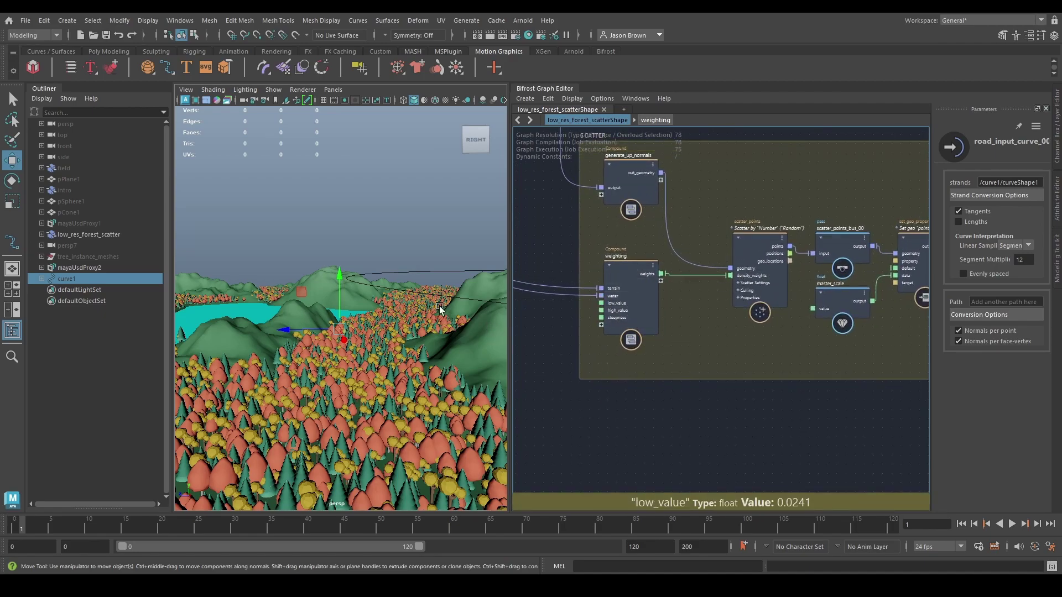
pyautogui.keyDown('alt'); pyautogui.moveTo(698, 293); pyautogui.dragTo(687, 317, button='middle'); pyautogui.keyUp('alt')
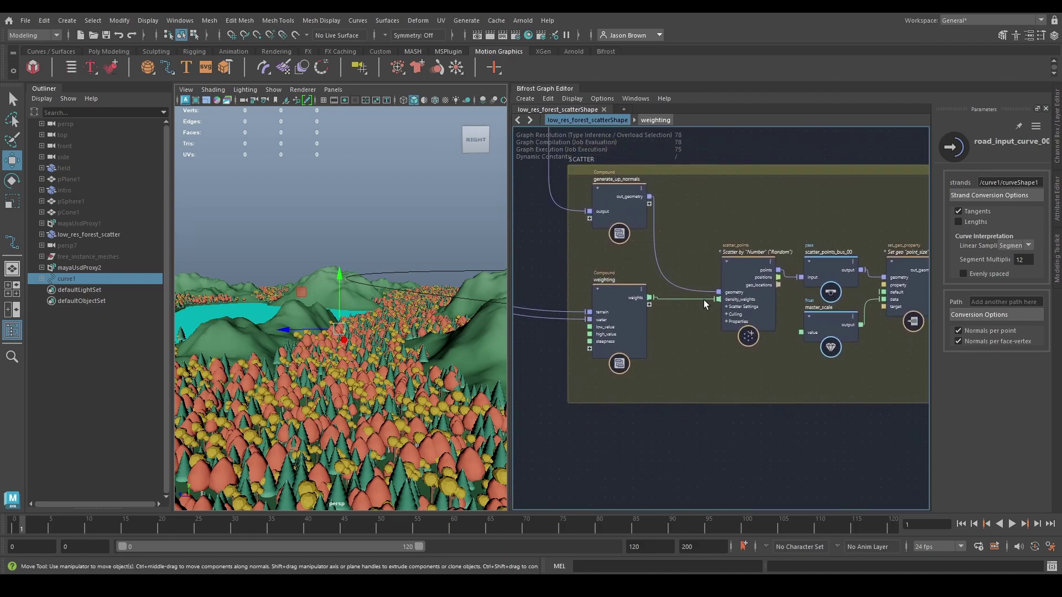
pyautogui.moveTo(700, 324); pyautogui.dragTo(677, 320)
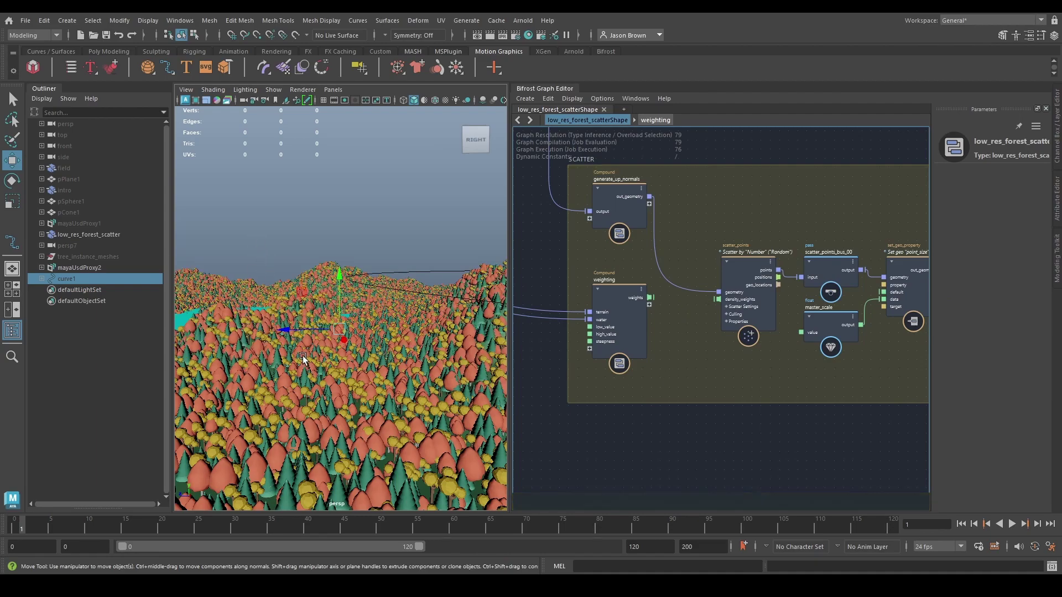
pyautogui.hotkey('ctrl', 'z')
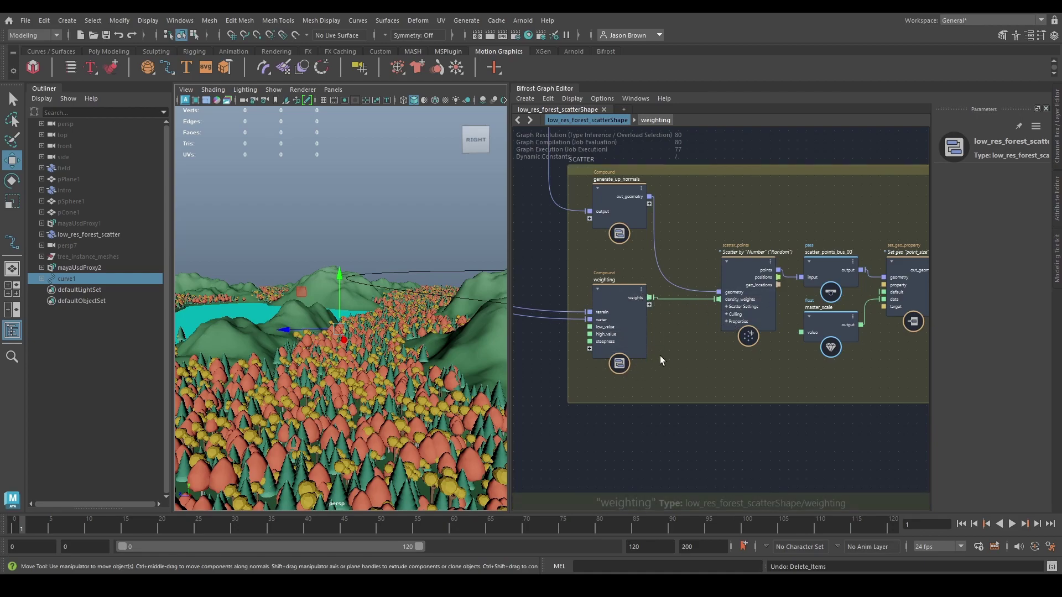
# Select the weighting compound to review its parameters, and examine the raised curve and forest from a higher angle.
pyautogui.click(616, 292)
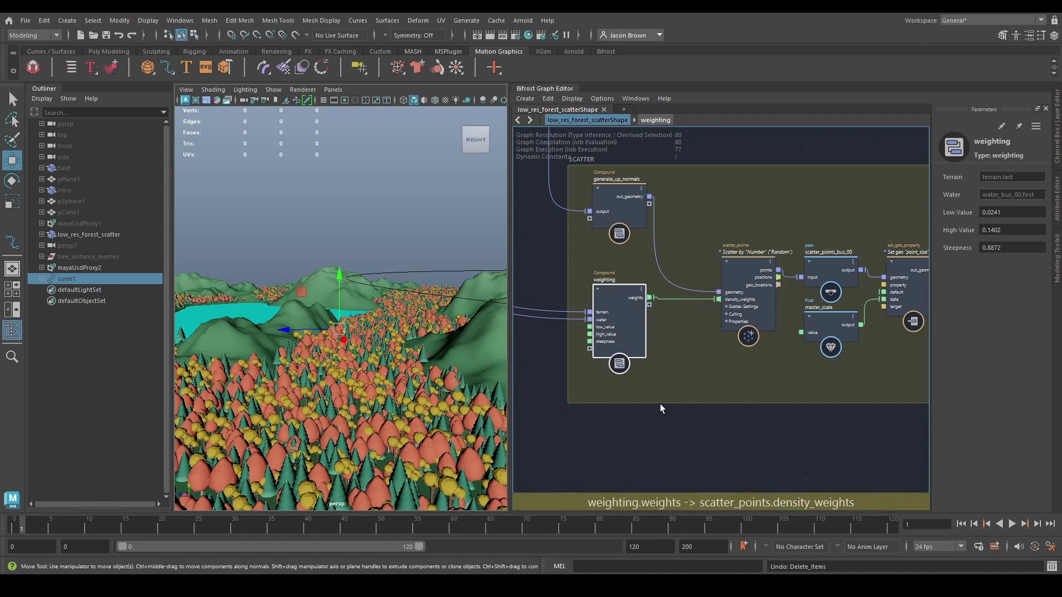
pyautogui.scroll(-3, 318, 350)
pyautogui.scroll(-3, 299, 313)
pyautogui.keyDown('alt'); pyautogui.moveTo(299, 313); pyautogui.dragTo(311, 337); pyautogui.keyUp('alt')
pyautogui.keyDown('alt'); pyautogui.moveTo(311, 337); pyautogui.dragTo(331, 309, button='right'); pyautogui.keyUp('alt')
pyautogui.keyDown('alt'); pyautogui.moveTo(330, 308); pyautogui.dragTo(420, 321); pyautogui.keyUp('alt')
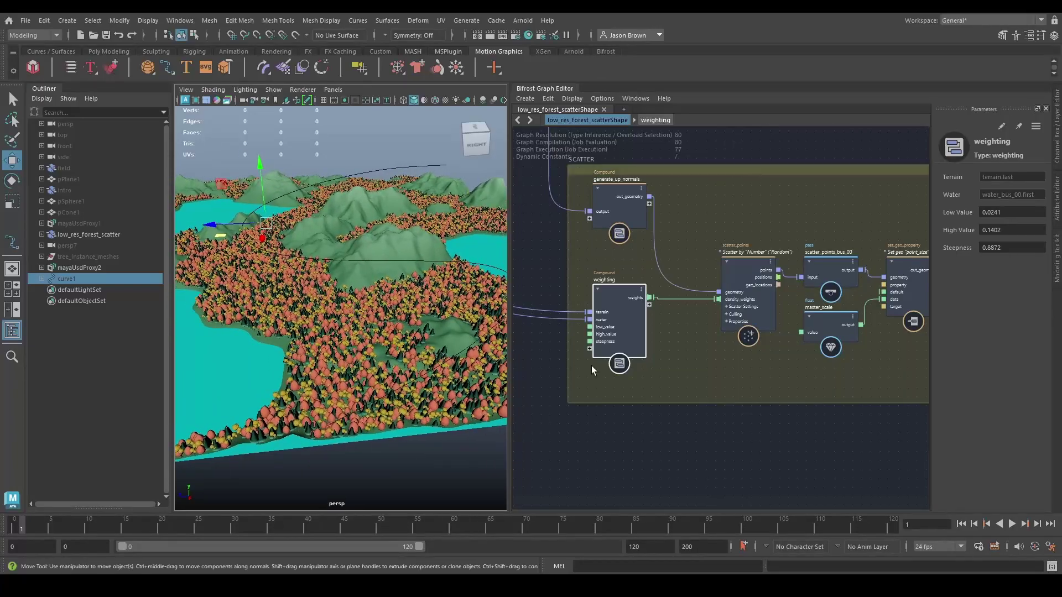
pyautogui.click(676, 300)
pyautogui.keyDown('alt'); pyautogui.moveTo(369, 421); pyautogui.dragTo(327, 373, button='middle'); pyautogui.keyUp('alt')
pyautogui.keyDown('alt'); pyautogui.moveTo(285, 398); pyautogui.dragTo(346, 468); pyautogui.keyUp('alt')
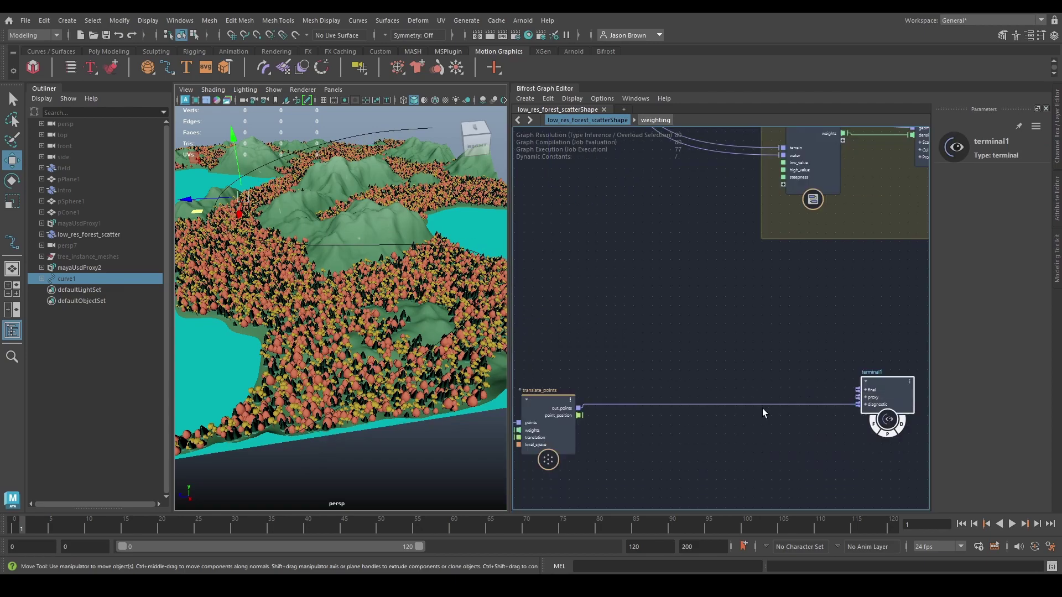
# Add a get_raycast_locations node to the graph next to translate_points.
pyautogui.keyDown('alt'); pyautogui.moveTo(762, 408); pyautogui.dragTo(693, 413, button='middle'); pyautogui.keyUp('alt')
pyautogui.click(605, 406)
pyautogui.click(700, 410)
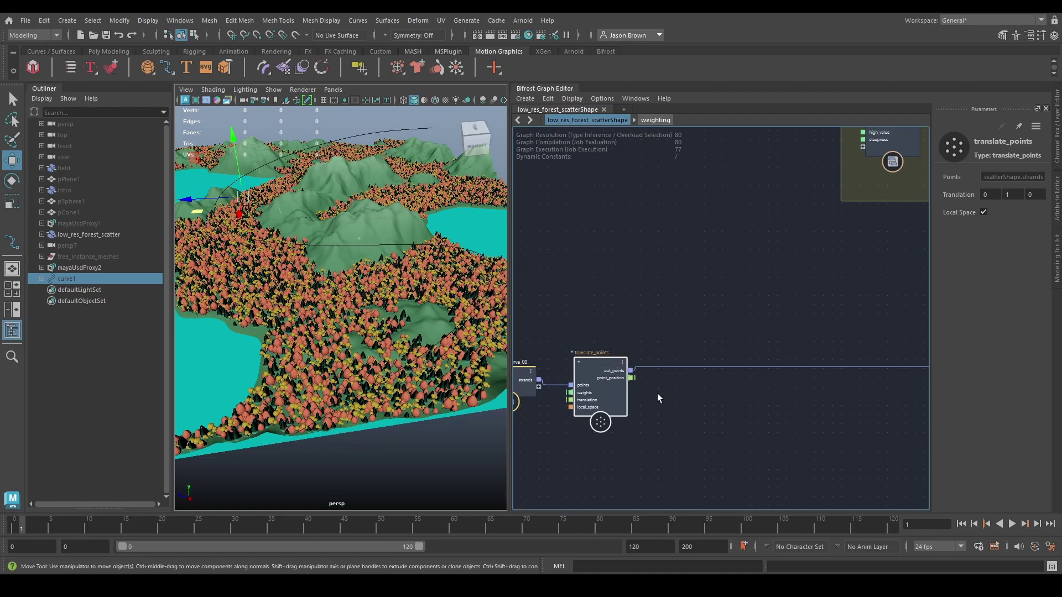
pyautogui.press('Tab')
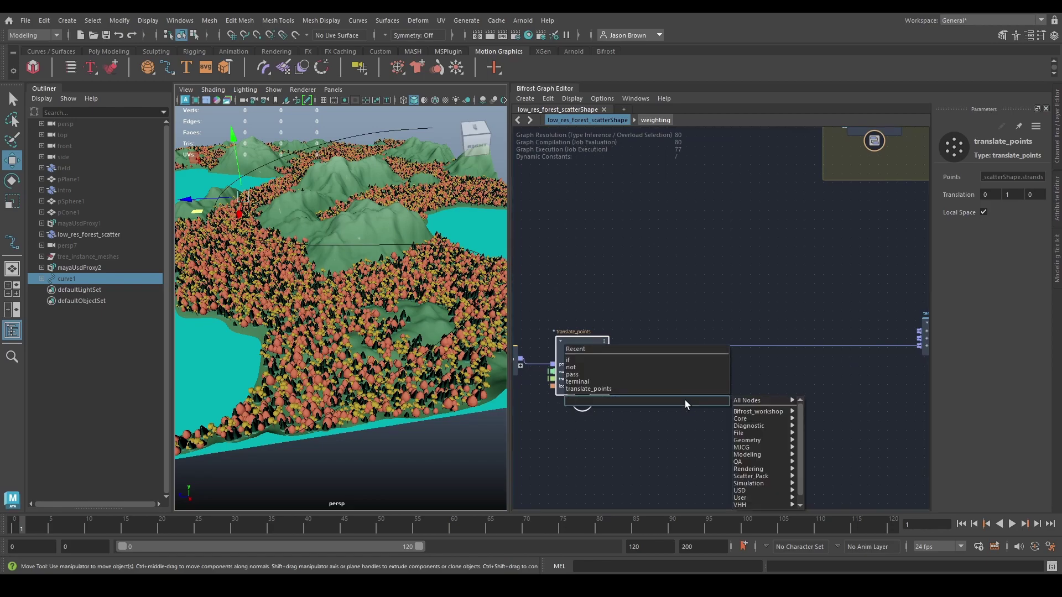
pyautogui.write('raycast')
pyautogui.press('Down')
pyautogui.press('Return')
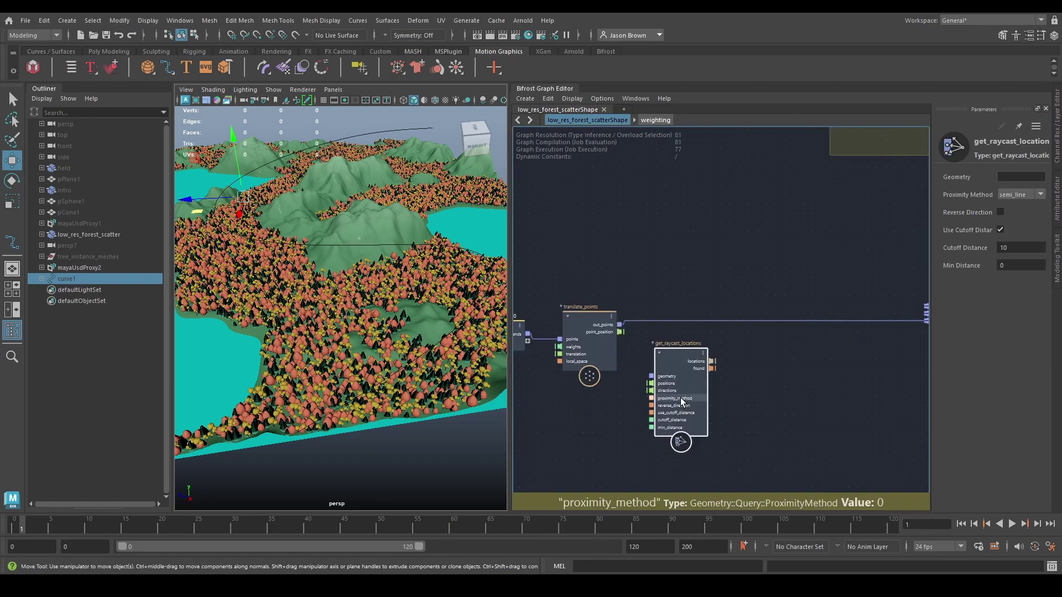
pyautogui.keyDown('alt'); pyautogui.moveTo(682, 401); pyautogui.dragTo(749, 393, button='middle'); pyautogui.keyUp('alt')
pyautogui.keyDown('alt'); pyautogui.moveTo(574, 297); pyautogui.dragTo(590, 320, button='middle'); pyautogui.keyUp('alt')
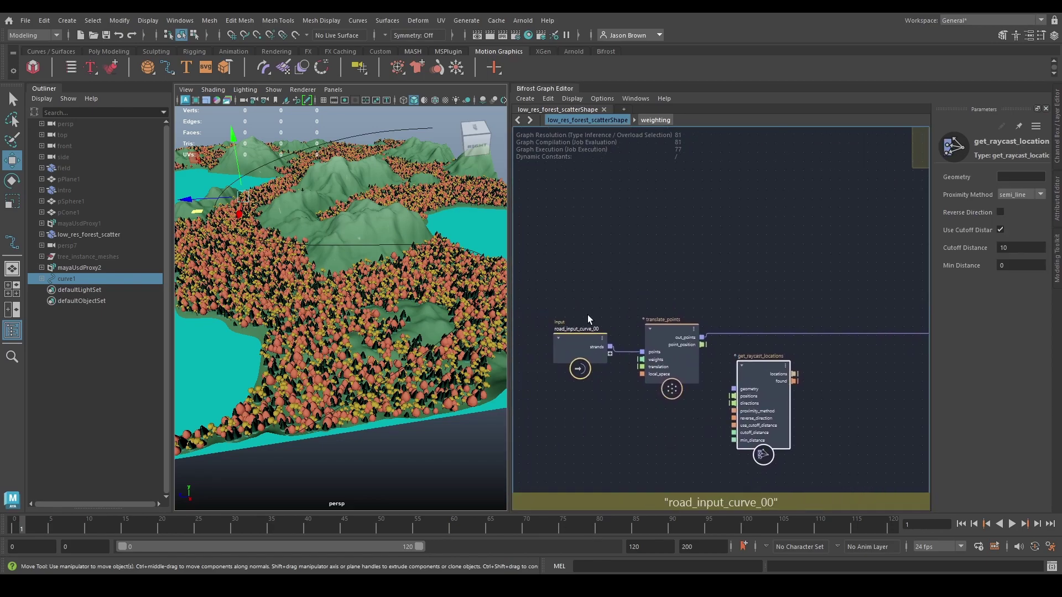
# Select road_input_curve_00 and translate_points together and shift them slightly away from get_raycast_locations.
pyautogui.moveTo(674, 393); pyautogui.dragTo(675, 394)
pyautogui.moveTo(688, 374)
pyautogui.mouseDown()
pyautogui.moveTo(676, 362)
pyautogui.moveTo(675, 373)
pyautogui.moveTo(681, 362)
pyautogui.mouseUp()
pyautogui.keyDown('alt'); pyautogui.moveTo(706, 389); pyautogui.dragTo(660, 381, button='middle'); pyautogui.keyUp('alt')
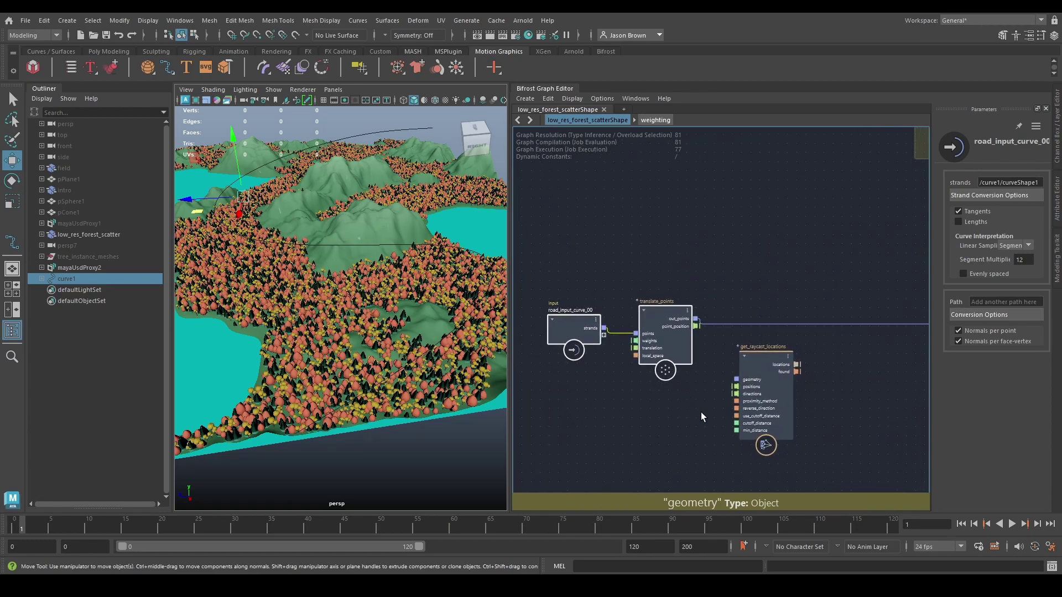
# Shift get_raycast_locations slightly further away from translate_points.
pyautogui.keyDown('alt'); pyautogui.moveTo(728, 419); pyautogui.dragTo(678, 408, button='middle'); pyautogui.keyUp('alt')
pyautogui.scroll(1, 767, 392)
pyautogui.keyDown('alt'); pyautogui.moveTo(769, 390); pyautogui.dragTo(789, 365, button='middle'); pyautogui.keyUp('alt')
pyautogui.click(745, 348)
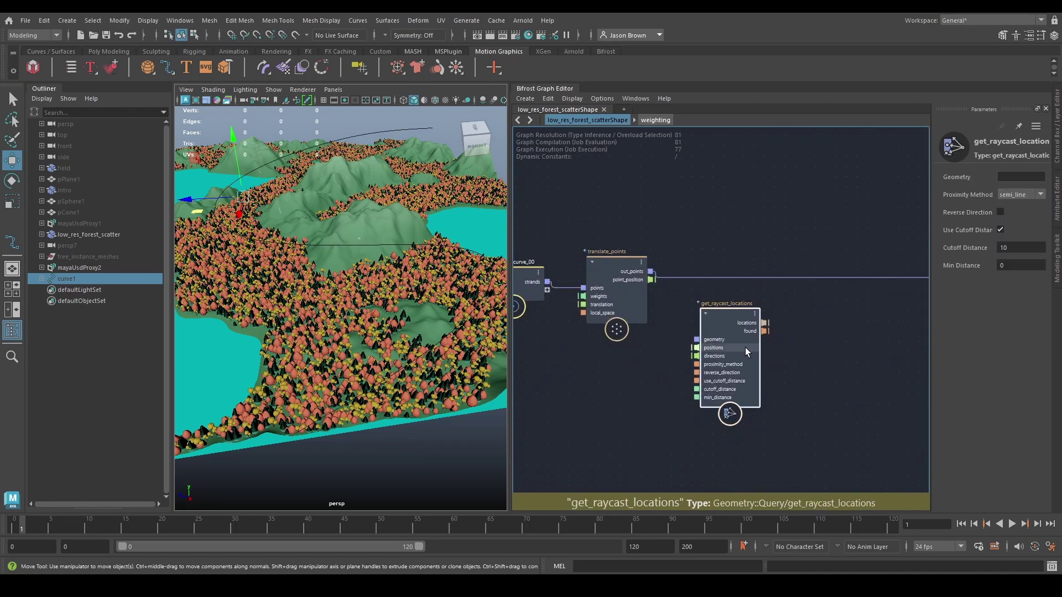
pyautogui.moveTo(745, 348); pyautogui.dragTo(765, 346)
pyautogui.keyDown('alt'); pyautogui.moveTo(668, 324); pyautogui.dragTo(663, 339, button='middle'); pyautogui.keyUp('alt')
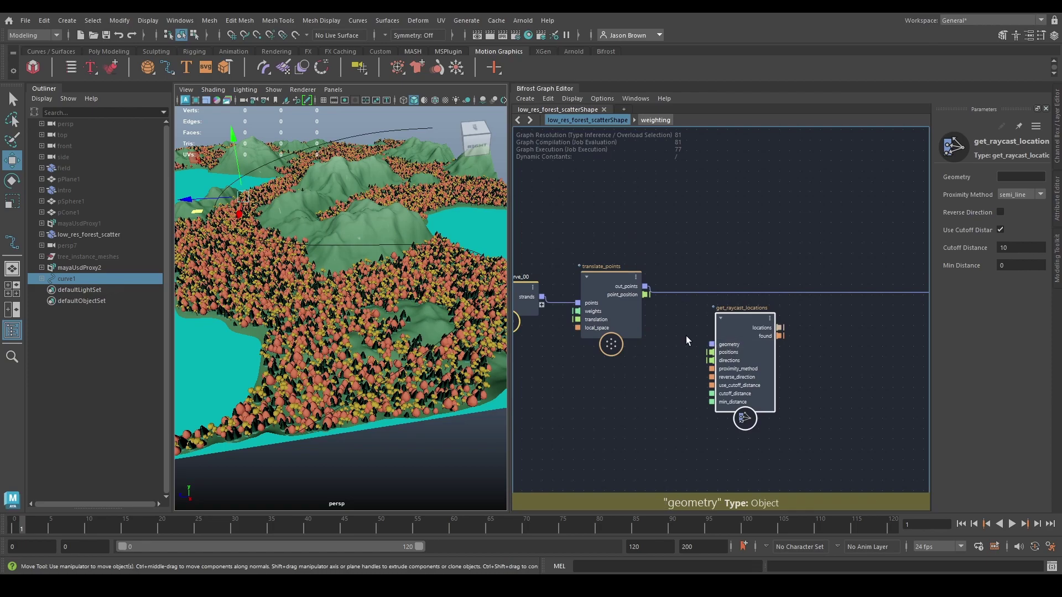
# Connect the last output of the terrain node to the geometry input of get_raycast_locations.
pyautogui.scroll(-3, 729, 355)
pyautogui.keyDown('alt'); pyautogui.moveTo(786, 373); pyautogui.dragTo(771, 464, button='middle'); pyautogui.keyUp('alt')
pyautogui.keyDown('alt'); pyautogui.moveTo(759, 304); pyautogui.dragTo(746, 500, button='middle'); pyautogui.keyUp('alt')
pyautogui.keyDown('alt'); pyautogui.moveTo(645, 313); pyautogui.dragTo(633, 485, button='middle'); pyautogui.keyUp('alt')
pyautogui.moveTo(718, 296)
pyautogui.keyDown('alt'); pyautogui.mouseDown(button='middle')
pyautogui.moveTo(728, 314)
pyautogui.moveTo(715, 319)
pyautogui.mouseUp(button='middle'); pyautogui.keyUp('alt')
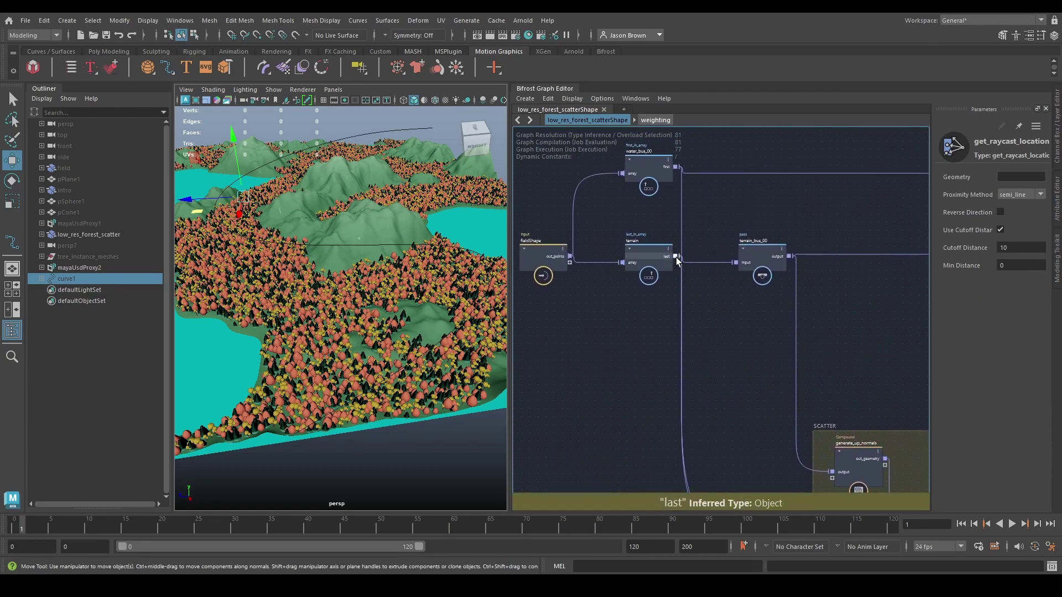
pyautogui.moveTo(661, 304); pyautogui.dragTo(661, 380)
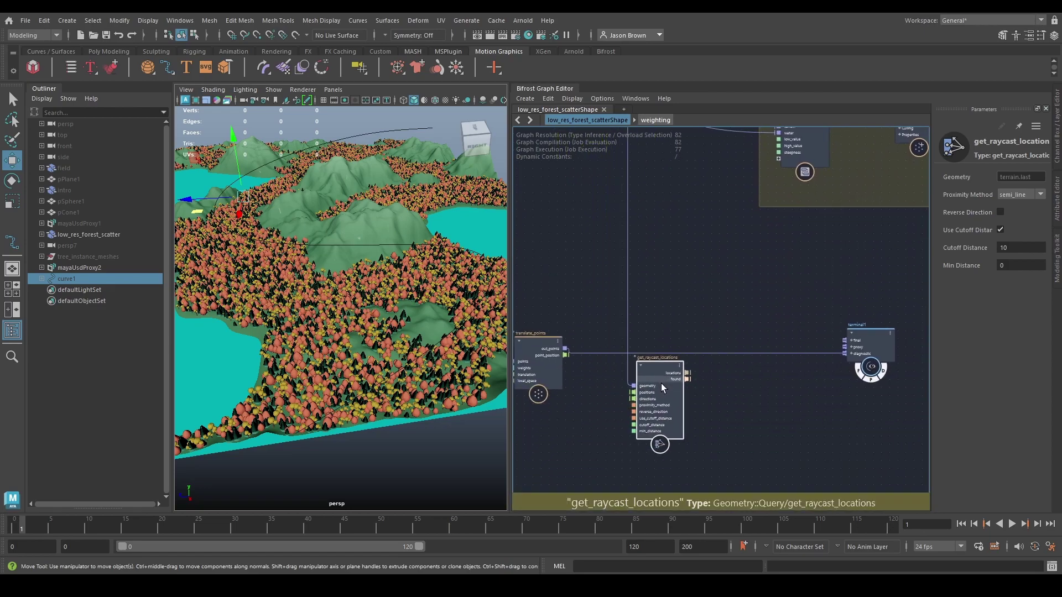
pyautogui.keyDown('alt'); pyautogui.moveTo(708, 396); pyautogui.dragTo(714, 389, button='middle'); pyautogui.keyUp('alt')
pyautogui.scroll(3, 635, 367)
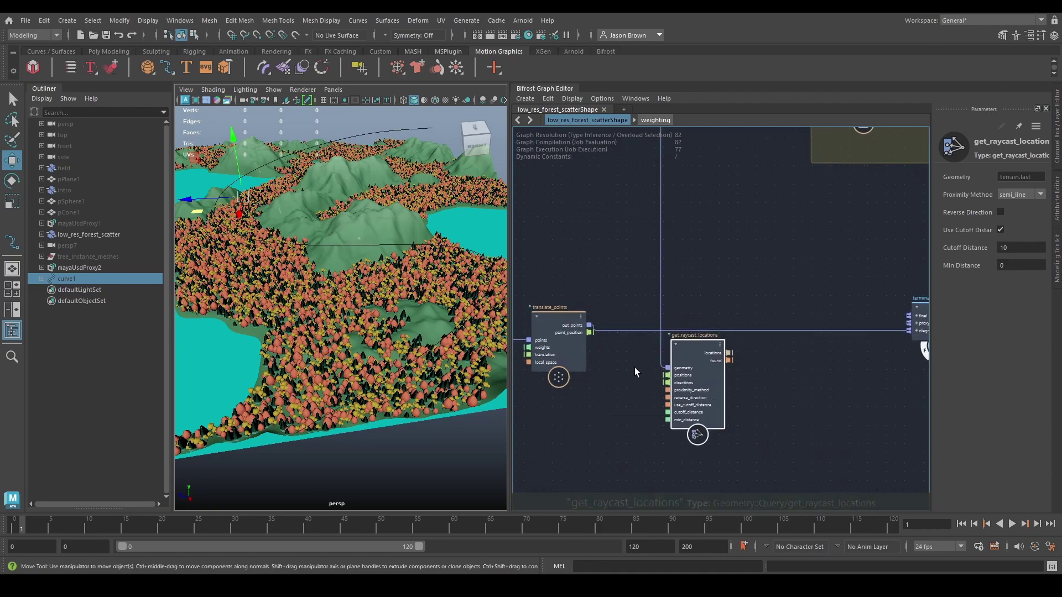
# Connect point_position of translate_points to the positions input of get_raycast_locations.
pyautogui.moveTo(556, 347); pyautogui.dragTo(557, 354)
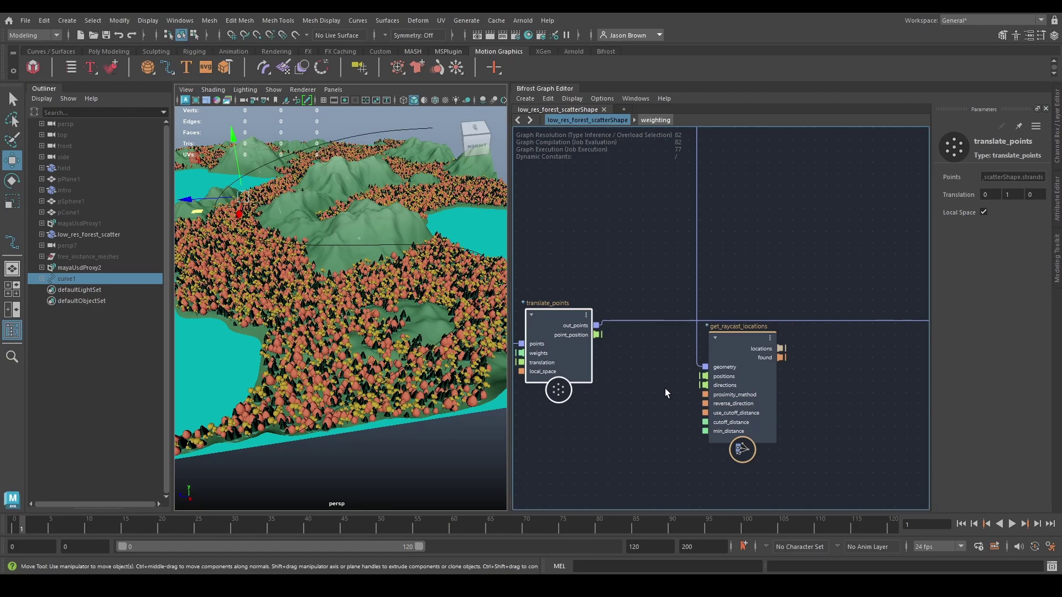
pyautogui.moveTo(597, 334); pyautogui.dragTo(705, 376)
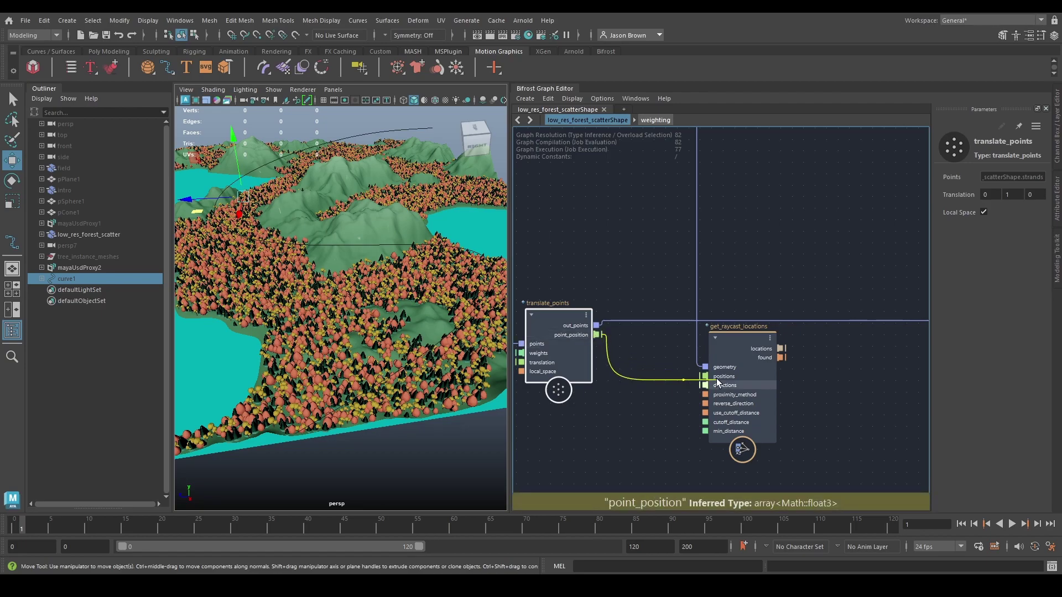
pyautogui.moveTo(611, 368); pyautogui.dragTo(670, 358, button='middle')
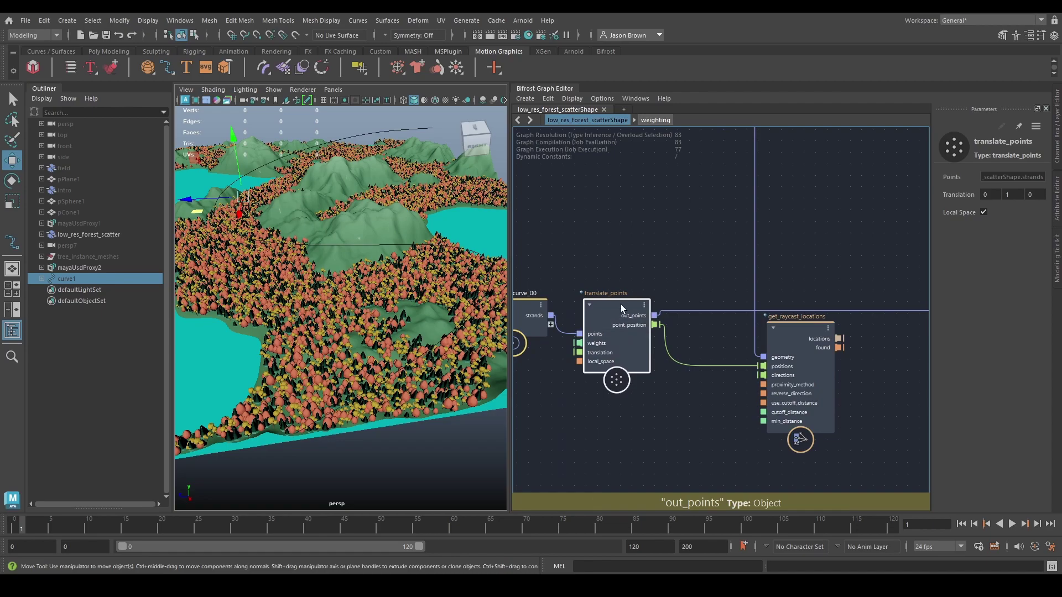
pyautogui.moveTo(627, 328); pyautogui.dragTo(647, 319, button='middle')
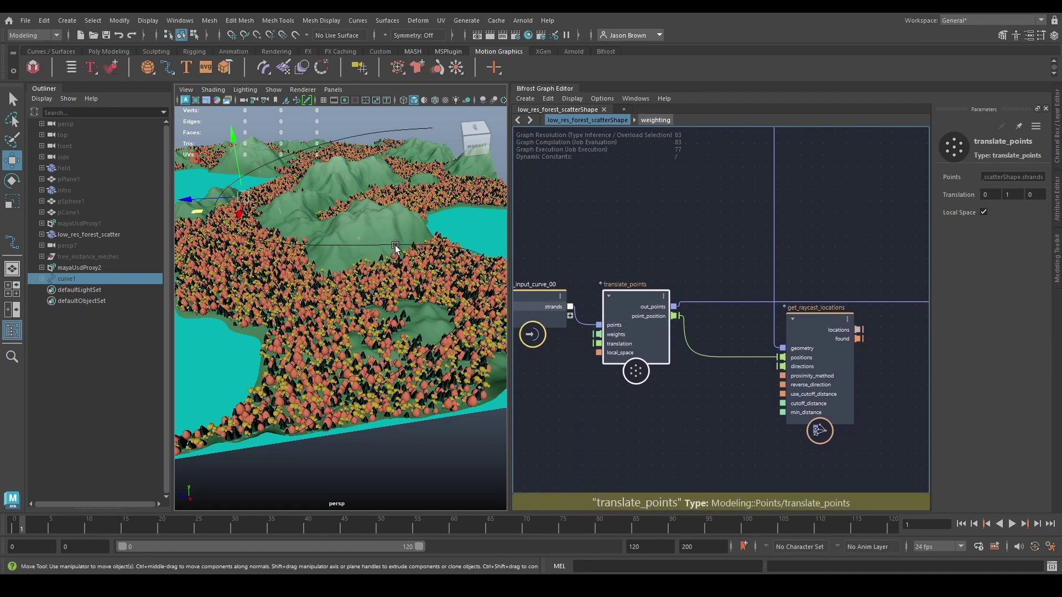
# Add a construct_points node above translate_points and feed it point_position from translate_points.
pyautogui.moveTo(692, 395); pyautogui.dragTo(607, 429, button='middle')
pyautogui.moveTo(636, 342); pyautogui.dragTo(630, 348, button='middle')
pyautogui.press('Tab')
pyautogui.write('construct')
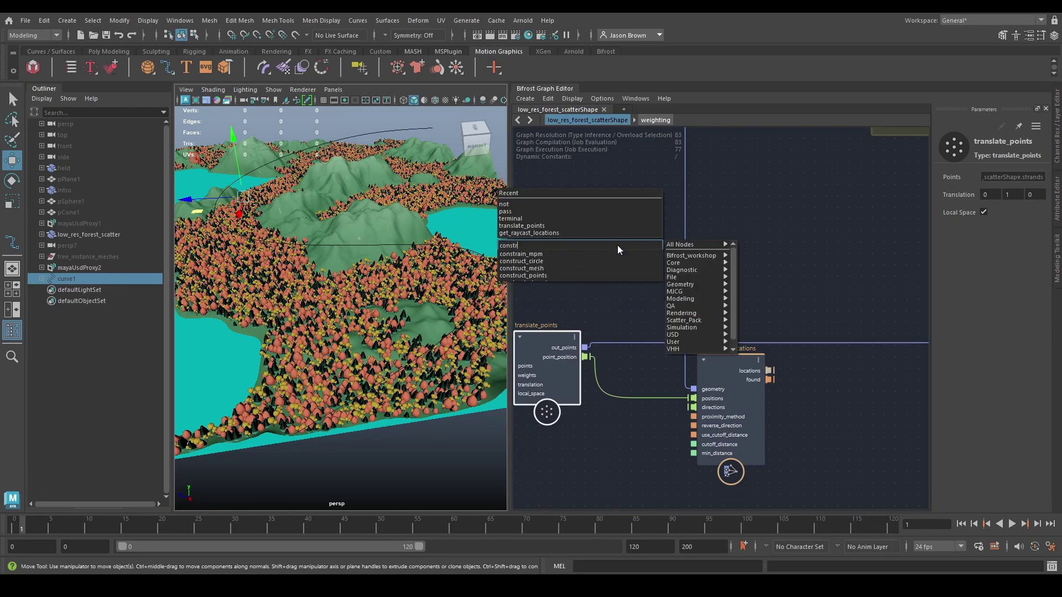
pyautogui.press('Down')
pyautogui.press('Down')
pyautogui.press('Return')
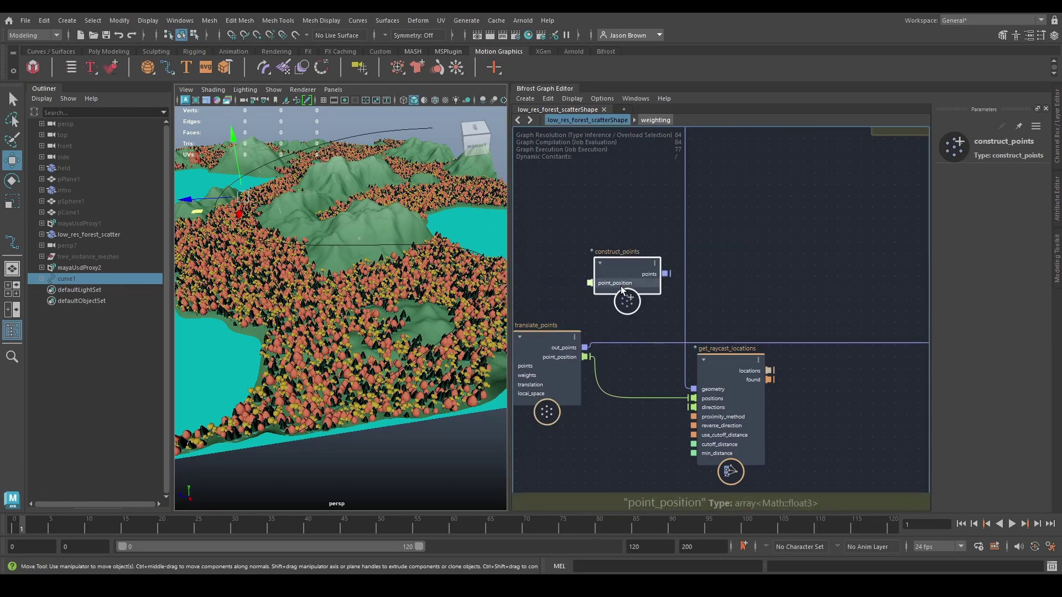
pyautogui.moveTo(585, 357); pyautogui.dragTo(756, 250)
# Add a point_scope node, feed it the points of construct_points, and connect its diagnostic_geo to terminal1's diagnostic input.
pyautogui.keyDown('alt'); pyautogui.moveTo(788, 261); pyautogui.dragTo(658, 302, button='middle'); pyautogui.keyUp('alt')
pyautogui.press('Tab')
pyautogui.write('point_scope')
pyautogui.press('Down')
pyautogui.press('Return')
pyautogui.moveTo(662, 287); pyautogui.dragTo(696, 320)
pyautogui.moveTo(771, 312); pyautogui.dragTo(863, 386)
pyautogui.keyDown('alt'); pyautogui.moveTo(370, 260); pyautogui.dragTo(406, 263); pyautogui.keyUp('alt')
# Move road_input_curve_00 and translate_points further away from get_raycast_locations.
pyautogui.moveTo(592, 350); pyautogui.dragTo(792, 315, button='middle')
pyautogui.moveTo(841, 288); pyautogui.dragTo(787, 297, button='middle')
pyautogui.scroll(-3, 807, 362)
pyautogui.moveTo(808, 362); pyautogui.dragTo(903, 340, button='middle')
pyautogui.click(656, 341)
pyautogui.moveTo(657, 342); pyautogui.dragTo(633, 358)
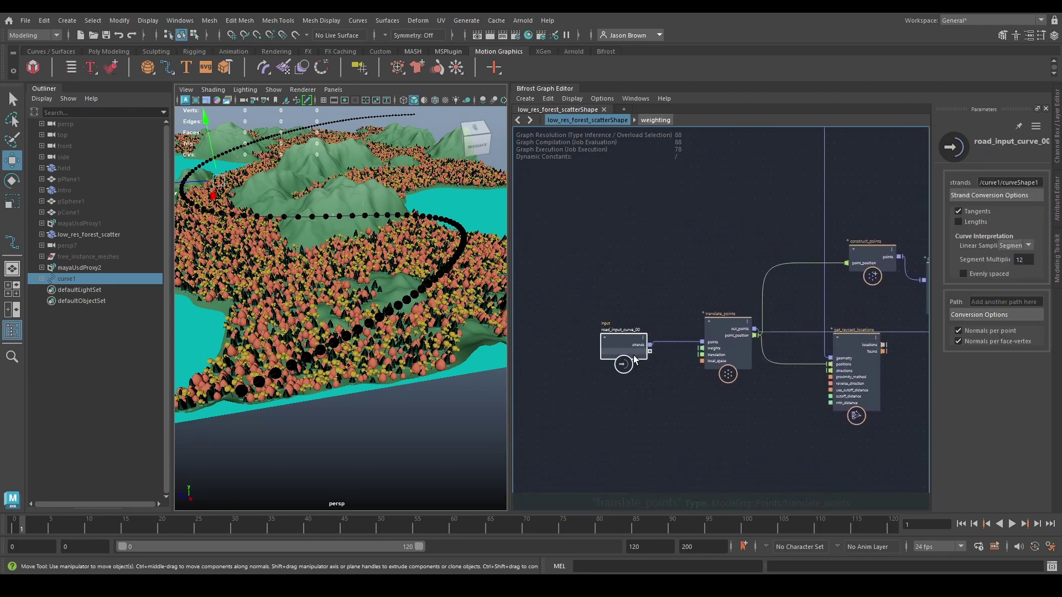
pyautogui.moveTo(731, 347); pyautogui.dragTo(699, 357)
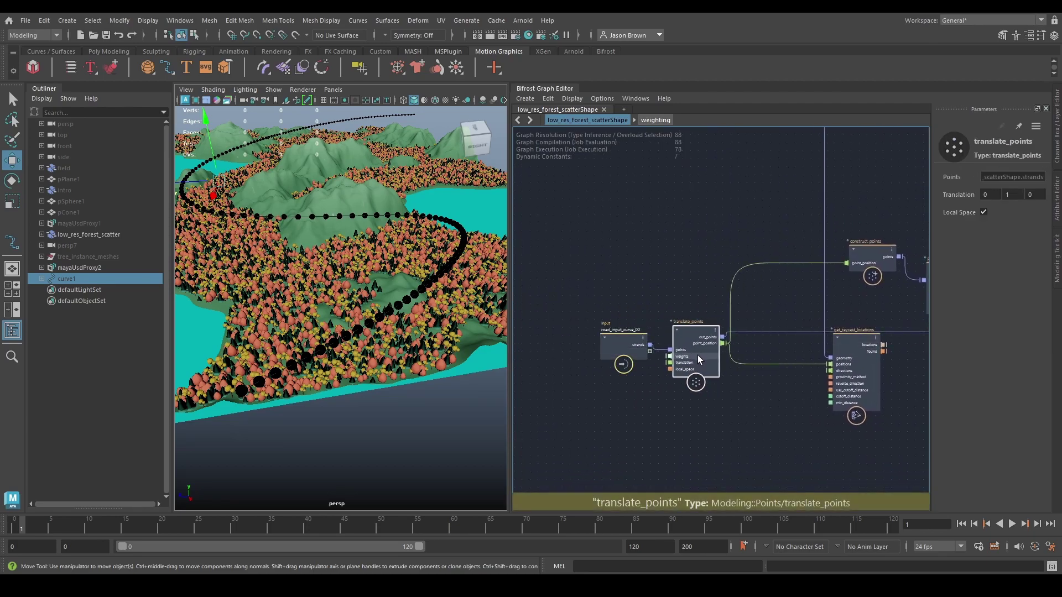
pyautogui.moveTo(698, 355); pyautogui.dragTo(614, 353, button='middle')
# Align get_raycast_locations beneath construct_points and shift point_scope upward.
pyautogui.click(778, 356)
pyautogui.moveTo(778, 356); pyautogui.dragTo(797, 360)
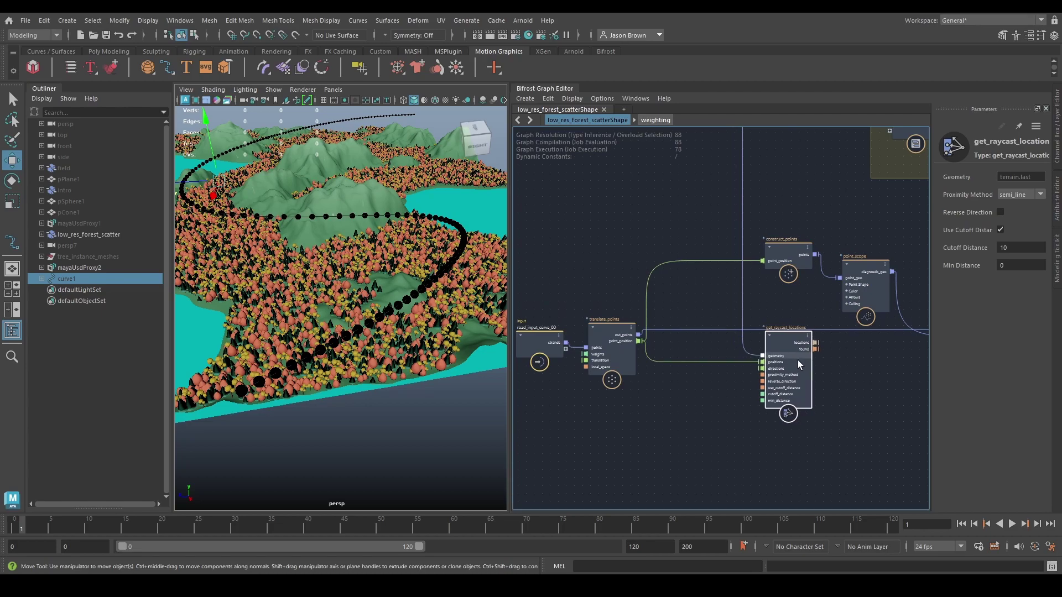
pyautogui.moveTo(798, 360); pyautogui.dragTo(767, 368, button='middle')
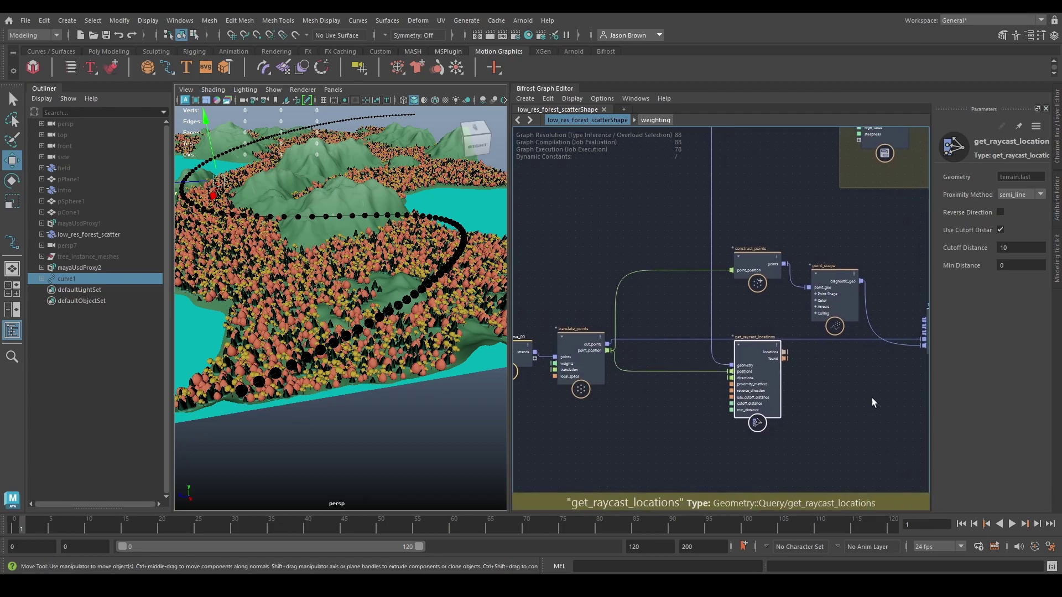
pyautogui.moveTo(787, 397); pyautogui.dragTo(790, 414, button='middle')
pyautogui.moveTo(849, 318); pyautogui.dragTo(845, 293)
pyautogui.moveTo(844, 293); pyautogui.dragTo(768, 327, button='middle')
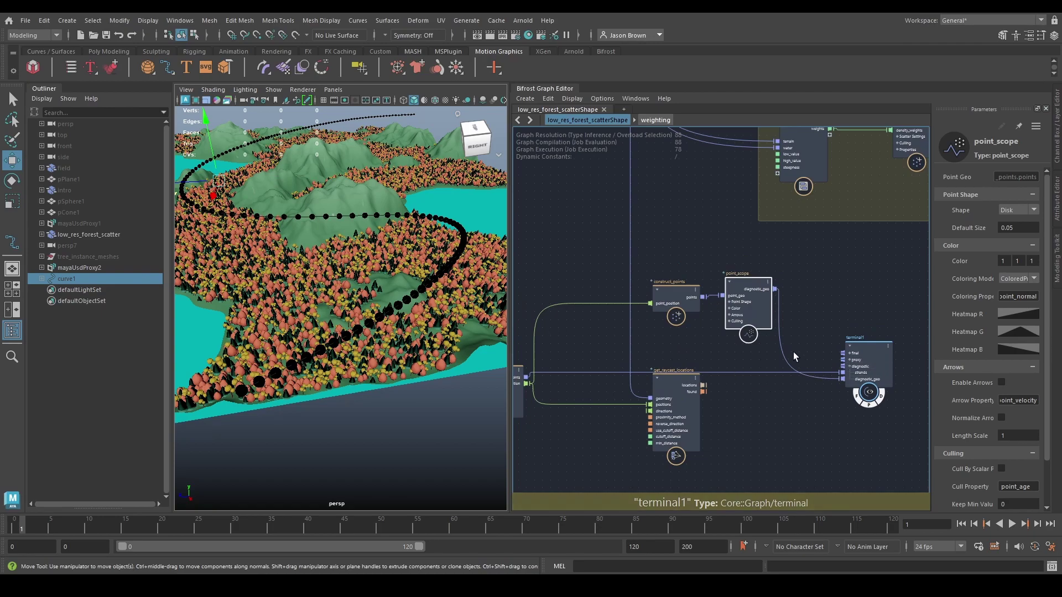
# Duplicate terminal1 and place the copy beneath the original terminal.
pyautogui.click(875, 367)
pyautogui.moveTo(777, 486); pyautogui.dragTo(760, 410, button='middle')
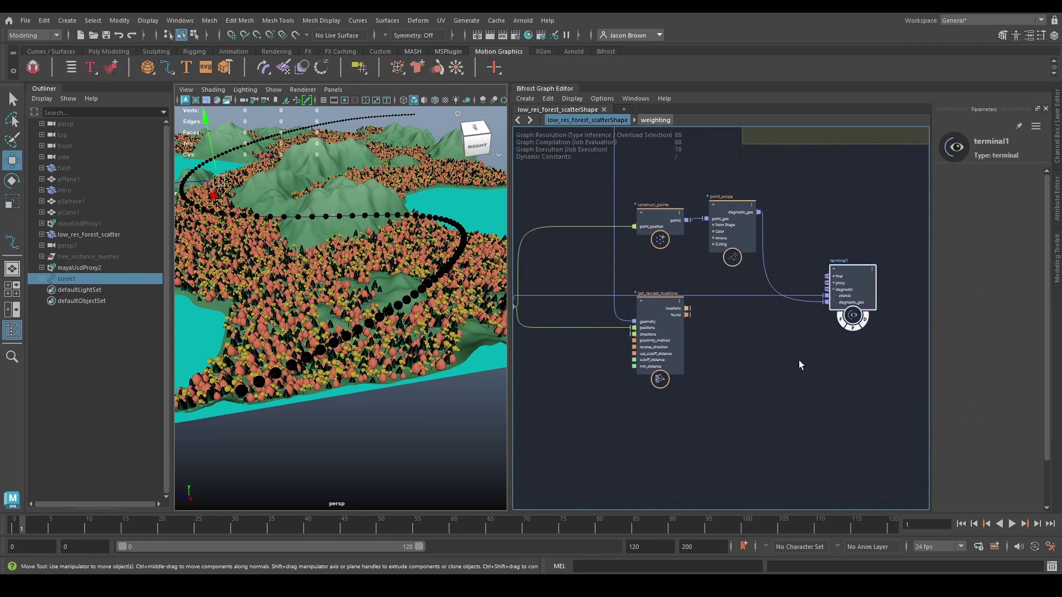
pyautogui.hotkey('ctrl', 'v')
pyautogui.moveTo(753, 419); pyautogui.dragTo(833, 405)
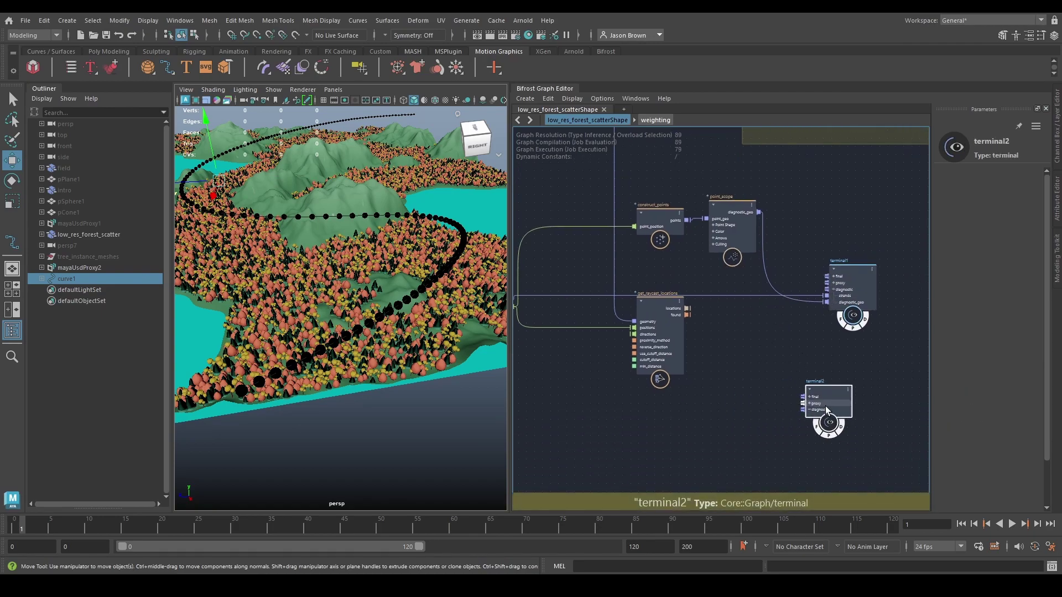
# Move the duplicated terminal across the graph to between scatter_points_bus_01 and scatter_points_bus_02, just above their connection.
pyautogui.moveTo(780, 399); pyautogui.dragTo(751, 502, button='middle')
pyautogui.scroll(-4, 796, 384)
pyautogui.moveTo(834, 386); pyautogui.dragTo(705, 383, button='middle')
pyautogui.moveTo(669, 446); pyautogui.dragTo(736, 156)
pyautogui.moveTo(741, 165); pyautogui.dragTo(741, 327, button='middle')
pyautogui.scroll(2, 741, 327)
pyautogui.moveTo(731, 294); pyautogui.dragTo(723, 267)
pyautogui.moveTo(655, 240); pyautogui.dragTo(542, 269, button='middle')
pyautogui.moveTo(612, 290); pyautogui.dragTo(912, 238)
pyautogui.moveTo(839, 255); pyautogui.dragTo(652, 296, button='middle')
pyautogui.scroll(1, 730, 295)
pyautogui.scroll(1, 730, 295)
pyautogui.moveTo(727, 292); pyautogui.dragTo(758, 292)
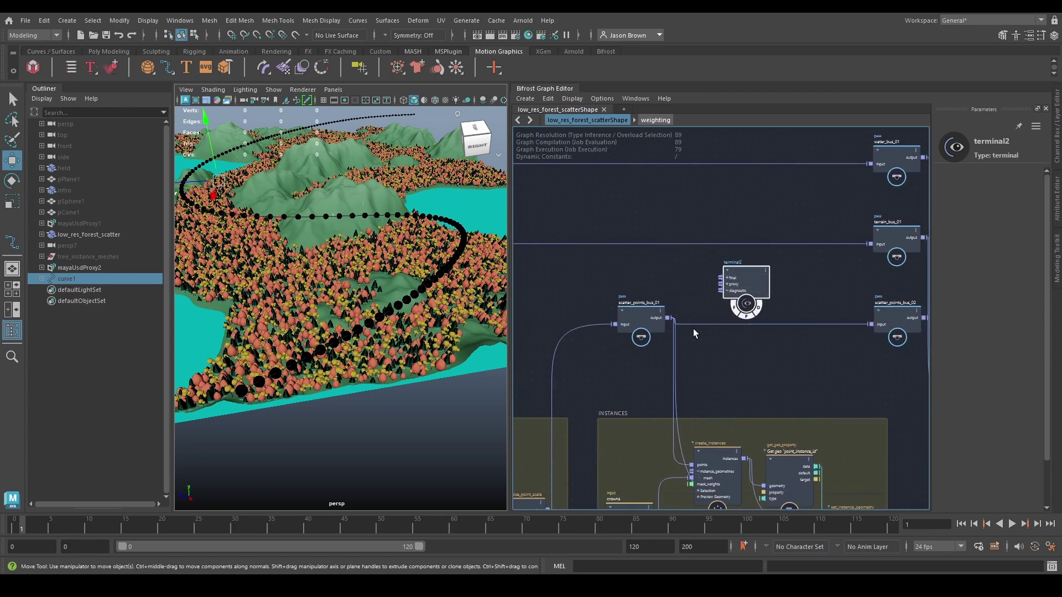
# Delete the duplicated terminal near the scatter points bus nodes.
pyautogui.scroll(-5, 751, 276)
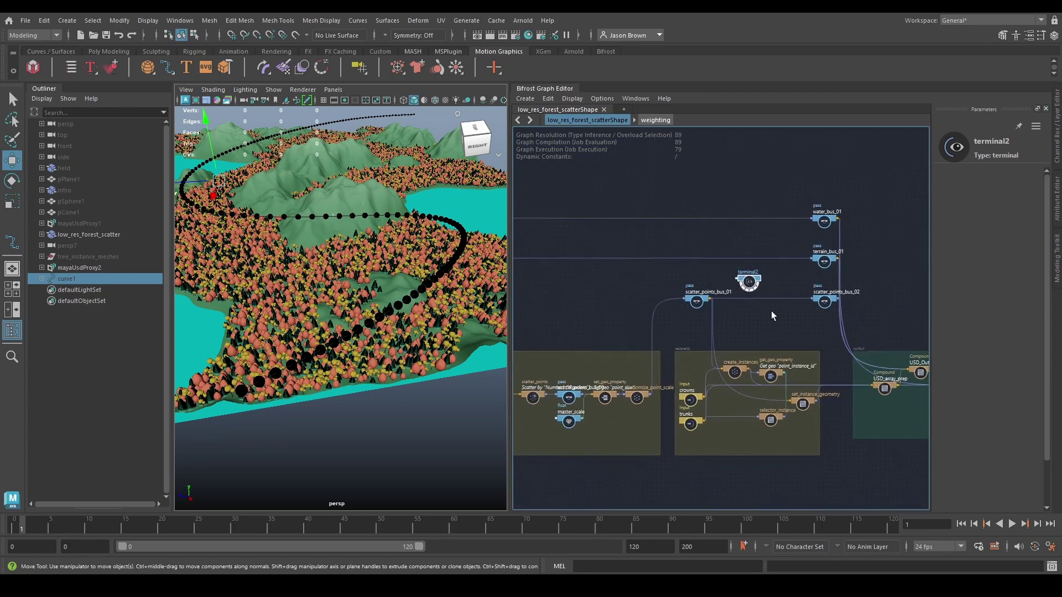
pyautogui.moveTo(809, 249); pyautogui.dragTo(668, 375)
pyautogui.scroll(2, 669, 372)
pyautogui.press('Delete')
# Delete the construct_points and point_scope nodes above get_raycast_locations.
pyautogui.keyDown('alt'); pyautogui.moveTo(616, 367); pyautogui.dragTo(843, 231, button='middle'); pyautogui.keyUp('alt')
pyautogui.scroll(3, 813, 320)
pyautogui.scroll(3, 807, 329)
pyautogui.moveTo(885, 205); pyautogui.dragTo(726, 298)
pyautogui.press('Delete')
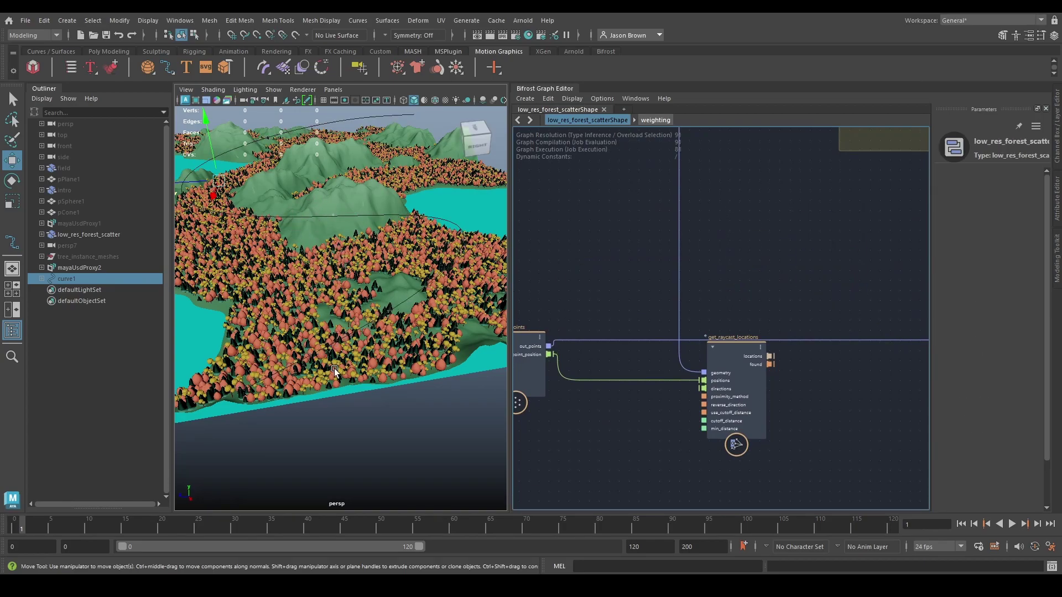
# Examine the raised curve above the terrain from a low side angle, and review the translate_points and get_raycast_locations parameters.
pyautogui.moveTo(454, 281)
pyautogui.keyDown('alt'); pyautogui.mouseDown()
pyautogui.moveTo(453, 308)
pyautogui.moveTo(452, 280)
pyautogui.mouseUp(); pyautogui.keyUp('alt')
pyautogui.keyDown('alt'); pyautogui.moveTo(679, 410); pyautogui.dragTo(726, 405, button='middle'); pyautogui.keyUp('alt')
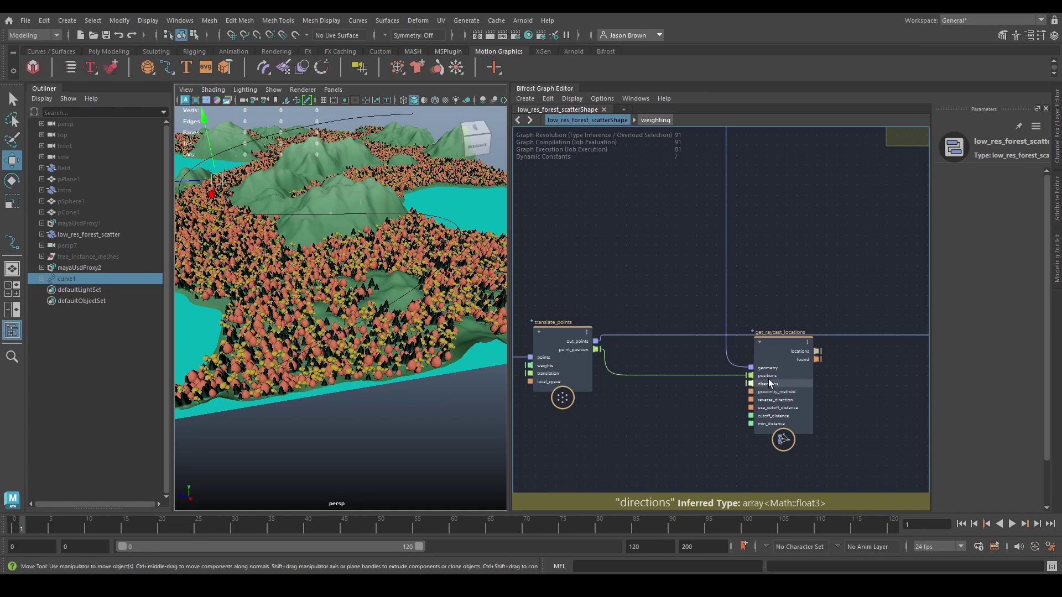
pyautogui.keyDown('alt'); pyautogui.moveTo(758, 385); pyautogui.dragTo(669, 395, button='right'); pyautogui.keyUp('alt')
pyautogui.keyDown('alt'); pyautogui.moveTo(668, 395); pyautogui.dragTo(722, 382, button='middle'); pyautogui.keyUp('alt')
pyautogui.moveTo(404, 313)
pyautogui.keyDown('alt'); pyautogui.mouseDown()
pyautogui.moveTo(432, 301)
pyautogui.moveTo(413, 306)
pyautogui.mouseUp(); pyautogui.keyUp('alt')
pyautogui.moveTo(655, 344); pyautogui.dragTo(652, 341)
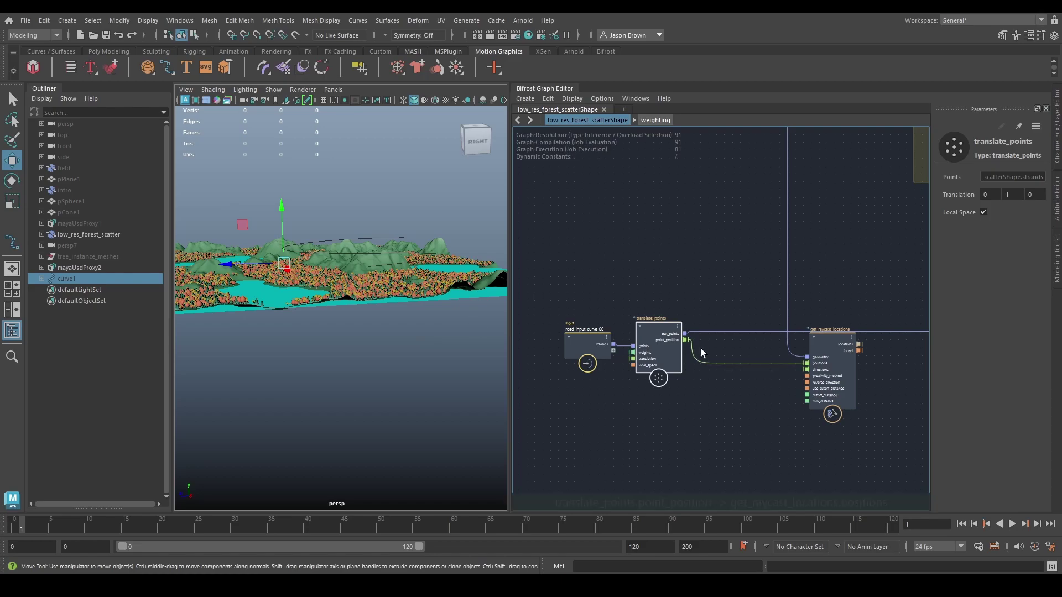
pyautogui.keyDown('alt'); pyautogui.moveTo(758, 405); pyautogui.dragTo(716, 394, button='middle'); pyautogui.keyUp('alt')
pyautogui.scroll(2, 744, 388)
pyautogui.moveTo(810, 369); pyautogui.dragTo(811, 385)
pyautogui.keyDown('alt'); pyautogui.moveTo(709, 394); pyautogui.dragTo(671, 377, button='middle'); pyautogui.keyUp('alt')
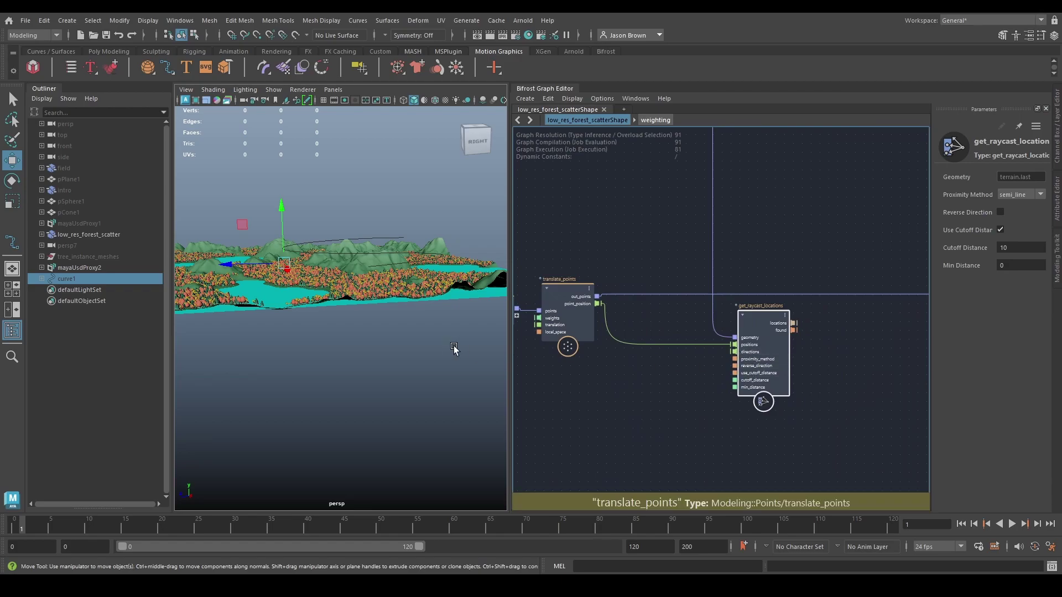
pyautogui.keyDown('alt'); pyautogui.moveTo(454, 348); pyautogui.dragTo(467, 367); pyautogui.keyUp('alt')
pyautogui.scroll(3, 466, 362)
pyautogui.keyDown('alt'); pyautogui.moveTo(415, 344); pyautogui.dragTo(416, 340); pyautogui.keyUp('alt')
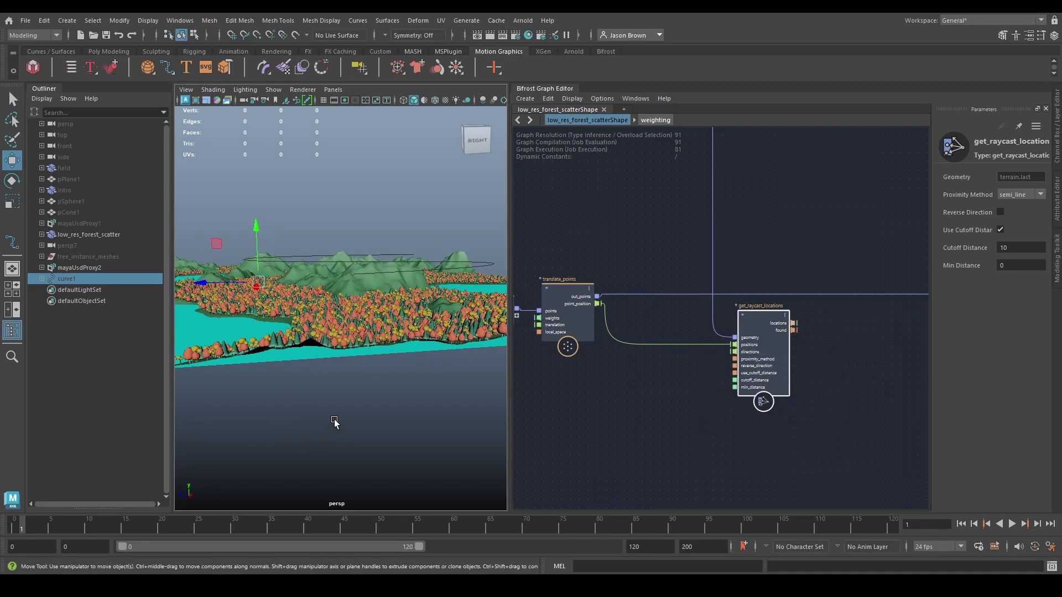
# Add a value node beneath translate_points, change its type to float3, and set its value to 0, -1, 0.
pyautogui.moveTo(623, 417); pyautogui.dragTo(658, 419, button='middle')
pyautogui.press('Tab')
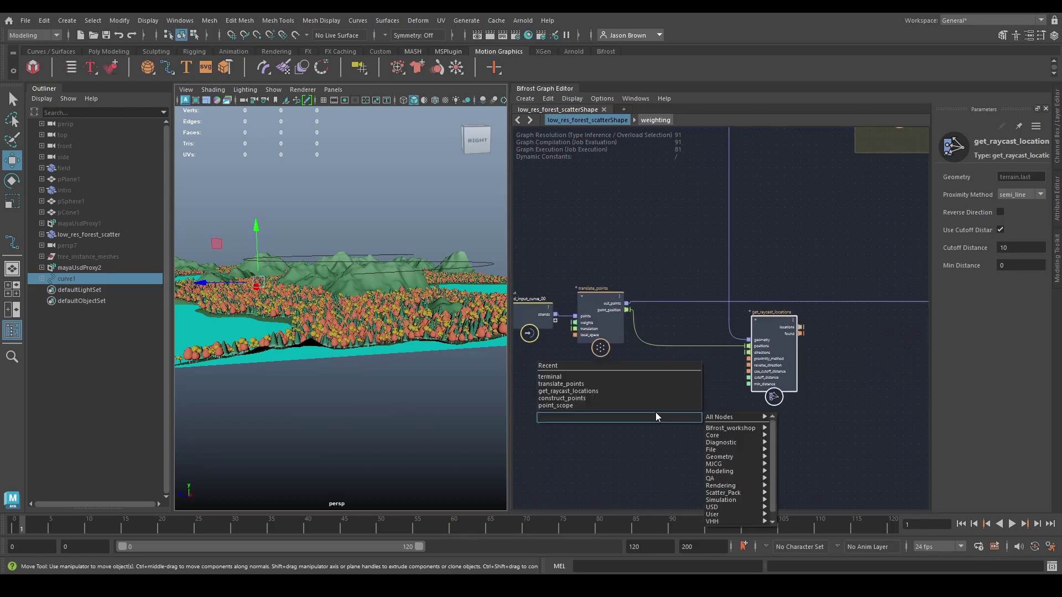
pyautogui.write('value')
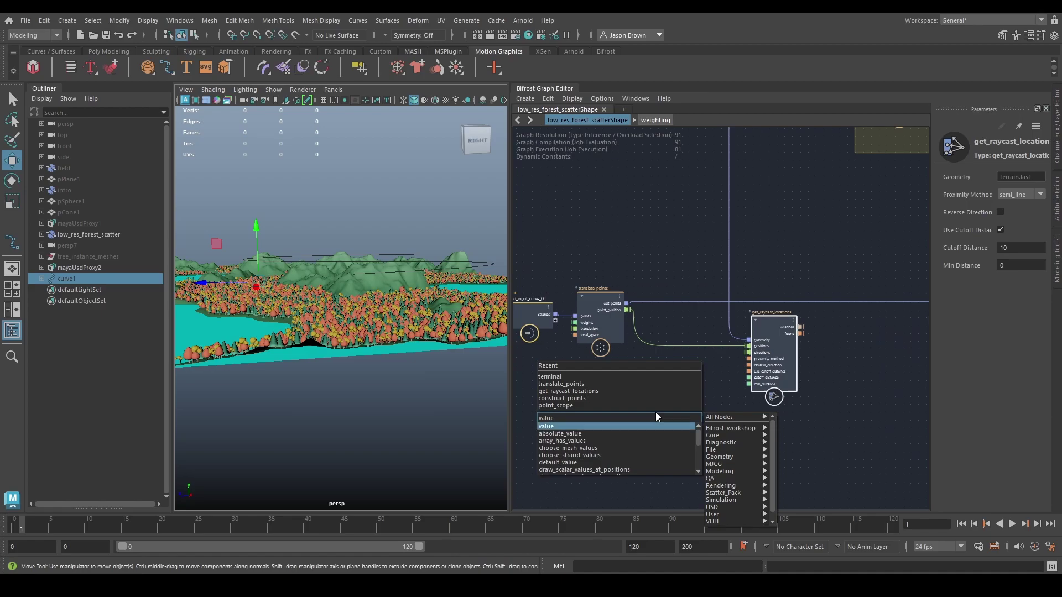
pyautogui.press('Return')
pyautogui.click(1037, 176)
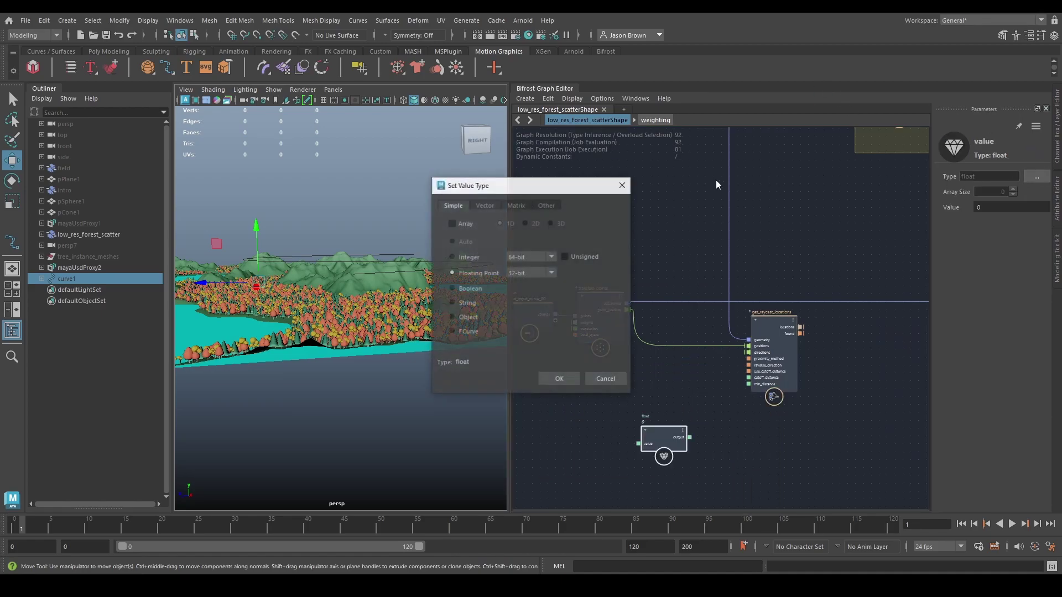
pyautogui.click(485, 206)
pyautogui.click(558, 379)
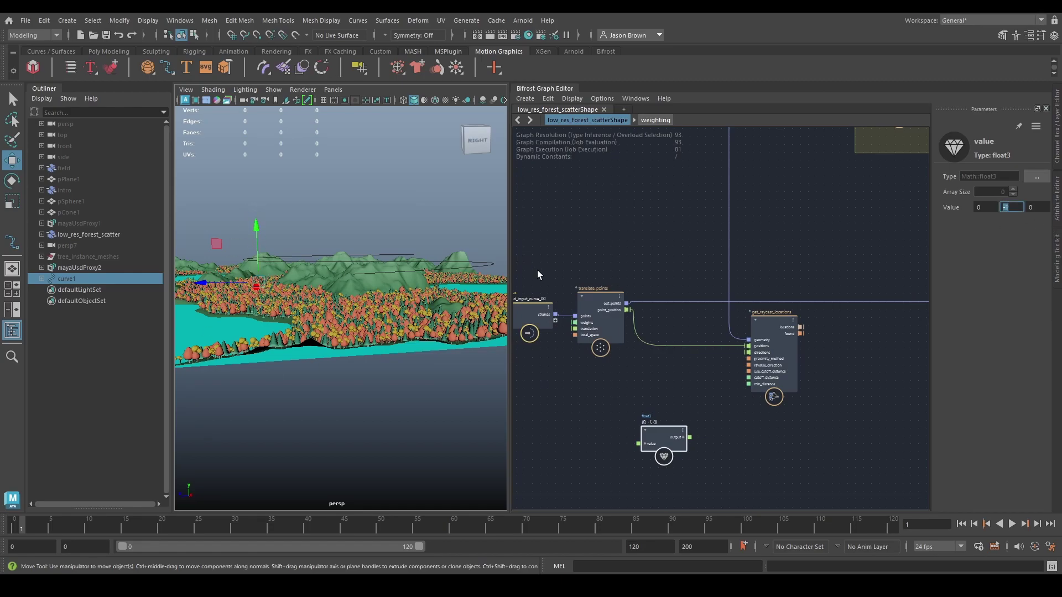
# Try to connect the float3 value's output directly to the directions input of get_raycast_locations.
pyautogui.keyDown('alt'); pyautogui.moveTo(718, 388); pyautogui.dragTo(763, 384, button='middle'); pyautogui.keyUp('alt')
pyautogui.moveTo(729, 437); pyautogui.dragTo(808, 339)
pyautogui.scroll(2, 736, 383)
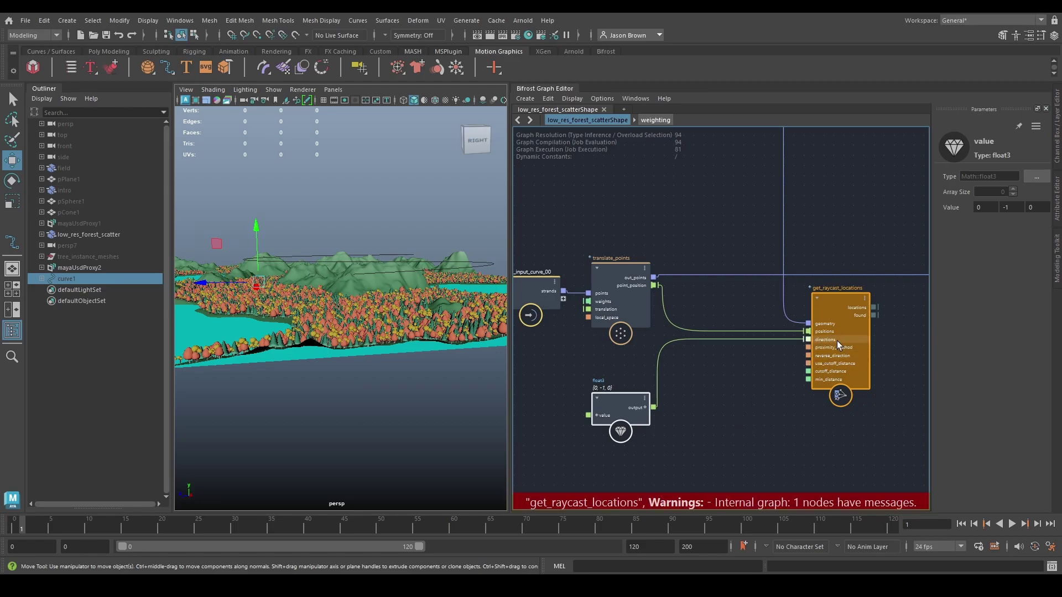
pyautogui.moveTo(793, 343); pyautogui.dragTo(697, 407)
# Shift the float3 value node aside and add an array_size node fed by point_position of translate_points.
pyautogui.moveTo(699, 408); pyautogui.dragTo(785, 412, button='middle')
pyautogui.moveTo(711, 406); pyautogui.dragTo(631, 406)
pyautogui.moveTo(737, 408); pyautogui.dragTo(650, 413, button='middle')
pyautogui.moveTo(650, 293); pyautogui.dragTo(669, 394)
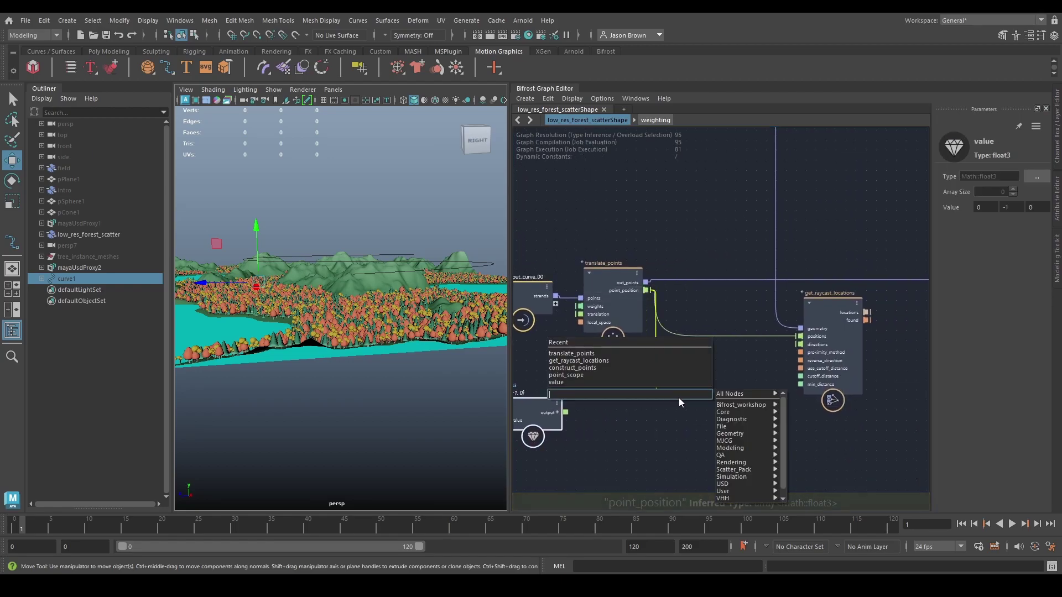
pyautogui.write('size')
pyautogui.press('Down')
pyautogui.press('Down')
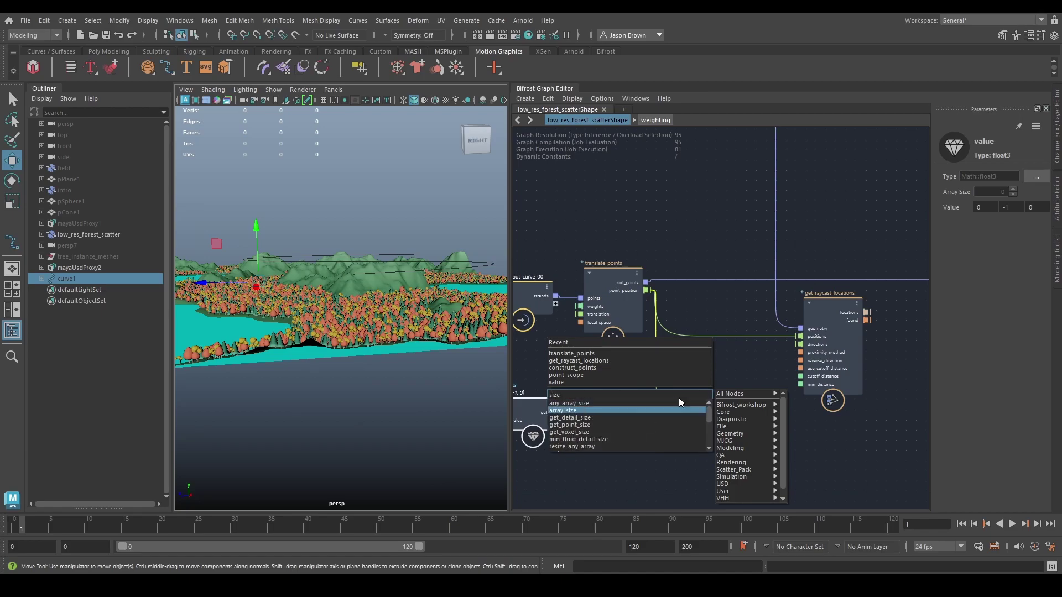
pyautogui.press('Return')
pyautogui.moveTo(691, 407); pyautogui.dragTo(728, 390)
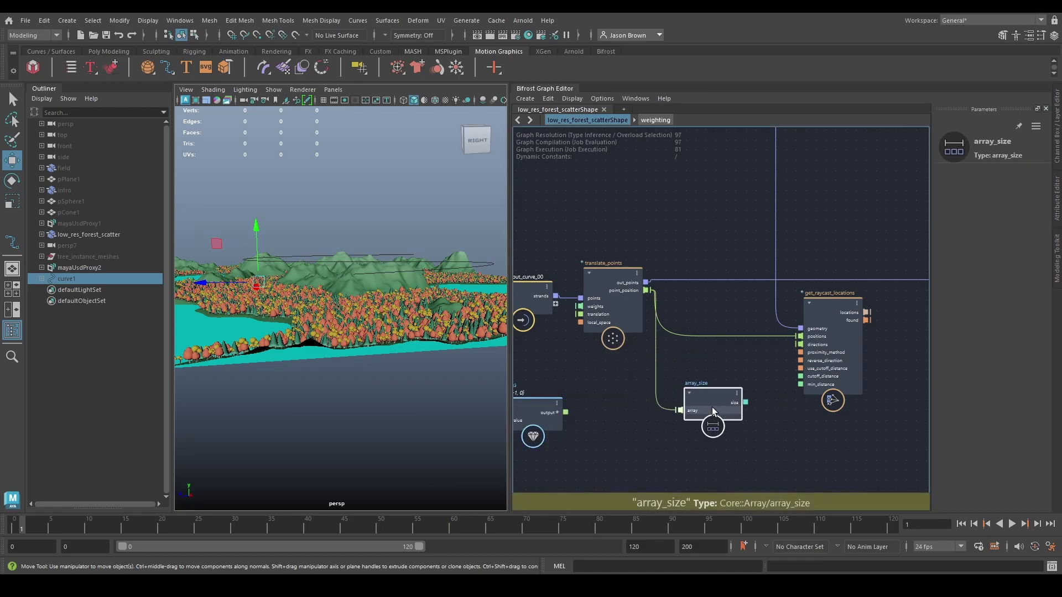
# Add a resize_array node beneath the array_size node.
pyautogui.moveTo(739, 441); pyautogui.dragTo(659, 437, button='middle')
pyautogui.press('Tab')
pyautogui.write('resize')
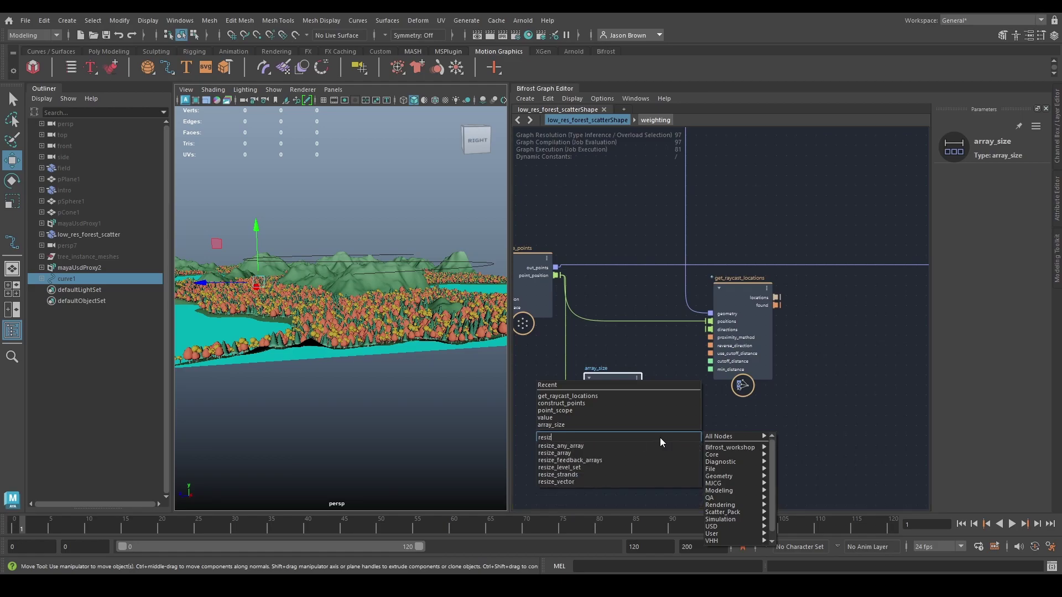
pyautogui.press('Down')
pyautogui.press('Down')
pyautogui.press('Return')
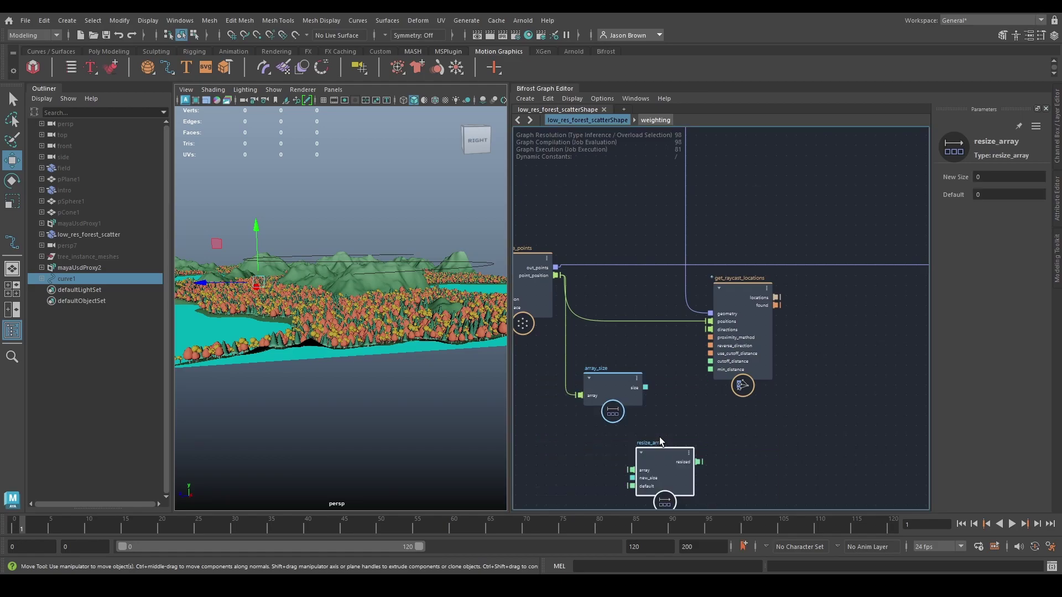
# Feed array_size's size output into resize_array's new_size input and the float3 value's output into its default input.
pyautogui.moveTo(650, 468); pyautogui.dragTo(698, 433)
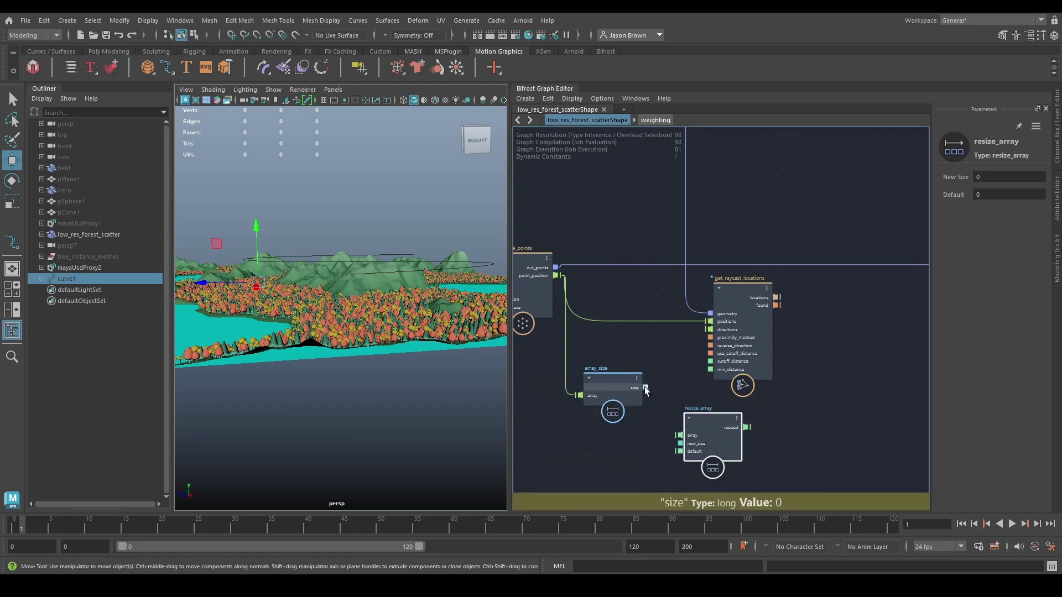
pyautogui.moveTo(646, 388); pyautogui.dragTo(679, 444)
pyautogui.moveTo(630, 455); pyautogui.dragTo(749, 444, button='middle')
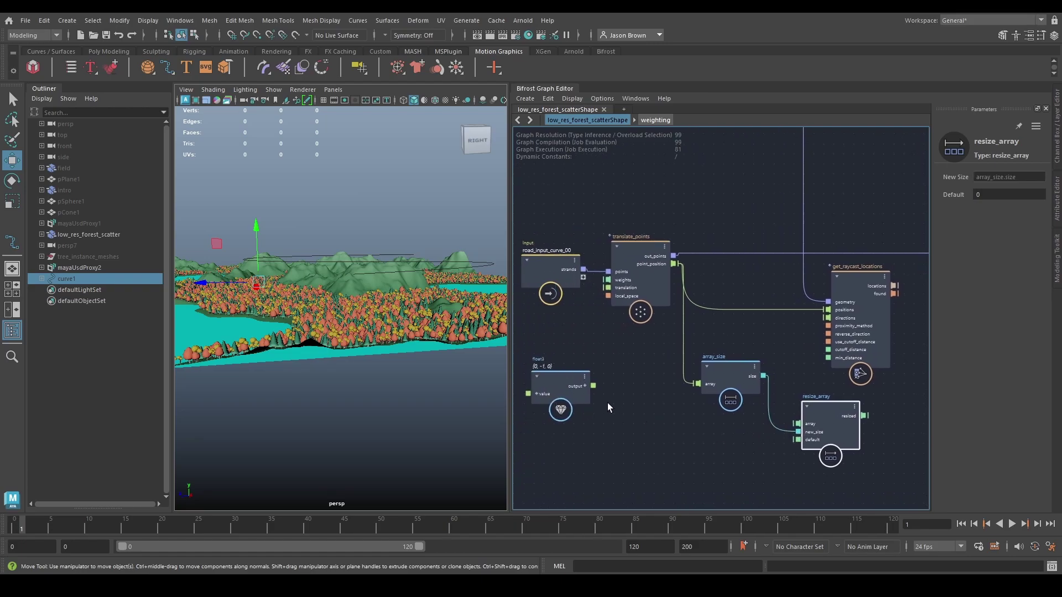
pyautogui.moveTo(593, 386); pyautogui.dragTo(804, 440)
pyautogui.moveTo(753, 428)
pyautogui.mouseDown(button='middle')
pyautogui.moveTo(695, 433)
pyautogui.moveTo(738, 409)
pyautogui.moveTo(748, 415)
pyautogui.mouseUp(button='middle')
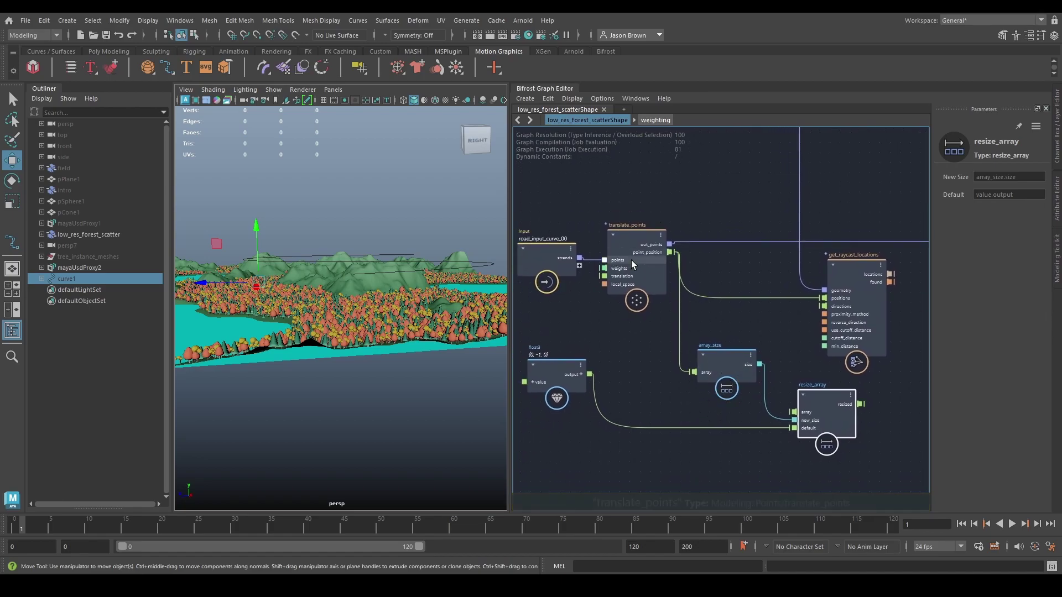
pyautogui.moveTo(816, 419); pyautogui.dragTo(796, 418)
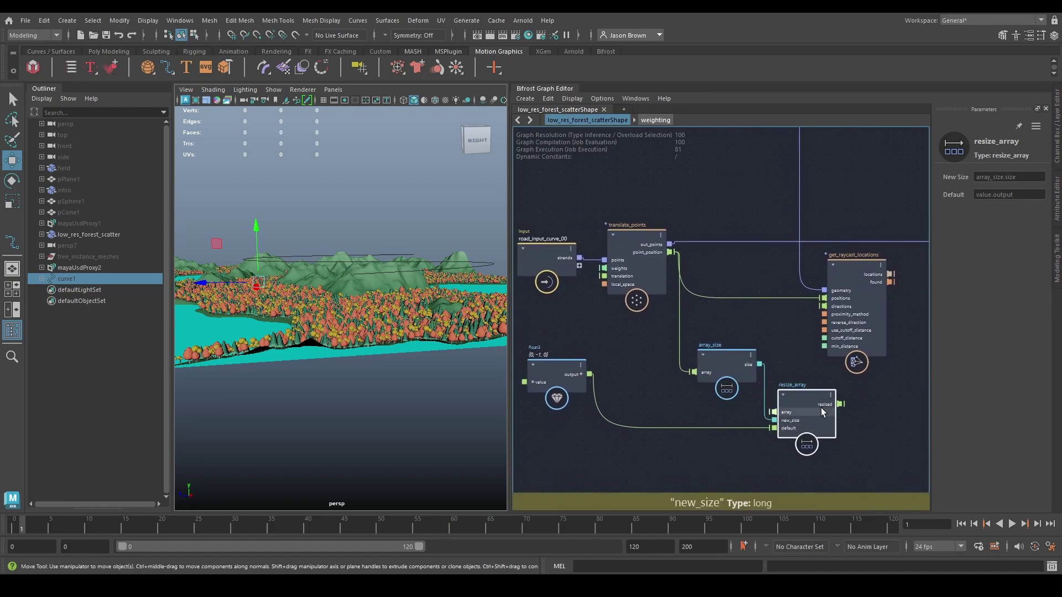
# Shift get_raycast_locations aside and connect resize_array's resized output to its directions input.
pyautogui.moveTo(821, 411); pyautogui.dragTo(695, 441, button='middle')
pyautogui.moveTo(736, 332); pyautogui.dragTo(806, 332)
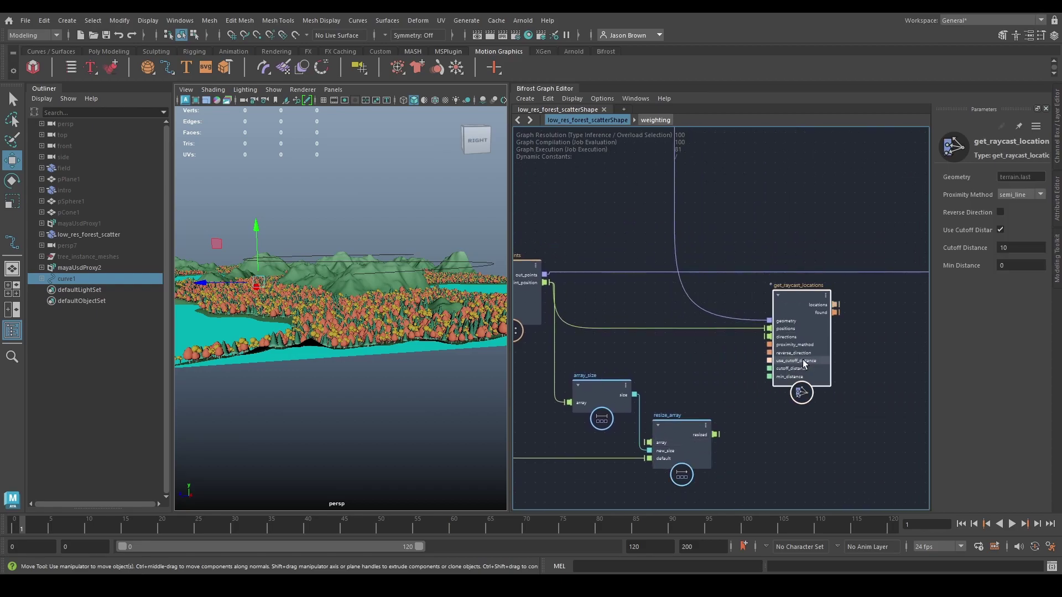
pyautogui.moveTo(750, 429); pyautogui.dragTo(751, 426, button='middle')
pyautogui.moveTo(717, 432); pyautogui.dragTo(772, 334)
pyautogui.click(736, 376)
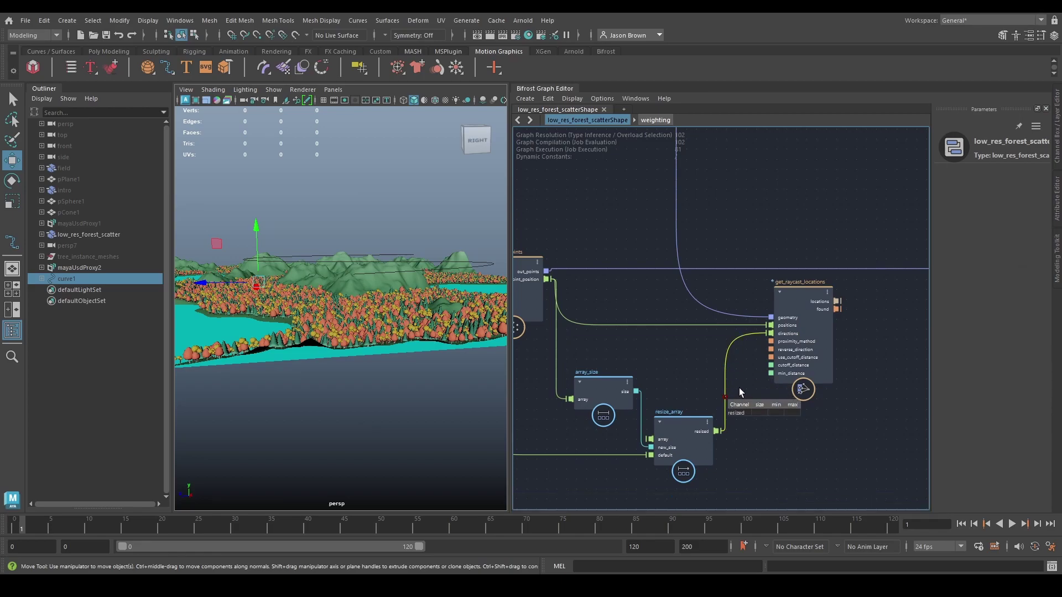
# Reposition terminal1 above and beyond get_raycast_locations, and select get_raycast_locations to show its parameters.
pyautogui.moveTo(765, 418); pyautogui.dragTo(594, 440, button='middle')
pyautogui.moveTo(827, 312); pyautogui.dragTo(857, 287)
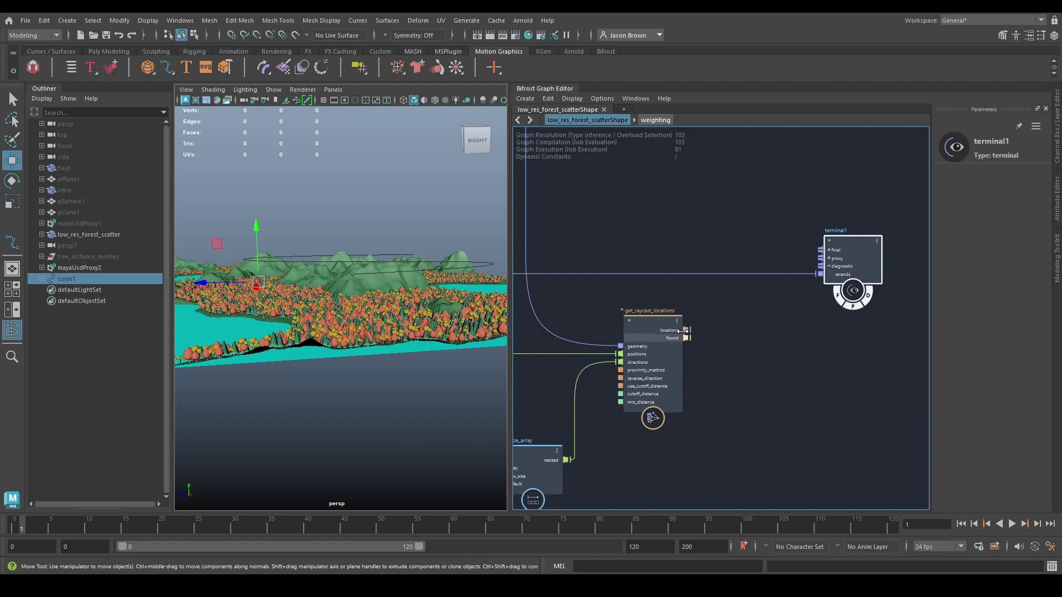
pyautogui.keyDown('alt'); pyautogui.moveTo(759, 340); pyautogui.dragTo(723, 368, button='right'); pyautogui.keyUp('alt')
pyautogui.keyDown('alt'); pyautogui.moveTo(730, 369); pyautogui.dragTo(803, 384, button='middle'); pyautogui.keyUp('alt')
pyautogui.scroll(1, 802, 383)
pyautogui.click(704, 344)
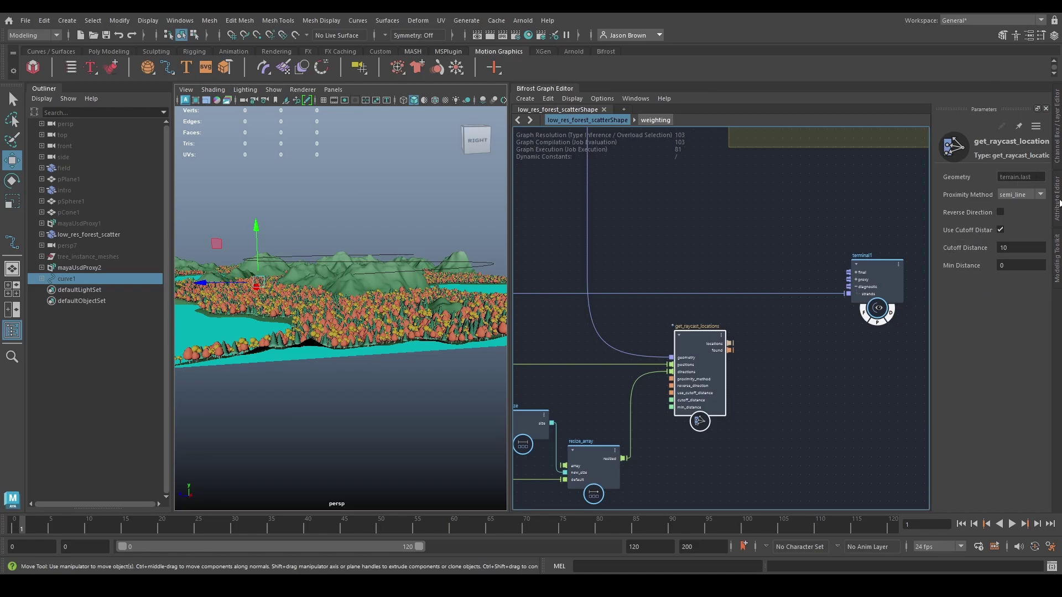
# Try the line and segment proximity methods on get_raycast_locations, and return the method to semi_line.
pyautogui.click(1014, 192)
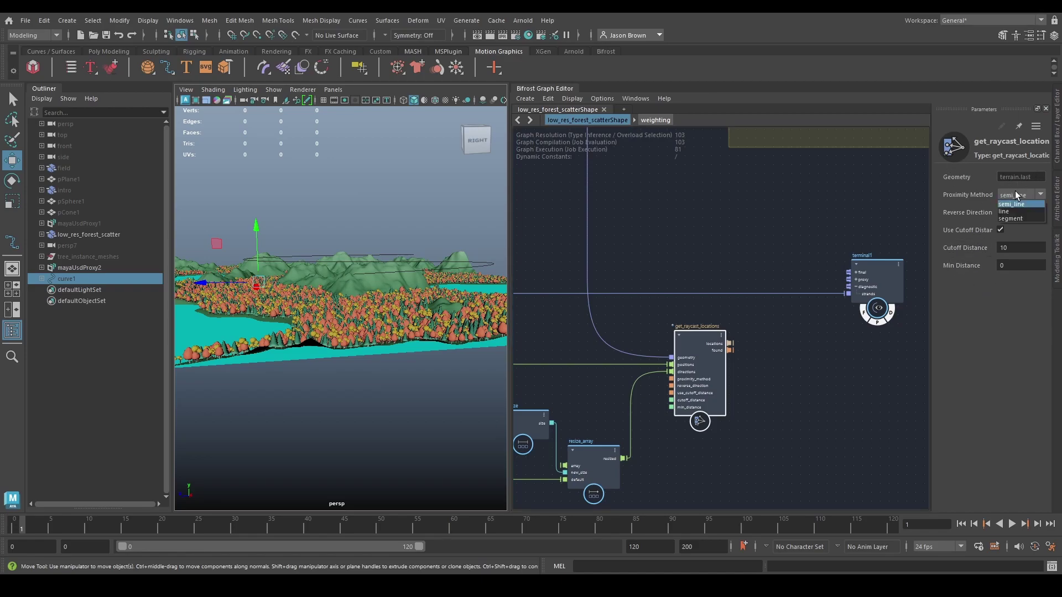
pyautogui.click(1022, 205)
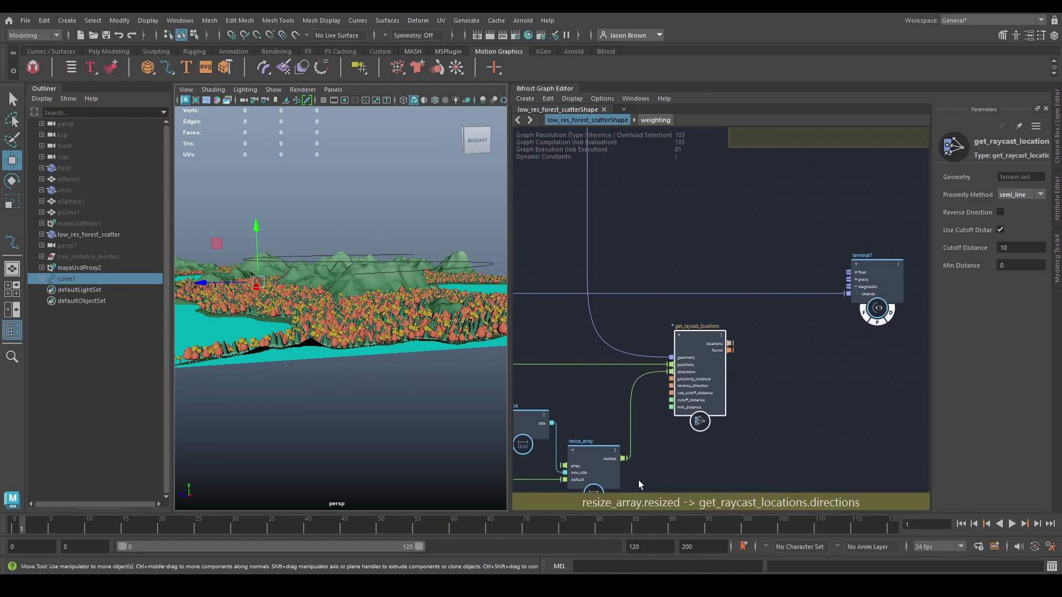
pyautogui.click(1018, 195)
pyautogui.click(1014, 212)
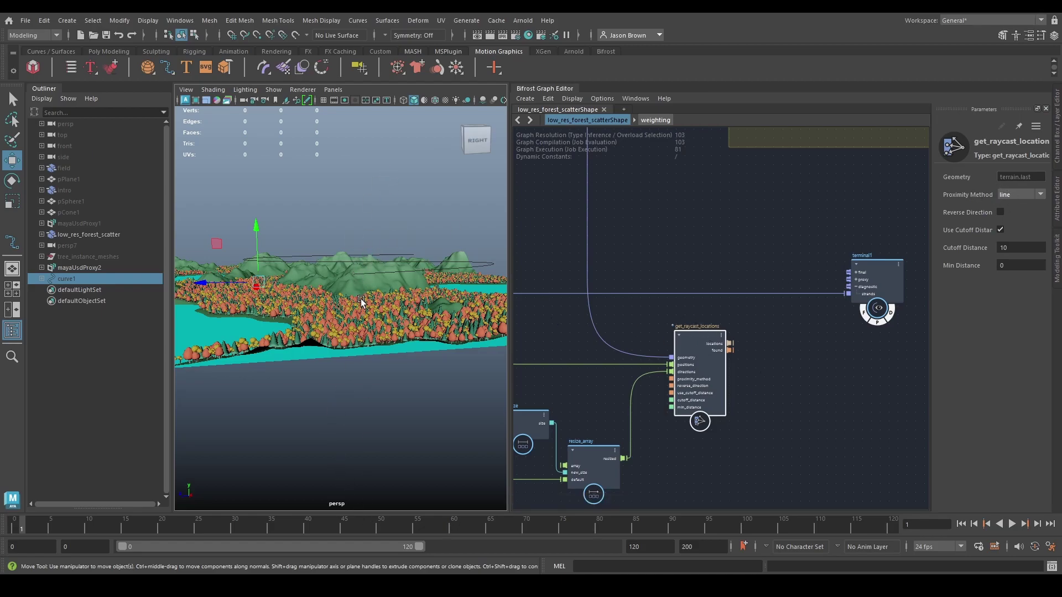
pyautogui.click(1008, 200)
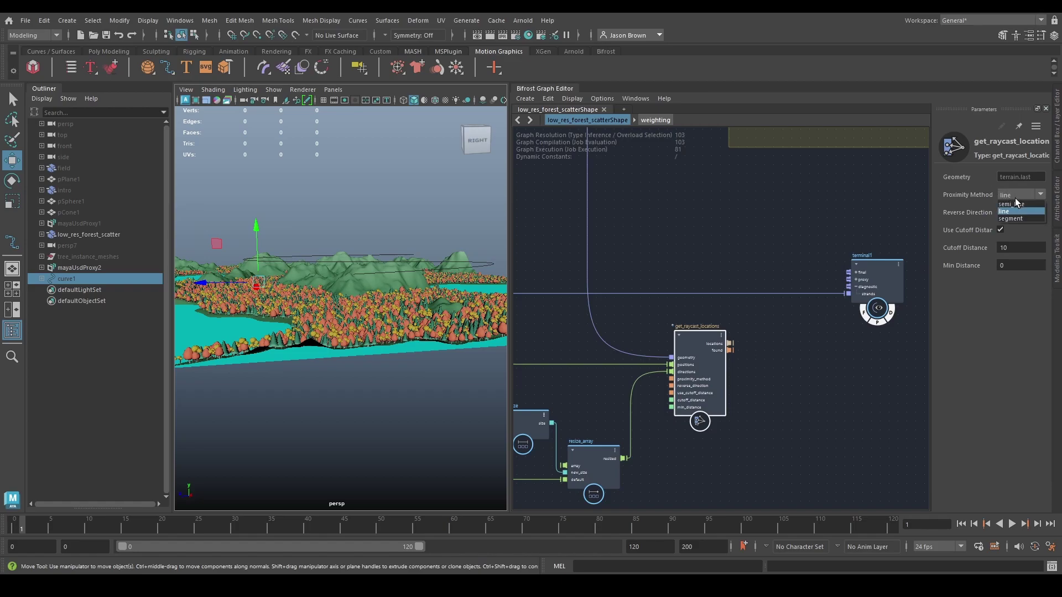
pyautogui.click(1011, 219)
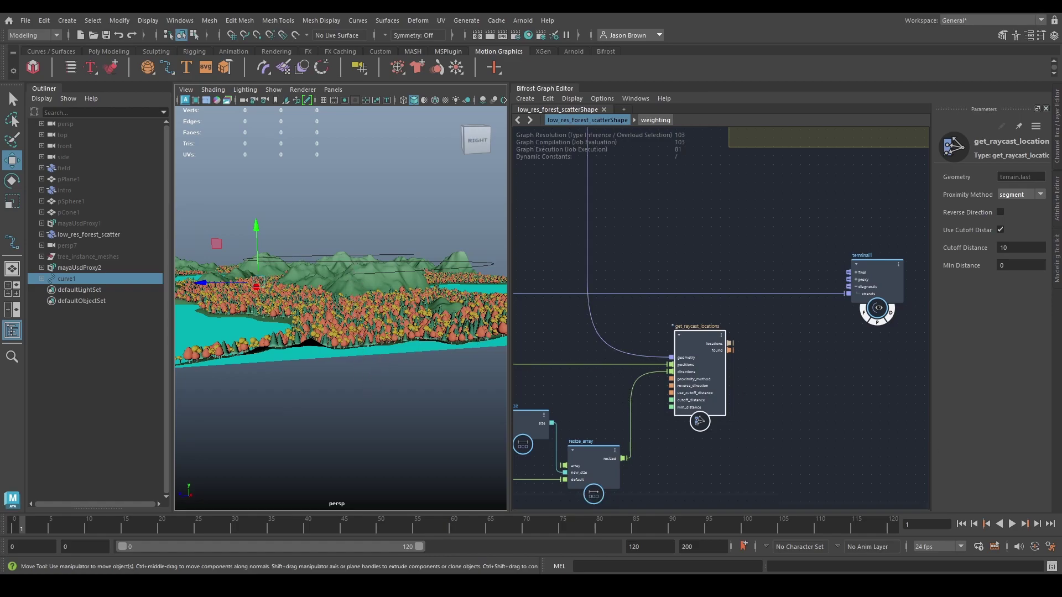
pyautogui.click(1013, 192)
pyautogui.click(1011, 205)
# Set the cutoff distance of get_raycast_locations to 2, keeping the use of a cutoff distance enabled.
pyautogui.moveTo(873, 342); pyautogui.dragTo(872, 352, button='middle')
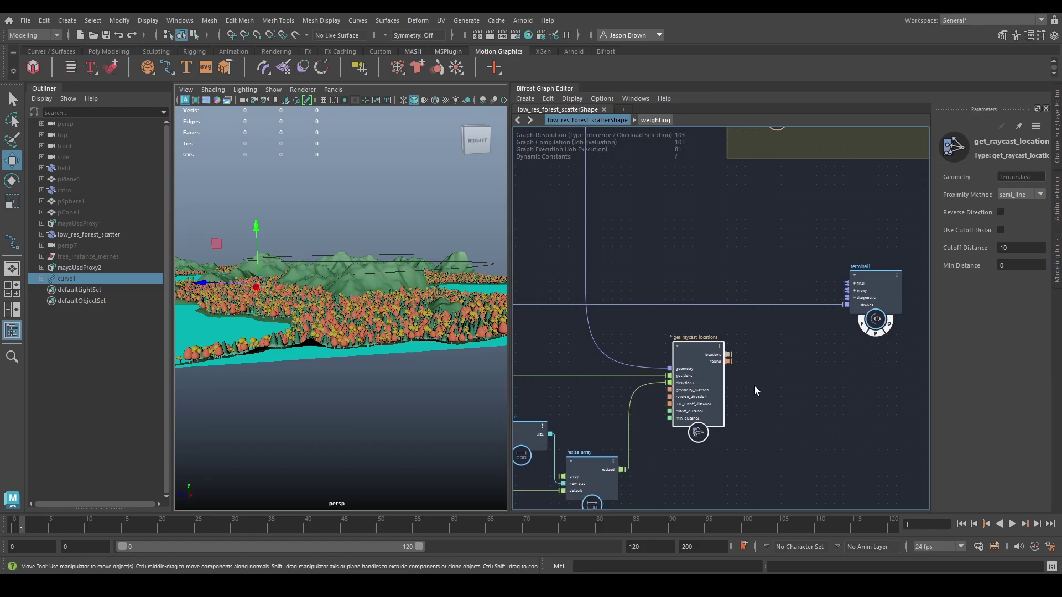
pyautogui.click(1000, 230)
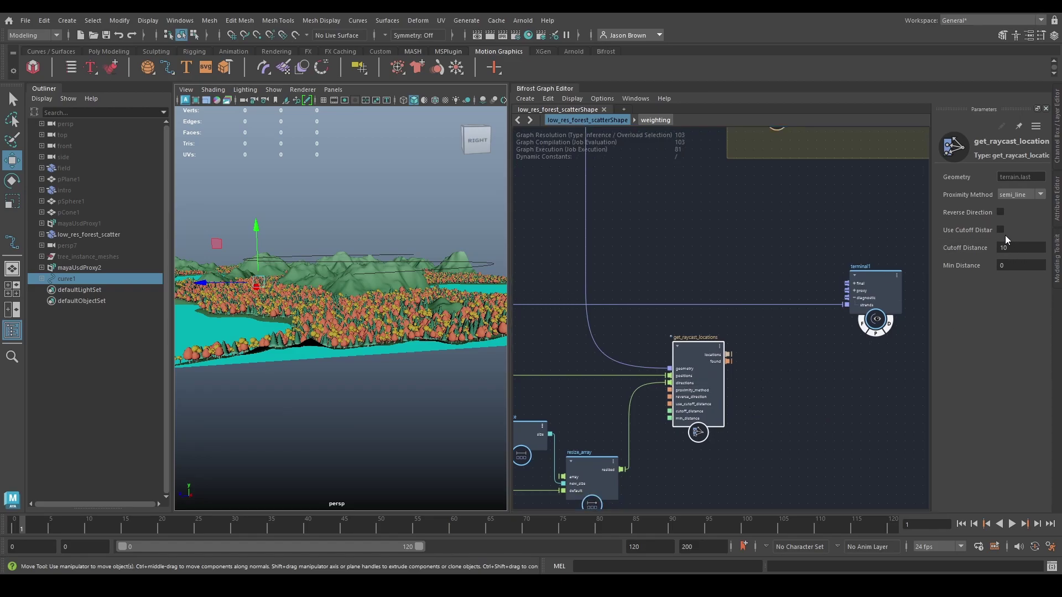
pyautogui.click(1010, 248)
pyautogui.keyDown('alt'); pyautogui.moveTo(429, 308); pyautogui.dragTo(395, 325); pyautogui.keyUp('alt')
pyautogui.keyDown('alt'); pyautogui.moveTo(395, 325); pyautogui.dragTo(390, 314, button='middle'); pyautogui.keyUp('alt')
pyautogui.keyDown('alt'); pyautogui.moveTo(449, 307); pyautogui.dragTo(443, 330); pyautogui.keyUp('alt')
pyautogui.keyDown('alt'); pyautogui.moveTo(457, 284); pyautogui.dragTo(332, 386); pyautogui.keyUp('alt')
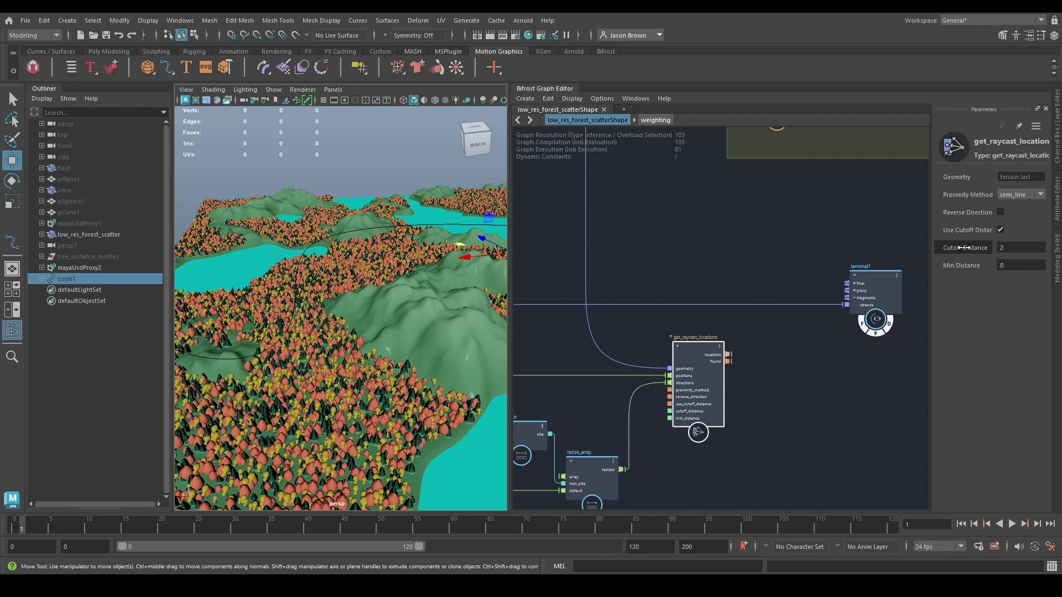
pyautogui.keyDown('alt'); pyautogui.moveTo(492, 248); pyautogui.dragTo(401, 297); pyautogui.keyUp('alt')
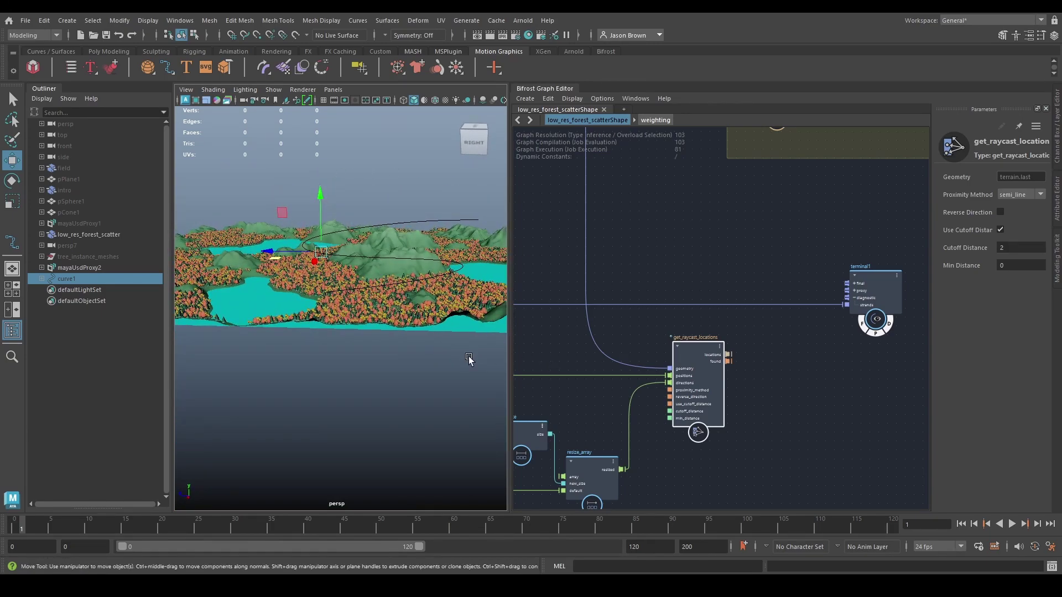
pyautogui.keyDown('alt'); pyautogui.moveTo(397, 352); pyautogui.dragTo(382, 375, button='middle'); pyautogui.keyUp('alt')
pyautogui.keyDown('alt'); pyautogui.moveTo(382, 375); pyautogui.dragTo(408, 358, button='right'); pyautogui.keyUp('alt')
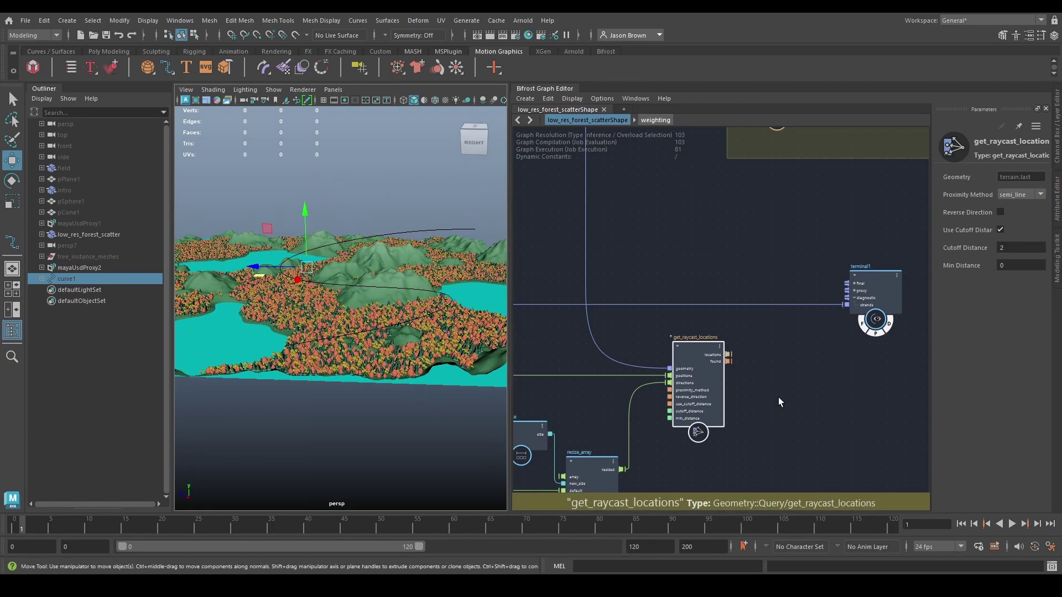
# Add a location_scope node and place it between get_raycast_locations and terminal1.
pyautogui.keyDown('alt'); pyautogui.moveTo(820, 366); pyautogui.dragTo(750, 363, button='middle'); pyautogui.keyUp('alt')
pyautogui.moveTo(806, 293); pyautogui.dragTo(823, 284)
pyautogui.keyDown('alt'); pyautogui.moveTo(721, 343); pyautogui.dragTo(728, 328, button='middle'); pyautogui.keyUp('alt')
pyautogui.press('Tab')
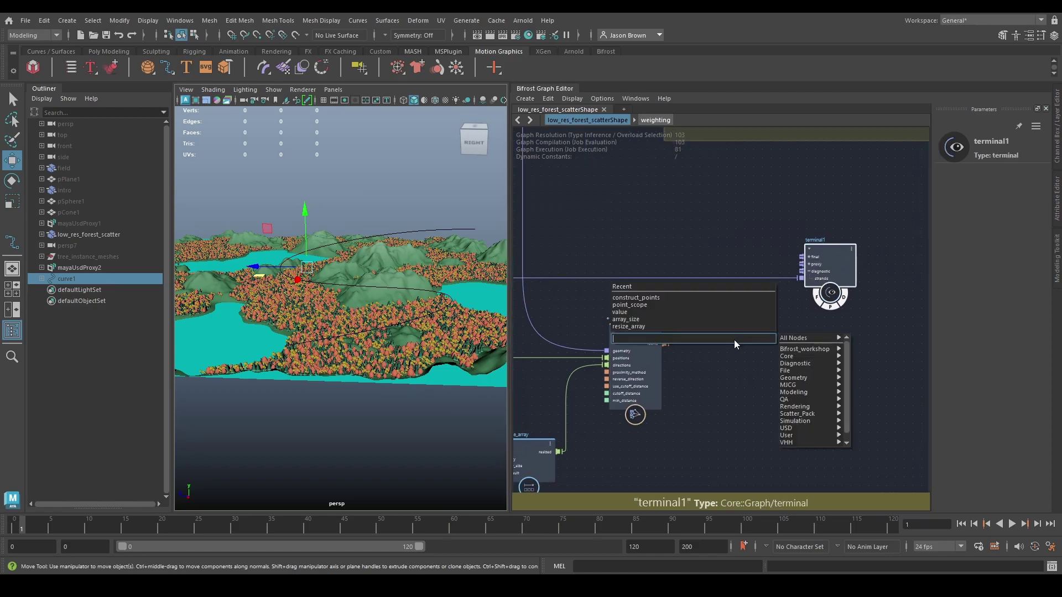
pyautogui.write('location')
pyautogui.press('Down')
pyautogui.press('Down')
pyautogui.press('Return')
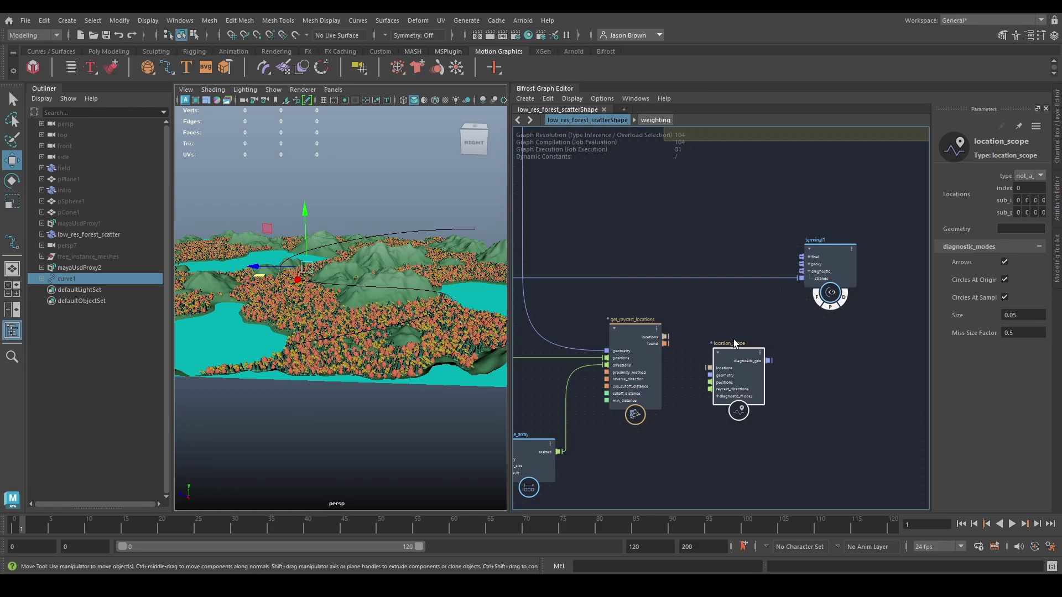
pyautogui.keyDown('alt'); pyautogui.moveTo(766, 341); pyautogui.dragTo(806, 320, button='middle'); pyautogui.keyUp('alt')
pyautogui.moveTo(776, 355); pyautogui.dragTo(771, 324)
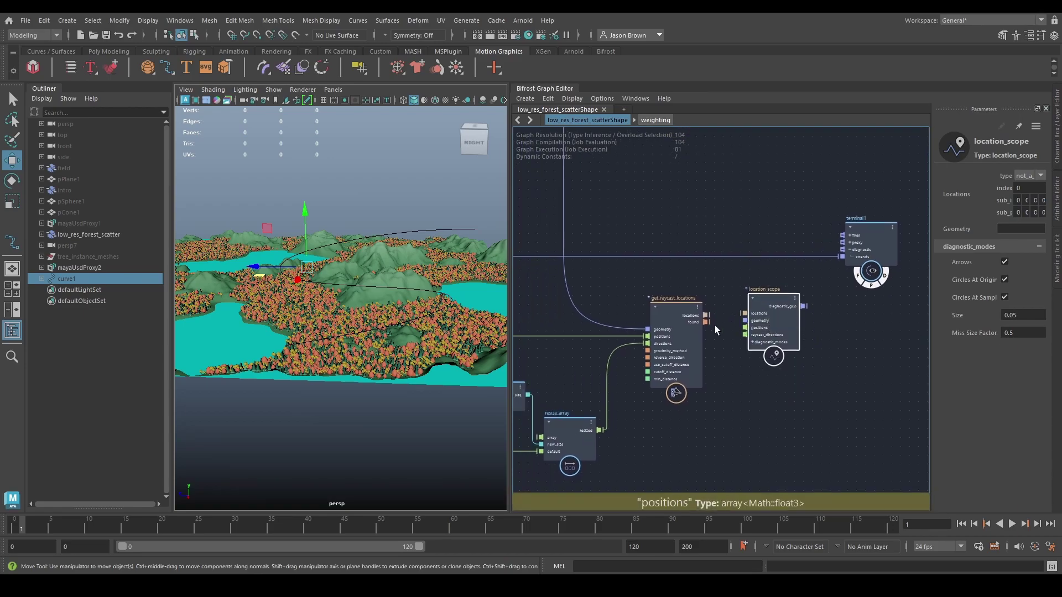
# Connect get_raycast_locations' locations output to location_scope's locations input and translate_points' out_points to its geometry input.
pyautogui.moveTo(705, 315); pyautogui.dragTo(746, 314)
pyautogui.moveTo(710, 390); pyautogui.dragTo(811, 394, button='middle')
pyautogui.moveTo(548, 293); pyautogui.dragTo(845, 325)
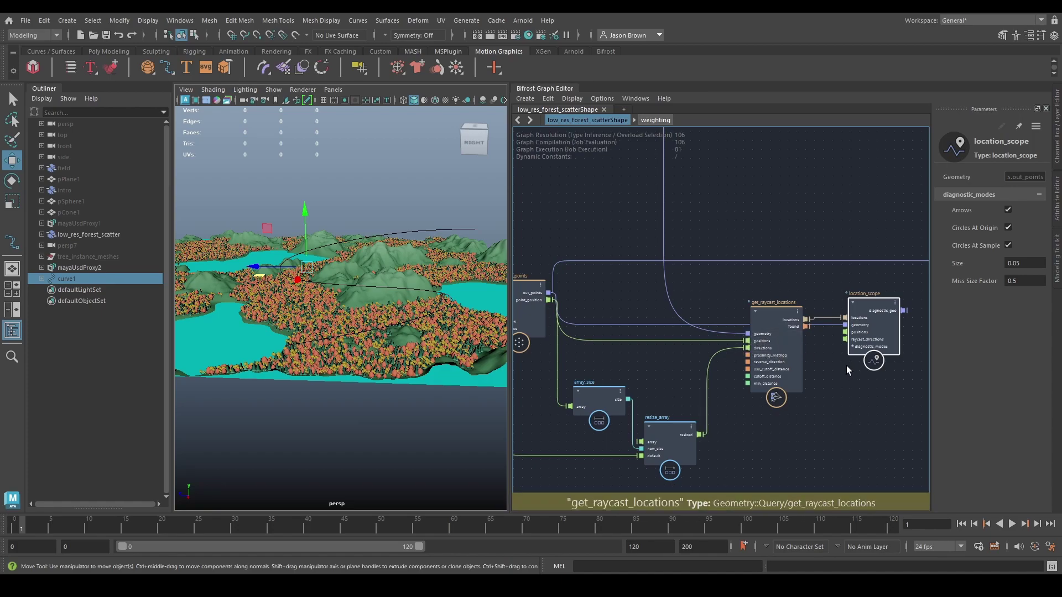
pyautogui.keyDown('alt'); pyautogui.moveTo(848, 366); pyautogui.dragTo(812, 368, button='middle'); pyautogui.keyUp('alt')
# Connect point_position of translate_points to location_scope's positions input and resize_array's resized output to its raycast_directions input.
pyautogui.keyDown('alt'); pyautogui.moveTo(354, 385); pyautogui.dragTo(359, 369, button='middle'); pyautogui.keyUp('alt')
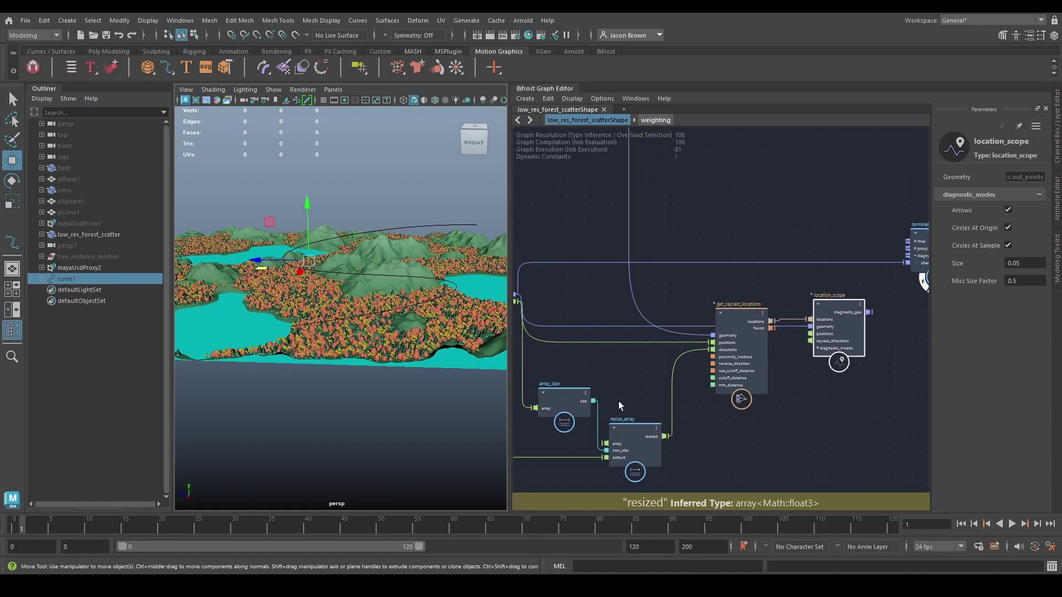
pyautogui.moveTo(516, 301); pyautogui.dragTo(559, 314)
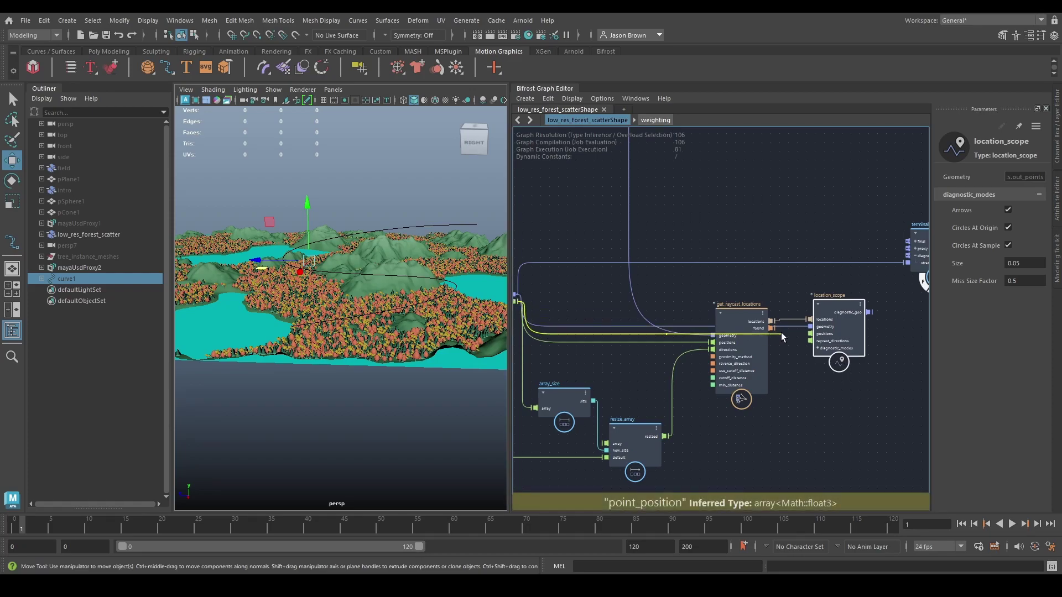
pyautogui.moveTo(830, 335); pyautogui.dragTo(830, 335)
pyautogui.moveTo(665, 436); pyautogui.dragTo(809, 340)
pyautogui.moveTo(798, 384); pyautogui.dragTo(732, 403, button='middle')
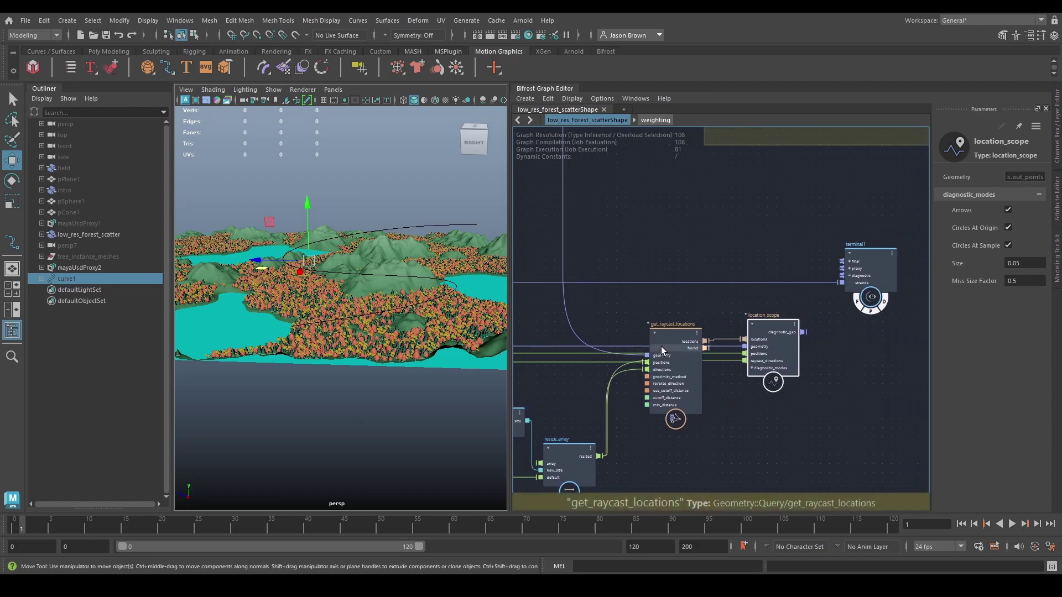
# Connect location_scope's diagnostic_geo output to the diagnostic input of terminal1.
pyautogui.click(690, 337)
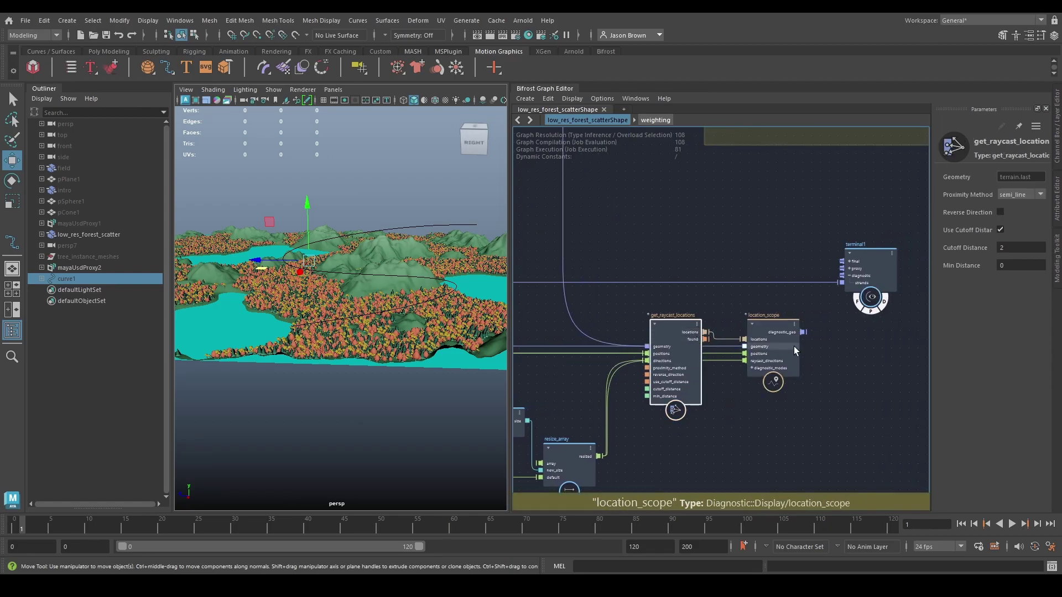
pyautogui.scroll(1, 806, 348)
pyautogui.scroll(1, 763, 385)
pyautogui.moveTo(863, 370); pyautogui.dragTo(702, 402, button='middle')
pyautogui.moveTo(721, 305); pyautogui.dragTo(732, 296)
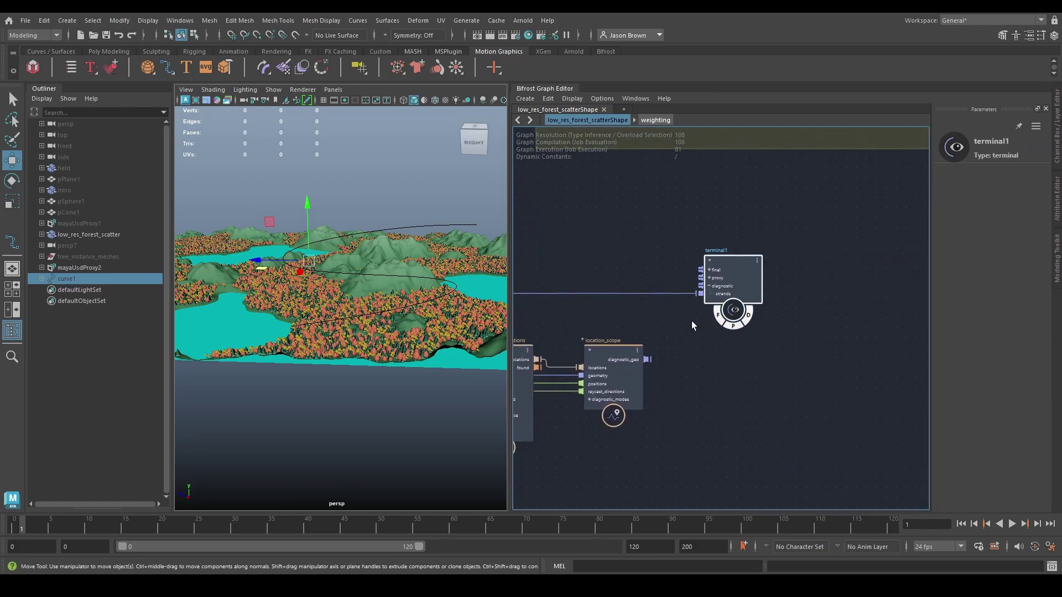
pyautogui.moveTo(682, 344); pyautogui.dragTo(693, 379, button='middle')
pyautogui.moveTo(660, 393); pyautogui.dragTo(713, 338)
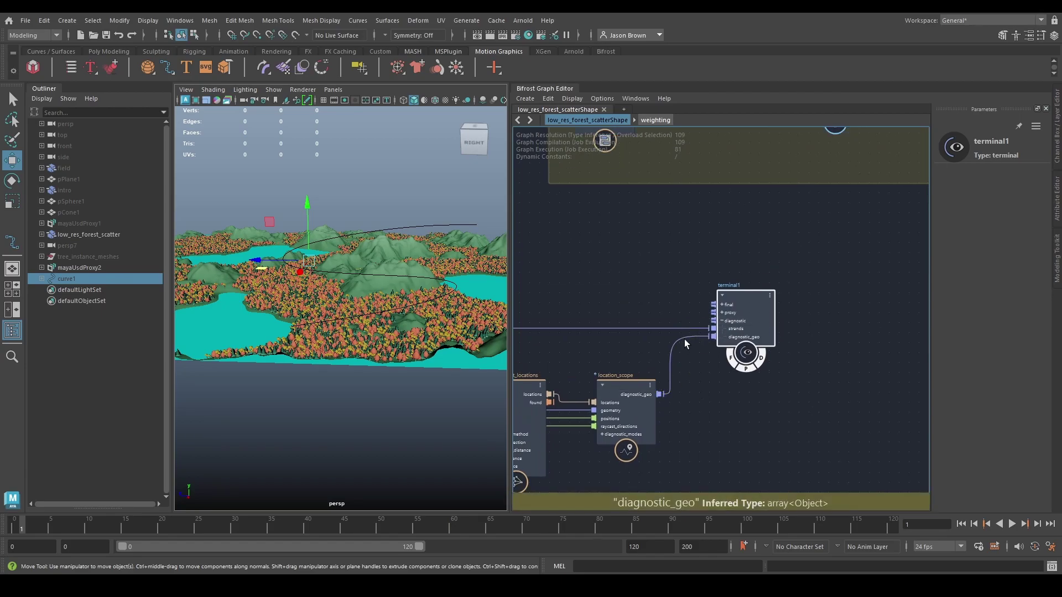
# Insert a pass node on the terrain connection that feeds get_raycast_locations' geometry input.
pyautogui.moveTo(410, 307)
pyautogui.keyDown('alt'); pyautogui.mouseDown()
pyautogui.moveTo(439, 302)
pyautogui.moveTo(399, 317)
pyautogui.moveTo(377, 304)
pyautogui.moveTo(425, 320)
pyautogui.moveTo(412, 315)
pyautogui.mouseUp(); pyautogui.keyUp('alt')
pyautogui.keyDown('alt'); pyautogui.moveTo(593, 340); pyautogui.dragTo(964, 365, button='middle'); pyautogui.keyUp('alt')
pyautogui.keyDown('alt'); pyautogui.moveTo(680, 366); pyautogui.dragTo(682, 362, button='middle'); pyautogui.keyUp('alt')
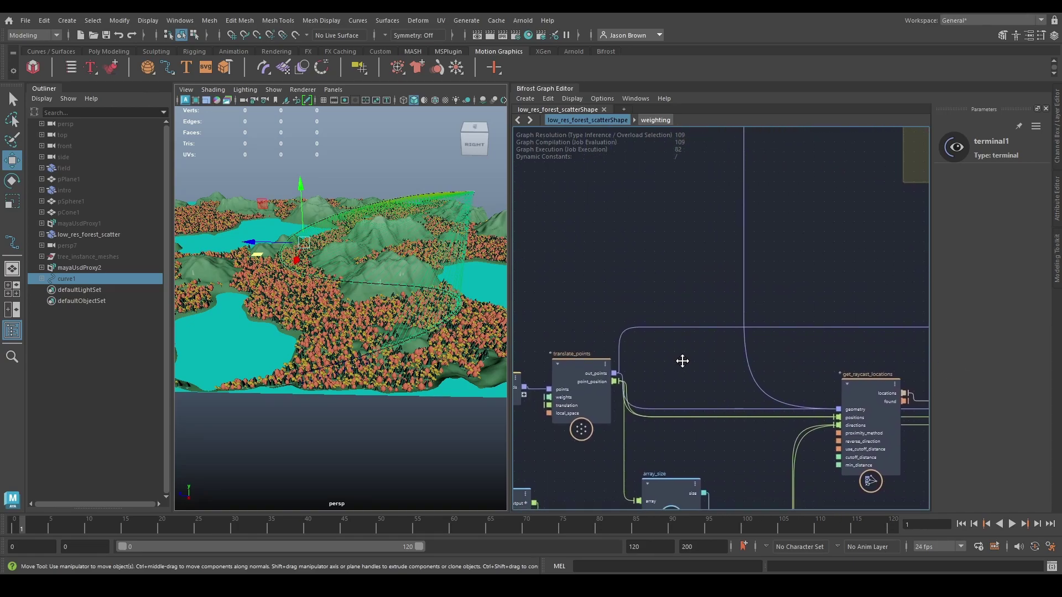
pyautogui.keyDown('alt'); pyautogui.moveTo(771, 212); pyautogui.dragTo(631, 237, button='middle'); pyautogui.keyUp('alt')
pyautogui.moveTo(645, 268); pyautogui.dragTo(582, 304)
pyautogui.press('Tab')
pyautogui.write('pass')
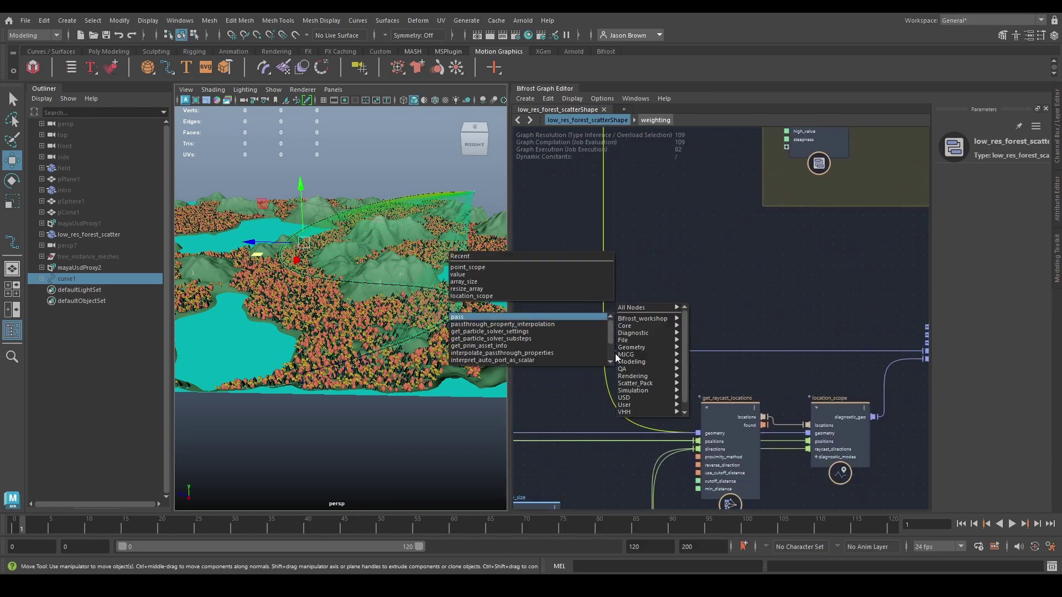
pyautogui.press('Return')
pyautogui.keyDown('alt'); pyautogui.moveTo(622, 317); pyautogui.dragTo(622, 303, button='middle'); pyautogui.keyUp('alt')
pyautogui.moveTo(594, 320); pyautogui.dragTo(646, 306)
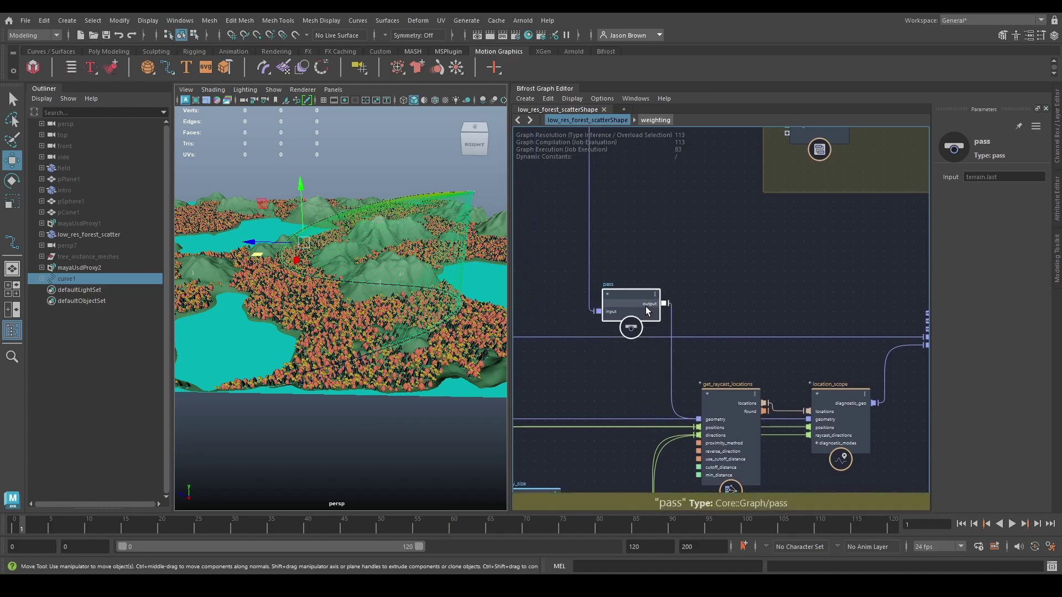
# Connect the pass node's output to location_scope's geometry input, replacing the translate_points connection.
pyautogui.click(663, 304)
pyautogui.keyDown('alt'); pyautogui.moveTo(820, 321); pyautogui.dragTo(626, 296, button='middle'); pyautogui.keyUp('alt')
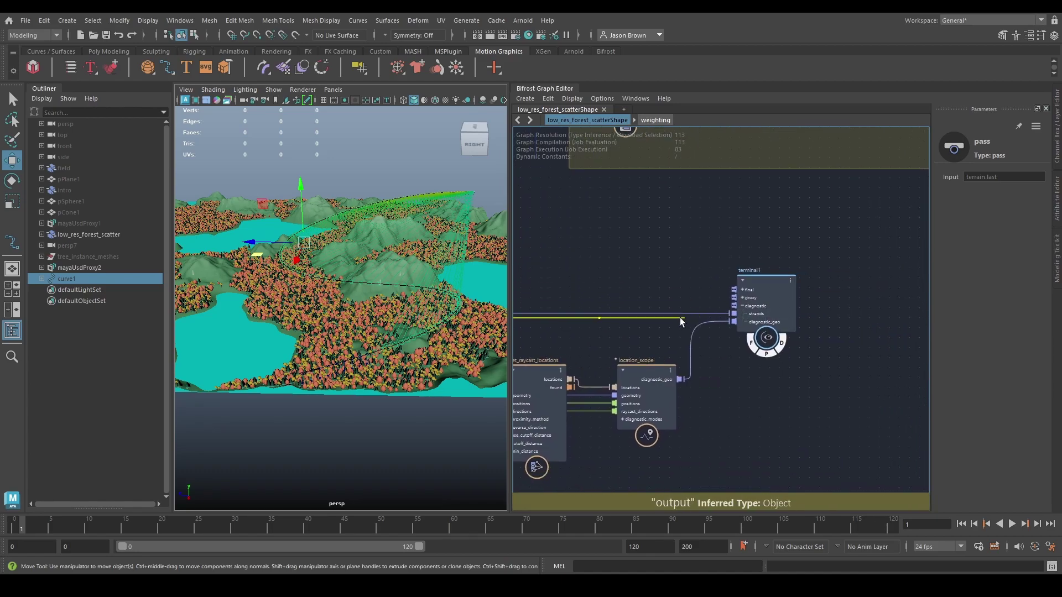
pyautogui.keyDown('alt'); pyautogui.moveTo(645, 334); pyautogui.dragTo(682, 300, button='middle'); pyautogui.keyUp('alt')
pyautogui.click(657, 361)
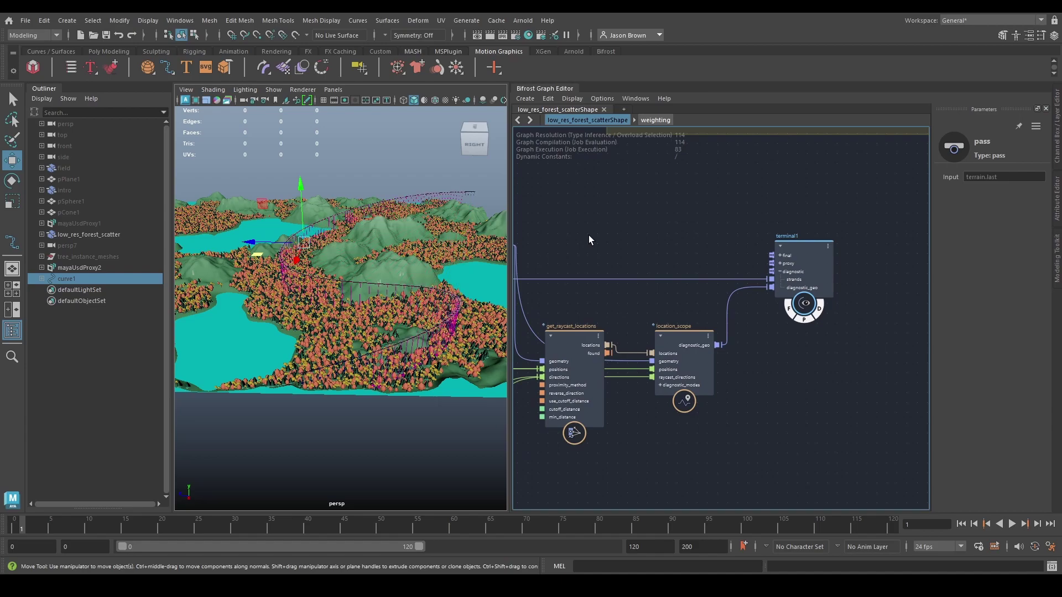
# Examine from several angles how the raycast arrows run from the raised road curve down to the terrain.
pyautogui.keyDown('alt'); pyautogui.moveTo(359, 291); pyautogui.dragTo(456, 272); pyautogui.keyUp('alt')
pyautogui.keyDown('alt'); pyautogui.moveTo(424, 279); pyautogui.dragTo(477, 303, button='right'); pyautogui.keyUp('alt')
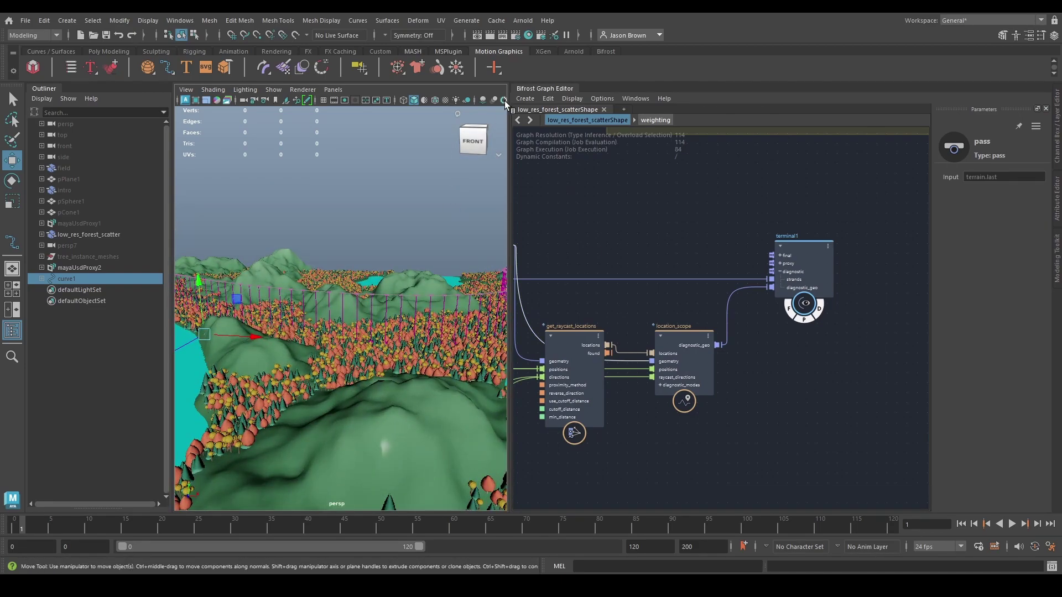
pyautogui.keyDown('alt'); pyautogui.moveTo(415, 288); pyautogui.dragTo(298, 278); pyautogui.keyUp('alt')
pyautogui.keyDown('alt'); pyautogui.moveTo(366, 275); pyautogui.dragTo(365, 313, button='middle'); pyautogui.keyUp('alt')
pyautogui.keyDown('alt'); pyautogui.moveTo(367, 314); pyautogui.dragTo(323, 316); pyautogui.keyUp('alt')
pyautogui.moveTo(324, 314)
pyautogui.keyDown('alt'); pyautogui.mouseDown(button='right')
pyautogui.moveTo(371, 296)
pyautogui.moveTo(333, 305)
pyautogui.mouseUp(button='right'); pyautogui.keyUp('alt')
pyautogui.keyDown('alt'); pyautogui.moveTo(347, 292); pyautogui.dragTo(420, 296, button='middle'); pyautogui.keyUp('alt')
pyautogui.keyDown('alt'); pyautogui.moveTo(362, 316); pyautogui.dragTo(387, 324, button='right'); pyautogui.keyUp('alt')
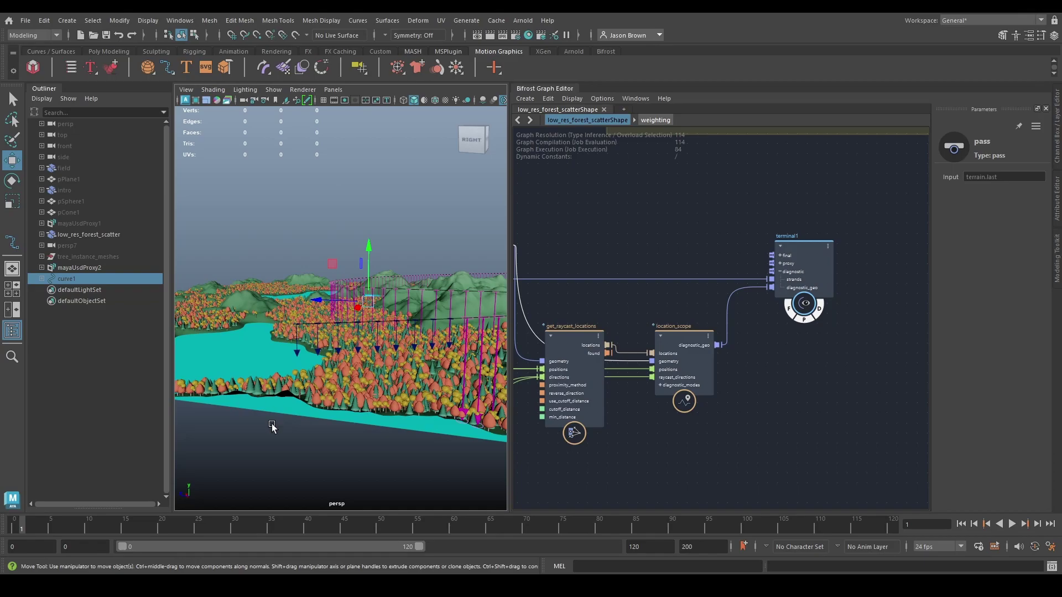
# Compare the raycast arrows landing on the terrain with those past its edge, viewing the road curve from low and distant angles.
pyautogui.keyDown('alt'); pyautogui.moveTo(367, 389); pyautogui.dragTo(308, 392); pyautogui.keyUp('alt')
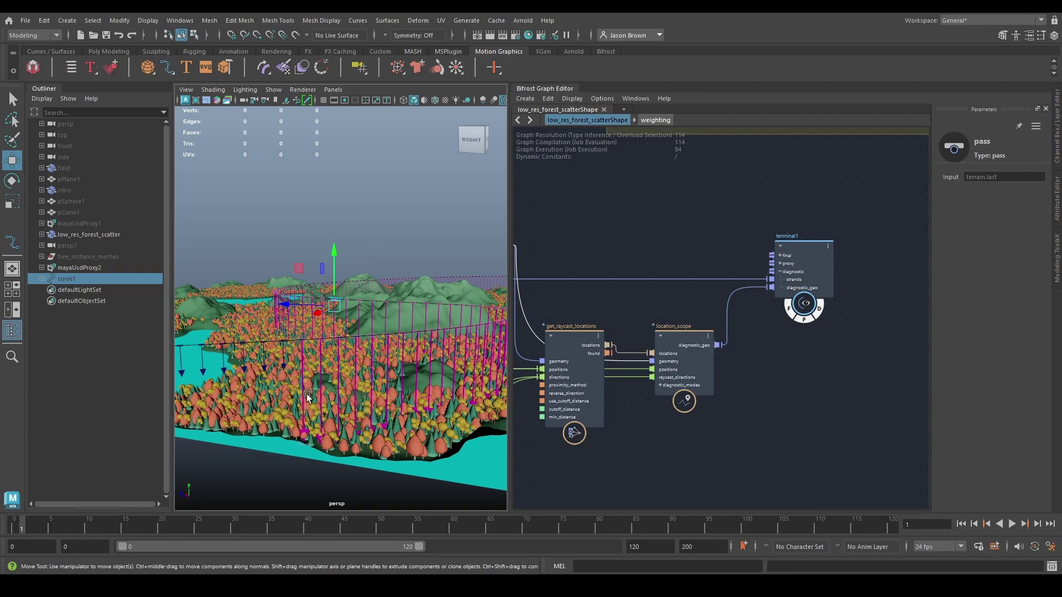
pyautogui.keyDown('alt'); pyautogui.moveTo(303, 448); pyautogui.dragTo(339, 317); pyautogui.keyUp('alt')
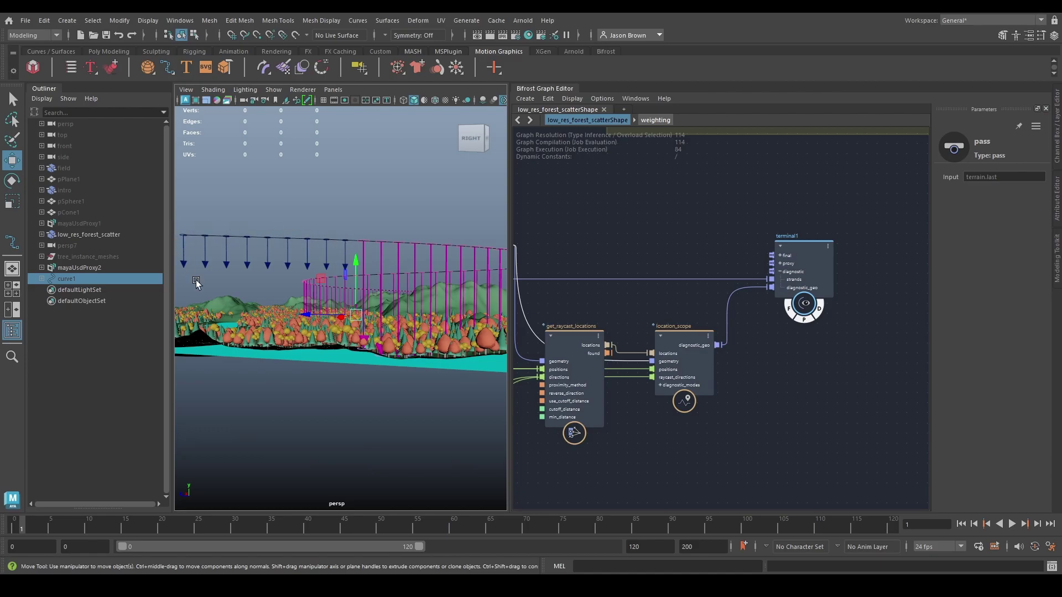
pyautogui.moveTo(597, 355)
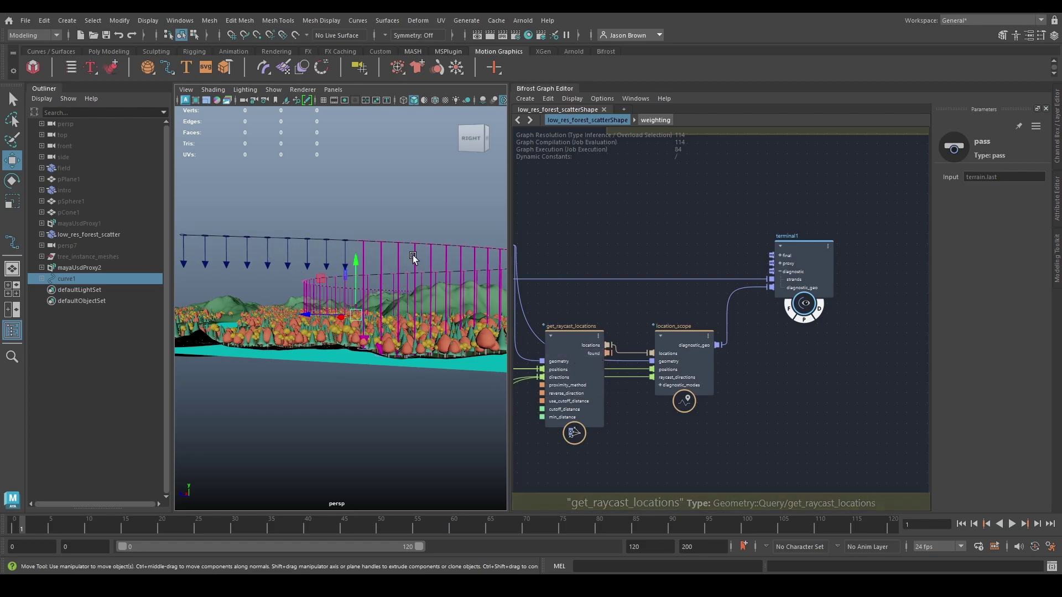
pyautogui.keyDown('alt'); pyautogui.moveTo(318, 295); pyautogui.dragTo(424, 312); pyautogui.keyUp('alt')
pyautogui.keyDown('alt'); pyautogui.moveTo(424, 312); pyautogui.dragTo(257, 368, button='middle'); pyautogui.keyUp('alt')
pyautogui.keyDown('alt'); pyautogui.moveTo(257, 368); pyautogui.dragTo(511, 382, button='right'); pyautogui.keyUp('alt')
pyautogui.keyDown('alt'); pyautogui.moveTo(365, 348); pyautogui.dragTo(343, 323); pyautogui.keyUp('alt')
pyautogui.keyDown('alt'); pyautogui.moveTo(344, 322); pyautogui.dragTo(337, 454, button='right'); pyautogui.keyUp('alt')
pyautogui.keyDown('alt'); pyautogui.moveTo(338, 454); pyautogui.dragTo(355, 303, button='middle'); pyautogui.keyUp('alt')
pyautogui.keyDown('alt'); pyautogui.moveTo(355, 304); pyautogui.dragTo(294, 298, button='right'); pyautogui.keyUp('alt')
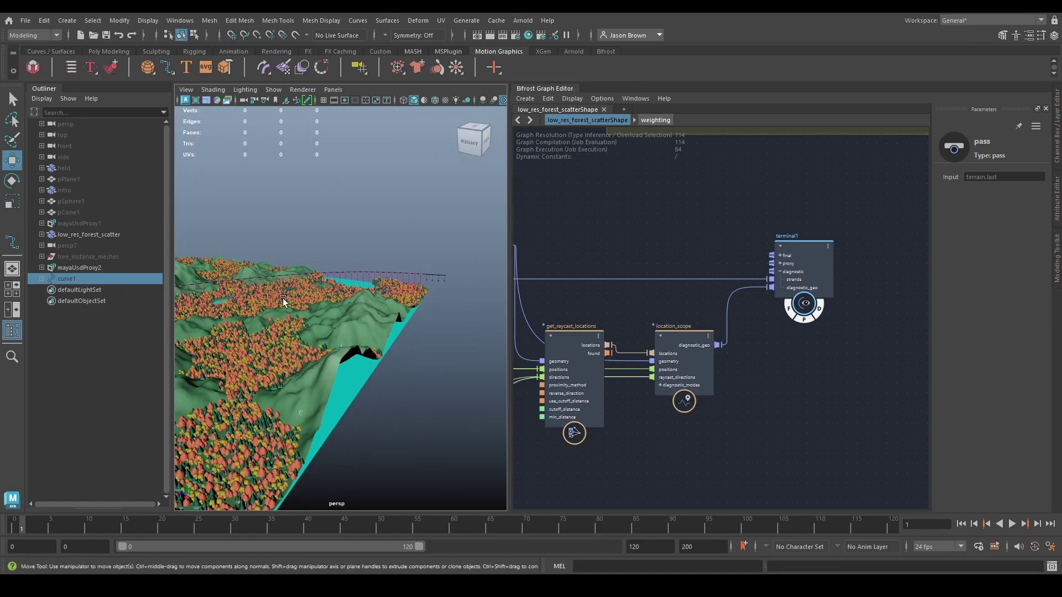
pyautogui.keyDown('alt'); pyautogui.moveTo(294, 299); pyautogui.dragTo(318, 315); pyautogui.keyUp('alt')
pyautogui.keyDown('alt'); pyautogui.moveTo(317, 315); pyautogui.dragTo(429, 307, button='middle'); pyautogui.keyUp('alt')
pyautogui.keyDown('alt'); pyautogui.moveTo(294, 287); pyautogui.dragTo(370, 209, button='middle'); pyautogui.keyUp('alt')
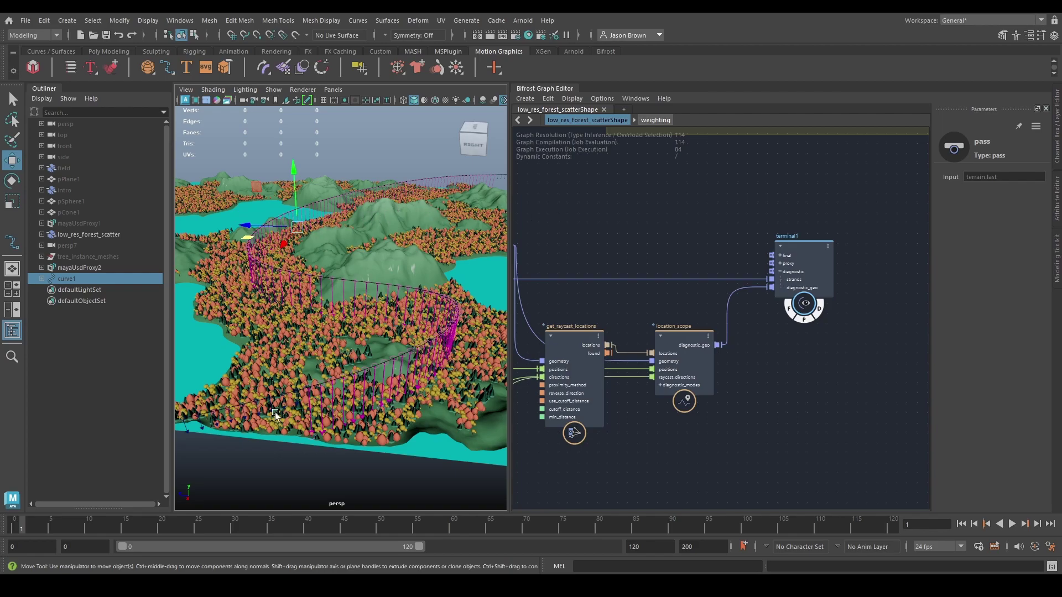
# Examine how the rays below the road curve follow the forested hills and shoreline.
pyautogui.moveTo(349, 360)
pyautogui.keyDown('alt'); pyautogui.mouseDown()
pyautogui.moveTo(367, 393)
pyautogui.moveTo(363, 355)
pyautogui.mouseUp(); pyautogui.keyUp('alt')
pyautogui.keyDown('alt'); pyautogui.moveTo(362, 355); pyautogui.dragTo(344, 341, button='middle'); pyautogui.keyUp('alt')
pyautogui.keyDown('alt'); pyautogui.moveTo(344, 340); pyautogui.dragTo(359, 341, button='right'); pyautogui.keyUp('alt')
pyautogui.keyDown('alt'); pyautogui.moveTo(359, 341); pyautogui.dragTo(356, 329, button='middle'); pyautogui.keyUp('alt')
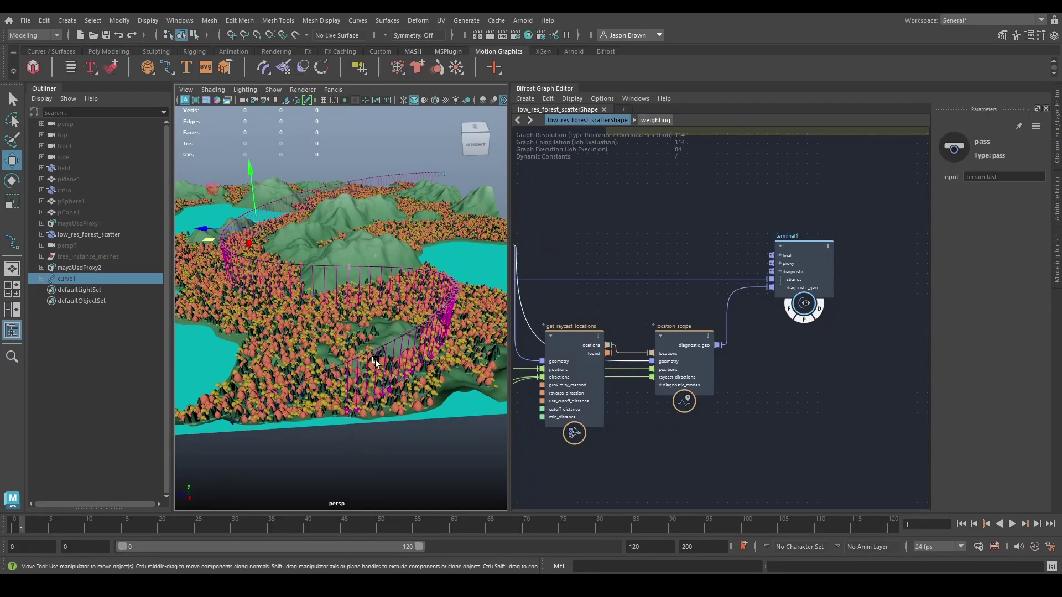
pyautogui.keyDown('alt'); pyautogui.moveTo(437, 316); pyautogui.dragTo(364, 390); pyautogui.keyUp('alt')
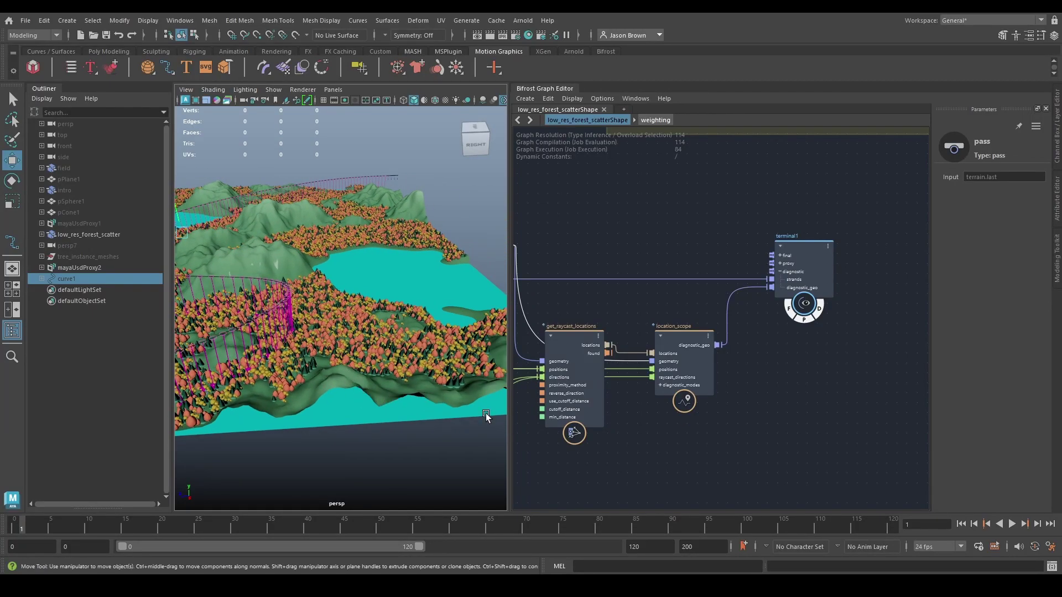
pyautogui.keyDown('alt'); pyautogui.moveTo(664, 423); pyautogui.dragTo(830, 369, button='middle'); pyautogui.keyUp('alt')
pyautogui.keyDown('alt'); pyautogui.moveTo(249, 306); pyautogui.dragTo(336, 313, button='middle'); pyautogui.keyUp('alt')
pyautogui.keyDown('alt'); pyautogui.moveTo(336, 310); pyautogui.dragTo(291, 286); pyautogui.keyUp('alt')
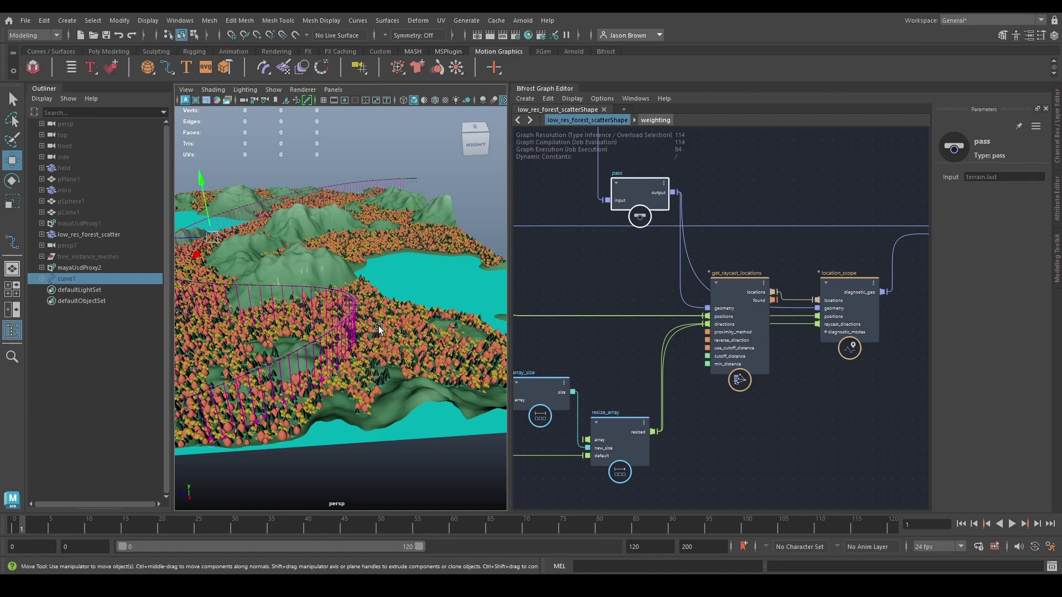
pyautogui.moveTo(413, 332)
pyautogui.keyDown('alt'); pyautogui.mouseDown()
pyautogui.moveTo(402, 356)
pyautogui.moveTo(414, 351)
pyautogui.mouseUp(); pyautogui.keyUp('alt')
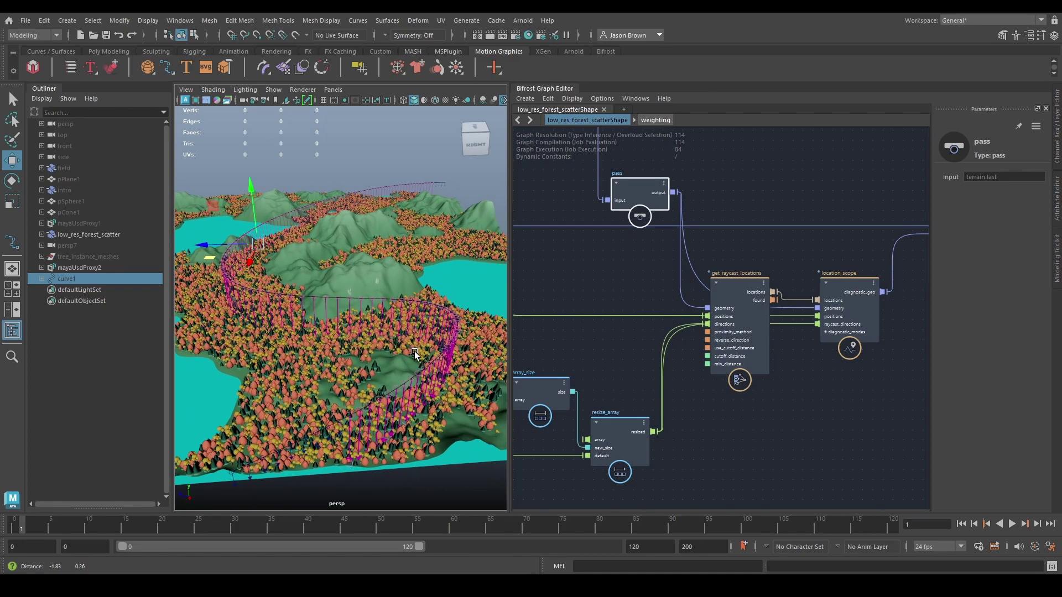
# Move location_scope up next to terminal1 to clear space beside get_raycast_locations.
pyautogui.moveTo(859, 448); pyautogui.dragTo(720, 439, button='middle')
pyautogui.click(768, 237)
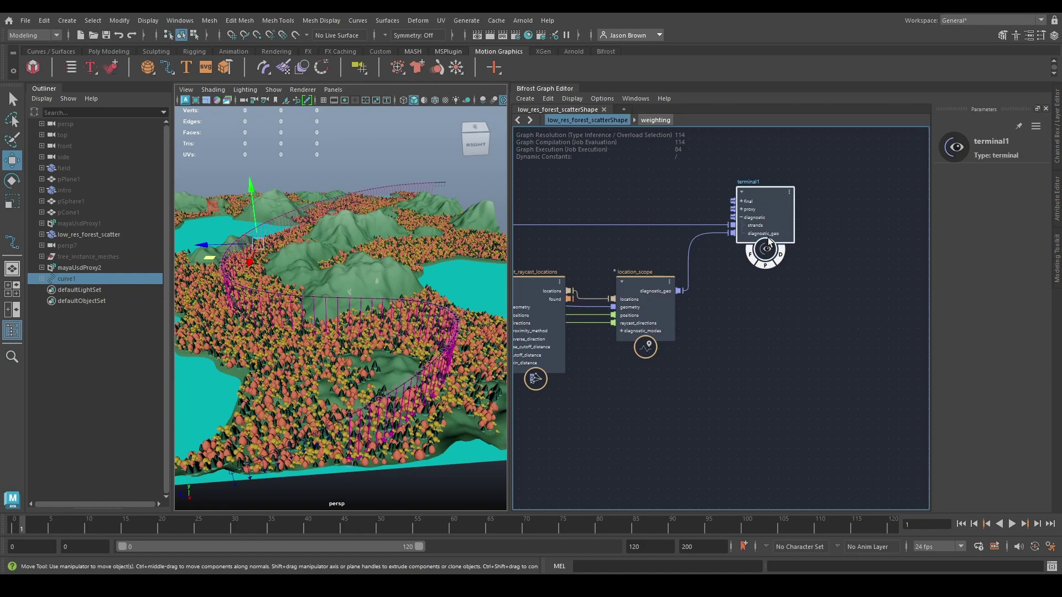
pyautogui.click(662, 297)
pyautogui.moveTo(663, 299); pyautogui.dragTo(667, 259)
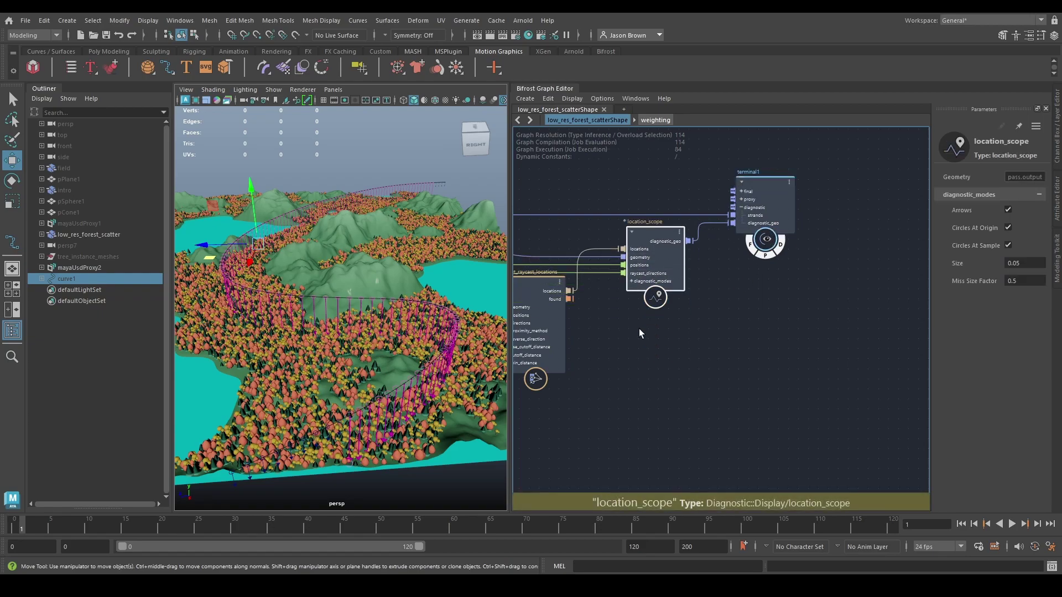
pyautogui.moveTo(640, 329); pyautogui.dragTo(662, 302, button='middle')
# Add a get_points_in_radius node and place it below location_scope.
pyautogui.keyDown('alt'); pyautogui.moveTo(434, 333); pyautogui.dragTo(363, 344); pyautogui.keyUp('alt')
pyautogui.scroll(3, 377, 365)
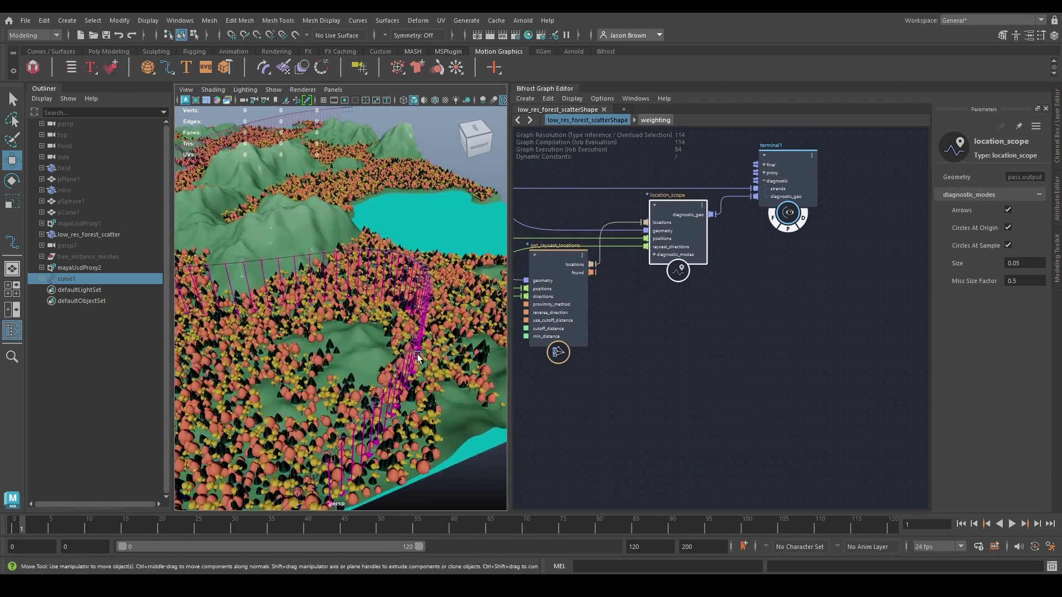
pyautogui.keyDown('alt'); pyautogui.moveTo(426, 432); pyautogui.dragTo(417, 325, button='middle'); pyautogui.keyUp('alt')
pyautogui.scroll(5, 409, 326)
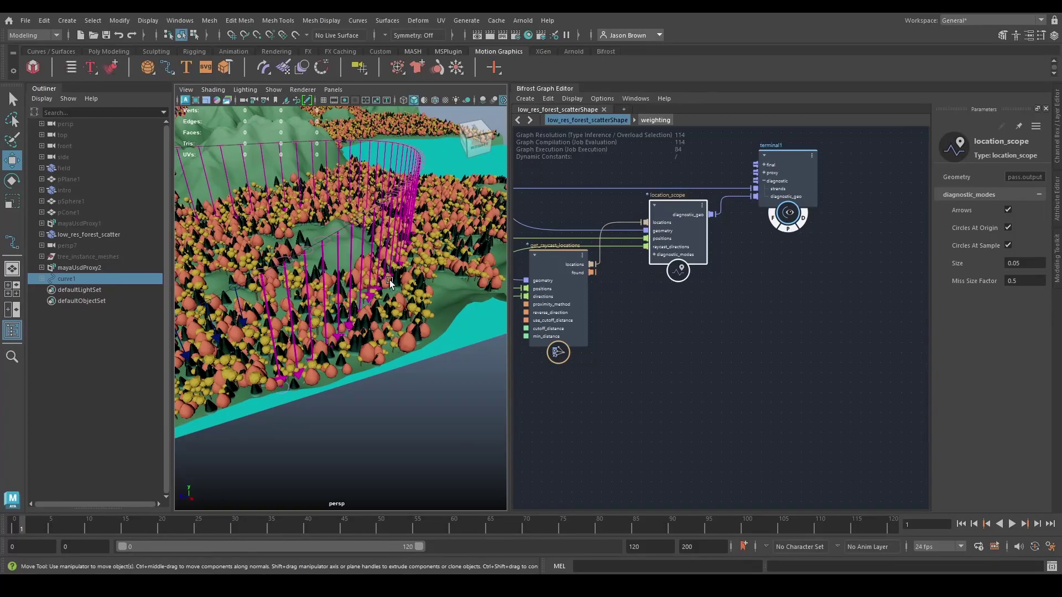
pyautogui.keyDown('alt'); pyautogui.moveTo(298, 251); pyautogui.dragTo(313, 342, button='middle'); pyautogui.keyUp('alt')
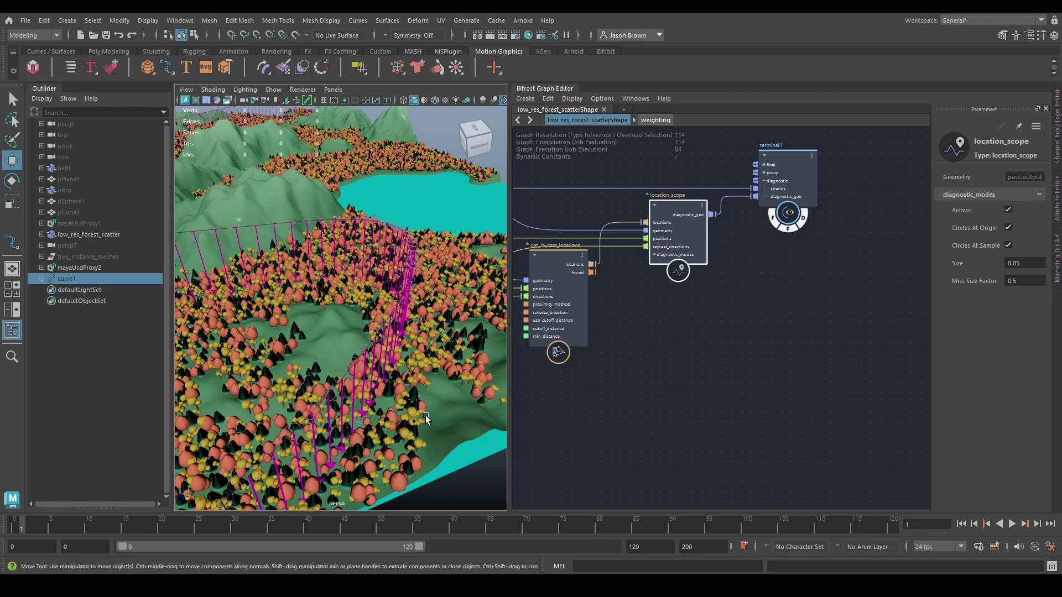
pyautogui.moveTo(657, 375); pyautogui.dragTo(667, 382, button='middle')
pyautogui.press('Tab')
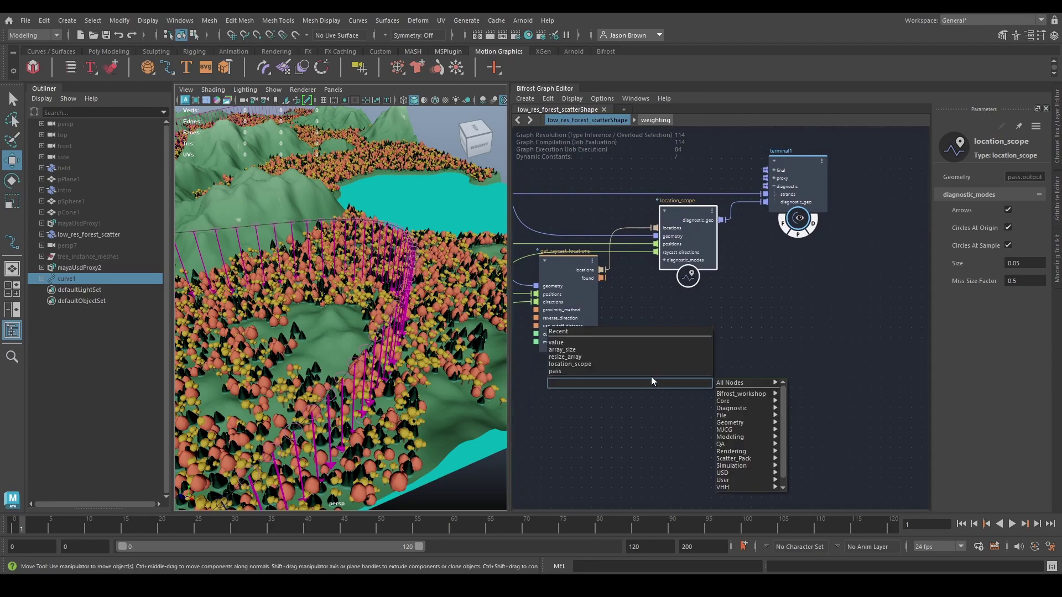
pyautogui.write('get_points')
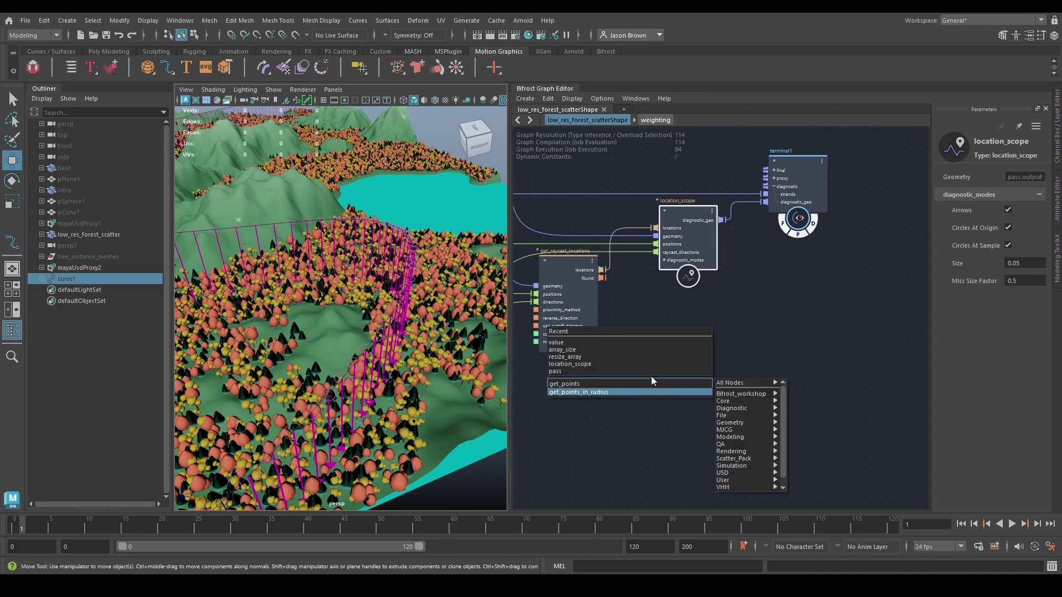
pyautogui.press('Return')
pyautogui.moveTo(700, 368); pyautogui.dragTo(740, 366, button='middle')
pyautogui.moveTo(712, 426); pyautogui.dragTo(728, 374)
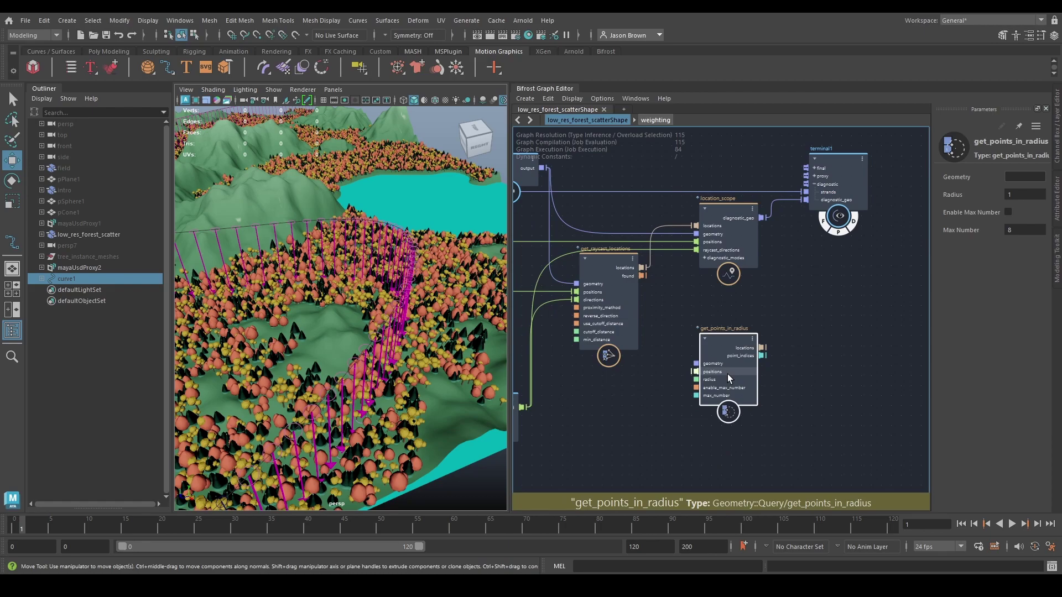
# Connect the pass node's output to the geometry input of get_points_in_radius.
pyautogui.scroll(-3, 719, 398)
pyautogui.moveTo(658, 419); pyautogui.dragTo(627, 431, button='middle')
pyautogui.moveTo(682, 364); pyautogui.dragTo(702, 356)
pyautogui.click(591, 297)
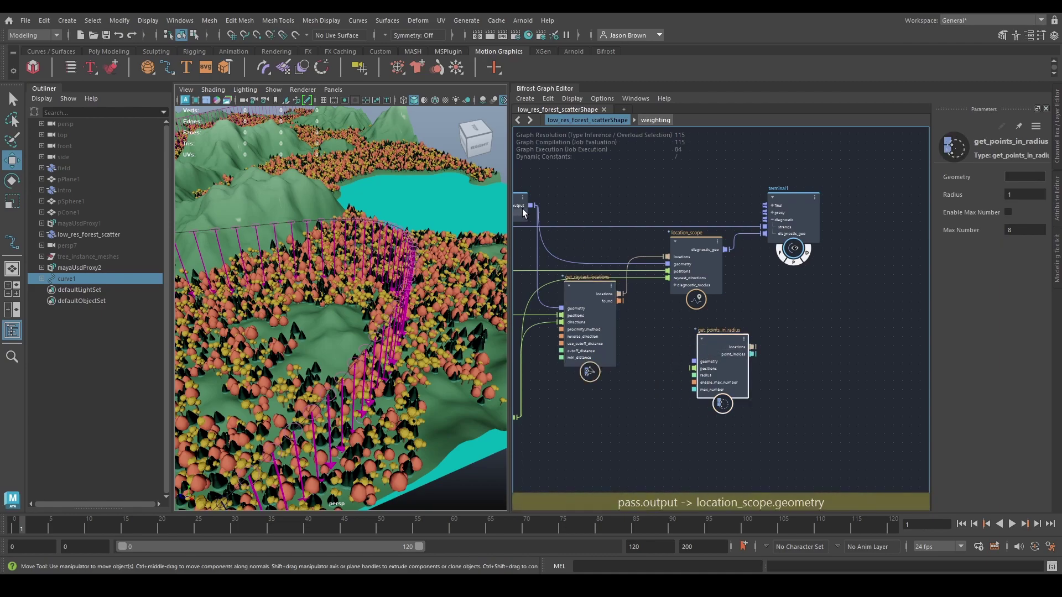
pyautogui.moveTo(531, 206); pyautogui.dragTo(711, 360)
pyautogui.moveTo(656, 397); pyautogui.dragTo(647, 391, button='middle')
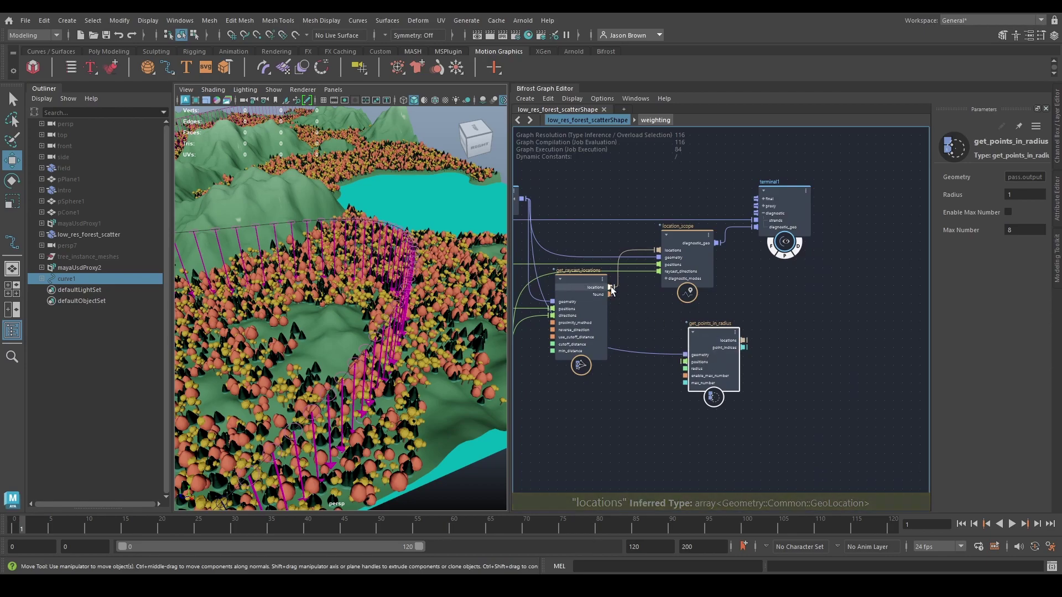
# Create a sample_property node from get_raycast_locations' locations output and place it between that node and get_points_in_radius.
pyautogui.moveTo(738, 359); pyautogui.dragTo(791, 360)
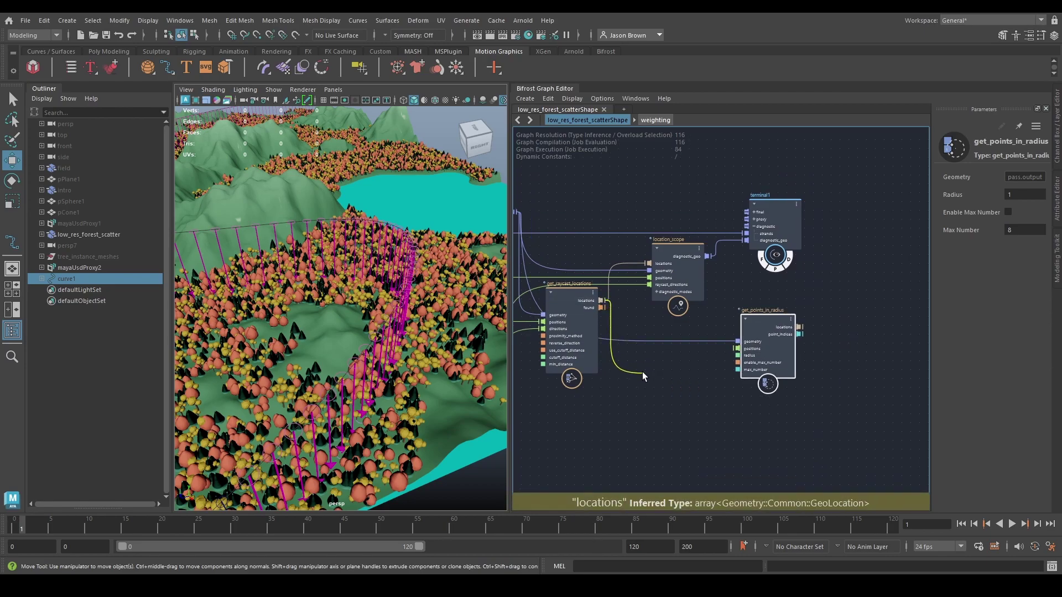
pyautogui.moveTo(643, 373); pyautogui.dragTo(643, 373)
pyautogui.write('sample')
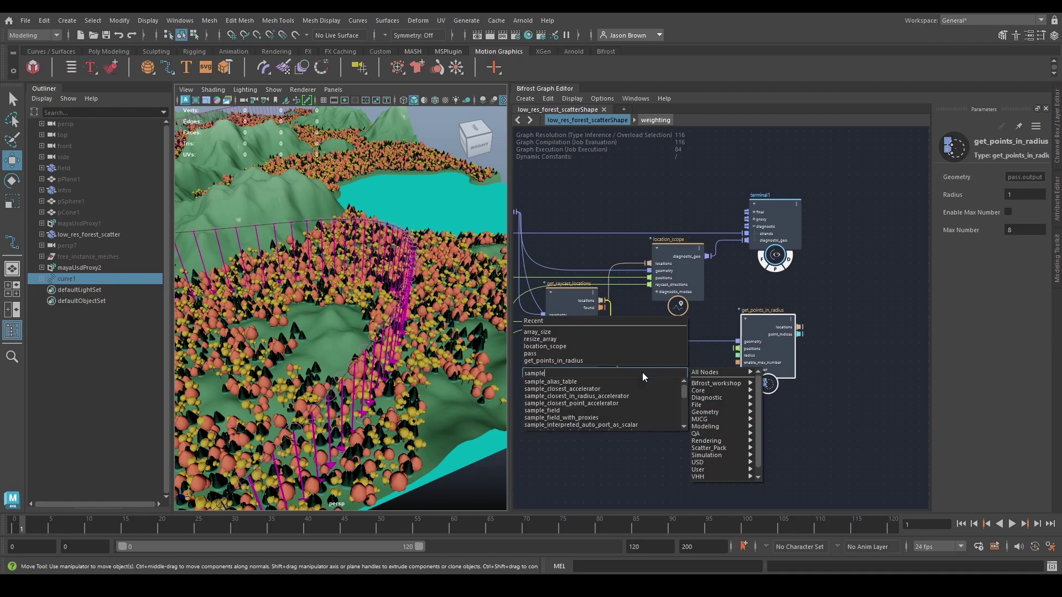
pyautogui.write('_prop')
pyautogui.press('Down')
pyautogui.press('Down')
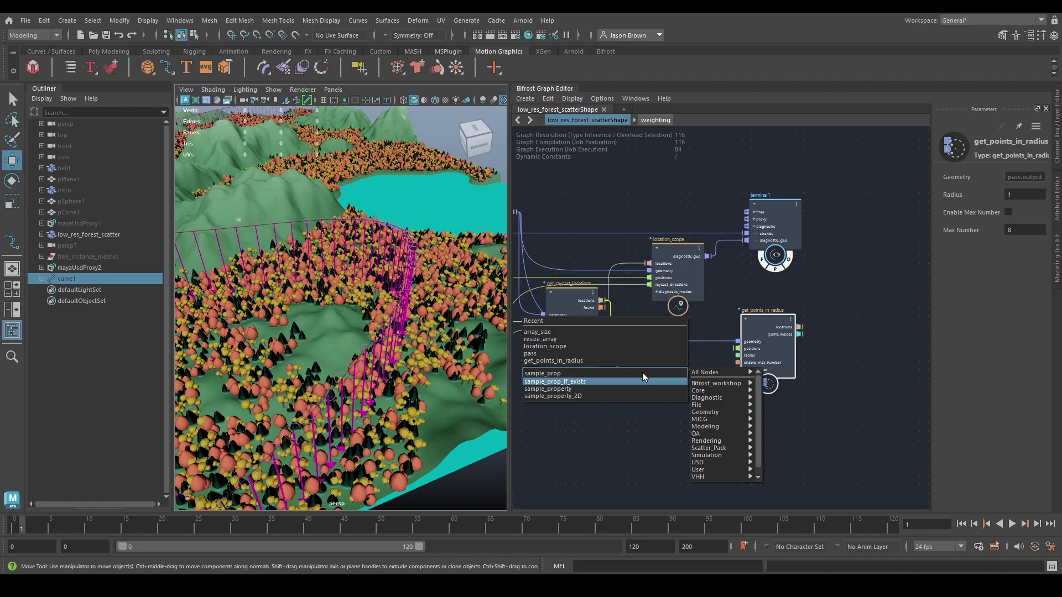
pyautogui.press('Return')
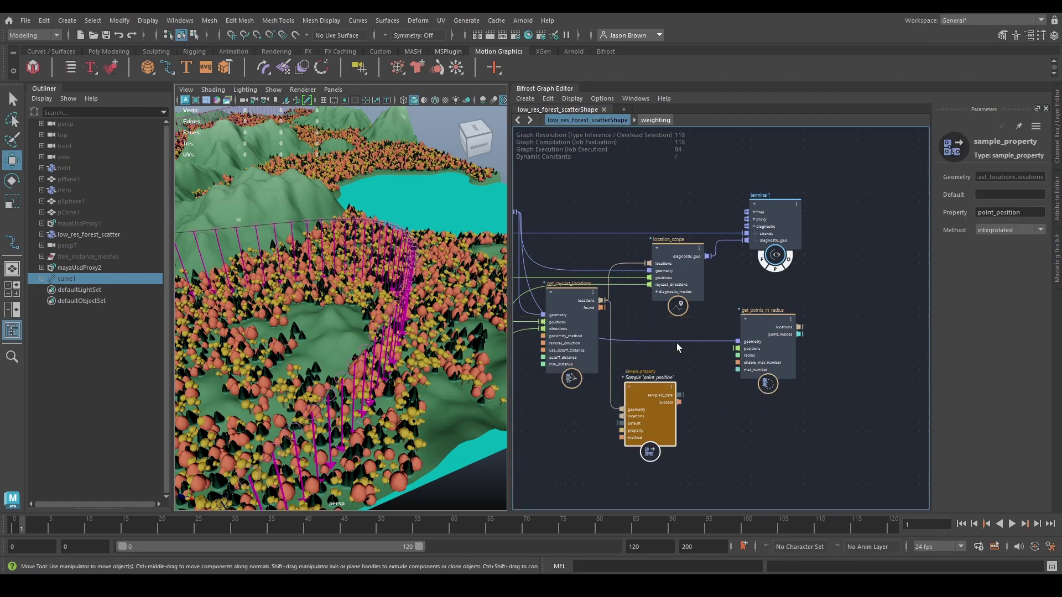
pyautogui.keyDown('alt'); pyautogui.moveTo(675, 364); pyautogui.dragTo(675, 340, button='middle'); pyautogui.keyUp('alt')
pyautogui.moveTo(680, 364)
pyautogui.moveTo(686, 364); pyautogui.dragTo(686, 356)
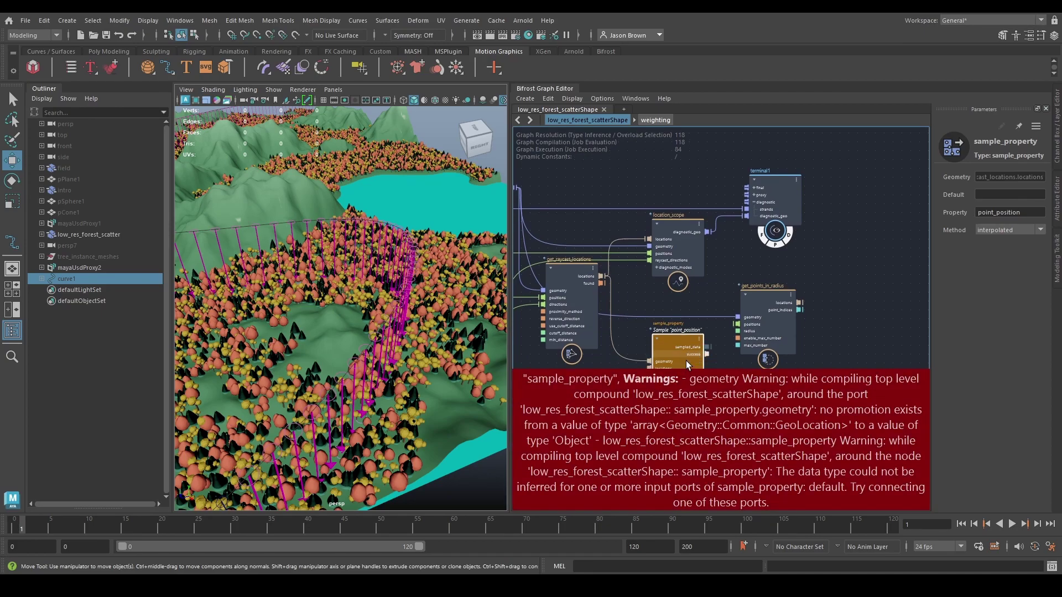
pyautogui.keyDown('alt'); pyautogui.moveTo(676, 326); pyautogui.dragTo(686, 307, button='middle'); pyautogui.keyUp('alt')
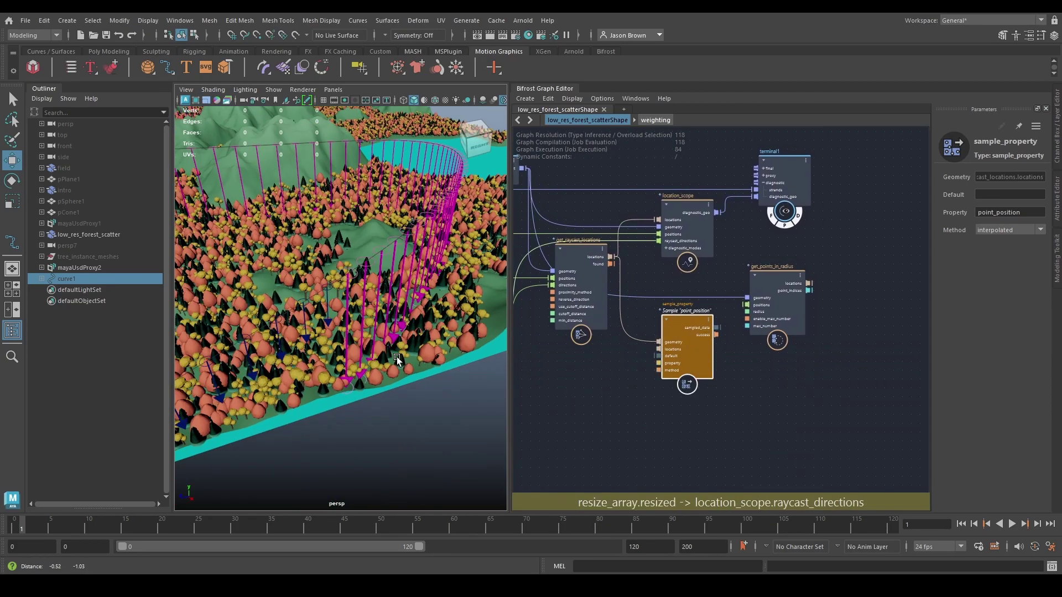
# Inspect the sample circles on the terrain up close, switching location_scope's Circles At Origin and Arrows off and back on.
pyautogui.keyDown('alt'); pyautogui.moveTo(397, 357); pyautogui.dragTo(394, 363, button='middle'); pyautogui.keyUp('alt')
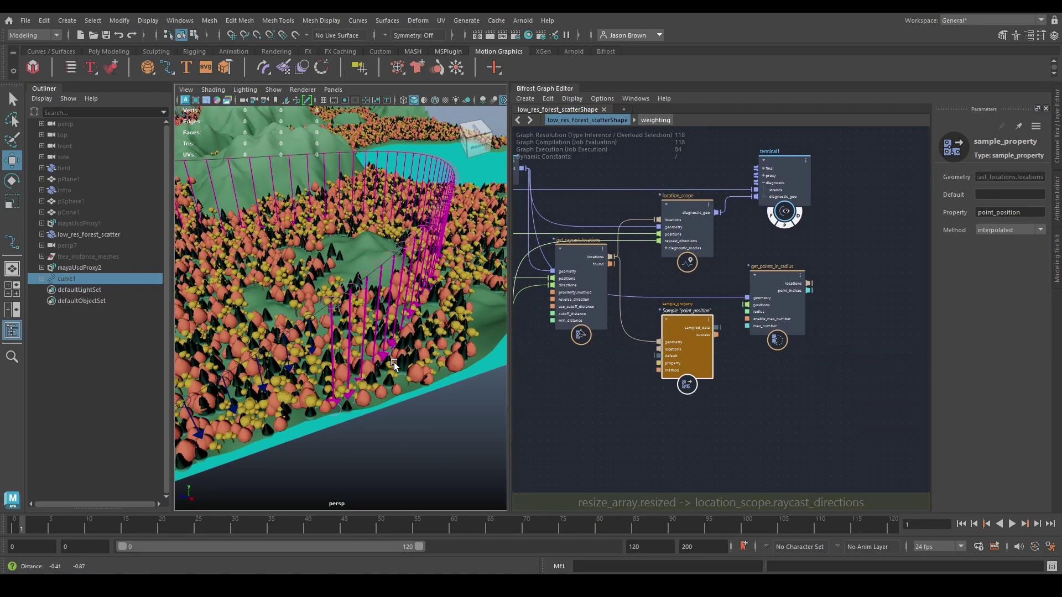
pyautogui.keyDown('alt'); pyautogui.moveTo(346, 335); pyautogui.dragTo(390, 359, button='right'); pyautogui.keyUp('alt')
pyautogui.moveTo(390, 359)
pyautogui.keyDown('alt'); pyautogui.mouseDown(button='middle')
pyautogui.moveTo(377, 348)
pyautogui.moveTo(386, 344)
pyautogui.moveTo(370, 364)
pyautogui.mouseUp(button='middle'); pyautogui.keyUp('alt')
pyautogui.keyDown('alt'); pyautogui.moveTo(371, 364); pyautogui.dragTo(386, 426, button='right'); pyautogui.keyUp('alt')
pyautogui.keyDown('alt'); pyautogui.moveTo(386, 426); pyautogui.dragTo(370, 428); pyautogui.keyUp('alt')
pyautogui.keyDown('alt'); pyautogui.moveTo(370, 428); pyautogui.dragTo(374, 407, button='right'); pyautogui.keyUp('alt')
pyautogui.scroll(6, 375, 408)
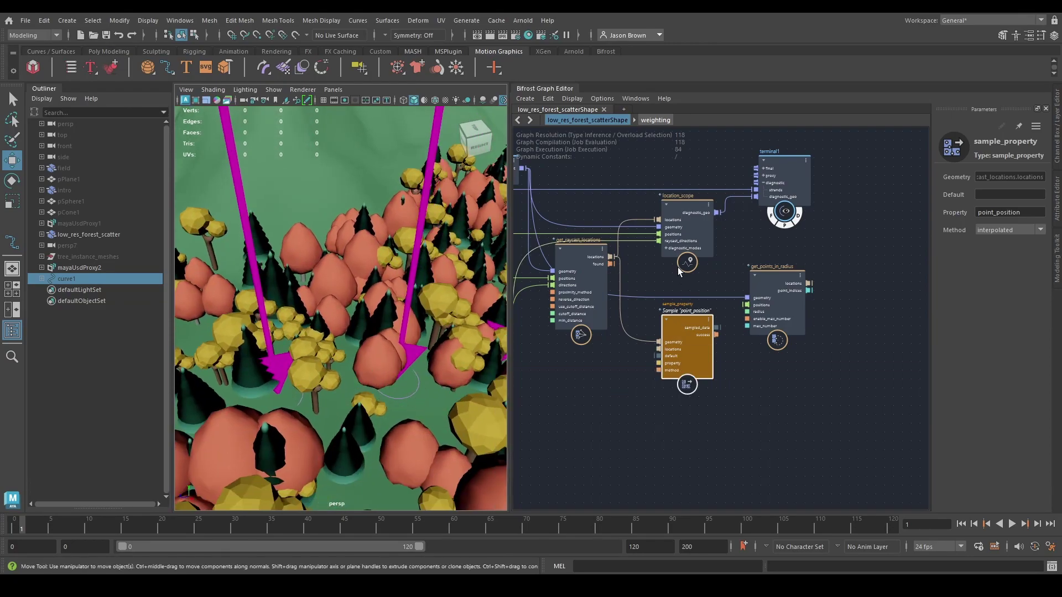
pyautogui.click(689, 230)
pyautogui.click(1008, 228)
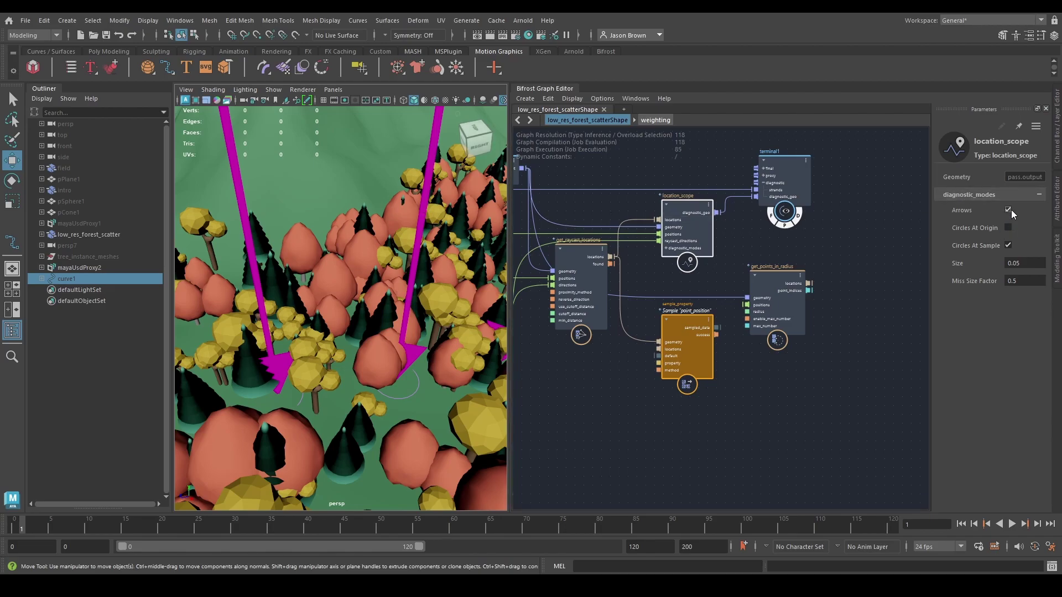
pyautogui.click(1008, 210)
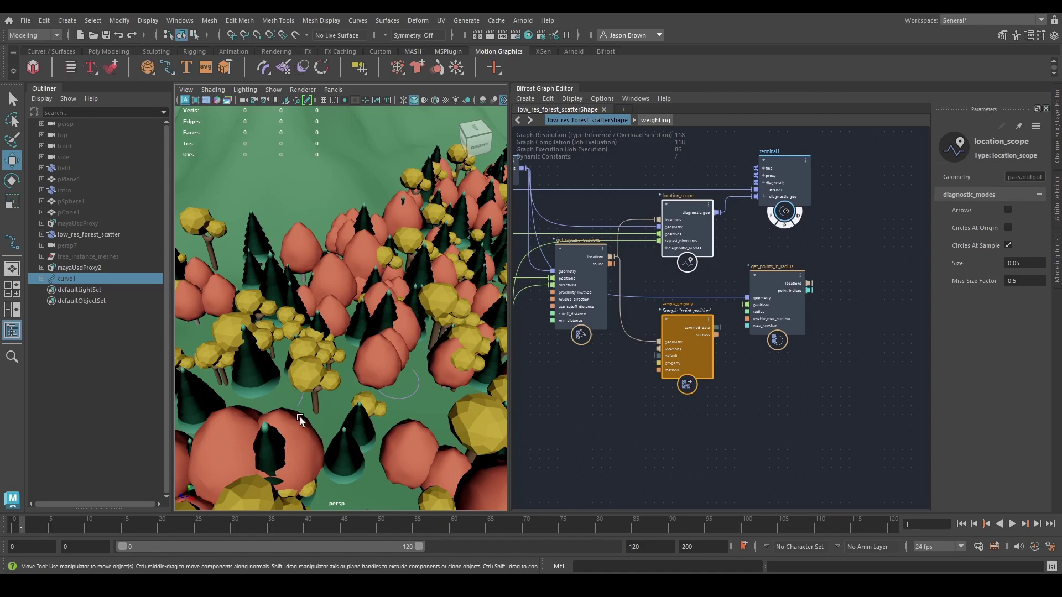
pyautogui.click(1009, 228)
# Rewire sample_property so the raycast locations feed its locations input and the pass output, taken from get_points_in_radius, feeds its geometry input.
pyautogui.moveTo(678, 276)
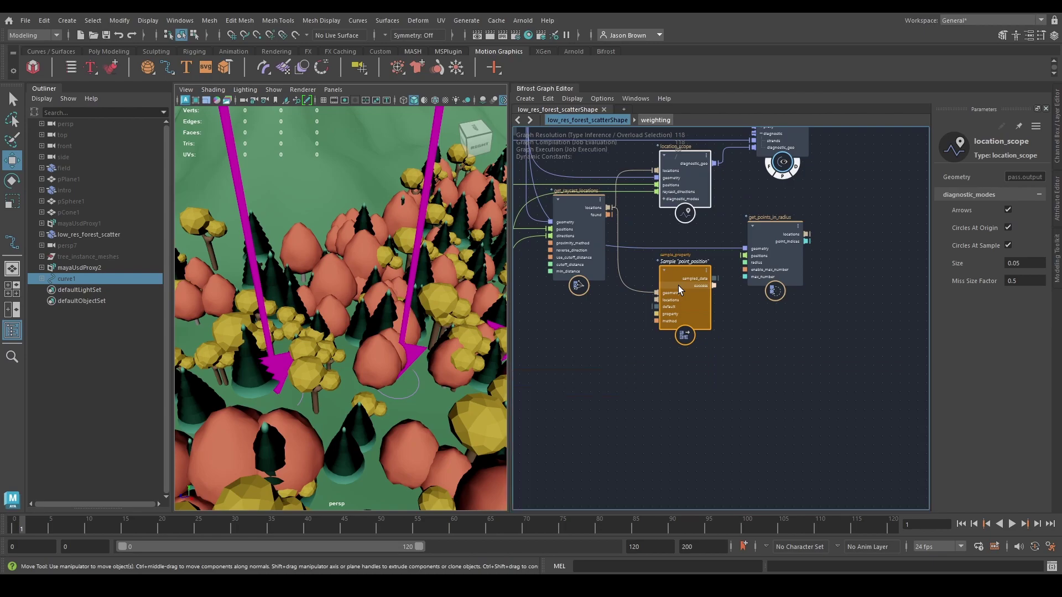
pyautogui.keyDown('alt'); pyautogui.moveTo(635, 292); pyautogui.dragTo(682, 326, button='middle'); pyautogui.keyUp('alt')
pyautogui.moveTo(682, 325); pyautogui.dragTo(706, 334)
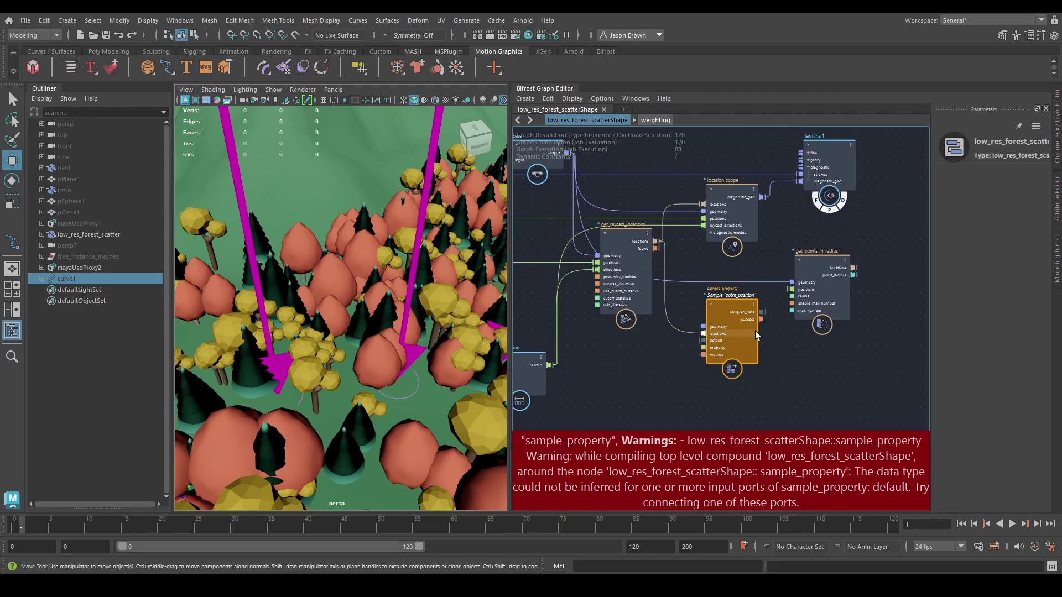
pyautogui.moveTo(777, 281); pyautogui.dragTo(706, 325)
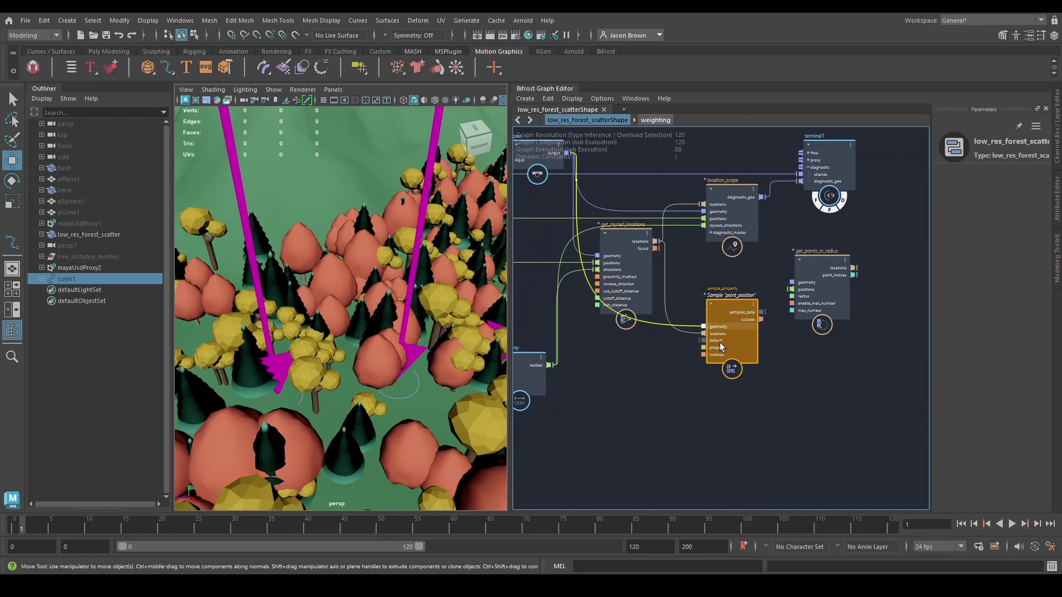
# Set the value type of sample_property's default input to Math::float3.
pyautogui.click(719, 343)
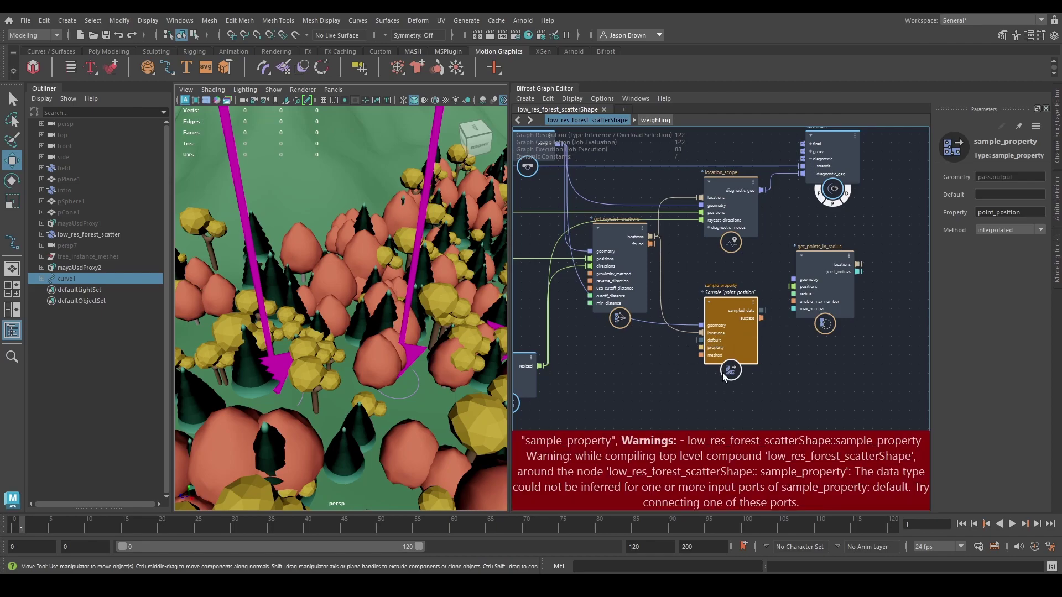
pyautogui.rightClick(717, 345)
pyautogui.moveTo(769, 358)
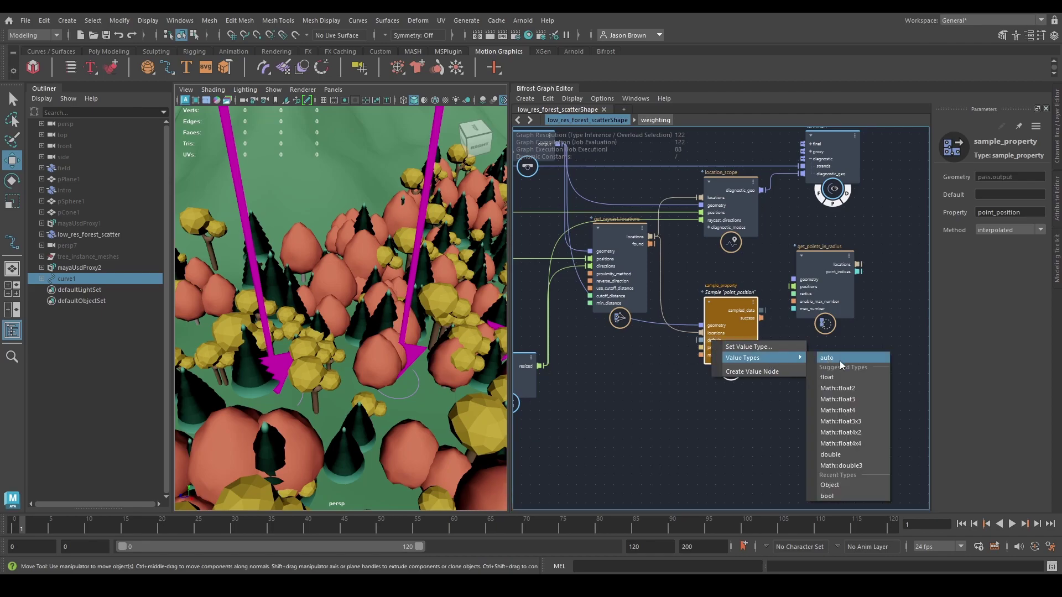
pyautogui.click(840, 398)
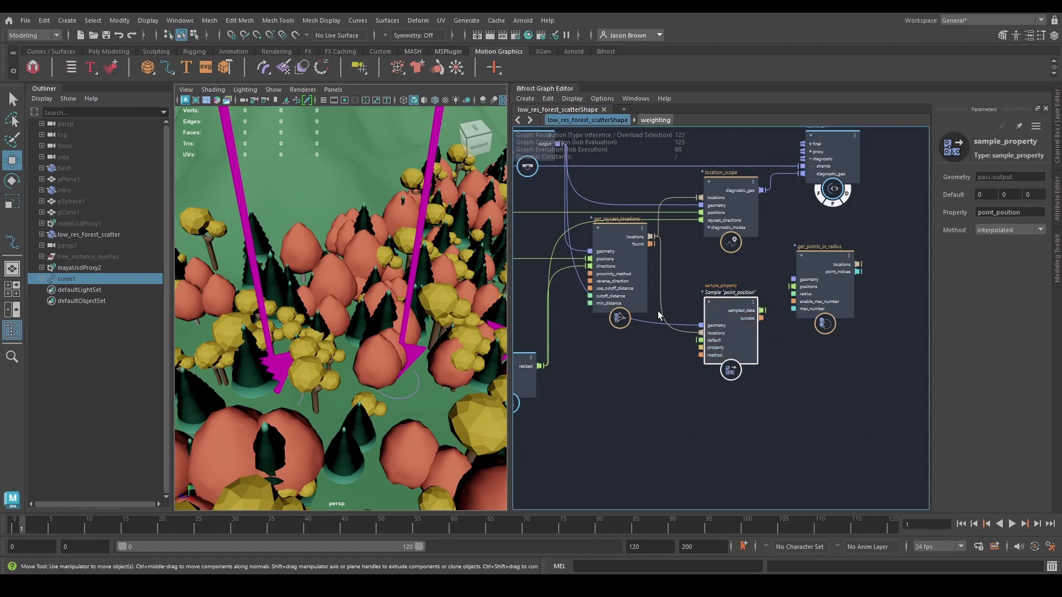
# Review the point_position property and method on sample_property against the mesh wireframe and the location_scope arrows and sample circles.
pyautogui.scroll(1, 722, 377)
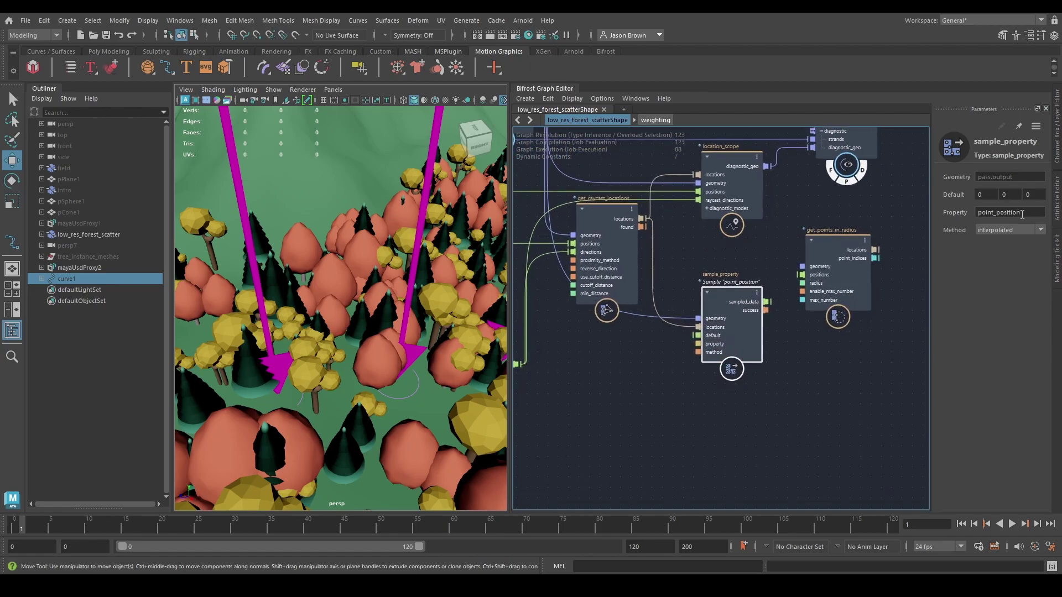
pyautogui.click(1007, 244)
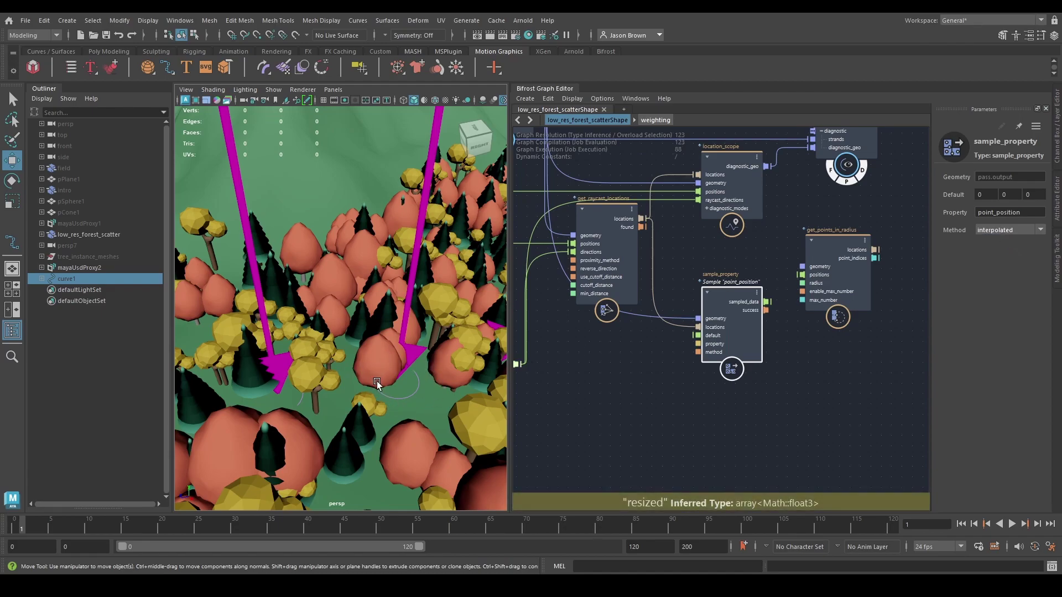
pyautogui.click(422, 405)
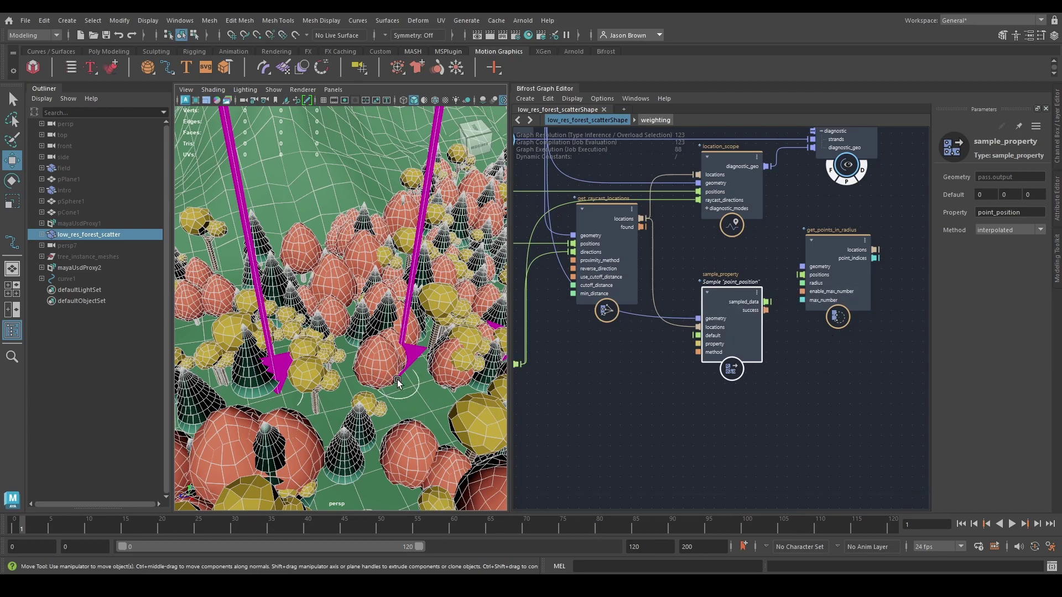
pyautogui.click(989, 233)
pyautogui.click(990, 251)
pyautogui.click(990, 232)
pyautogui.click(990, 241)
pyautogui.click(732, 171)
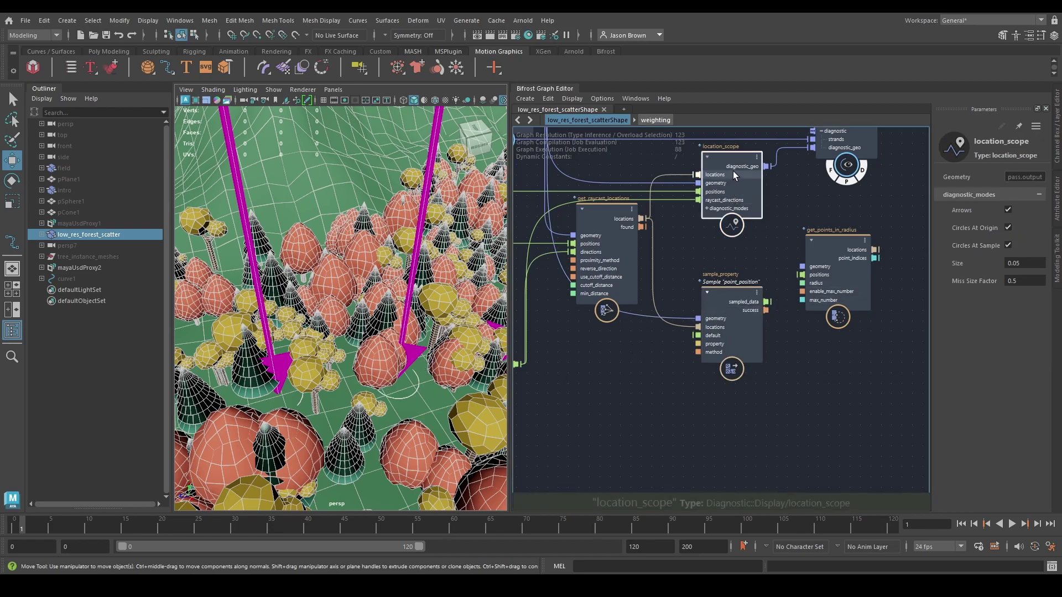
pyautogui.click(606, 269)
pyautogui.click(730, 299)
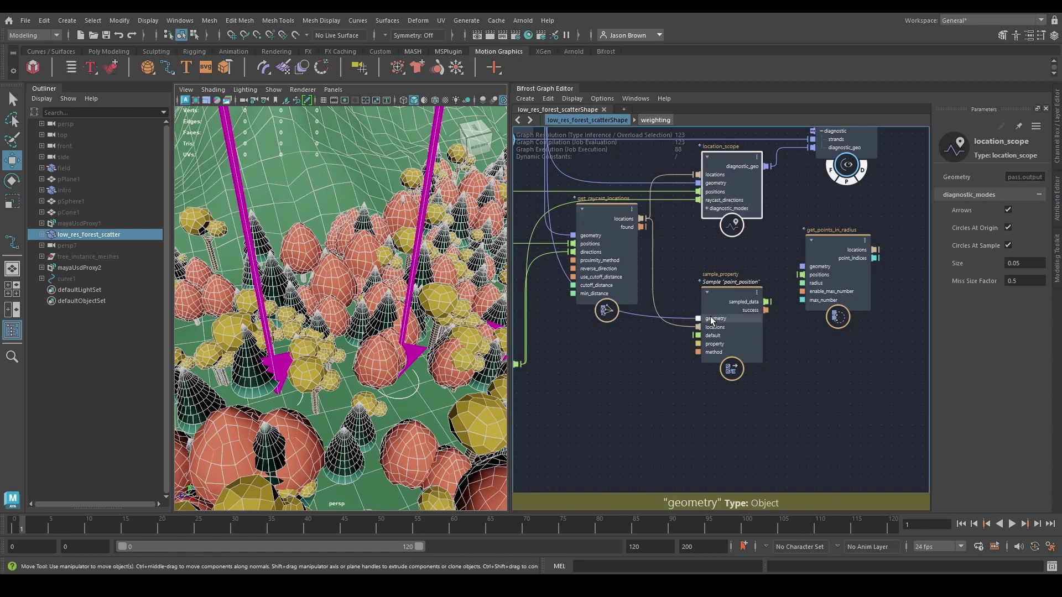
pyautogui.moveTo(730, 298); pyautogui.dragTo(730, 288)
pyautogui.click(994, 230)
pyautogui.click(994, 240)
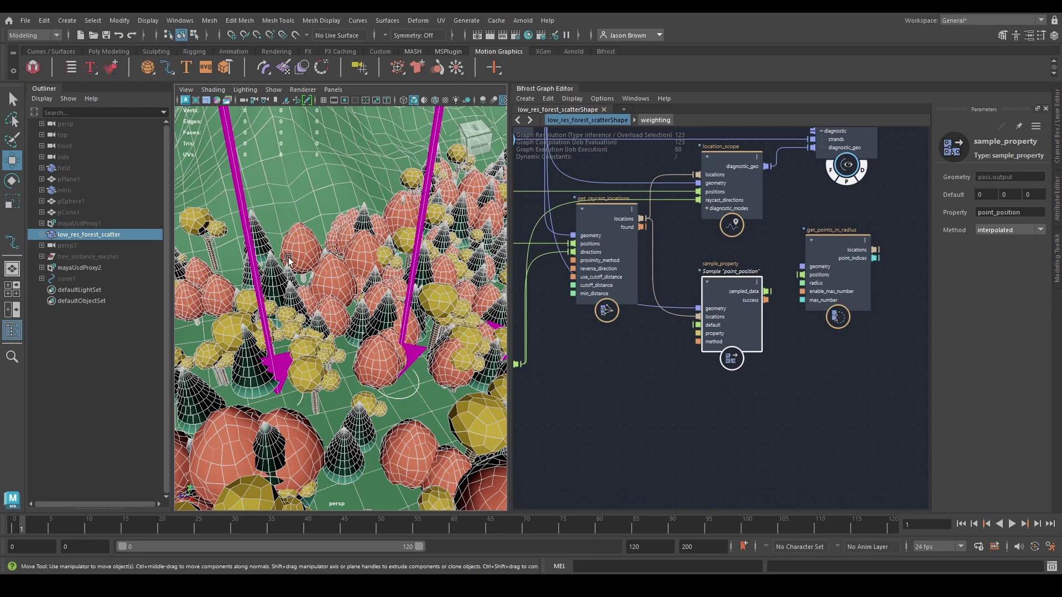
pyautogui.click(48, 352)
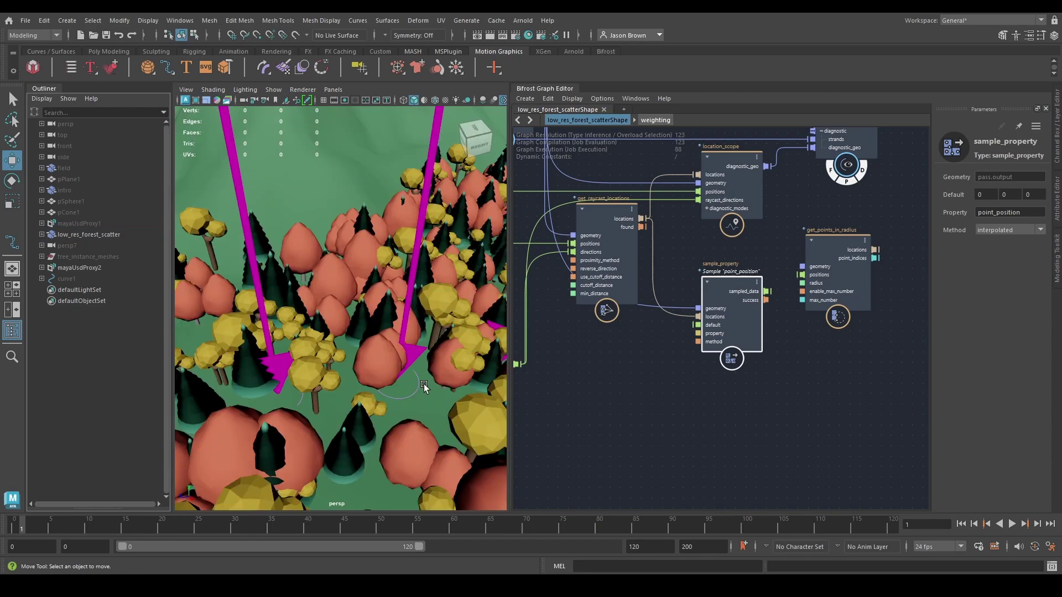
# Feed get_points_in_radius with the pass output as its geometry and sample_property's sampled_data as its positions.
pyautogui.keyDown('alt'); pyautogui.moveTo(719, 381); pyautogui.dragTo(668, 405, button='middle'); pyautogui.keyUp('alt')
pyautogui.moveTo(683, 356); pyautogui.dragTo(684, 387)
pyautogui.keyDown('alt'); pyautogui.moveTo(755, 379); pyautogui.dragTo(752, 396, button='middle'); pyautogui.keyUp('alt')
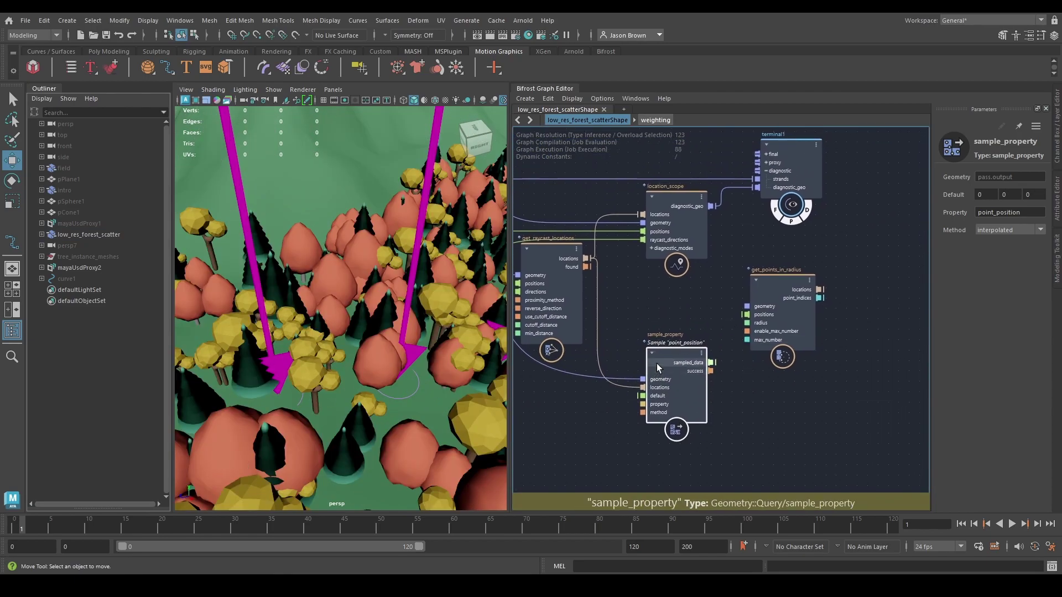
pyautogui.keyDown('alt'); pyautogui.moveTo(691, 282); pyautogui.dragTo(776, 322, button='middle'); pyautogui.keyUp('alt')
pyautogui.moveTo(568, 193); pyautogui.dragTo(844, 347)
pyautogui.keyDown('alt'); pyautogui.moveTo(807, 353); pyautogui.dragTo(696, 329, button='middle'); pyautogui.keyUp('alt')
pyautogui.scroll(3, 703, 371)
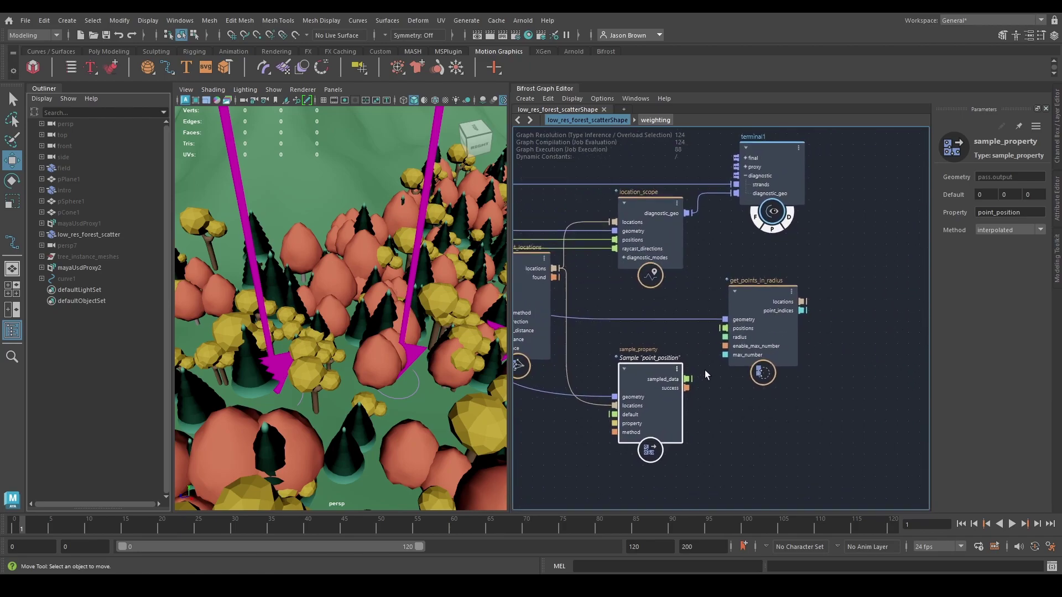
pyautogui.moveTo(686, 380); pyautogui.dragTo(726, 326)
pyautogui.click(775, 332)
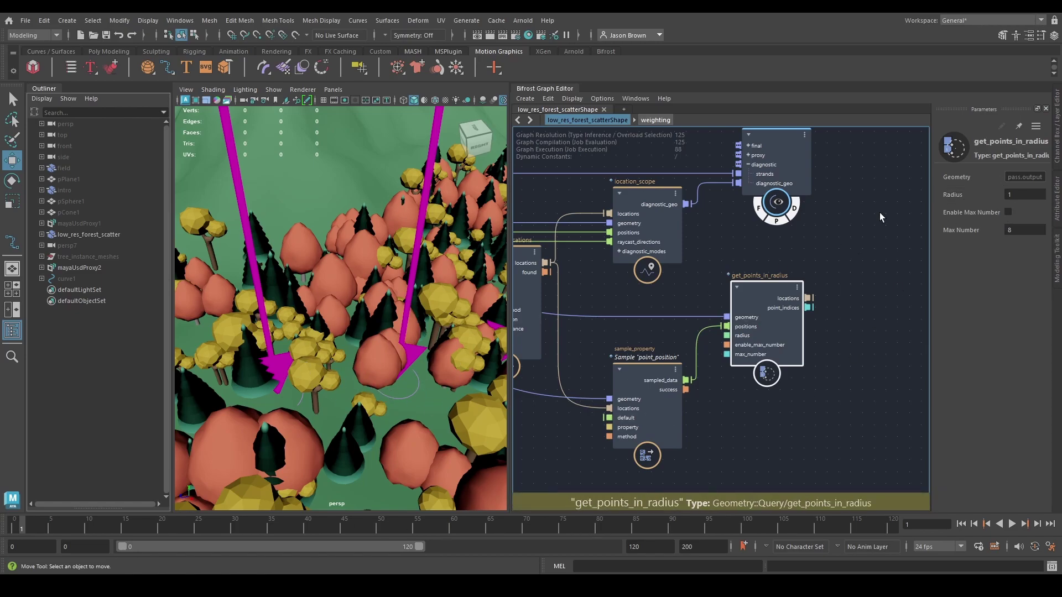
# Spread out terminal1, location_scope, get_points_in_radius and sample_property to make room for further wiring.
pyautogui.keyDown('alt'); pyautogui.moveTo(833, 219); pyautogui.dragTo(742, 271, button='middle'); pyautogui.keyUp('alt')
pyautogui.scroll(-3, 797, 272)
pyautogui.moveTo(727, 237); pyautogui.dragTo(860, 224)
pyautogui.moveTo(647, 274); pyautogui.dragTo(778, 275)
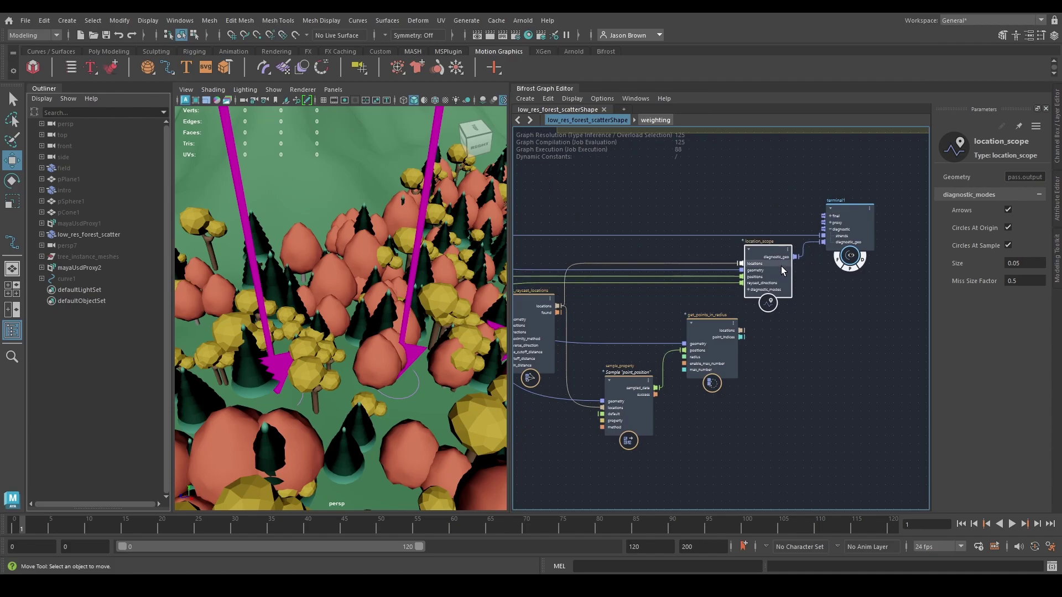
pyautogui.scroll(2, 778, 343)
pyautogui.moveTo(743, 377); pyautogui.dragTo(762, 267)
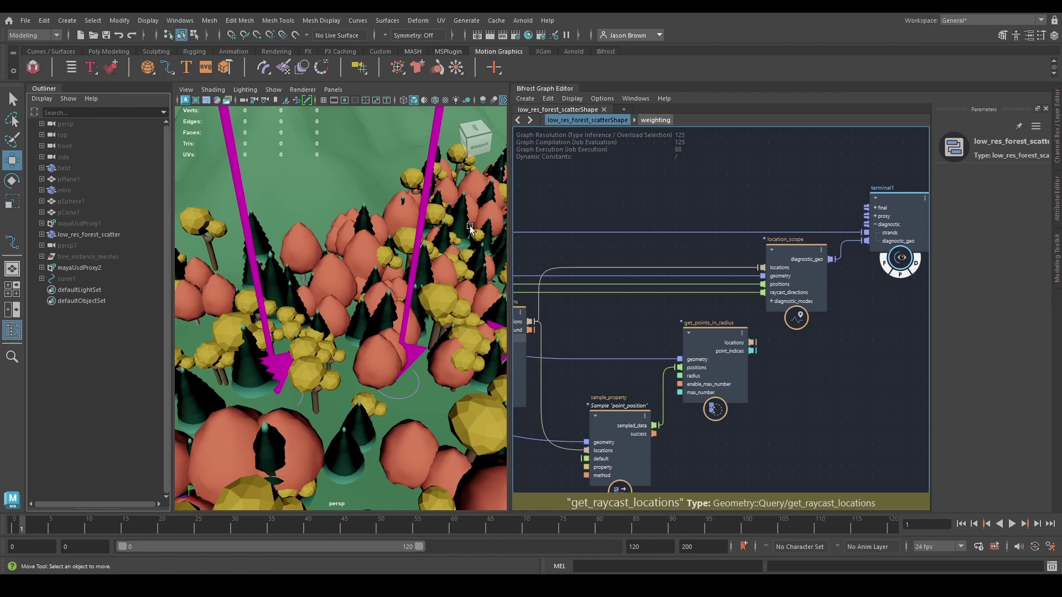
pyautogui.moveTo(719, 357); pyautogui.dragTo(709, 357)
pyautogui.moveTo(643, 437); pyautogui.dragTo(612, 437)
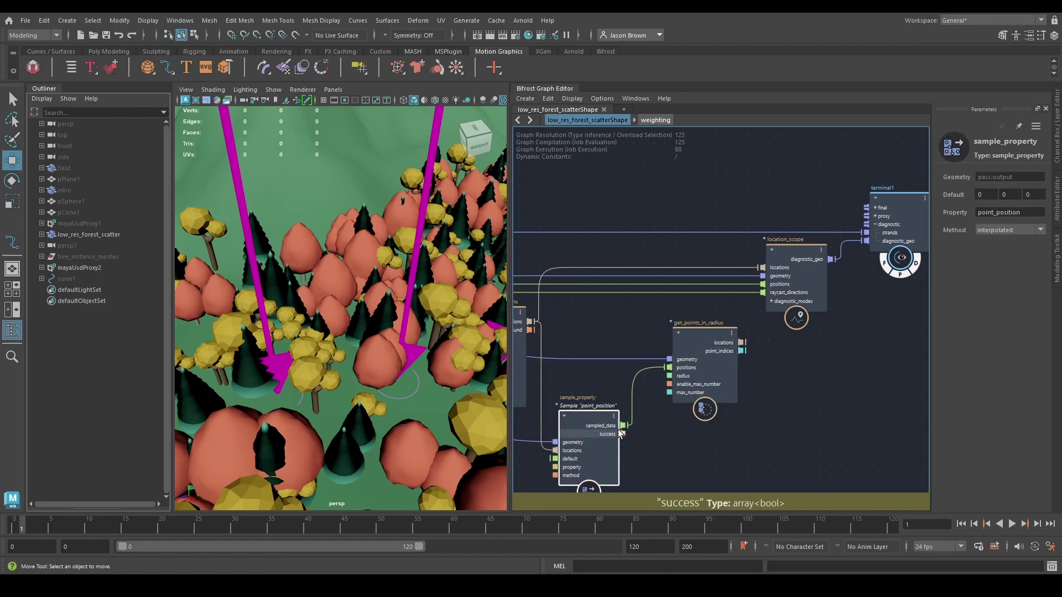
pyautogui.moveTo(703, 376); pyautogui.dragTo(681, 377)
# Try feeding get_points_in_radius's locations into location_scope, inspect the arrows along the curve, and undo the connection.
pyautogui.moveTo(720, 343); pyautogui.dragTo(766, 270)
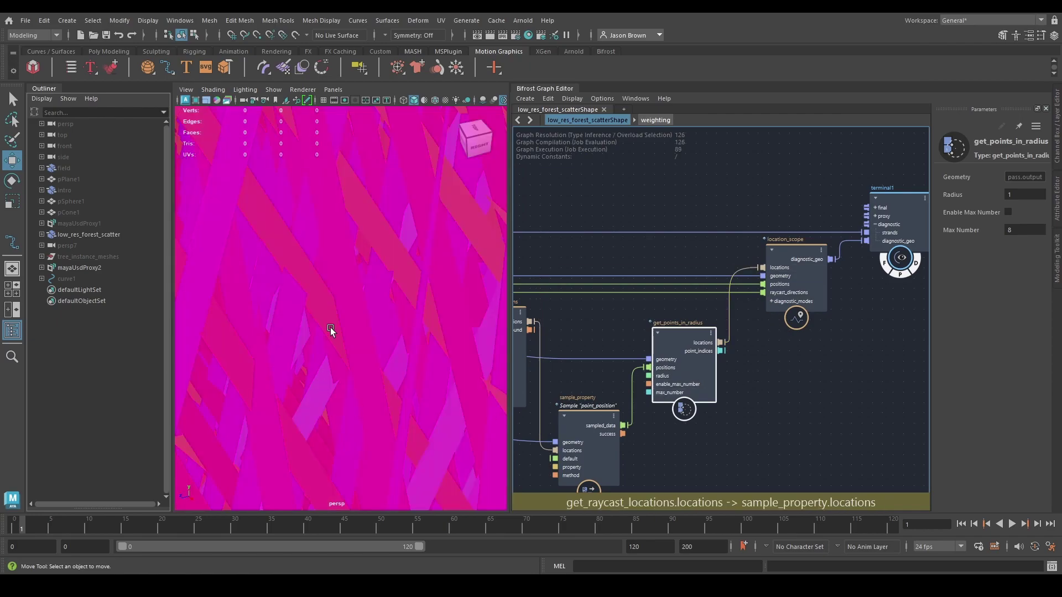
pyautogui.scroll(-10, 332, 331)
pyautogui.scroll(5, 331, 330)
pyautogui.scroll(-5, 331, 330)
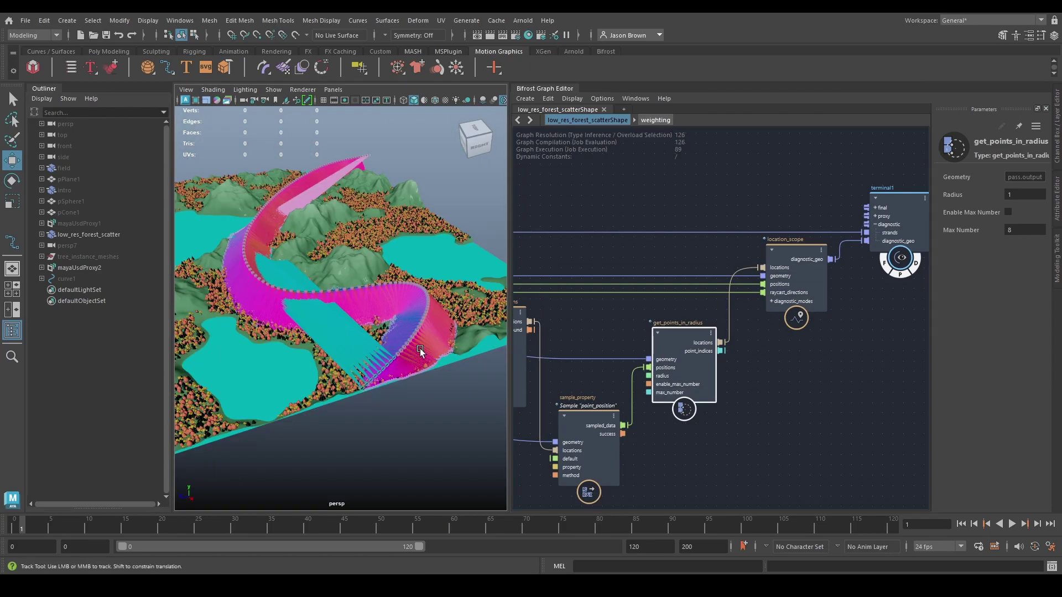
pyautogui.keyDown('alt'); pyautogui.moveTo(420, 348); pyautogui.dragTo(403, 338, button='middle'); pyautogui.keyUp('alt')
pyautogui.scroll(5, 403, 337)
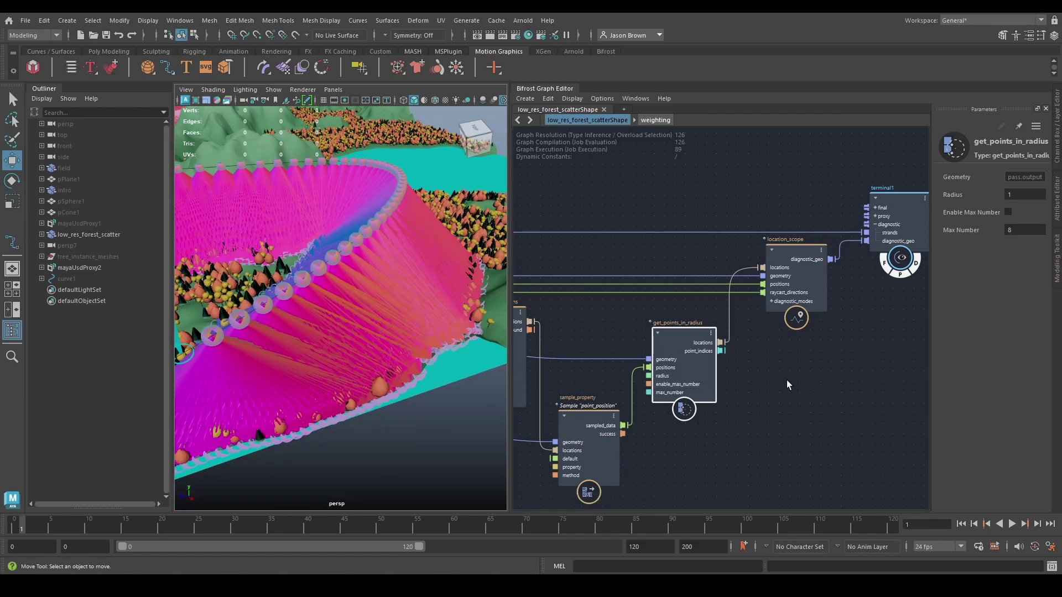
pyautogui.hotkey('ctrl', 'z')
# Duplicate location_scope with its connections, place the copy beside get_points_in_radius, and feed that node's locations into it.
pyautogui.keyDown('alt'); pyautogui.moveTo(762, 360); pyautogui.dragTo(724, 343, button='middle'); pyautogui.keyUp('alt')
pyautogui.moveTo(750, 274); pyautogui.dragTo(749, 264)
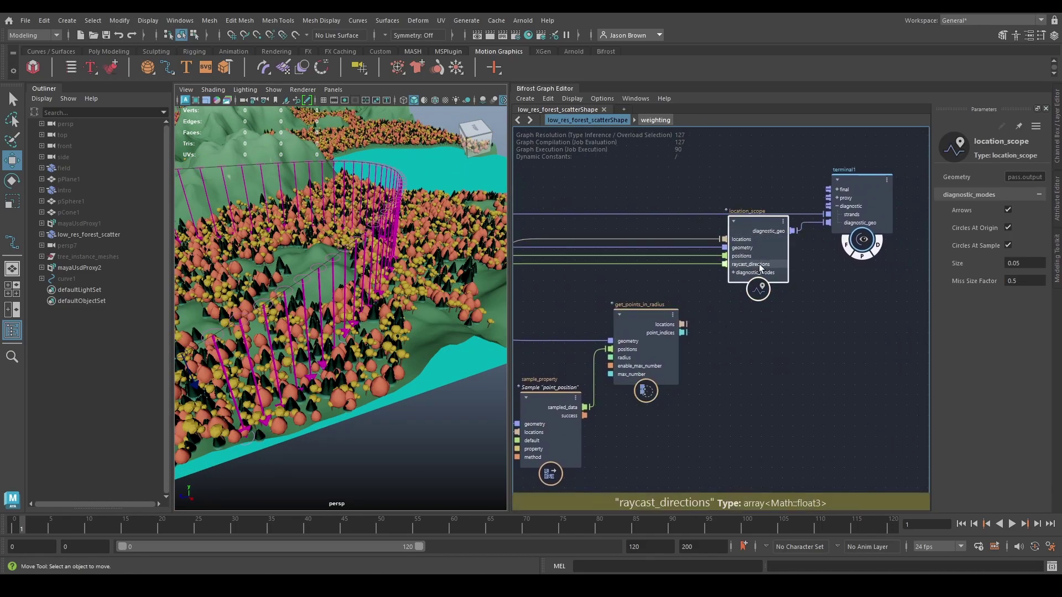
pyautogui.hotkey('ctrl', 'shift', 'd')
pyautogui.moveTo(765, 376); pyautogui.dragTo(795, 363)
pyautogui.moveTo(682, 325); pyautogui.dragTo(754, 344)
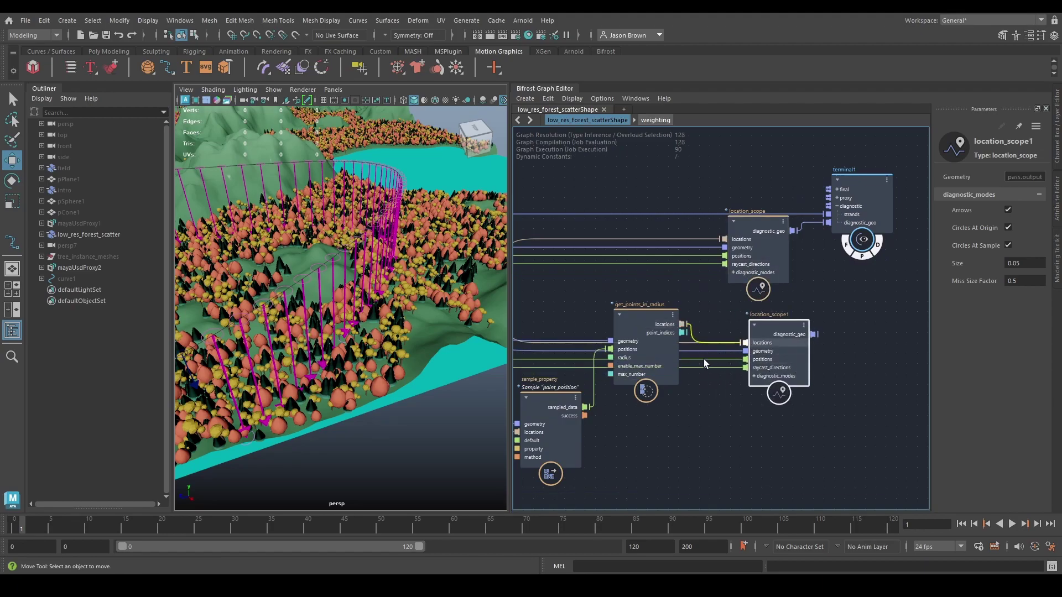
# Feed sample_property's sampled_data into the duplicated location_scope's positions and remove its raycast_directions connection.
pyautogui.moveTo(716, 408); pyautogui.dragTo(797, 428, button='middle')
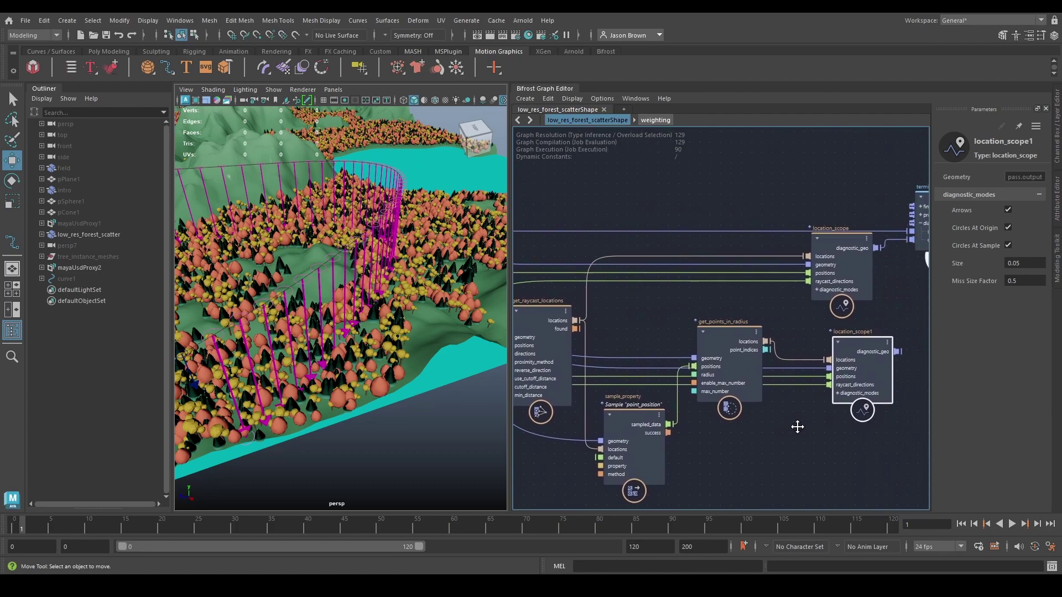
pyautogui.moveTo(669, 426); pyautogui.dragTo(841, 377)
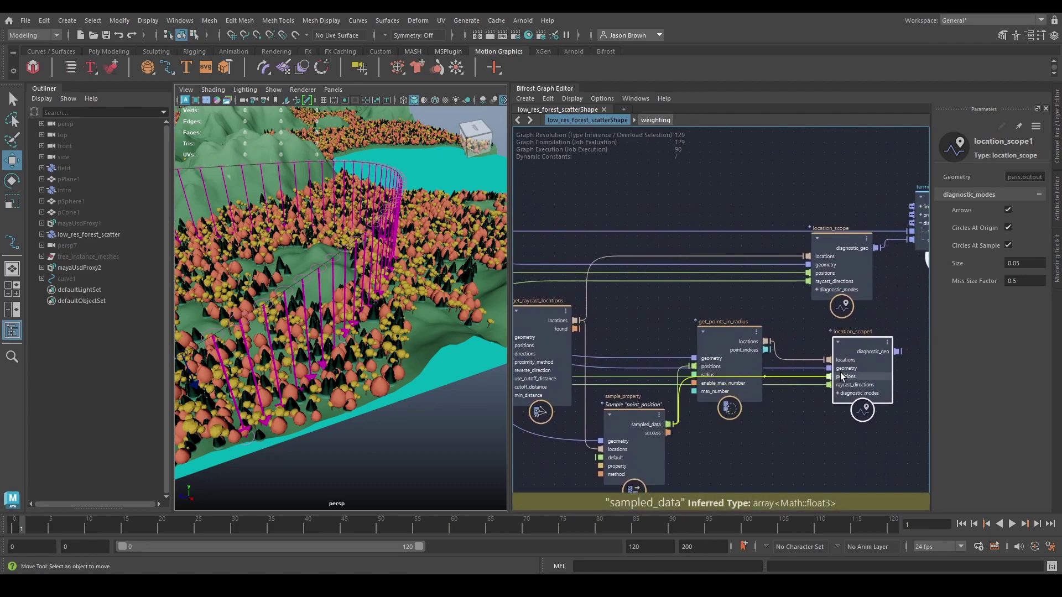
pyautogui.click(813, 381)
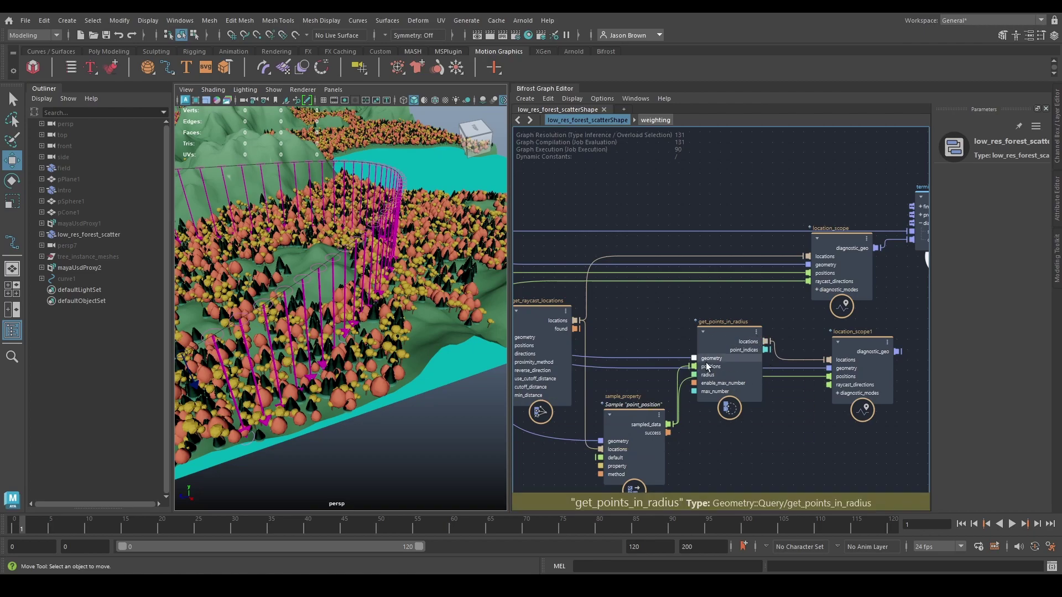
# Connect the duplicated scope's diagnostic_geo to terminal1's diagnostic_geo in place of the original and inspect the terrain.
pyautogui.moveTo(802, 434); pyautogui.dragTo(693, 462, button='middle')
pyautogui.moveTo(772, 389); pyautogui.dragTo(752, 389)
pyautogui.moveTo(851, 262); pyautogui.dragTo(881, 262)
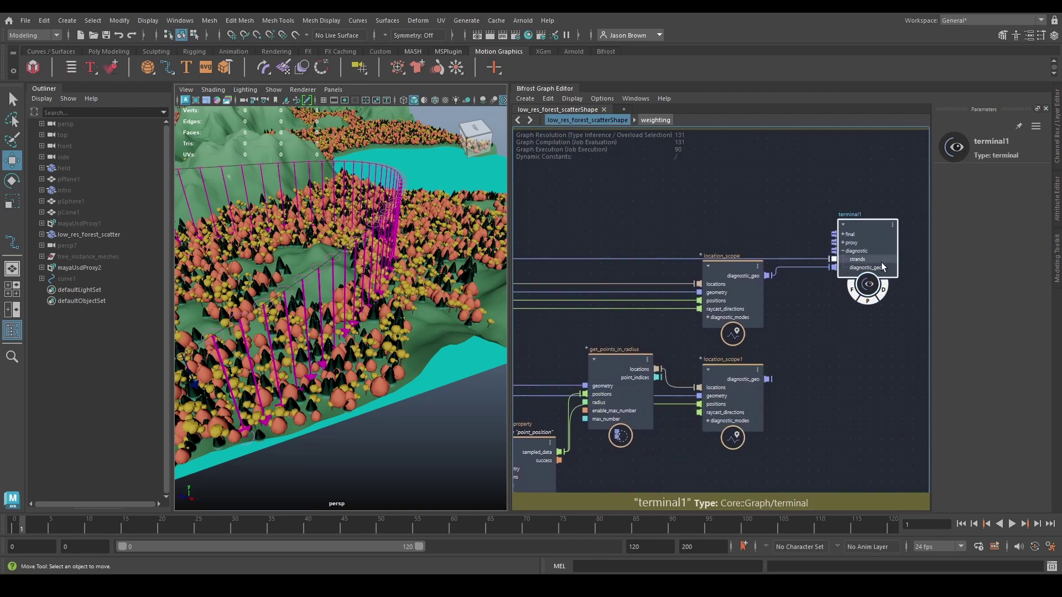
pyautogui.moveTo(768, 379); pyautogui.dragTo(844, 267)
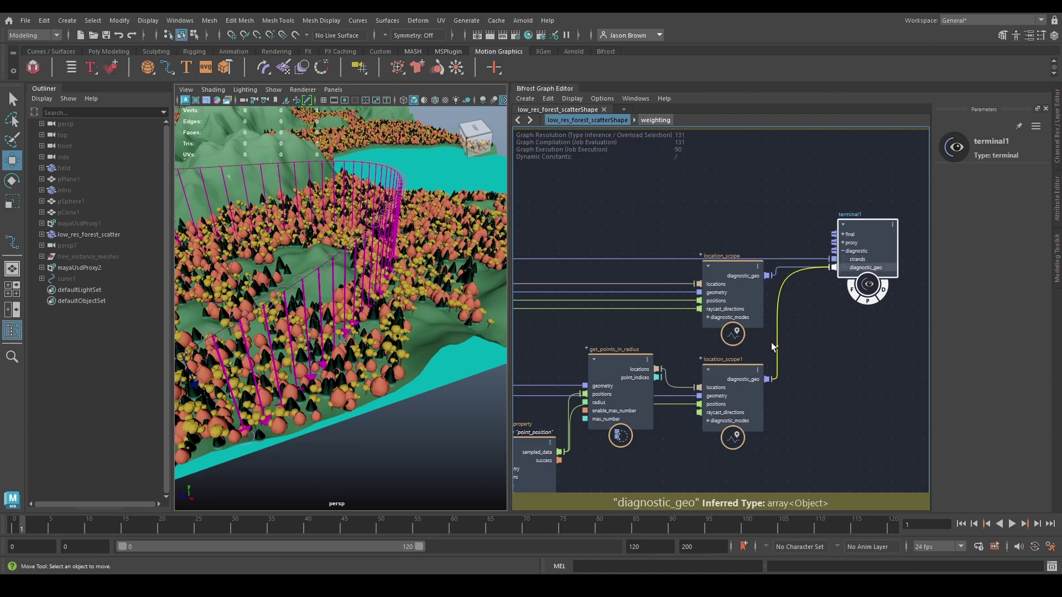
pyautogui.keyDown('alt'); pyautogui.moveTo(419, 321); pyautogui.dragTo(417, 345, button='middle'); pyautogui.keyUp('alt')
pyautogui.keyDown('alt'); pyautogui.moveTo(417, 345); pyautogui.dragTo(241, 378); pyautogui.keyUp('alt')
pyautogui.keyDown('alt'); pyautogui.moveTo(386, 405); pyautogui.dragTo(454, 401); pyautogui.keyUp('alt')
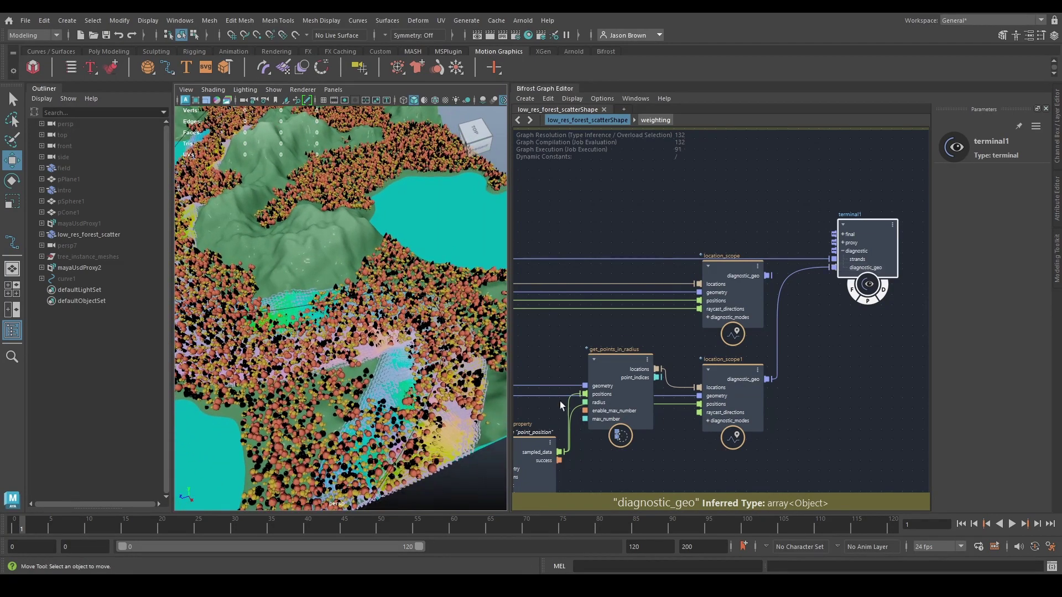
# Set the Radius of get_points_in_radius to 0.2.
pyautogui.click(596, 397)
pyautogui.moveTo(1018, 192); pyautogui.dragTo(1027, 201)
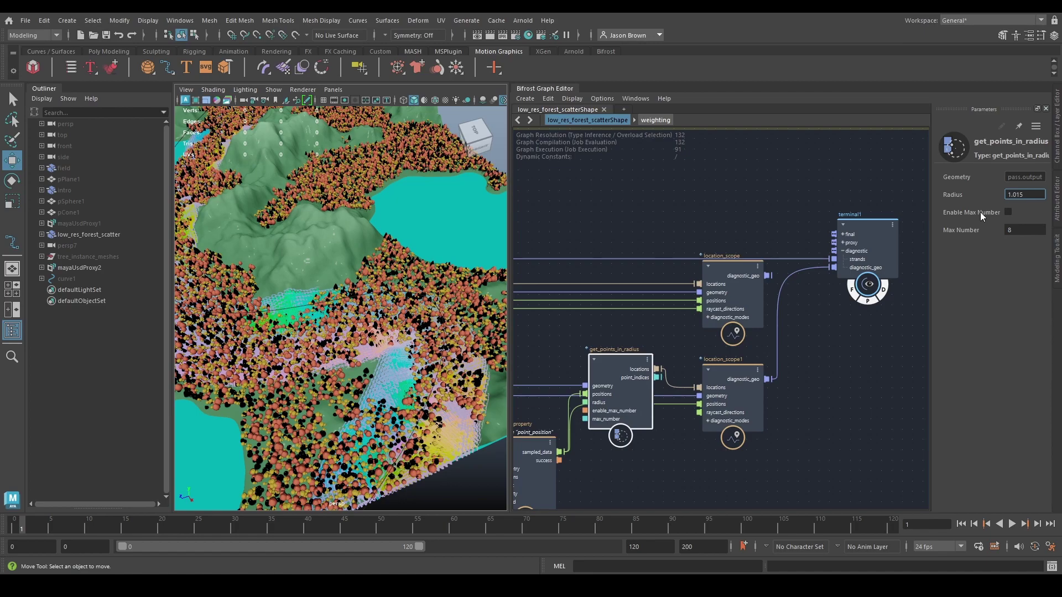
pyautogui.click(1019, 195)
pyautogui.press('Return')
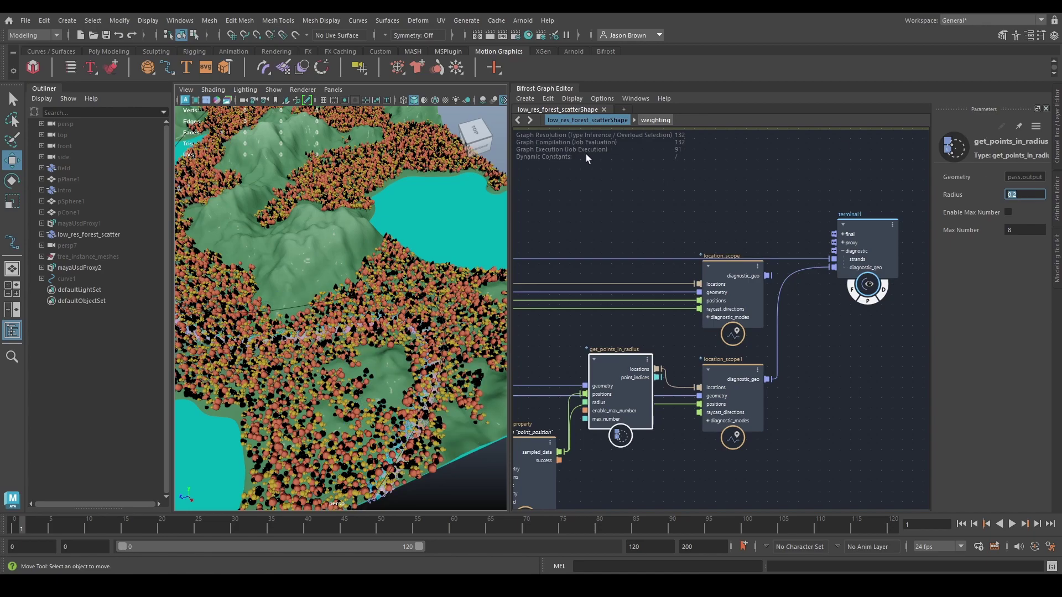
# Examine the nearby points displayed on the terrain along the road path from several angles.
pyautogui.keyDown('alt'); pyautogui.moveTo(473, 361); pyautogui.dragTo(367, 320, button='middle'); pyautogui.keyUp('alt')
pyautogui.scroll(5, 448, 332)
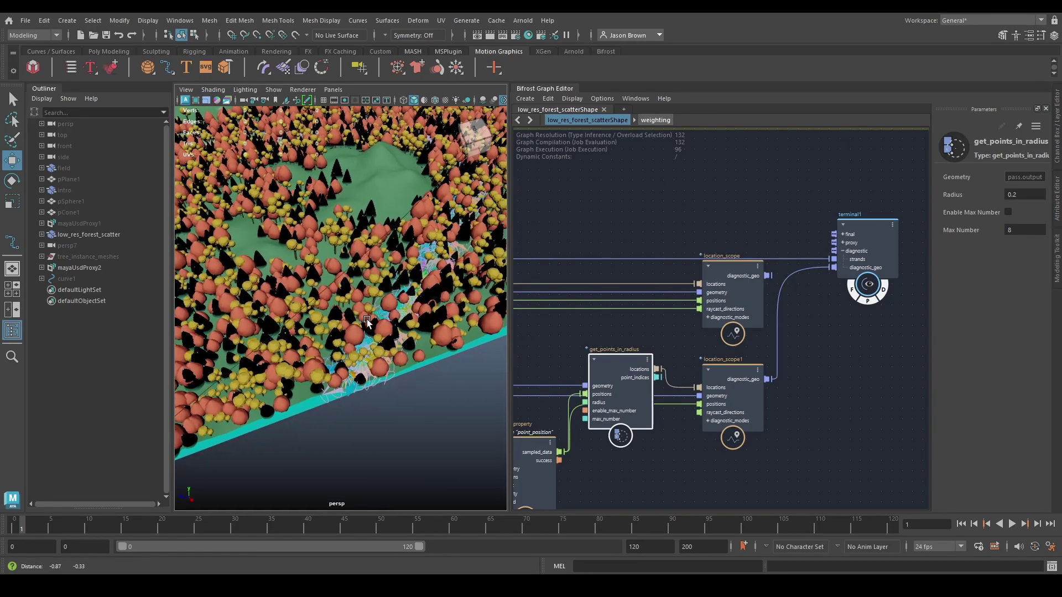
pyautogui.scroll(3, 367, 343)
pyautogui.keyDown('alt'); pyautogui.moveTo(417, 384); pyautogui.dragTo(394, 413); pyautogui.keyUp('alt')
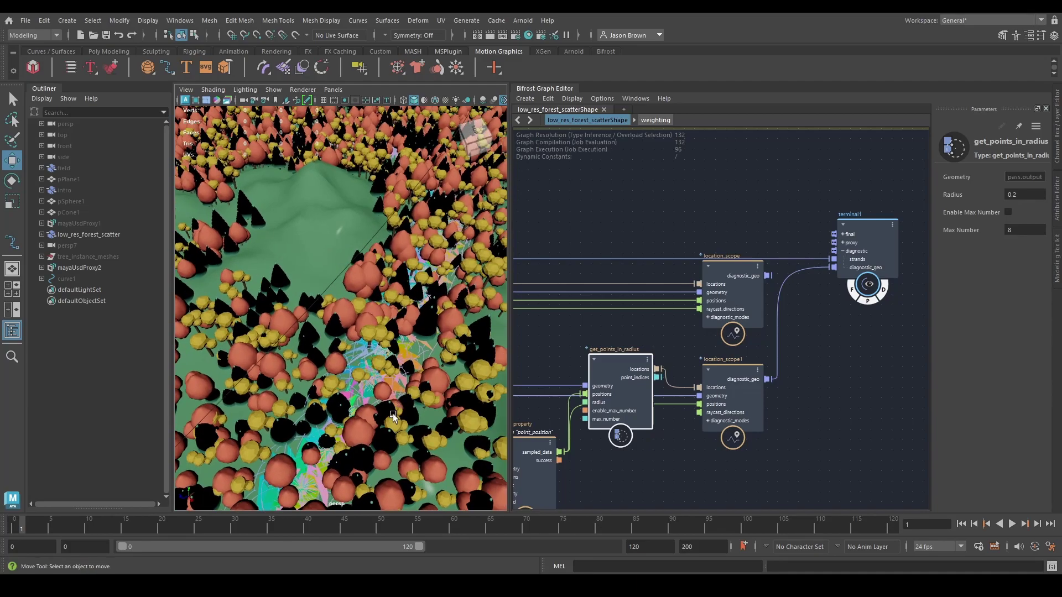
pyautogui.scroll(-4, 441, 308)
pyautogui.keyDown('alt'); pyautogui.moveTo(444, 299); pyautogui.dragTo(401, 360); pyautogui.keyUp('alt')
pyautogui.scroll(4, 401, 359)
pyautogui.keyDown('alt'); pyautogui.moveTo(400, 360); pyautogui.dragTo(366, 358, button='middle'); pyautogui.keyUp('alt')
# Disconnect the duplicated location_scope from terminal1's diagnostic_geo and move it below get_points_in_radius.
pyautogui.keyDown('alt'); pyautogui.moveTo(753, 444); pyautogui.dragTo(733, 419, button='middle'); pyautogui.keyUp('alt')
pyautogui.click(719, 376)
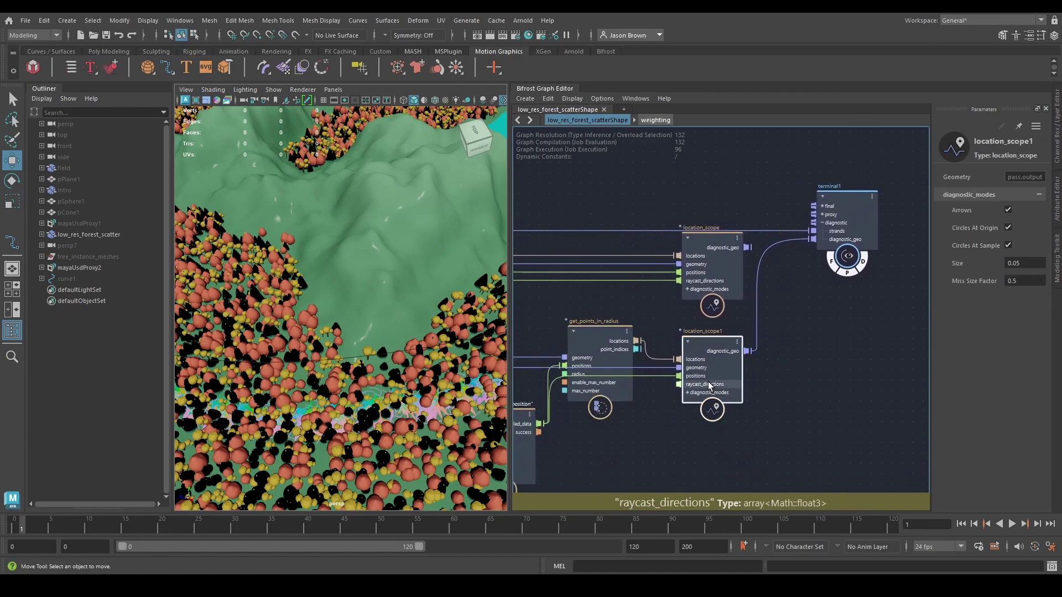
pyautogui.moveTo(803, 237); pyautogui.dragTo(744, 522)
pyautogui.scroll(-2, 768, 375)
# Move the weighting compound out of the SCATTER backdrop, leaving free space between its weights output and scatter_points.
pyautogui.moveTo(693, 420); pyautogui.dragTo(720, 451, button='middle')
pyautogui.moveTo(666, 220); pyautogui.dragTo(692, 356, button='middle')
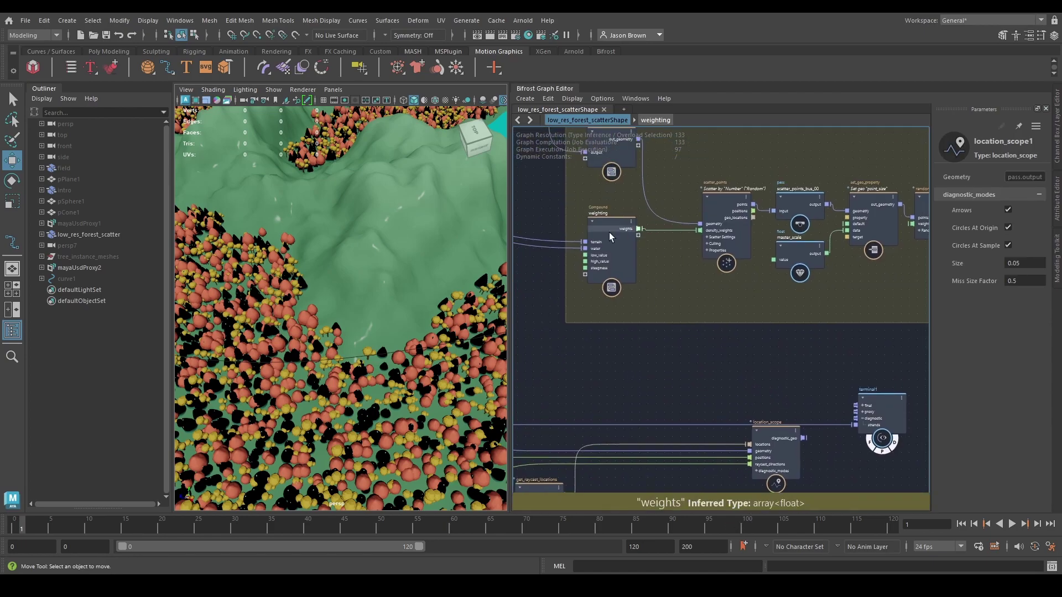
pyautogui.moveTo(638, 377); pyautogui.dragTo(797, 438, button='middle')
pyautogui.moveTo(665, 412); pyautogui.dragTo(784, 530, button='middle')
pyautogui.scroll(-3, 735, 400)
pyautogui.moveTo(682, 351); pyautogui.dragTo(701, 391, button='middle')
pyautogui.moveTo(605, 283); pyautogui.dragTo(753, 152)
pyautogui.moveTo(713, 247); pyautogui.dragTo(584, 249)
pyautogui.moveTo(861, 453); pyautogui.dragTo(631, 439)
pyautogui.keyDown('alt'); pyautogui.moveTo(673, 434); pyautogui.dragTo(727, 343, button='middle'); pyautogui.keyUp('alt')
pyautogui.scroll(3, 748, 381)
pyautogui.keyDown('alt'); pyautogui.moveTo(748, 382); pyautogui.dragTo(741, 360, button='middle'); pyautogui.keyUp('alt')
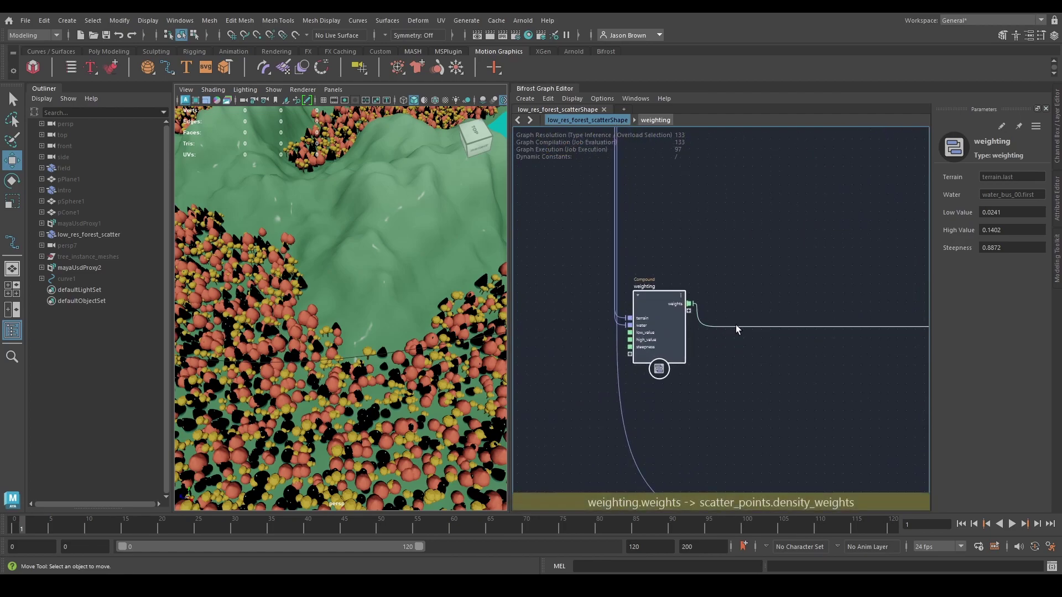
# Insert a set_in_array node between weighting's weights and scatter_points' density_weights, placing it inside the SCATTER backdrop.
pyautogui.scroll(-1, 753, 360)
pyautogui.keyDown('alt'); pyautogui.moveTo(787, 344); pyautogui.dragTo(654, 164, button='middle'); pyautogui.keyUp('alt')
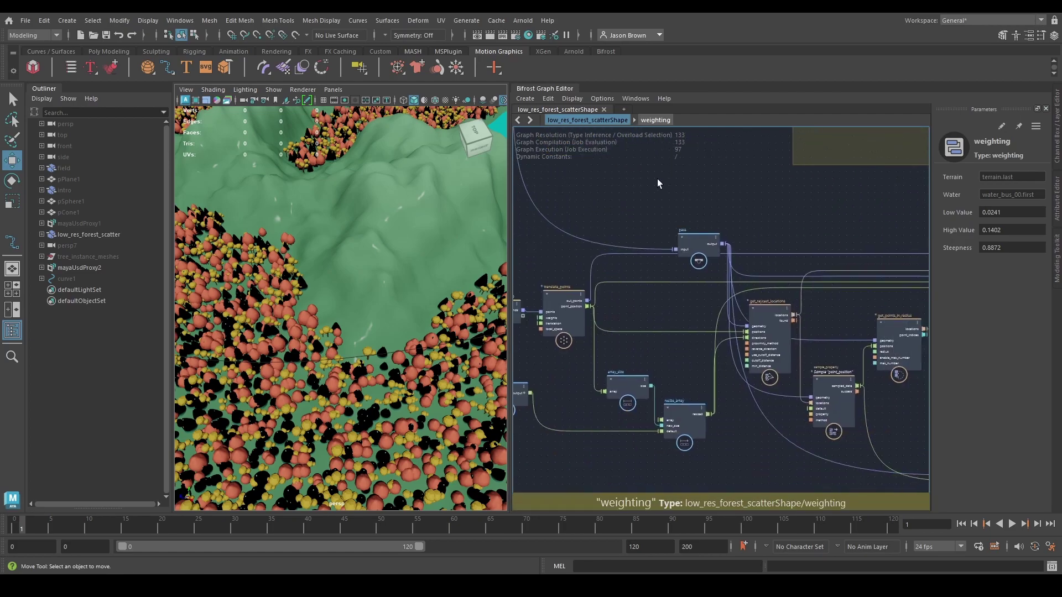
pyautogui.keyDown('alt'); pyautogui.moveTo(862, 410); pyautogui.dragTo(645, 317, button='middle'); pyautogui.keyUp('alt')
pyautogui.scroll(3, 698, 318)
pyautogui.keyDown('alt'); pyautogui.moveTo(728, 276); pyautogui.dragTo(735, 348, button='middle'); pyautogui.keyUp('alt')
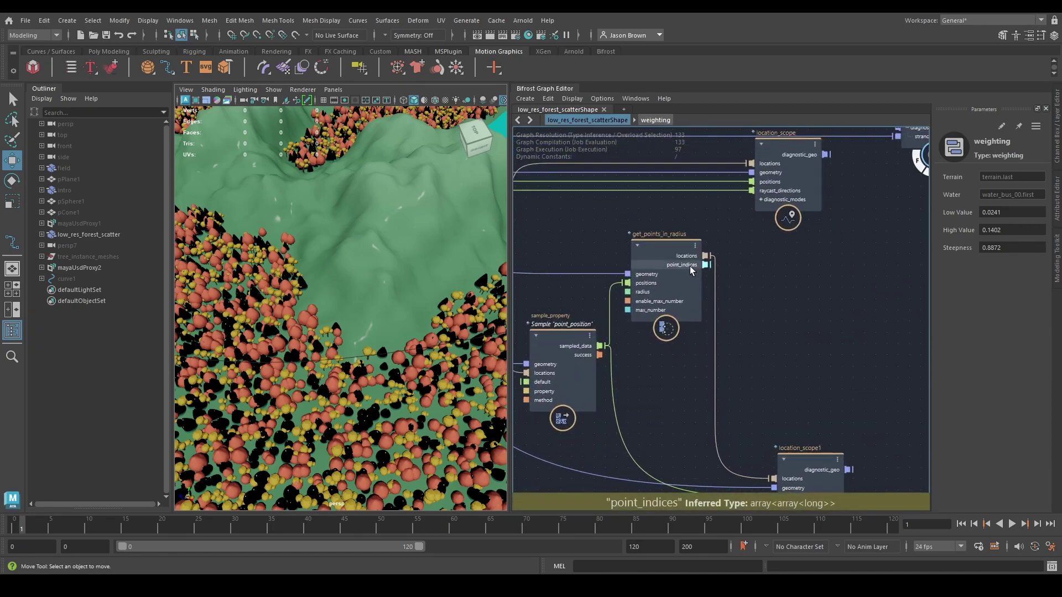
pyautogui.scroll(-2, 749, 285)
pyautogui.keyDown('alt'); pyautogui.moveTo(747, 298); pyautogui.dragTo(811, 476, button='middle'); pyautogui.keyUp('alt')
pyautogui.keyDown('alt'); pyautogui.moveTo(673, 238); pyautogui.dragTo(888, 418, button='middle'); pyautogui.keyUp('alt')
pyautogui.press('Tab')
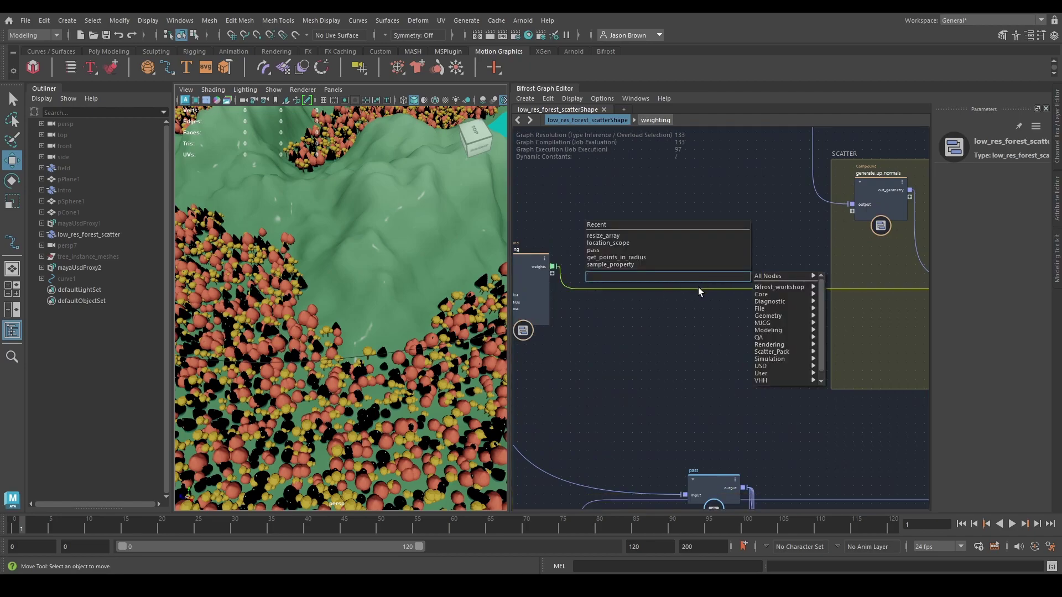
pyautogui.write('set_in')
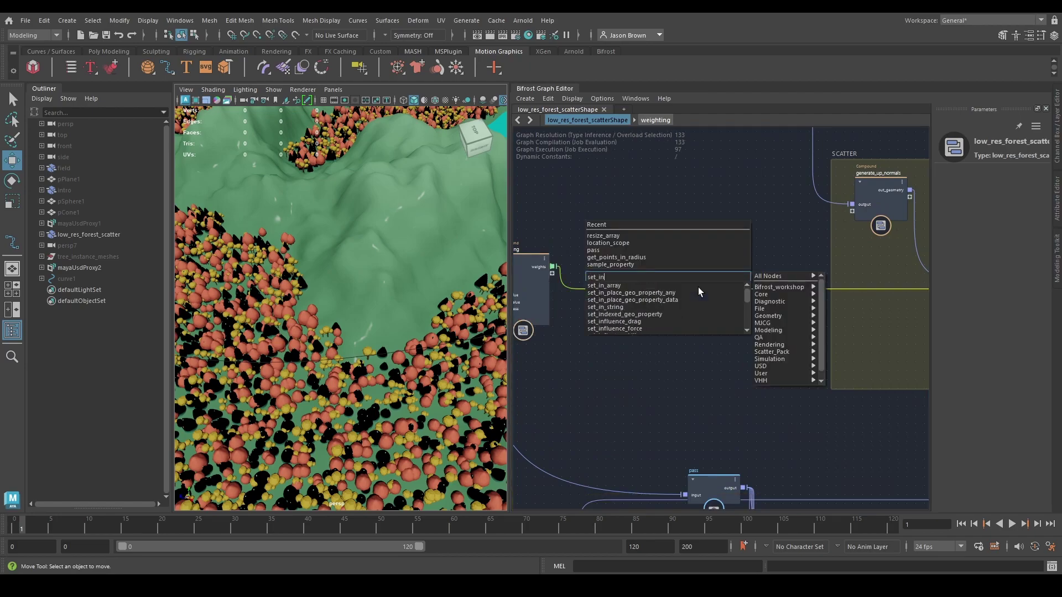
pyautogui.press('Down')
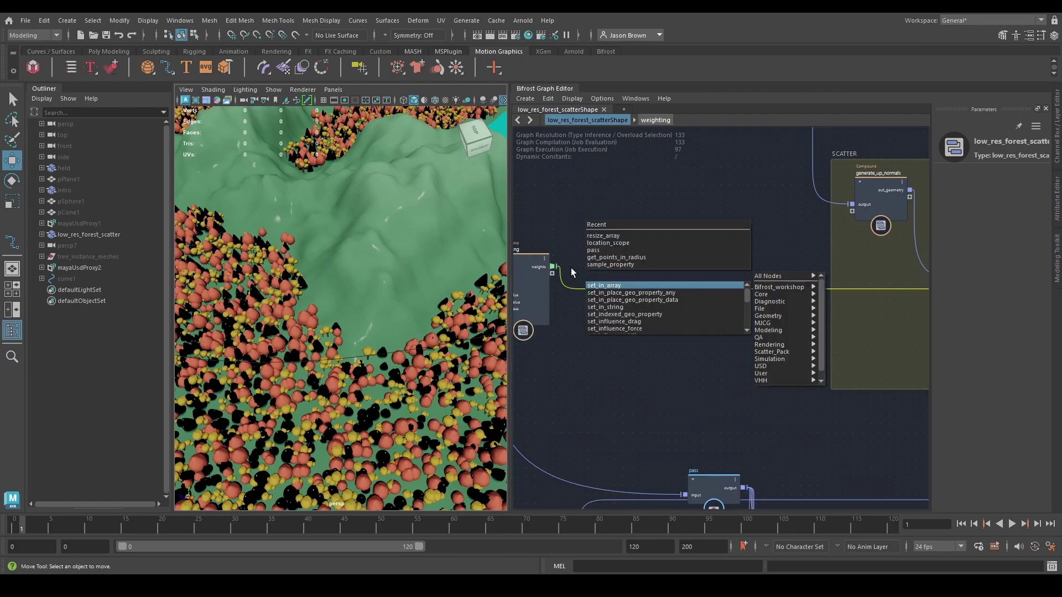
pyautogui.press('Return')
pyautogui.moveTo(746, 261); pyautogui.dragTo(680, 276, button='middle')
pyautogui.moveTo(645, 323); pyautogui.dragTo(822, 313)
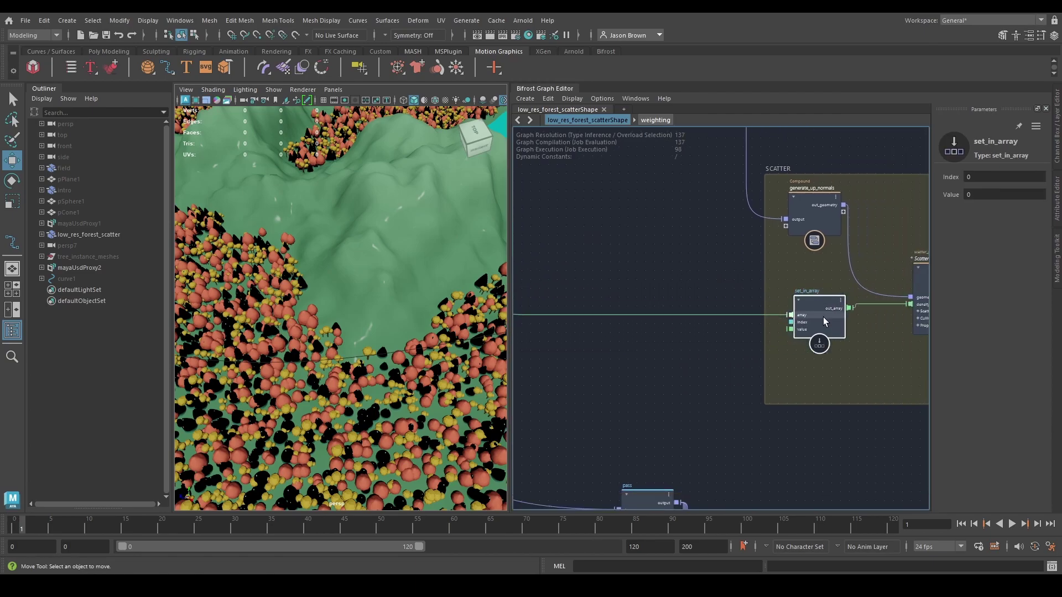
# Rename the set_in_array node to path_points and open its Value for editing.
pyautogui.doubleClick(805, 281)
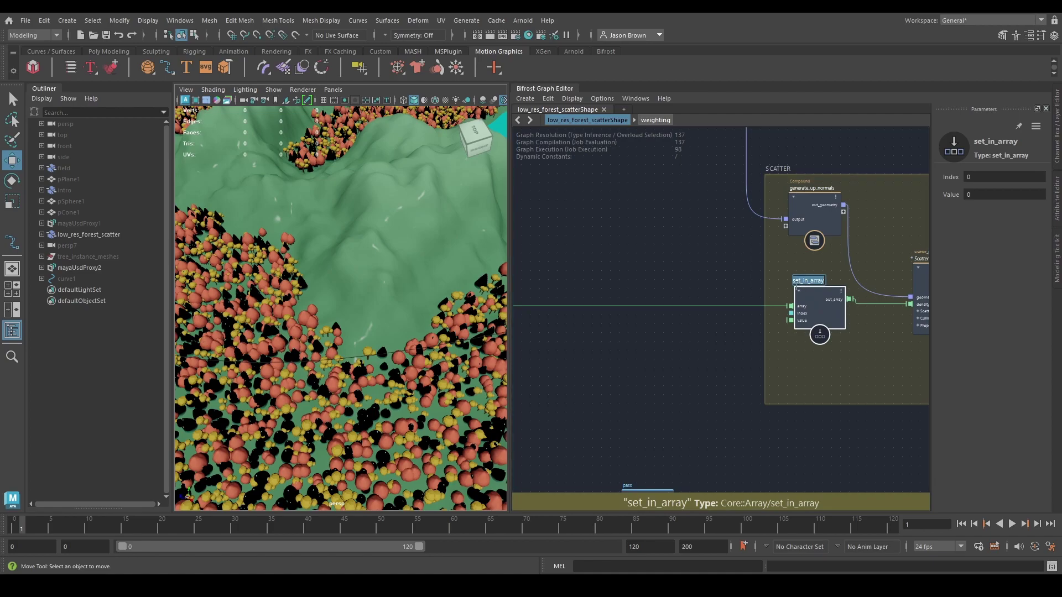
pyautogui.write('path_points')
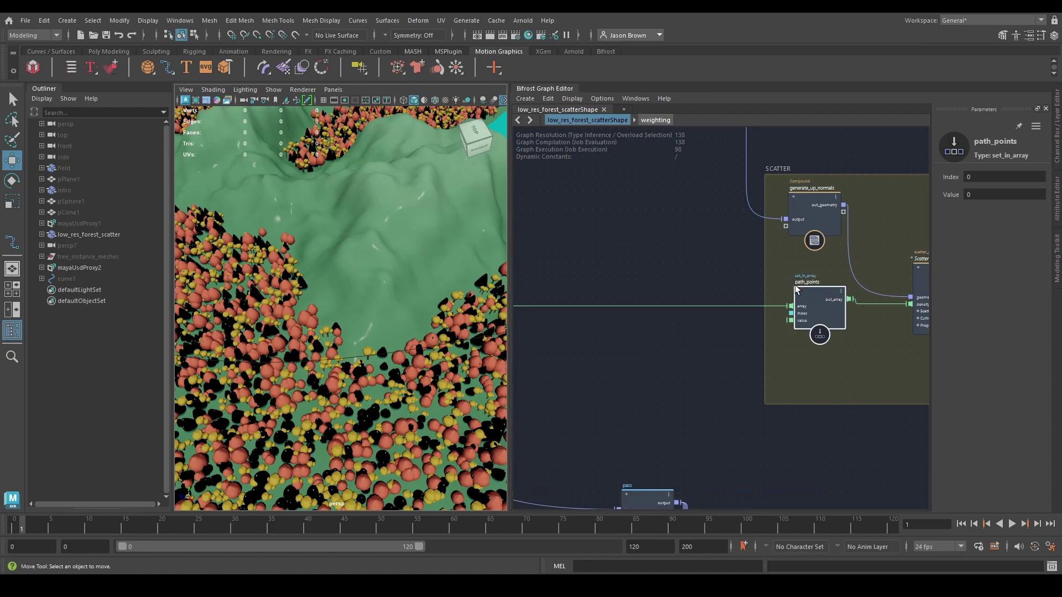
pyautogui.keyDown('alt'); pyautogui.moveTo(795, 286); pyautogui.dragTo(711, 204, button='middle'); pyautogui.keyUp('alt')
pyautogui.doubleClick(995, 196)
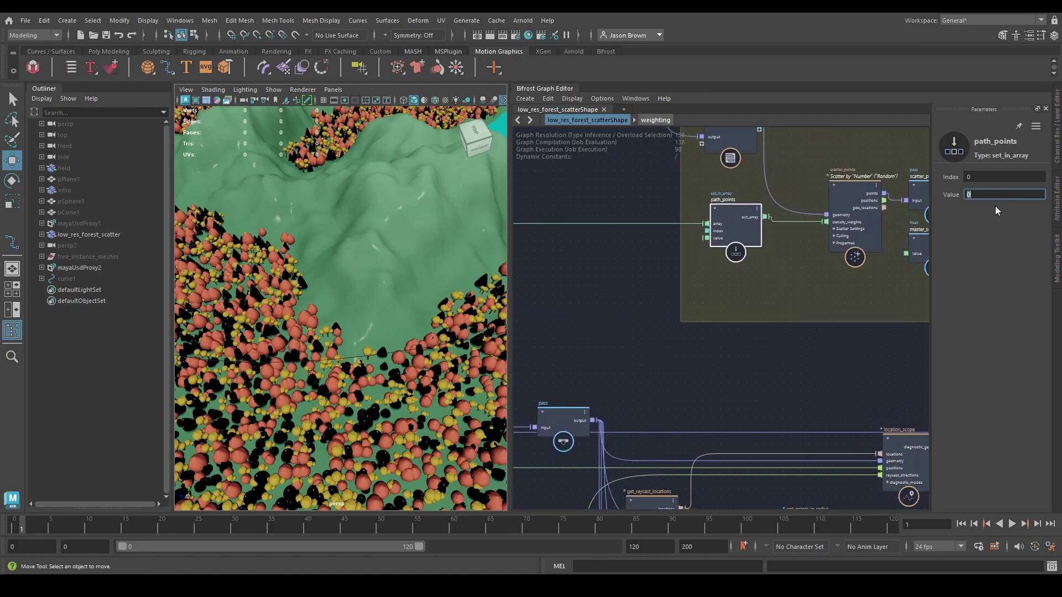
# Try to connect point_indices of get_points_in_radius directly to the index input of path_points.
pyautogui.keyDown('alt'); pyautogui.moveTo(729, 399); pyautogui.dragTo(753, 233, button='middle'); pyautogui.keyUp('alt')
pyautogui.scroll(-2, 830, 349)
pyautogui.keyDown('alt'); pyautogui.moveTo(833, 351); pyautogui.dragTo(752, 416, button='middle'); pyautogui.keyUp('alt')
pyautogui.moveTo(770, 406); pyautogui.dragTo(667, 269)
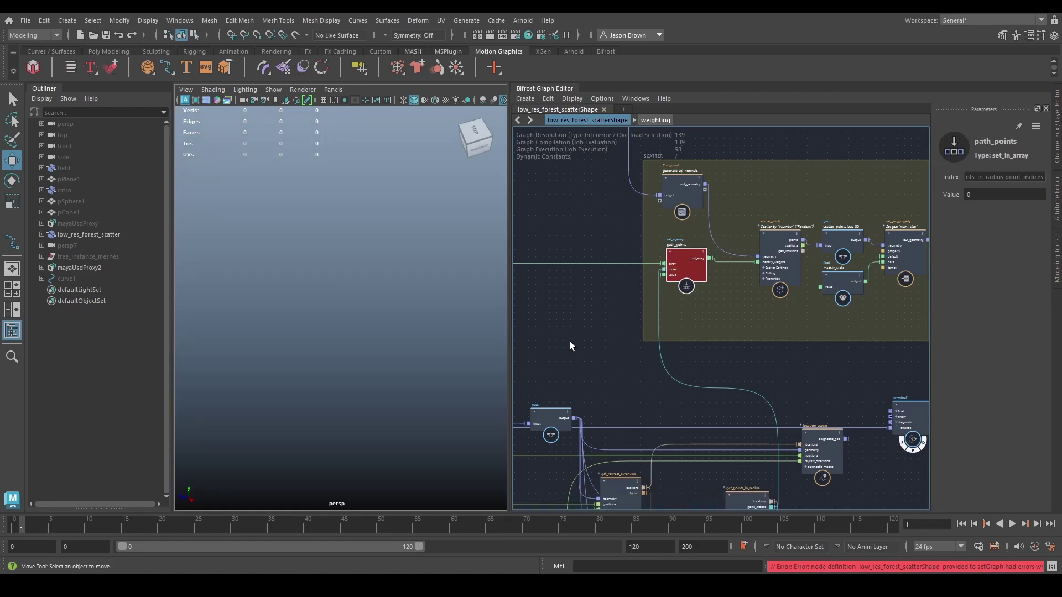
# Examine the inferred type of get_points_in_radius's point_indices output and the nodes feeding it.
pyautogui.keyDown('alt'); pyautogui.moveTo(714, 241); pyautogui.dragTo(673, 73, button='middle'); pyautogui.keyUp('alt')
pyautogui.scroll(4, 707, 306)
pyautogui.keyDown('alt'); pyautogui.moveTo(768, 350); pyautogui.dragTo(751, 325, button='middle'); pyautogui.keyUp('alt')
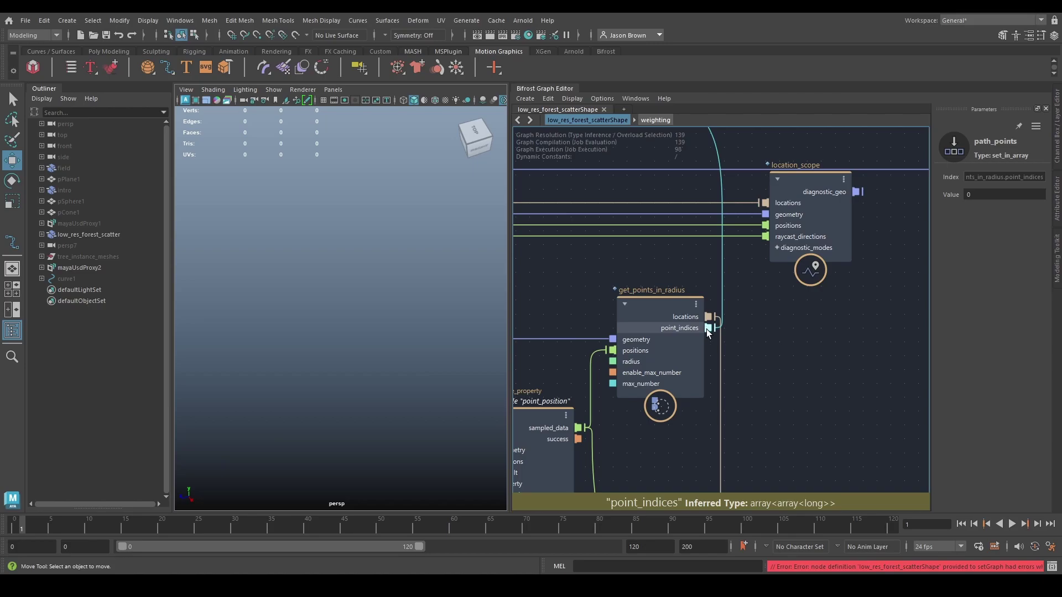
pyautogui.scroll(-2, 772, 387)
pyautogui.scroll(-2, 771, 387)
pyautogui.moveTo(754, 337); pyautogui.dragTo(850, 334, button='middle')
pyautogui.scroll(-2, 780, 361)
pyautogui.moveTo(713, 360); pyautogui.dragTo(800, 365, button='middle')
# Move get_raycast_locations slightly away from sample_property and disconnect point_indices from path_points' index input.
pyautogui.scroll(1, 784, 360)
pyautogui.scroll(3, 735, 337)
pyautogui.click(742, 265)
pyautogui.moveTo(742, 266); pyautogui.dragTo(582, 257)
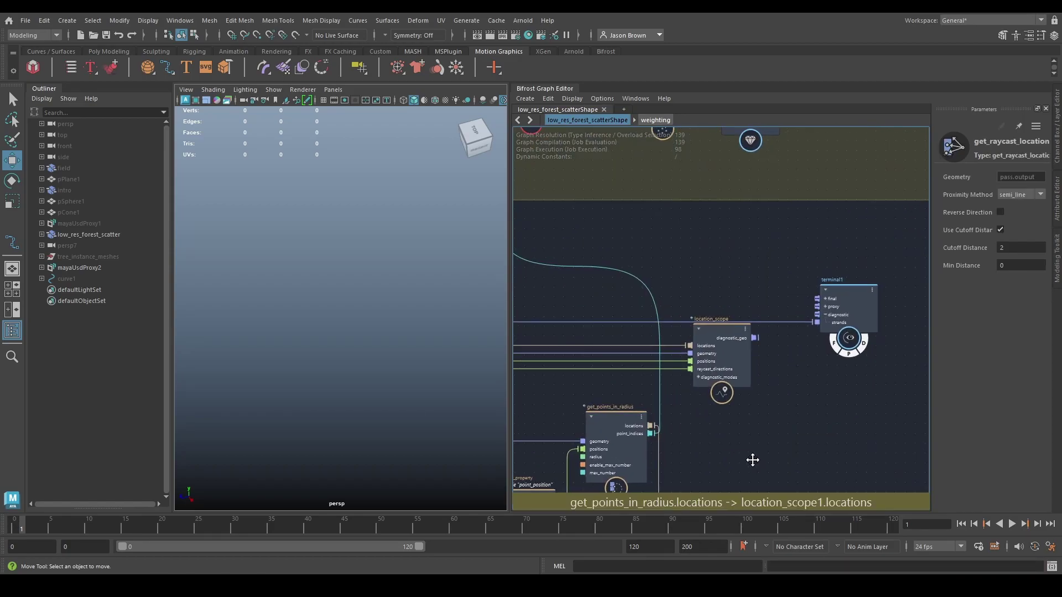
pyautogui.scroll(-3, 735, 426)
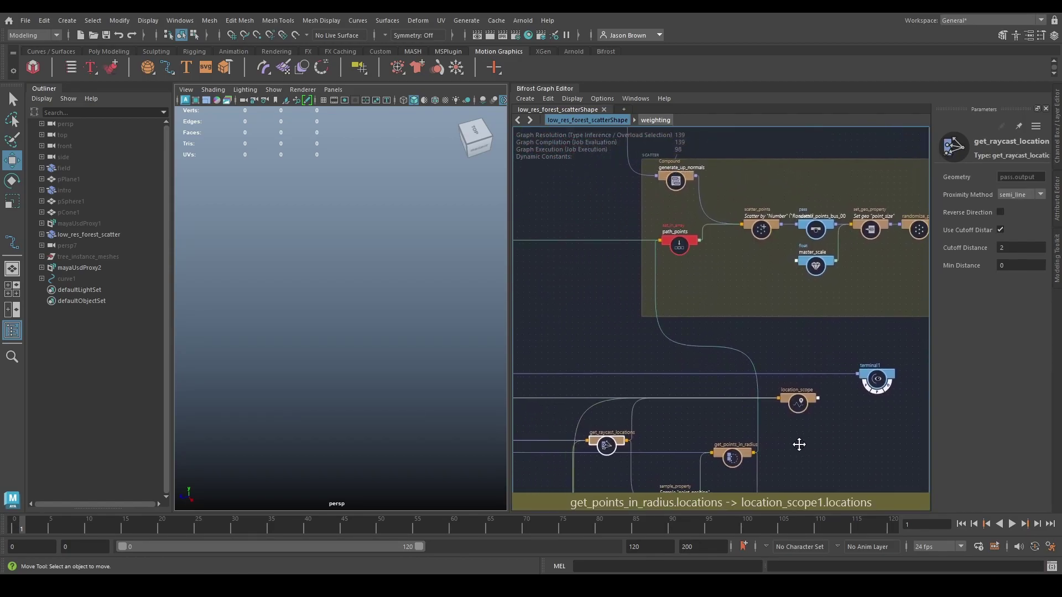
pyautogui.keyDown('ctrl'); pyautogui.keyDown('alt'); pyautogui.keyDown('shift'); pyautogui.moveTo(710, 297); pyautogui.dragTo(696, 327); pyautogui.keyUp('shift'); pyautogui.keyUp('alt'); pyautogui.keyUp('ctrl')
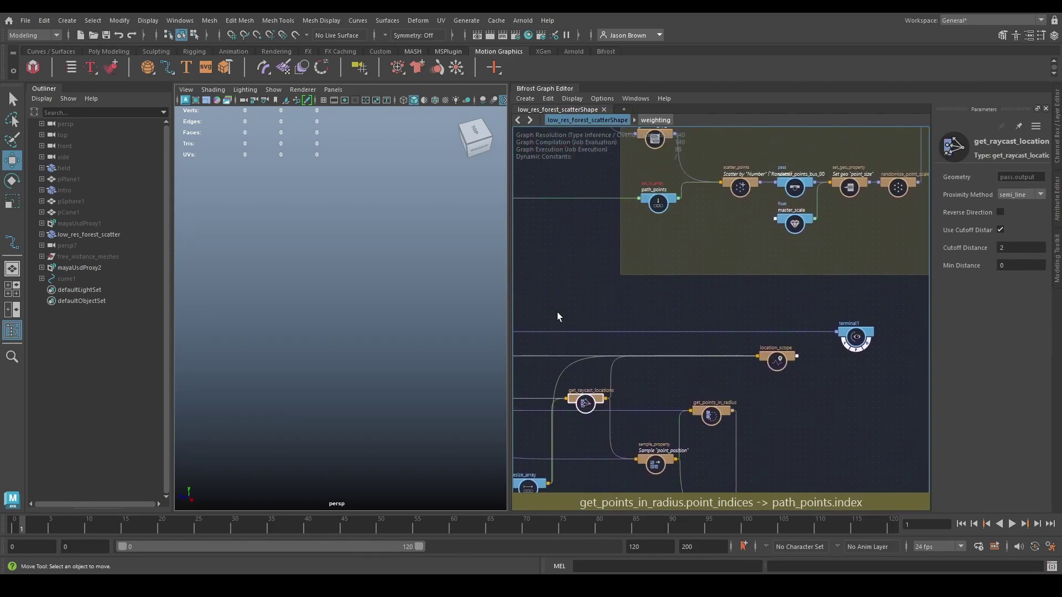
# Add a flatten_nested_array node fed by get_points_in_radius's point_indices and place it beside that node.
pyautogui.keyDown('alt'); pyautogui.moveTo(804, 403); pyautogui.dragTo(788, 321, button='middle'); pyautogui.keyUp('alt')
pyautogui.scroll(3, 730, 359)
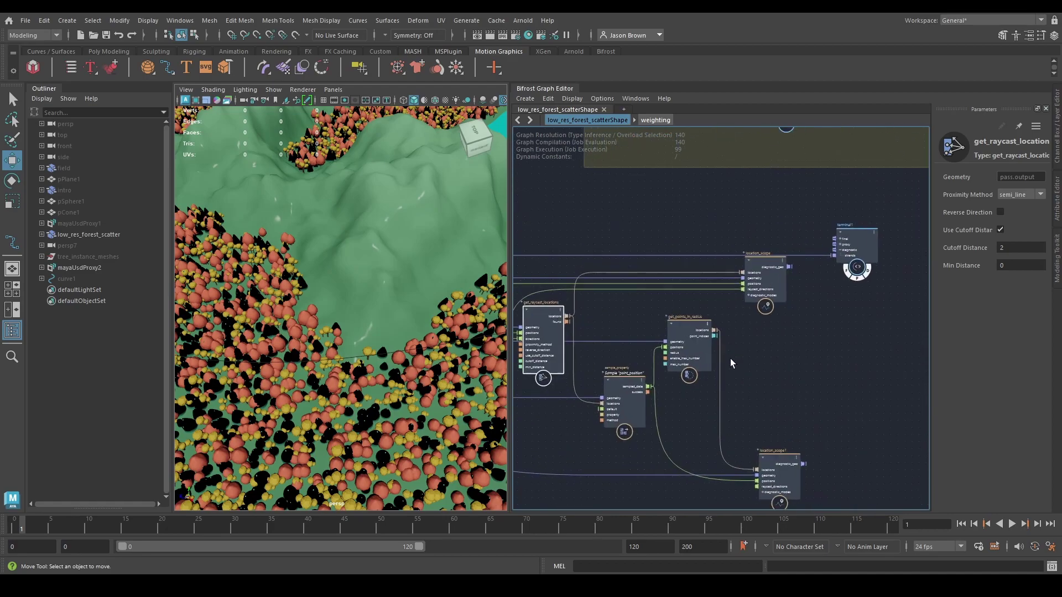
pyautogui.keyDown('alt'); pyautogui.moveTo(767, 358); pyautogui.dragTo(718, 366, button='middle'); pyautogui.keyUp('alt')
pyautogui.moveTo(660, 337); pyautogui.dragTo(716, 340)
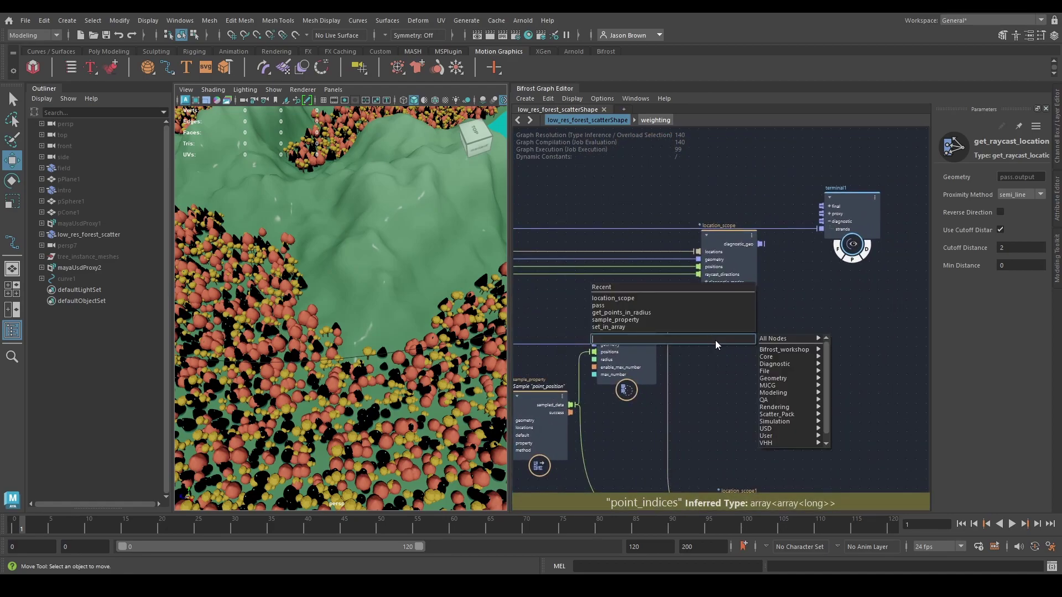
pyautogui.write('flatten')
pyautogui.press('Down')
pyautogui.press('Down')
pyautogui.press('Down')
pyautogui.press('Down')
pyautogui.press('Return')
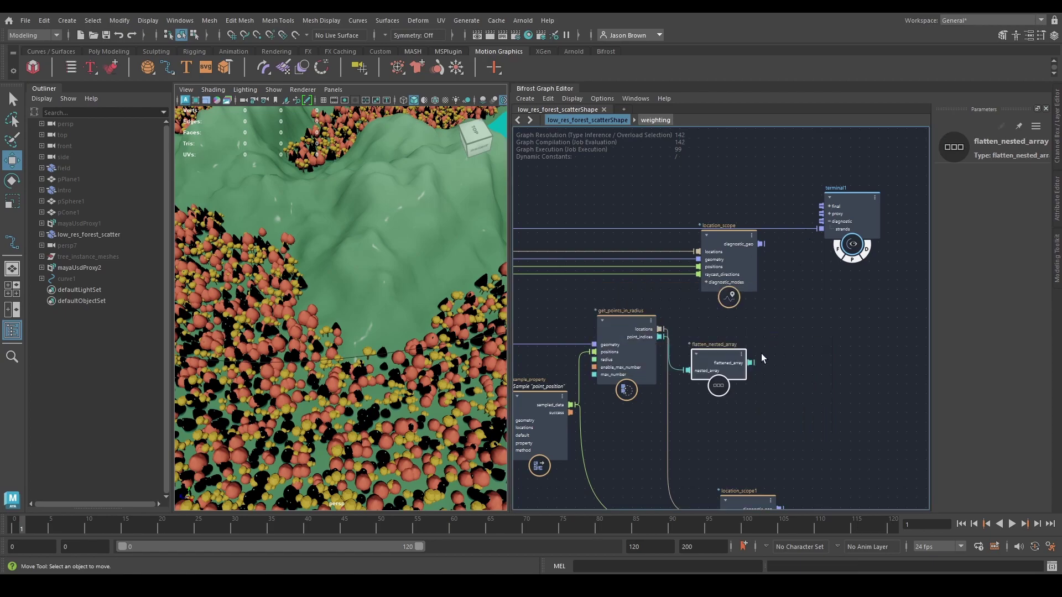
pyautogui.moveTo(731, 359); pyautogui.dragTo(740, 366)
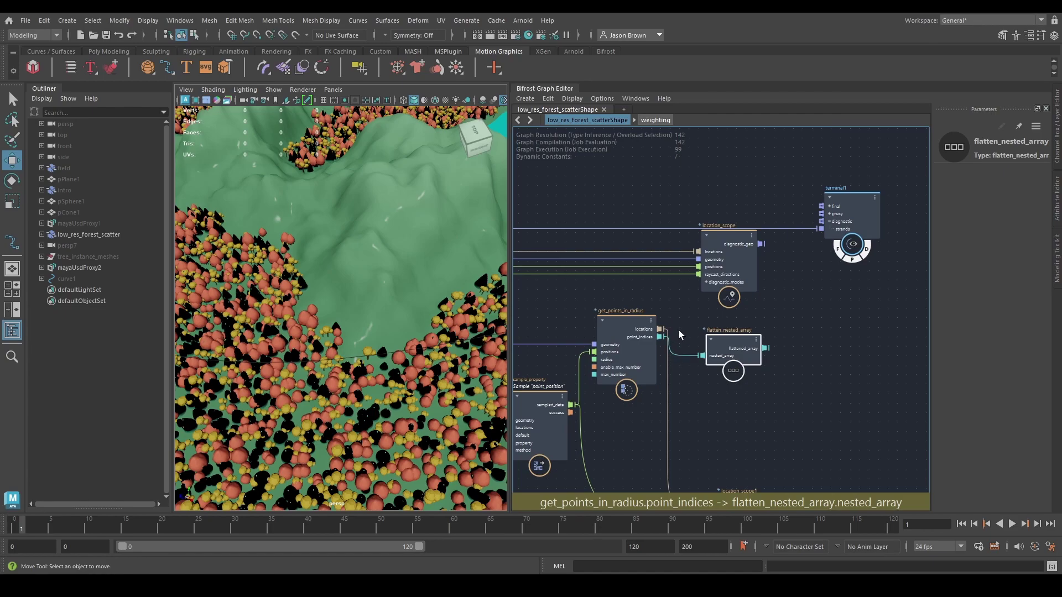
# Add a sort_array_and_remove_duplicates node beside flatten_nested_array and feed flattened_array into its array input.
pyautogui.scroll(3, 661, 354)
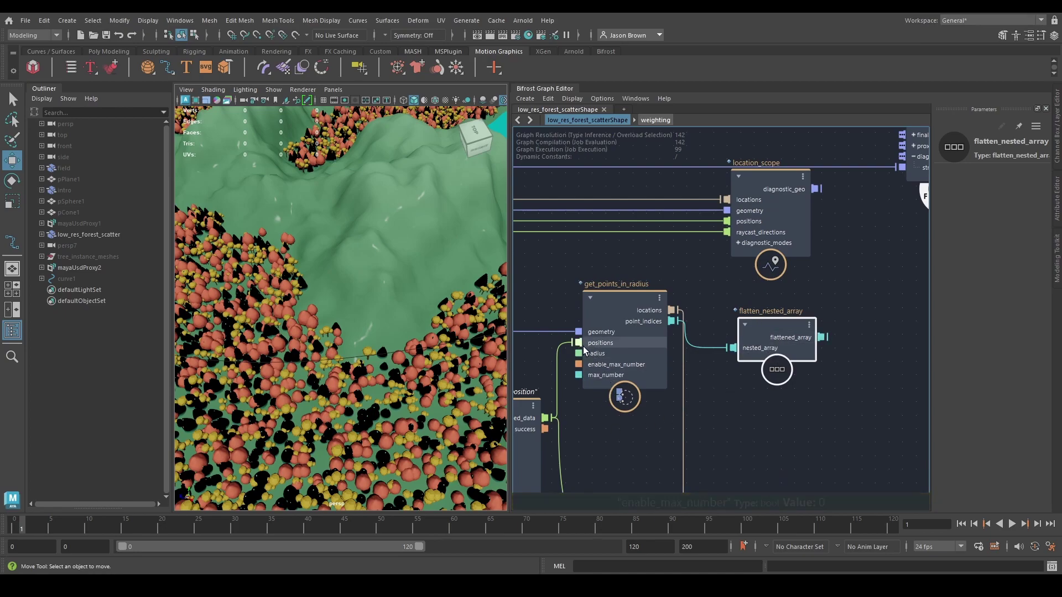
pyautogui.keyDown('alt'); pyautogui.moveTo(753, 369); pyautogui.dragTo(670, 380, button='middle'); pyautogui.keyUp('alt')
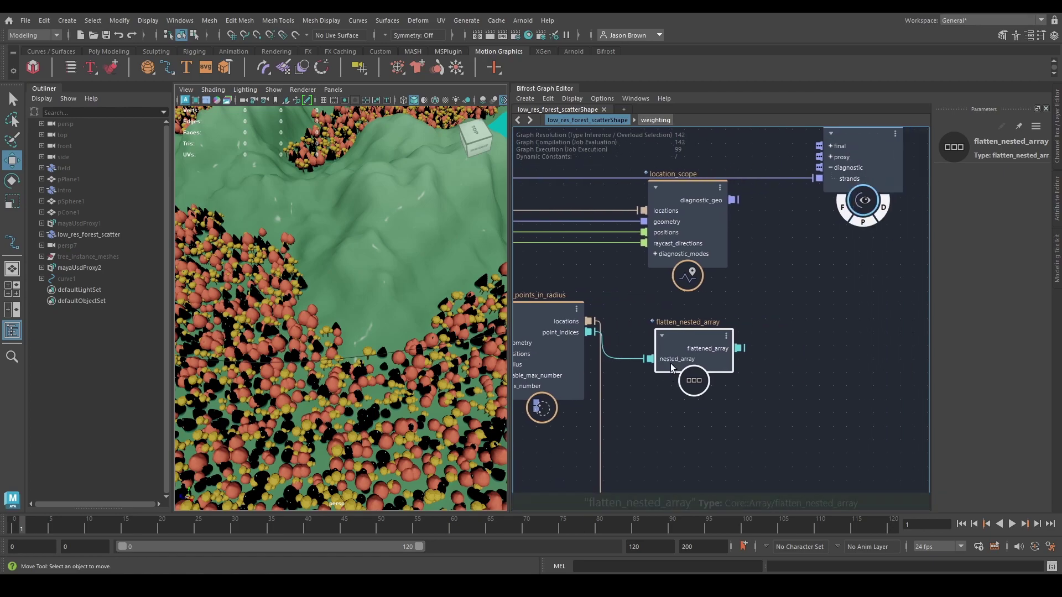
pyautogui.moveTo(673, 365); pyautogui.dragTo(659, 379)
pyautogui.press('Tab')
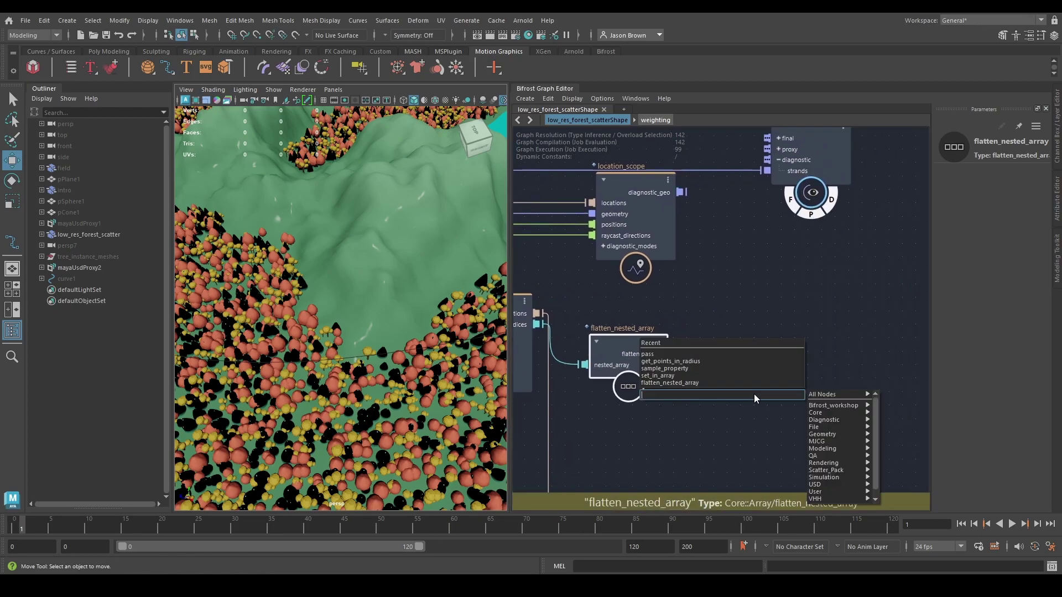
pyautogui.write('sort')
pyautogui.press('Down')
pyautogui.press('Down')
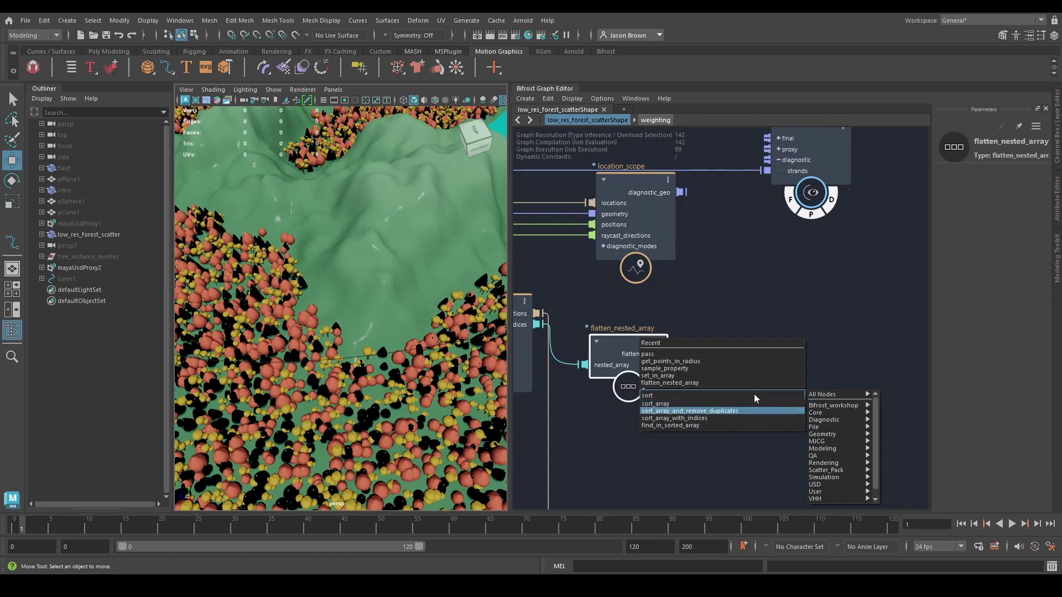
pyautogui.press('Return')
pyautogui.moveTo(794, 445); pyautogui.dragTo(773, 371)
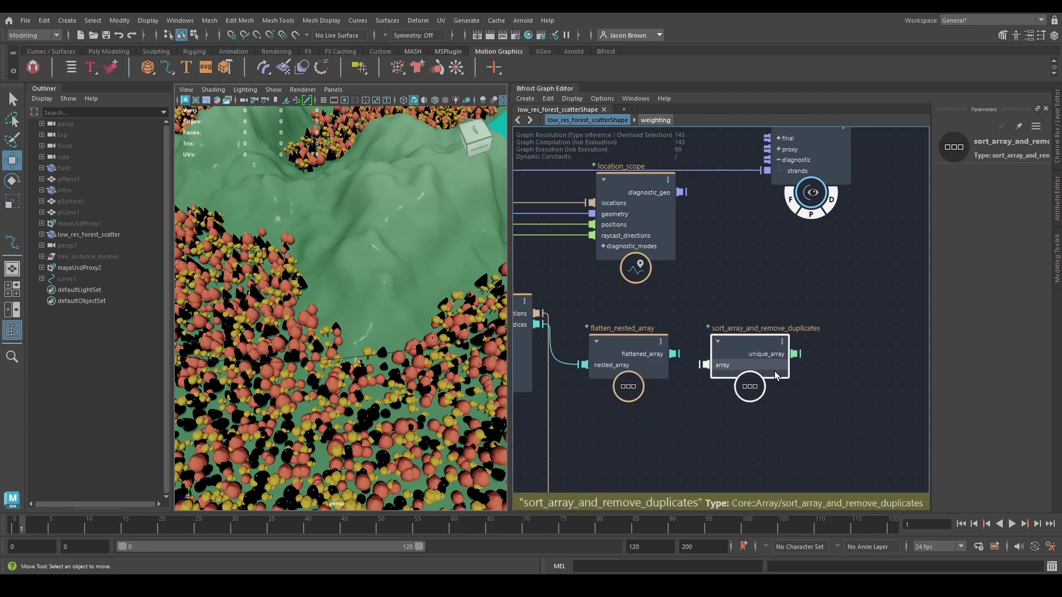
pyautogui.moveTo(673, 354); pyautogui.dragTo(716, 367)
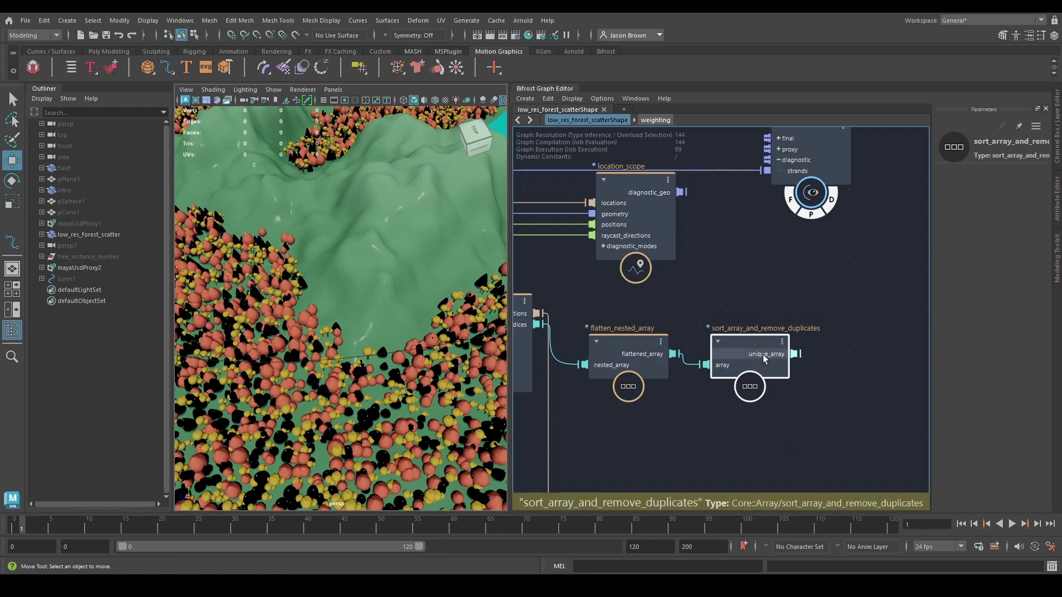
# Try feeding unique_array into the array input of path_points, inspect the scattered trees, and undo the connection.
pyautogui.keyDown('alt'); pyautogui.moveTo(753, 292); pyautogui.dragTo(944, 526, button='middle'); pyautogui.keyUp('alt')
pyautogui.keyDown('alt'); pyautogui.moveTo(689, 340); pyautogui.dragTo(963, 399, button='middle'); pyautogui.keyUp('alt')
pyautogui.keyDown('alt'); pyautogui.moveTo(734, 294); pyautogui.dragTo(696, 395, button='middle'); pyautogui.keyUp('alt')
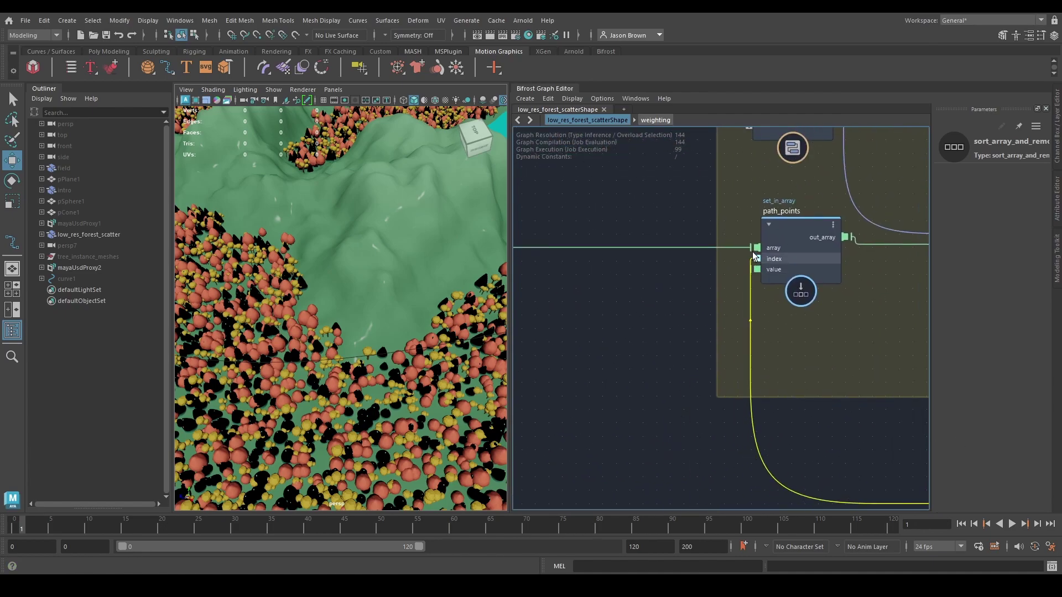
pyautogui.moveTo(756, 256); pyautogui.dragTo(757, 259)
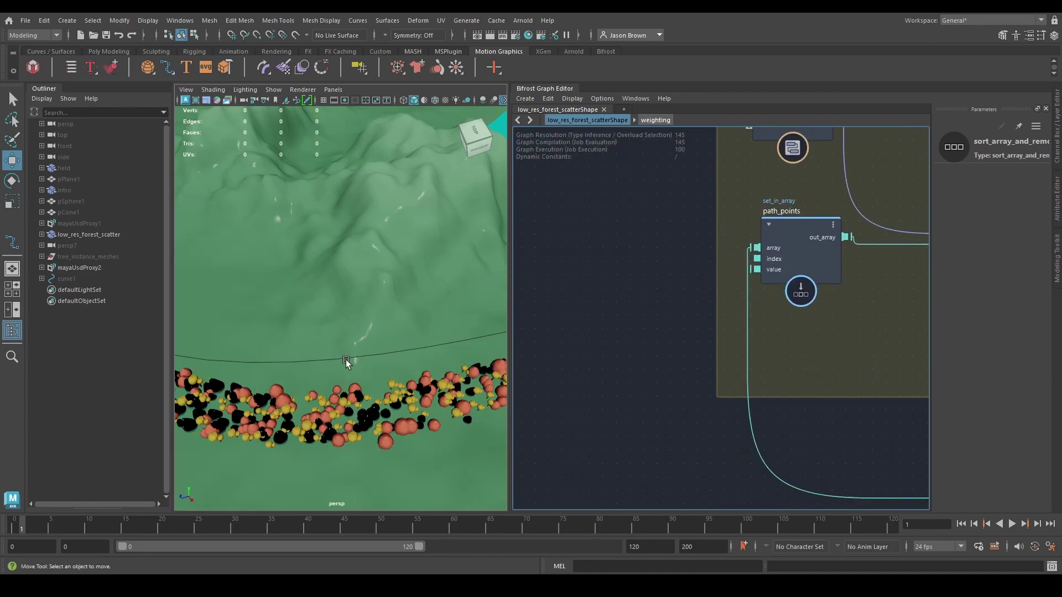
pyautogui.scroll(-10, 354, 363)
pyautogui.scroll(2, 367, 372)
pyautogui.moveTo(386, 366)
pyautogui.keyDown('alt'); pyautogui.mouseDown()
pyautogui.moveTo(327, 340)
pyautogui.moveTo(353, 323)
pyautogui.moveTo(414, 327)
pyautogui.moveTo(416, 343)
pyautogui.moveTo(375, 353)
pyautogui.moveTo(376, 376)
pyautogui.moveTo(386, 347)
pyautogui.mouseUp(); pyautogui.keyUp('alt')
pyautogui.keyDown('alt'); pyautogui.moveTo(596, 431); pyautogui.dragTo(531, 447, button='middle'); pyautogui.keyUp('alt')
pyautogui.keyDown('alt'); pyautogui.moveTo(748, 362); pyautogui.dragTo(708, 361, button='middle'); pyautogui.keyUp('alt')
pyautogui.hotkey('ctrl', 'z')
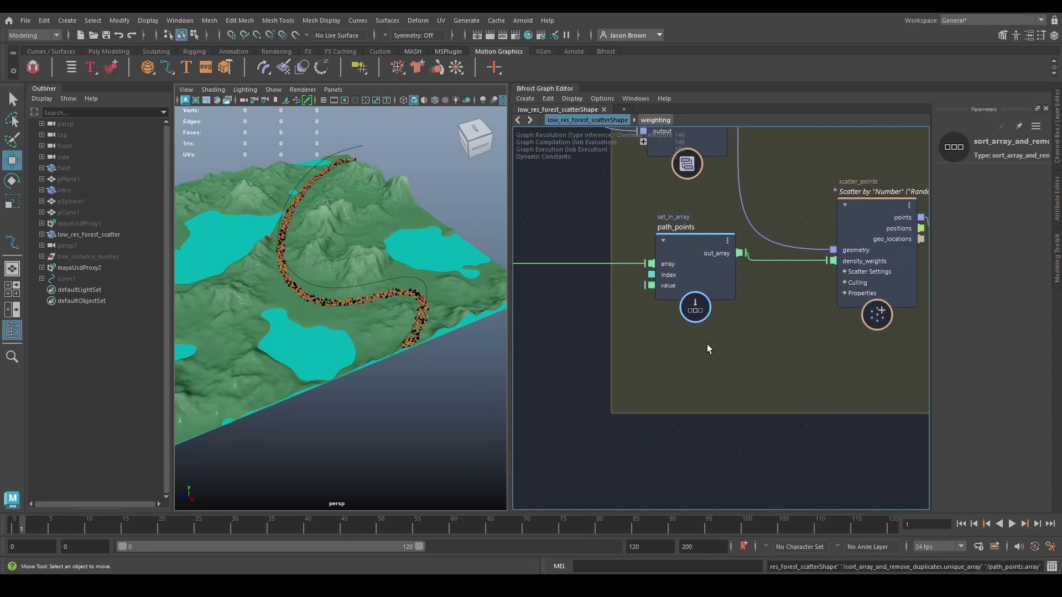
# Connect unique_array of sort_array_and_remove_duplicates to path_points' index input and inspect the scatter along the road.
pyautogui.scroll(-2, 707, 345)
pyautogui.keyDown('alt'); pyautogui.moveTo(731, 397); pyautogui.dragTo(712, 285, button='middle'); pyautogui.keyUp('alt')
pyautogui.keyDown('alt'); pyautogui.moveTo(808, 347); pyautogui.dragTo(620, 350, button='middle'); pyautogui.keyUp('alt')
pyautogui.scroll(-5, 698, 233)
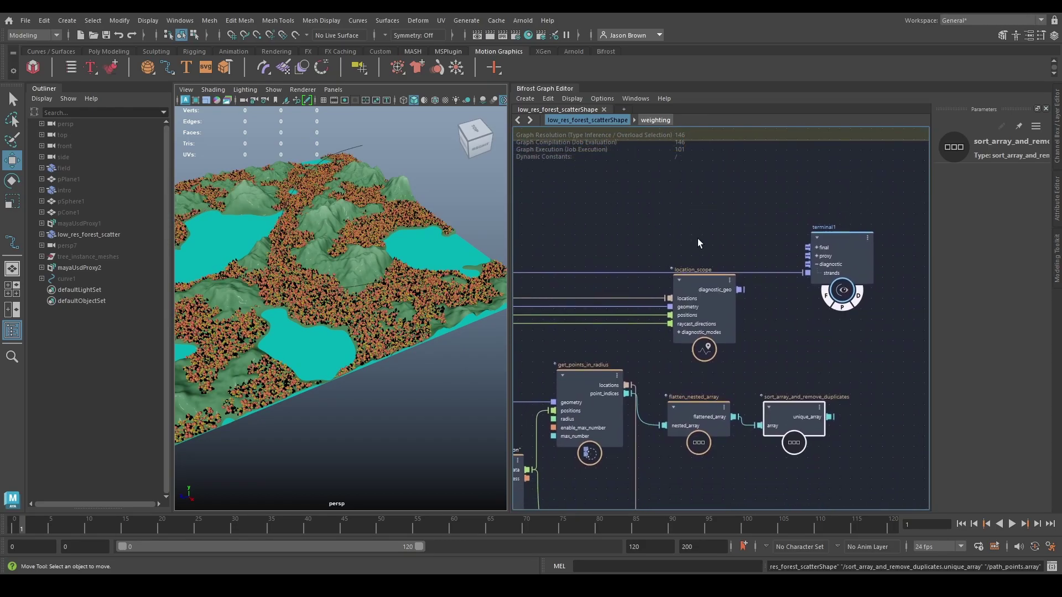
pyautogui.moveTo(829, 418); pyautogui.dragTo(653, 297)
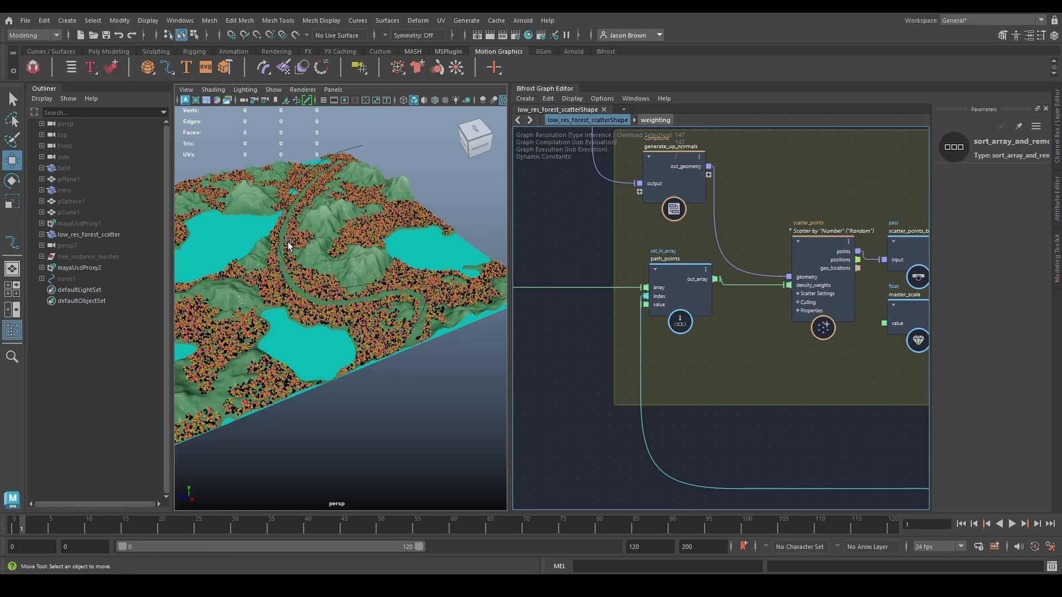
pyautogui.keyDown('alt'); pyautogui.moveTo(326, 227); pyautogui.dragTo(357, 246); pyautogui.keyUp('alt')
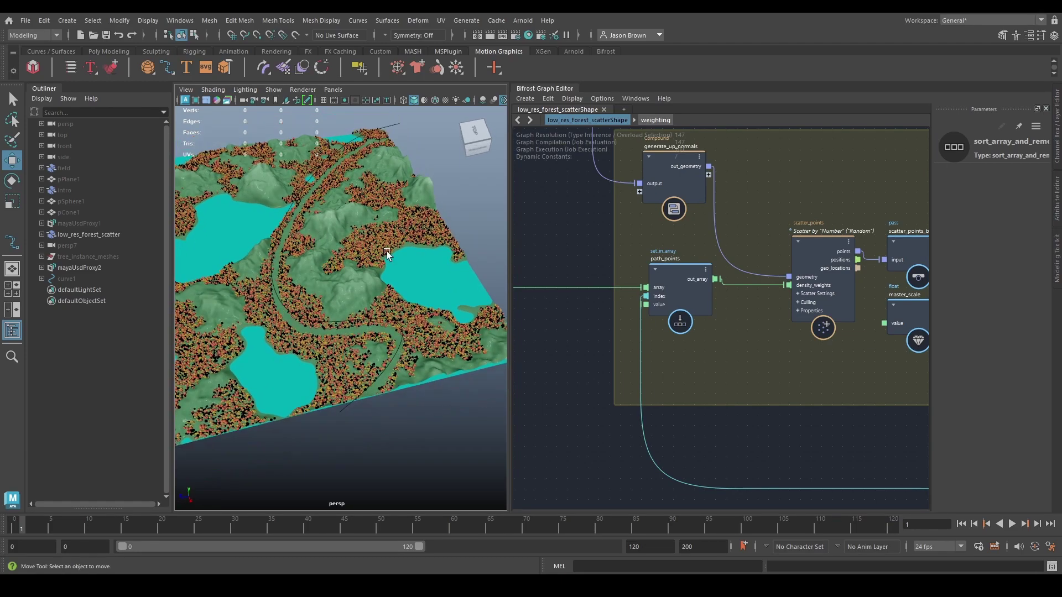
pyautogui.moveTo(626, 471); pyautogui.dragTo(684, 444)
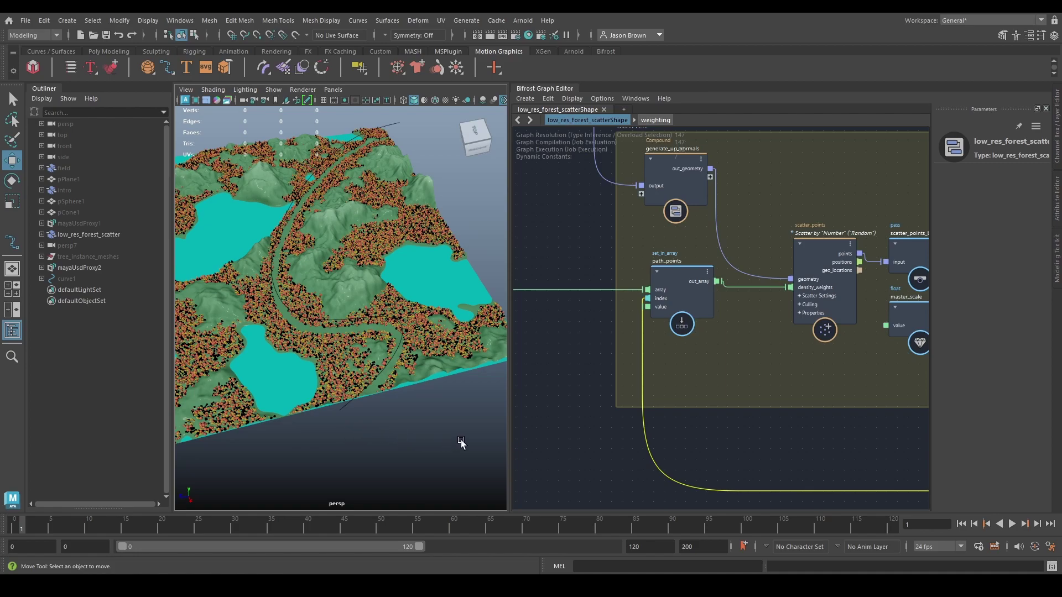
# Select the hidden curve1 and make it visible on the terrain.
pyautogui.moveTo(419, 399)
pyautogui.keyDown('alt'); pyautogui.mouseDown()
pyautogui.moveTo(423, 386)
pyautogui.moveTo(405, 415)
pyautogui.moveTo(425, 417)
pyautogui.moveTo(415, 433)
pyautogui.moveTo(423, 414)
pyautogui.mouseUp(); pyautogui.keyUp('alt')
pyautogui.click(67, 279)
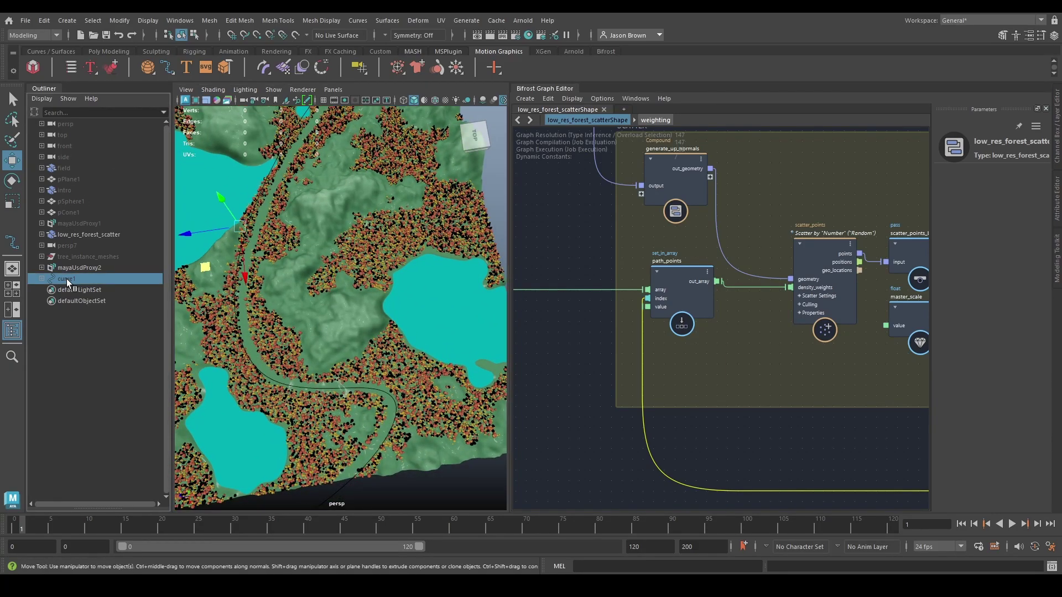
pyautogui.press('f')
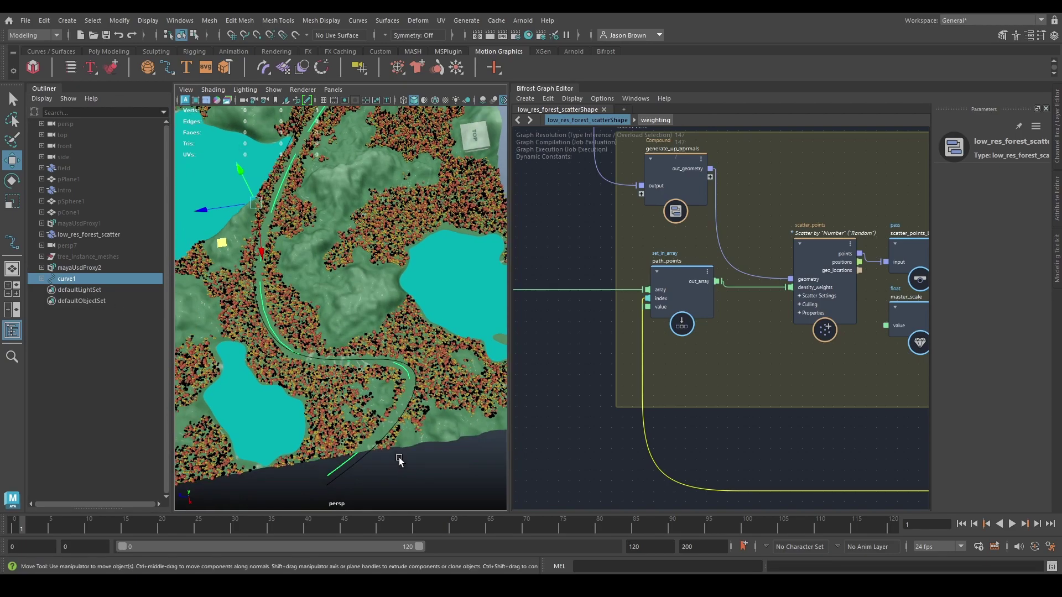
# Show curve1's control vertices and move the vertex at the road's lower bend to reshape the path across the terrain.
pyautogui.moveTo(413, 469); pyautogui.dragTo(361, 278, button='right')
pyautogui.keyDown('alt'); pyautogui.moveTo(470, 422); pyautogui.dragTo(393, 400); pyautogui.keyUp('alt')
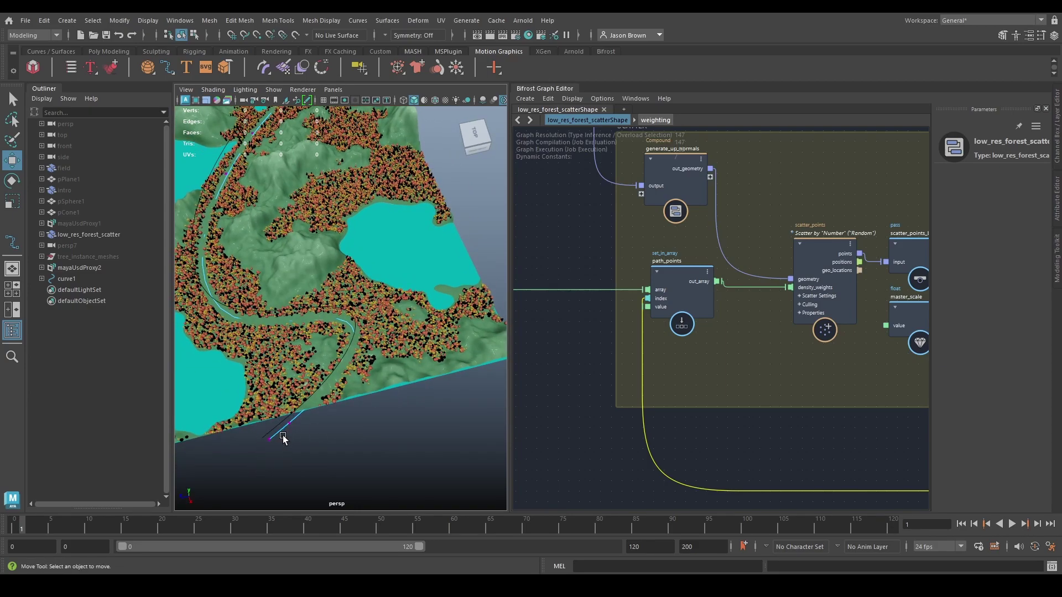
pyautogui.moveTo(283, 438); pyautogui.dragTo(284, 438)
pyautogui.press('Left')
pyautogui.press('Left')
pyautogui.press('Left')
pyautogui.press('Left')
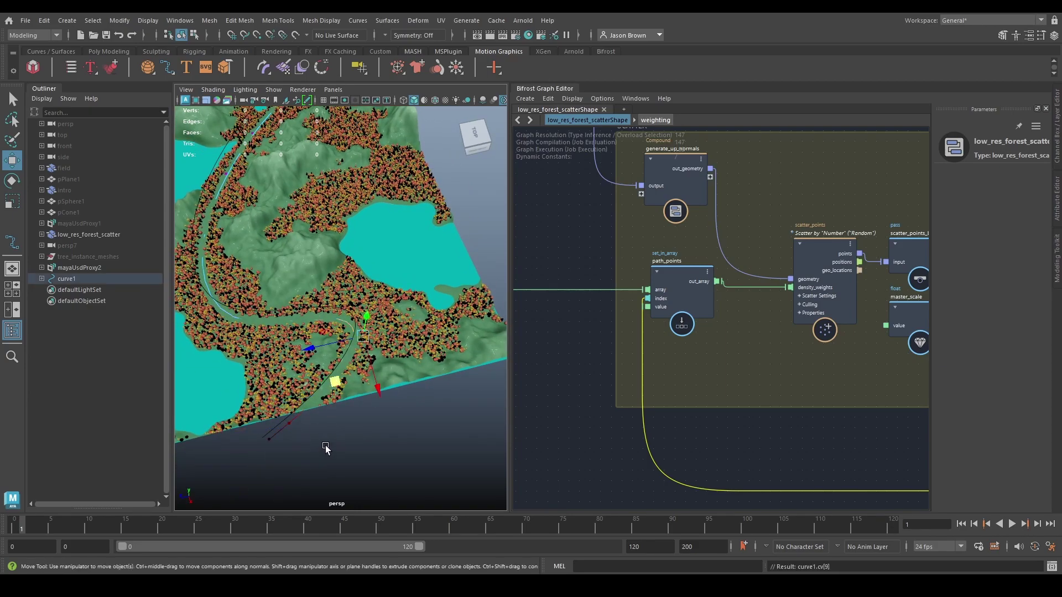
pyautogui.press('Right')
pyautogui.press('Right')
pyautogui.press('Right')
pyautogui.press('Right')
pyautogui.press('Left')
pyautogui.press('Left')
pyautogui.press('Left')
pyautogui.moveTo(326, 448)
pyautogui.keyDown('alt'); pyautogui.mouseDown()
pyautogui.moveTo(429, 422)
pyautogui.moveTo(330, 435)
pyautogui.mouseUp(); pyautogui.keyUp('alt')
pyautogui.moveTo(310, 434); pyautogui.dragTo(266, 446, button='middle')
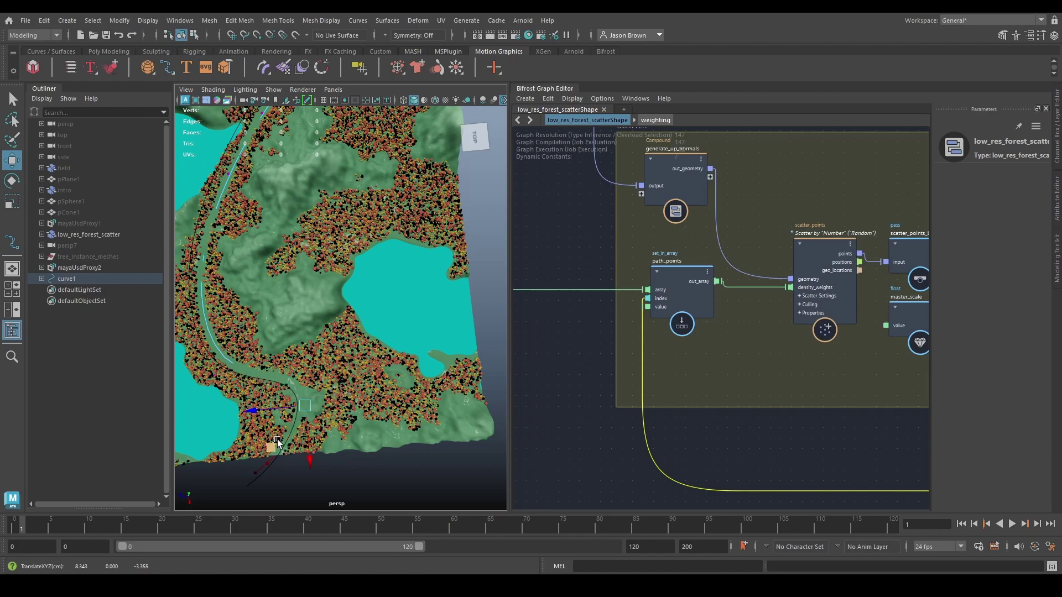
# Adjust the neighbouring control vertices of curve1 around the lower bend and at its end beyond the terrain edge.
pyautogui.click(297, 373)
pyautogui.moveTo(258, 419)
pyautogui.mouseDown(button='middle')
pyautogui.moveTo(252, 401)
pyautogui.moveTo(264, 407)
pyautogui.mouseUp(button='middle')
pyautogui.press('Left')
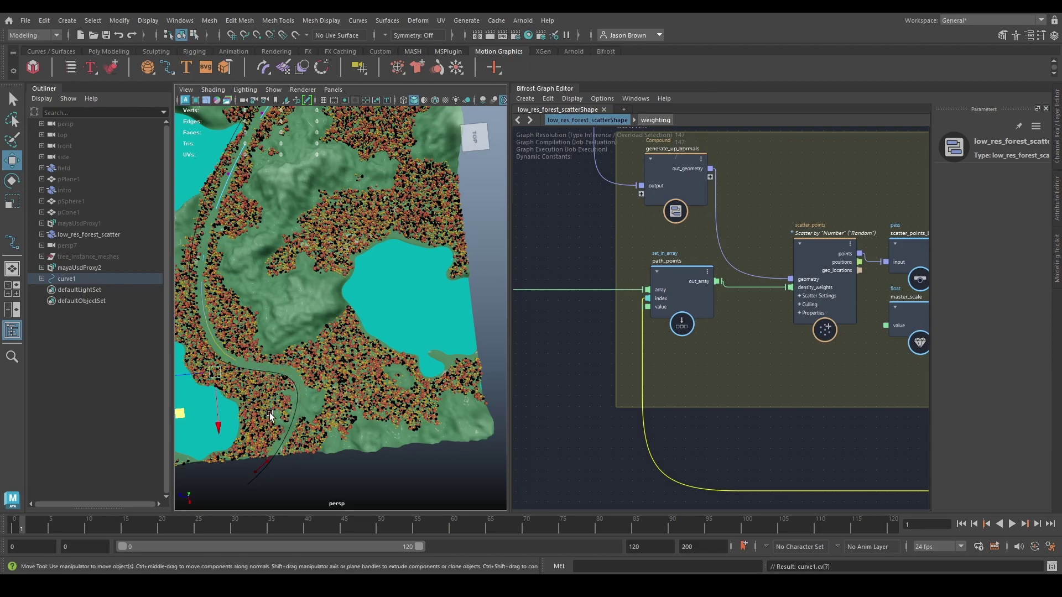
pyautogui.keyDown('alt'); pyautogui.moveTo(322, 485); pyautogui.dragTo(353, 441, button='middle'); pyautogui.keyUp('alt')
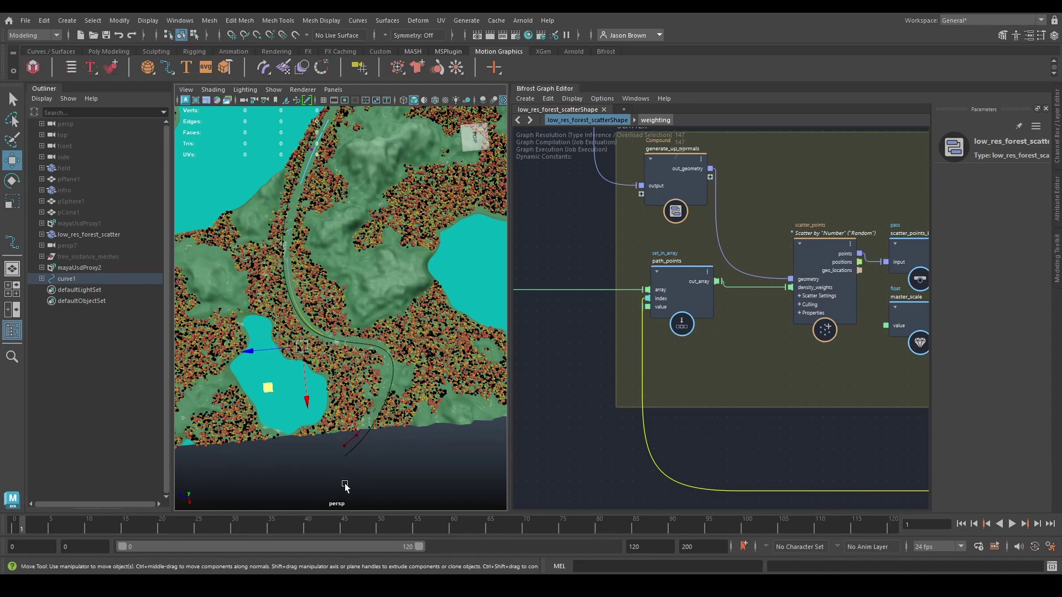
pyautogui.press('Right')
pyautogui.press('Right')
pyautogui.moveTo(328, 481)
pyautogui.mouseDown(button='middle')
pyautogui.moveTo(318, 483)
pyautogui.moveTo(339, 491)
pyautogui.moveTo(324, 494)
pyautogui.mouseUp(button='middle')
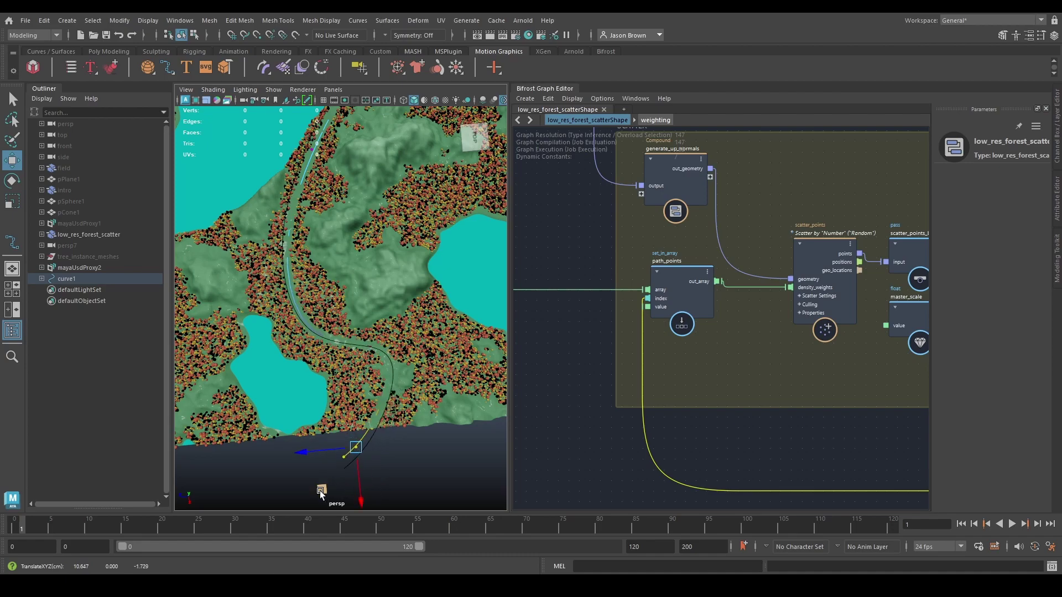
# Switch the viewport to wireframe display and select the curve1 control vertex at the lower bend.
pyautogui.press('4')
pyautogui.keyDown('alt'); pyautogui.moveTo(422, 475); pyautogui.dragTo(417, 453, button='middle'); pyautogui.keyUp('alt')
pyautogui.keyDown('alt'); pyautogui.moveTo(417, 453); pyautogui.dragTo(456, 465, button='right'); pyautogui.keyUp('alt')
pyautogui.keyDown('alt'); pyautogui.moveTo(431, 468); pyautogui.dragTo(411, 433, button='middle'); pyautogui.keyUp('alt')
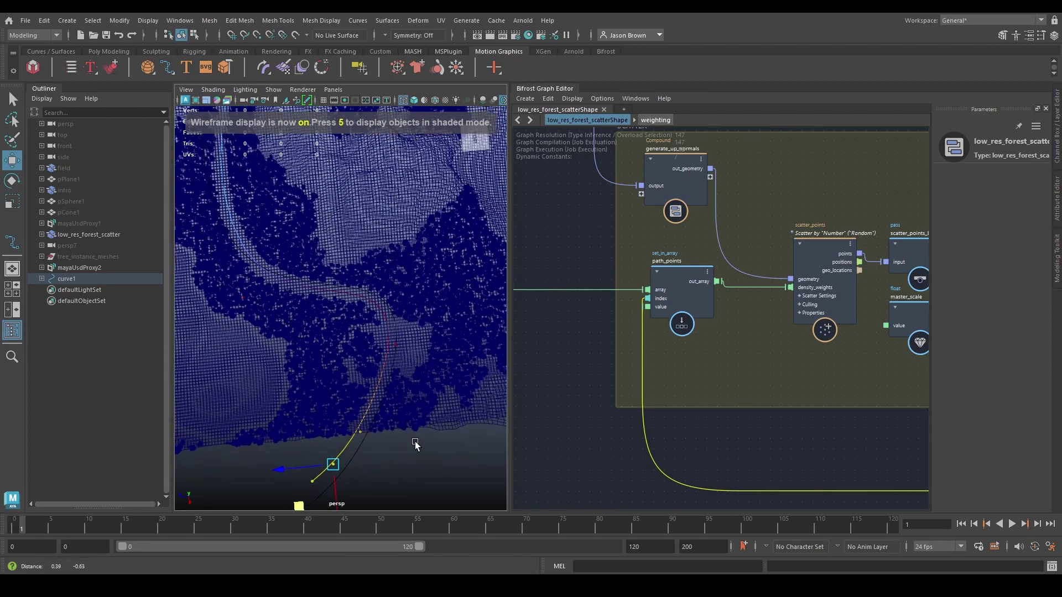
pyautogui.moveTo(422, 313); pyautogui.dragTo(358, 334)
pyautogui.keyDown('alt'); pyautogui.moveTo(398, 354); pyautogui.dragTo(400, 362, button='middle'); pyautogui.keyUp('alt')
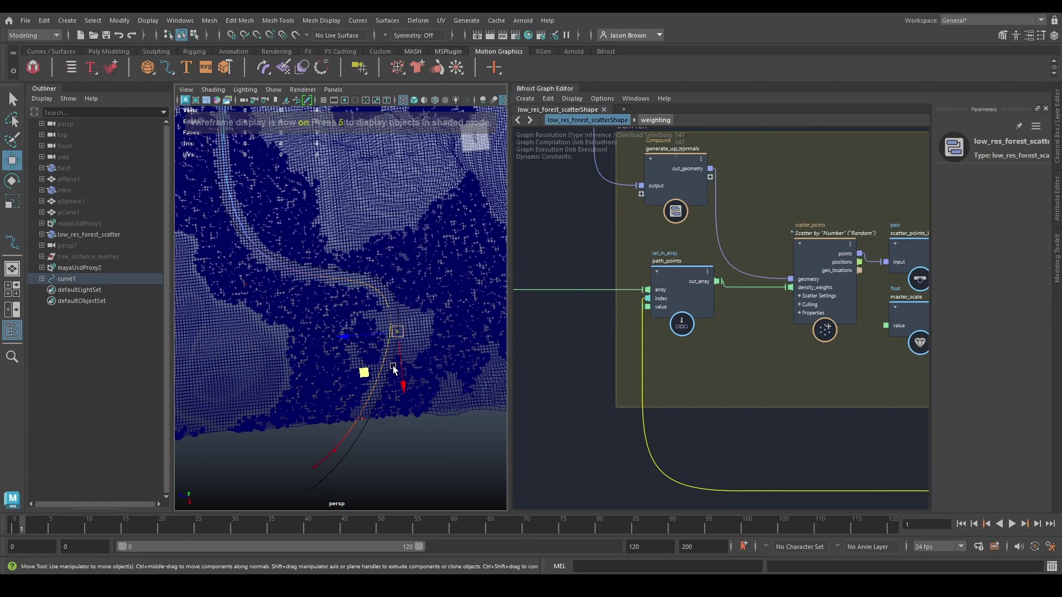
# Turn on Soft Select in the Move Tool settings.
pyautogui.doubleClick(11, 161)
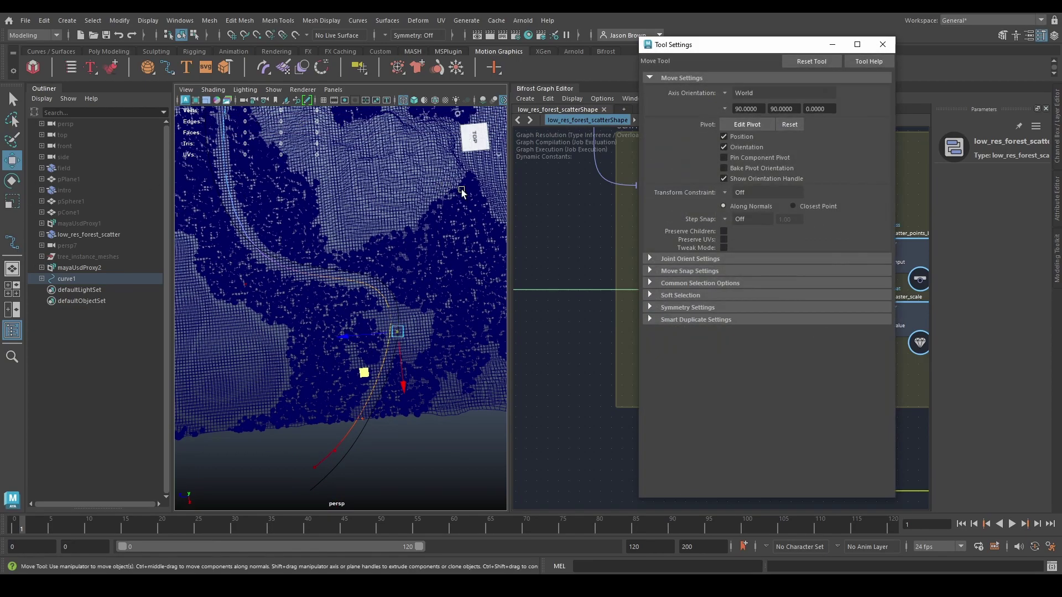
pyautogui.click(651, 294)
pyautogui.click(726, 310)
pyautogui.click(883, 44)
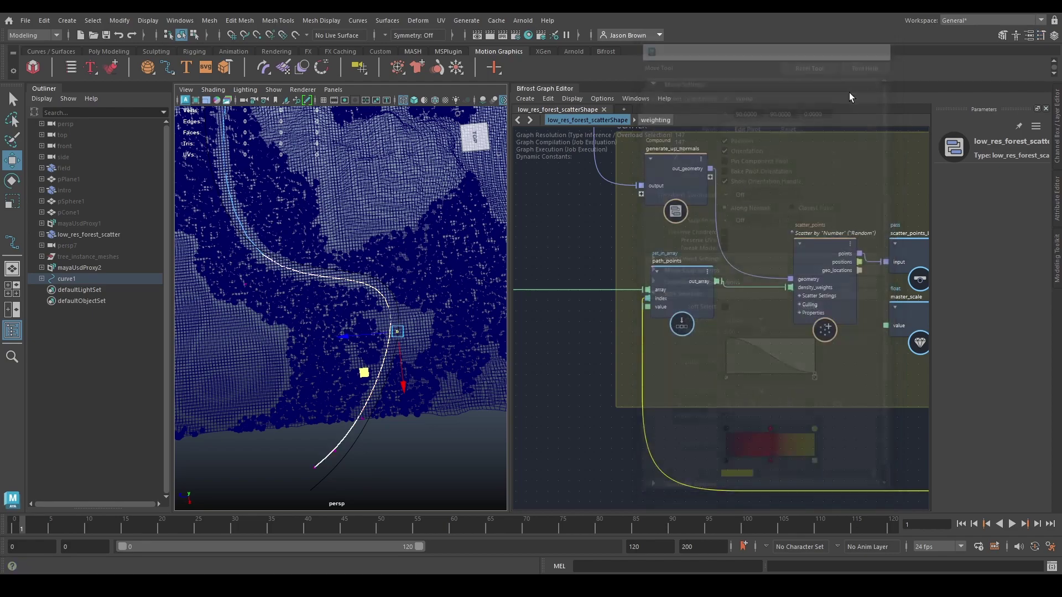
# Move curve1's control vertices at the lower bend and along the middle stretch using soft selection.
pyautogui.keyDown('alt'); pyautogui.moveTo(373, 388); pyautogui.dragTo(367, 383, button='middle'); pyautogui.keyUp('alt')
pyautogui.moveTo(352, 375); pyautogui.dragTo(375, 413)
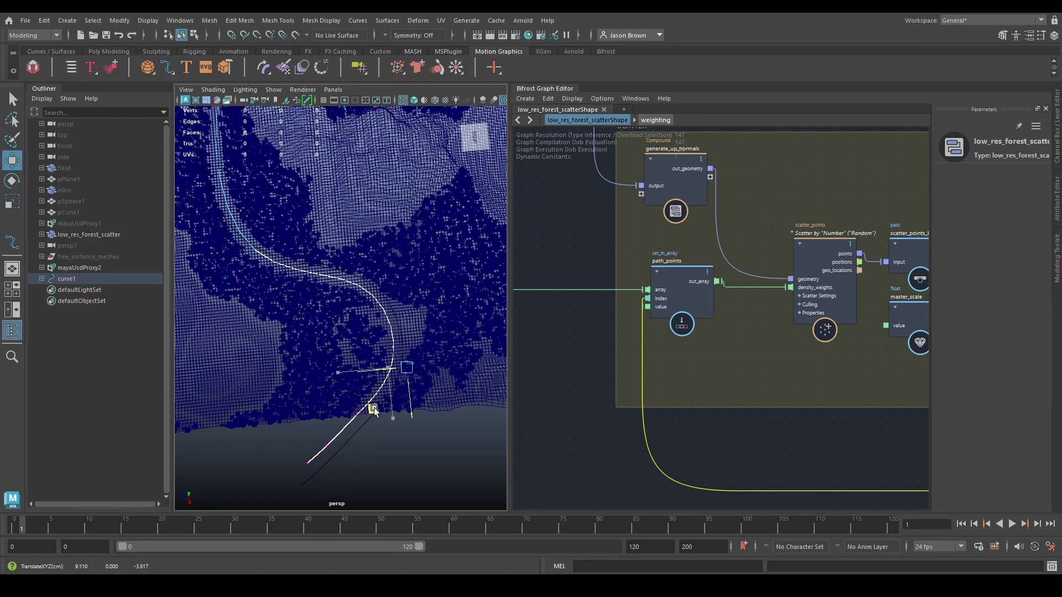
pyautogui.keyDown('alt'); pyautogui.moveTo(263, 216); pyautogui.dragTo(384, 336, button='middle'); pyautogui.keyUp('alt')
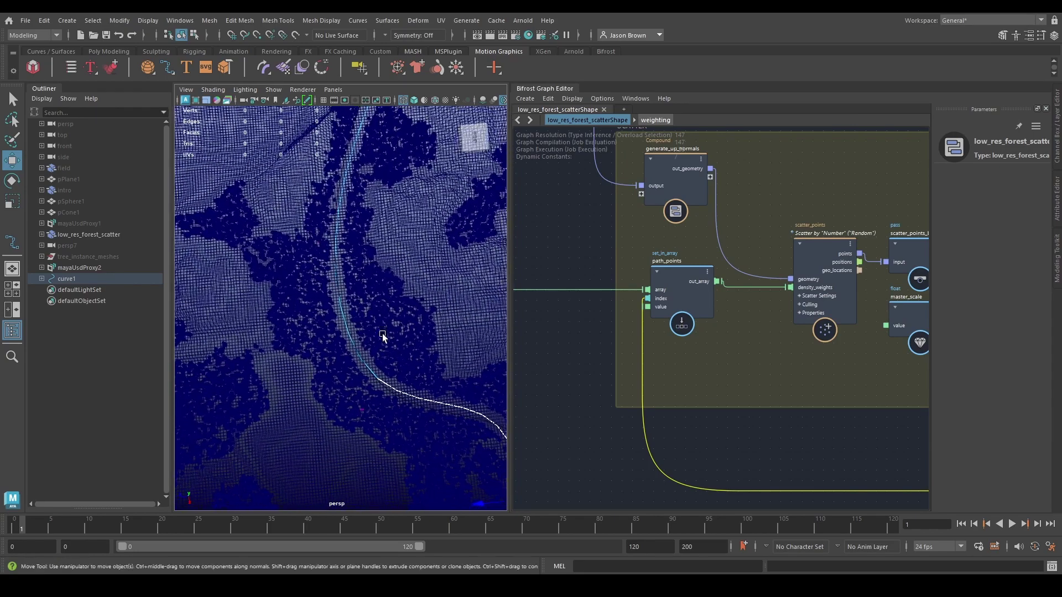
pyautogui.keyDown('alt'); pyautogui.moveTo(397, 339); pyautogui.dragTo(391, 331); pyautogui.keyUp('alt')
pyautogui.moveTo(337, 374); pyautogui.dragTo(374, 409)
pyautogui.moveTo(327, 437); pyautogui.dragTo(329, 434)
# Move the control vertices at curve1's far end, near the opposite terrain corner, with soft selection.
pyautogui.keyDown('alt'); pyautogui.moveTo(397, 317); pyautogui.dragTo(399, 341, button='middle'); pyautogui.keyUp('alt')
pyautogui.keyDown('alt'); pyautogui.moveTo(400, 341); pyautogui.dragTo(332, 315); pyautogui.keyUp('alt')
pyautogui.moveTo(323, 373); pyautogui.dragTo(399, 278)
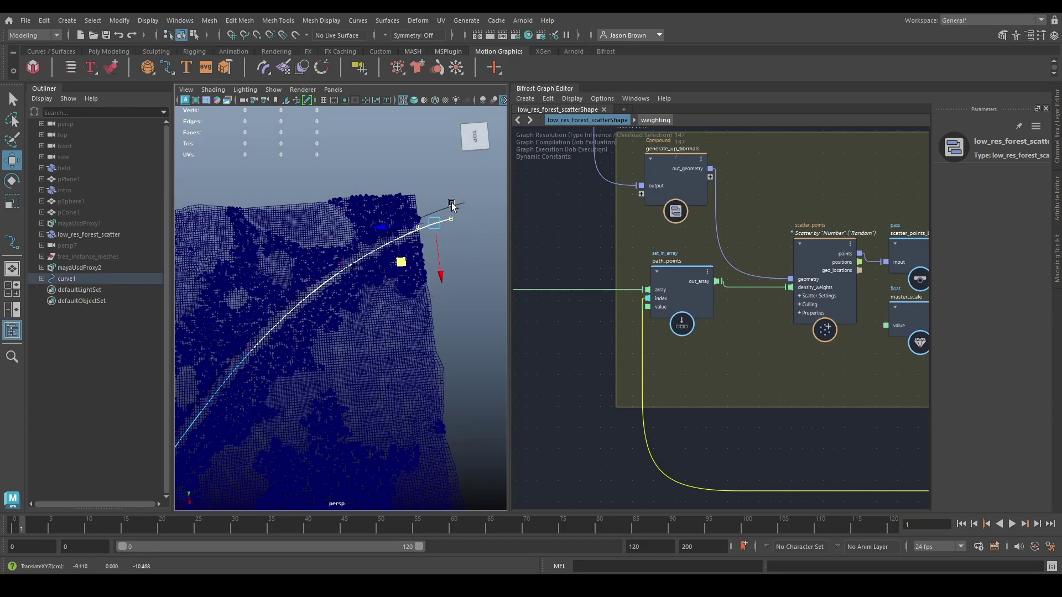
# Hide curve1, return the viewport to shaded display and inspect the tree clearing along the reshaped road.
pyautogui.keyDown('alt'); pyautogui.moveTo(375, 327); pyautogui.dragTo(437, 221, button='middle'); pyautogui.keyUp('alt')
pyautogui.keyDown('alt'); pyautogui.moveTo(437, 221); pyautogui.dragTo(320, 263, button='right'); pyautogui.keyUp('alt')
pyautogui.keyDown('alt'); pyautogui.moveTo(330, 313); pyautogui.dragTo(382, 185, button='middle'); pyautogui.keyUp('alt')
pyautogui.keyDown('alt'); pyautogui.moveTo(357, 271); pyautogui.dragTo(466, 294, button='right'); pyautogui.keyUp('alt')
pyautogui.keyDown('alt'); pyautogui.moveTo(410, 350); pyautogui.dragTo(395, 312); pyautogui.keyUp('alt')
pyautogui.keyDown('alt'); pyautogui.moveTo(392, 298); pyautogui.dragTo(332, 343); pyautogui.keyUp('alt')
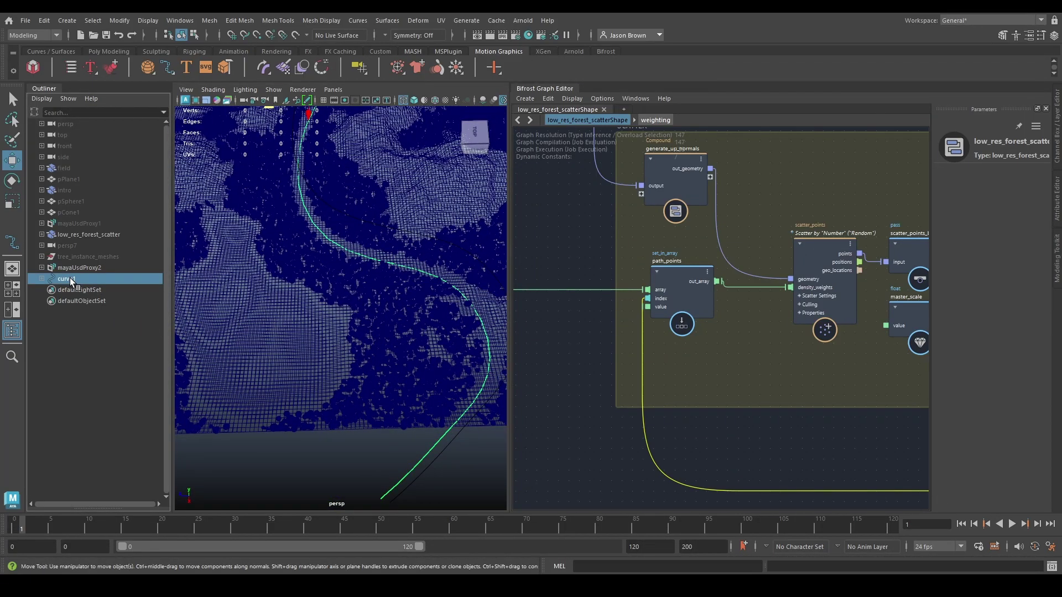
pyautogui.click(293, 304)
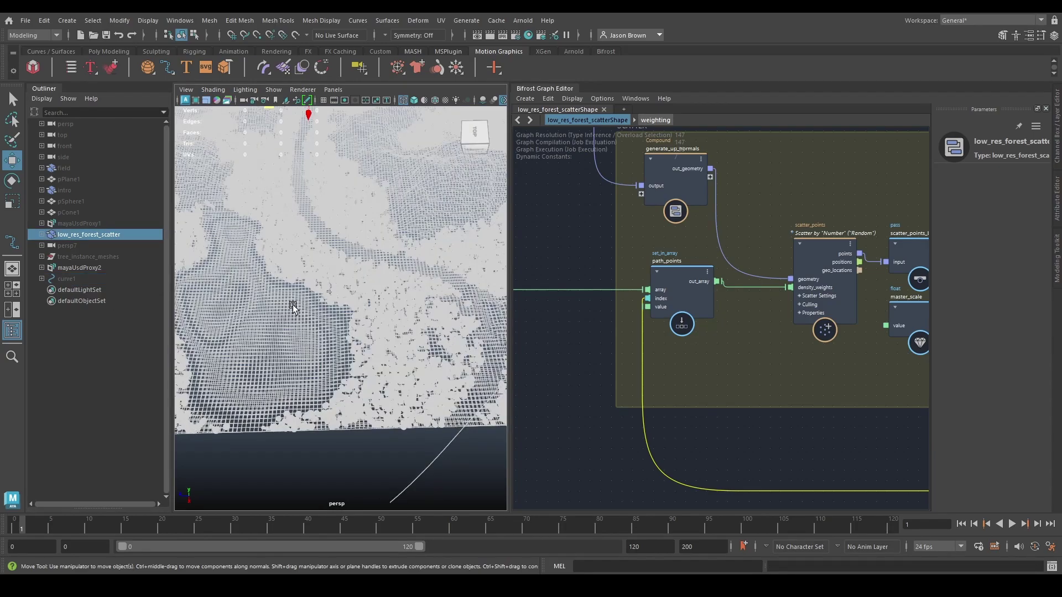
pyautogui.press('5')
pyautogui.click(339, 445)
pyautogui.keyDown('alt'); pyautogui.moveTo(339, 445); pyautogui.dragTo(430, 422); pyautogui.keyUp('alt')
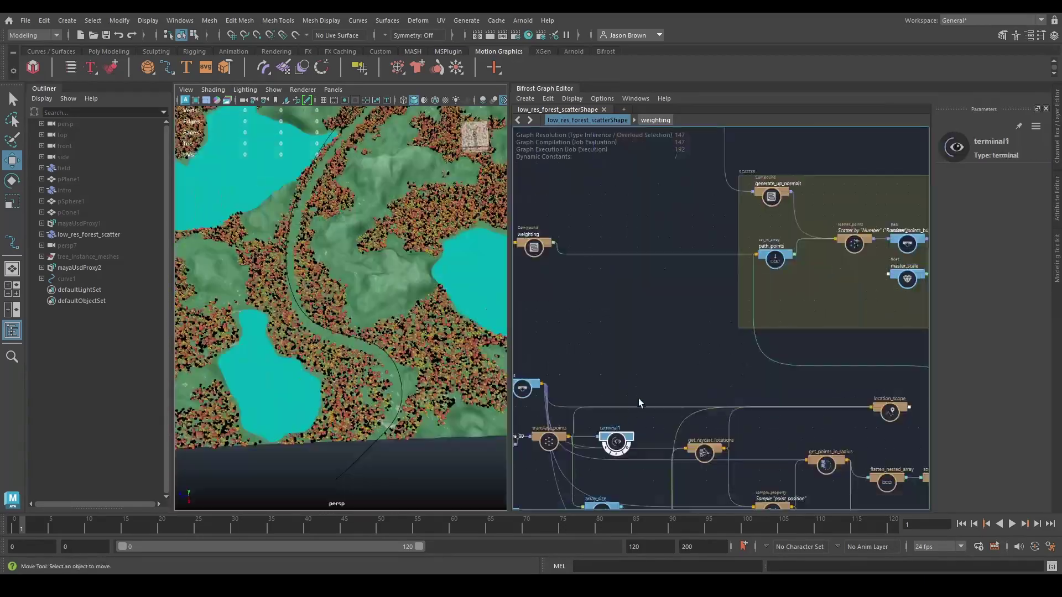
# Review the strand settings of road_input_curve_00 and shift it and translate_points away from the downstream nodes to open up space.
pyautogui.keyDown('alt'); pyautogui.moveTo(638, 398); pyautogui.dragTo(650, 359, button='middle'); pyautogui.keyUp('alt')
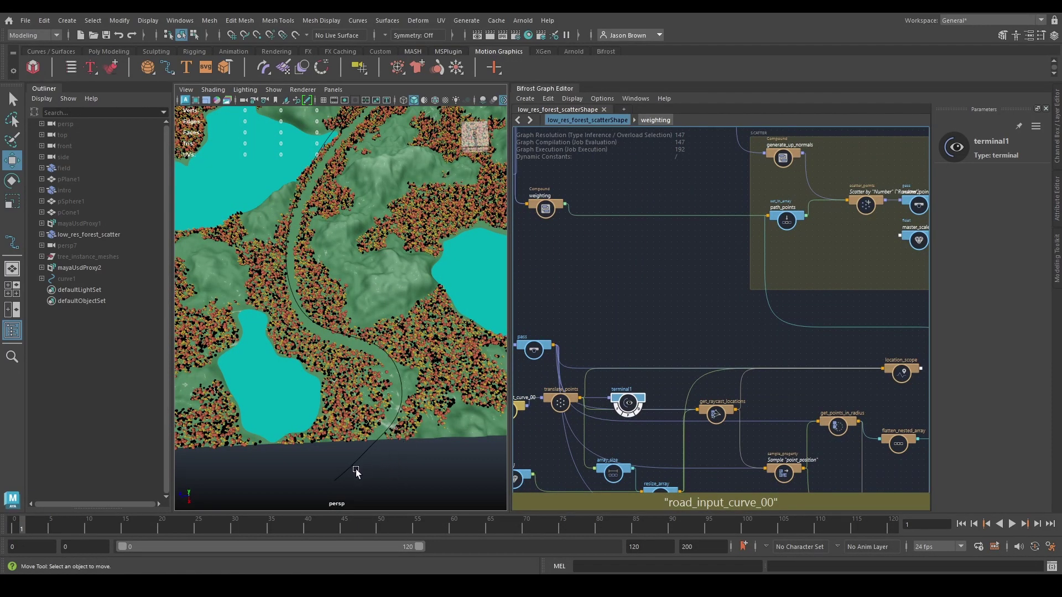
pyautogui.keyDown('alt'); pyautogui.moveTo(332, 472); pyautogui.dragTo(335, 448); pyautogui.keyUp('alt')
pyautogui.keyDown('alt'); pyautogui.moveTo(652, 325); pyautogui.dragTo(726, 236, button='middle'); pyautogui.keyUp('alt')
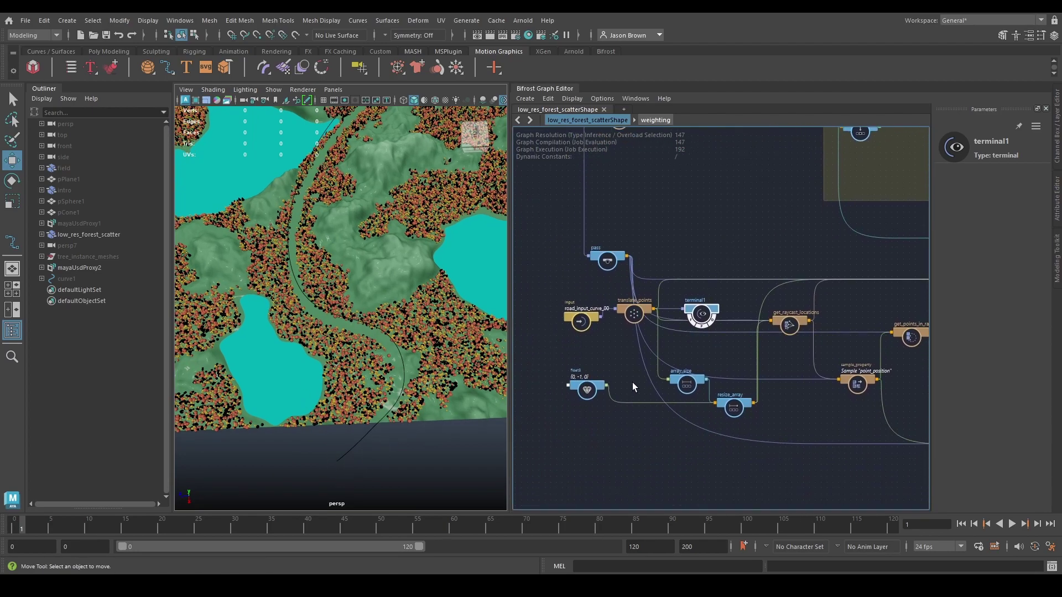
pyautogui.scroll(-1, 636, 315)
pyautogui.scroll(3, 642, 321)
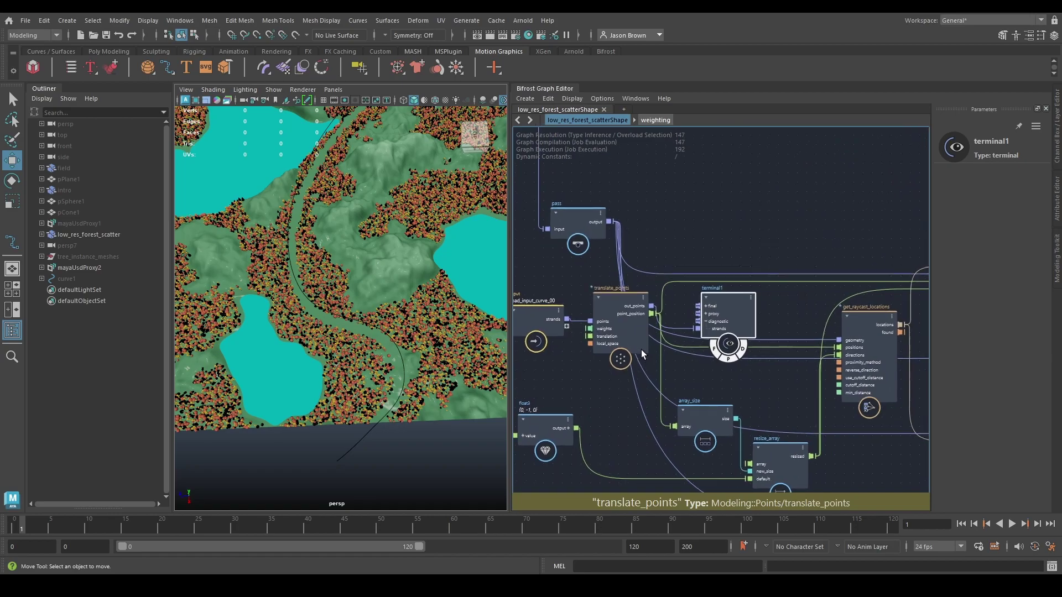
pyautogui.moveTo(603, 334); pyautogui.dragTo(520, 343)
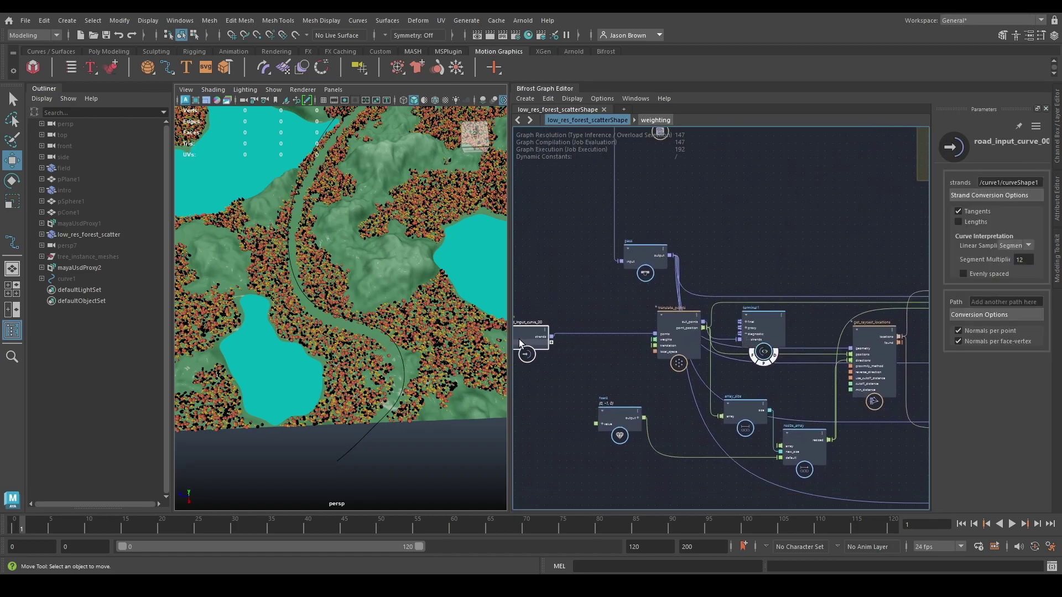
pyautogui.click(520, 343)
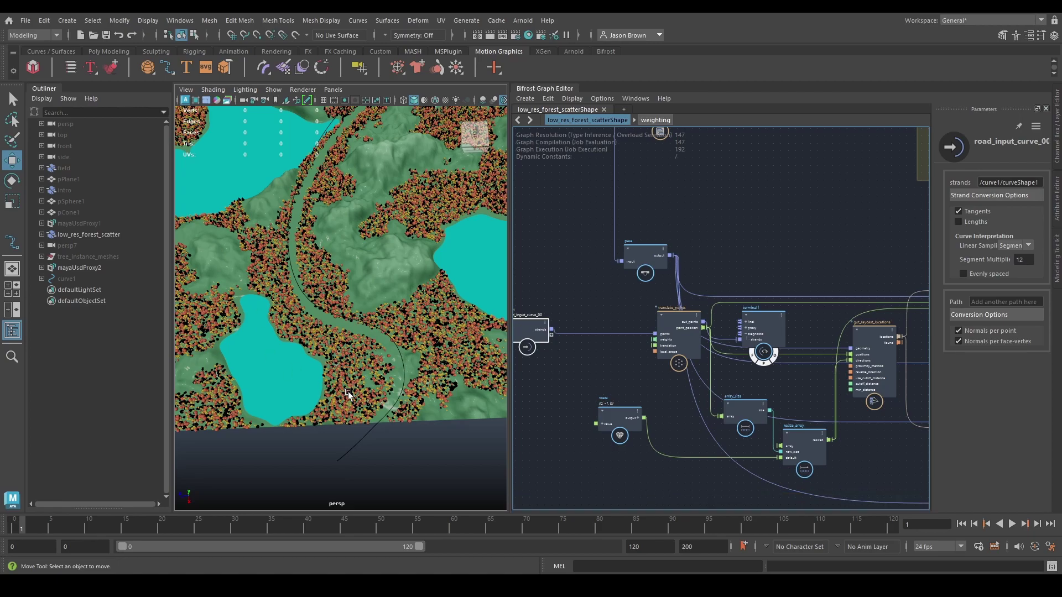
pyautogui.moveTo(712, 351); pyautogui.dragTo(672, 351)
# Delete both location_scope nodes around get_points_in_radius.
pyautogui.keyDown('alt'); pyautogui.moveTo(840, 384); pyautogui.dragTo(416, 388, button='middle'); pyautogui.keyUp('alt')
pyautogui.click(804, 339)
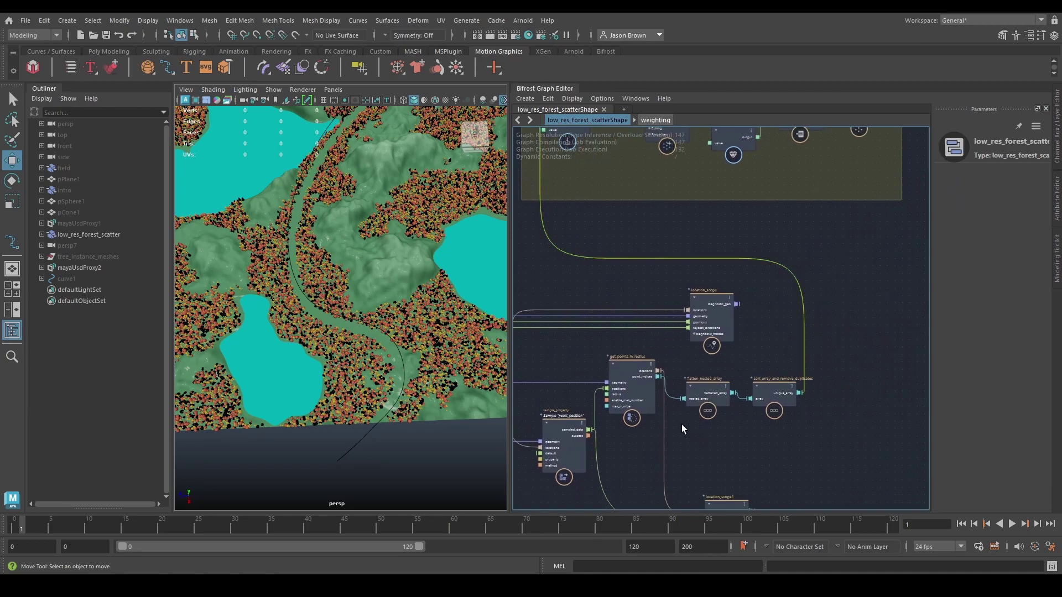
pyautogui.moveTo(683, 417); pyautogui.dragTo(733, 360, button='middle')
pyautogui.click(744, 280)
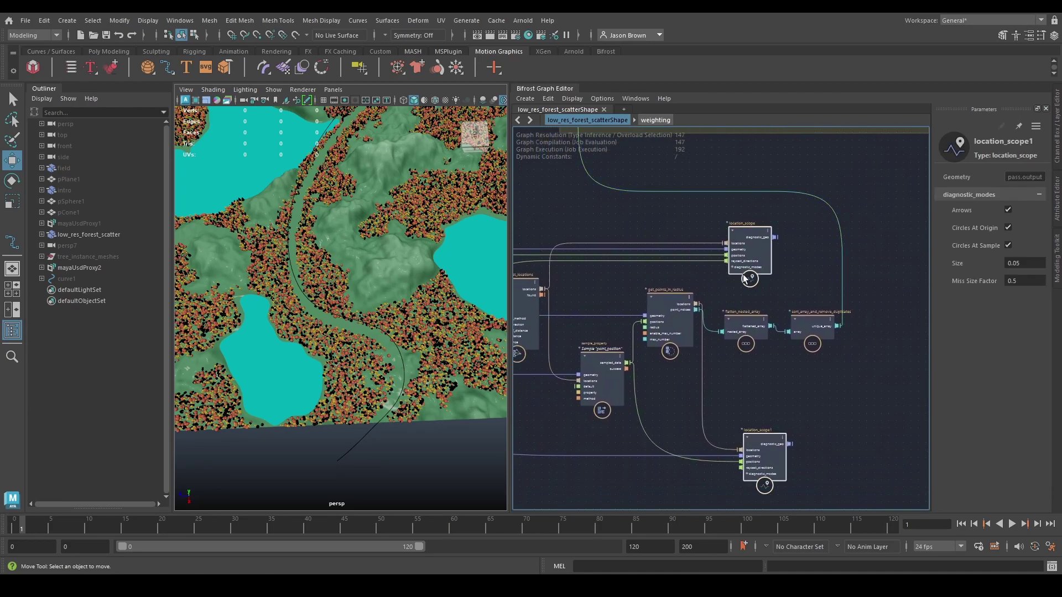
pyautogui.press('Delete')
# Move terminal1 above get_raycast_locations, then try deleting it and undo the deletion.
pyautogui.keyDown('alt'); pyautogui.moveTo(703, 249); pyautogui.dragTo(837, 294, button='middle'); pyautogui.keyUp('alt')
pyautogui.scroll(-3, 837, 296)
pyautogui.scroll(2, 763, 305)
pyautogui.click(665, 294)
pyautogui.moveTo(667, 297); pyautogui.dragTo(718, 256)
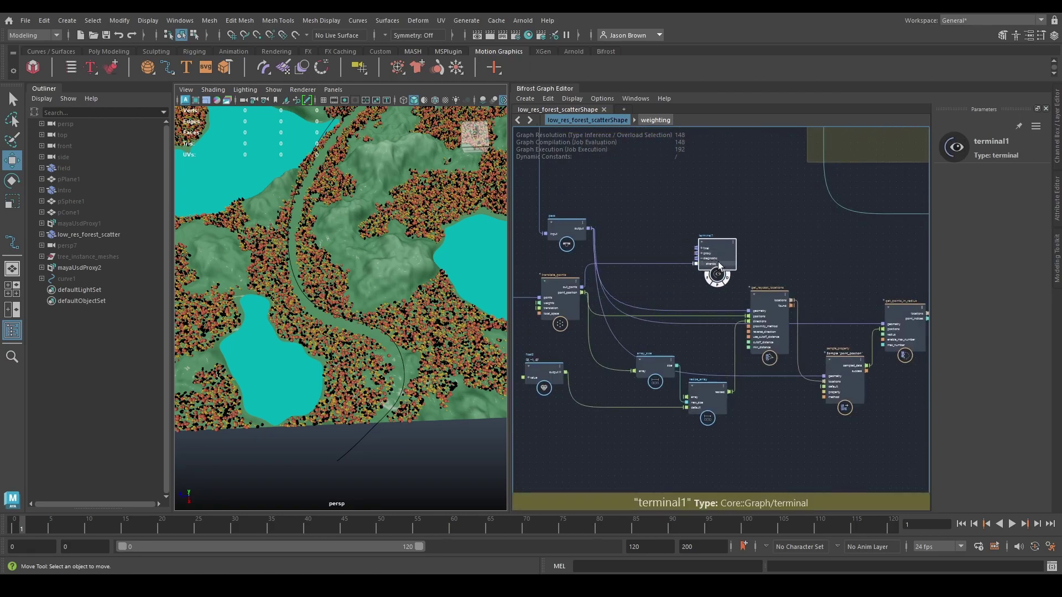
pyautogui.press('Delete')
pyautogui.hotkey('ctrl', 'z')
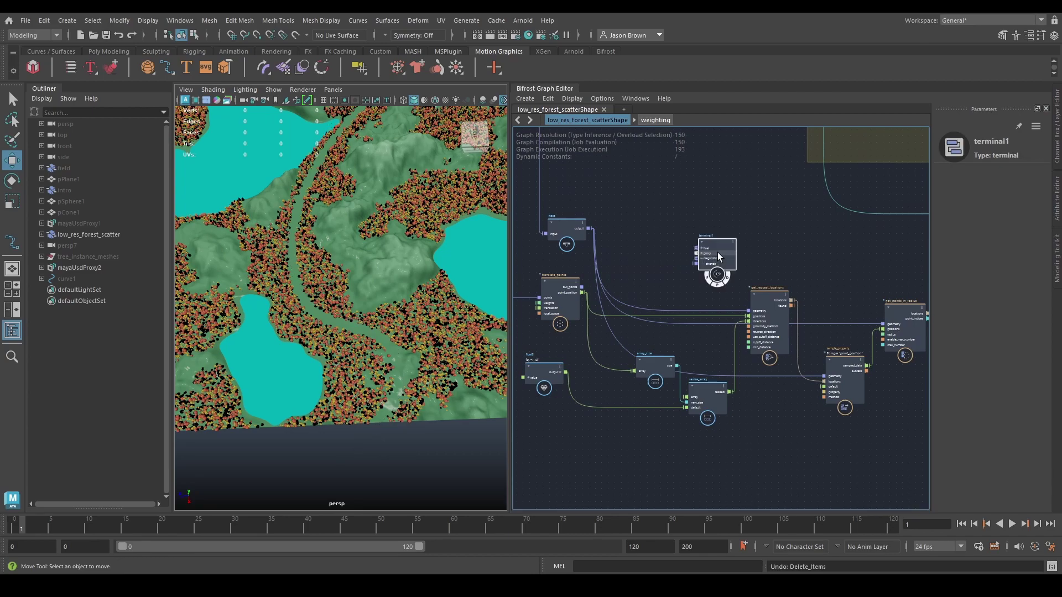
# Switch off the final and proxy flags on terminal1, keeping only the diagnostic flag on.
pyautogui.scroll(2, 708, 285)
pyautogui.click(708, 285)
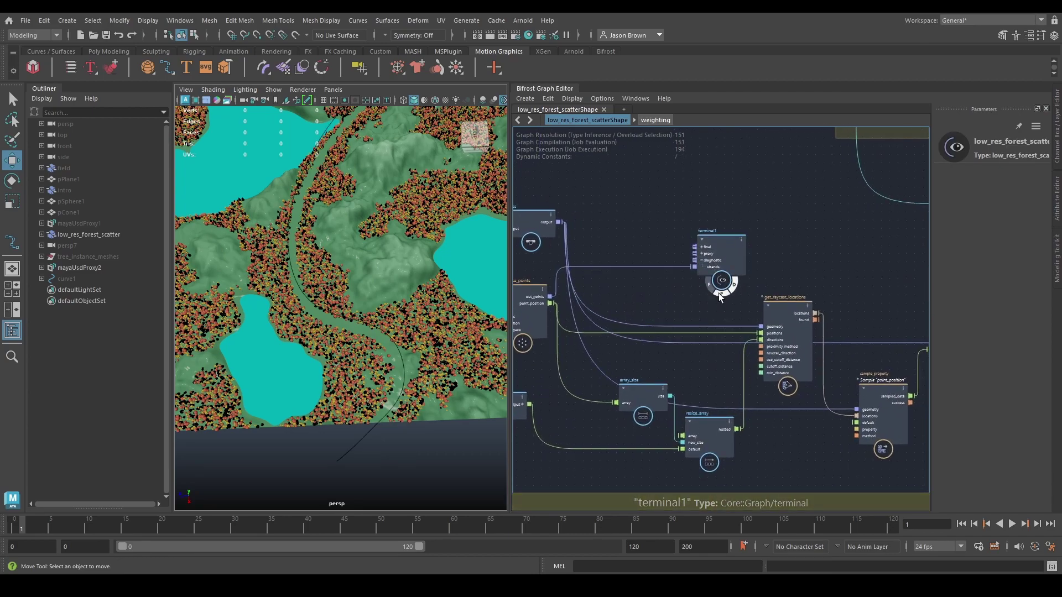
pyautogui.click(719, 293)
# Tidy the layout of the [0, -1, 0] float3 value and array_size nodes beside resize_array.
pyautogui.keyDown('alt'); pyautogui.moveTo(636, 281); pyautogui.dragTo(790, 260, button='middle'); pyautogui.keyUp('alt')
pyautogui.scroll(-1, 766, 313)
pyautogui.keyDown('alt'); pyautogui.moveTo(766, 313); pyautogui.dragTo(739, 286, button='middle'); pyautogui.keyUp('alt')
pyautogui.moveTo(650, 354); pyautogui.dragTo(759, 403)
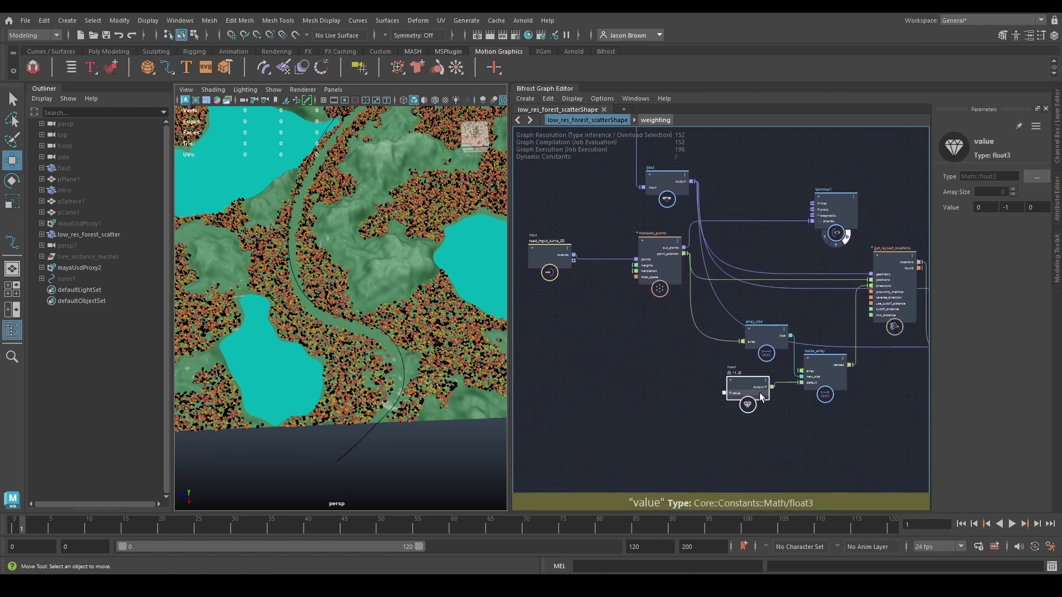
pyautogui.moveTo(760, 403); pyautogui.dragTo(735, 400)
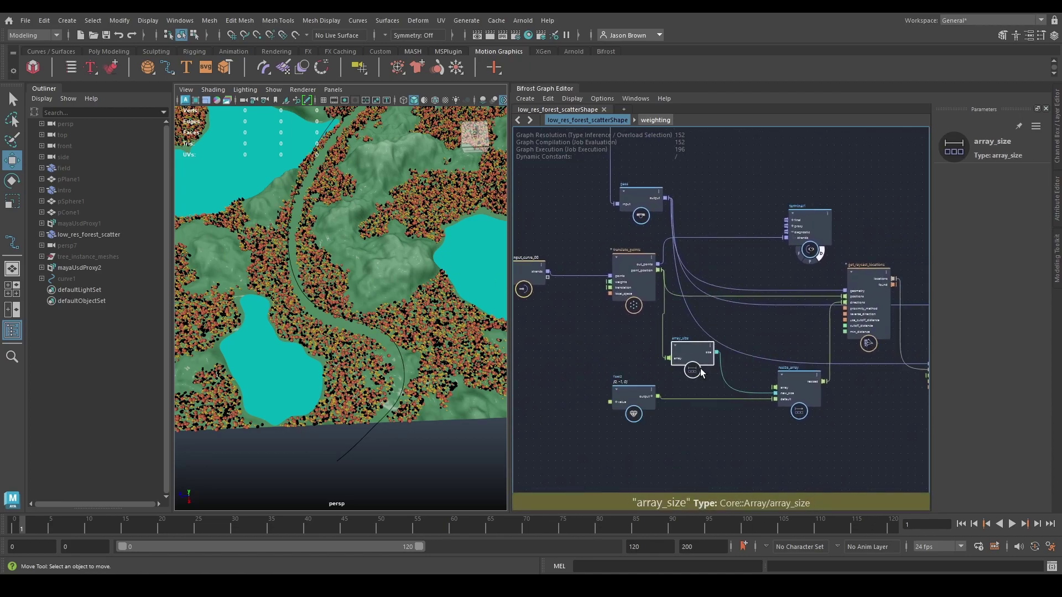
pyautogui.keyDown('alt'); pyautogui.moveTo(736, 378); pyautogui.dragTo(709, 404, button='middle'); pyautogui.keyUp('alt')
pyautogui.moveTo(671, 384); pyautogui.dragTo(679, 406)
pyautogui.keyDown('alt'); pyautogui.moveTo(679, 406); pyautogui.dragTo(666, 390, button='middle'); pyautogui.keyUp('alt')
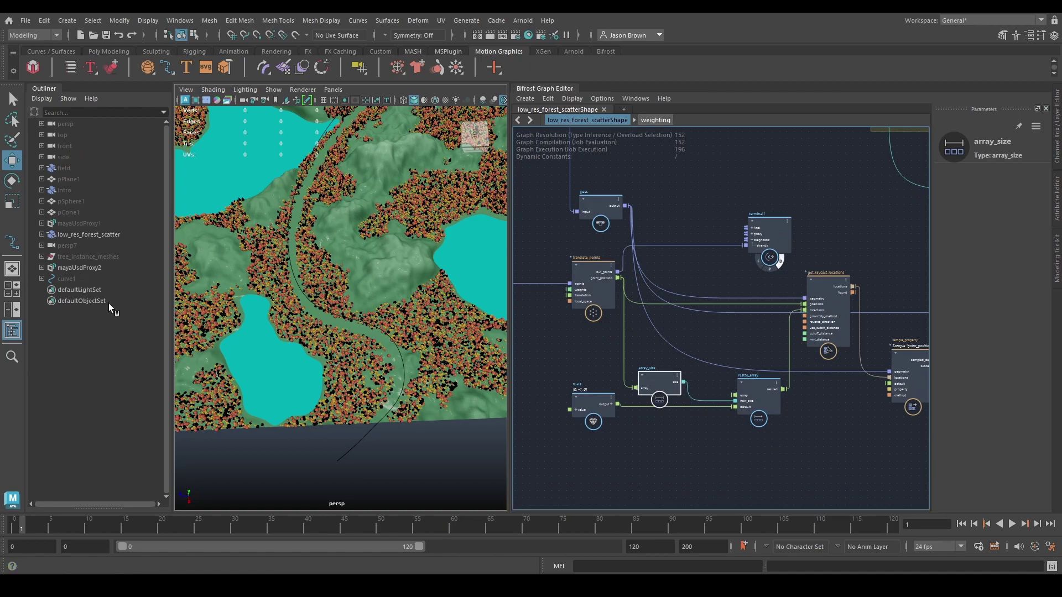
# Group the road nodes from pass and translate_points through sort_array_and_remove_duplicates into a compound, leaving road_input_curve_00 outside.
pyautogui.scroll(-2, 817, 396)
pyautogui.keyDown('alt'); pyautogui.moveTo(817, 396); pyautogui.dragTo(783, 417, button='middle'); pyautogui.keyUp('alt')
pyautogui.scroll(2, 783, 417)
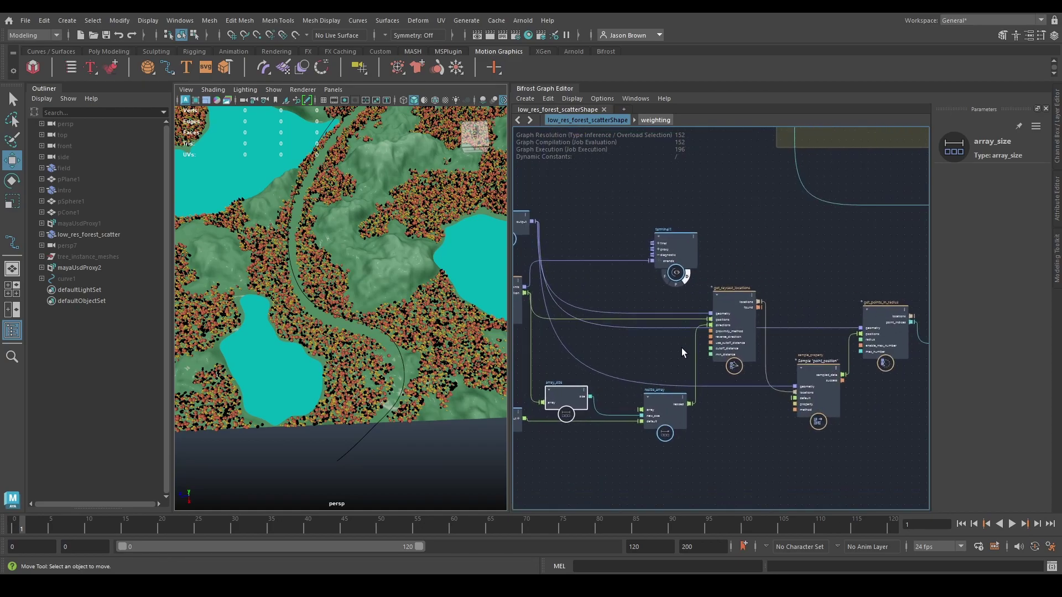
pyautogui.scroll(-1, 591, 327)
pyautogui.keyDown('alt'); pyautogui.moveTo(592, 327); pyautogui.dragTo(721, 368, button='middle'); pyautogui.keyUp('alt')
pyautogui.keyDown('alt'); pyautogui.moveTo(794, 447); pyautogui.dragTo(522, 422, button='middle'); pyautogui.keyUp('alt')
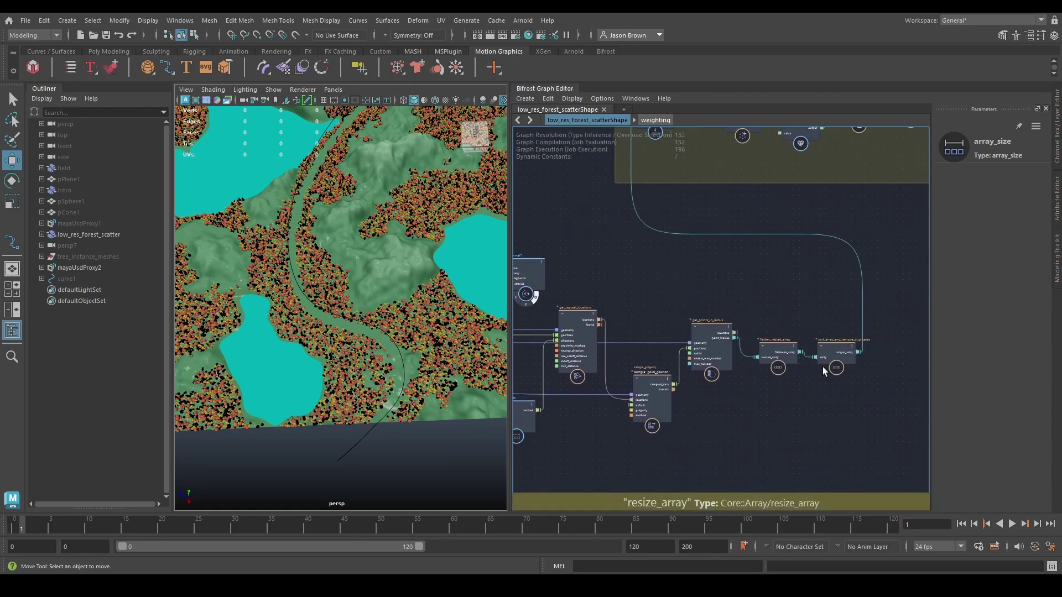
pyautogui.moveTo(824, 353); pyautogui.dragTo(514, 443)
pyautogui.keyDown('alt'); pyautogui.moveTo(639, 443); pyautogui.dragTo(855, 459, button='middle'); pyautogui.keyUp('alt')
pyautogui.keyDown('shift'); pyautogui.moveTo(523, 471); pyautogui.dragTo(652, 247); pyautogui.keyUp('shift')
pyautogui.keyDown('alt'); pyautogui.moveTo(652, 247); pyautogui.dragTo(686, 319, button='middle'); pyautogui.keyUp('alt')
pyautogui.scroll(1, 671, 366)
pyautogui.keyDown('alt'); pyautogui.moveTo(671, 369); pyautogui.dragTo(664, 334, button='middle'); pyautogui.keyUp('alt')
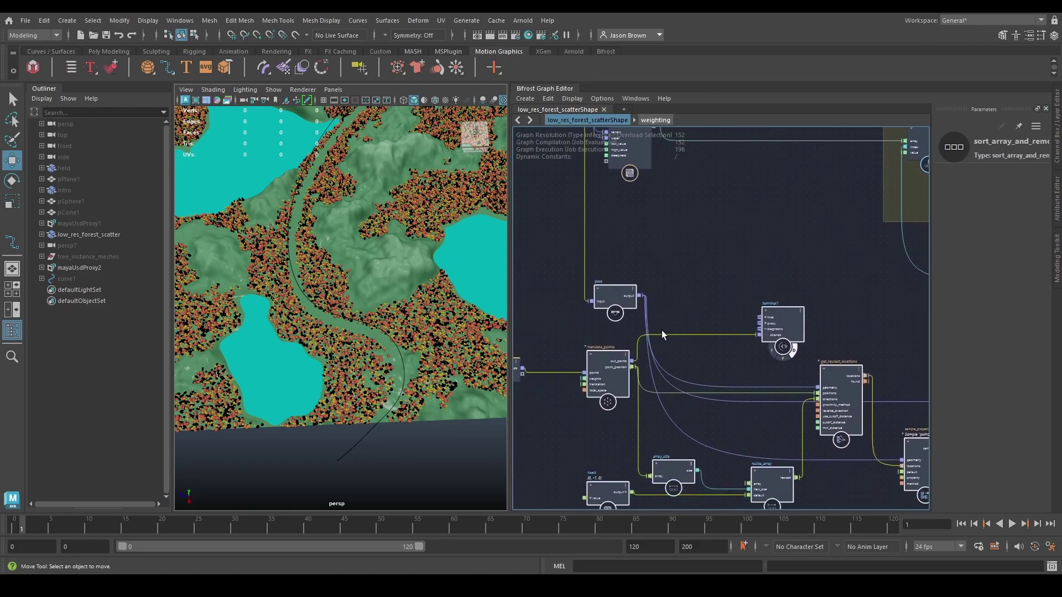
pyautogui.hotkey('ctrl', 'g')
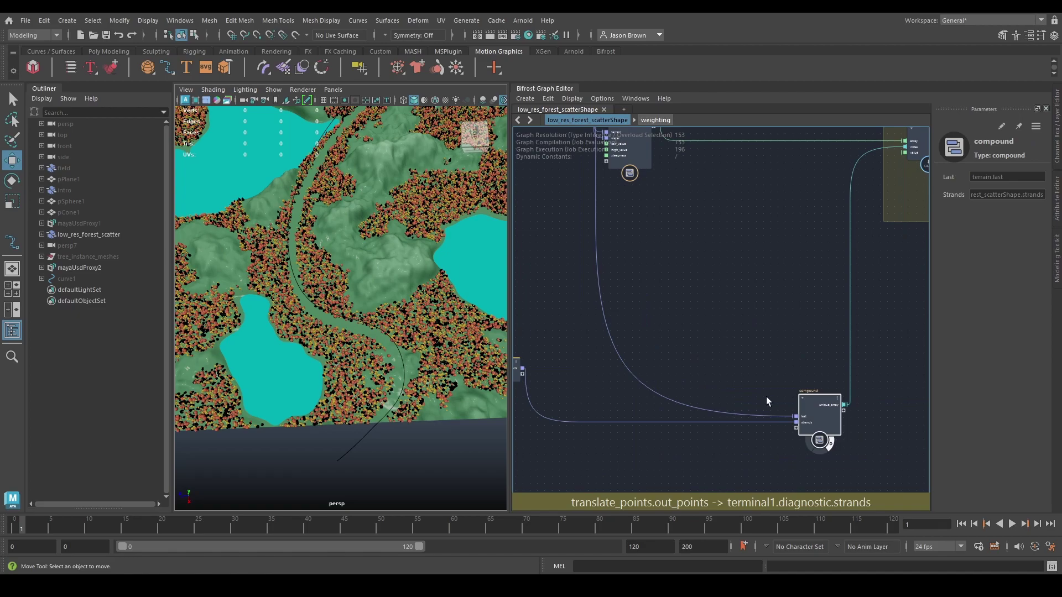
# Rename the new road compound weight_by_curve_index.
pyautogui.moveTo(825, 411); pyautogui.dragTo(612, 350)
pyautogui.press('F2')
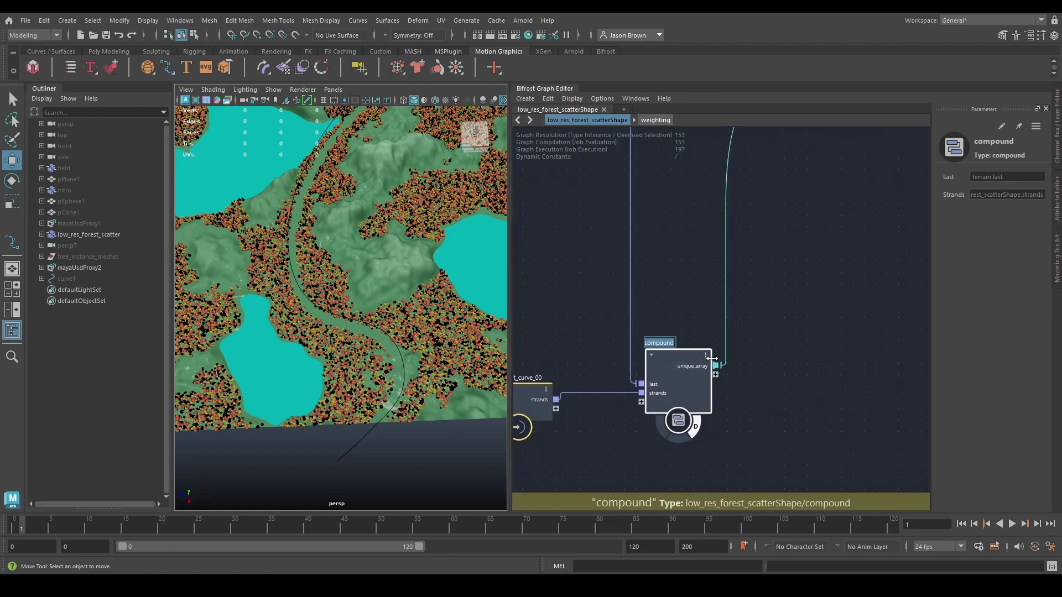
pyautogui.write('weig')
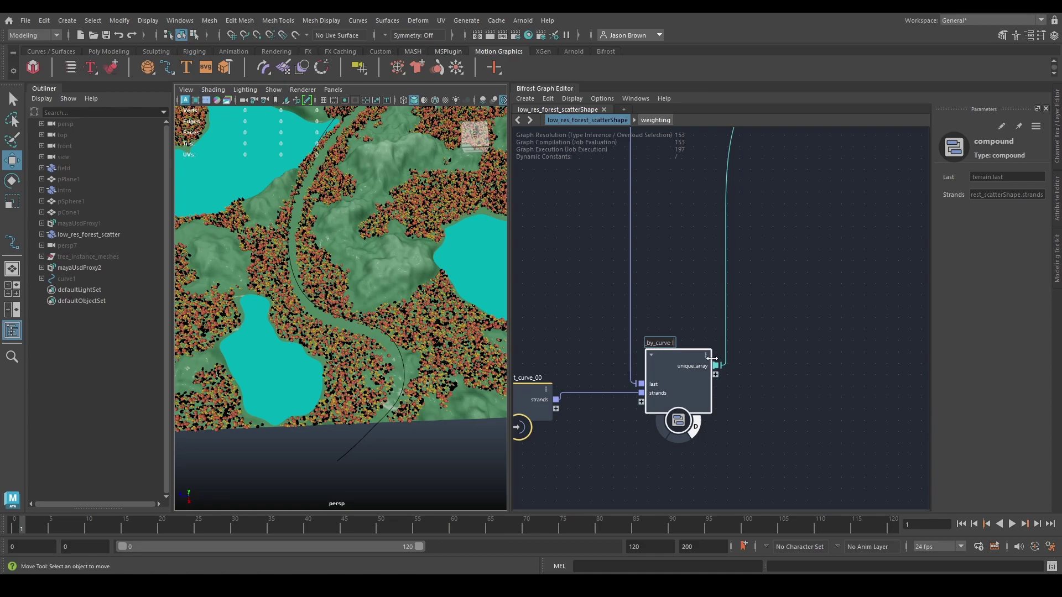
pyautogui.write('ht_by_curve_index')
pyautogui.press('Return')
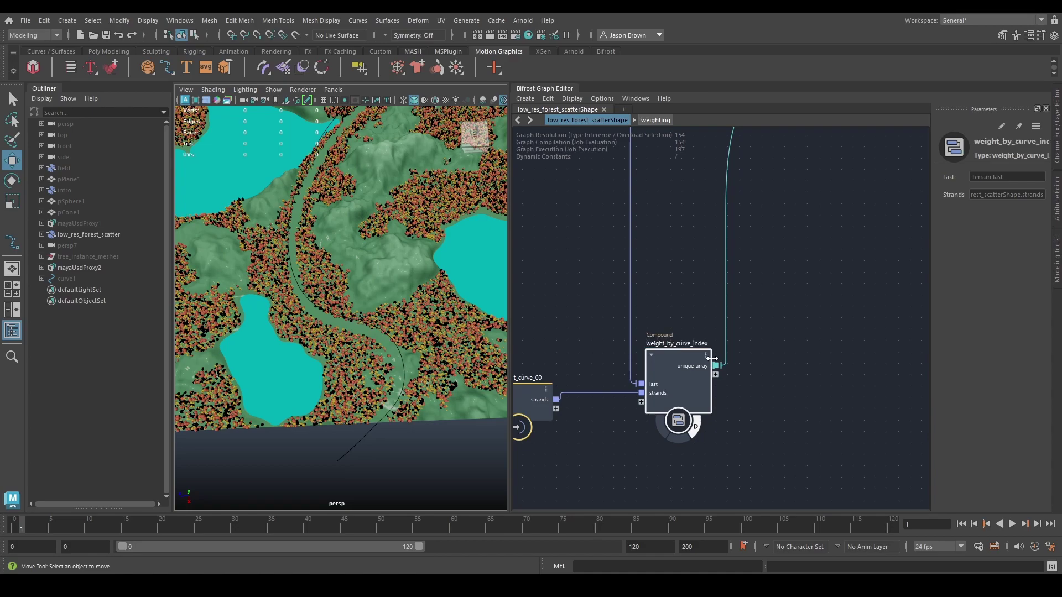
# Move road_input_curve_00 slightly closer to the weight_by_curve_index compound.
pyautogui.moveTo(716, 297); pyautogui.dragTo(711, 303, button='middle')
pyautogui.moveTo(574, 413); pyautogui.dragTo(665, 388, button='middle')
pyautogui.moveTo(751, 377); pyautogui.dragTo(668, 342, button='middle')
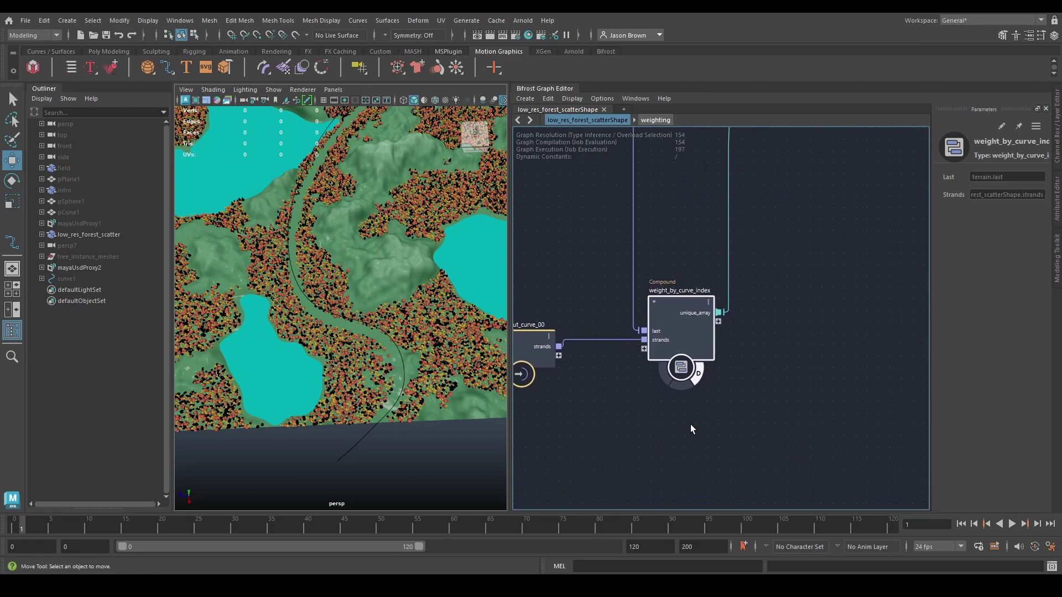
pyautogui.moveTo(751, 392); pyautogui.dragTo(824, 394, button='middle')
pyautogui.moveTo(690, 398); pyautogui.dragTo(687, 415, button='middle')
pyautogui.moveTo(606, 381)
pyautogui.mouseDown()
pyautogui.moveTo(599, 375)
pyautogui.moveTo(616, 380)
pyautogui.mouseUp()
pyautogui.moveTo(675, 406); pyautogui.dragTo(609, 401, button='middle')
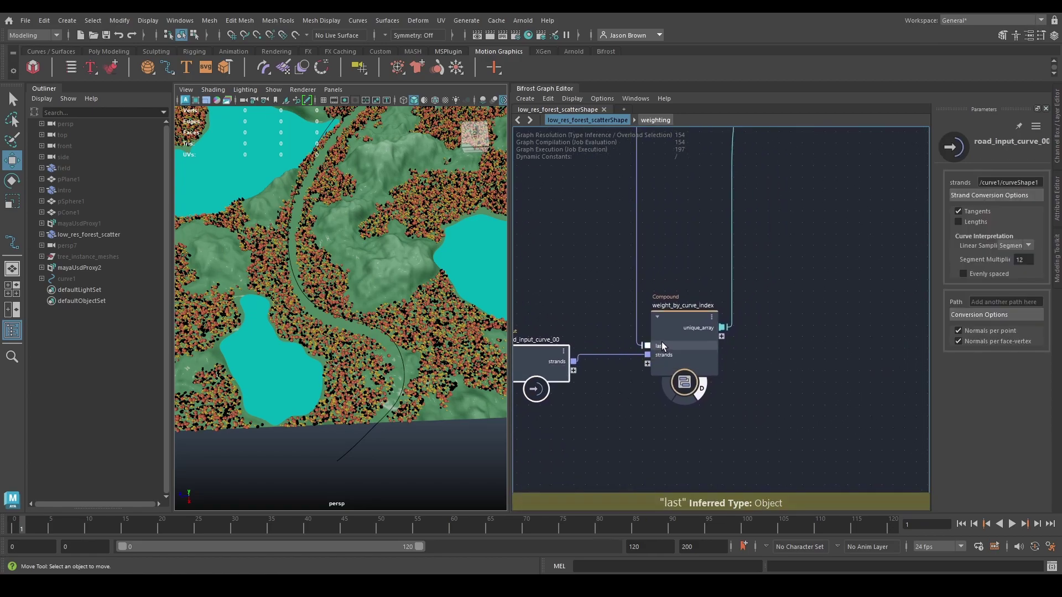
# Open the weight_by_curve_index compound and auto-arrange its input and output nodes around the contained nodes.
pyautogui.doubleClick(677, 323)
pyautogui.moveTo(834, 312); pyautogui.dragTo(554, 387)
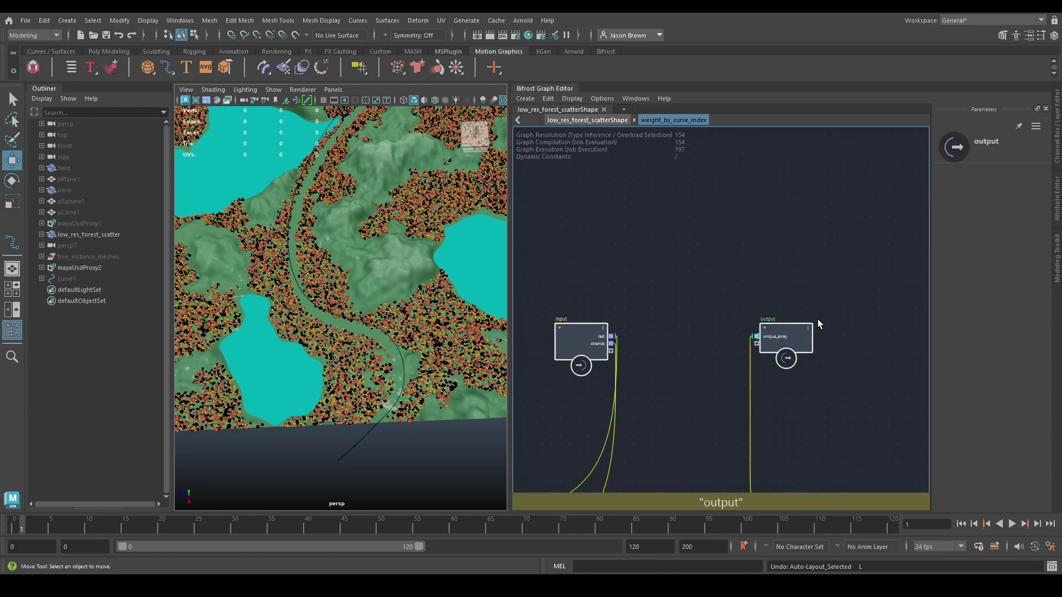
pyautogui.press('l')
pyautogui.press('a')
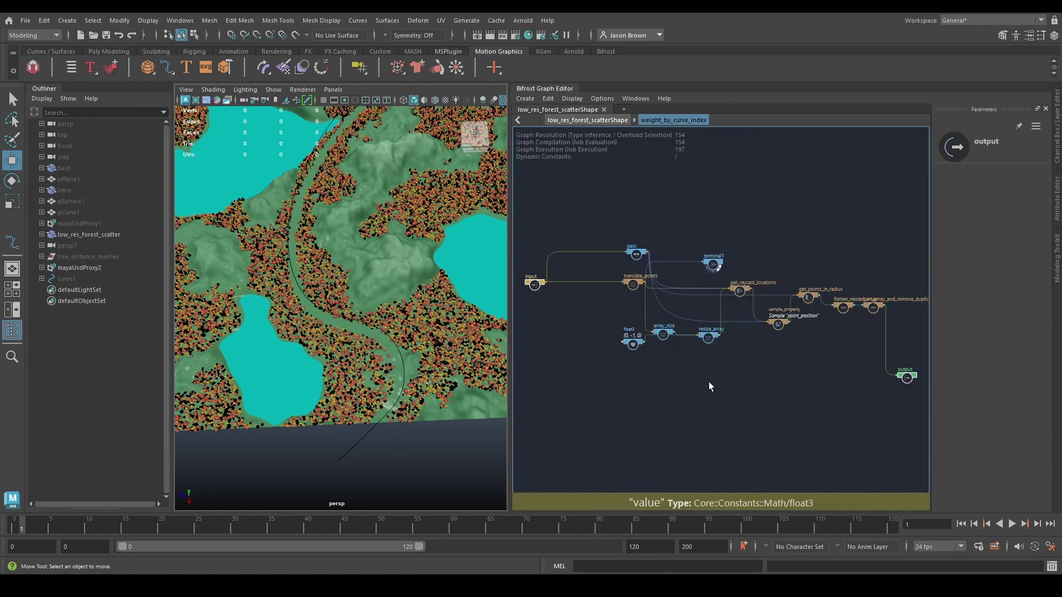
# Reposition the compound's input node closer to translate_points.
pyautogui.scroll(3, 708, 378)
pyautogui.scroll(2, 706, 340)
pyautogui.keyDown('alt'); pyautogui.moveTo(636, 365); pyautogui.dragTo(793, 447, button='middle'); pyautogui.keyUp('alt')
pyautogui.scroll(1, 686, 412)
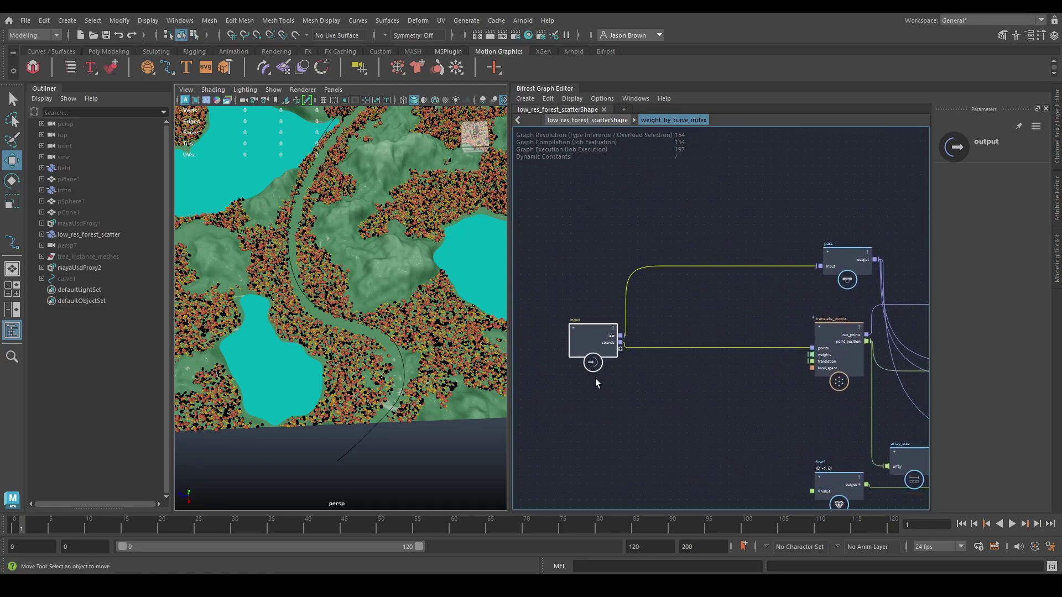
pyautogui.scroll(2, 721, 396)
pyautogui.moveTo(845, 337); pyautogui.dragTo(694, 317)
pyautogui.keyDown('alt'); pyautogui.moveTo(638, 346); pyautogui.dragTo(759, 360, button='middle'); pyautogui.keyUp('alt')
pyautogui.scroll(2, 759, 367)
pyautogui.moveTo(680, 331); pyautogui.dragTo(609, 331)
pyautogui.keyDown('alt'); pyautogui.moveTo(698, 382); pyautogui.dragTo(719, 367, button='middle'); pyautogui.keyUp('alt')
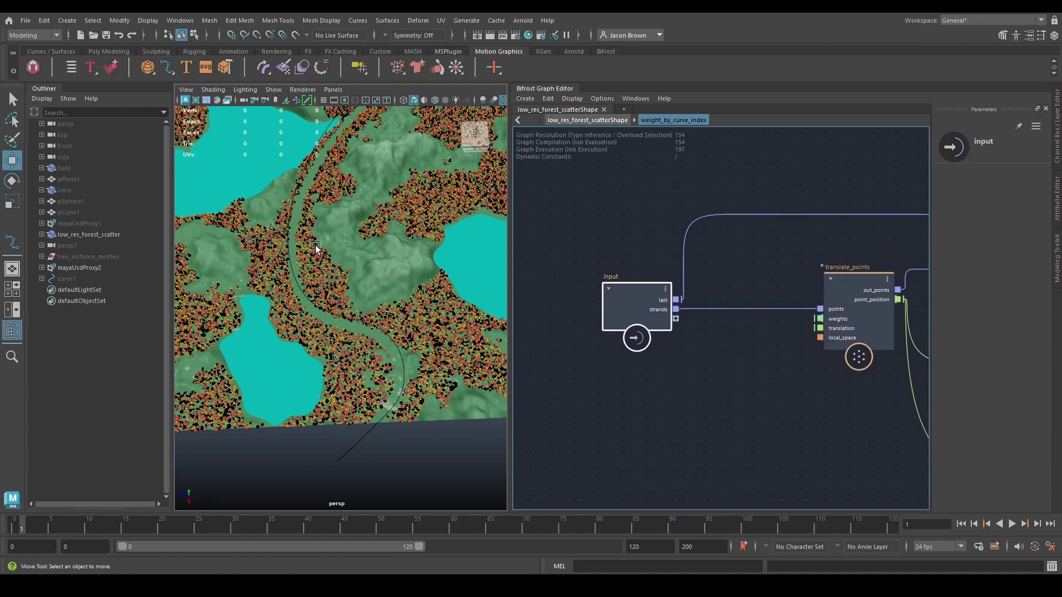
# Add a value node in the space below the input and translate_points nodes.
pyautogui.press('Tab')
pyautogui.write('val')
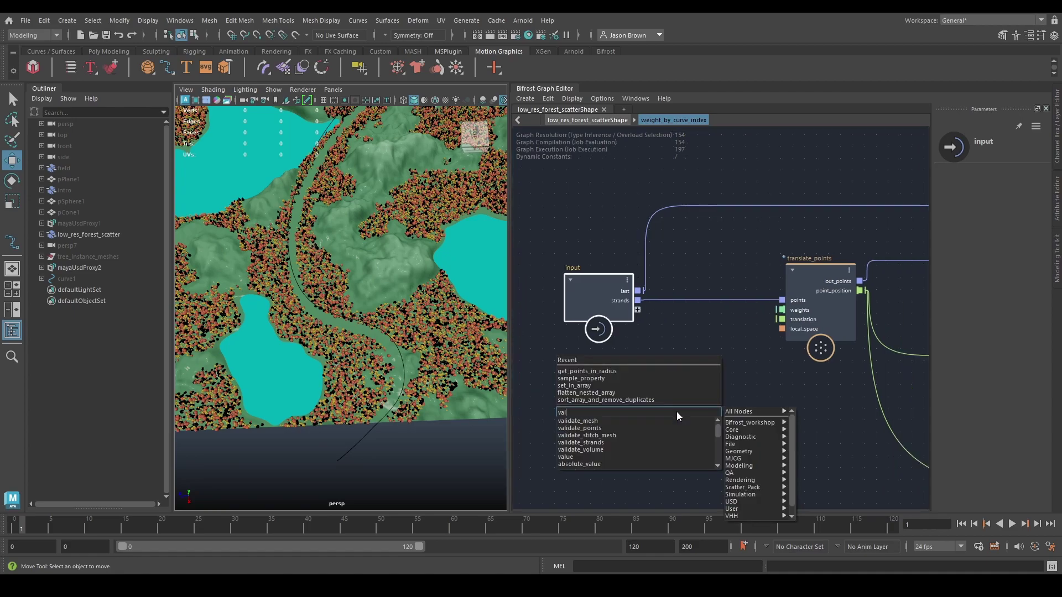
pyautogui.press('Down')
pyautogui.press('Down')
pyautogui.press('Down')
pyautogui.press('Down')
pyautogui.press('Down')
pyautogui.press('Down')
pyautogui.press('Return')
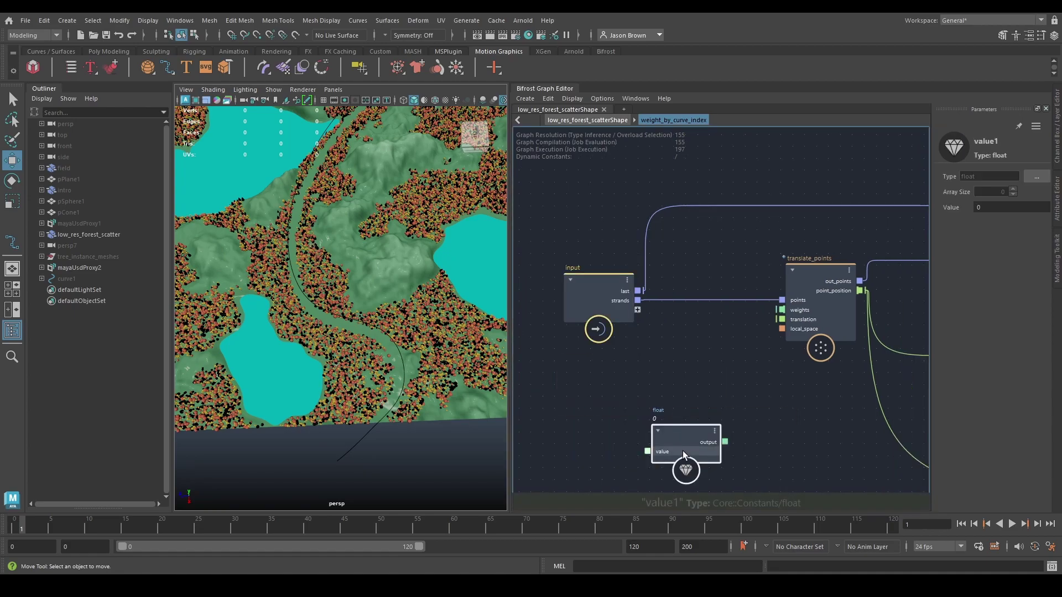
pyautogui.moveTo(683, 444); pyautogui.dragTo(691, 398)
# Change the new value node's type to float3 and expand its x, y and z ports.
pyautogui.click(1036, 176)
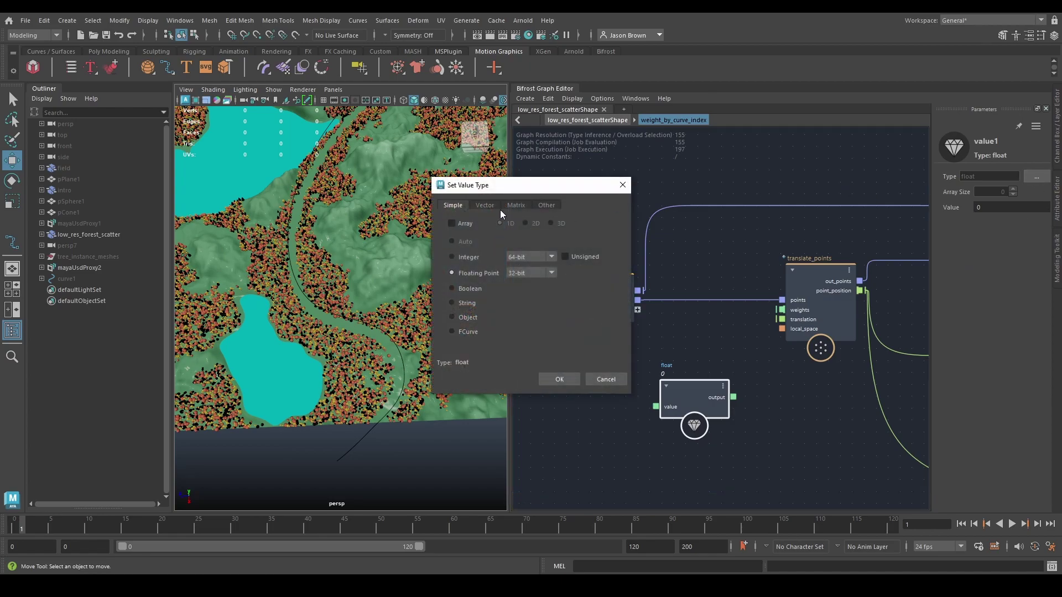
pyautogui.click(485, 205)
pyautogui.click(560, 380)
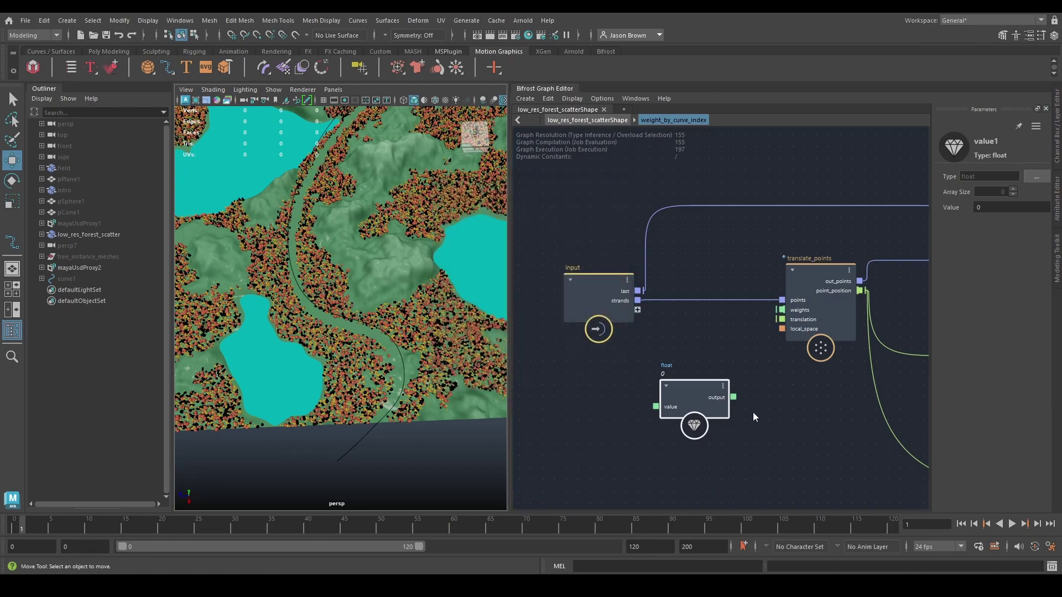
pyautogui.click(664, 386)
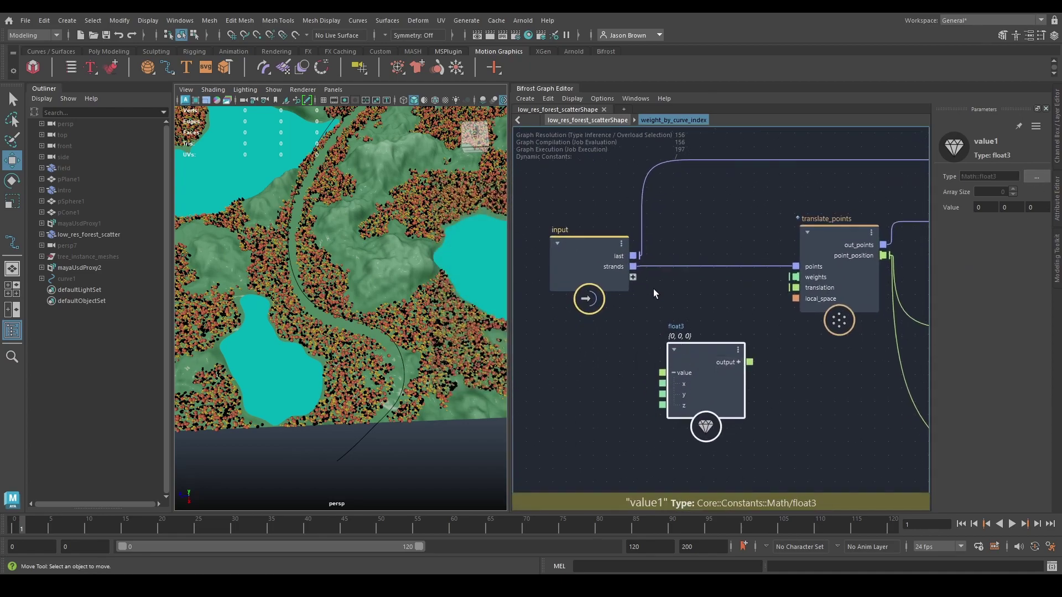
# Expose the float3 value's y component as a compound input port named vertical_displacement.
pyautogui.moveTo(651, 388); pyautogui.dragTo(633, 276)
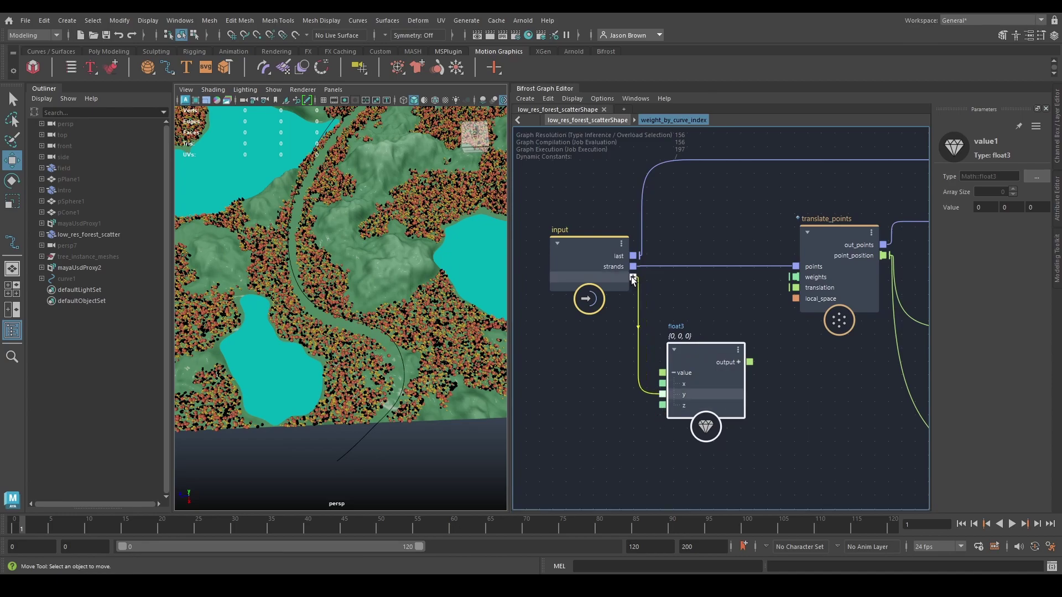
pyautogui.doubleClick(603, 277)
pyautogui.write('vertical ')
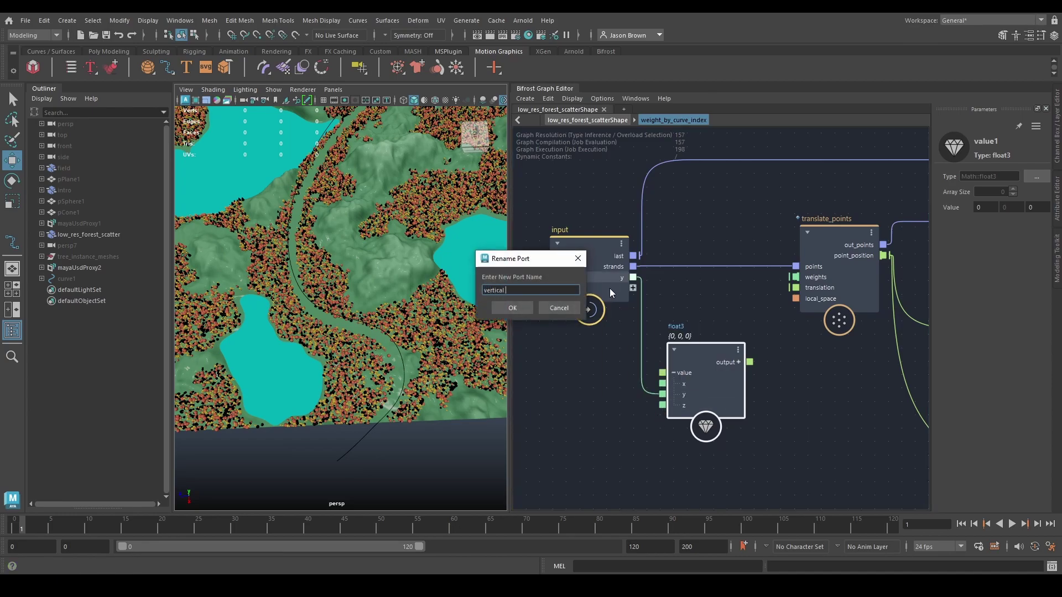
pyautogui.write('displacement')
pyautogui.press('Return')
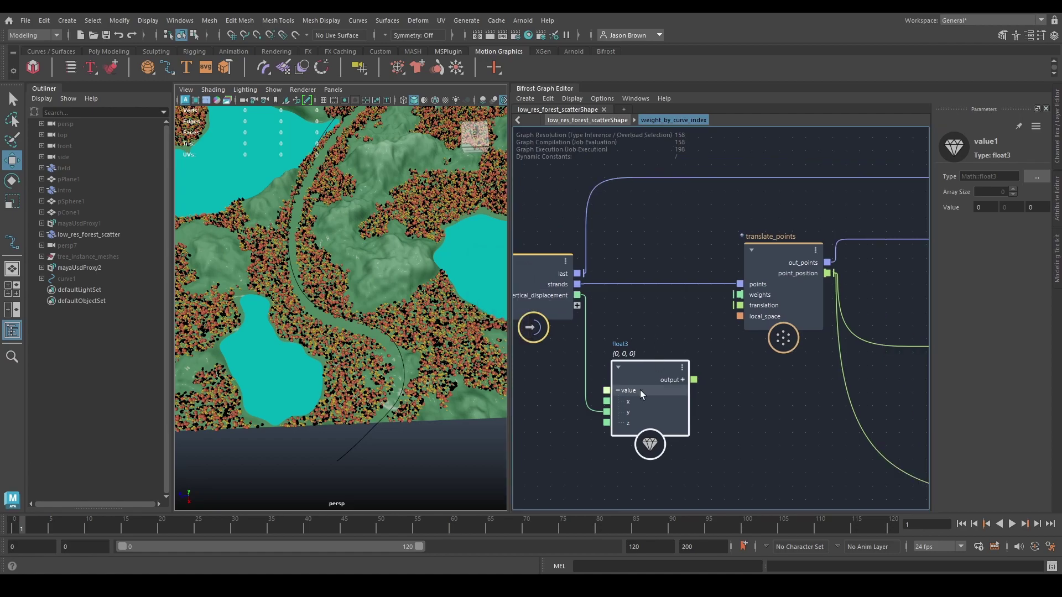
# Set the compound's Vertical Displacement to 1 and connect the float3 output to the translation of translate_points.
pyautogui.click(794, 394)
pyautogui.click(1027, 213)
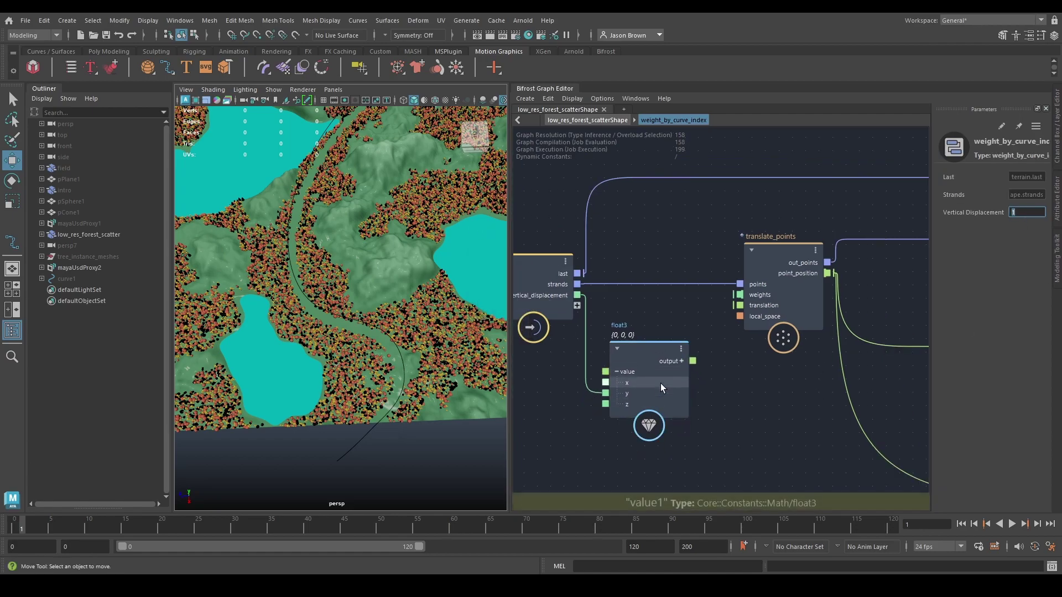
pyautogui.moveTo(693, 360); pyautogui.dragTo(753, 305)
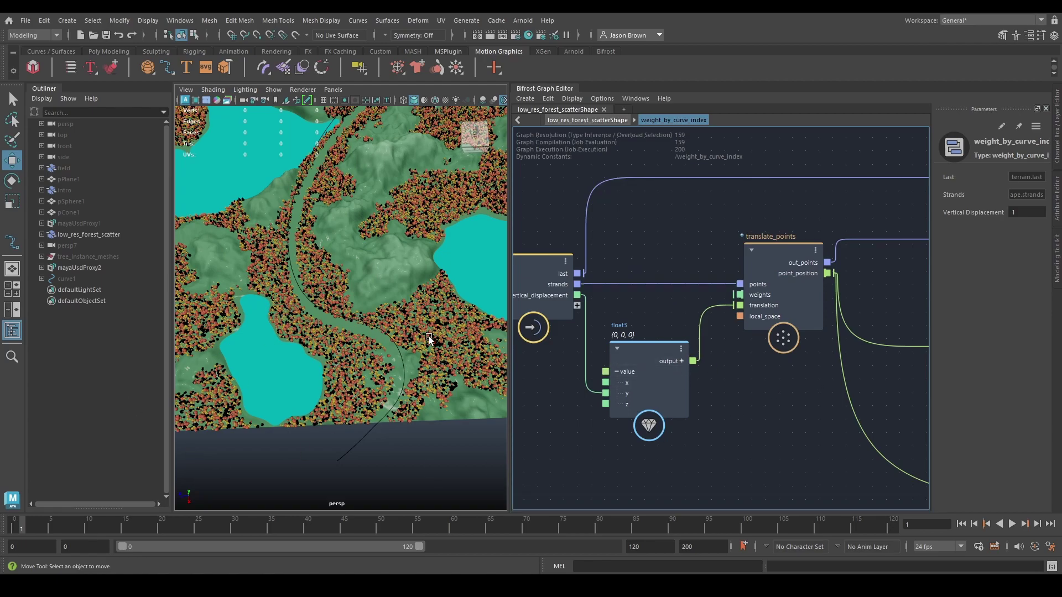
# Move the [0, -1, 0] float3 node from beside resize_array to below the vertical displacement float3 node.
pyautogui.scroll(-2, 701, 307)
pyautogui.moveTo(771, 391); pyautogui.dragTo(612, 374, button='middle')
pyautogui.moveTo(713, 390); pyautogui.dragTo(757, 320, button='middle')
pyautogui.scroll(1, 762, 360)
pyautogui.moveTo(762, 360); pyautogui.dragTo(838, 434)
pyautogui.moveTo(837, 434); pyautogui.dragTo(692, 356, button='middle')
pyautogui.moveTo(691, 356)
pyautogui.mouseDown()
pyautogui.moveTo(759, 383)
pyautogui.moveTo(709, 349)
pyautogui.moveTo(686, 354)
pyautogui.mouseUp()
pyautogui.scroll(-3, 620, 331)
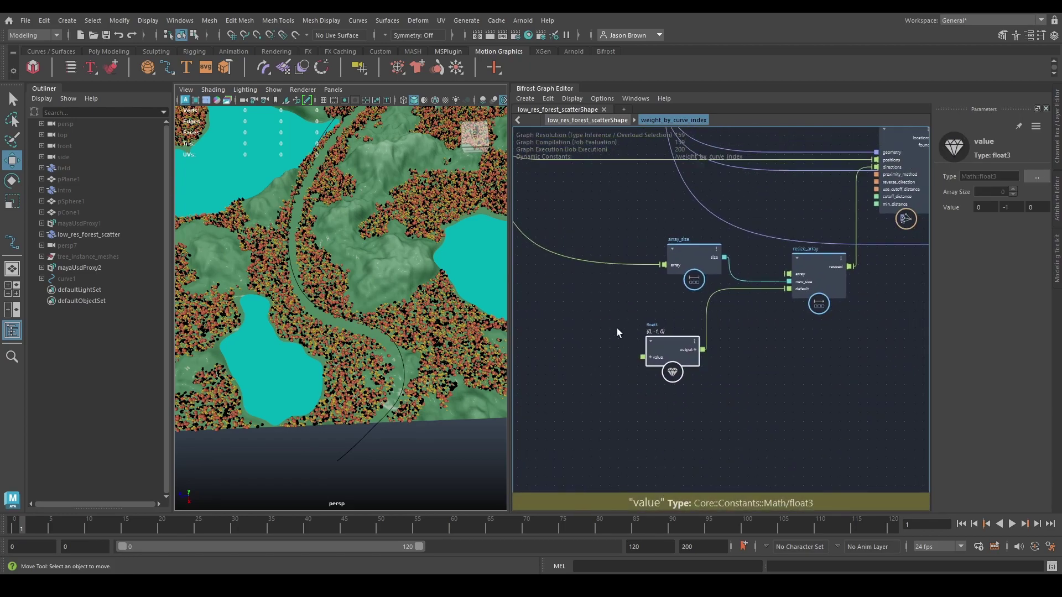
pyautogui.moveTo(619, 339); pyautogui.dragTo(773, 360, button='middle')
pyautogui.moveTo(684, 347); pyautogui.dragTo(705, 375, button='middle')
pyautogui.moveTo(831, 399); pyautogui.dragTo(607, 359)
pyautogui.scroll(1, 596, 304)
pyautogui.scroll(3, 567, 330)
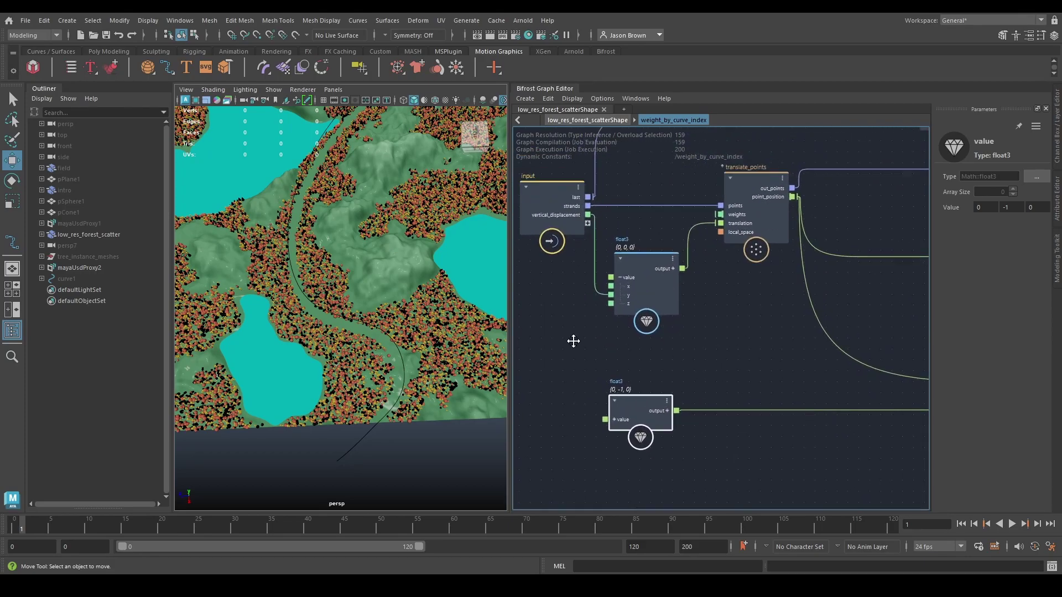
# Expose the resize_array default as a compound input port in place of the [0, -1, 0] float3 and set its type to float3.
pyautogui.click(587, 246)
pyautogui.moveTo(739, 456); pyautogui.dragTo(624, 275)
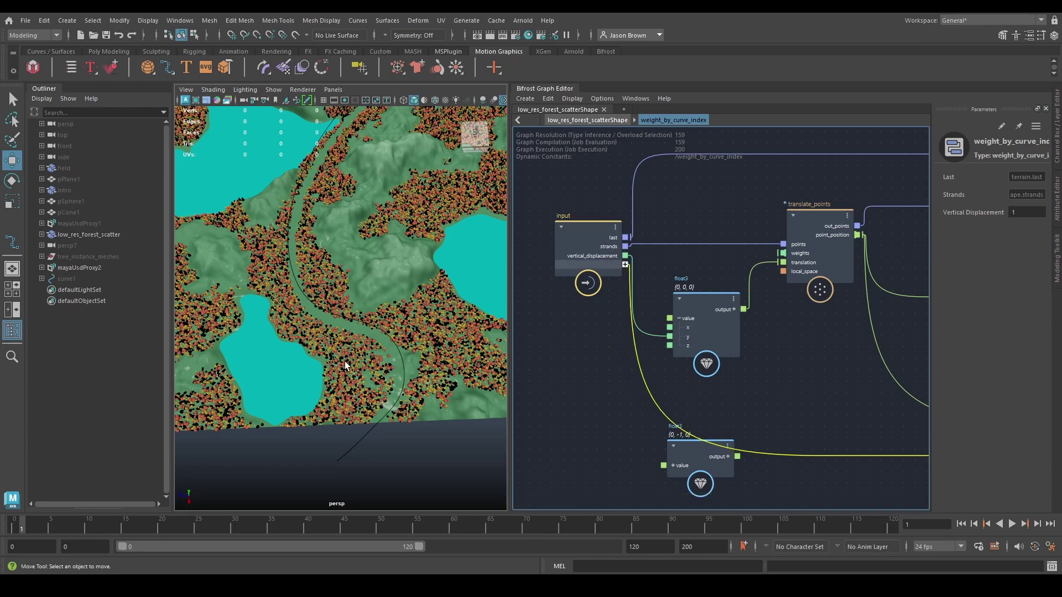
pyautogui.moveTo(740, 381)
pyautogui.mouseDown(button='middle')
pyautogui.moveTo(656, 373)
pyautogui.moveTo(655, 329)
pyautogui.moveTo(721, 385)
pyautogui.mouseUp(button='middle')
pyautogui.rightClick(605, 272)
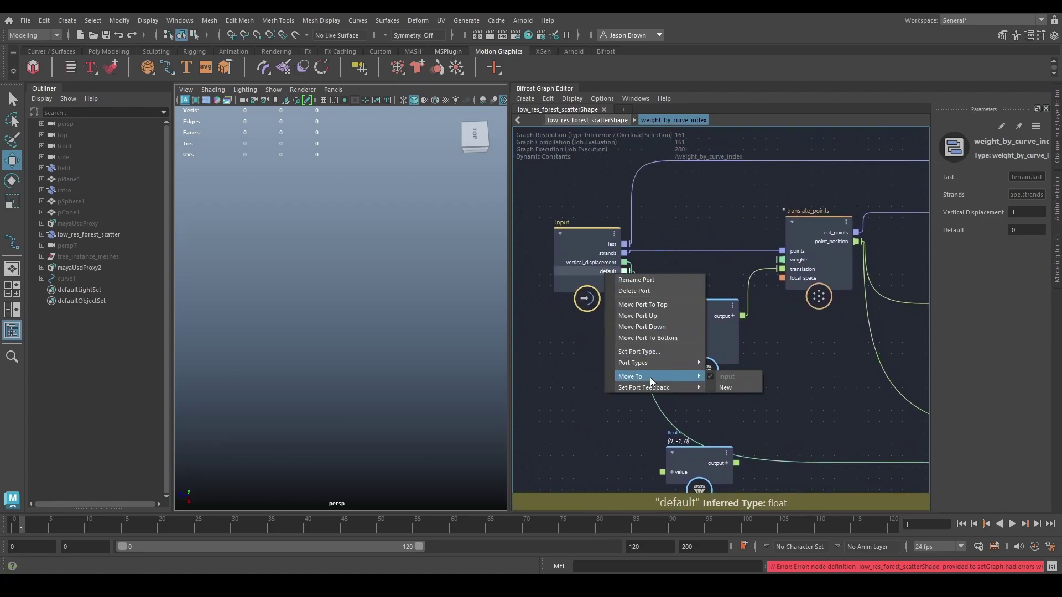
pyautogui.moveTo(645, 363)
pyautogui.click(738, 401)
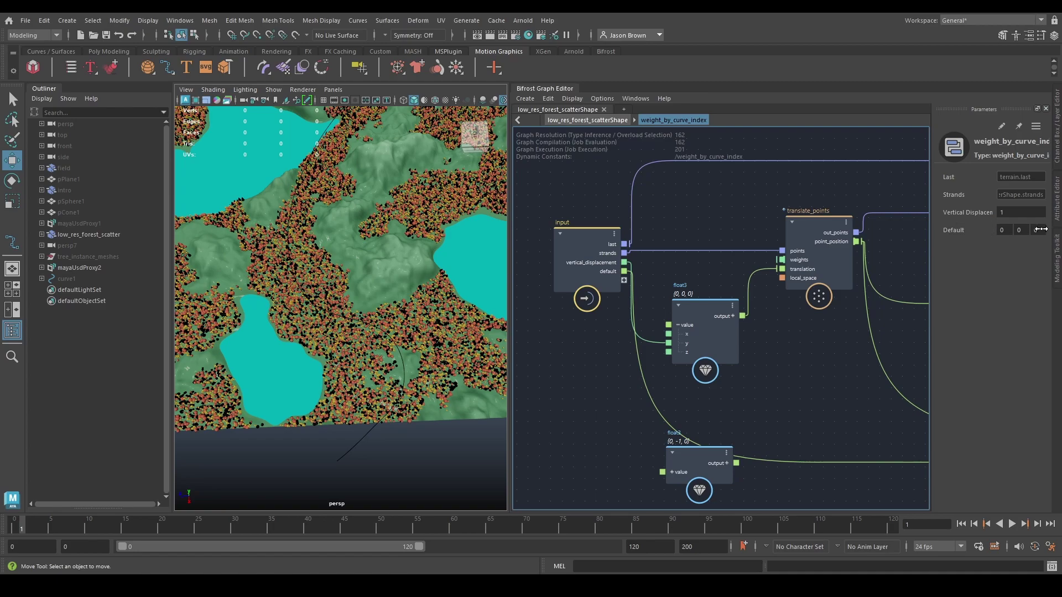
# Move the disconnected [0, -1, 0] float3 node below the input node and rename the default input port raycast_direction.
pyautogui.moveTo(692, 459); pyautogui.dragTo(564, 401)
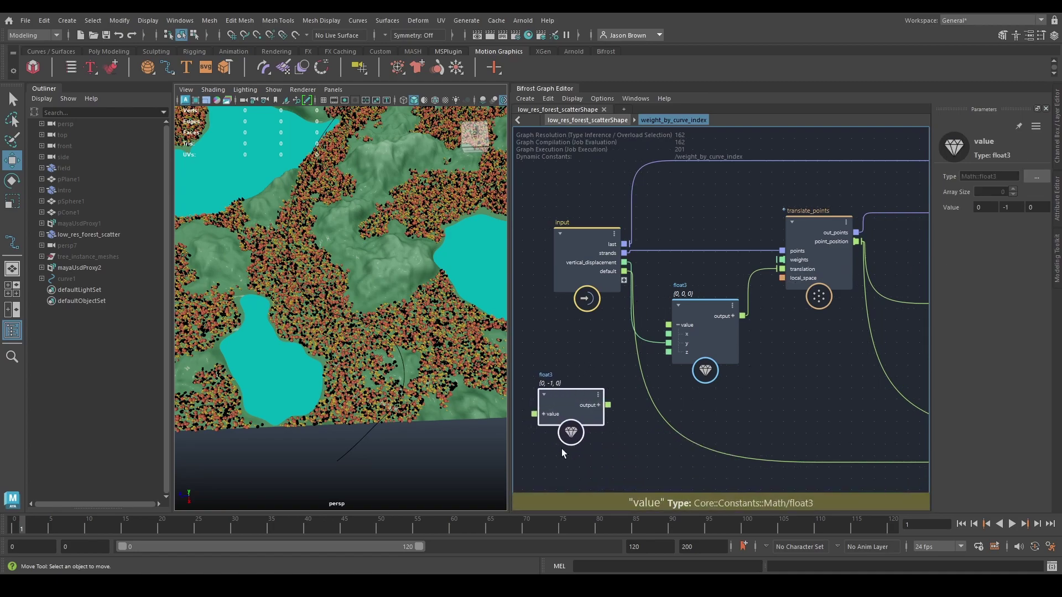
pyautogui.rightClick(586, 265)
pyautogui.click(608, 289)
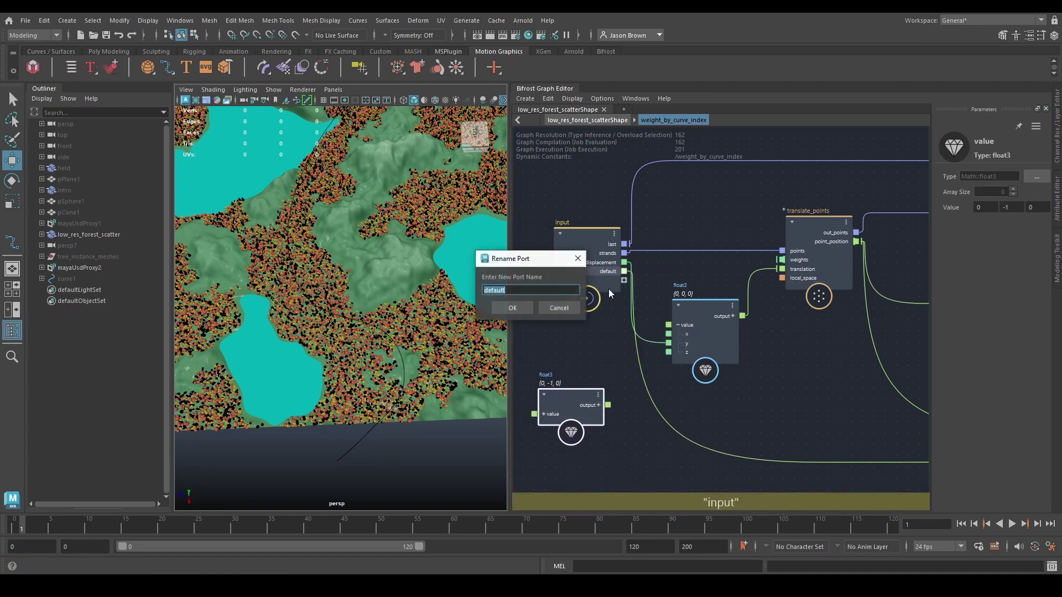
pyautogui.write('raycast_directions')
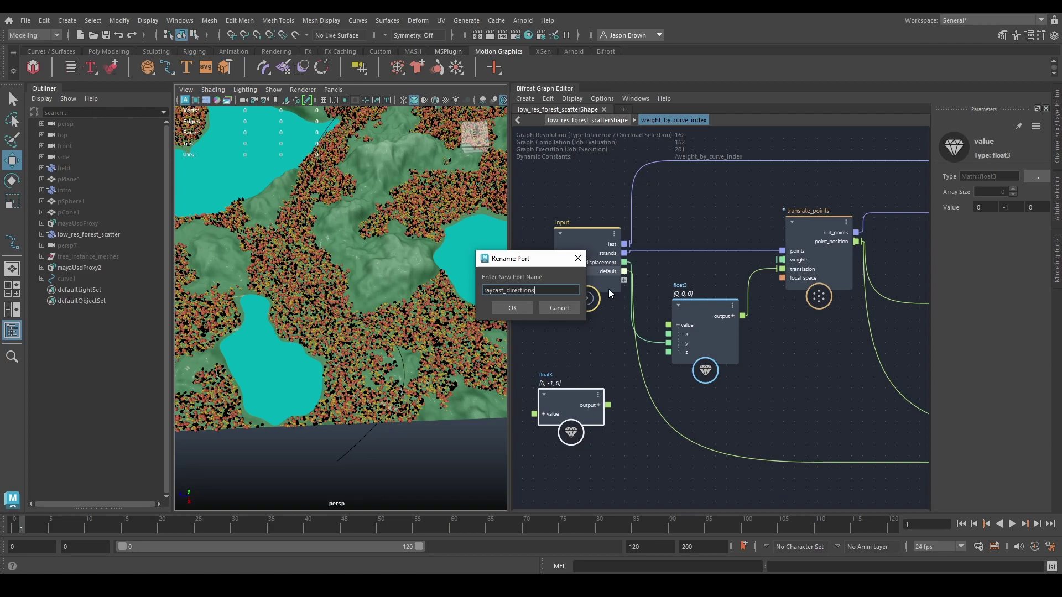
pyautogui.press('Return')
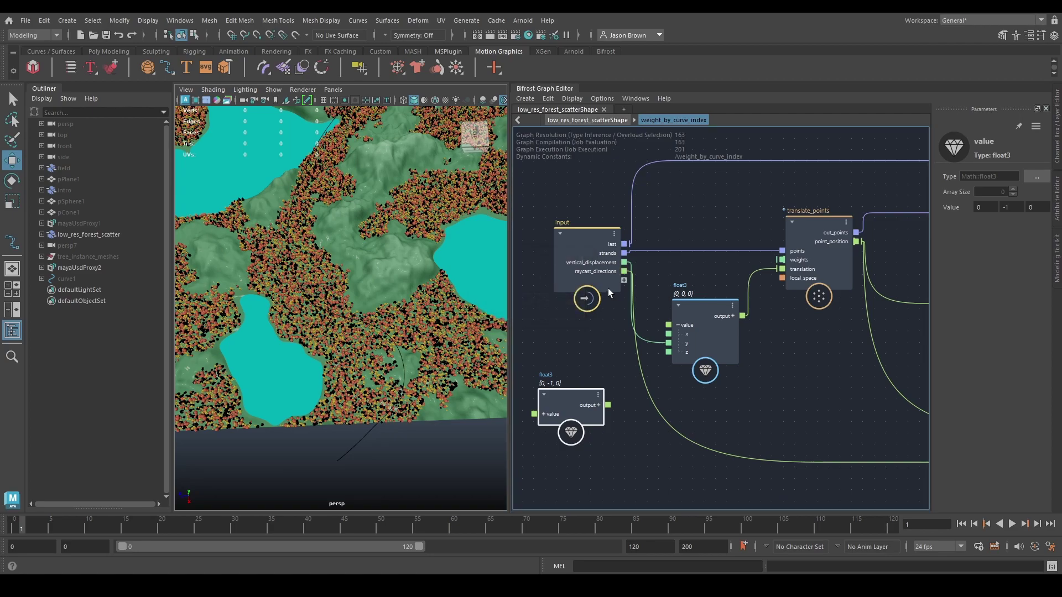
pyautogui.rightClick(566, 274)
pyautogui.click(597, 282)
pyautogui.press('End')
pyautogui.press('BackSpace')
pyautogui.press('Return')
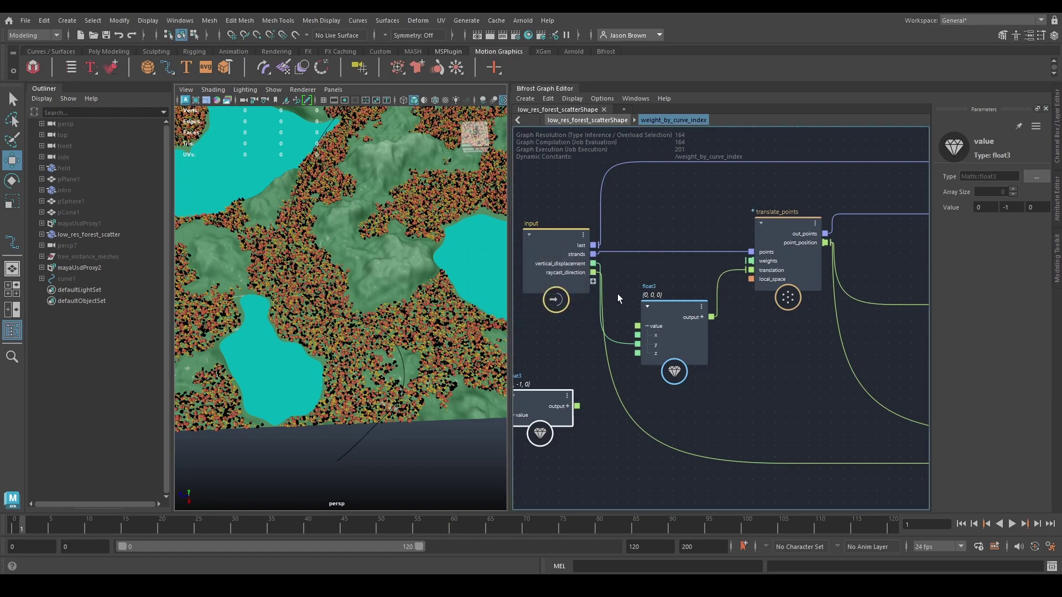
# Tidy the layout by raising the vertical displacement float3 node and moving resize_array closer to array_size.
pyautogui.moveTo(723, 346); pyautogui.dragTo(728, 315, button='middle')
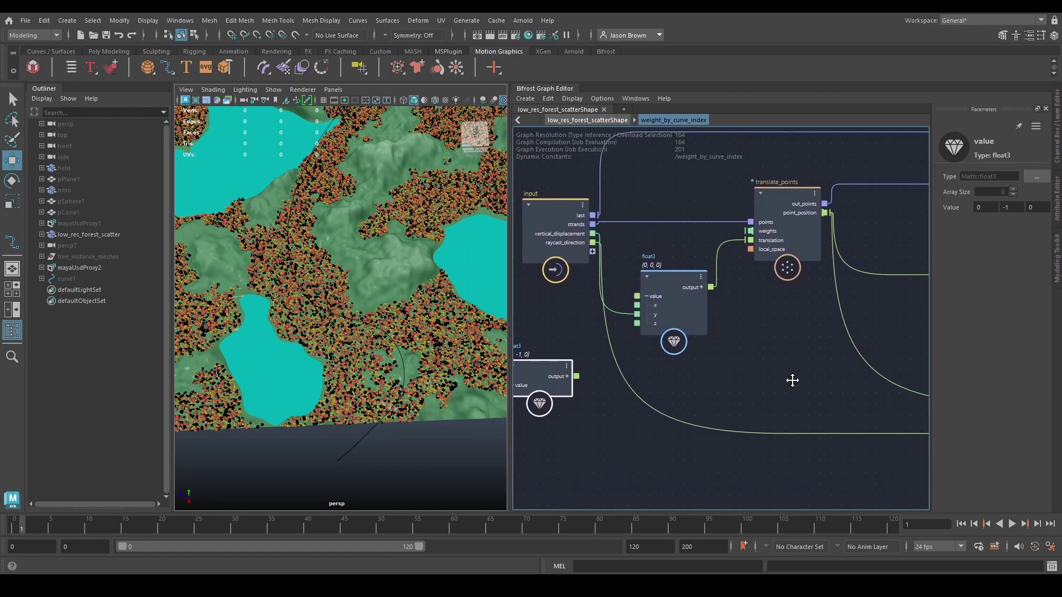
pyautogui.moveTo(793, 381); pyautogui.dragTo(794, 387, button='middle')
pyautogui.moveTo(680, 309); pyautogui.dragTo(679, 282)
pyautogui.moveTo(914, 371); pyautogui.dragTo(629, 340, button='middle')
pyautogui.moveTo(796, 410); pyautogui.dragTo(627, 354, button='middle')
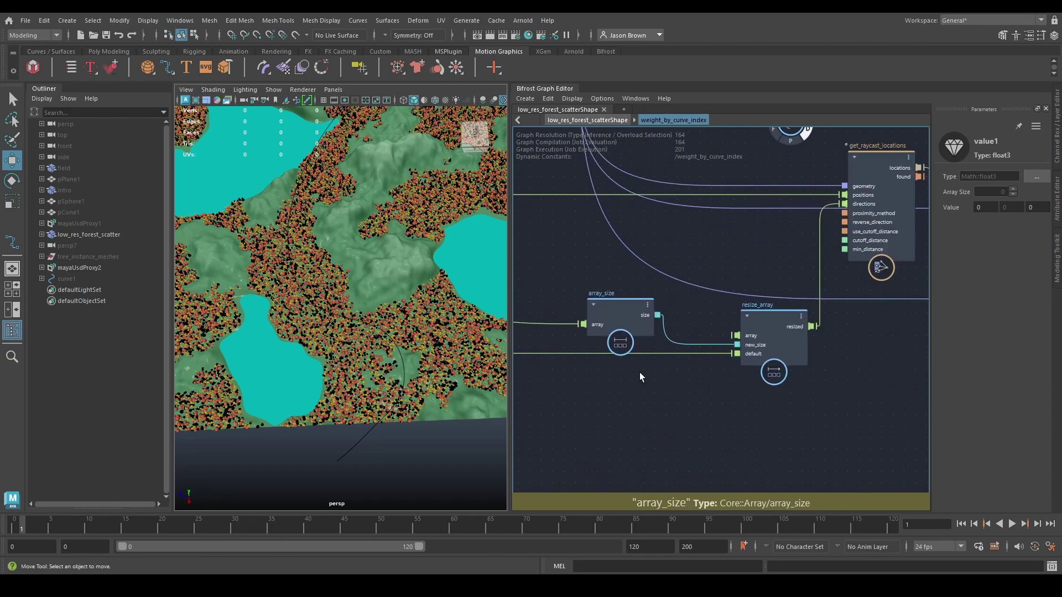
pyautogui.moveTo(774, 354); pyautogui.dragTo(716, 346)
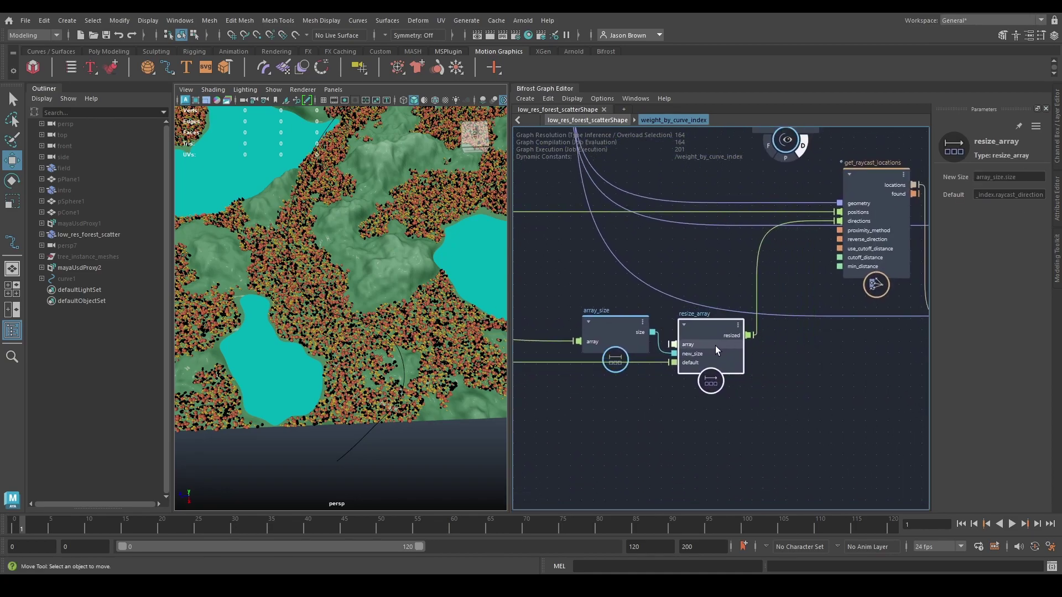
# Set the compound's Raycast Direction to 0, -1, 0 and delete the disconnected [0, -1, 0] float3 node.
pyautogui.moveTo(647, 367); pyautogui.dragTo(891, 386, button='middle')
pyautogui.moveTo(727, 356); pyautogui.dragTo(937, 408, button='middle')
pyautogui.click(611, 233)
pyautogui.click(739, 285)
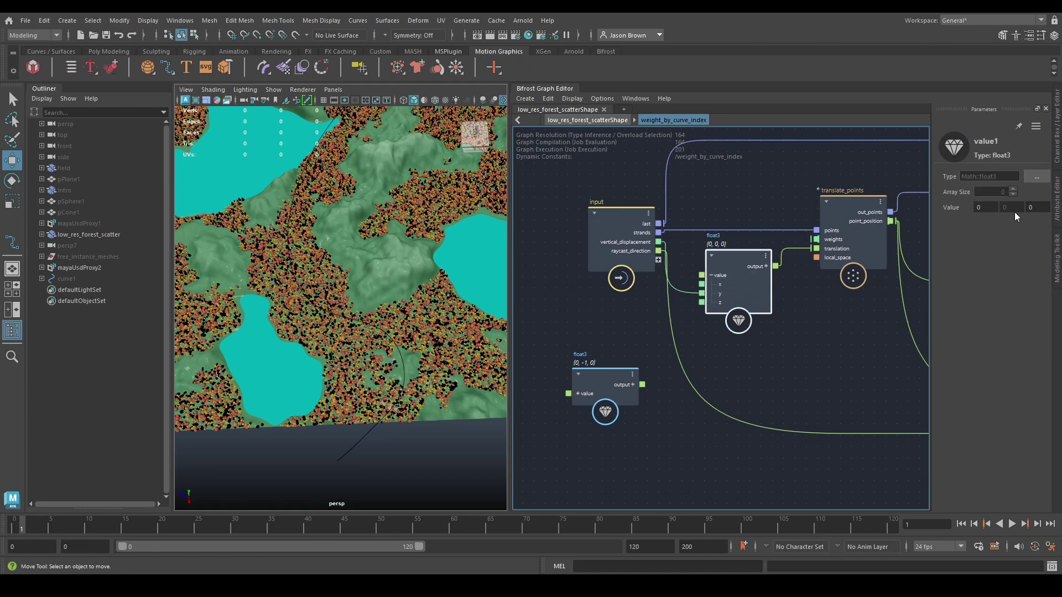
pyautogui.click(632, 314)
pyautogui.click(1024, 230)
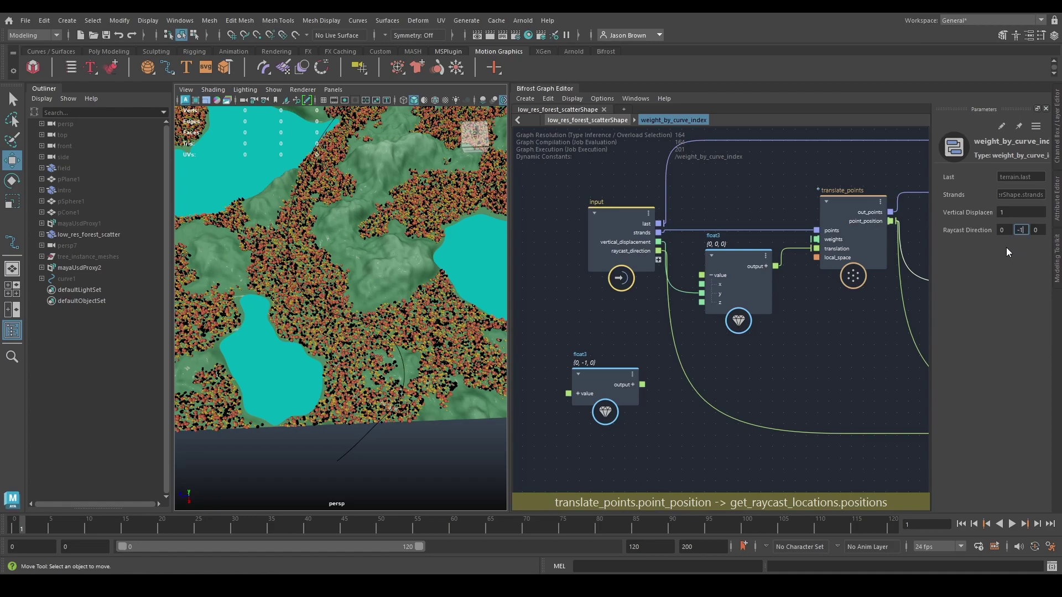
pyautogui.press('Return')
pyautogui.click(606, 382)
pyautogui.press('Delete')
# Move the pass node down below the level of the vertical displacement float3 node.
pyautogui.keyDown('alt'); pyautogui.moveTo(696, 377); pyautogui.dragTo(608, 360, button='middle'); pyautogui.keyUp('alt')
pyautogui.scroll(-2, 830, 334)
pyautogui.keyDown('alt'); pyautogui.moveTo(830, 335); pyautogui.dragTo(778, 376, button='middle'); pyautogui.keyUp('alt')
pyautogui.moveTo(876, 209); pyautogui.dragTo(741, 407)
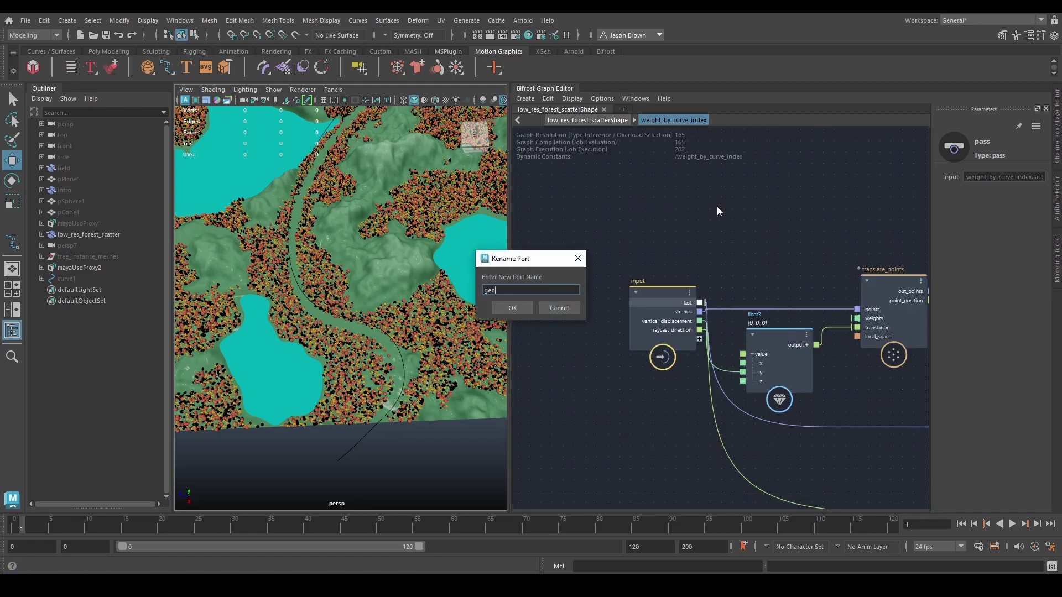
# Rename the compound's first two input ports, last and strands, to geo and strand.
pyautogui.press('Return')
pyautogui.moveTo(701, 236); pyautogui.dragTo(660, 239, button='middle')
pyautogui.rightClick(648, 312)
pyautogui.click(668, 325)
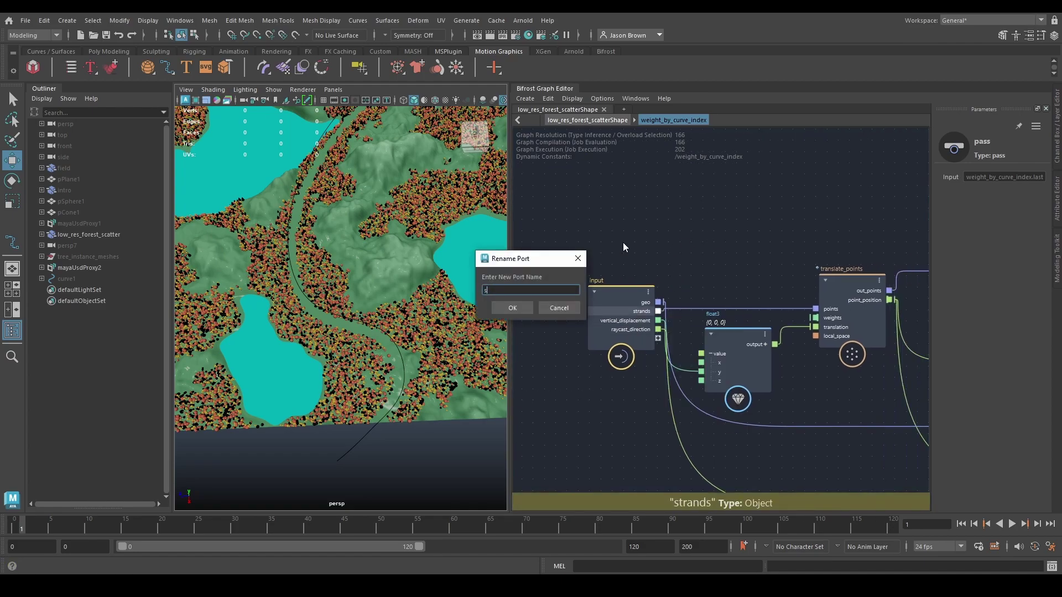
pyautogui.write('strand')
pyautogui.press('Return')
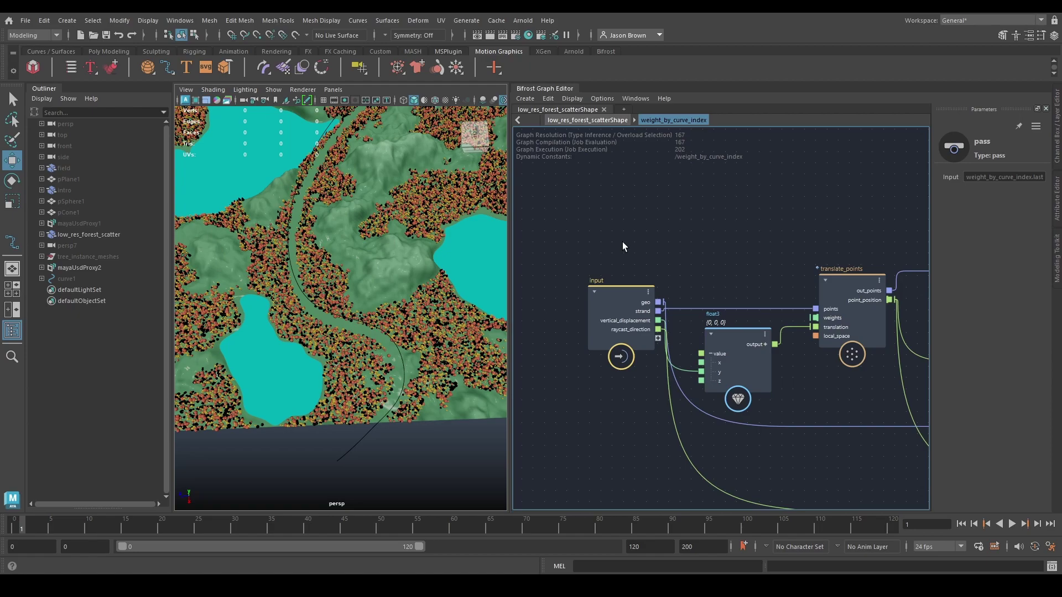
# Tidy the layout by moving resize_array close beside array_size and bringing terminal1 back above the pass node, nearer translate_points.
pyautogui.click(654, 390)
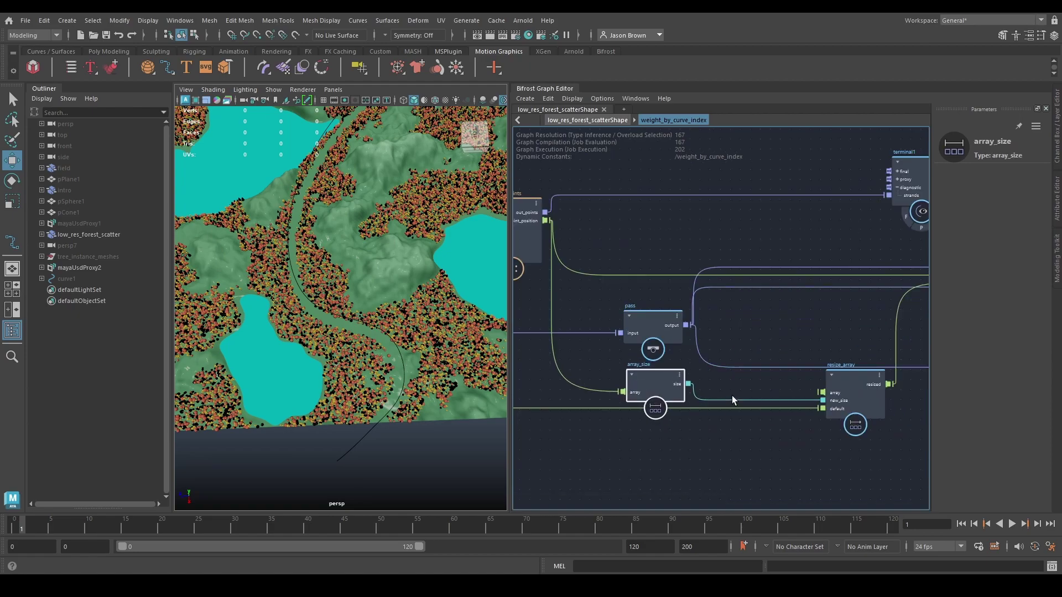
pyautogui.moveTo(858, 387); pyautogui.dragTo(743, 393)
pyautogui.keyDown('alt'); pyautogui.moveTo(828, 388); pyautogui.dragTo(798, 451, button='middle'); pyautogui.keyUp('alt')
pyautogui.moveTo(881, 255); pyautogui.dragTo(602, 246)
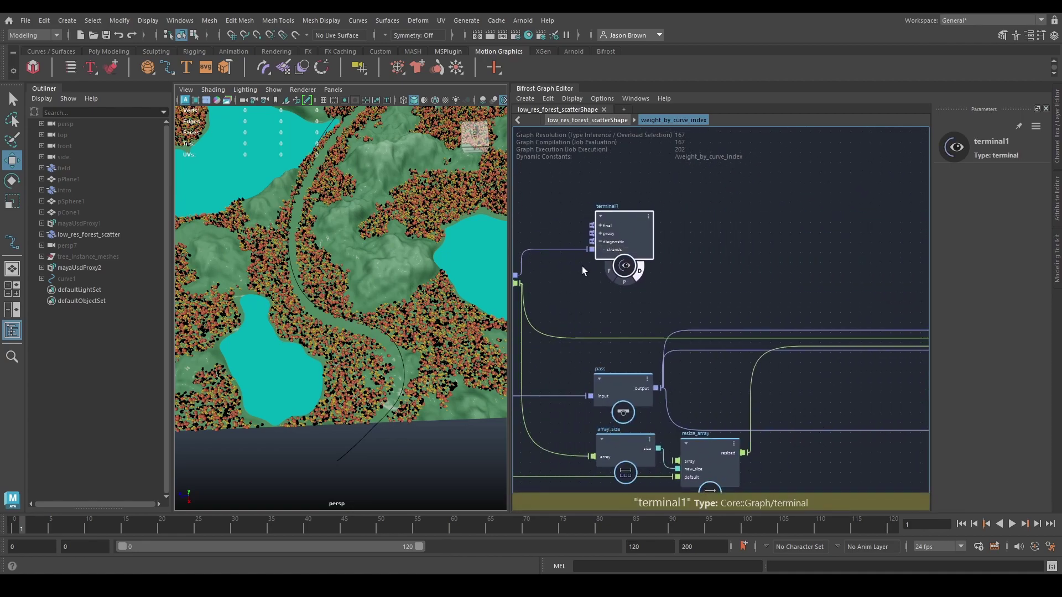
pyautogui.moveTo(583, 267); pyautogui.dragTo(663, 293, button='middle')
pyautogui.moveTo(679, 250); pyautogui.dragTo(744, 257)
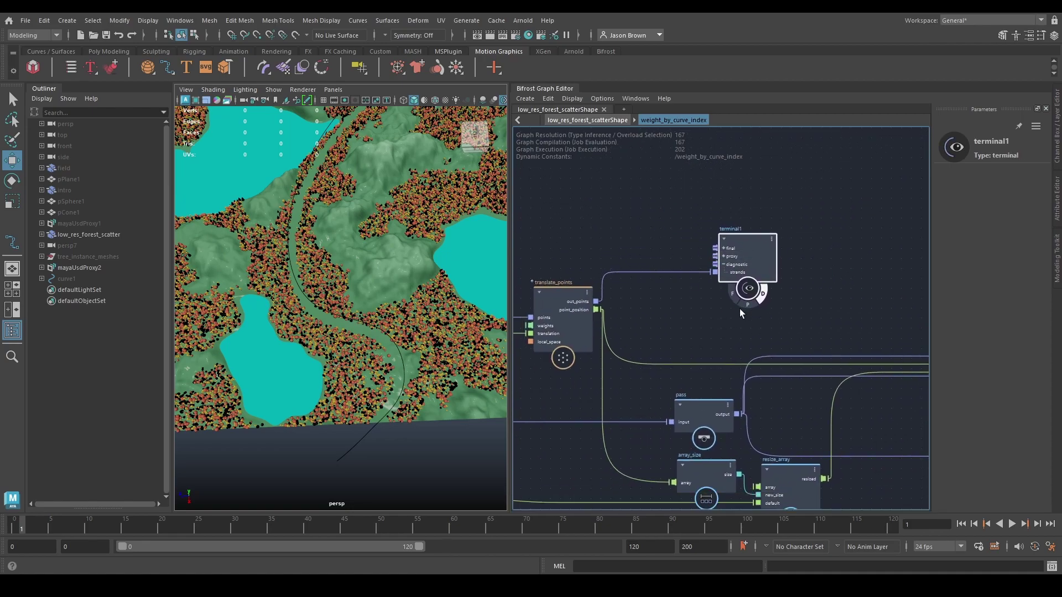
# Return to the parent graph and toggle the weight_by_curve_index compound's diagnostic display off and on to check the strands.
pyautogui.doubleClick(685, 279)
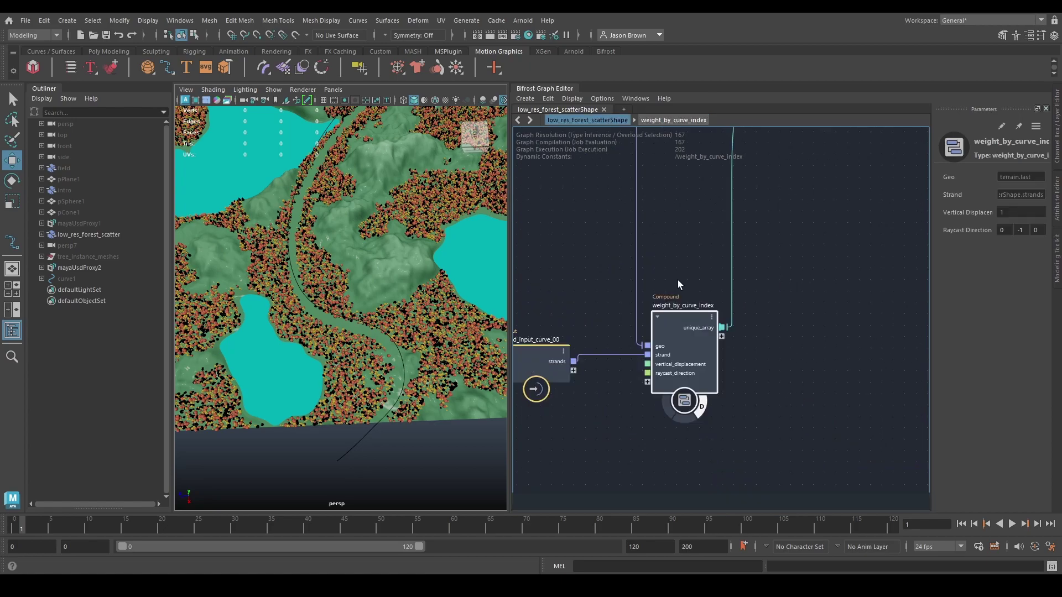
pyautogui.click(702, 410)
pyautogui.click(702, 411)
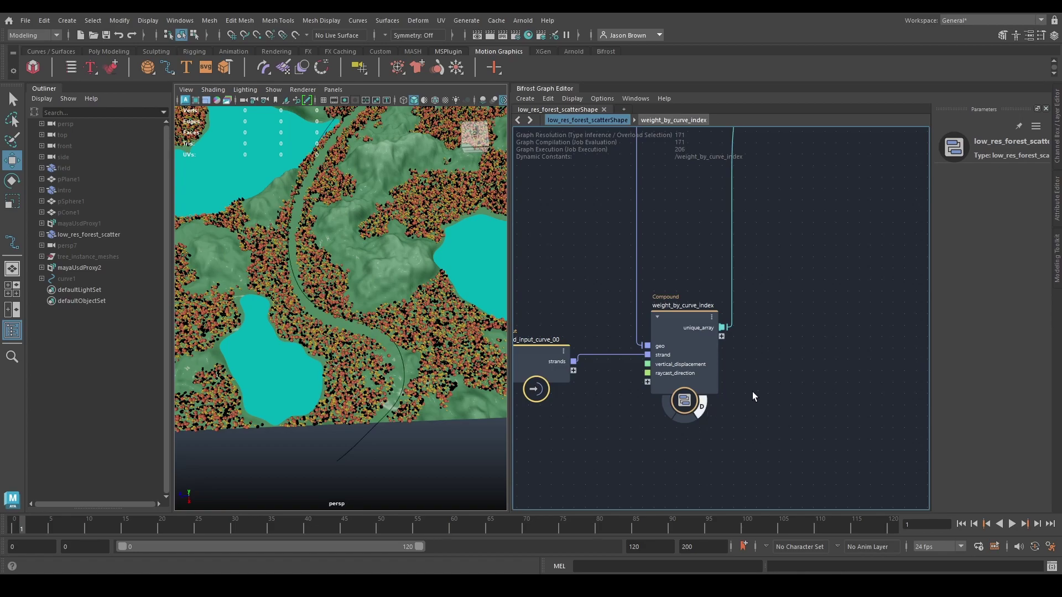
# Reopen the weight_by_curve_index compound and move terminal1 farther from translate_points to make room for another node.
pyautogui.doubleClick(695, 324)
pyautogui.scroll(2, 710, 321)
pyautogui.scroll(4, 698, 247)
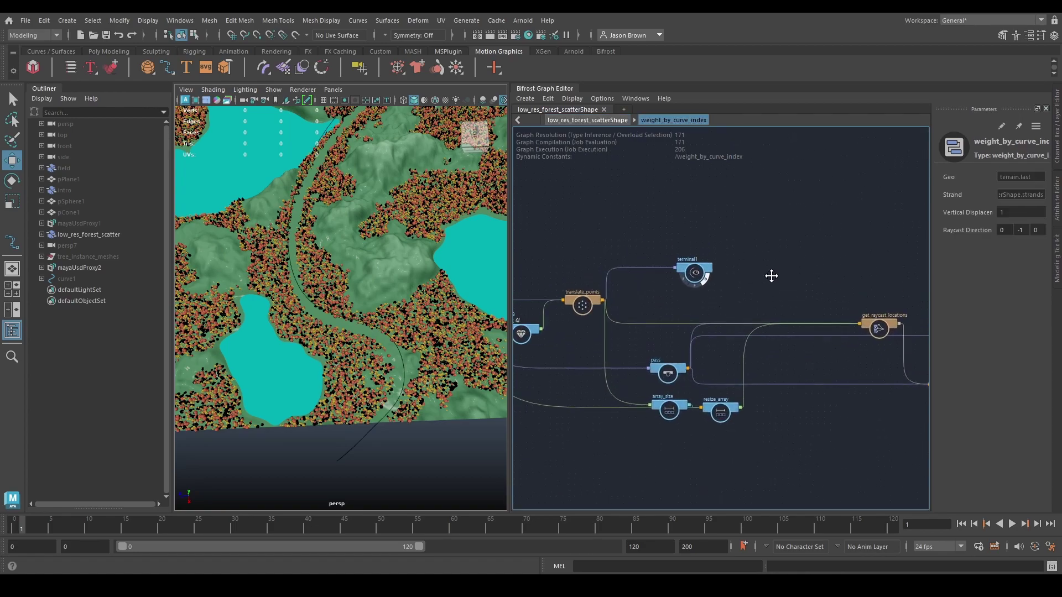
pyautogui.keyDown('alt'); pyautogui.moveTo(771, 268); pyautogui.dragTo(769, 307, button='middle'); pyautogui.keyUp('alt')
pyautogui.moveTo(690, 298); pyautogui.dragTo(763, 294)
pyautogui.keyDown('alt'); pyautogui.moveTo(683, 297); pyautogui.dragTo(696, 289, button='middle'); pyautogui.keyUp('alt')
# Insert an assign_diagnostic_material node into the connection from translate_points to terminal1 and position it between the two nodes.
pyautogui.moveTo(671, 268); pyautogui.dragTo(693, 306)
pyautogui.press('Tab')
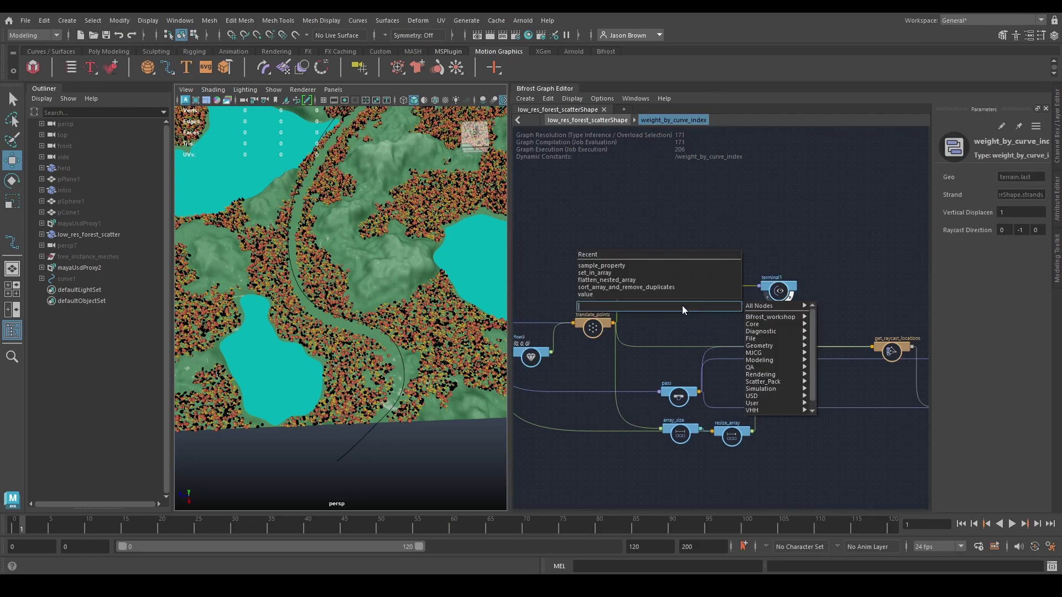
pyautogui.write('ass')
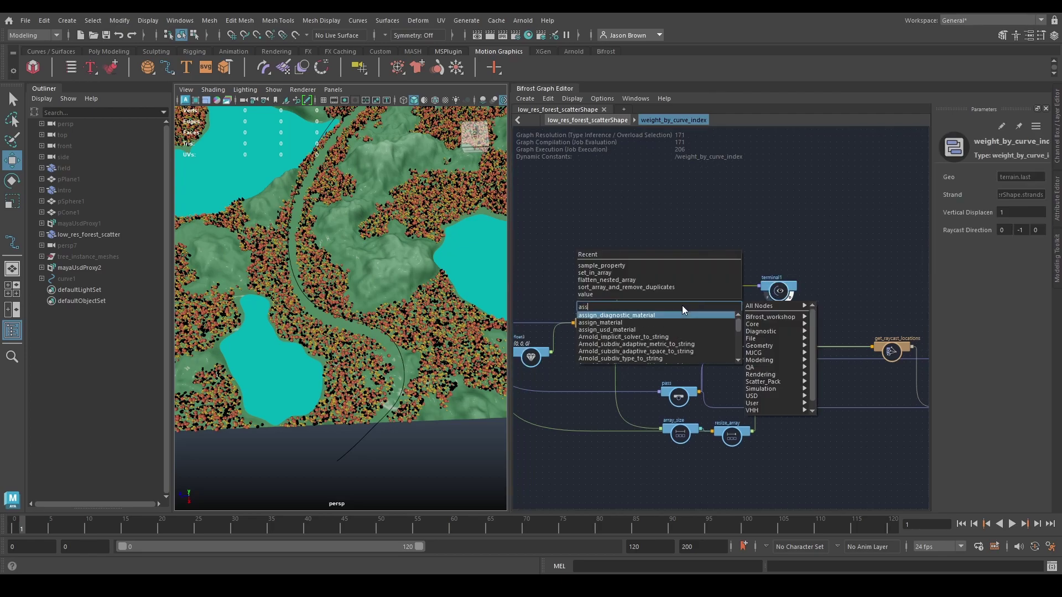
pyautogui.click(682, 315)
pyautogui.scroll(4, 652, 315)
pyautogui.rightClick(667, 303)
pyautogui.moveTo(713, 322)
pyautogui.click(799, 345)
pyautogui.moveTo(681, 300); pyautogui.dragTo(696, 306)
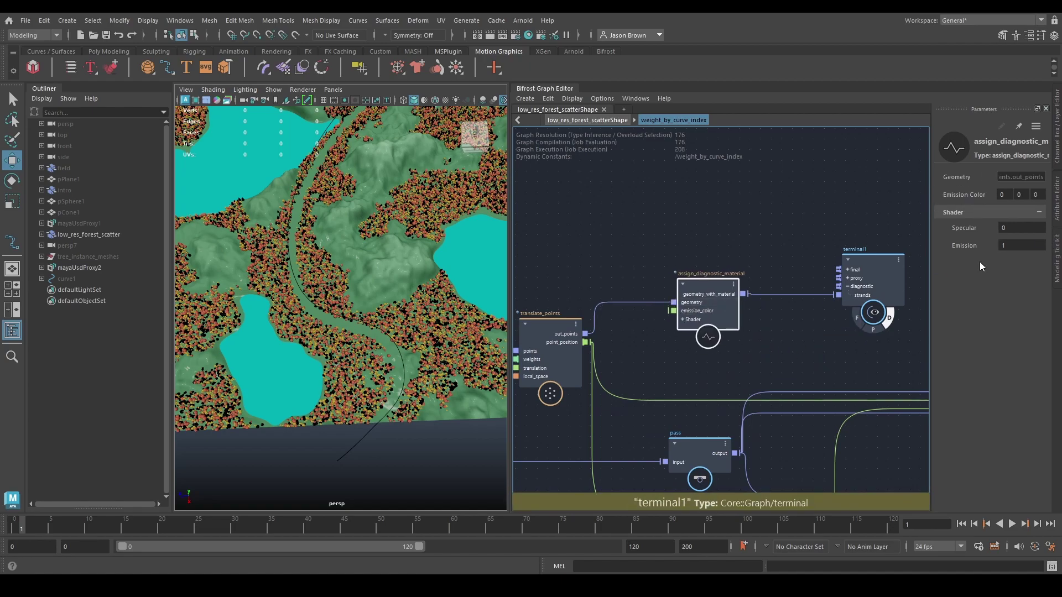
# Set the assign_diagnostic_material node's emission color to red with values 1, 0, 0.
pyautogui.click(1003, 195)
pyautogui.write('1')
pyautogui.press('Return')
pyautogui.keyDown('alt'); pyautogui.moveTo(305, 313); pyautogui.dragTo(323, 322); pyautogui.keyUp('alt')
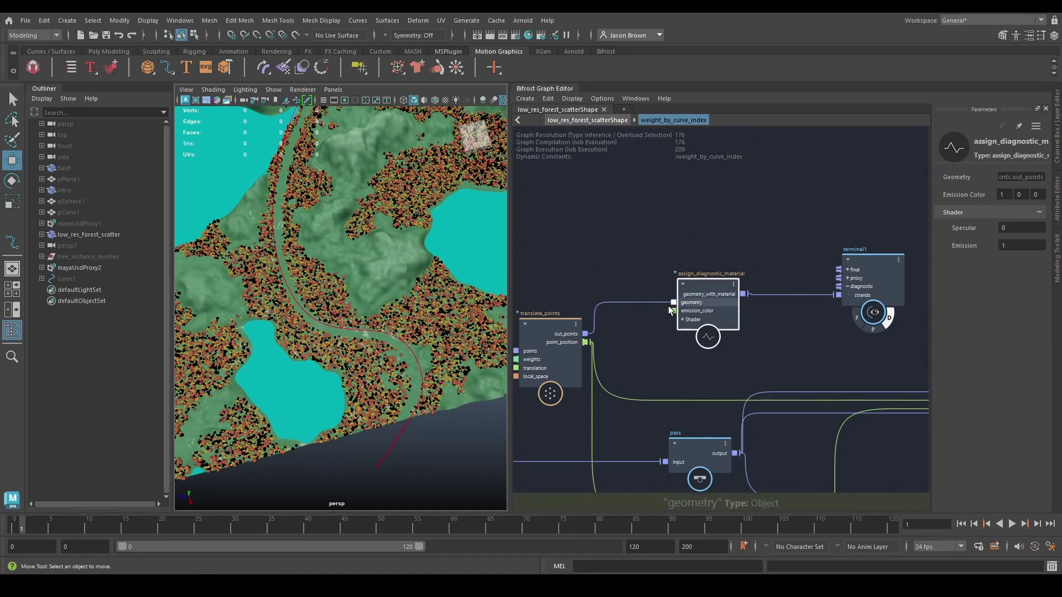
# Move the assign_diagnostic_material and terminal1 nodes closer to the translate_points node.
pyautogui.scroll(-4, 711, 335)
pyautogui.scroll(1, 714, 339)
pyautogui.moveTo(688, 292); pyautogui.dragTo(653, 270)
pyautogui.moveTo(823, 261); pyautogui.dragTo(756, 241)
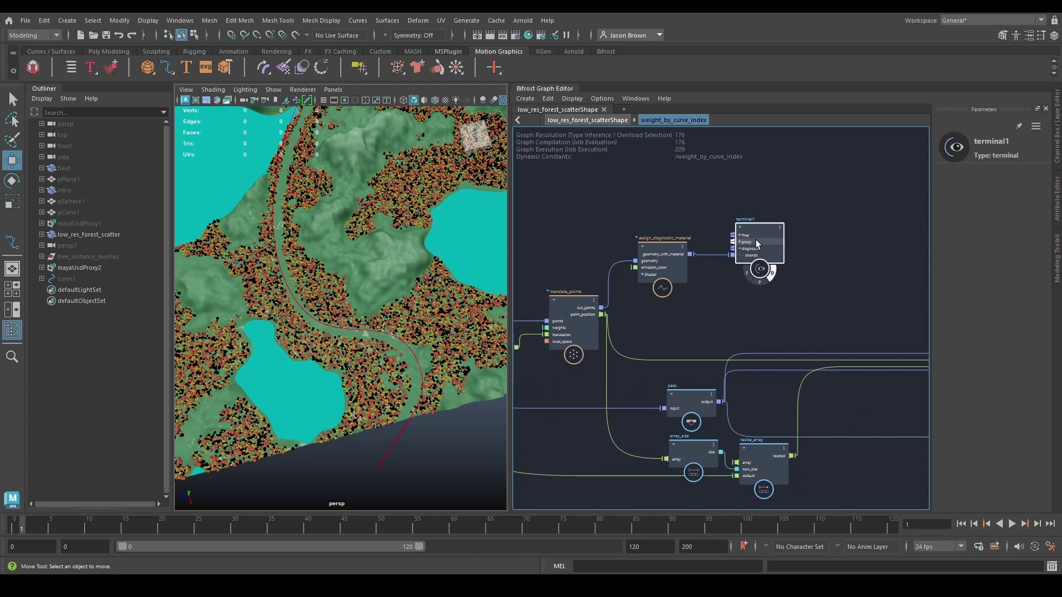
# Add a new input node beside assign_diagnostic_material, above translate_points.
pyautogui.keyDown('alt'); pyautogui.moveTo(742, 322); pyautogui.dragTo(789, 211, button='middle'); pyautogui.keyUp('alt')
pyautogui.keyDown('alt'); pyautogui.moveTo(780, 293); pyautogui.dragTo(777, 341, button='middle'); pyautogui.keyUp('alt')
pyautogui.keyDown('alt'); pyautogui.moveTo(735, 259); pyautogui.dragTo(801, 391, button='middle'); pyautogui.keyUp('alt')
pyautogui.keyDown('alt'); pyautogui.moveTo(616, 338); pyautogui.dragTo(659, 317, button='middle'); pyautogui.keyUp('alt')
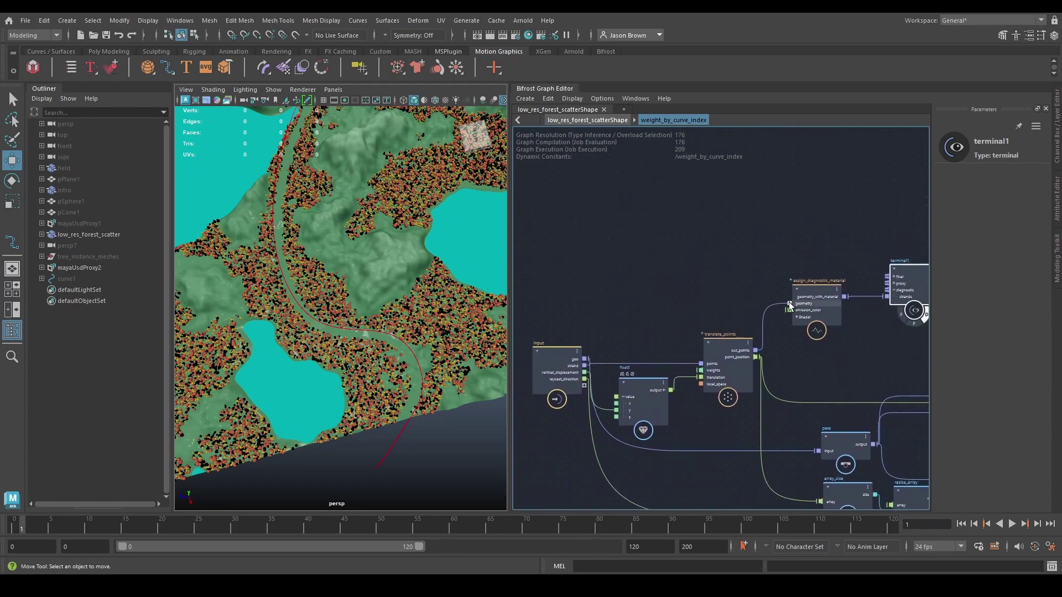
pyautogui.moveTo(786, 311); pyautogui.dragTo(587, 388)
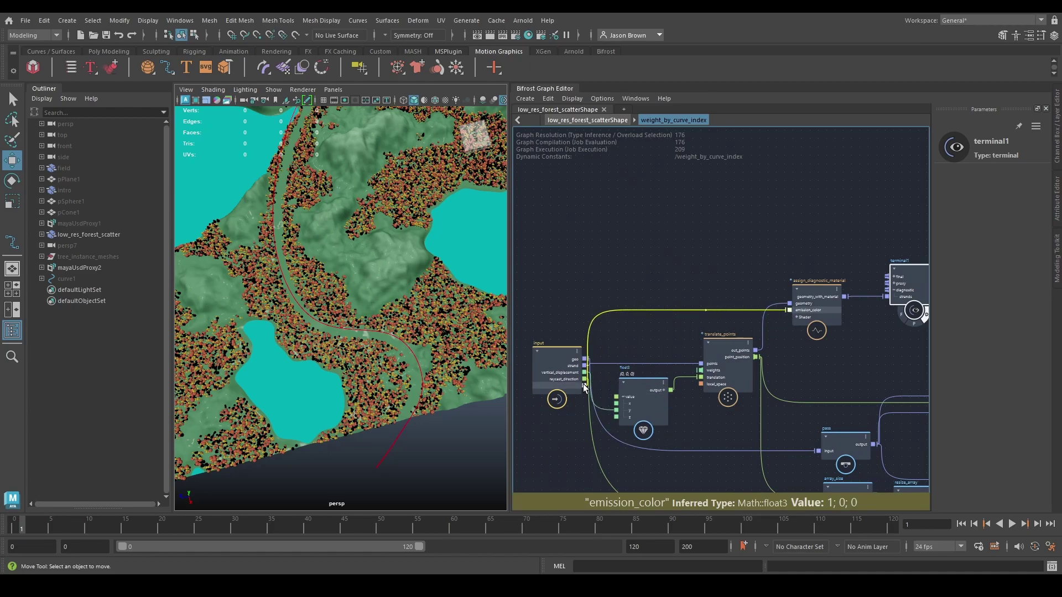
pyautogui.click(719, 261)
pyautogui.press('Tab')
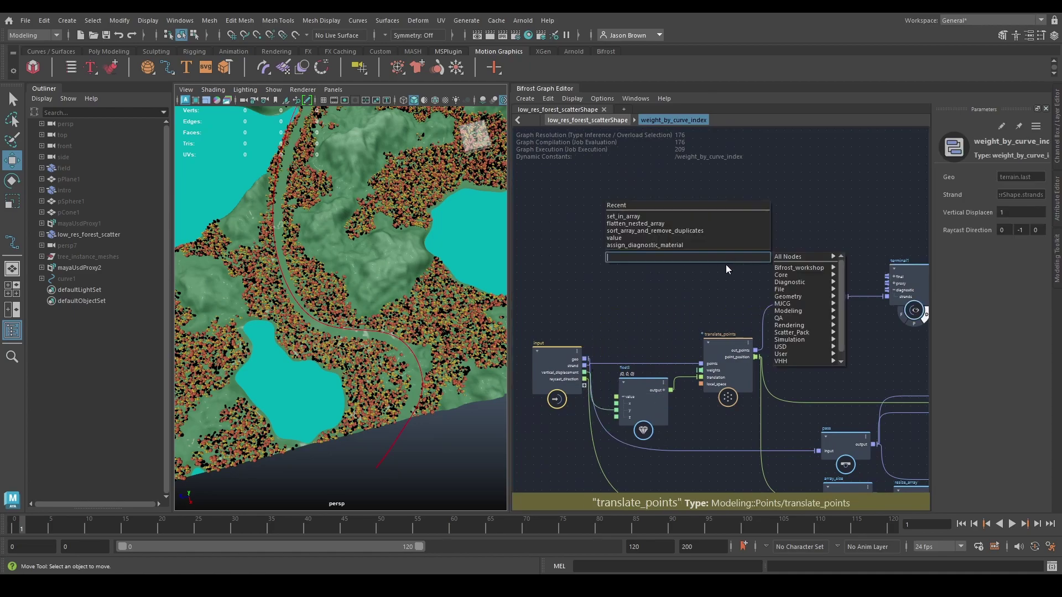
pyautogui.write('input')
pyautogui.press('Return')
pyautogui.scroll(3, 745, 253)
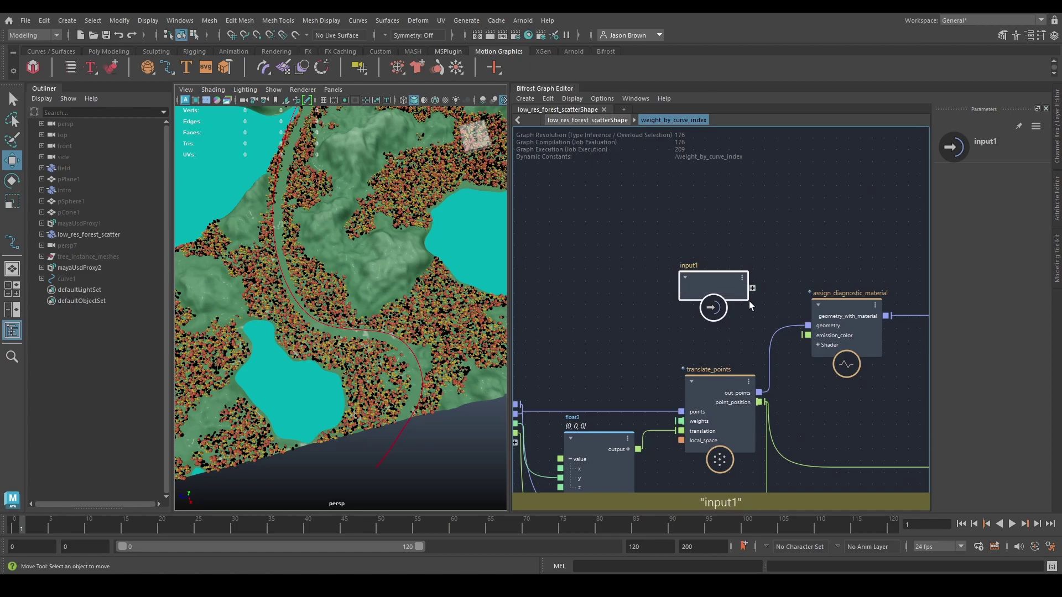
# Expose emission_color of assign_diagnostic_material through the new input node and rename that port strand_display_color.
pyautogui.moveTo(809, 336); pyautogui.dragTo(753, 288)
pyautogui.rightClick(723, 289)
pyautogui.click(742, 299)
pyautogui.write('strand dis')
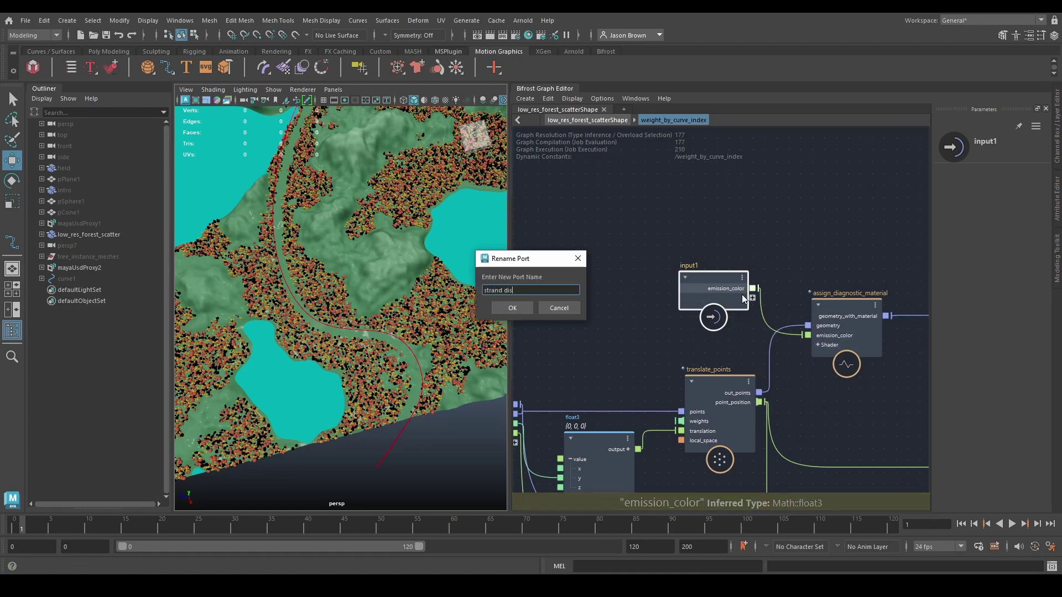
pyautogui.write('playcolor')
pyautogui.press('Return')
# Customize the compound's Strand Display Color parameter to use the Color Picker widget type.
pyautogui.click(891, 247)
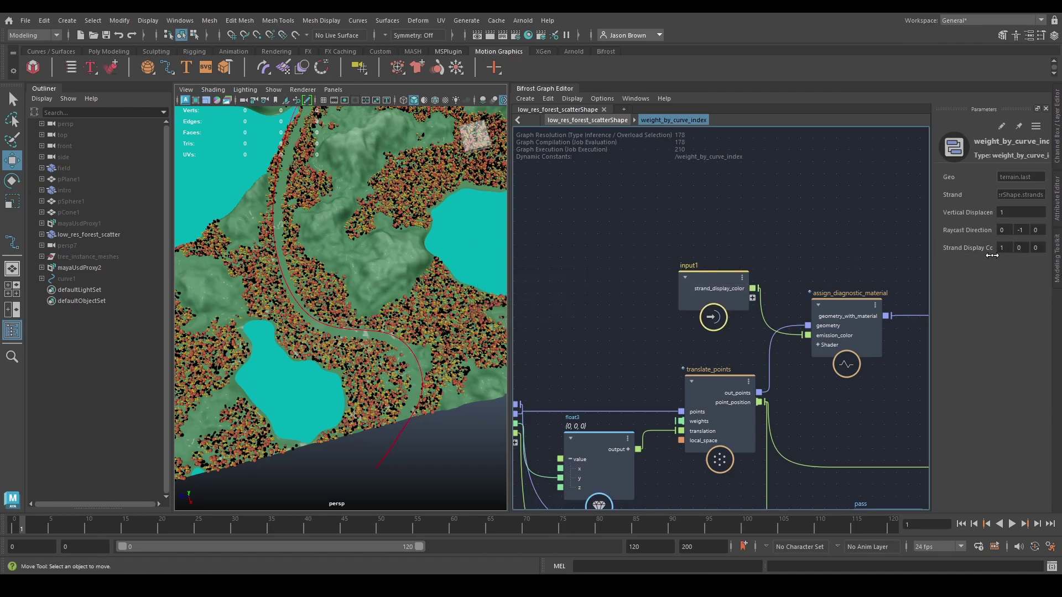
pyautogui.moveTo(931, 250); pyautogui.dragTo(881, 252)
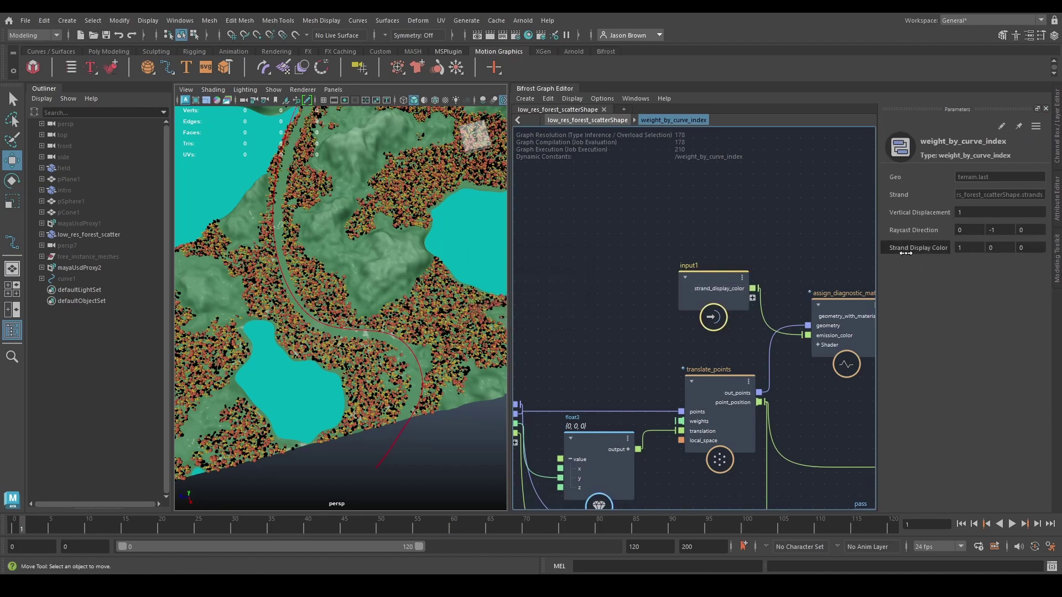
pyautogui.click(1001, 128)
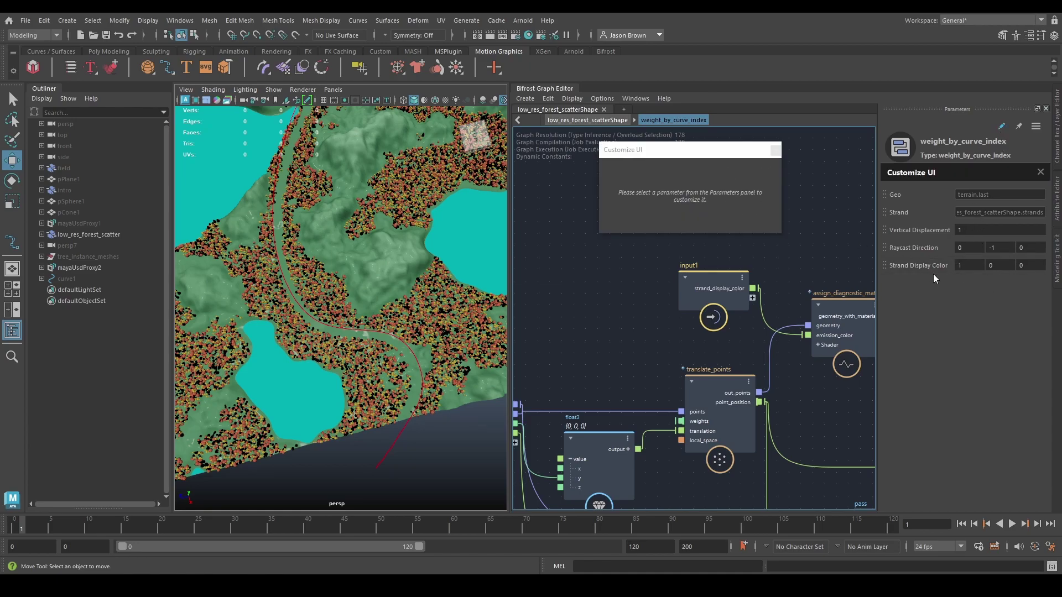
pyautogui.click(940, 266)
pyautogui.click(703, 223)
pyautogui.click(705, 233)
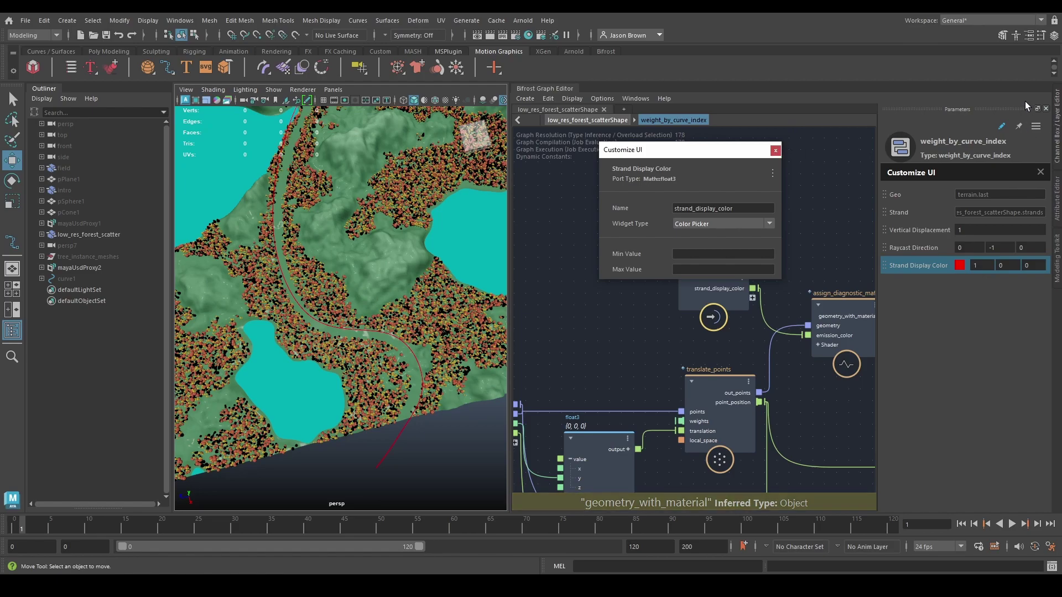
pyautogui.click(776, 150)
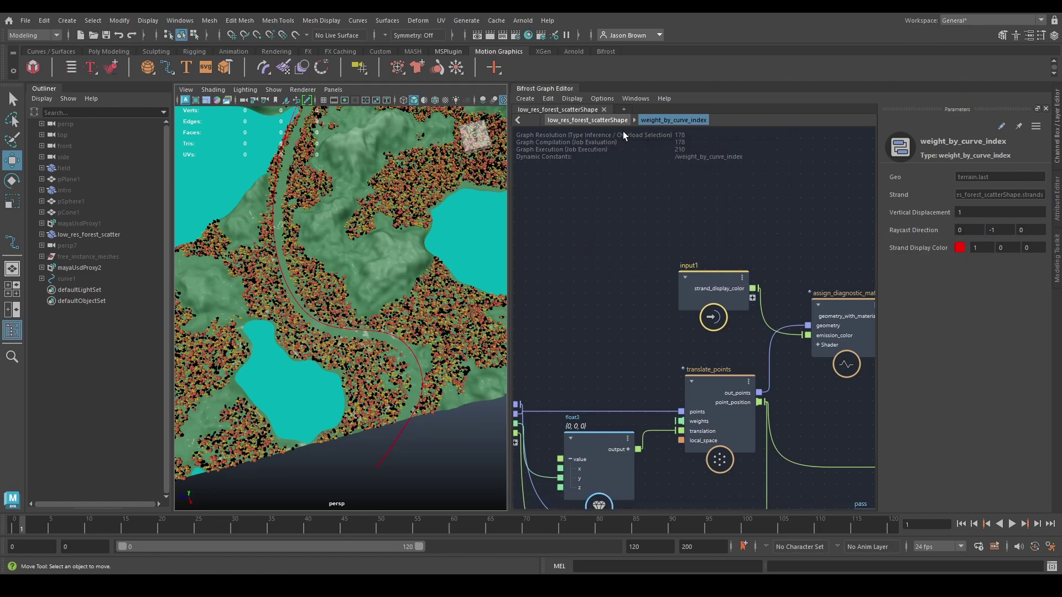
# Check the Strand Display Color widget settings on the weight_by_curve_index compound from the parent graph, and reopen the compound.
pyautogui.scroll(-2, 635, 341)
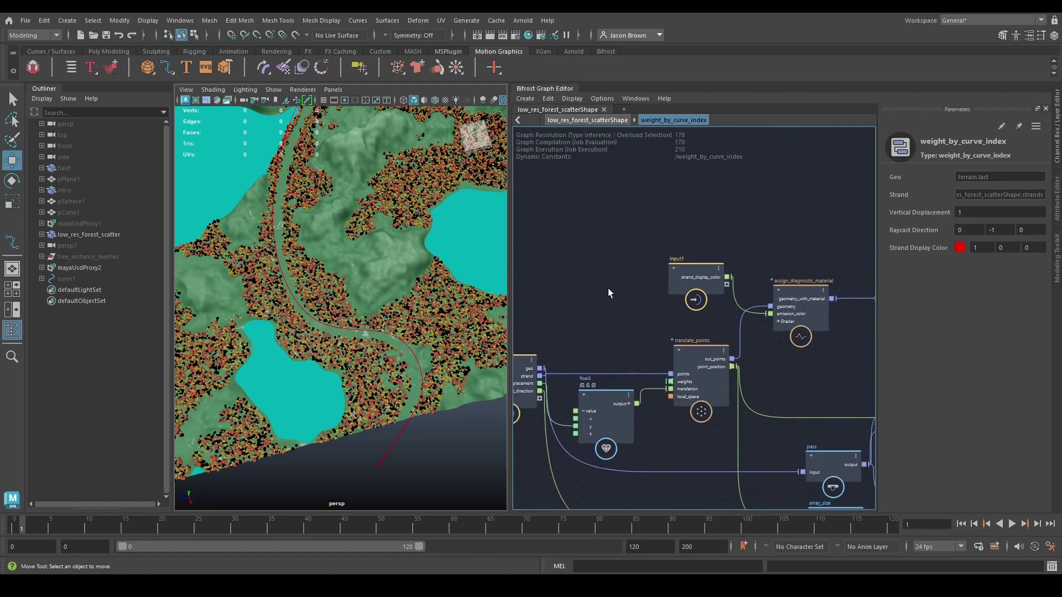
pyautogui.press('u')
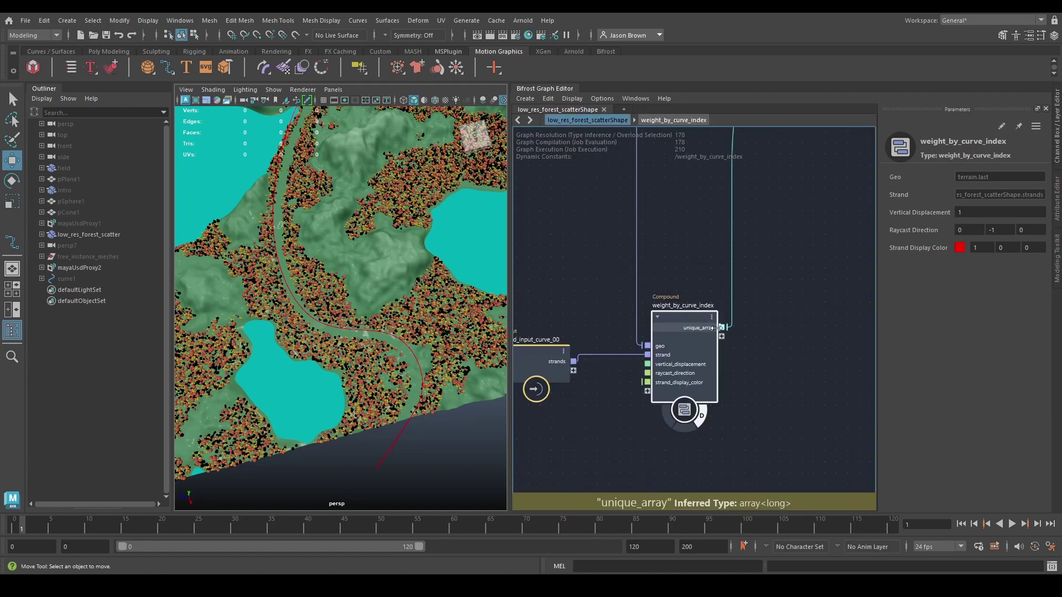
pyautogui.click(1002, 128)
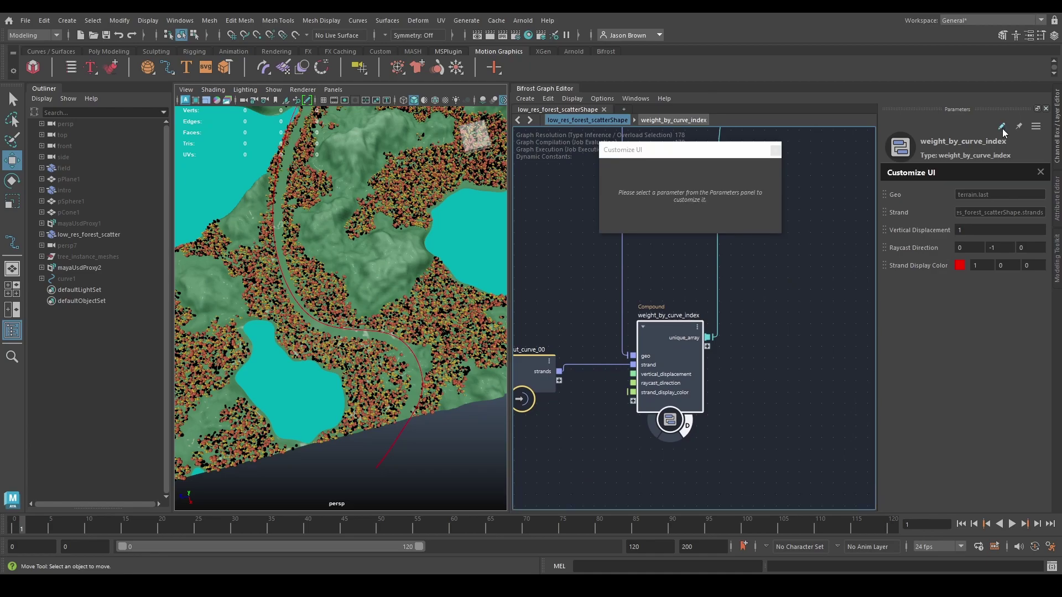
pyautogui.click(905, 267)
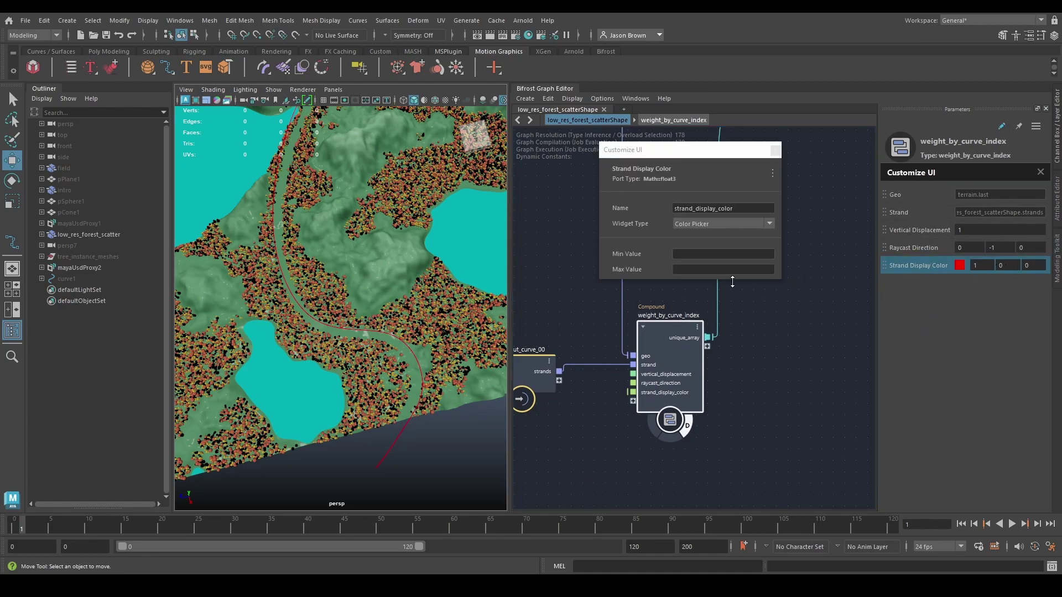
pyautogui.click(711, 228)
pyautogui.click(703, 234)
pyautogui.click(699, 221)
pyautogui.click(702, 241)
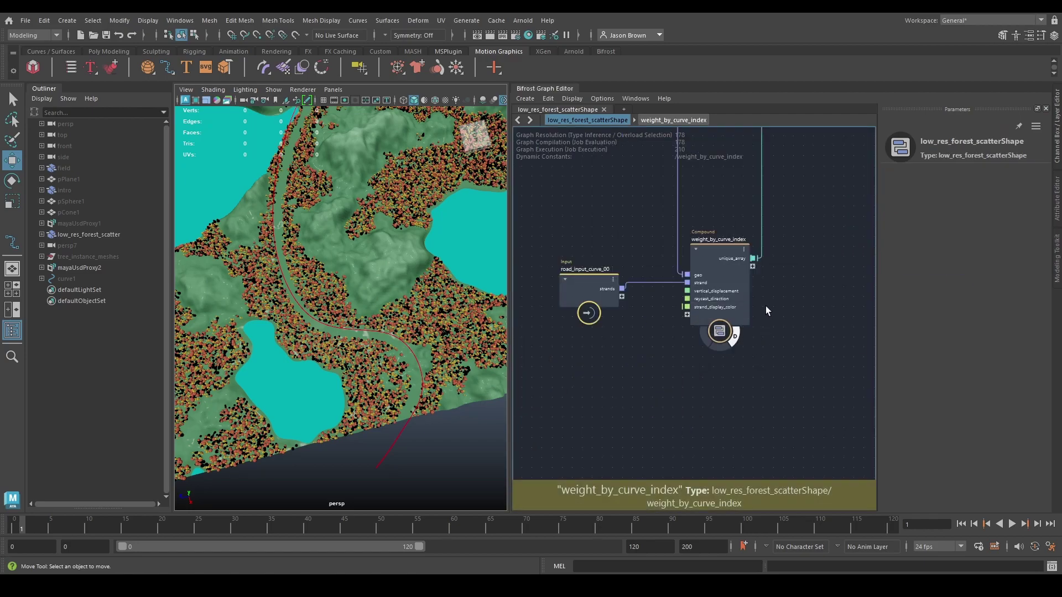
pyautogui.doubleClick(724, 261)
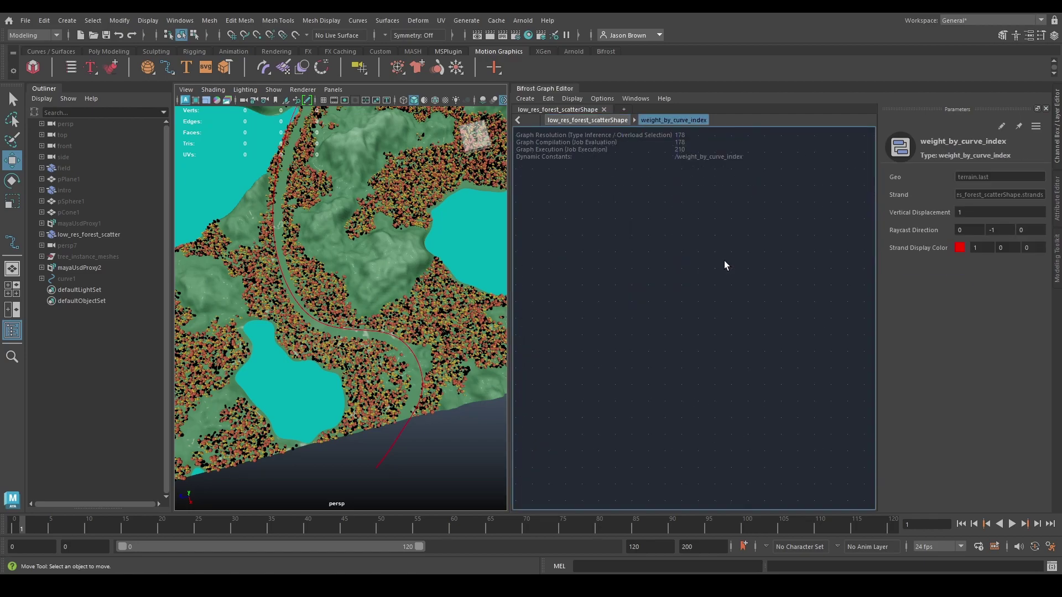
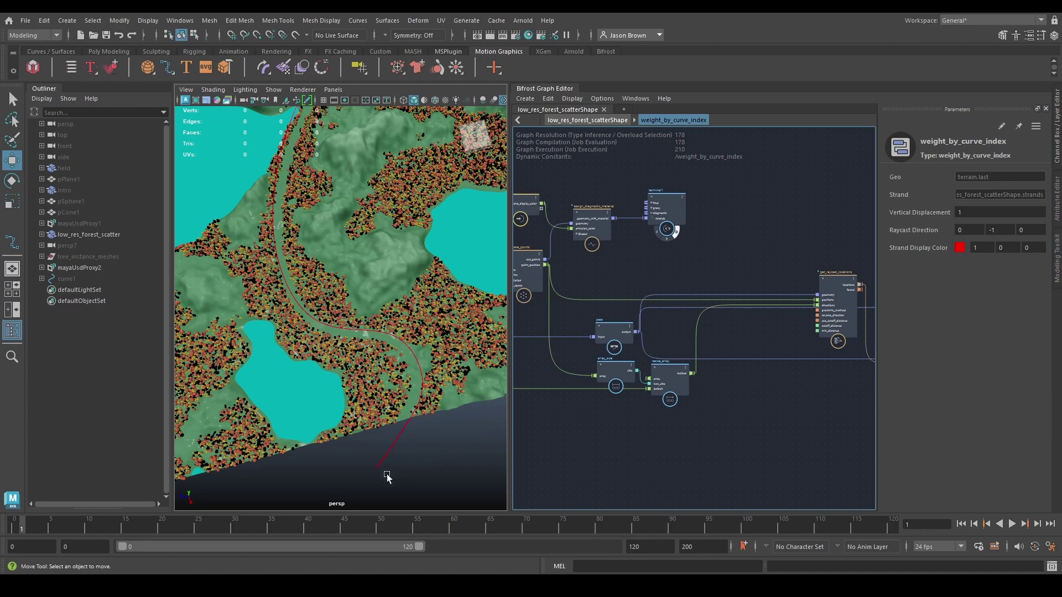
# Change the Strand Display Color to a dark blue with values 0, 0.0144, 0.3444.
pyautogui.click(960, 247)
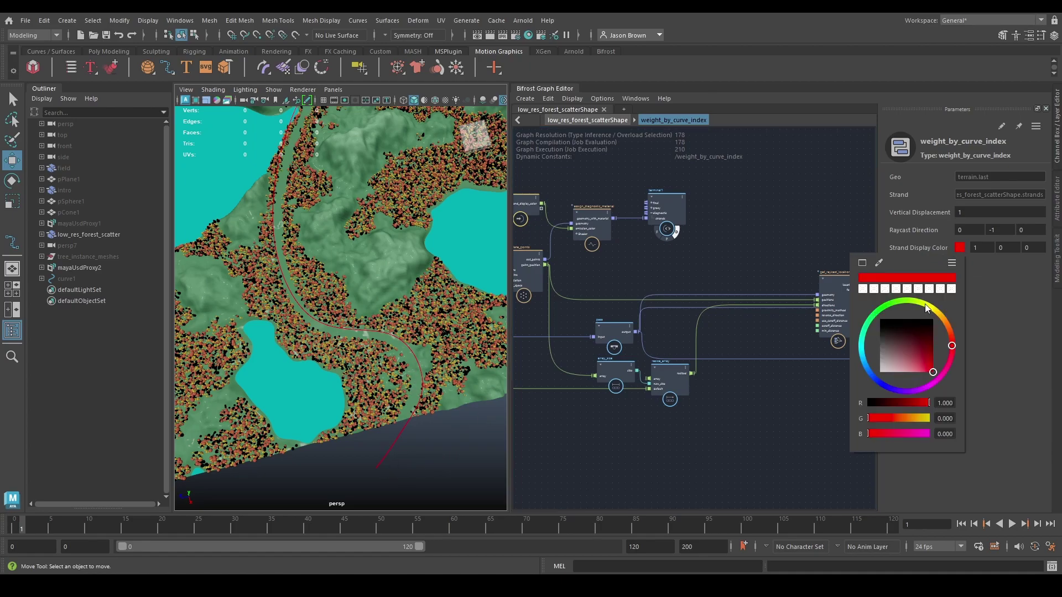
pyautogui.click(886, 385)
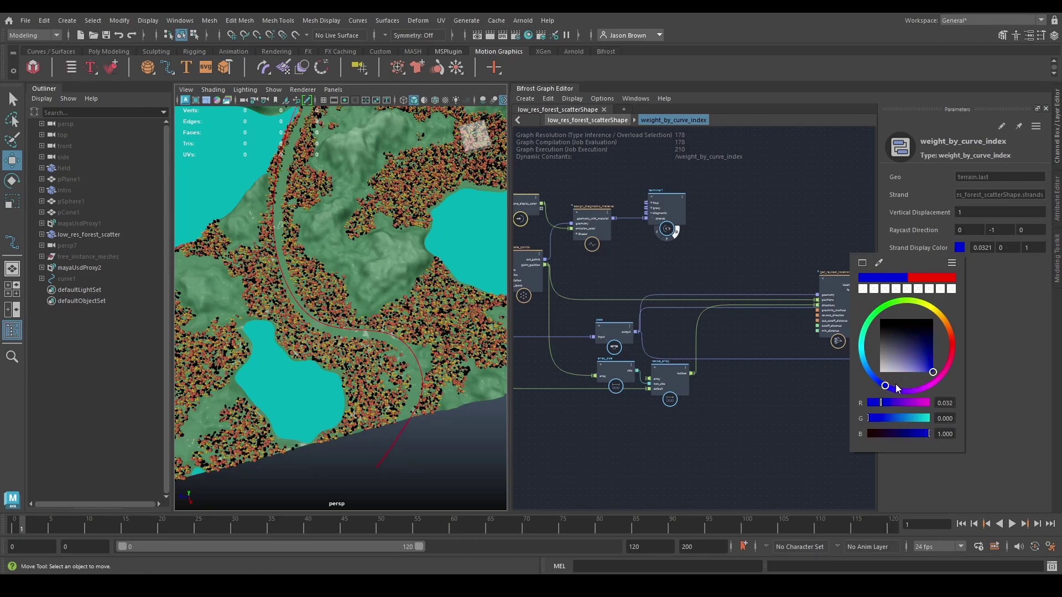
pyautogui.click(882, 383)
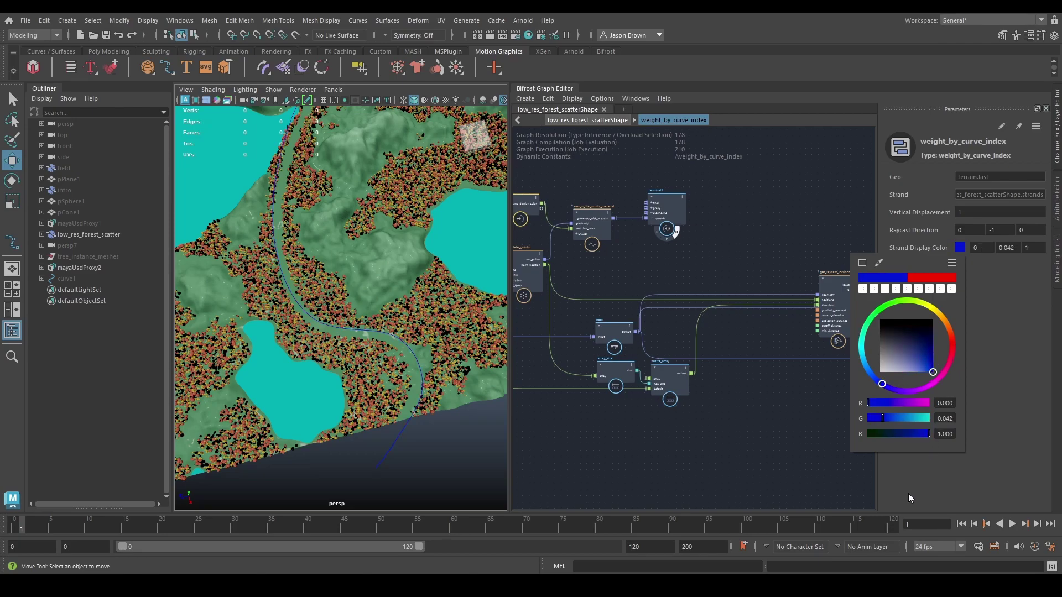
pyautogui.moveTo(981, 451); pyautogui.dragTo(997, 427)
pyautogui.click(655, 429)
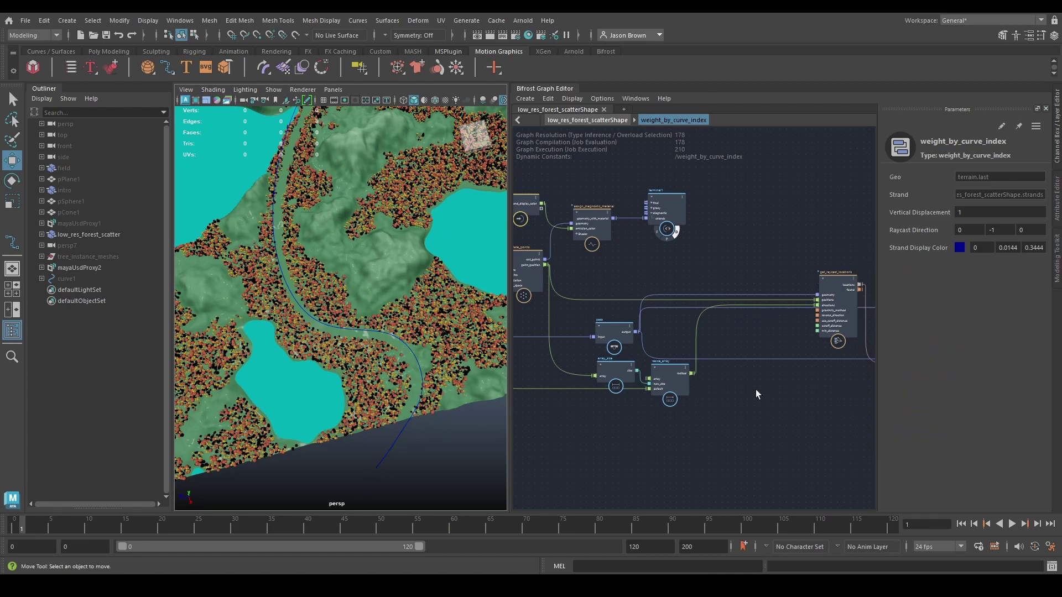
# Set the Strand Display Color to white with values 1, 1, 1.
pyautogui.click(962, 247)
pyautogui.moveTo(892, 364); pyautogui.dragTo(759, 464)
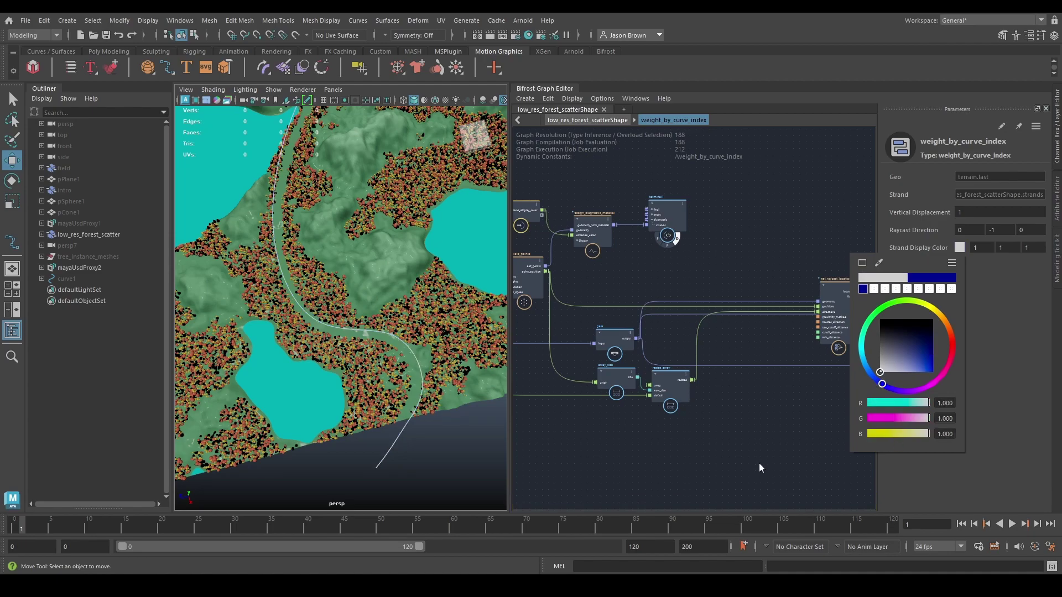
pyautogui.click(678, 446)
# Tidy the graph by placing the pass node beneath translate_points and moving array_size and resize_array below it.
pyautogui.scroll(2, 680, 254)
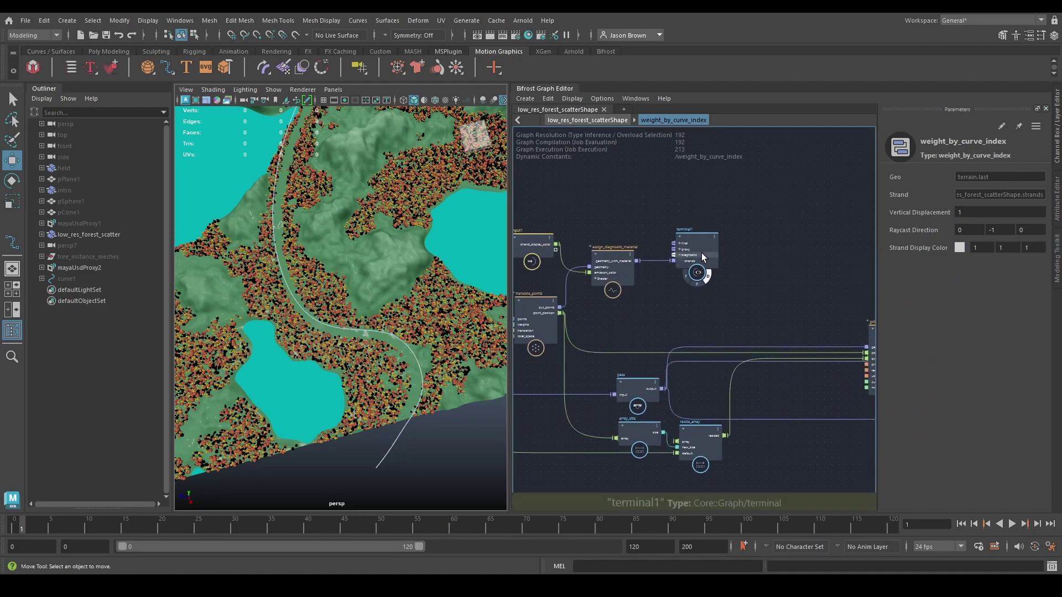
pyautogui.click(684, 254)
pyautogui.keyDown('alt'); pyautogui.moveTo(685, 252); pyautogui.dragTo(831, 165, button='middle'); pyautogui.keyUp('alt')
pyautogui.moveTo(791, 309); pyautogui.dragTo(684, 303)
pyautogui.keyDown('alt'); pyautogui.moveTo(802, 394); pyautogui.dragTo(760, 381, button='middle'); pyautogui.keyUp('alt')
pyautogui.moveTo(699, 394); pyautogui.dragTo(805, 352)
pyautogui.moveTo(818, 348); pyautogui.dragTo(776, 350)
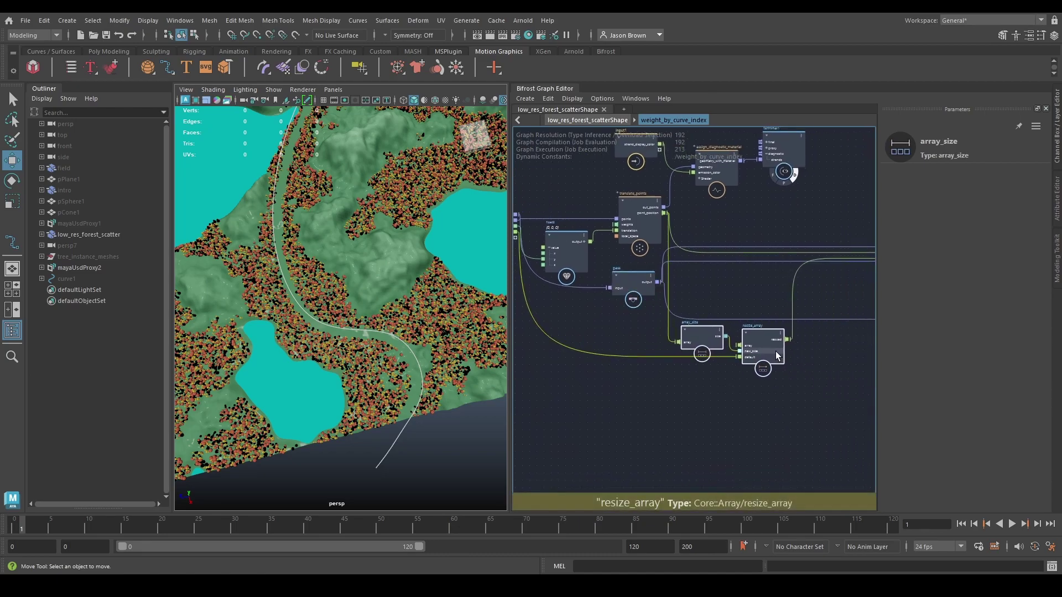
# Move get_raycast_locations, sample_property and get_points_in_radius closer together after the resize_array node.
pyautogui.moveTo(775, 350); pyautogui.dragTo(593, 379, button='middle')
pyautogui.click(778, 261)
pyautogui.moveTo(778, 262); pyautogui.dragTo(633, 258)
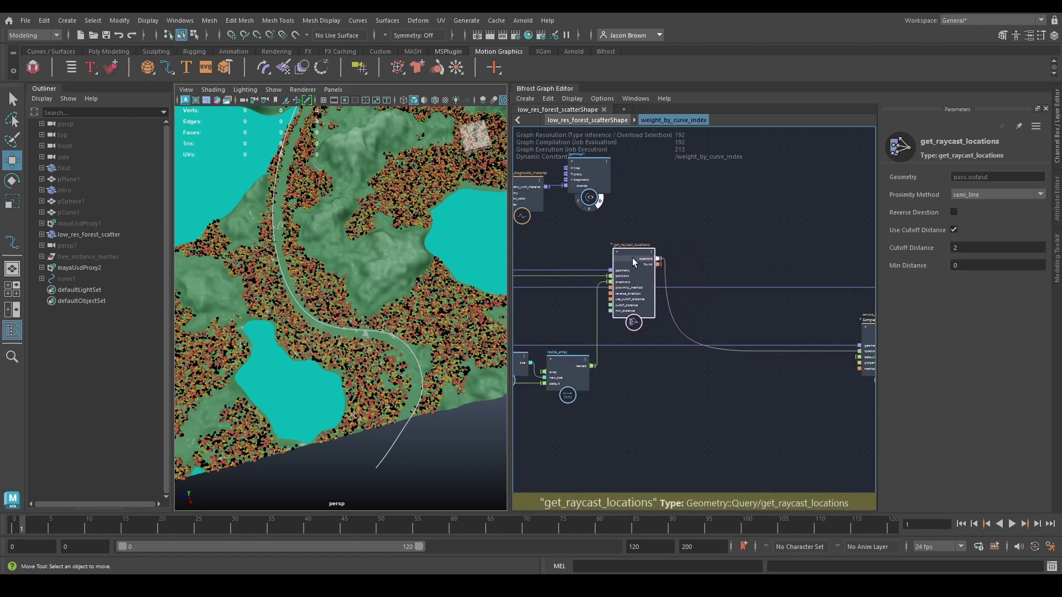
pyautogui.moveTo(632, 258); pyautogui.dragTo(589, 255, button='middle')
pyautogui.moveTo(835, 335); pyautogui.dragTo(649, 334)
pyautogui.moveTo(755, 348); pyautogui.dragTo(695, 370, button='middle')
pyautogui.moveTo(832, 311); pyautogui.dragTo(641, 309)
# Move the flatten_nested_array and sort_array_and_remove_duplicates nodes next to get_points_in_radius.
pyautogui.moveTo(789, 360); pyautogui.dragTo(659, 358, button='middle')
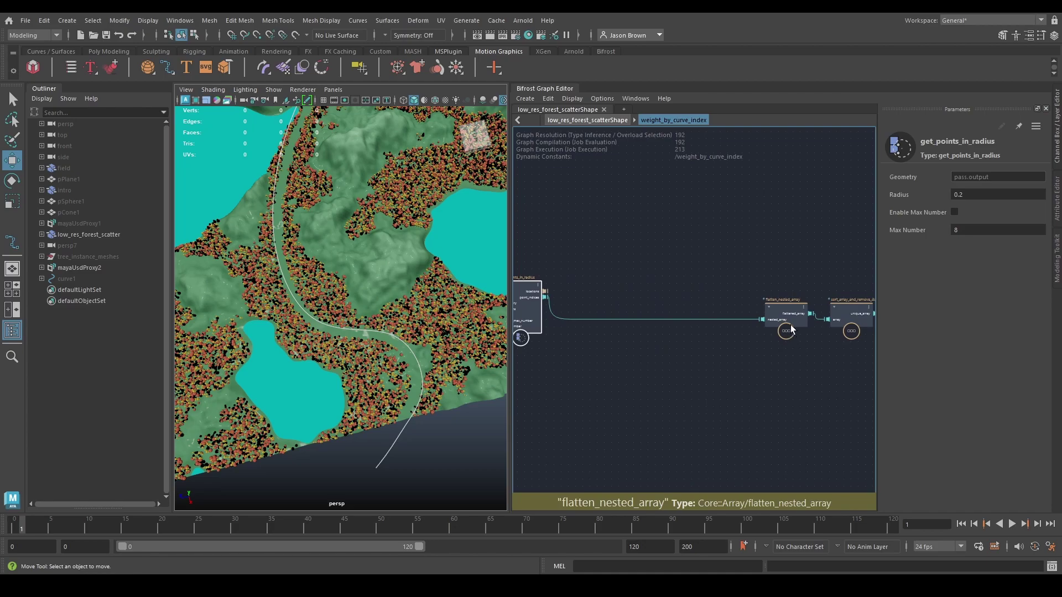
pyautogui.moveTo(744, 282); pyautogui.dragTo(906, 357)
pyautogui.moveTo(787, 328); pyautogui.dragTo(738, 334, button='middle')
pyautogui.moveTo(737, 322); pyautogui.dragTo(608, 336)
pyautogui.moveTo(710, 330); pyautogui.dragTo(851, 331, button='middle')
pyautogui.moveTo(753, 342); pyautogui.dragTo(745, 325)
pyautogui.moveTo(765, 344); pyautogui.dragTo(696, 327, button='middle')
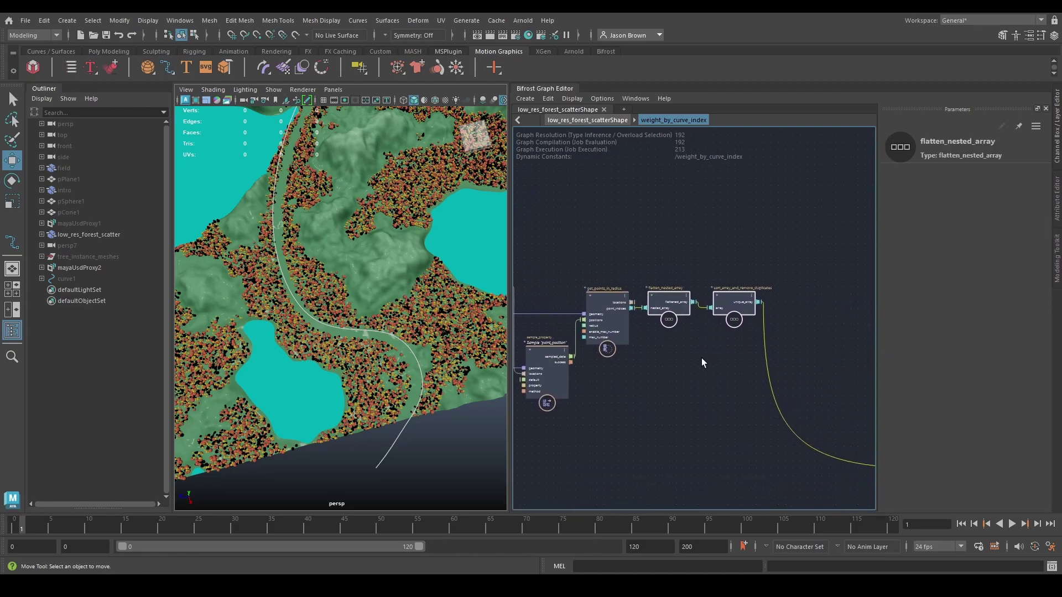
# Move the output node next to sort_array_and_remove_duplicates.
pyautogui.click(702, 357)
pyautogui.moveTo(820, 347); pyautogui.dragTo(707, 319, button='middle')
pyautogui.moveTo(798, 396); pyautogui.dragTo(701, 378, button='middle')
pyautogui.moveTo(802, 421); pyautogui.dragTo(589, 253)
pyautogui.moveTo(597, 288); pyautogui.dragTo(739, 367, button='middle')
# Rename the output node's unique_array port to indices.
pyautogui.scroll(3, 722, 363)
pyautogui.rightClick(709, 352)
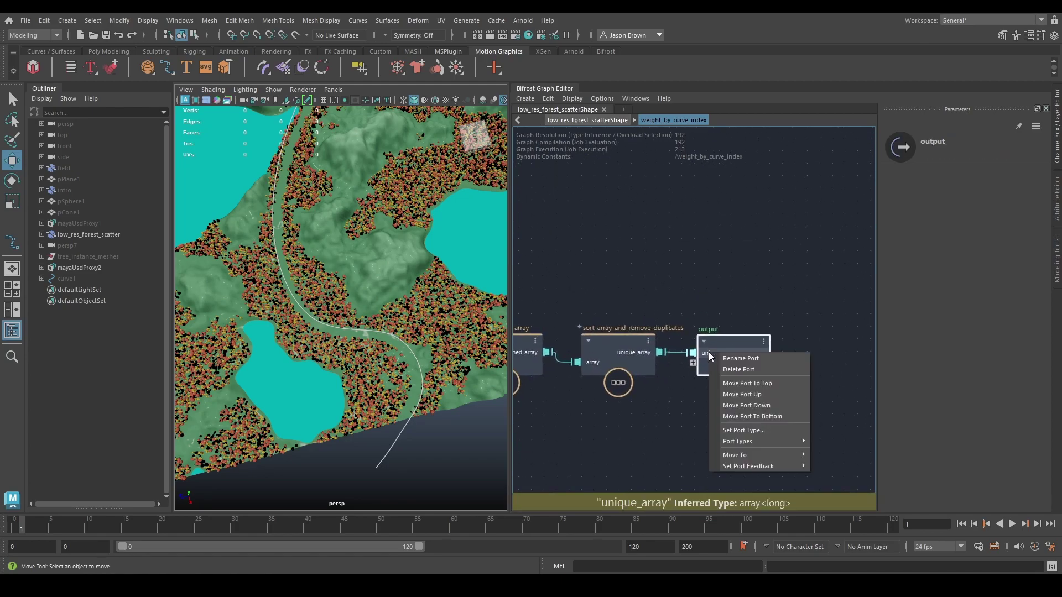
pyautogui.click(729, 357)
pyautogui.write('inde')
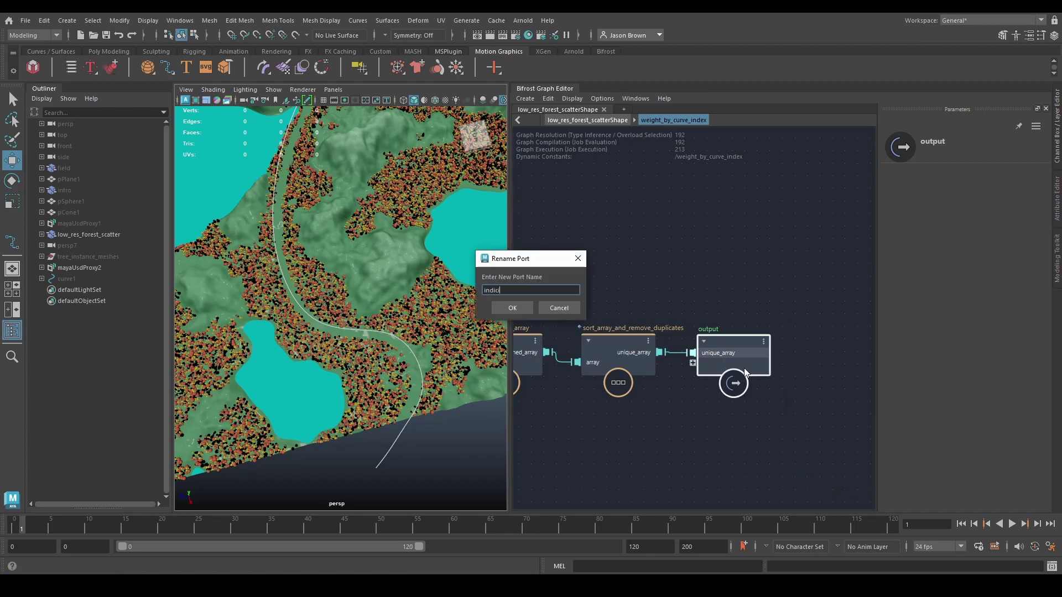
pyautogui.press('Return')
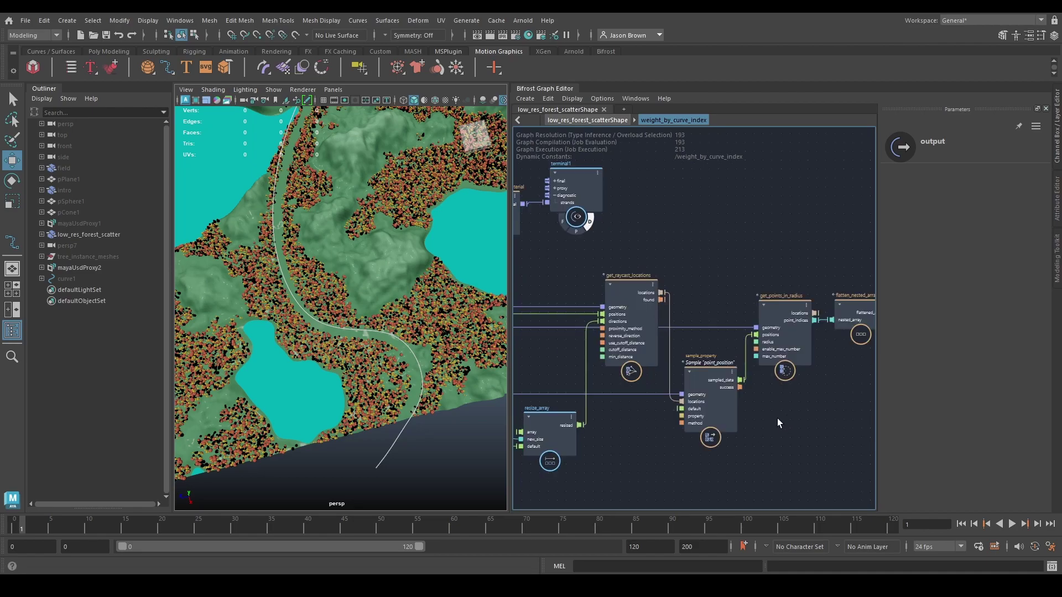
# Add another input node near get_points_in_radius and expose that node's radius port through it.
pyautogui.moveTo(778, 419); pyautogui.dragTo(750, 481, button='middle')
pyautogui.press('Tab')
pyautogui.write('input')
pyautogui.press('Return')
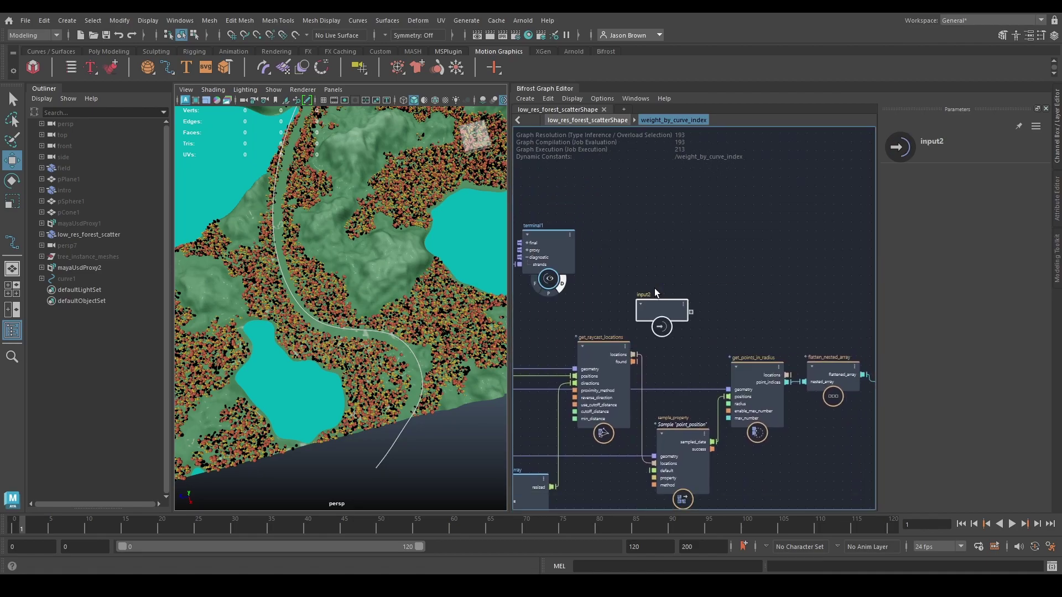
pyautogui.scroll(2, 654, 289)
pyautogui.moveTo(722, 306); pyautogui.dragTo(698, 265, button='middle')
pyautogui.moveTo(632, 286); pyautogui.dragTo(661, 301)
pyautogui.moveTo(730, 284); pyautogui.dragTo(680, 259, button='middle')
pyautogui.moveTo(674, 390); pyautogui.dragTo(642, 274)
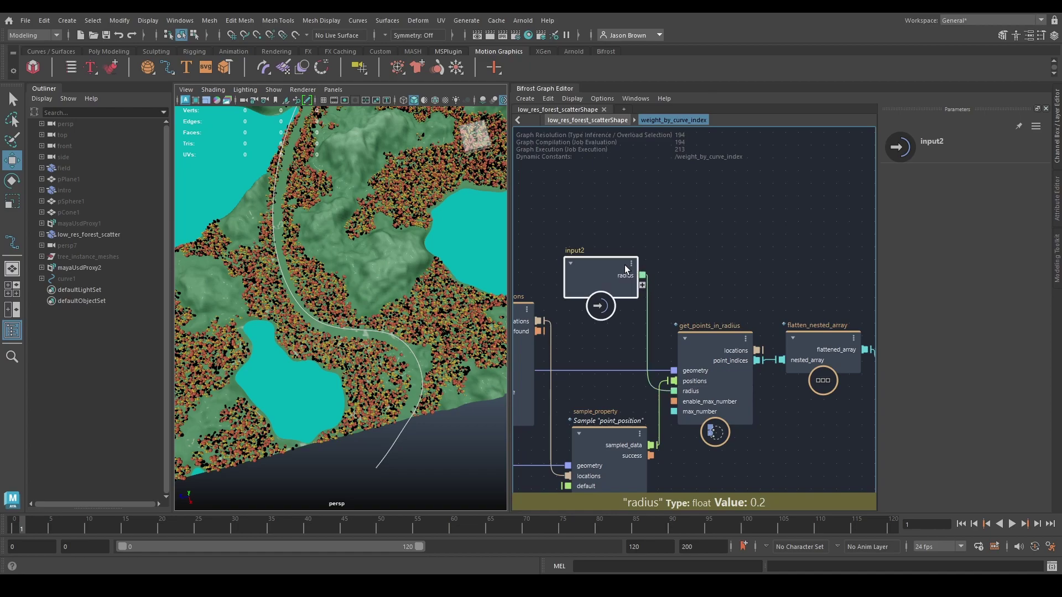
# Rename the radius port on the input2 node to path_width.
pyautogui.rightClick(641, 276)
pyautogui.click(645, 279)
pyautogui.write('path_width')
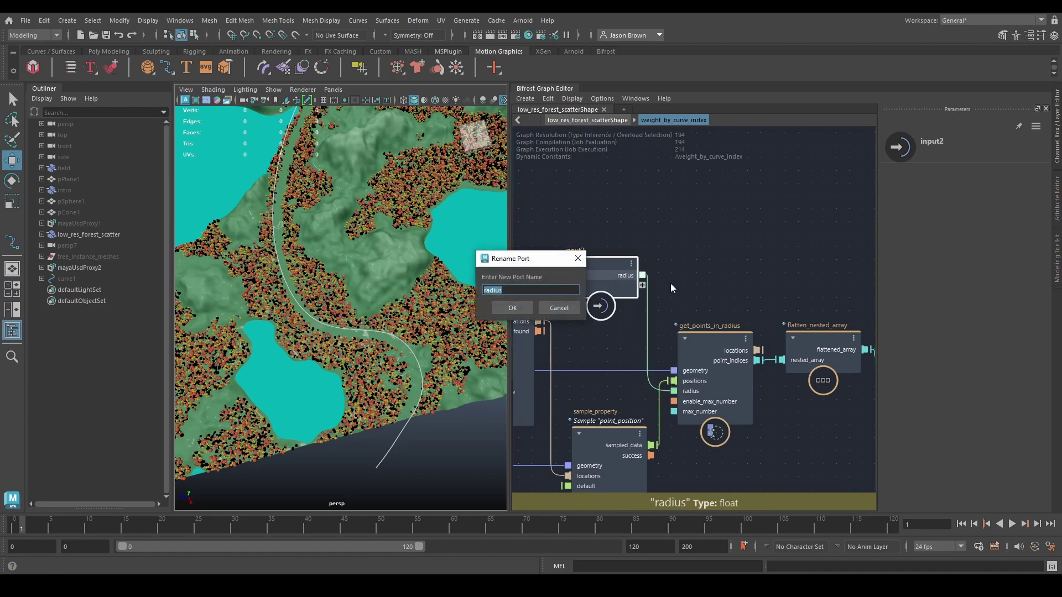
pyautogui.press('Return')
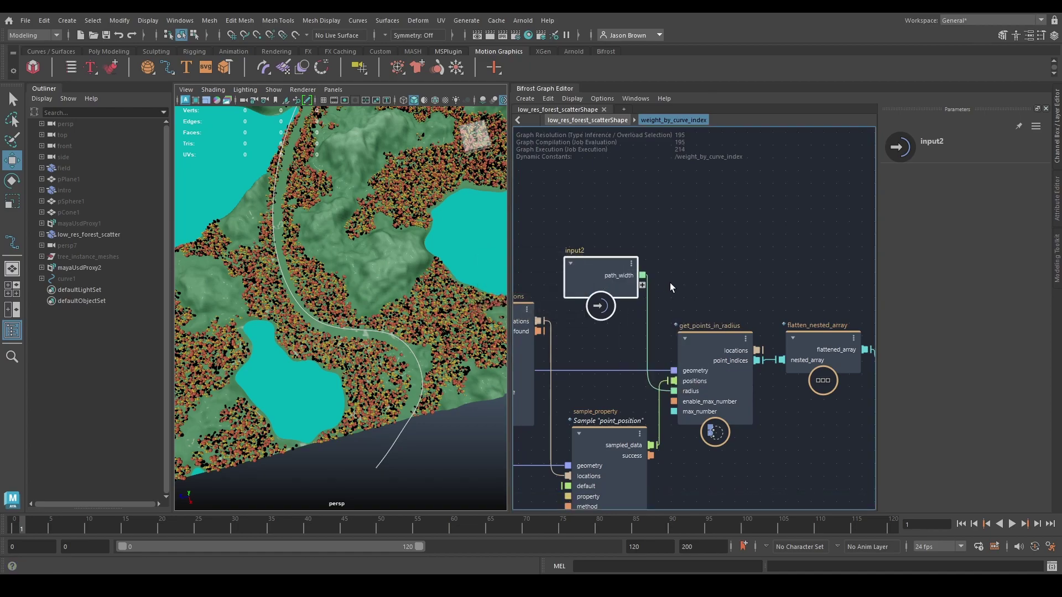
# Set the weight_by_curve_index compound's Path Width to 0.25.
pyautogui.click(669, 283)
pyautogui.click(985, 267)
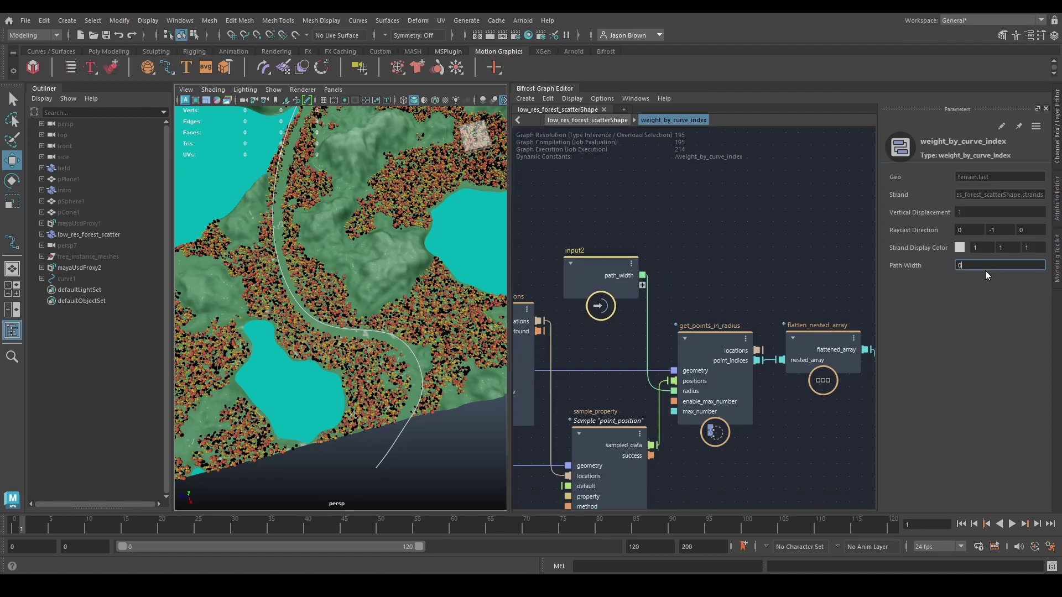
pyautogui.press('Return')
# Review the node network inside weight_by_curve_index and return to the parent low_res_forest_scatterShape graph.
pyautogui.moveTo(789, 305); pyautogui.dragTo(771, 267, button='middle')
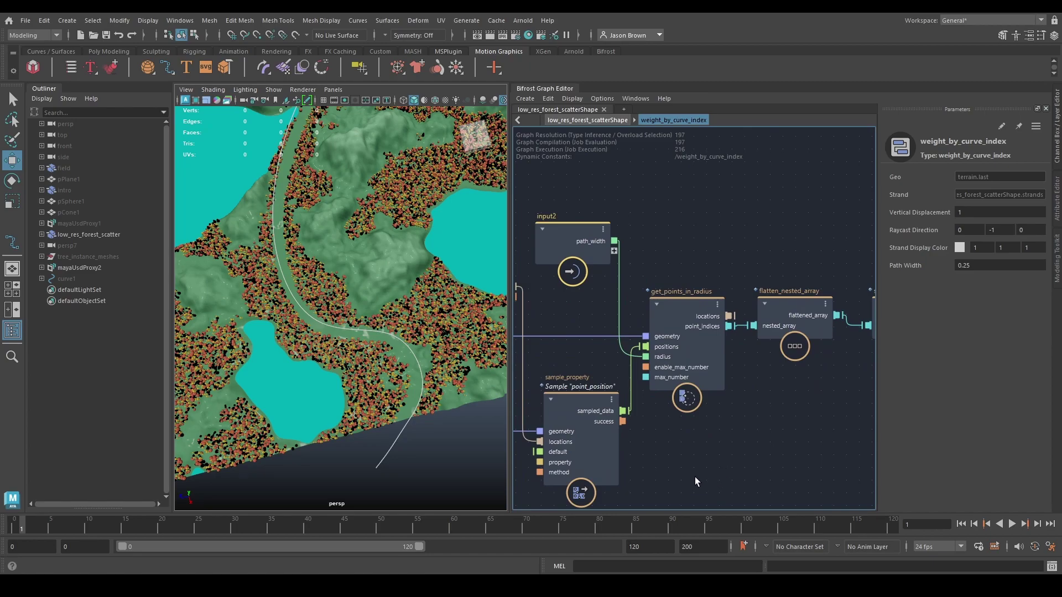
pyautogui.scroll(-3, 718, 454)
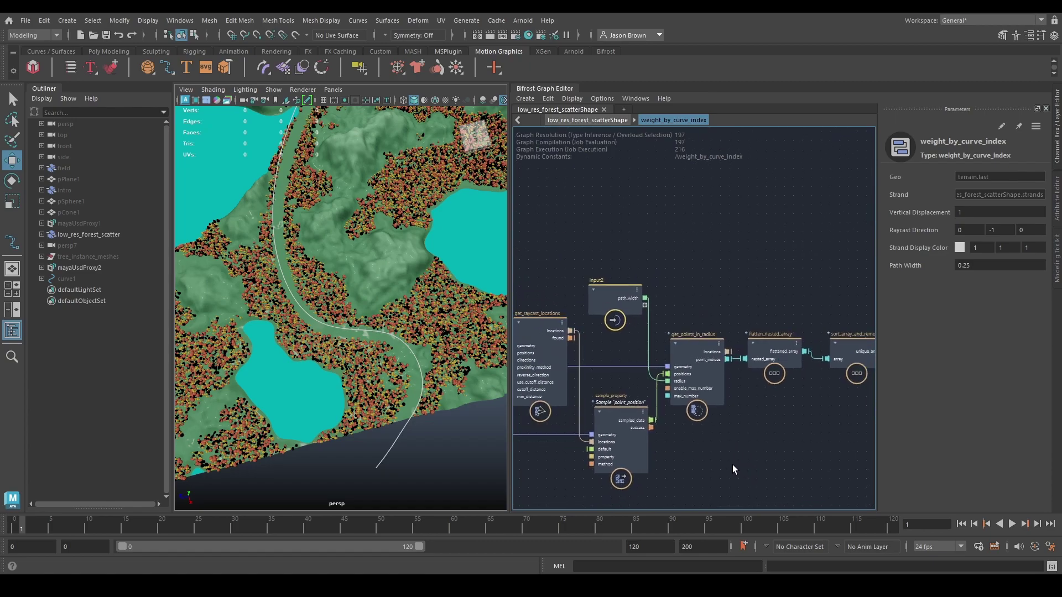
pyautogui.moveTo(728, 464); pyautogui.dragTo(920, 432, button='middle')
pyautogui.moveTo(775, 447); pyautogui.dragTo(910, 421, button='middle')
pyautogui.moveTo(688, 444); pyautogui.dragTo(562, 413, button='middle')
pyautogui.moveTo(710, 408); pyautogui.dragTo(648, 496, button='middle')
pyautogui.scroll(3, 656, 429)
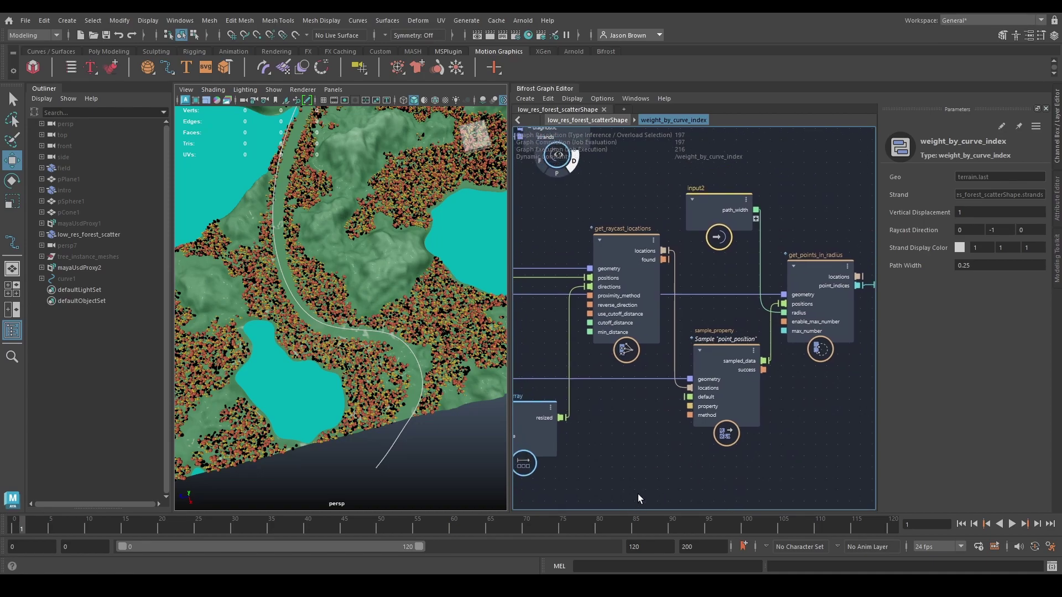
pyautogui.press('u')
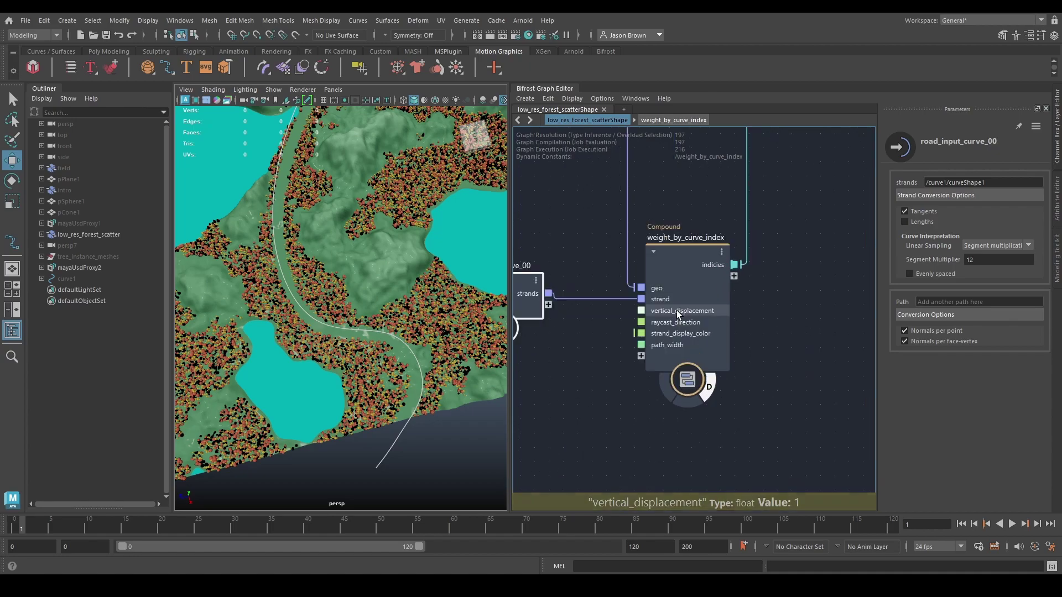
# Reorder the weight_by_curve_index parameters so Path Width follows Vertical Displacement and Strand Display Color comes last.
pyautogui.click(685, 252)
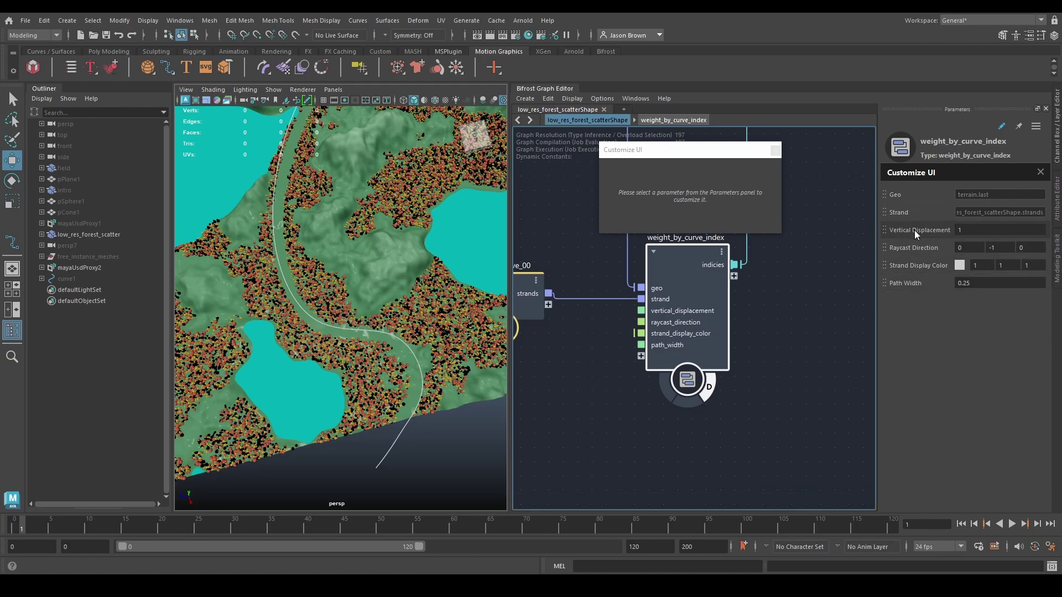
pyautogui.moveTo(922, 261); pyautogui.dragTo(921, 293)
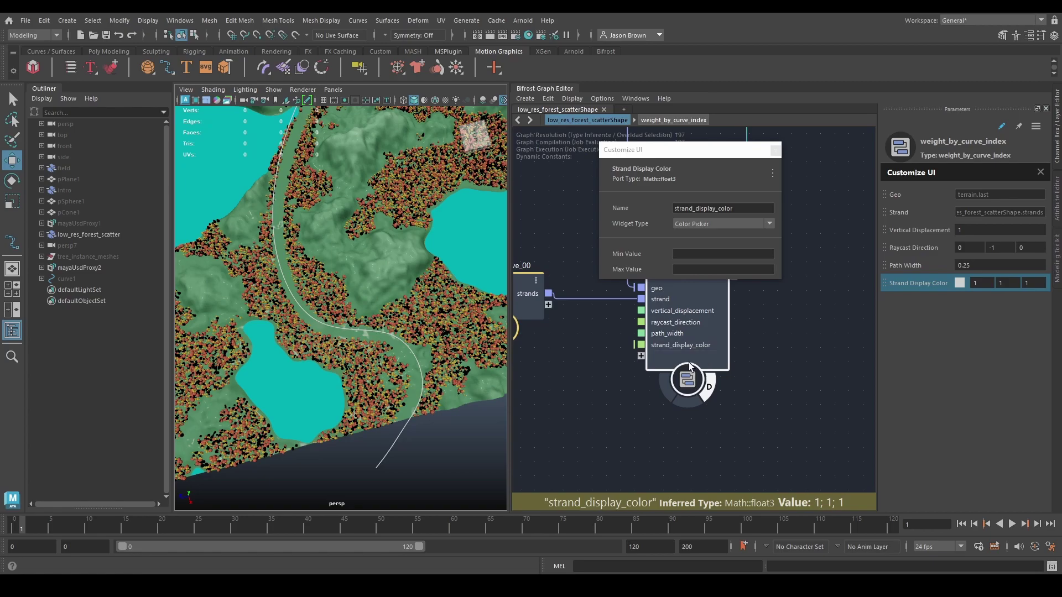
pyautogui.moveTo(901, 264); pyautogui.dragTo(901, 239)
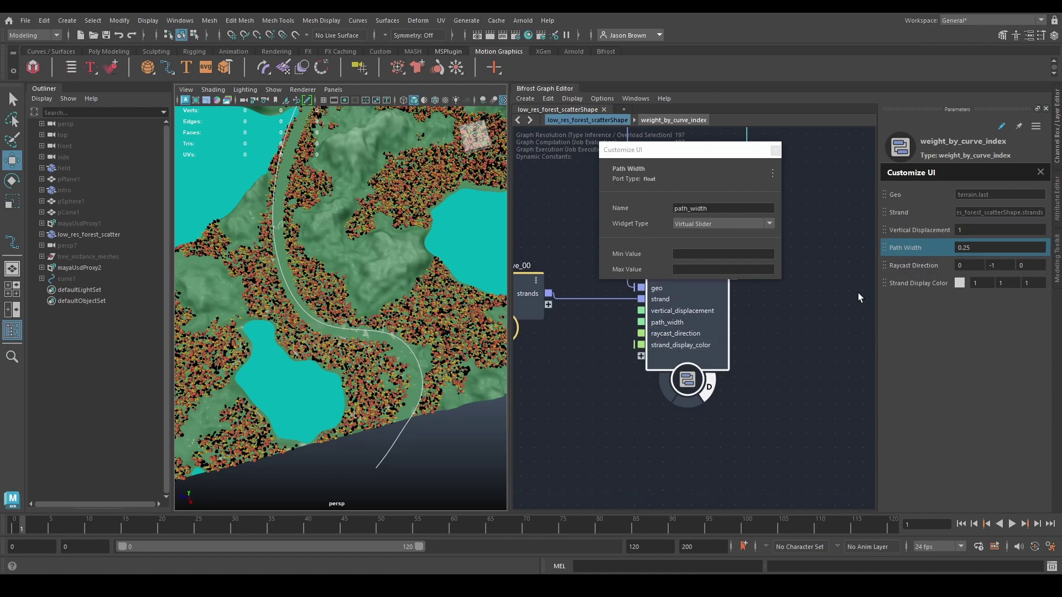
pyautogui.click(776, 151)
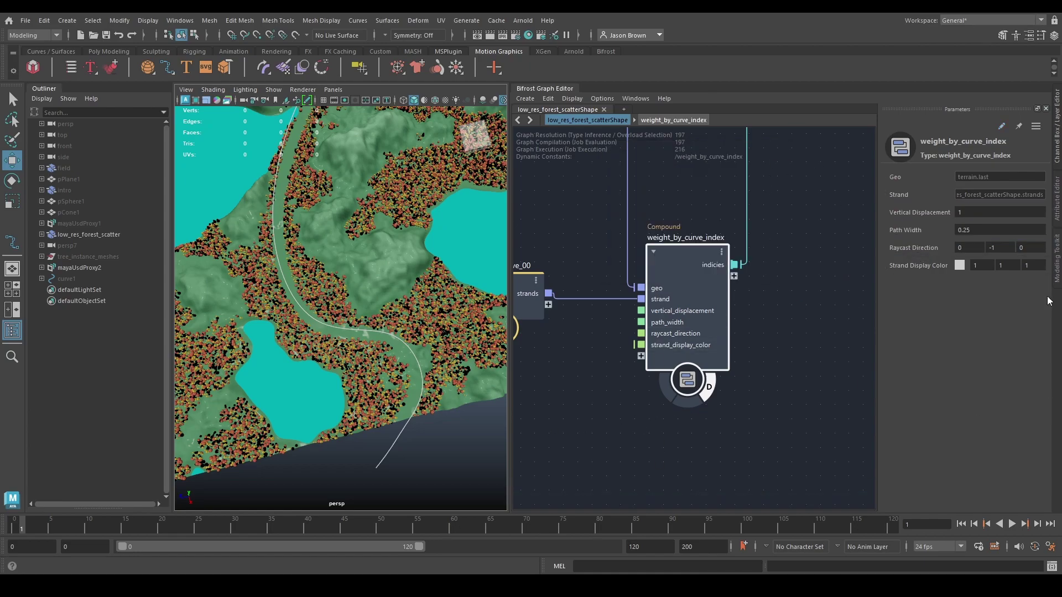
# Move the weight_by_curve_index compound directly below the weighting compound in the graph.
pyautogui.scroll(-4, 806, 271)
pyautogui.keyDown('alt'); pyautogui.moveTo(816, 256); pyautogui.dragTo(738, 332, button='middle'); pyautogui.keyUp('alt')
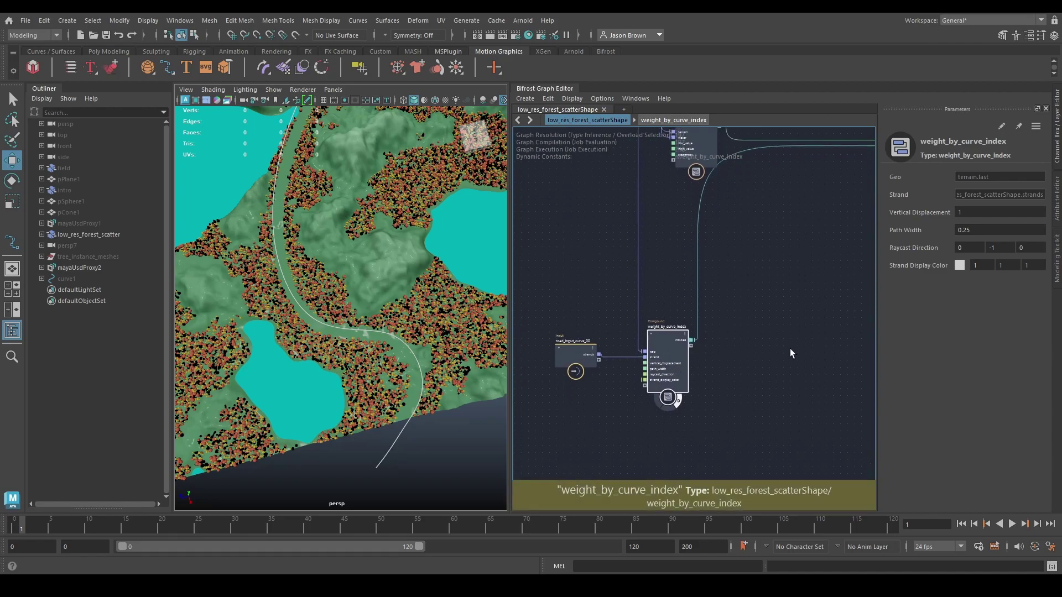
pyautogui.scroll(-3, 809, 222)
pyautogui.keyDown('alt'); pyautogui.moveTo(788, 260); pyautogui.dragTo(717, 312, button='middle'); pyautogui.keyUp('alt')
pyautogui.scroll(2, 698, 310)
pyautogui.moveTo(637, 398); pyautogui.dragTo(663, 274)
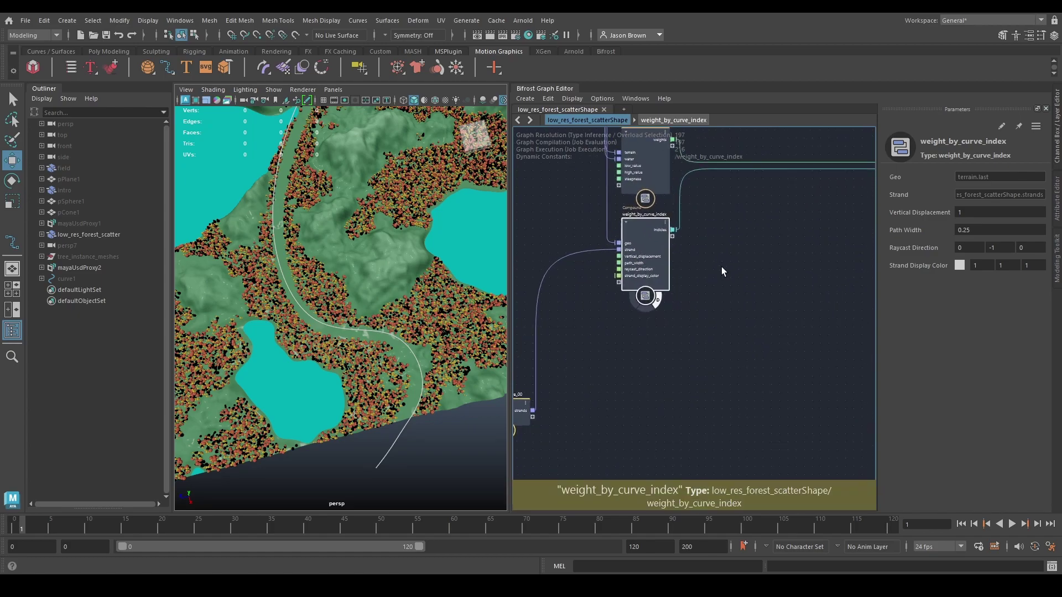
# Trace the graph back to the terrain node and open the fieldShape graph that supplies it.
pyautogui.scroll(3, 722, 268)
pyautogui.scroll(-2, 713, 324)
pyautogui.moveTo(770, 335)
pyautogui.keyDown('alt'); pyautogui.mouseDown(button='middle')
pyautogui.moveTo(756, 413)
pyautogui.moveTo(763, 508)
pyautogui.mouseUp(button='middle'); pyautogui.keyUp('alt')
pyautogui.keyDown('alt'); pyautogui.moveTo(747, 402); pyautogui.dragTo(747, 488, button='middle'); pyautogui.keyUp('alt')
pyautogui.moveTo(771, 276)
pyautogui.keyDown('alt'); pyautogui.mouseDown(button='middle')
pyautogui.moveTo(758, 396)
pyautogui.moveTo(725, 320)
pyautogui.moveTo(666, 315)
pyautogui.moveTo(691, 210)
pyautogui.moveTo(779, 238)
pyautogui.mouseUp(button='middle'); pyautogui.keyUp('alt')
pyautogui.keyDown('alt'); pyautogui.moveTo(779, 238); pyautogui.dragTo(766, 288, button='right'); pyautogui.keyUp('alt')
pyautogui.keyDown('alt'); pyautogui.moveTo(622, 285); pyautogui.dragTo(876, 385, button='middle'); pyautogui.keyUp('alt')
pyautogui.keyDown('alt'); pyautogui.moveTo(720, 321); pyautogui.dragTo(701, 387, button='middle'); pyautogui.keyUp('alt')
pyautogui.scroll(2, 714, 379)
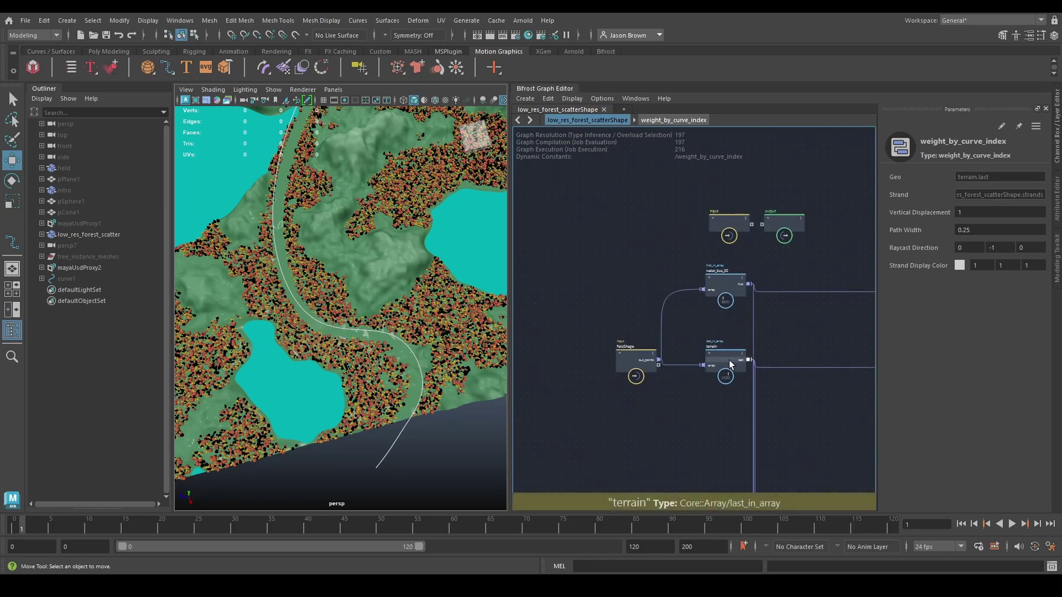
pyautogui.click(624, 109)
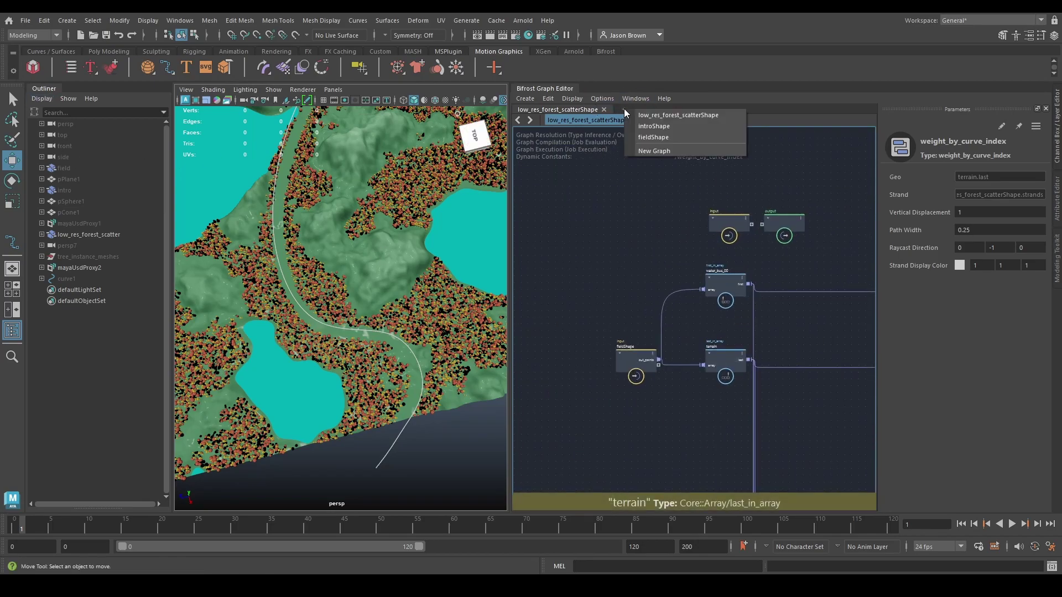
pyautogui.click(645, 136)
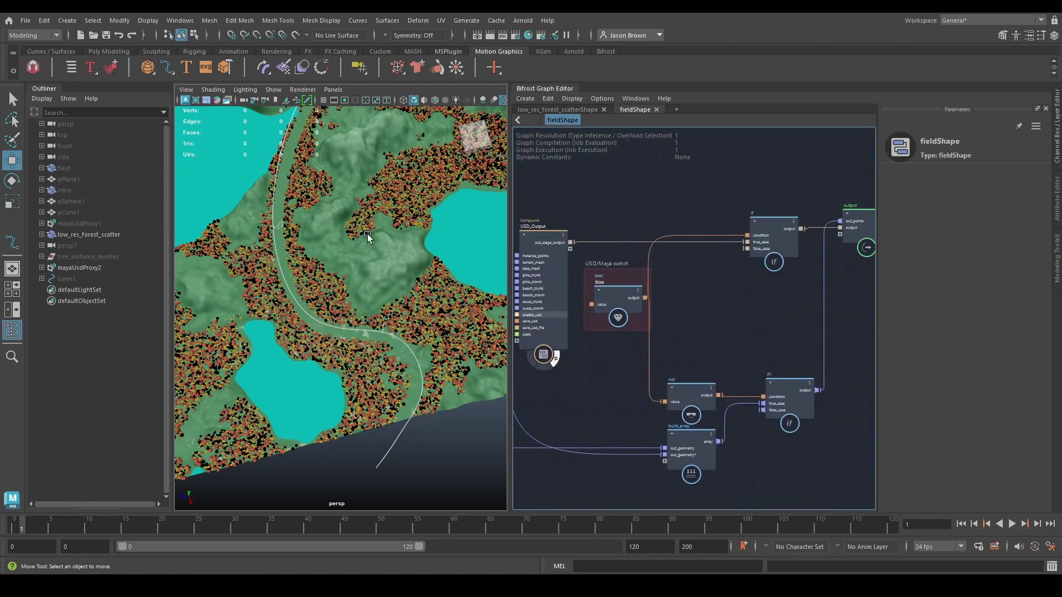
# Locate the coloring compound after displace_points in the fieldShape graph and open its contents.
pyautogui.keyDown('alt'); pyautogui.moveTo(836, 309); pyautogui.dragTo(810, 198, button='middle'); pyautogui.keyUp('alt')
pyautogui.scroll(2, 757, 331)
pyautogui.keyDown('alt'); pyautogui.moveTo(603, 245); pyautogui.dragTo(740, 313, button='middle'); pyautogui.keyUp('alt')
pyautogui.scroll(-2, 722, 281)
pyautogui.moveTo(671, 367); pyautogui.dragTo(819, 345, button='middle')
pyautogui.click(726, 268)
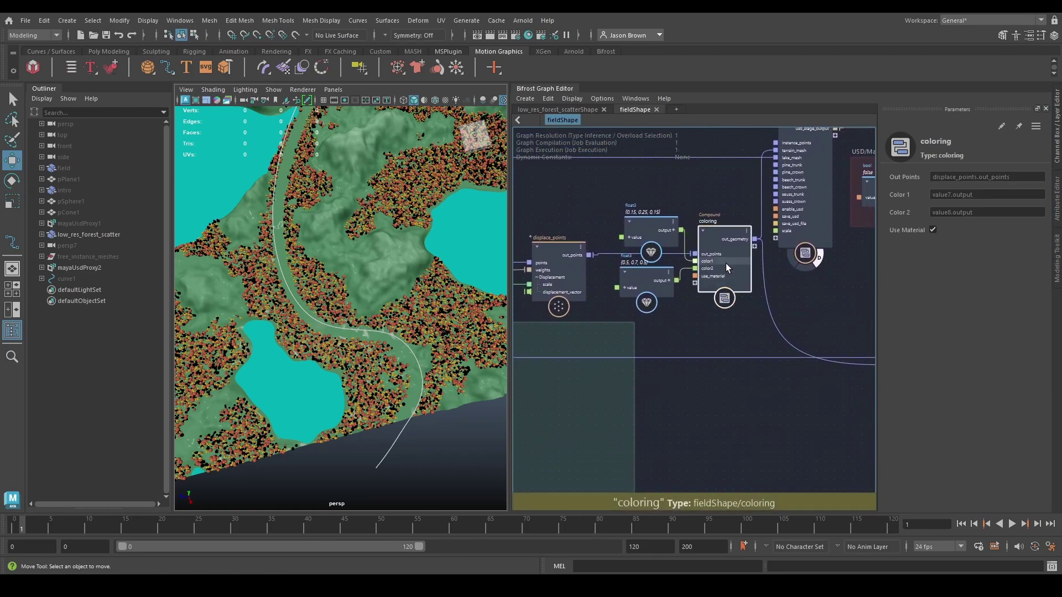
pyautogui.click(725, 299)
# Inspect the point_color property on the connection from assign_material to the if node, and close the fieldShape graph.
pyautogui.scroll(8, 694, 307)
pyautogui.keyDown('alt'); pyautogui.moveTo(791, 429); pyautogui.dragTo(591, 488, button='middle'); pyautogui.keyUp('alt')
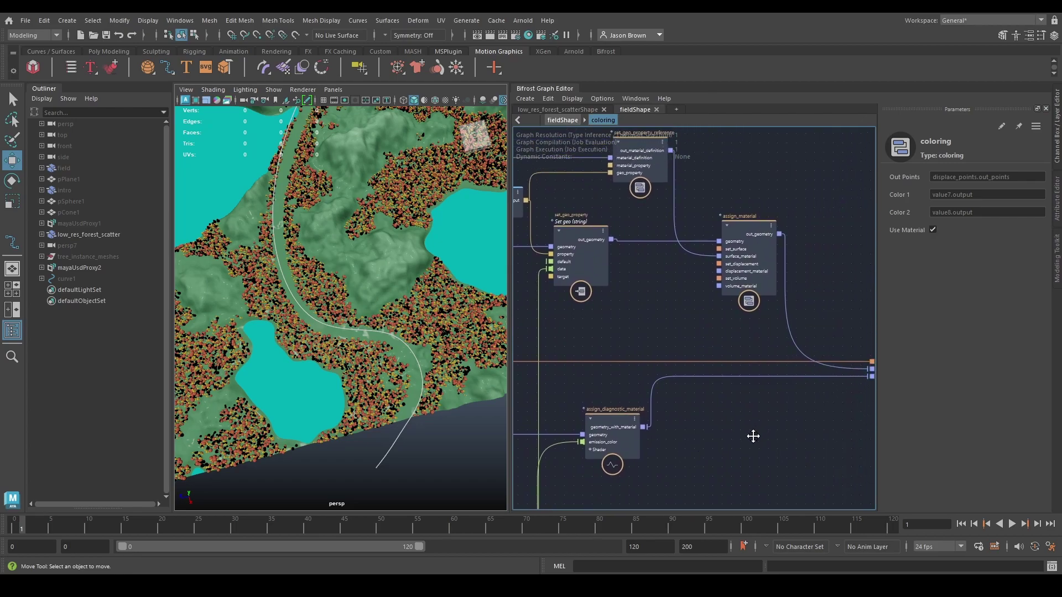
pyautogui.moveTo(758, 430); pyautogui.dragTo(739, 476, button='middle')
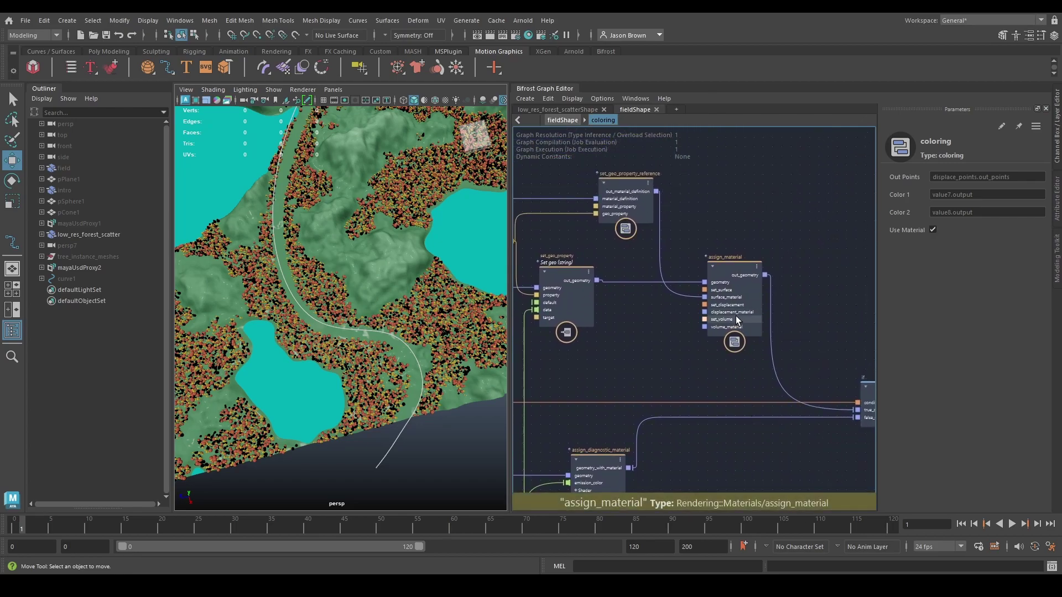
pyautogui.moveTo(679, 333); pyautogui.dragTo(736, 357, button='middle')
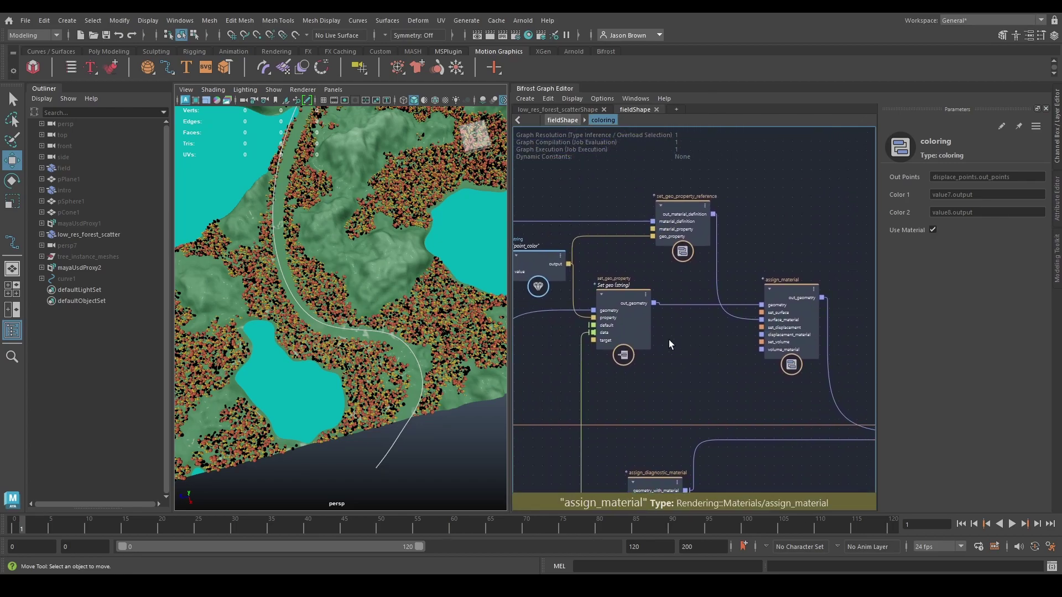
pyautogui.click(654, 310)
pyautogui.moveTo(653, 307); pyautogui.dragTo(551, 265, button='middle')
pyautogui.click(612, 273)
pyautogui.click(683, 370)
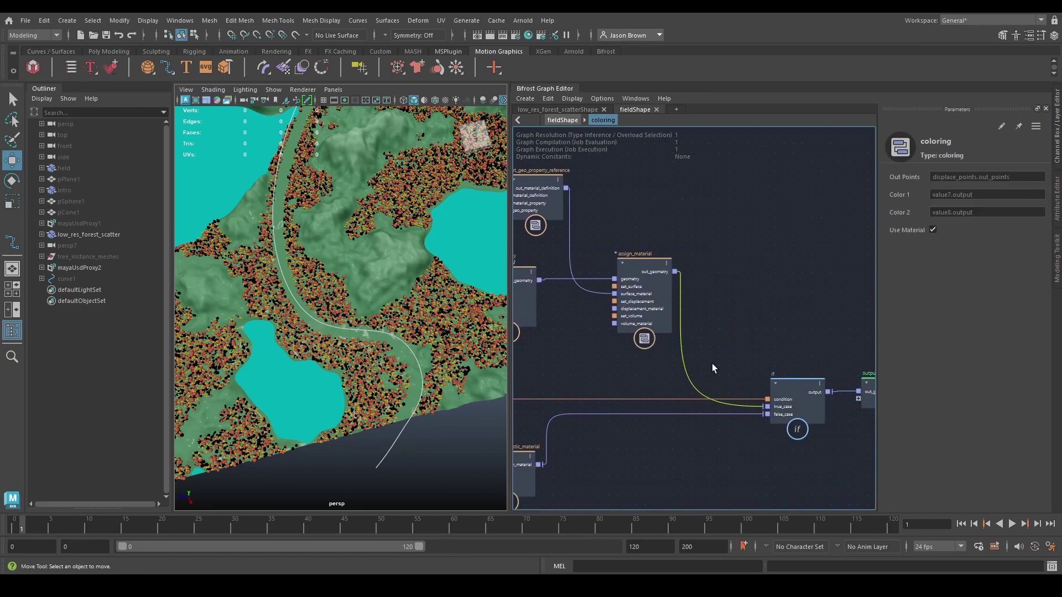
pyautogui.moveTo(706, 370)
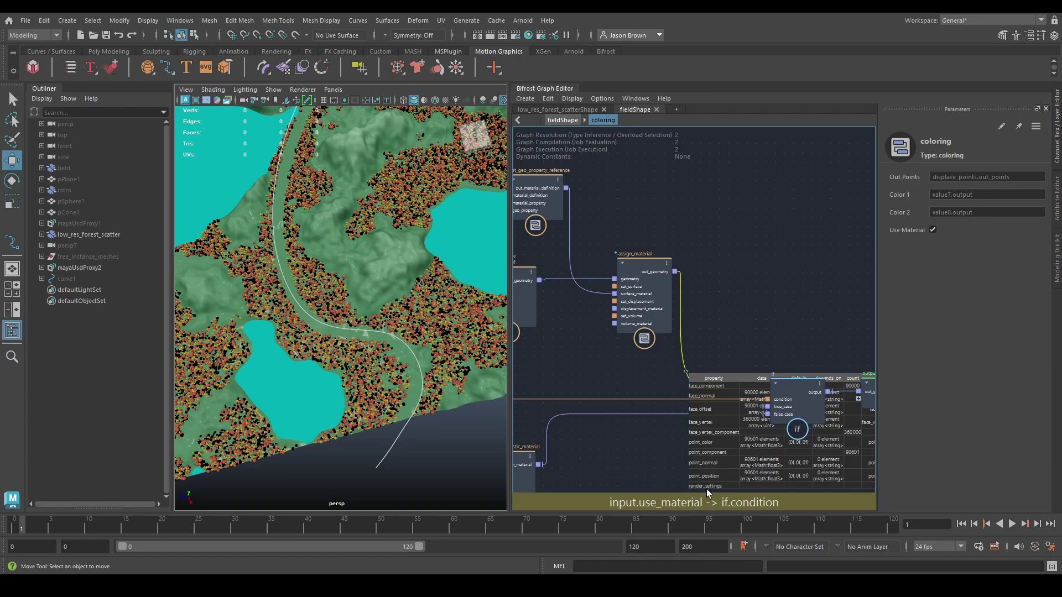
pyautogui.click(703, 442)
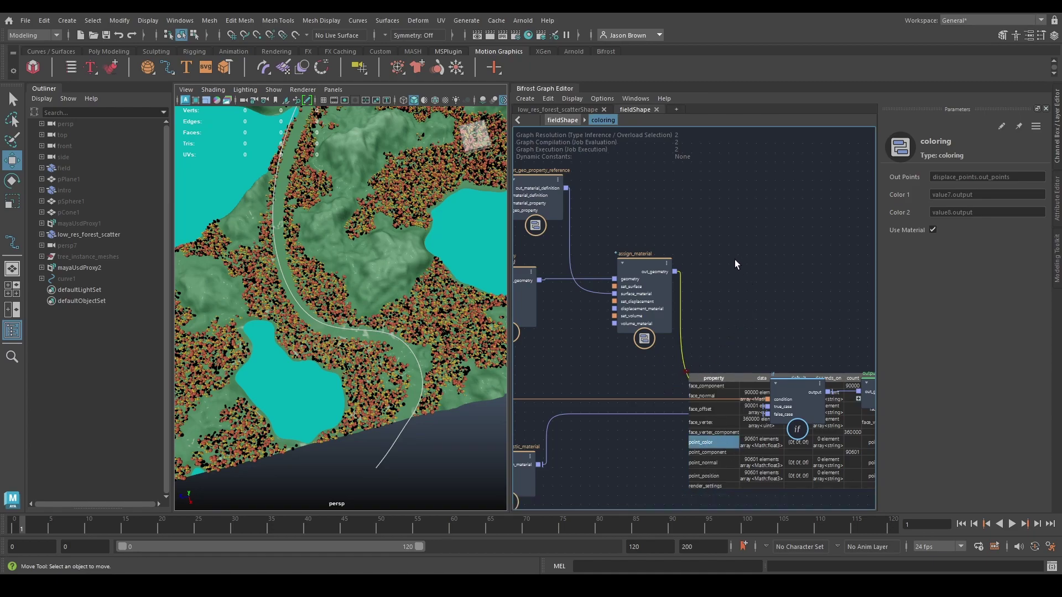
pyautogui.click(657, 110)
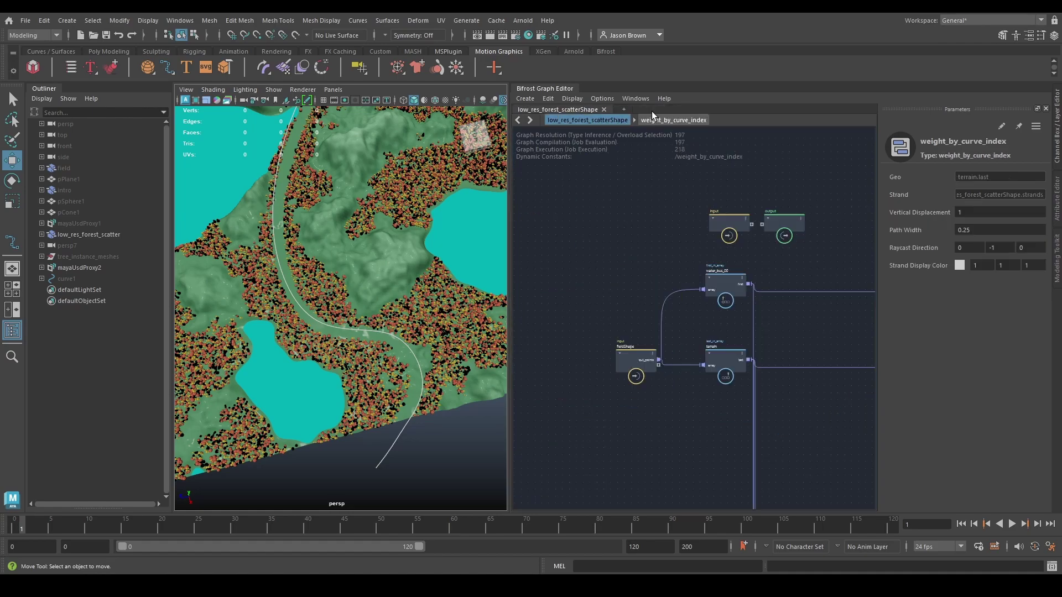
# Add a get_geo_property node connected to the terrain node's last output.
pyautogui.scroll(3, 689, 177)
pyautogui.keyDown('alt'); pyautogui.moveTo(688, 177); pyautogui.dragTo(670, 137, button='middle'); pyautogui.keyUp('alt')
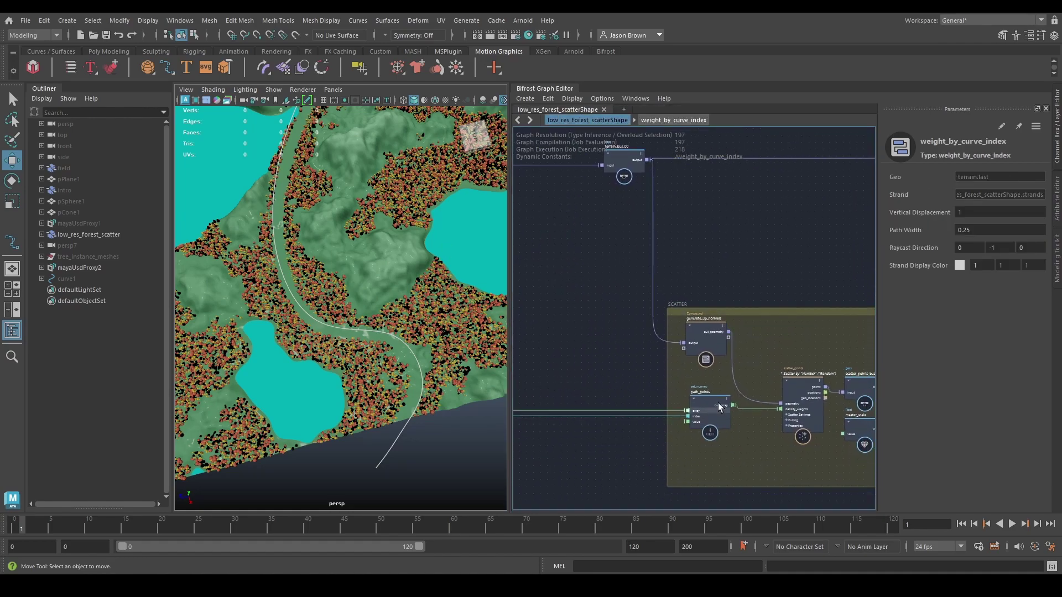
pyautogui.keyDown('alt'); pyautogui.moveTo(698, 412); pyautogui.dragTo(905, 483, button='middle'); pyautogui.keyUp('alt')
pyautogui.keyDown('alt'); pyautogui.moveTo(668, 314); pyautogui.dragTo(735, 349, button='middle'); pyautogui.keyUp('alt')
pyautogui.scroll(2, 708, 303)
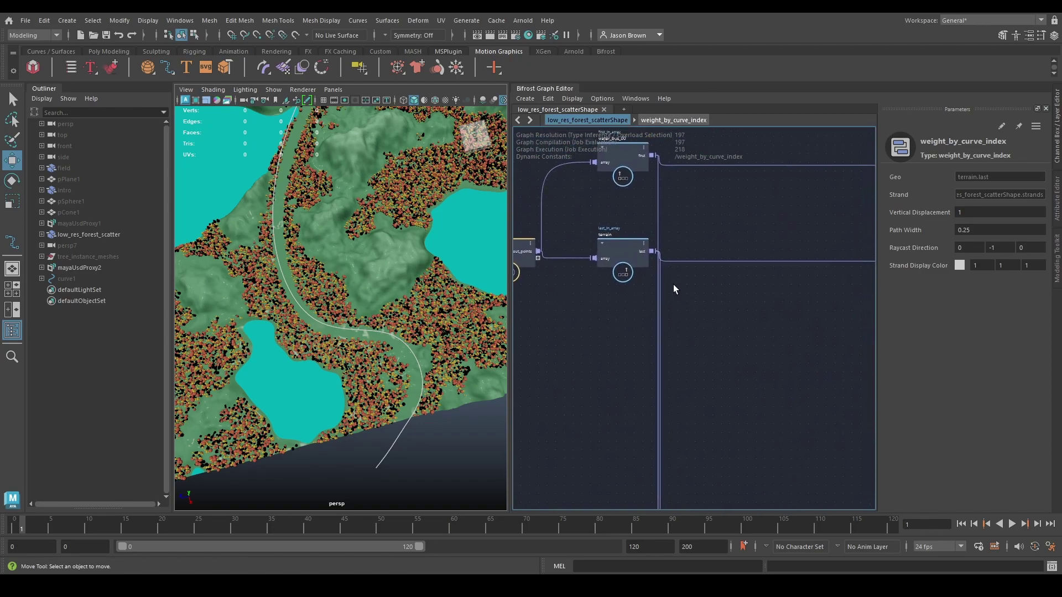
pyautogui.moveTo(653, 252); pyautogui.dragTo(706, 314)
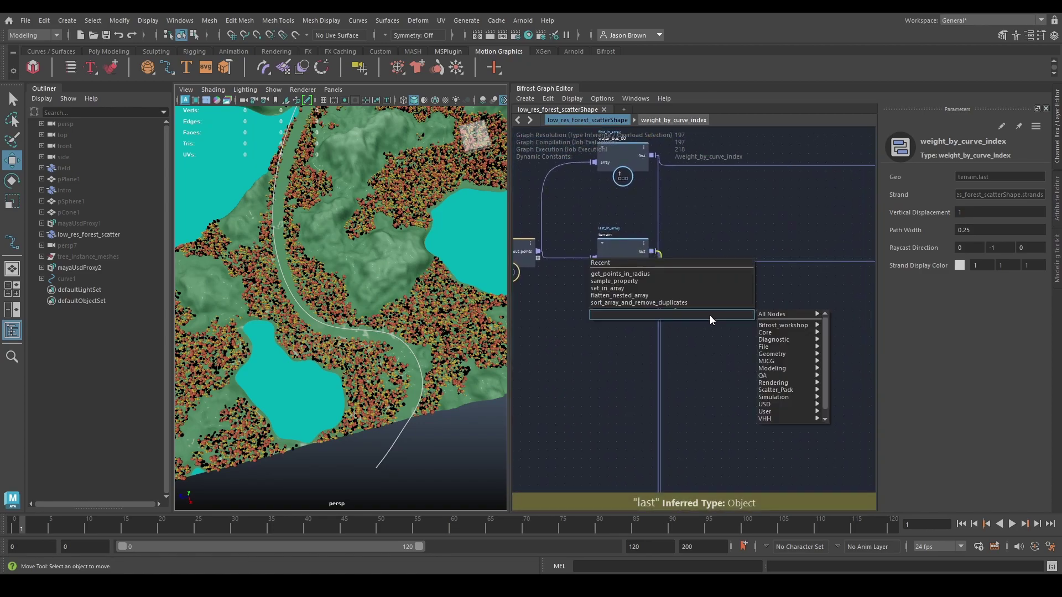
pyautogui.write('get_geo')
pyautogui.press('Down')
pyautogui.press('Down')
pyautogui.press('Down')
pyautogui.press('Return')
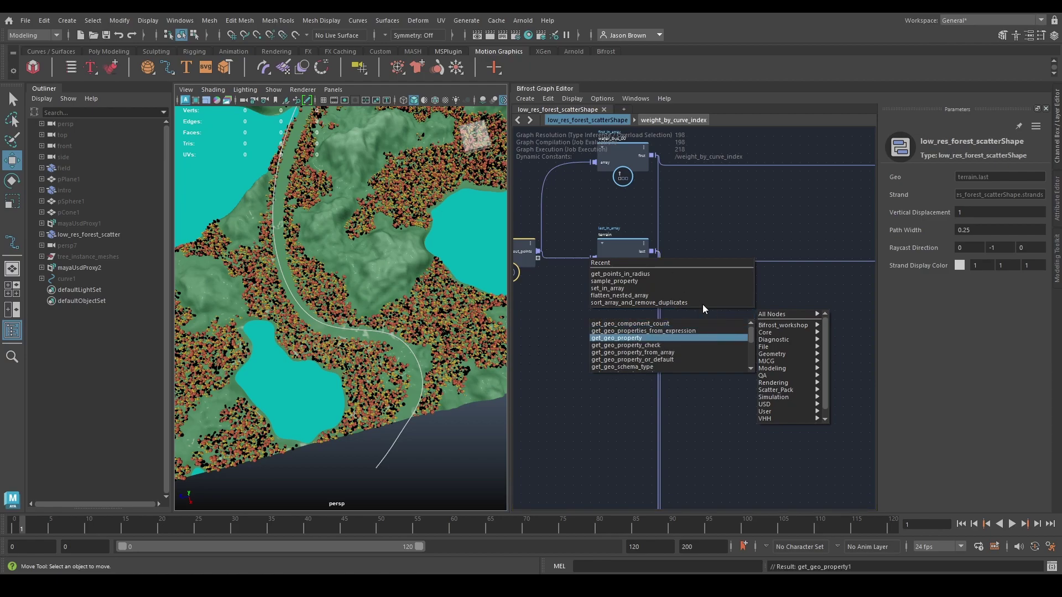
# Set the get_geo_property node's property to point_color and its type to array<Math::float3>.
pyautogui.click(932, 195)
pyautogui.write('point_color')
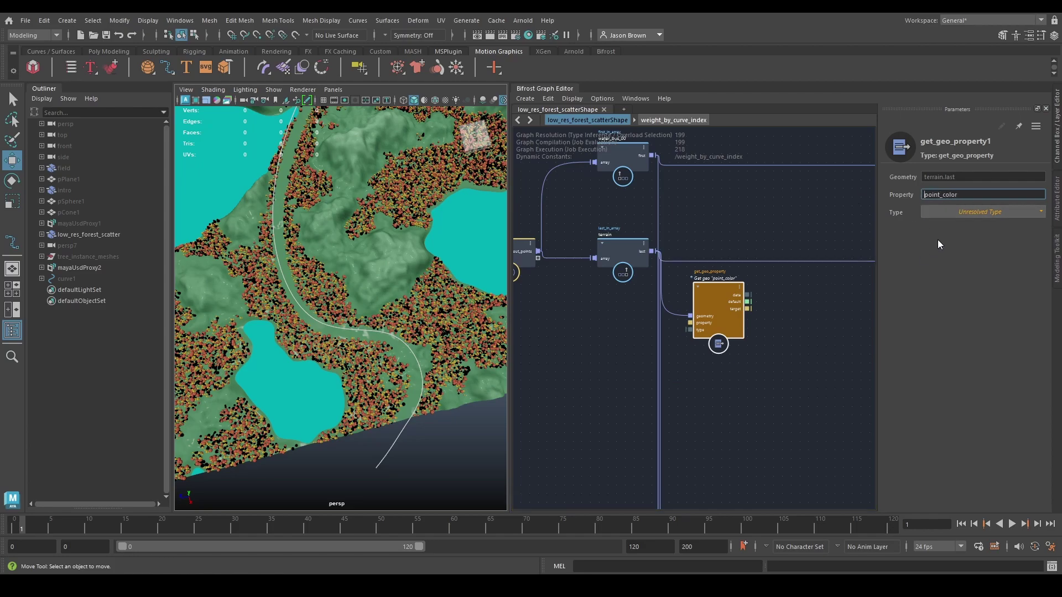
pyautogui.click(932, 211)
pyautogui.click(832, 301)
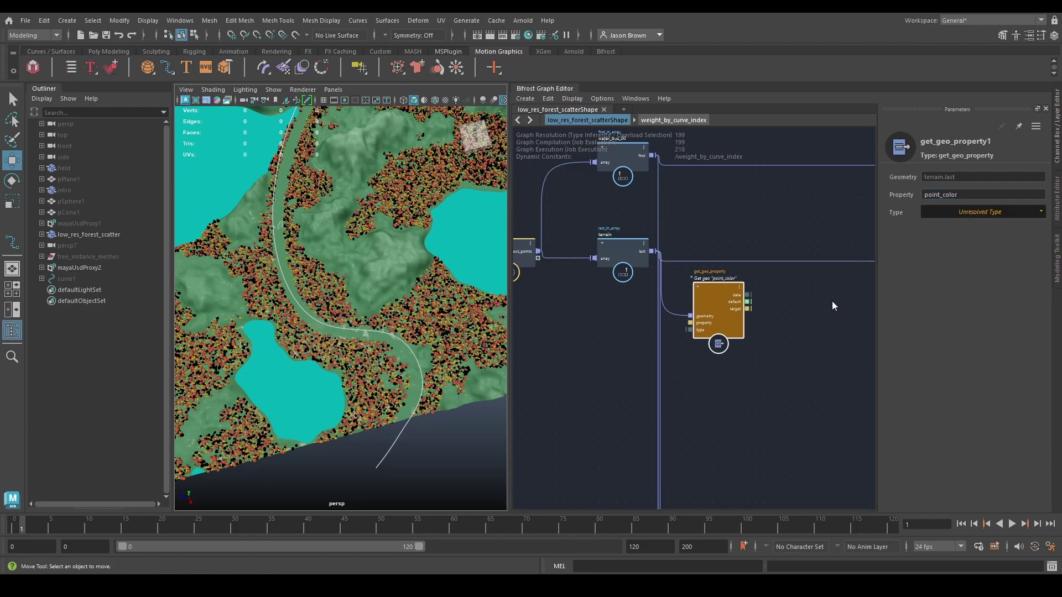
# Add a set_in_array node fed by the data output of the point_color get_geo_property node.
pyautogui.scroll(-2, 689, 289)
pyautogui.keyDown('alt'); pyautogui.moveTo(758, 442); pyautogui.dragTo(668, 147, button='middle'); pyautogui.keyUp('alt')
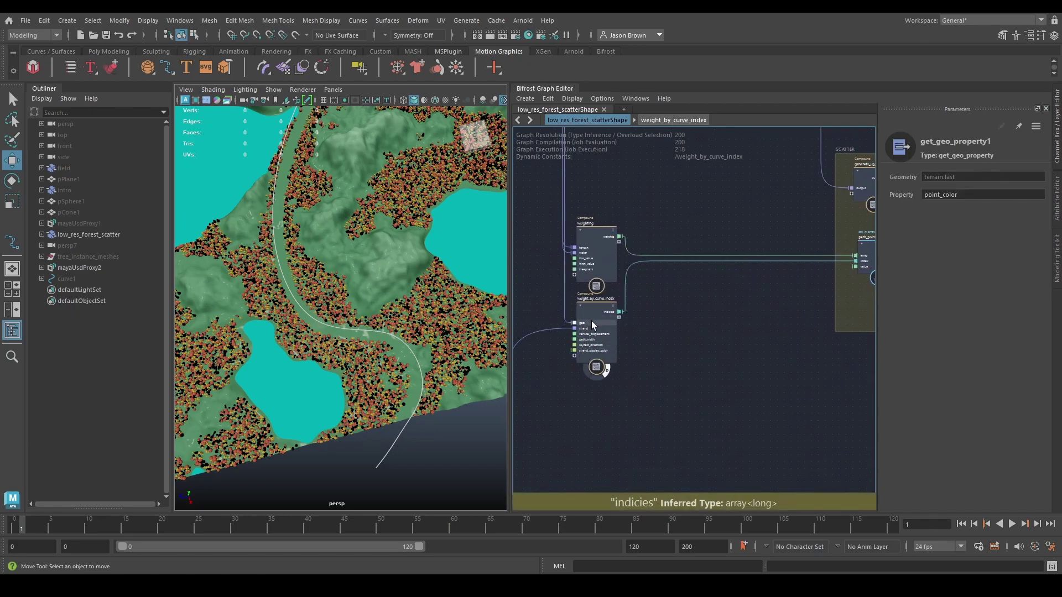
pyautogui.keyDown('alt'); pyautogui.moveTo(648, 262); pyautogui.dragTo(625, 411, button='middle'); pyautogui.keyUp('alt')
pyautogui.keyDown('alt'); pyautogui.moveTo(623, 303); pyautogui.dragTo(525, 258, button='middle'); pyautogui.keyUp('alt')
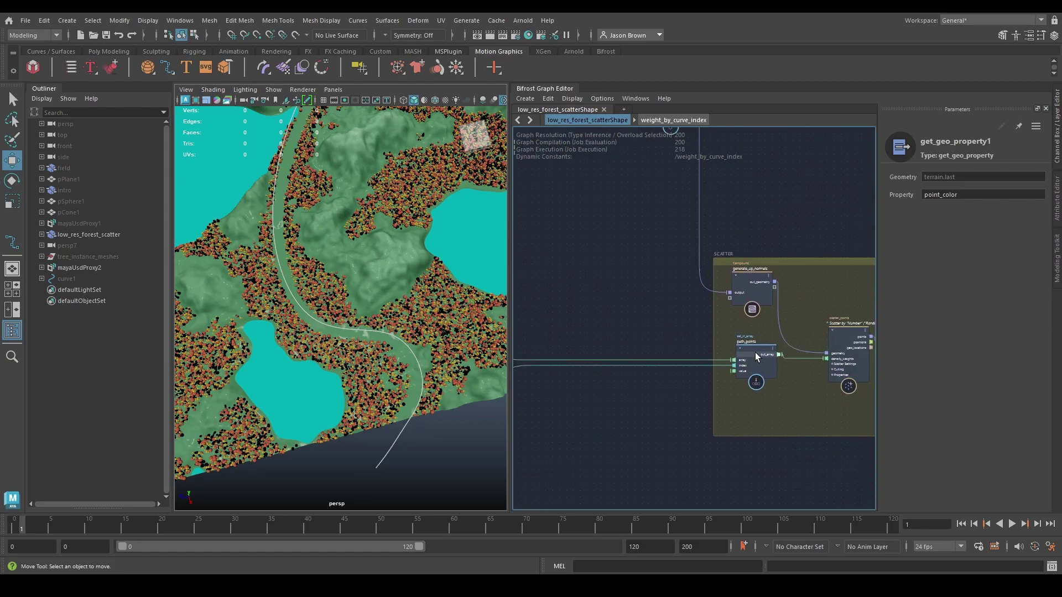
pyautogui.keyDown('alt'); pyautogui.moveTo(575, 193); pyautogui.dragTo(682, 379, button='middle'); pyautogui.keyUp('alt')
pyautogui.scroll(1, 626, 318)
pyautogui.keyDown('alt'); pyautogui.moveTo(624, 252); pyautogui.dragTo(623, 234, button='middle'); pyautogui.keyUp('alt')
pyautogui.keyDown('alt'); pyautogui.moveTo(635, 304); pyautogui.dragTo(642, 293, button='middle'); pyautogui.keyUp('alt')
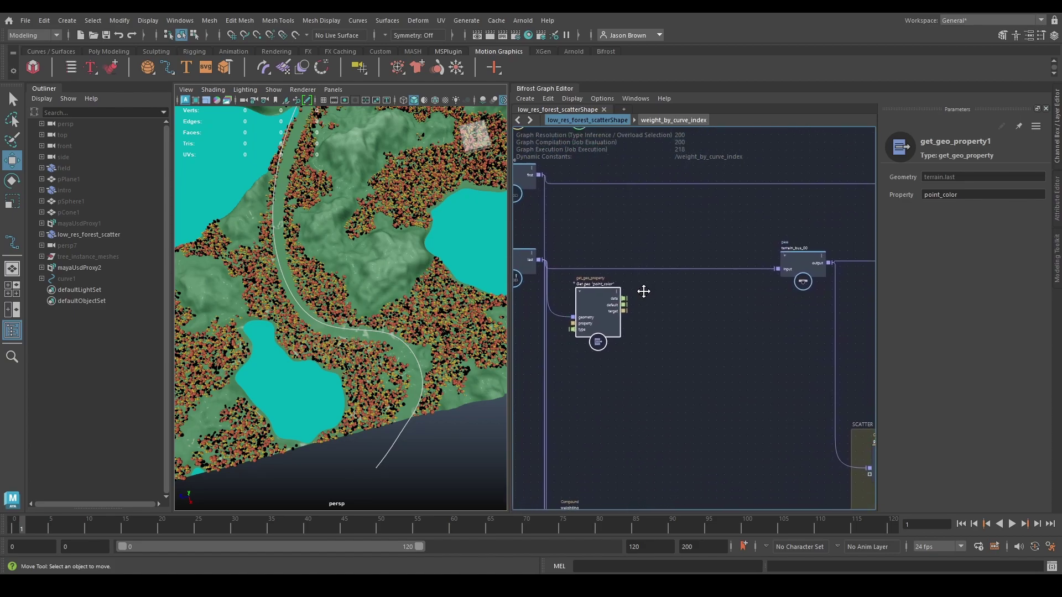
pyautogui.press('Tab')
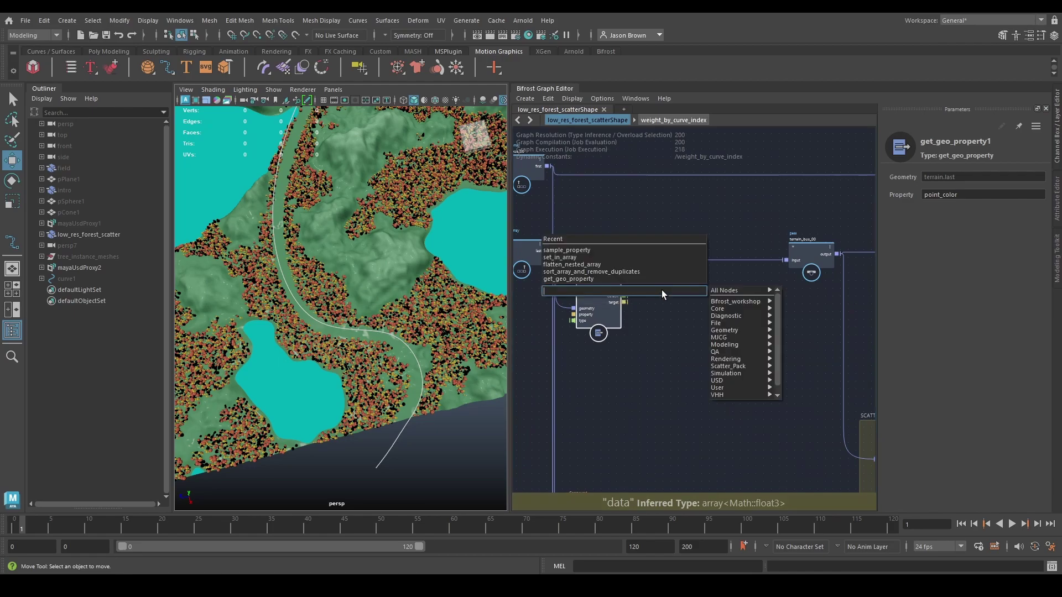
pyautogui.write('set_in')
pyautogui.press('Down')
pyautogui.press('Return')
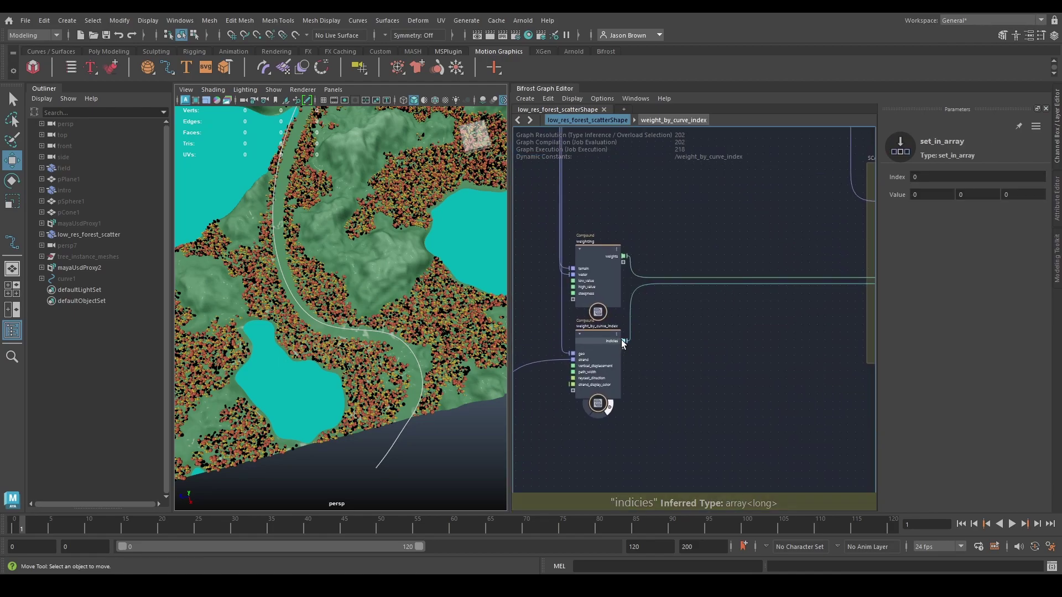
# Connect the indices output of weight_by_curve_index to the index input of the set_in_array node.
pyautogui.moveTo(623, 343); pyautogui.dragTo(680, 376)
pyautogui.moveTo(647, 269); pyautogui.dragTo(648, 266)
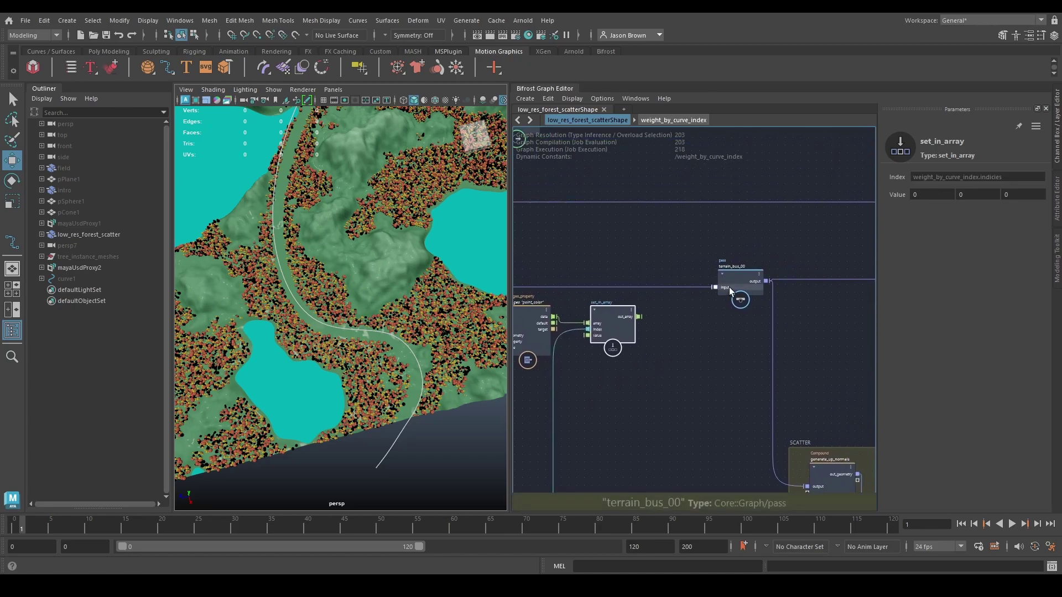
# Add a set_geo_property node between the terrain node's last output and terrain_bus_00.
pyautogui.moveTo(731, 290); pyautogui.dragTo(653, 294, button='middle')
pyautogui.click(666, 263)
pyautogui.moveTo(666, 260); pyautogui.dragTo(672, 260)
pyautogui.click(590, 248)
pyautogui.press('Tab')
pyautogui.write('set_ge')
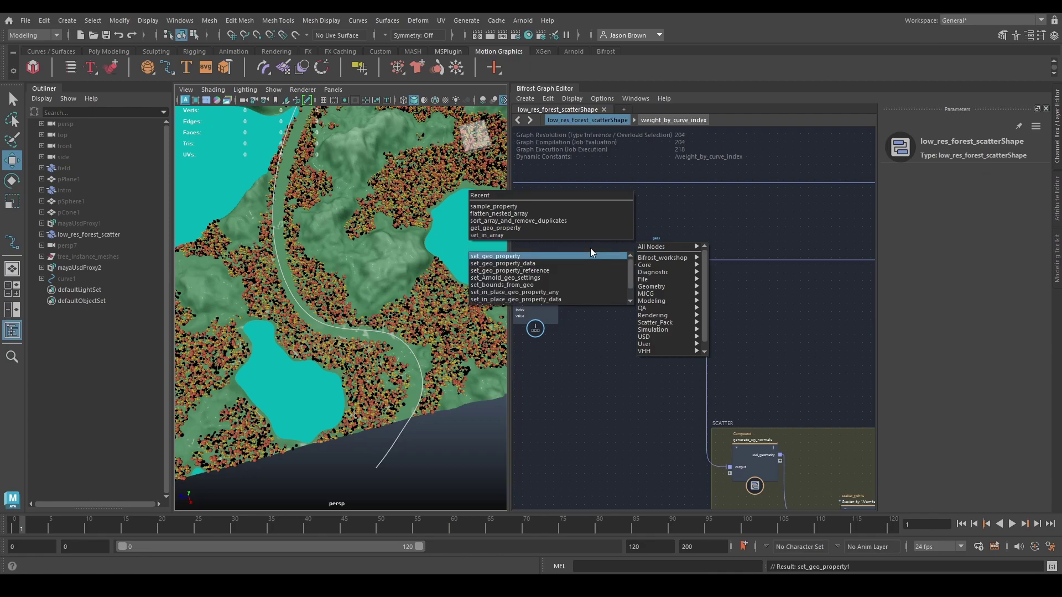
pyautogui.press('Return')
pyautogui.scroll(2, 733, 393)
# Place the point_color string value node under the terrain node and connect its output to the set_geo_property node's property input.
pyautogui.rightClick(634, 321)
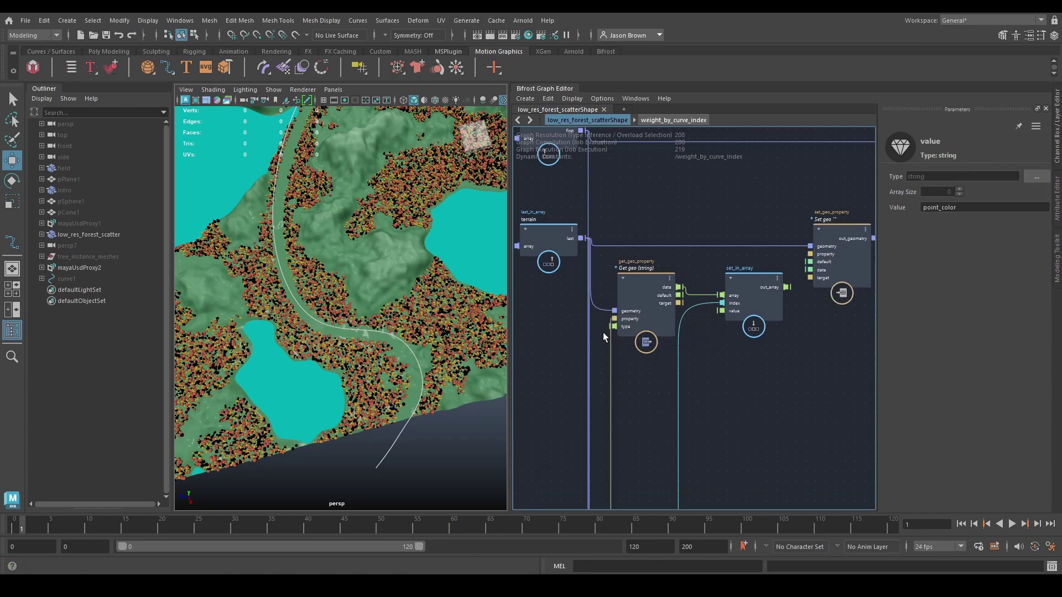
pyautogui.moveTo(628, 326)
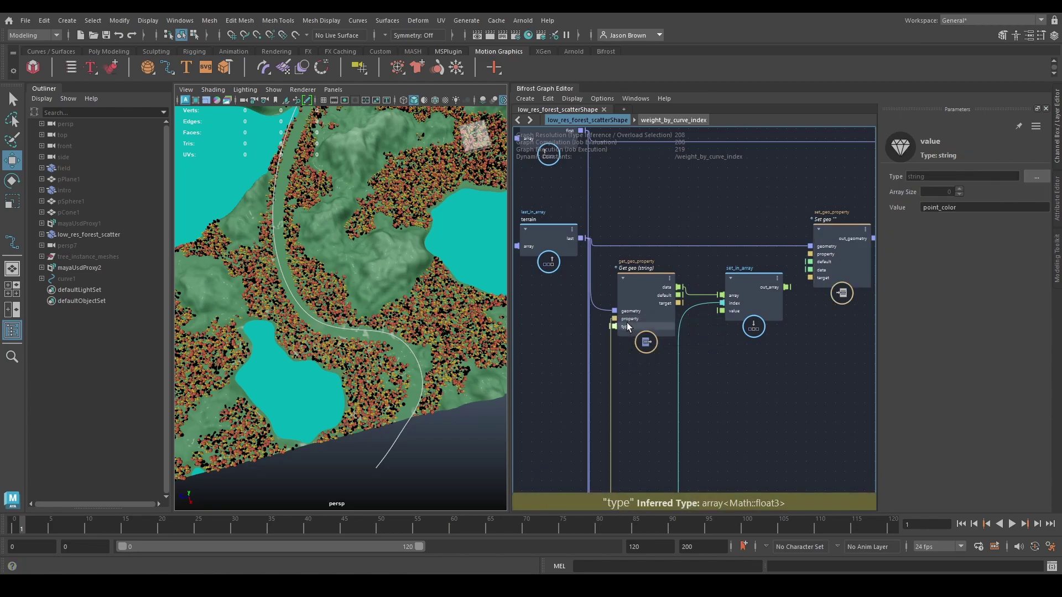
pyautogui.press('l')
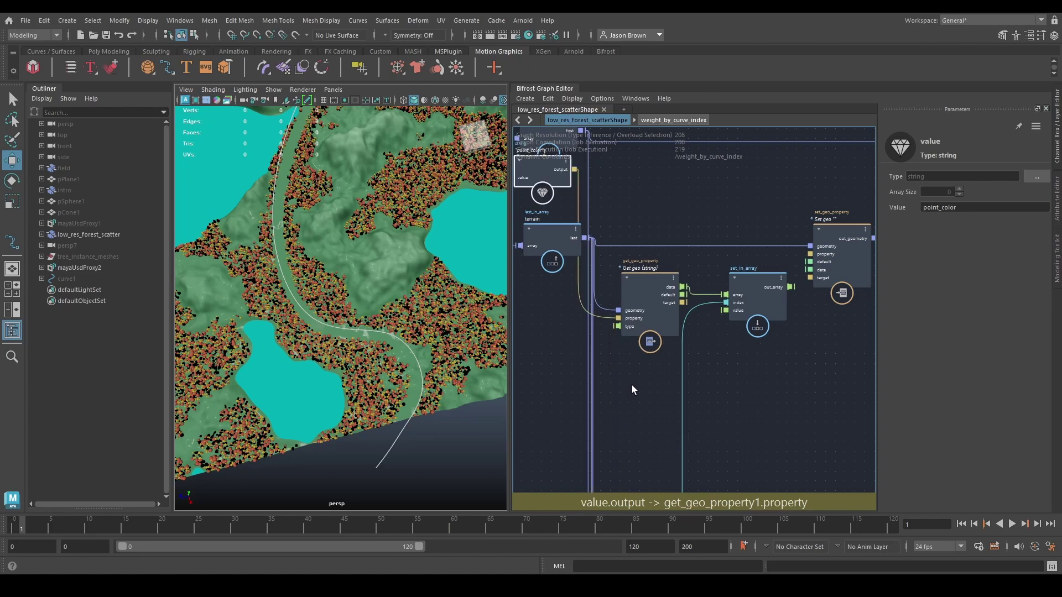
pyautogui.moveTo(532, 174); pyautogui.dragTo(542, 322)
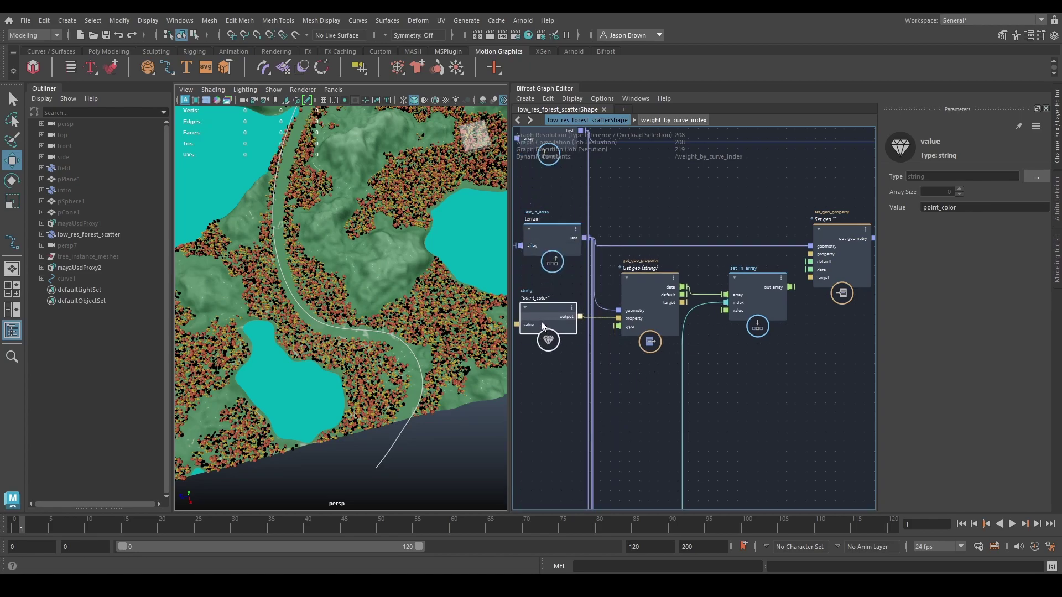
pyautogui.keyDown('alt'); pyautogui.moveTo(652, 351); pyautogui.dragTo(610, 376, button='middle'); pyautogui.keyUp('alt')
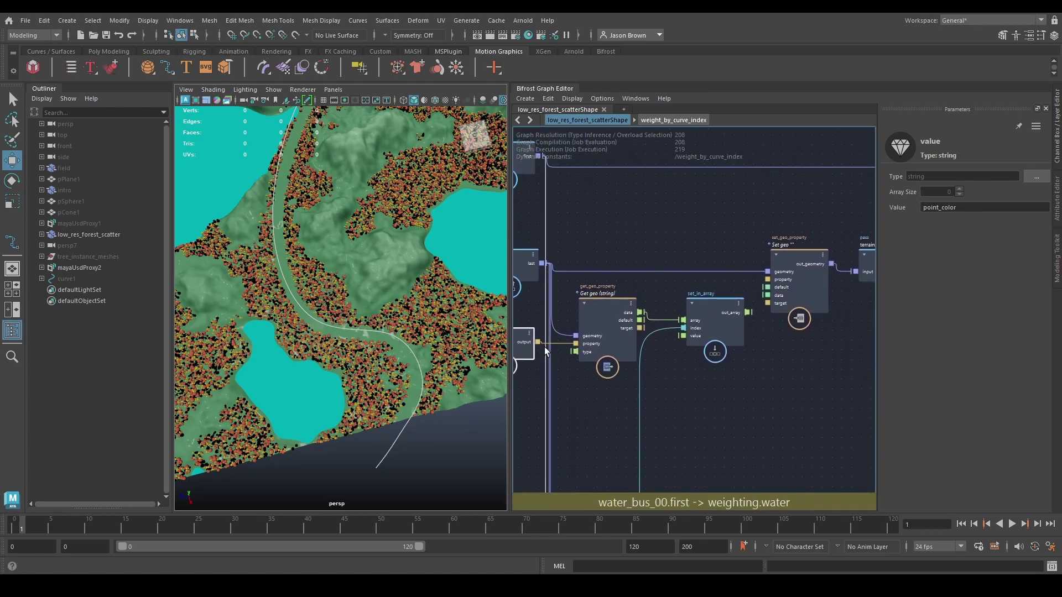
pyautogui.moveTo(538, 342); pyautogui.dragTo(768, 284)
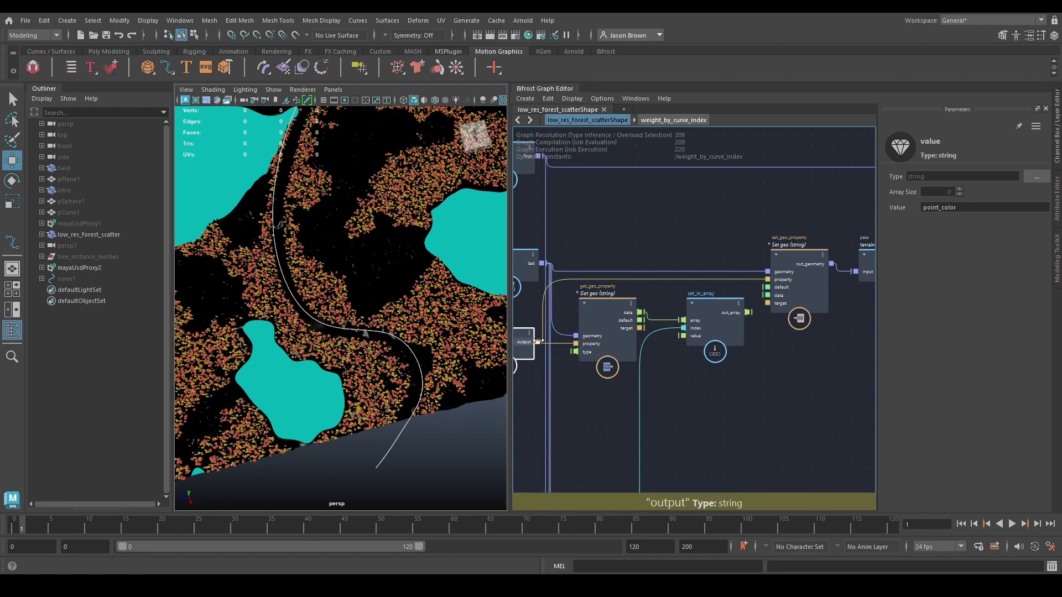
# Connect the set_in_array node's out_array to the data input of the set_geo_property node.
pyautogui.keyDown('alt'); pyautogui.moveTo(722, 381); pyautogui.dragTo(735, 383, button='middle'); pyautogui.keyUp('alt')
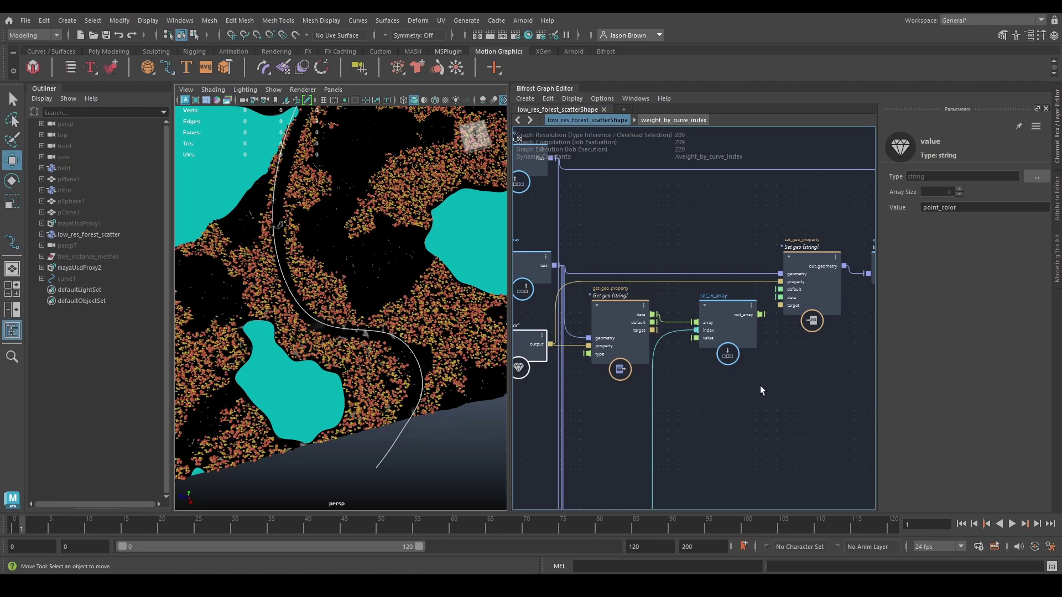
pyautogui.keyDown('alt'); pyautogui.moveTo(651, 394); pyautogui.dragTo(667, 389, button='middle'); pyautogui.keyUp('alt')
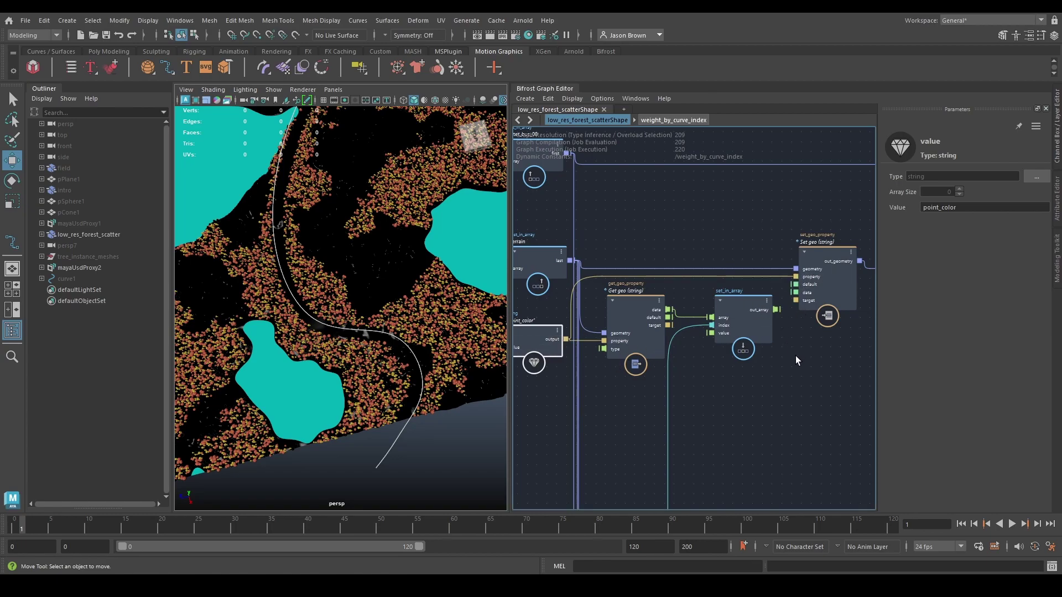
pyautogui.scroll(1, 797, 338)
pyautogui.keyDown('alt'); pyautogui.moveTo(797, 337); pyautogui.dragTo(772, 352, button='middle'); pyautogui.keyUp('alt')
pyautogui.moveTo(773, 300); pyautogui.dragTo(772, 301)
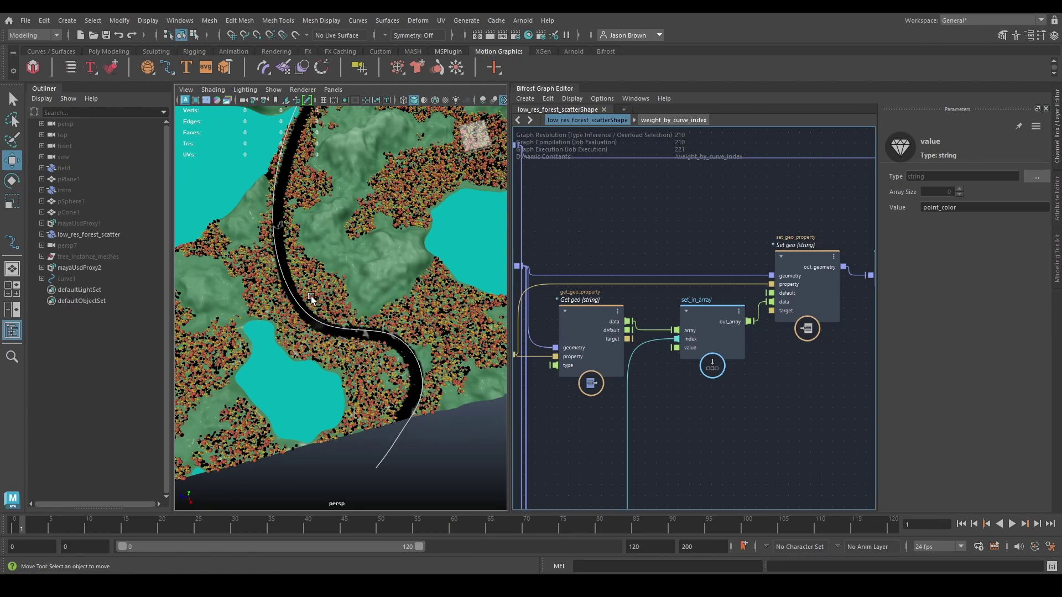
# Select the set_in_array node and examine the path's color on the terrain from a close, low angle in the viewport.
pyautogui.click(717, 334)
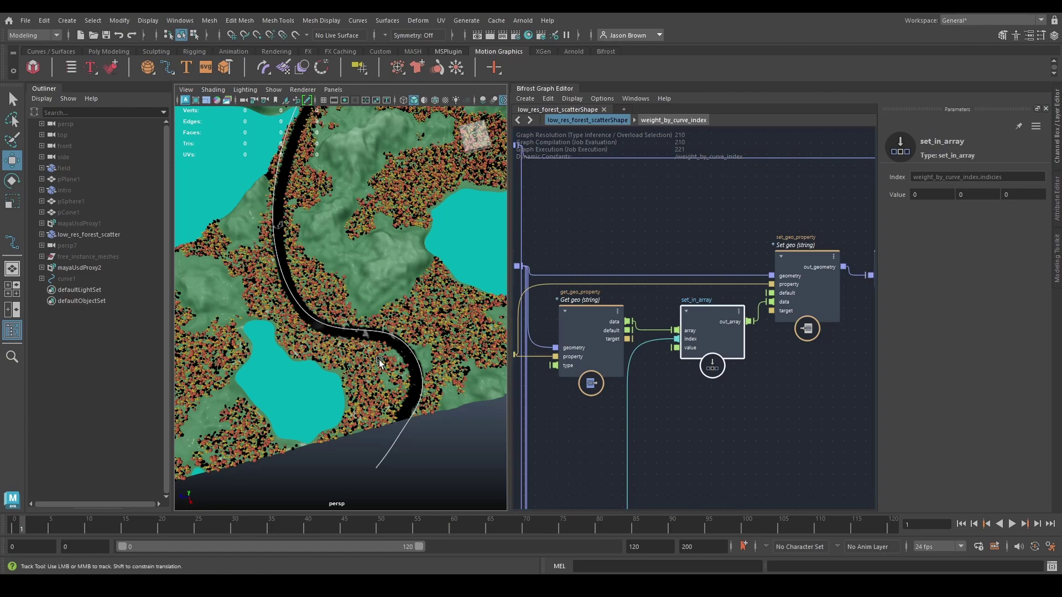
pyautogui.keyDown('alt'); pyautogui.moveTo(379, 363); pyautogui.dragTo(339, 337, button='middle'); pyautogui.keyUp('alt')
pyautogui.keyDown('alt'); pyautogui.moveTo(339, 337); pyautogui.dragTo(479, 354, button='right'); pyautogui.keyUp('alt')
pyautogui.keyDown('alt'); pyautogui.moveTo(397, 349); pyautogui.dragTo(458, 333); pyautogui.keyUp('alt')
pyautogui.keyDown('alt'); pyautogui.moveTo(458, 333); pyautogui.dragTo(311, 310, button='right'); pyautogui.keyUp('alt')
pyautogui.keyDown('alt'); pyautogui.moveTo(311, 311); pyautogui.dragTo(382, 388, button='middle'); pyautogui.keyUp('alt')
pyautogui.moveTo(383, 388)
pyautogui.keyDown('alt'); pyautogui.mouseDown(button='right')
pyautogui.moveTo(397, 376)
pyautogui.moveTo(382, 398)
pyautogui.mouseUp(button='right'); pyautogui.keyUp('alt')
pyautogui.keyDown('alt'); pyautogui.moveTo(365, 408); pyautogui.dragTo(348, 380, button='middle'); pyautogui.keyUp('alt')
pyautogui.keyDown('alt'); pyautogui.moveTo(348, 380); pyautogui.dragTo(398, 406, button='right'); pyautogui.keyUp('alt')
pyautogui.keyDown('alt'); pyautogui.moveTo(398, 406); pyautogui.dragTo(388, 293); pyautogui.keyUp('alt')
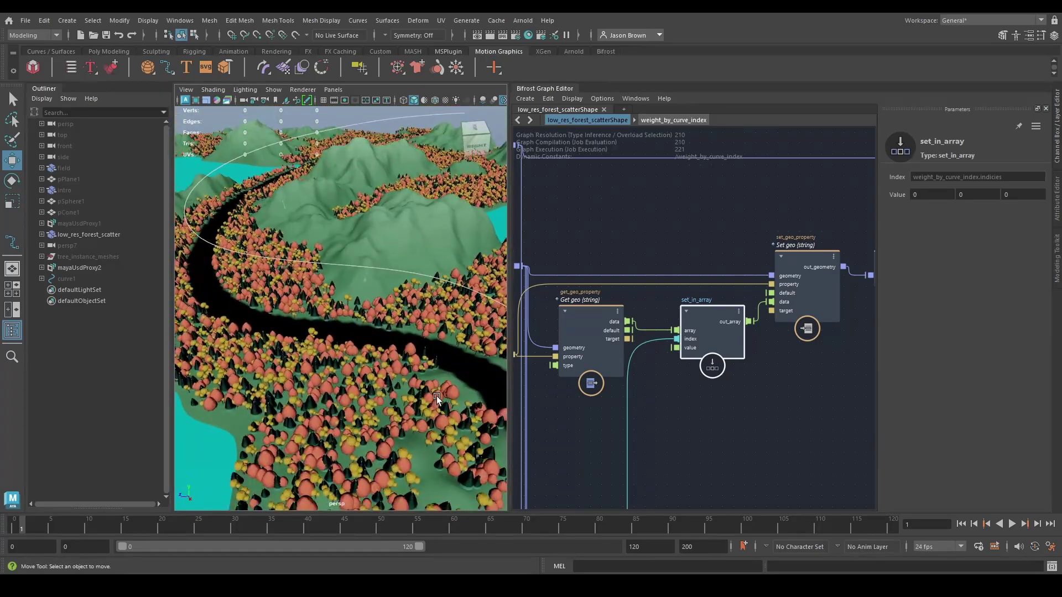
# Set the set_in_array node's value to 1, 0.9, 0.7 as the path color.
pyautogui.moveTo(768, 430); pyautogui.dragTo(742, 429, button='middle')
pyautogui.click(929, 194)
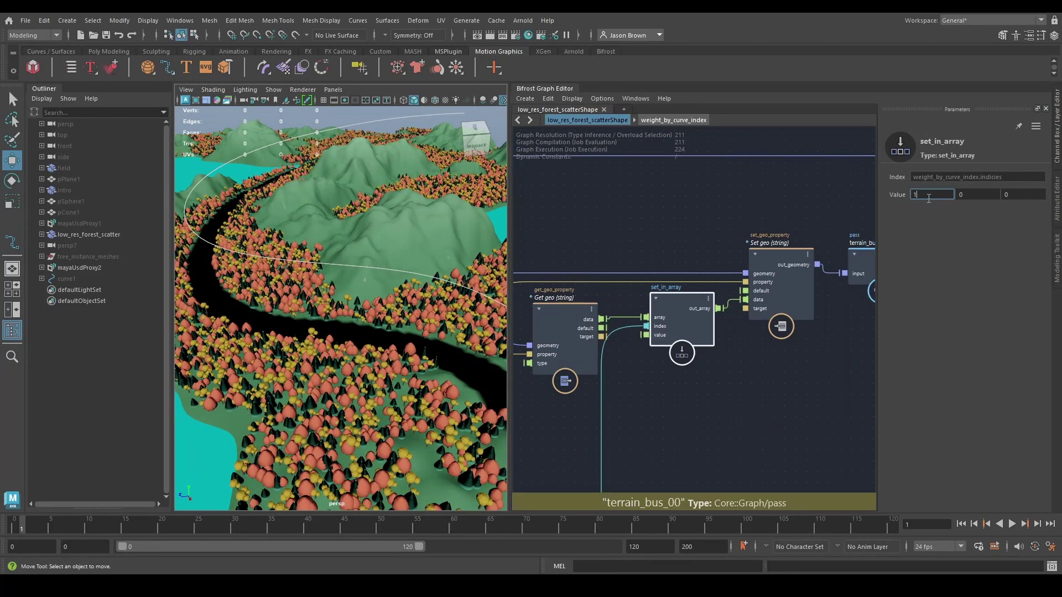
pyautogui.write('1')
pyautogui.press('Return')
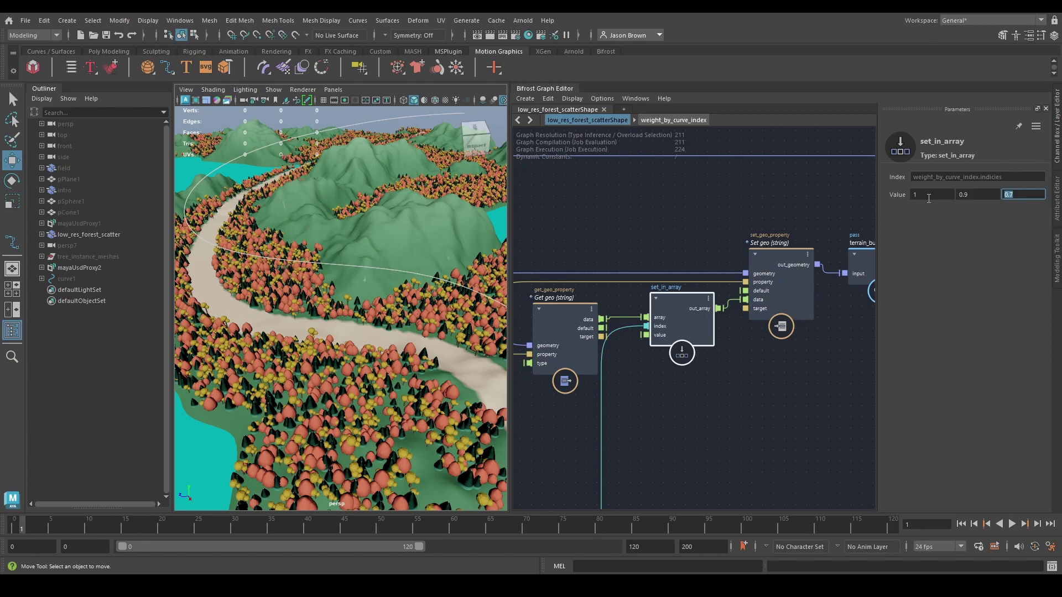
# Examine the recolored path in the viewport and the sample_property and get_points_in_radius nodes inside the weight_by_curve_index compound.
pyautogui.keyDown('alt'); pyautogui.moveTo(405, 238); pyautogui.dragTo(400, 344); pyautogui.keyUp('alt')
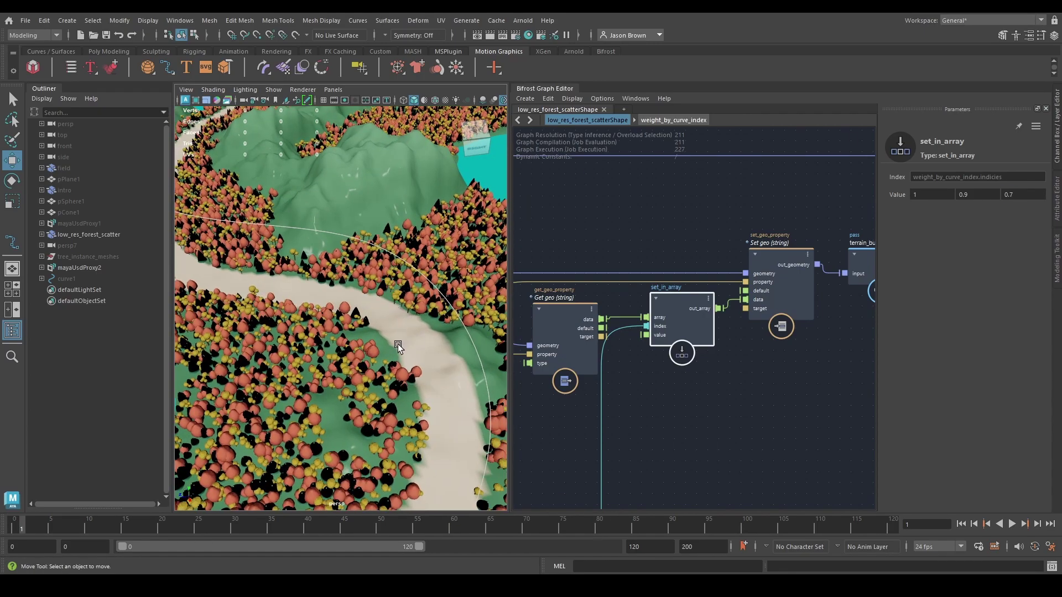
pyautogui.keyDown('alt'); pyautogui.moveTo(398, 295); pyautogui.dragTo(366, 292); pyautogui.keyUp('alt')
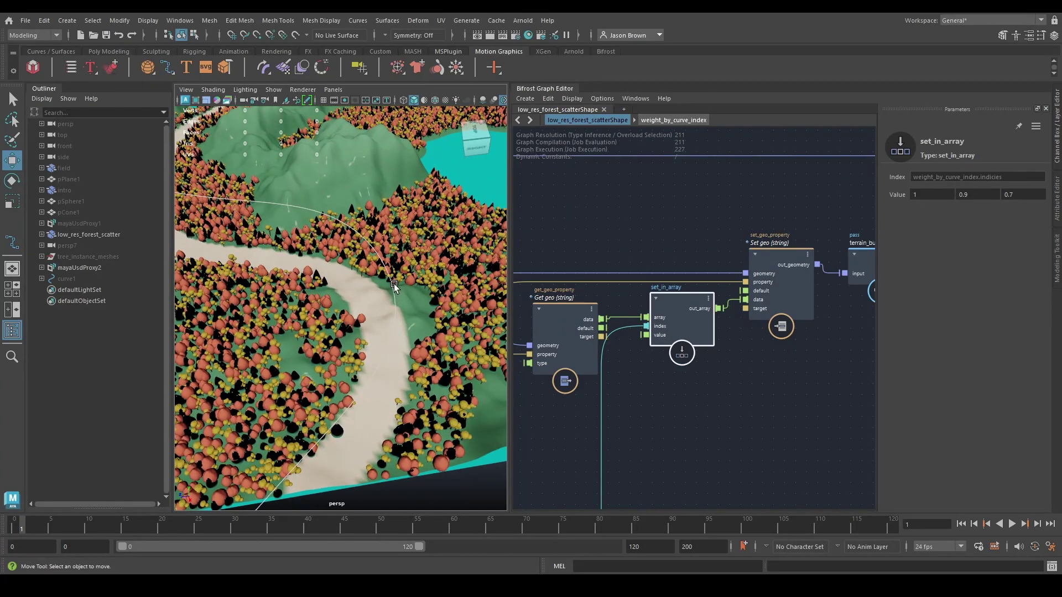
pyautogui.keyDown('alt'); pyautogui.moveTo(567, 391); pyautogui.dragTo(575, 239, button='middle'); pyautogui.keyUp('alt')
pyautogui.doubleClick(593, 343)
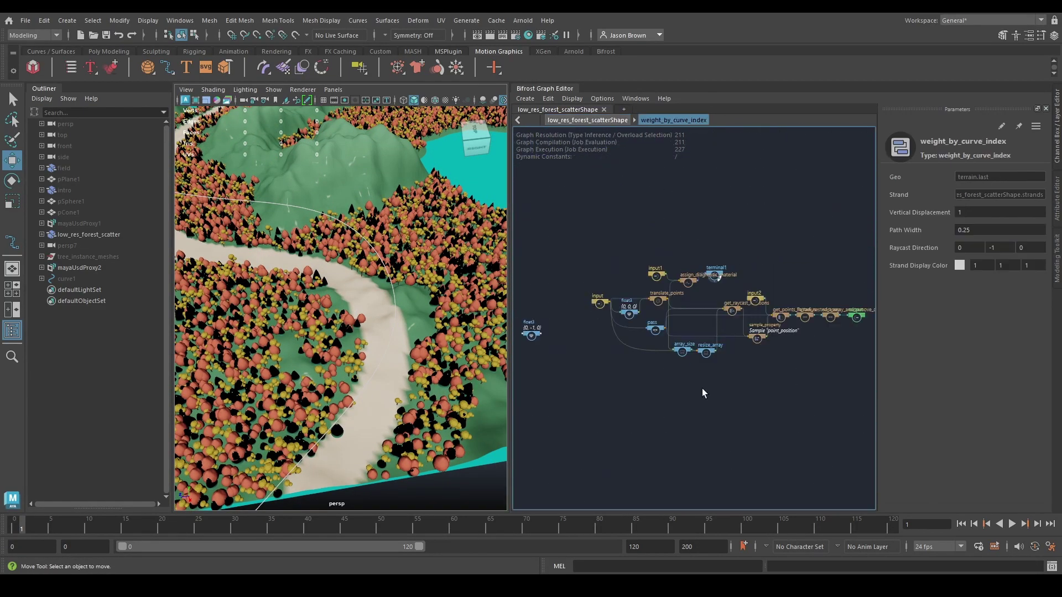
pyautogui.scroll(8, 695, 371)
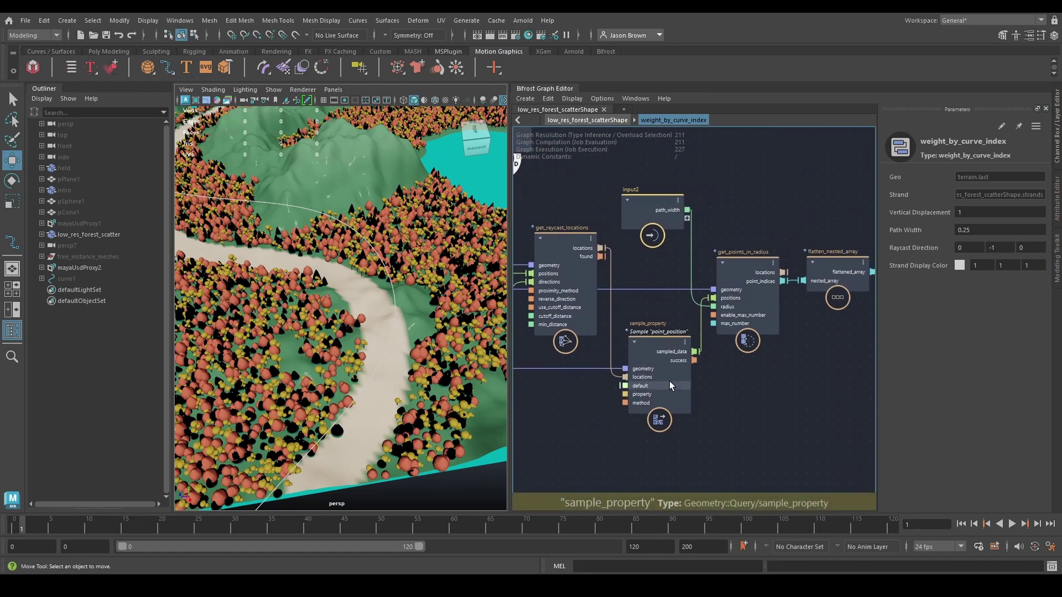
pyautogui.click(671, 386)
pyautogui.moveTo(671, 385); pyautogui.dragTo(575, 401, button='middle')
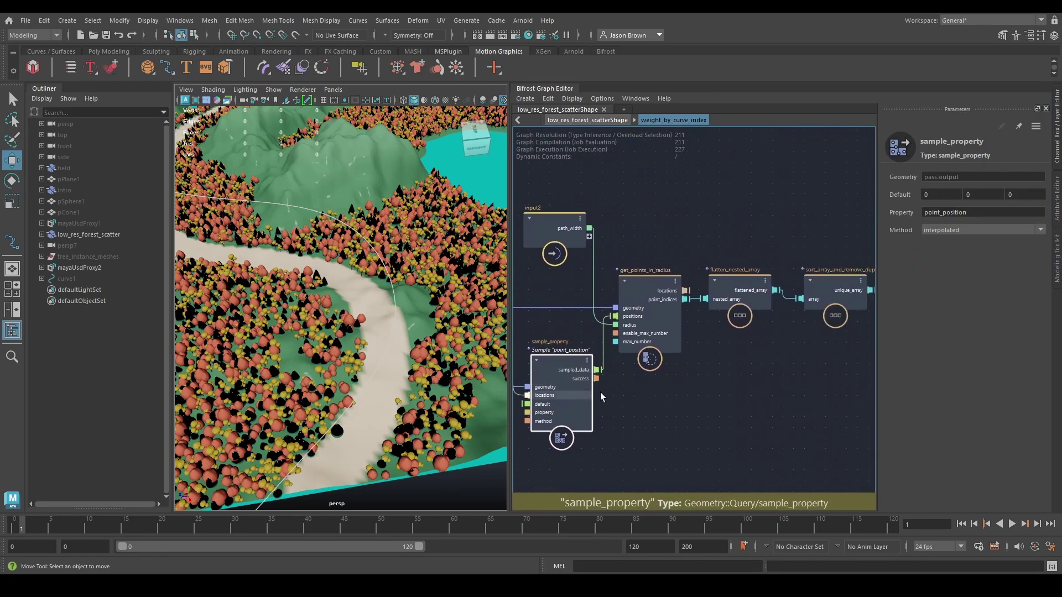
pyautogui.keyDown('alt'); pyautogui.moveTo(700, 379); pyautogui.dragTo(701, 390, button='middle'); pyautogui.keyUp('alt')
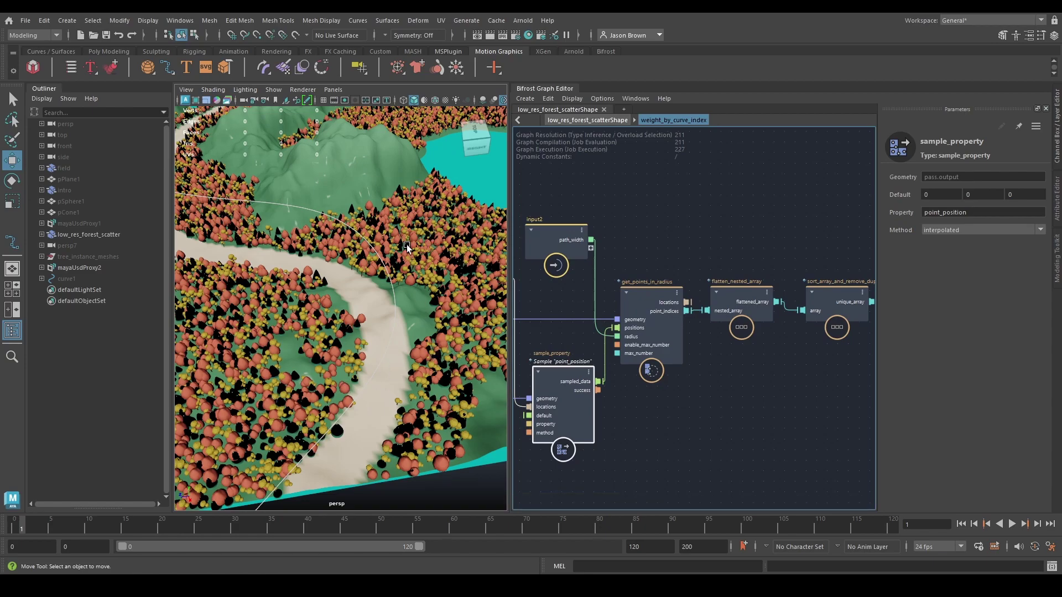
# Return to the low_res_forest_scatterShape graph and examine how the path runs through the trees from above.
pyautogui.doubleClick(695, 189)
pyautogui.scroll(-10, 420, 243)
pyautogui.keyDown('alt'); pyautogui.moveTo(388, 255); pyautogui.dragTo(383, 284, button='middle'); pyautogui.keyUp('alt')
pyautogui.scroll(4, 381, 283)
pyautogui.moveTo(378, 283)
pyautogui.keyDown('alt'); pyautogui.mouseDown()
pyautogui.moveTo(360, 311)
pyautogui.moveTo(387, 282)
pyautogui.mouseUp(); pyautogui.keyUp('alt')
pyautogui.keyDown('alt'); pyautogui.moveTo(386, 282); pyautogui.dragTo(375, 277, button='right'); pyautogui.keyUp('alt')
pyautogui.keyDown('alt'); pyautogui.moveTo(375, 277); pyautogui.dragTo(348, 267); pyautogui.keyUp('alt')
pyautogui.keyDown('alt'); pyautogui.moveTo(348, 266); pyautogui.dragTo(325, 243, button='middle'); pyautogui.keyUp('alt')
pyautogui.keyDown('alt'); pyautogui.moveTo(326, 242); pyautogui.dragTo(422, 242, button='right'); pyautogui.keyUp('alt')
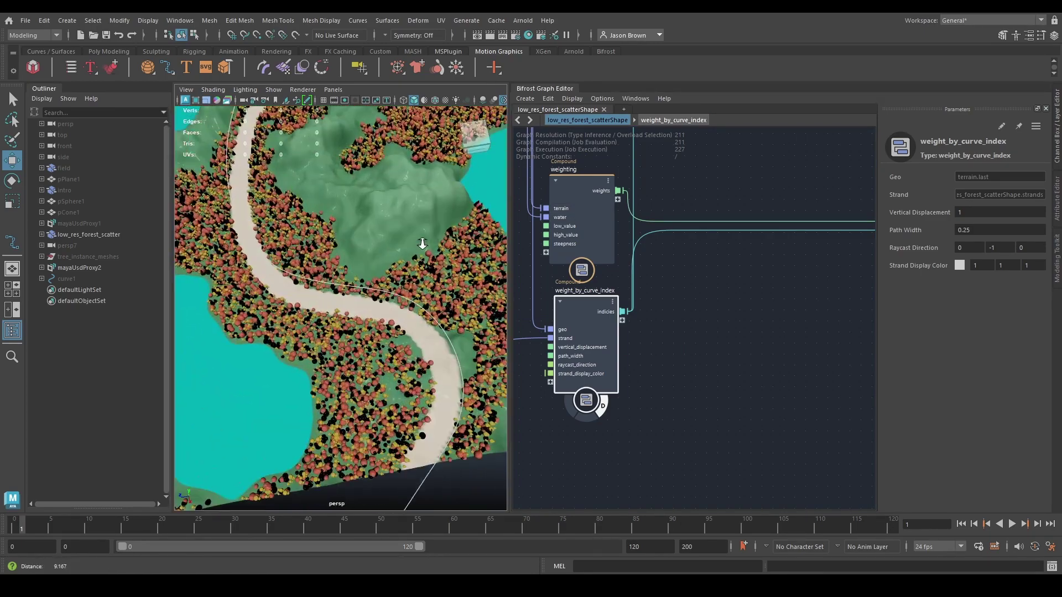
# Inspect the path_points node and the point_color set_in_array node, and view the whole terrain in the viewport.
pyautogui.doubleClick(587, 317)
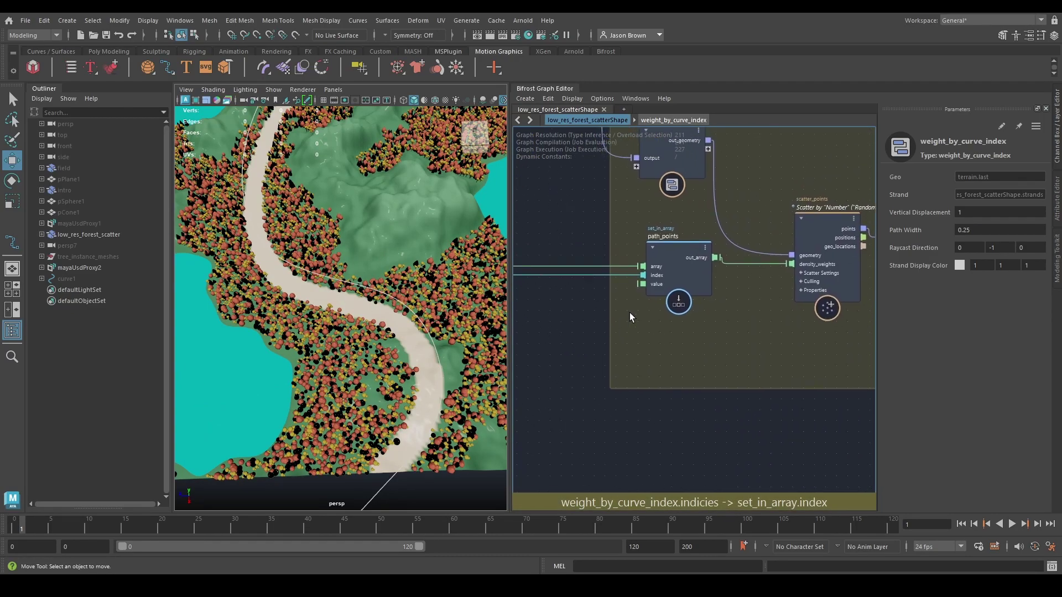
pyautogui.click(675, 285)
pyautogui.keyDown('alt'); pyautogui.moveTo(589, 243); pyautogui.dragTo(724, 442, button='middle'); pyautogui.keyUp('alt')
pyautogui.keyDown('alt'); pyautogui.moveTo(642, 272); pyautogui.dragTo(706, 441, button='middle'); pyautogui.keyUp('alt')
pyautogui.click(706, 293)
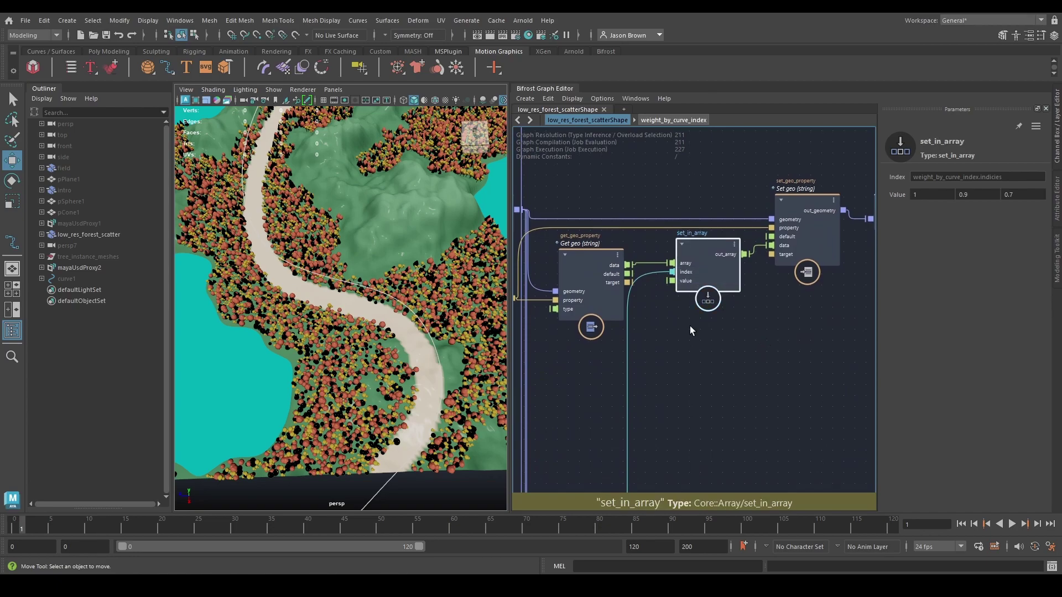
pyautogui.keyDown('alt'); pyautogui.moveTo(389, 330); pyautogui.dragTo(349, 271); pyautogui.keyUp('alt')
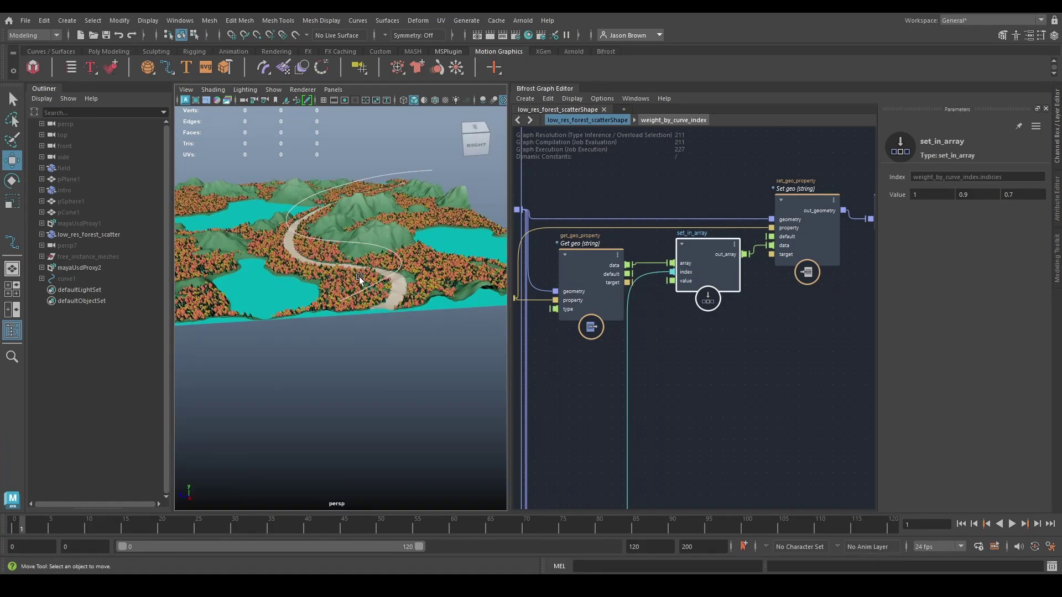
# Add a get_point_position node fed by the terrain node's last output.
pyautogui.moveTo(704, 325); pyautogui.dragTo(683, 314, button='middle')
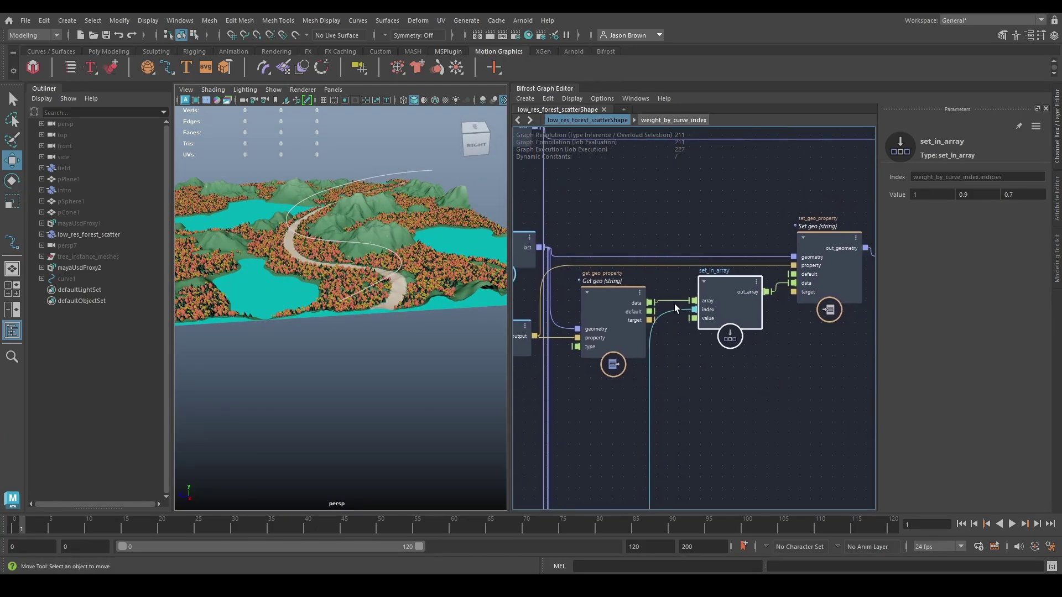
pyautogui.scroll(-3, 775, 365)
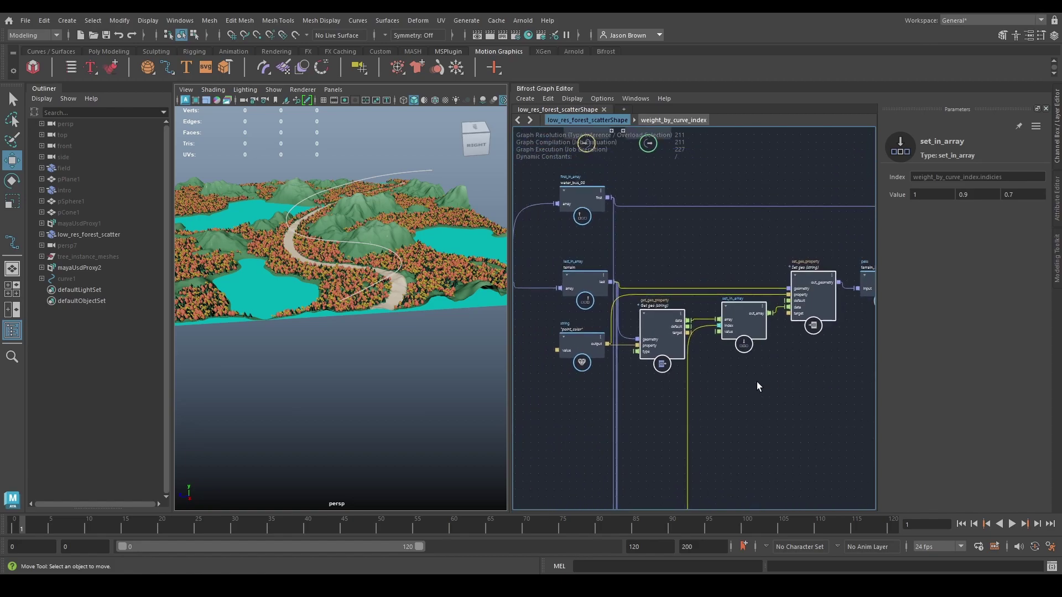
pyautogui.moveTo(763, 399)
pyautogui.mouseDown(button='middle')
pyautogui.moveTo(764, 408)
pyautogui.moveTo(774, 388)
pyautogui.mouseUp(button='middle')
pyautogui.click(669, 274)
pyautogui.moveTo(581, 309); pyautogui.dragTo(628, 267)
pyautogui.write('get')
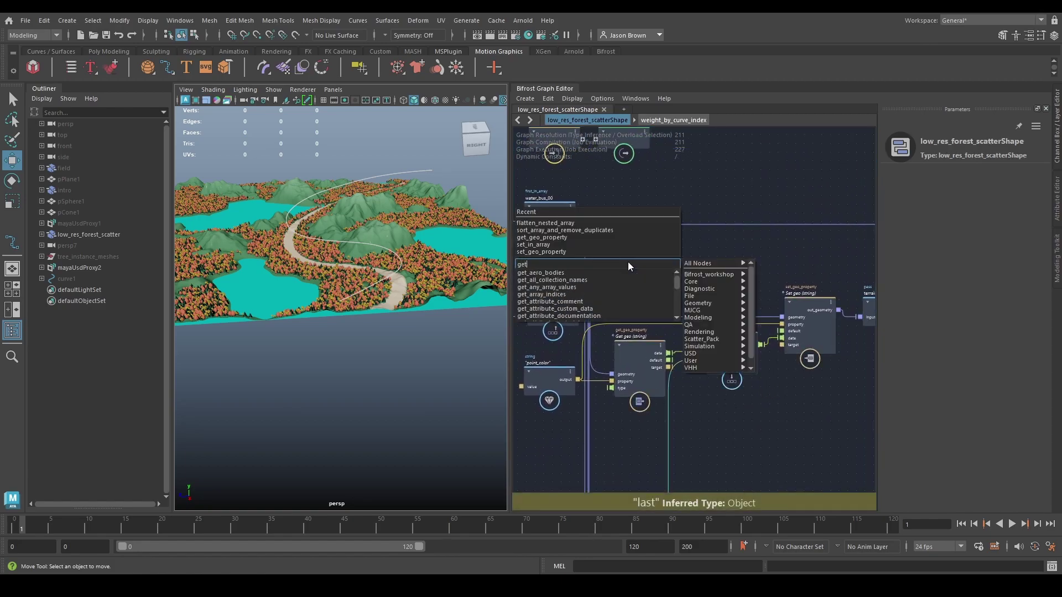
pyautogui.write('_point')
pyautogui.press('Down')
pyautogui.press('Down')
pyautogui.press('Down')
pyautogui.press('Down')
pyautogui.press('Down')
pyautogui.press('Down')
pyautogui.press('Down')
pyautogui.press('Return')
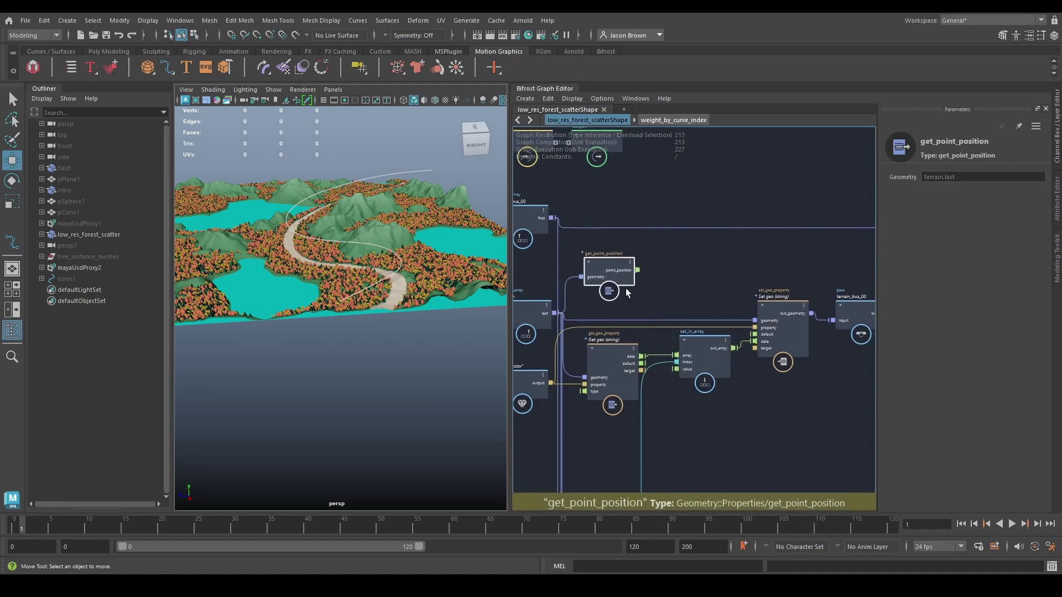
# Add a set_in_array node with its array fed by the get_point_position node's point_position output.
pyautogui.press('Tab')
pyautogui.write('set')
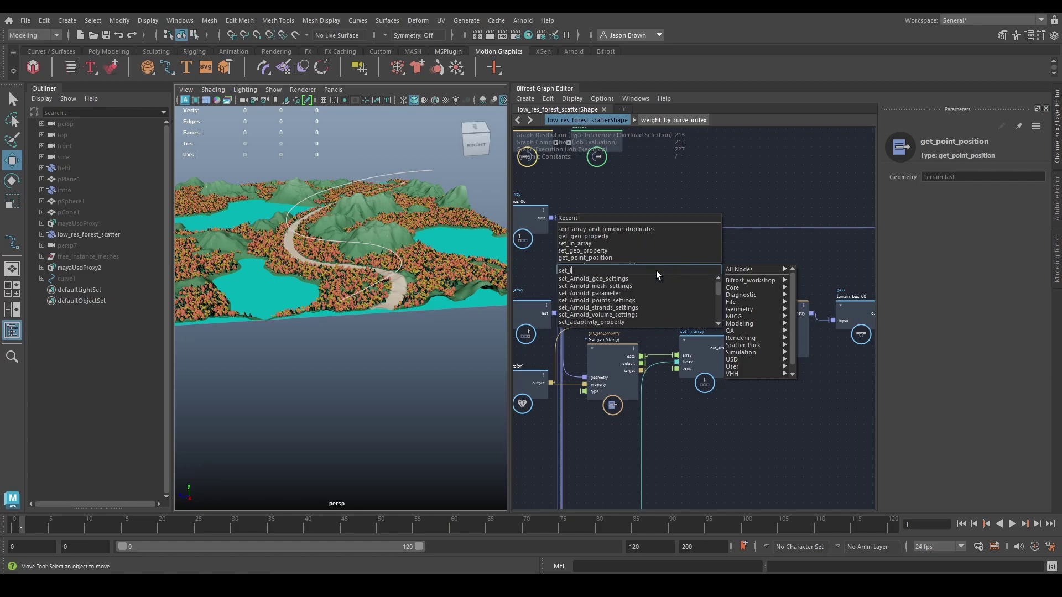
pyautogui.write('_in')
pyautogui.press('Down')
pyautogui.press('Return')
pyautogui.keyDown('alt'); pyautogui.moveTo(663, 251); pyautogui.dragTo(646, 276, button='middle'); pyautogui.keyUp('alt')
pyautogui.moveTo(669, 322); pyautogui.dragTo(672, 291)
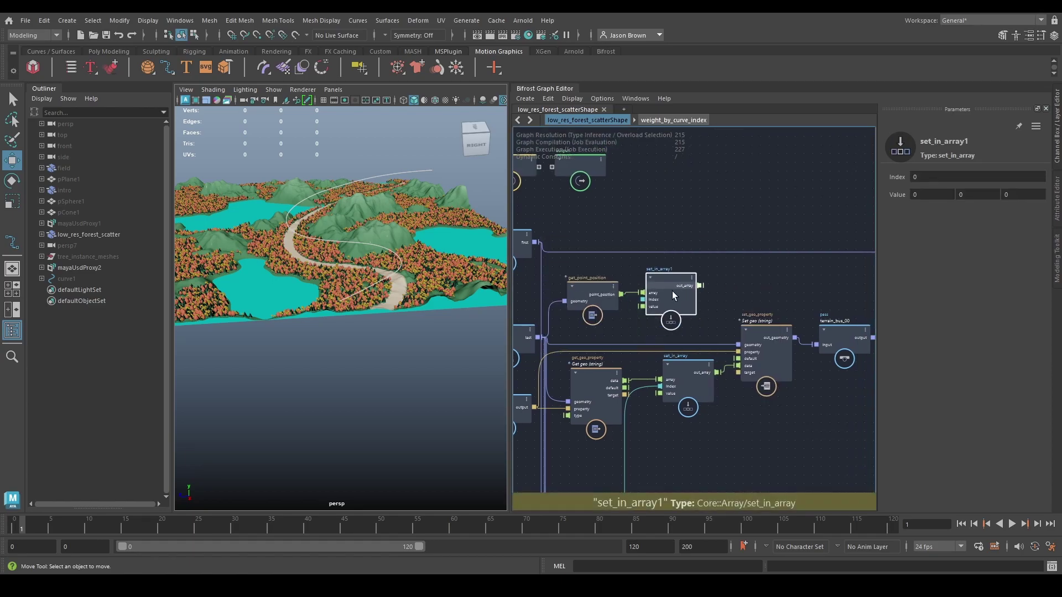
# Add a set_point_position node with geometry from the terrain node's last output and positions from the new set_in_array node's out_array.
pyautogui.keyDown('alt'); pyautogui.moveTo(721, 287); pyautogui.dragTo(724, 283, button='middle'); pyautogui.keyUp('alt')
pyautogui.moveTo(580, 340); pyautogui.dragTo(741, 266)
pyautogui.press('Tab')
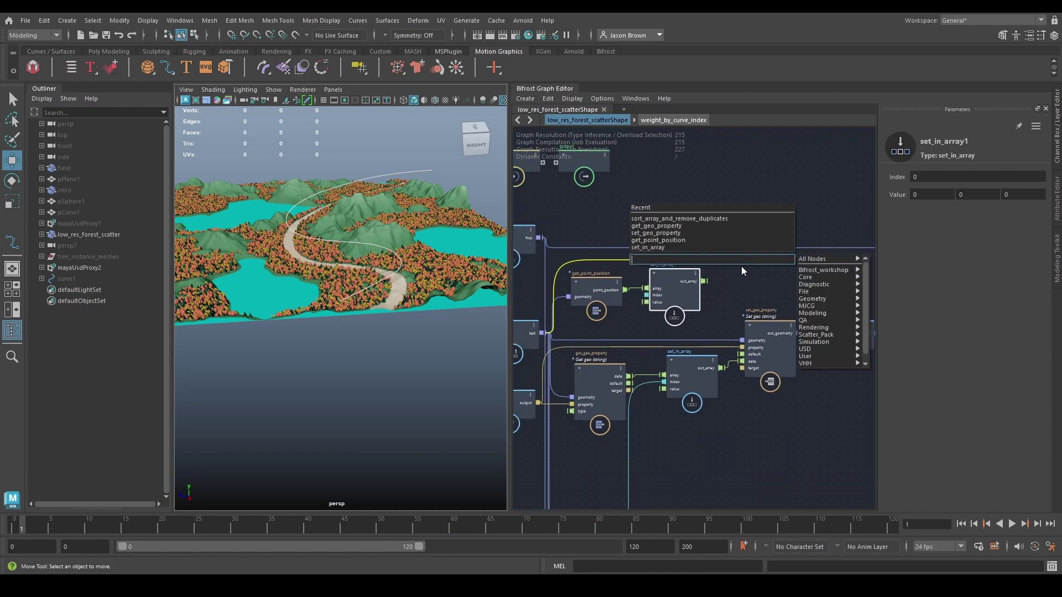
pyautogui.write('set_point')
pyautogui.press('Down')
pyautogui.press('Down')
pyautogui.press('Down')
pyautogui.press('Down')
pyautogui.press('Down')
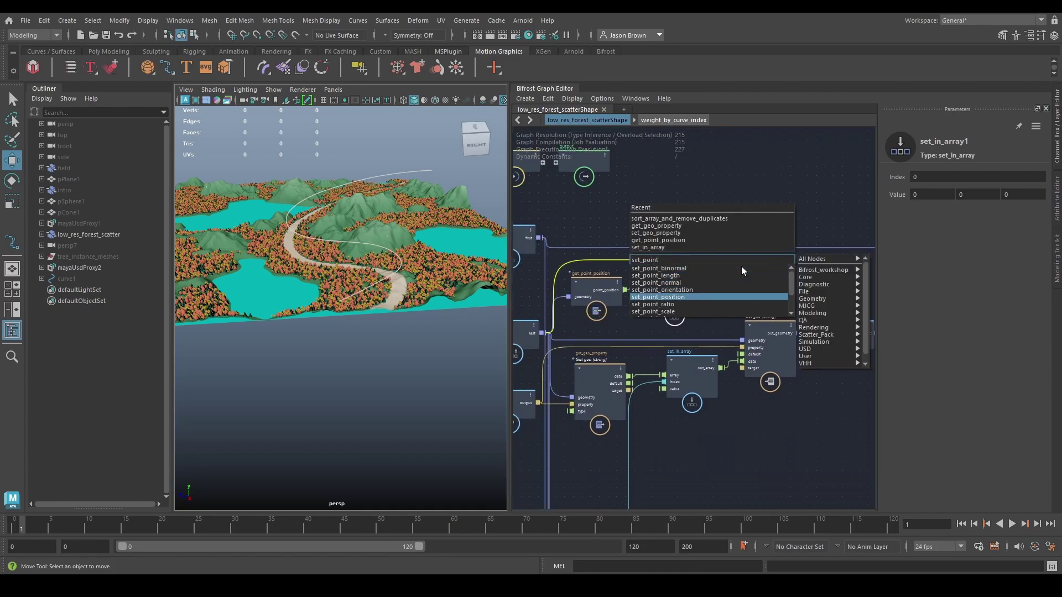
pyautogui.press('Return')
pyautogui.moveTo(824, 290); pyautogui.dragTo(817, 292, button='middle')
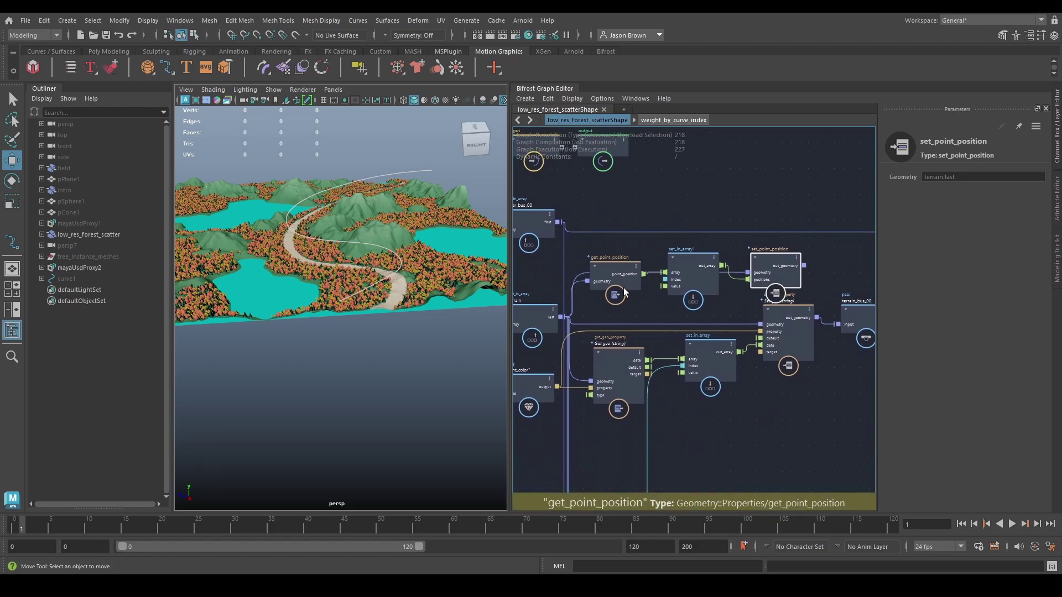
# Arrange the set_in_array1 and set_point_position nodes in a row beside get_point_position.
pyautogui.moveTo(688, 270); pyautogui.dragTo(681, 269)
pyautogui.moveTo(775, 266); pyautogui.dragTo(755, 266)
pyautogui.scroll(-2, 816, 322)
pyautogui.moveTo(824, 381); pyautogui.dragTo(827, 313, button='middle')
pyautogui.scroll(-2, 813, 330)
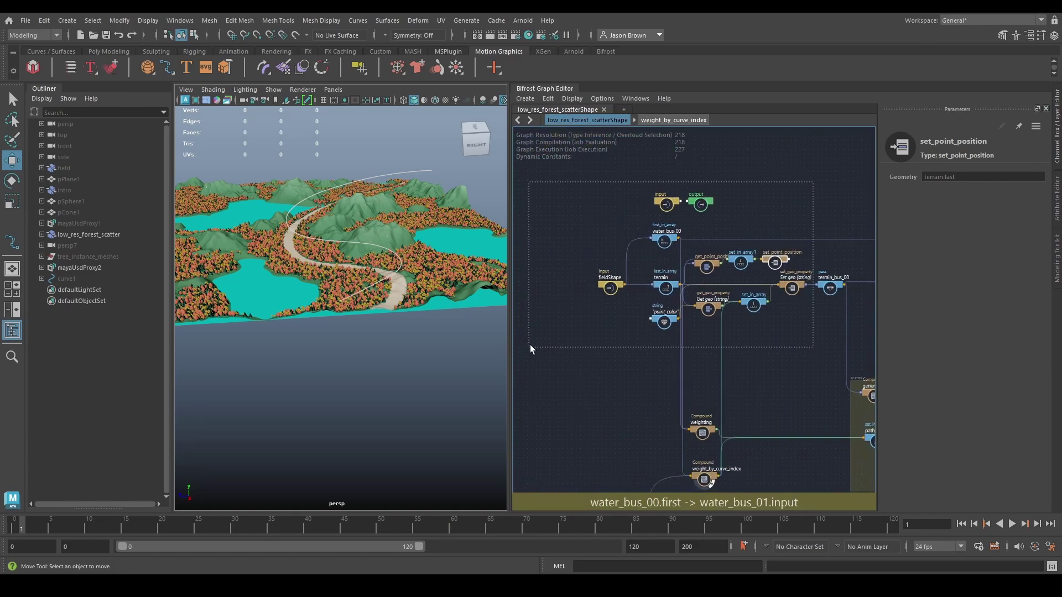
# Feed set_point_position's out_geometry into the geometry input of set_geo_property, after spacing the neighbouring nodes apart.
pyautogui.moveTo(531, 344); pyautogui.dragTo(532, 345)
pyautogui.moveTo(666, 320); pyautogui.dragTo(624, 320)
pyautogui.scroll(2, 740, 326)
pyautogui.scroll(4, 744, 307)
pyautogui.click(810, 306)
pyautogui.moveTo(796, 327); pyautogui.dragTo(723, 383, button='middle')
pyautogui.moveTo(709, 307); pyautogui.dragTo(769, 309)
pyautogui.moveTo(726, 220); pyautogui.dragTo(725, 232, button='middle')
pyautogui.moveTo(694, 238); pyautogui.dragTo(738, 303)
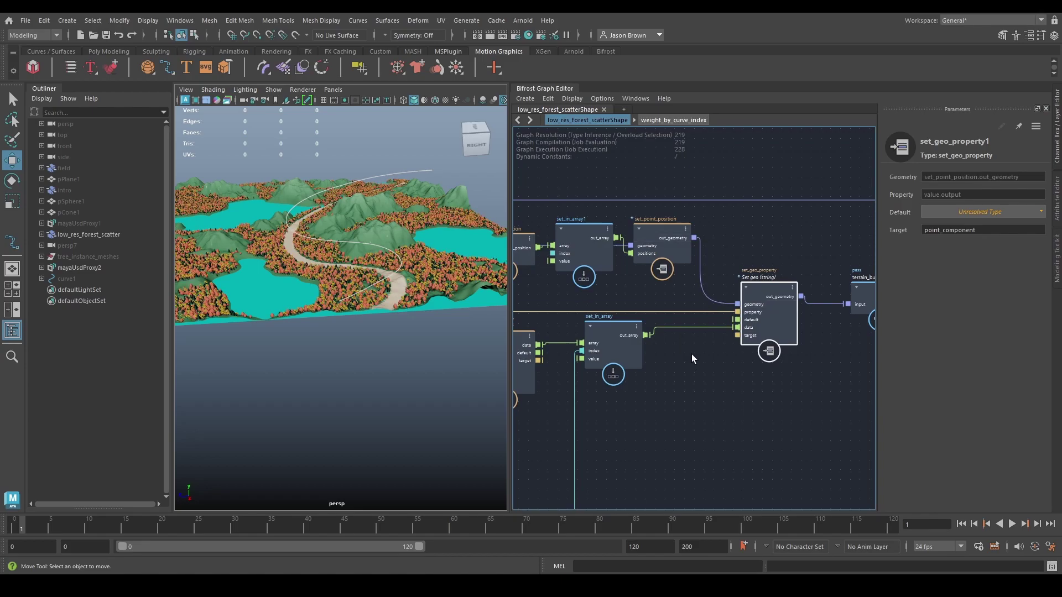
# Connect weight_by_curve_index's indicies output to the index input of set_in_array1.
pyautogui.scroll(10, 388, 317)
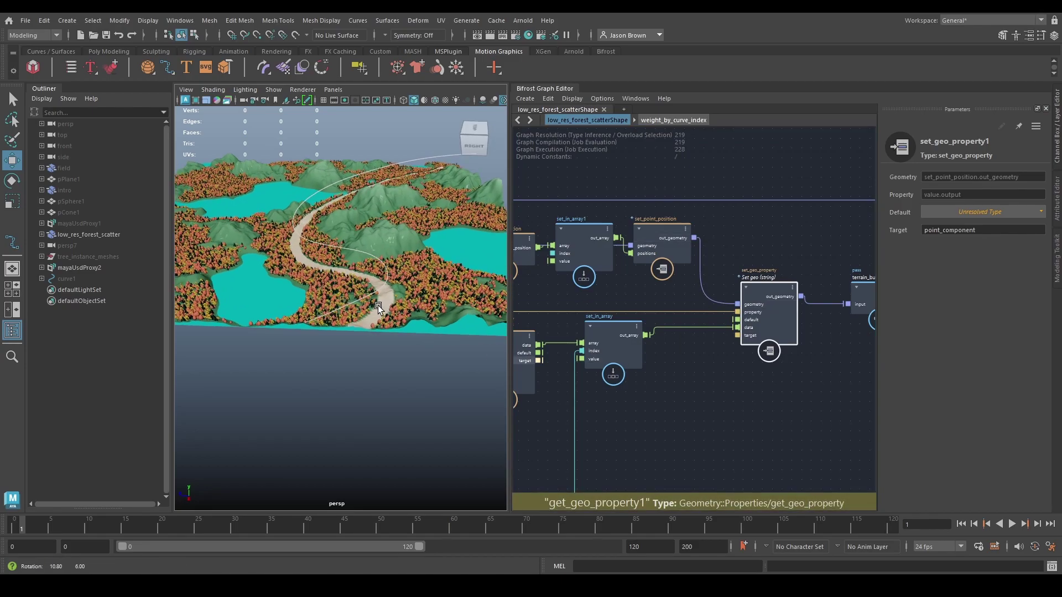
pyautogui.scroll(5, 384, 322)
pyautogui.keyDown('alt'); pyautogui.moveTo(600, 334); pyautogui.dragTo(690, 315, button='middle'); pyautogui.keyUp('alt')
pyautogui.click(673, 252)
pyautogui.moveTo(674, 253); pyautogui.dragTo(675, 261)
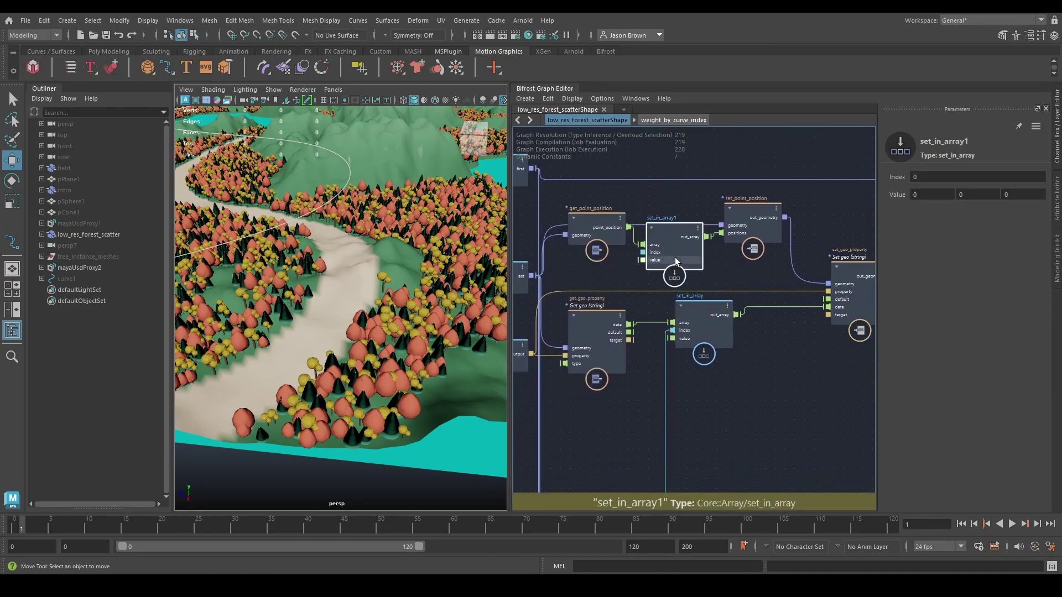
pyautogui.keyDown('alt'); pyautogui.moveTo(706, 340); pyautogui.dragTo(749, 216, button='middle'); pyautogui.keyUp('alt')
pyautogui.keyDown('alt'); pyautogui.moveTo(747, 382); pyautogui.dragTo(669, 197, button='middle'); pyautogui.keyUp('alt')
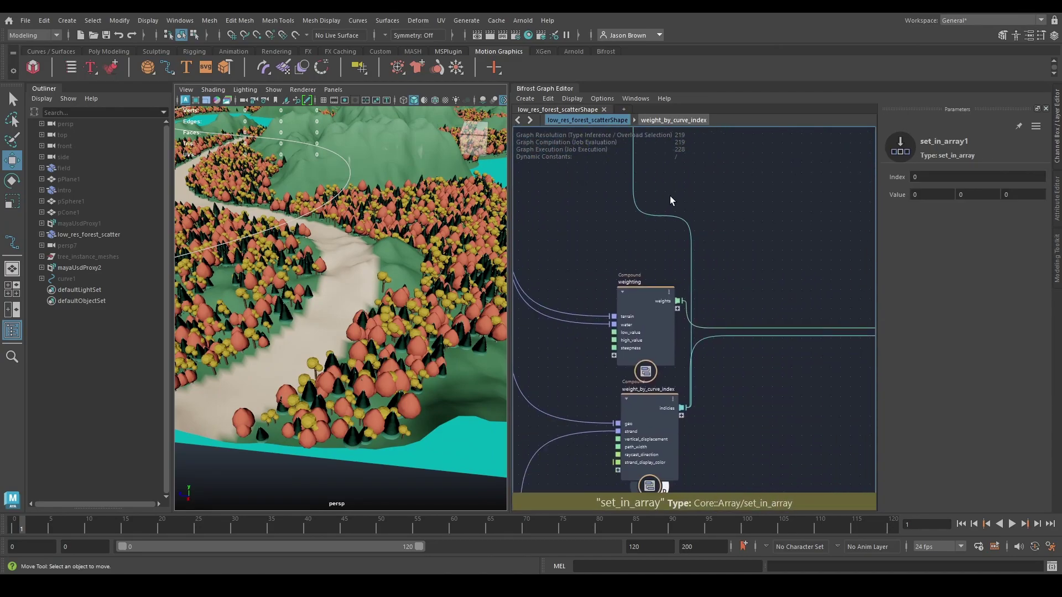
pyautogui.click(683, 409)
pyautogui.keyDown('alt'); pyautogui.moveTo(743, 221); pyautogui.dragTo(808, 491, button='middle'); pyautogui.keyUp('alt')
pyautogui.moveTo(681, 224); pyautogui.dragTo(679, 216)
pyautogui.keyDown('alt'); pyautogui.moveTo(276, 245); pyautogui.dragTo(328, 305); pyautogui.keyUp('alt')
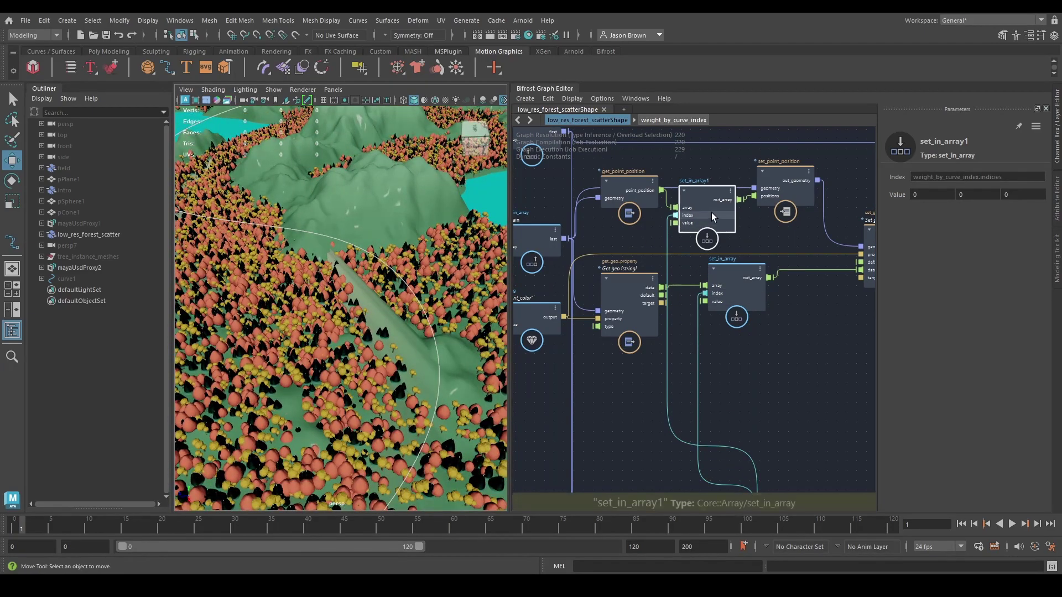
pyautogui.moveTo(711, 218); pyautogui.dragTo(712, 208)
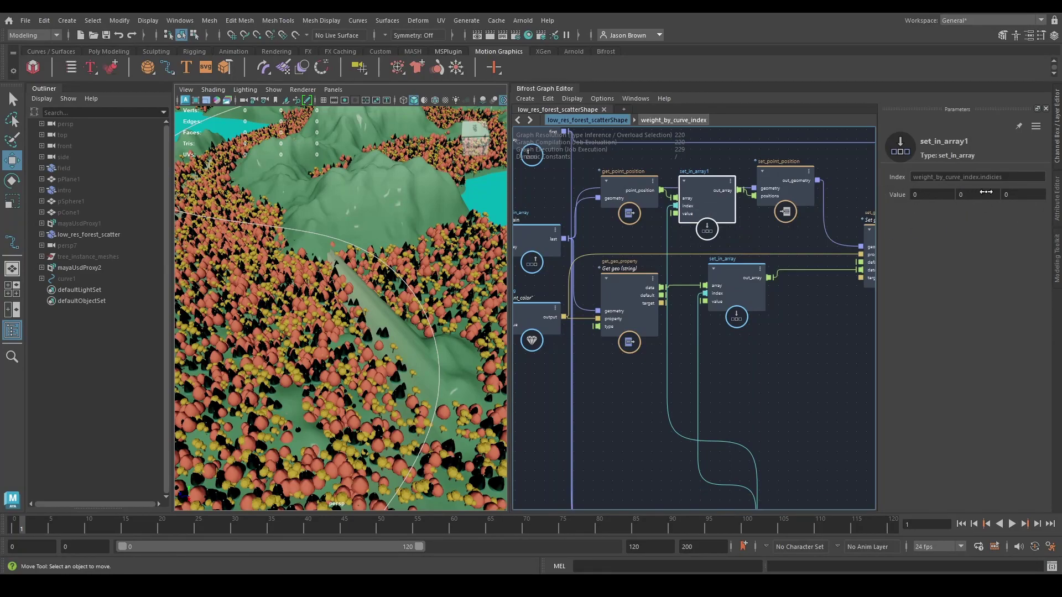
# Move set_in_array1 well above get_point_position and set_point_position to make room between them.
pyautogui.keyDown('alt'); pyautogui.moveTo(426, 188); pyautogui.dragTo(413, 209); pyautogui.keyUp('alt')
pyautogui.scroll(-1, 785, 308)
pyautogui.keyDown('alt'); pyautogui.moveTo(784, 318); pyautogui.dragTo(740, 292, button='middle'); pyautogui.keyUp('alt')
pyautogui.scroll(2, 793, 347)
pyautogui.scroll(-3, 793, 347)
pyautogui.moveTo(740, 340); pyautogui.dragTo(650, 392, button='middle')
pyautogui.click(649, 241)
pyautogui.moveTo(638, 265); pyautogui.dragTo(701, 280, button='middle')
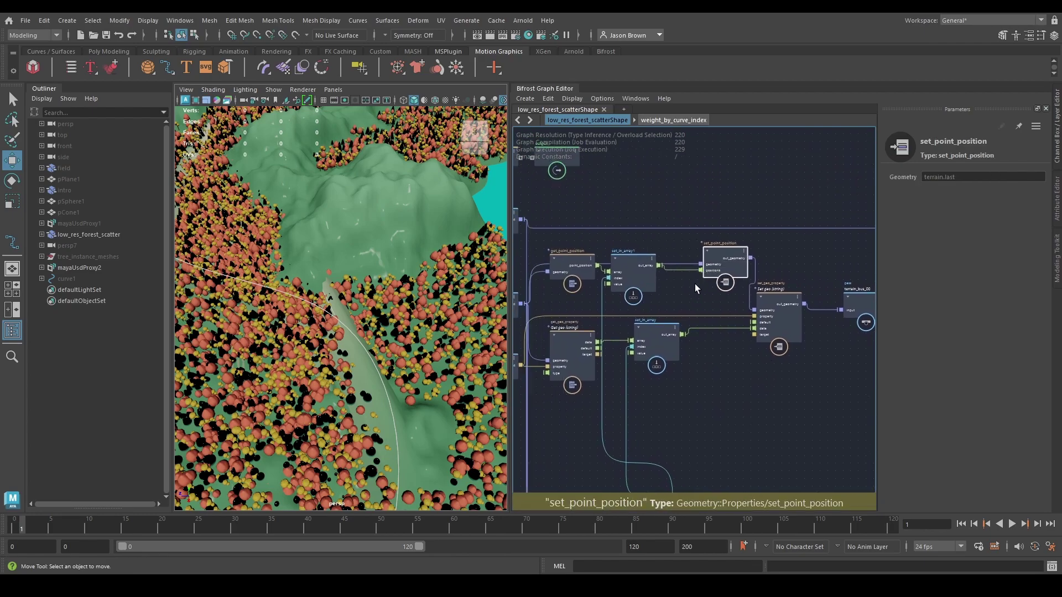
pyautogui.click(646, 273)
pyautogui.scroll(2, 665, 266)
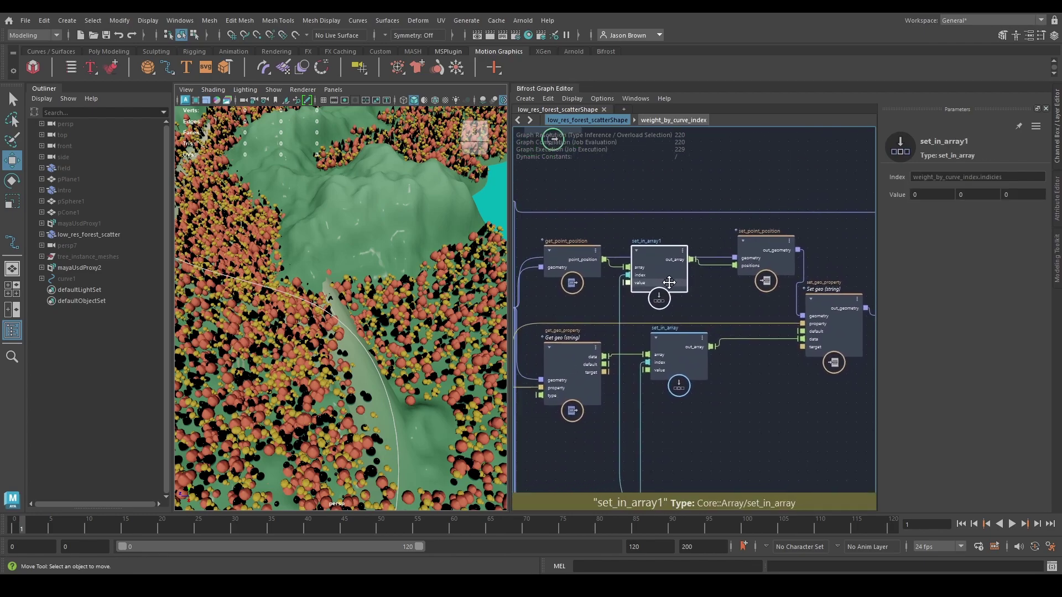
pyautogui.moveTo(658, 270); pyautogui.dragTo(661, 170)
pyautogui.moveTo(664, 200); pyautogui.dragTo(673, 265, button='middle')
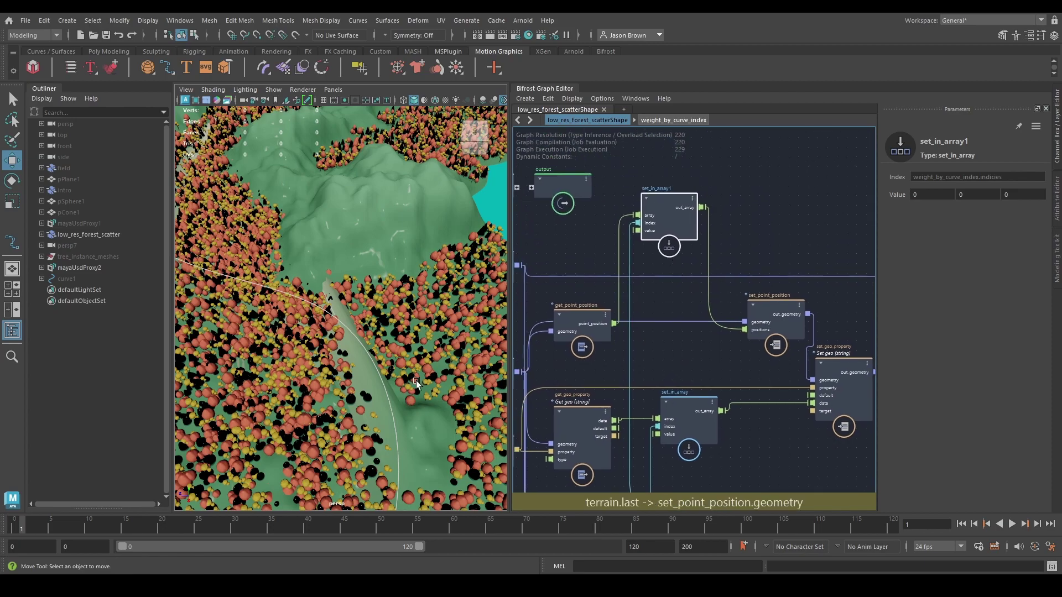
pyautogui.moveTo(658, 308); pyautogui.dragTo(593, 329, button='middle')
pyautogui.moveTo(599, 275); pyautogui.dragTo(609, 207)
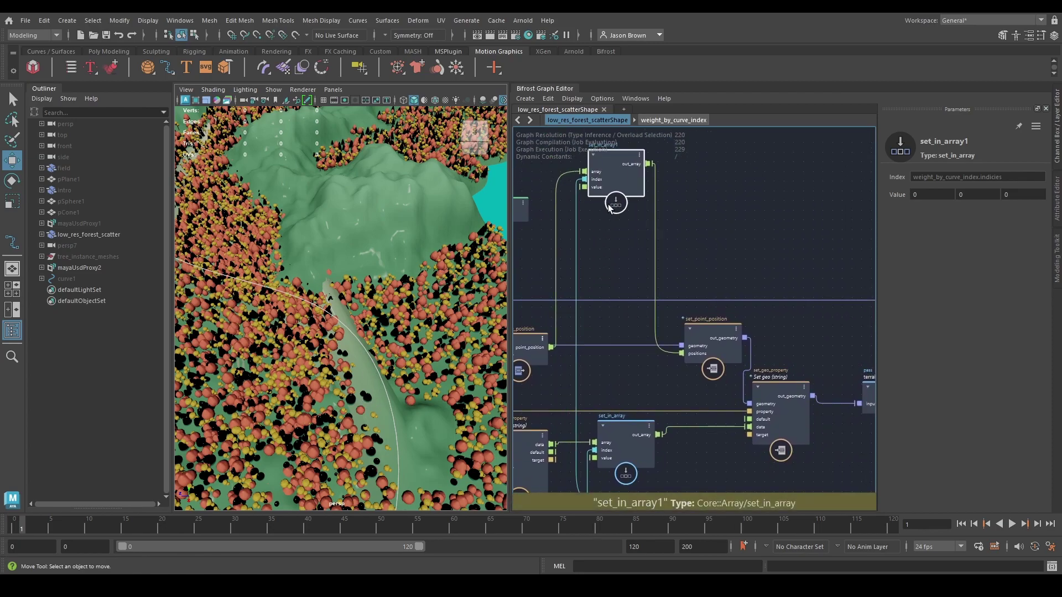
pyautogui.moveTo(613, 271); pyautogui.dragTo(669, 277, button='middle')
pyautogui.moveTo(472, 237); pyautogui.dragTo(470, 238)
pyautogui.moveTo(569, 218); pyautogui.dragTo(446, 316)
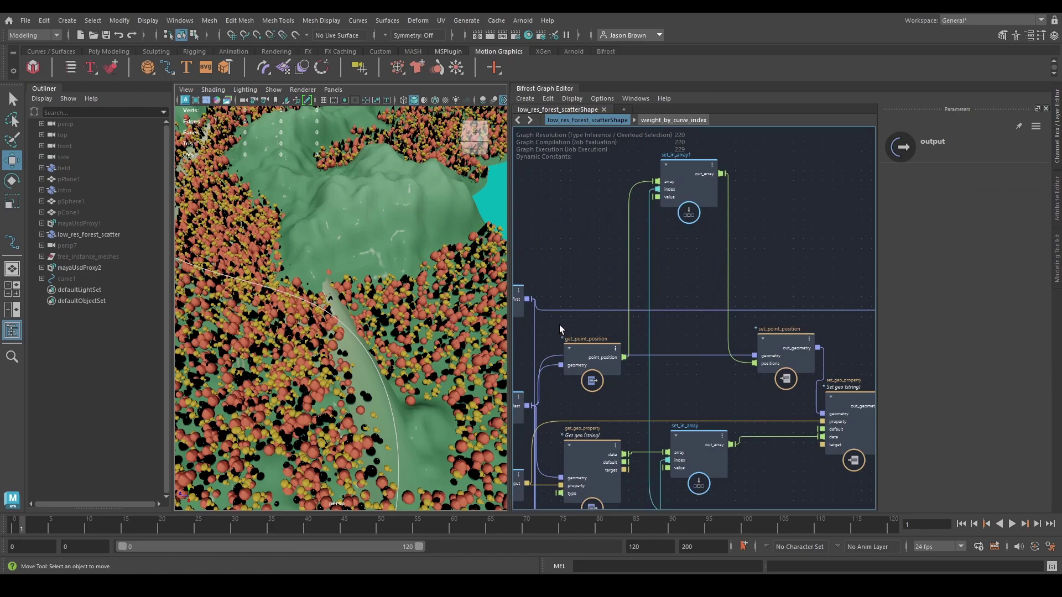
# Add a vector3_to_scalar node above get_point_position and feed its vector3 input from point_position.
pyautogui.moveTo(672, 300); pyautogui.dragTo(648, 265, button='middle')
pyautogui.press('Tab')
pyautogui.write('vts')
pyautogui.press('Down')
pyautogui.press('Down')
pyautogui.press('Return')
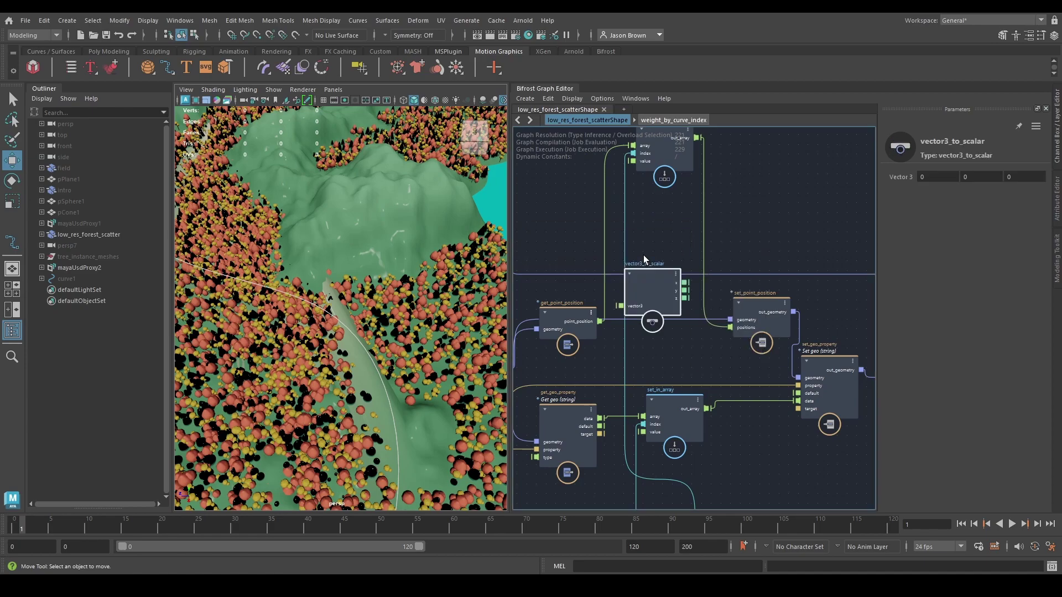
pyautogui.moveTo(645, 287); pyautogui.dragTo(653, 248)
pyautogui.moveTo(600, 320); pyautogui.dragTo(628, 266)
pyautogui.moveTo(748, 201); pyautogui.dragTo(726, 251, button='middle')
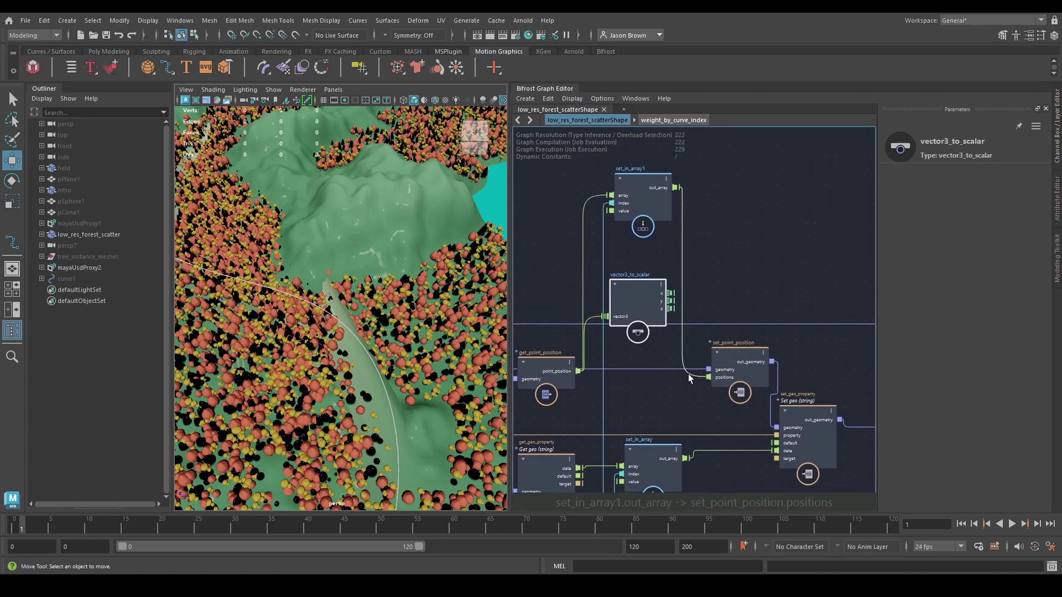
# Disconnect set_in_array1 from set_point_position and feed its array from vector3_to_scalar's y output, placing the two nodes side by side.
pyautogui.moveTo(691, 377); pyautogui.dragTo(721, 274)
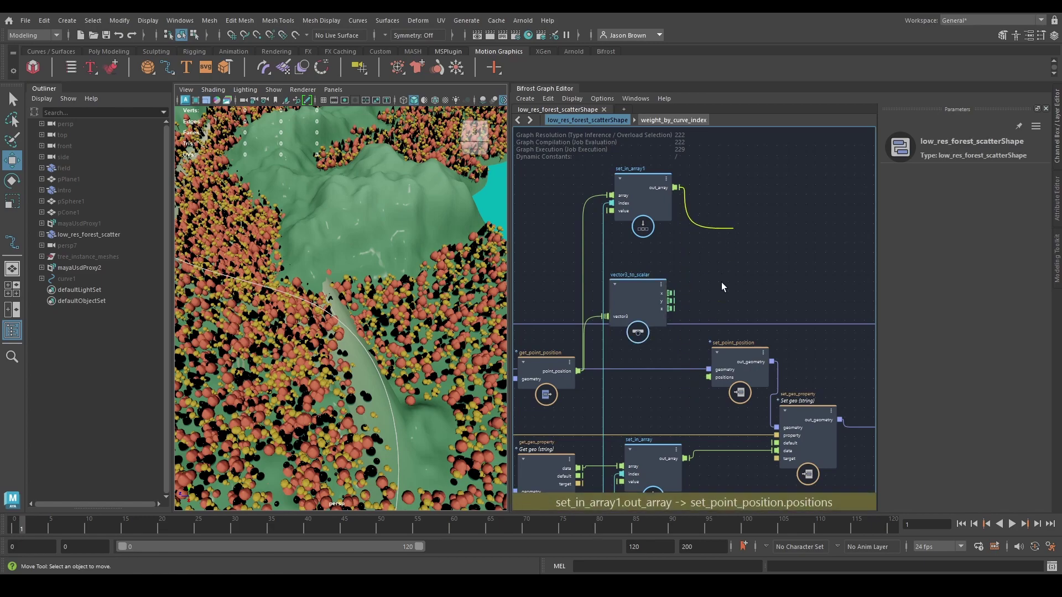
pyautogui.moveTo(688, 220); pyautogui.dragTo(716, 240, button='middle')
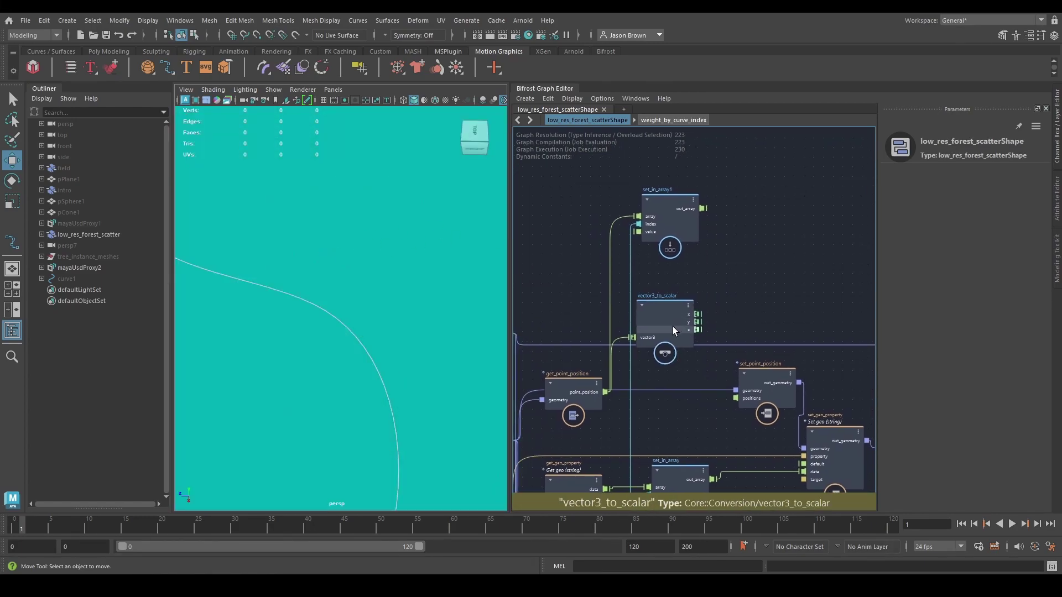
pyautogui.click(672, 310)
pyautogui.moveTo(675, 228); pyautogui.dragTo(776, 227)
pyautogui.moveTo(697, 313); pyautogui.dragTo(740, 228)
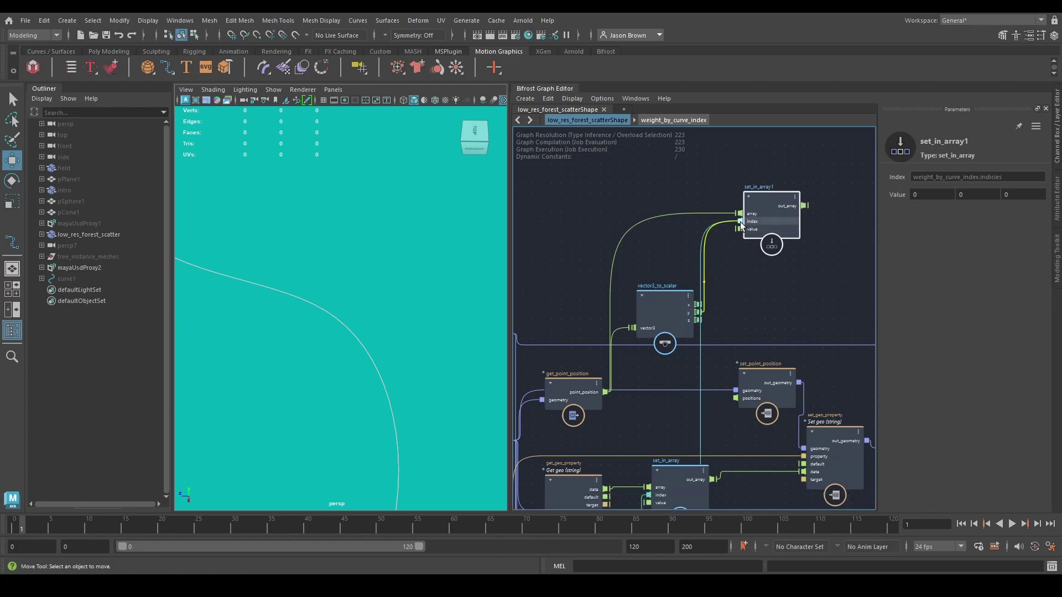
pyautogui.moveTo(731, 273); pyautogui.dragTo(706, 262, button='middle')
pyautogui.moveTo(639, 301); pyautogui.dragTo(621, 209)
pyautogui.moveTo(763, 196); pyautogui.dragTo(736, 197)
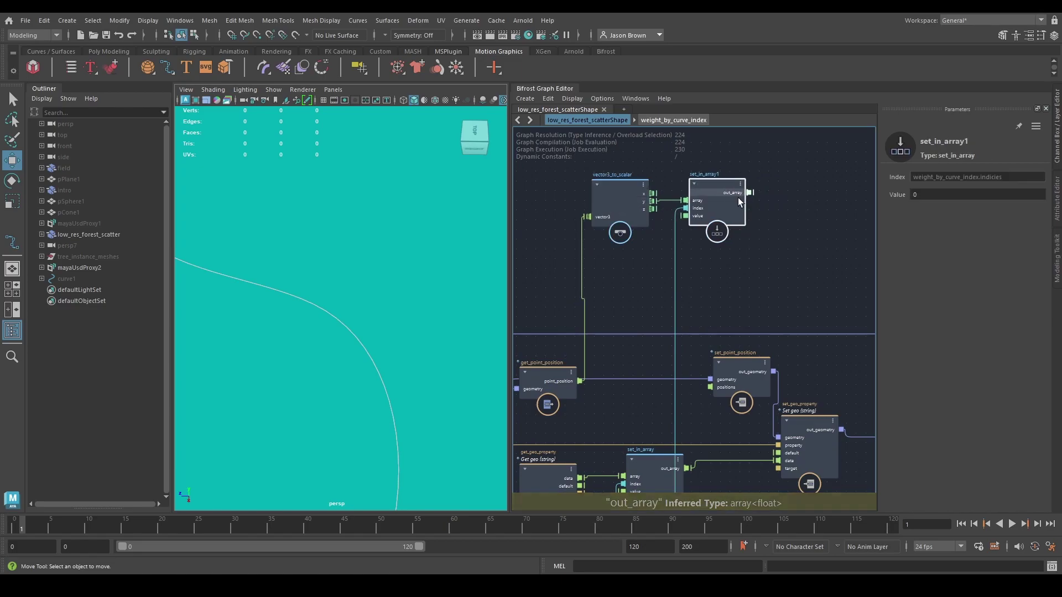
# Add a scalar_to_vector3 node beside set_in_array1.
pyautogui.press('Tab')
pyautogui.write('stv')
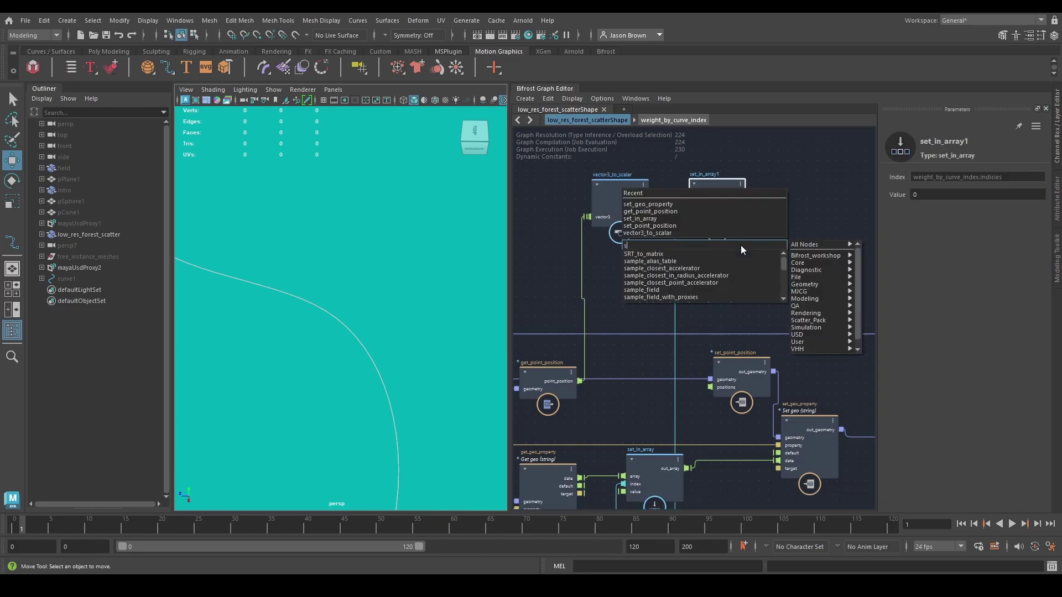
pyautogui.press('Down')
pyautogui.press('Down')
pyautogui.press('Down')
pyautogui.press('Down')
pyautogui.press('Down')
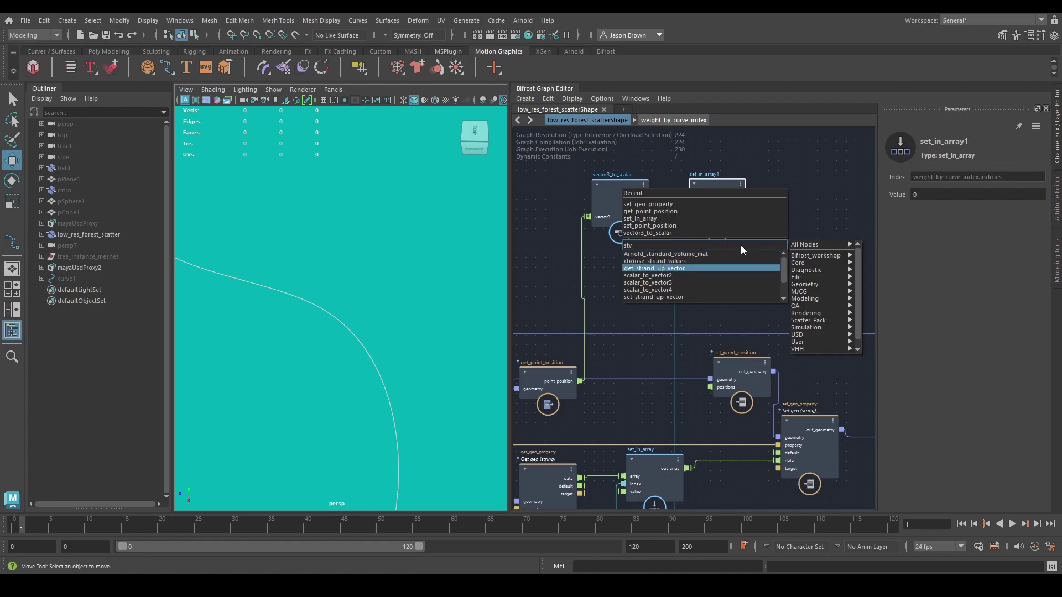
pyautogui.press('Return')
pyautogui.moveTo(773, 248); pyautogui.dragTo(771, 253)
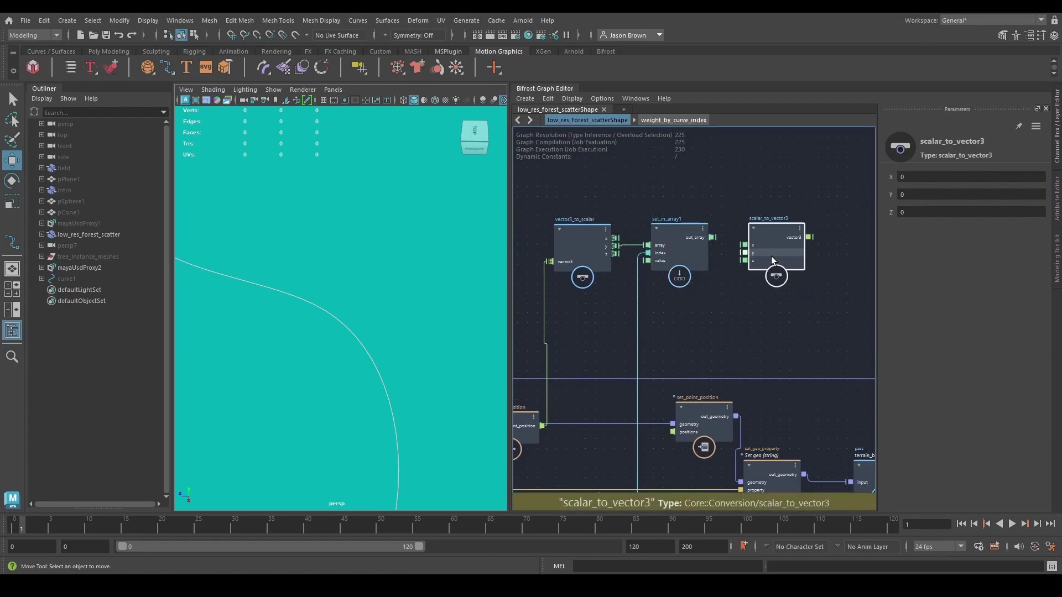
# Wire vector3_to_scalar's x and z and set_in_array1's out_array as y into scalar_to_vector3, and its vector3 into set_point_position's positions.
pyautogui.moveTo(619, 242); pyautogui.dragTo(763, 260)
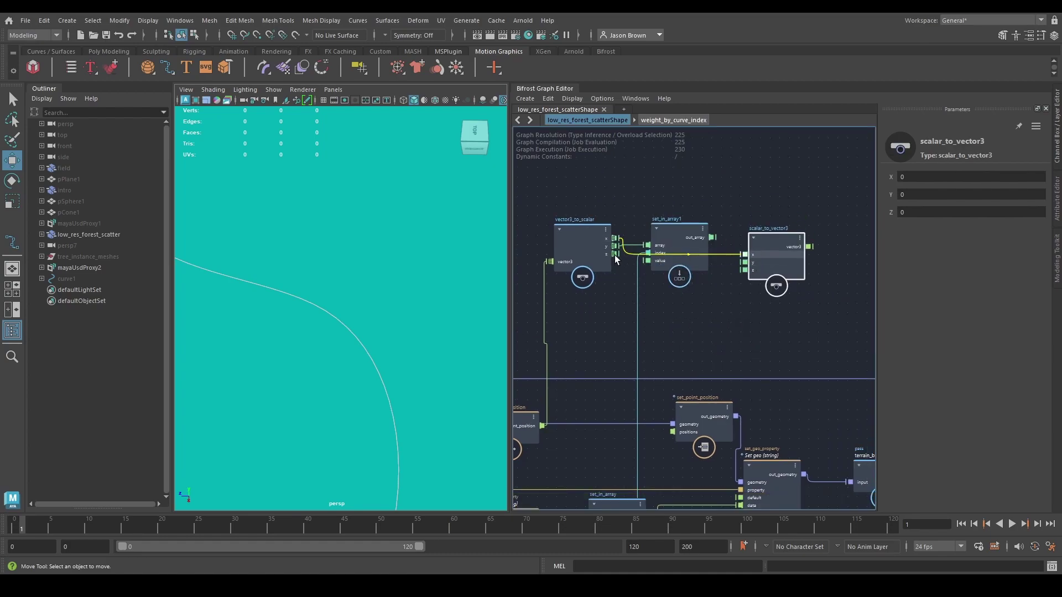
pyautogui.moveTo(615, 254); pyautogui.dragTo(745, 265)
pyautogui.keyDown('alt'); pyautogui.moveTo(776, 305); pyautogui.dragTo(742, 281, button='middle'); pyautogui.keyUp('alt')
pyautogui.moveTo(776, 224); pyautogui.dragTo(640, 409)
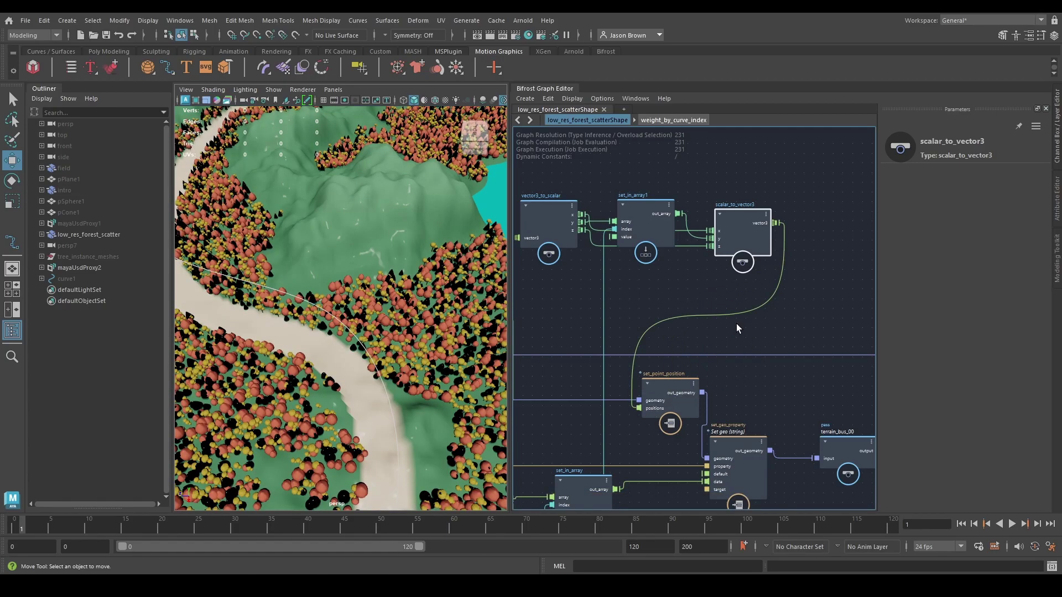
# Examine the path's height against the surrounding terrain from low, close and elevated views.
pyautogui.keyDown('alt'); pyautogui.moveTo(310, 358); pyautogui.dragTo(318, 320, button='middle'); pyautogui.keyUp('alt')
pyautogui.keyDown('alt'); pyautogui.moveTo(318, 320); pyautogui.dragTo(491, 297); pyautogui.keyUp('alt')
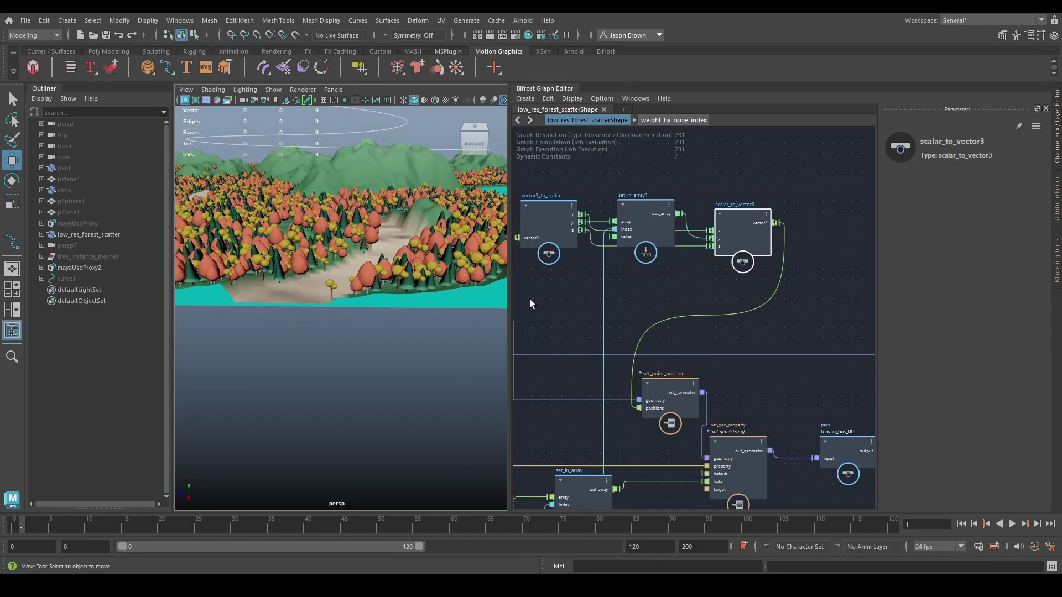
pyautogui.keyDown('alt'); pyautogui.moveTo(659, 344); pyautogui.dragTo(699, 329, button='middle'); pyautogui.keyUp('alt')
pyautogui.click(672, 213)
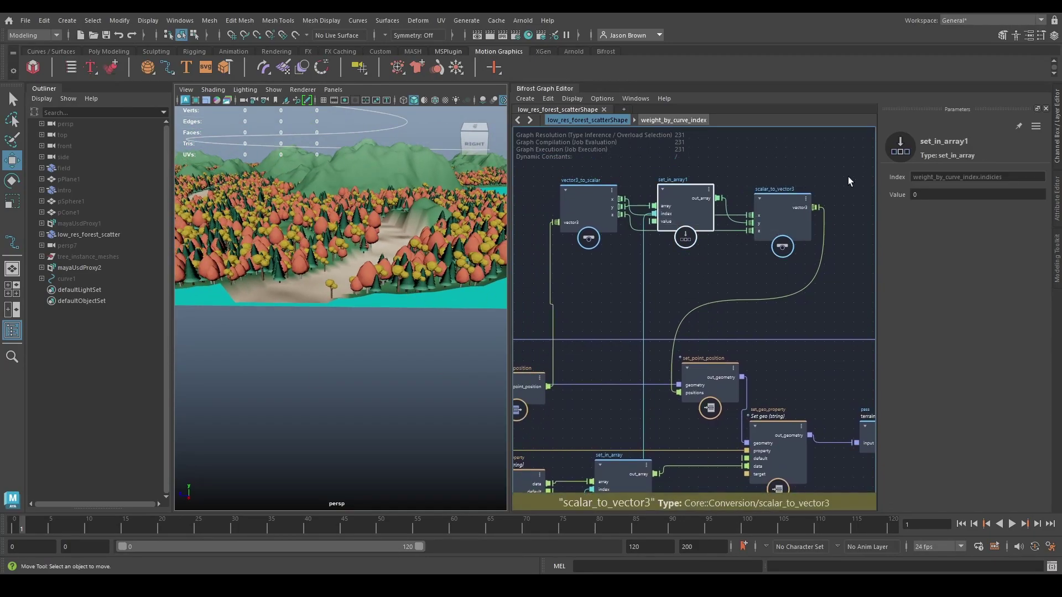
pyautogui.keyDown('alt'); pyautogui.moveTo(339, 308); pyautogui.dragTo(377, 250); pyautogui.keyUp('alt')
pyautogui.keyDown('alt'); pyautogui.moveTo(377, 250); pyautogui.dragTo(398, 249, button='right'); pyautogui.keyUp('alt')
pyautogui.keyDown('alt'); pyautogui.moveTo(399, 249); pyautogui.dragTo(368, 274); pyautogui.keyUp('alt')
pyautogui.keyDown('alt'); pyautogui.moveTo(369, 274); pyautogui.dragTo(383, 343, button='right'); pyautogui.keyUp('alt')
pyautogui.keyDown('alt'); pyautogui.moveTo(383, 343); pyautogui.dragTo(390, 369); pyautogui.keyUp('alt')
pyautogui.keyDown('alt'); pyautogui.moveTo(278, 393); pyautogui.dragTo(360, 427); pyautogui.keyUp('alt')
pyautogui.keyDown('alt'); pyautogui.moveTo(361, 426); pyautogui.dragTo(529, 419, button='right'); pyautogui.keyUp('alt')
pyautogui.keyDown('alt'); pyautogui.moveTo(530, 418); pyautogui.dragTo(330, 388); pyautogui.keyUp('alt')
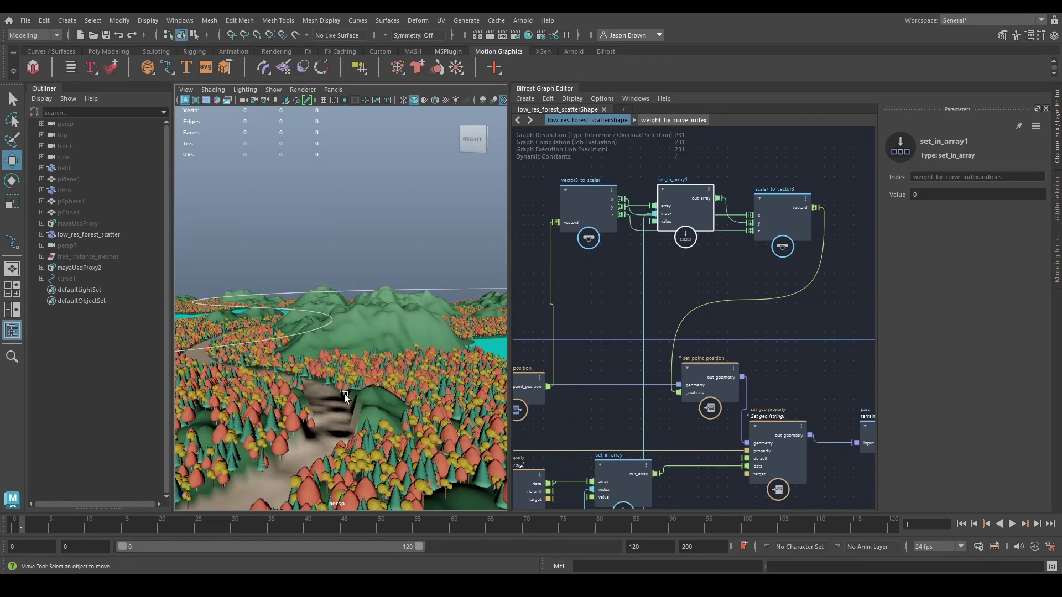
pyautogui.keyDown('alt'); pyautogui.moveTo(323, 427); pyautogui.dragTo(334, 419); pyautogui.keyUp('alt')
pyautogui.keyDown('alt'); pyautogui.moveTo(380, 423); pyautogui.dragTo(353, 417, button='right'); pyautogui.keyUp('alt')
pyautogui.keyDown('alt'); pyautogui.moveTo(336, 410); pyautogui.dragTo(344, 427); pyautogui.keyUp('alt')
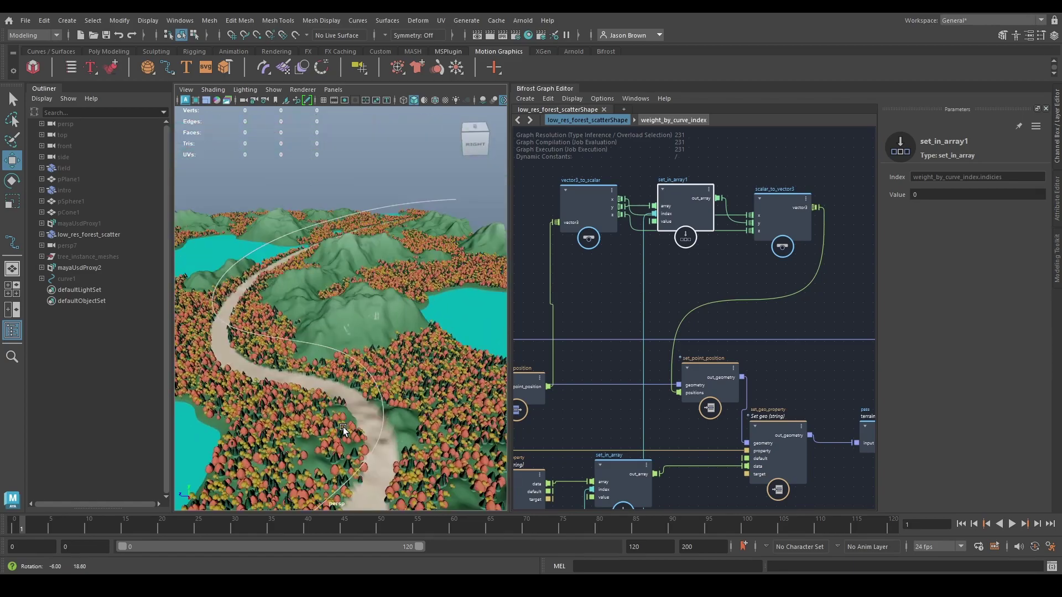
# Move get_point_position up into the row of position nodes, just before vector3_to_scalar.
pyautogui.scroll(-3, 702, 262)
pyautogui.keyDown('alt'); pyautogui.moveTo(733, 294); pyautogui.dragTo(807, 217, button='middle'); pyautogui.keyUp('alt')
pyautogui.moveTo(742, 331); pyautogui.dragTo(690, 371, button='middle')
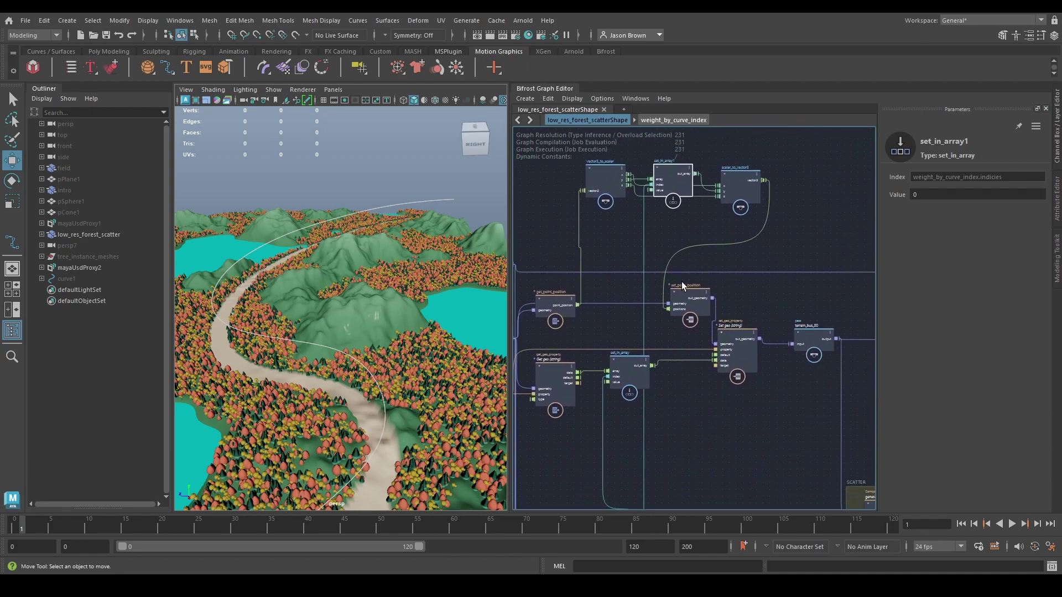
pyautogui.moveTo(679, 308); pyautogui.dragTo(785, 327, button='middle')
pyautogui.scroll(1, 700, 331)
pyautogui.scroll(1, 699, 331)
pyautogui.moveTo(669, 329); pyautogui.dragTo(657, 197)
pyautogui.click(808, 451)
pyautogui.scroll(-2, 745, 386)
pyautogui.moveTo(808, 450); pyautogui.dragTo(757, 429, button='middle')
pyautogui.moveTo(692, 426); pyautogui.dragTo(702, 401, button='middle')
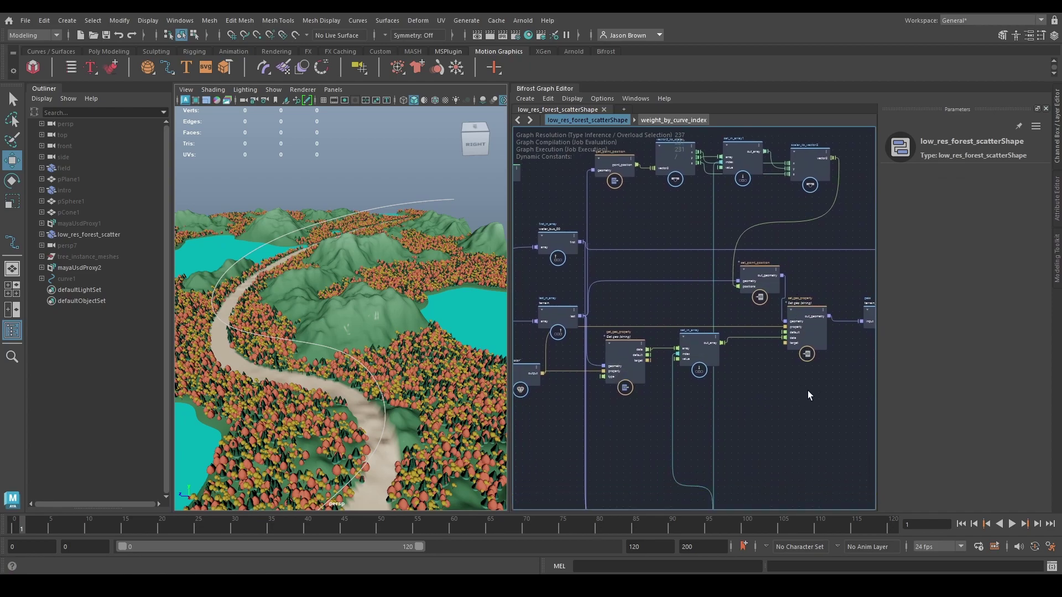
# Group the get_point_position, vector3_to_scalar, set_in_array1, scalar_to_vector3 and set_point_position nodes into a compound named set_path_y.
pyautogui.moveTo(793, 373); pyautogui.dragTo(752, 431, button='middle')
pyautogui.moveTo(727, 348)
pyautogui.mouseDown()
pyautogui.moveTo(705, 349)
pyautogui.moveTo(727, 343)
pyautogui.mouseUp()
pyautogui.moveTo(554, 180); pyautogui.dragTo(824, 326)
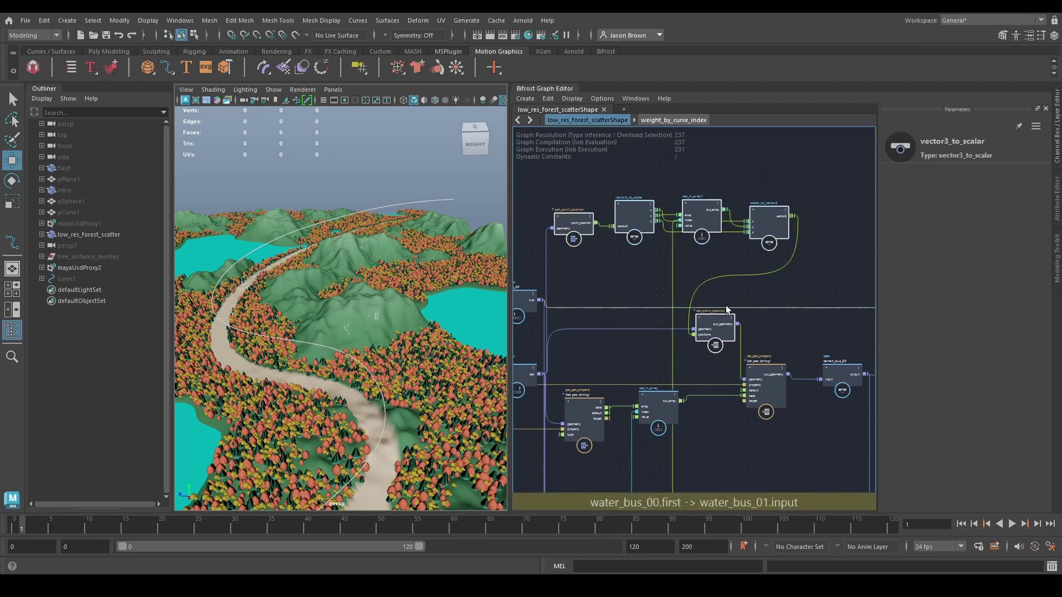
pyautogui.hotkey('ctrl', 'g')
pyautogui.doubleClick(670, 224)
pyautogui.write('set_path_y')
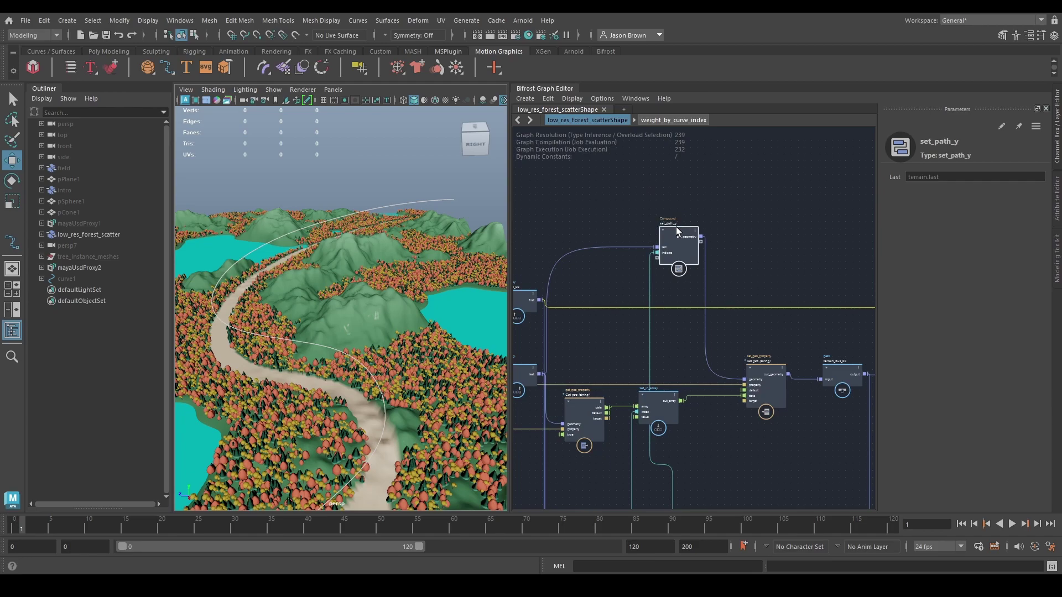
# Place the set_path_y compound just above the set_in_array node, before set_geo_property.
pyautogui.keyDown('alt'); pyautogui.moveTo(679, 275); pyautogui.dragTo(730, 256, button='middle'); pyautogui.keyUp('alt')
pyautogui.moveTo(732, 234); pyautogui.dragTo(729, 234)
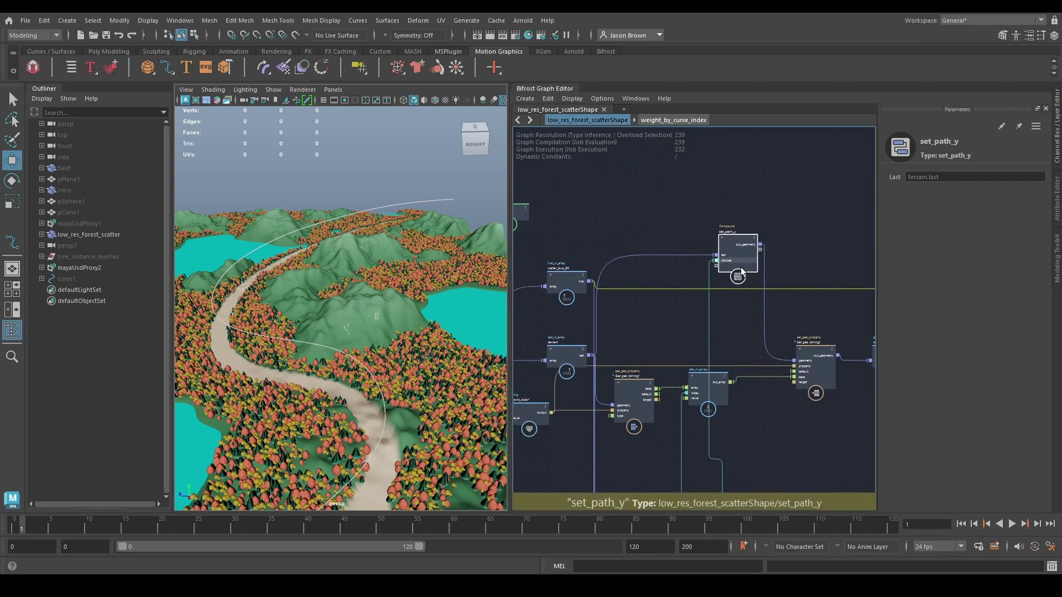
pyautogui.keyDown('alt'); pyautogui.moveTo(682, 354); pyautogui.dragTo(718, 354, button='right'); pyautogui.keyUp('alt')
pyautogui.keyDown('alt'); pyautogui.moveTo(719, 354); pyautogui.dragTo(705, 327, button='middle'); pyautogui.keyUp('alt')
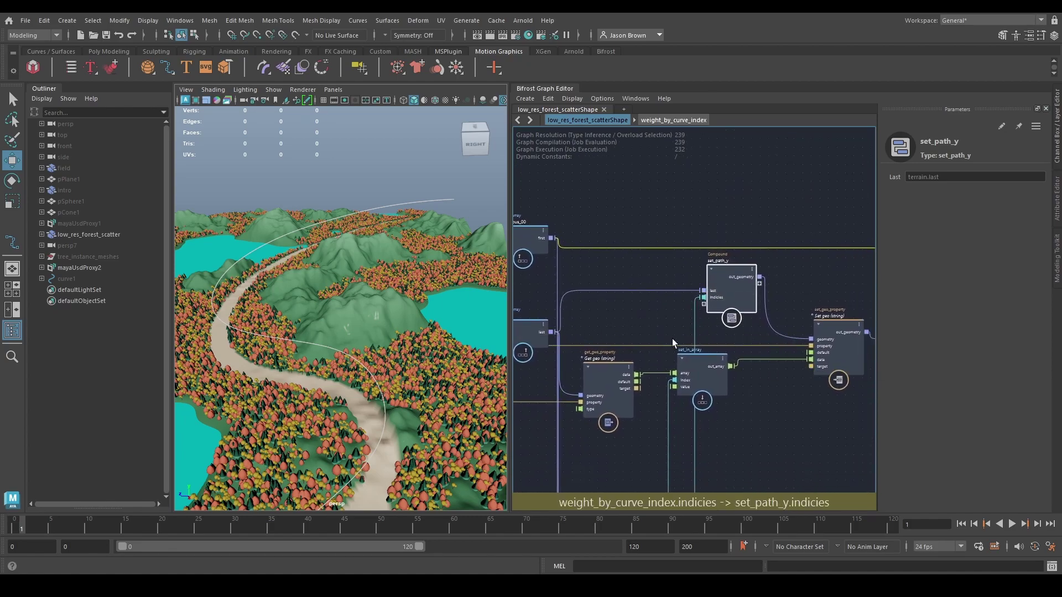
# Try to group the get_geo_property, set_in_array and set_geo_property nodes into a compound.
pyautogui.moveTo(748, 417); pyautogui.dragTo(696, 400, button='middle')
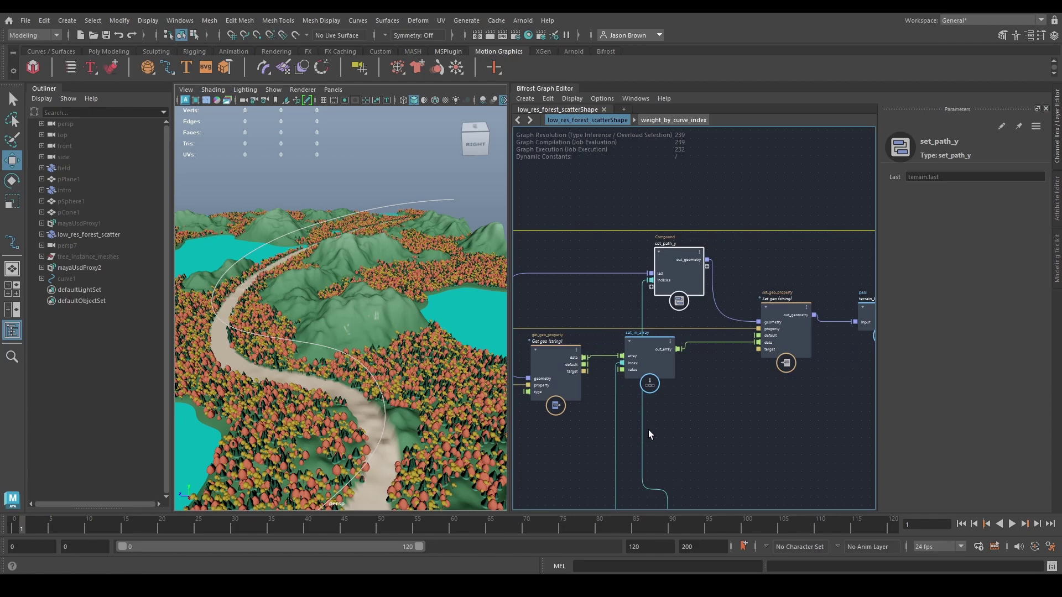
pyautogui.click(791, 342)
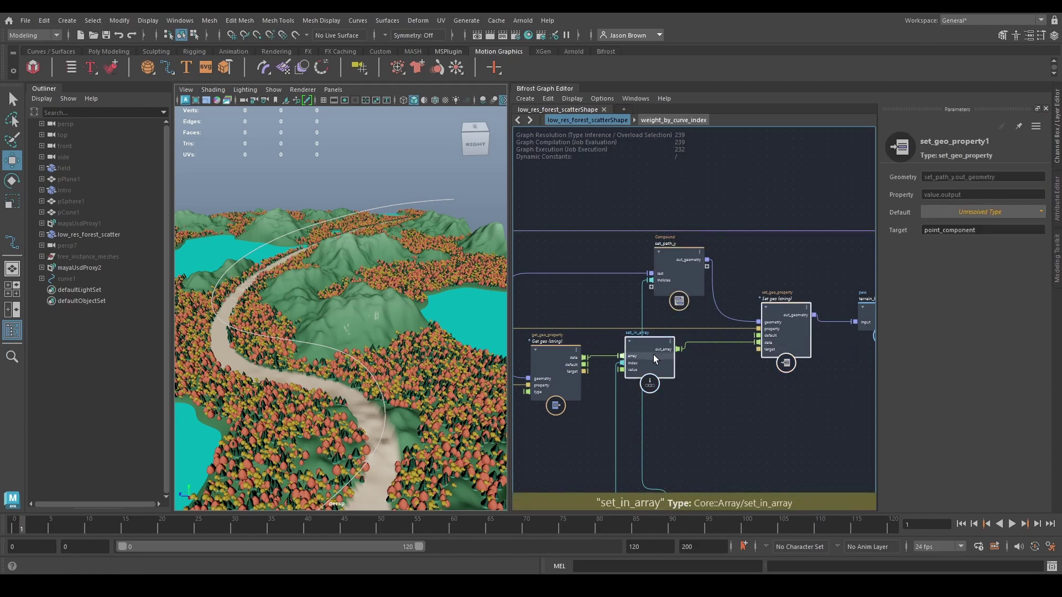
pyautogui.keyDown('shift'); pyautogui.click(552, 376); pyautogui.keyUp('shift')
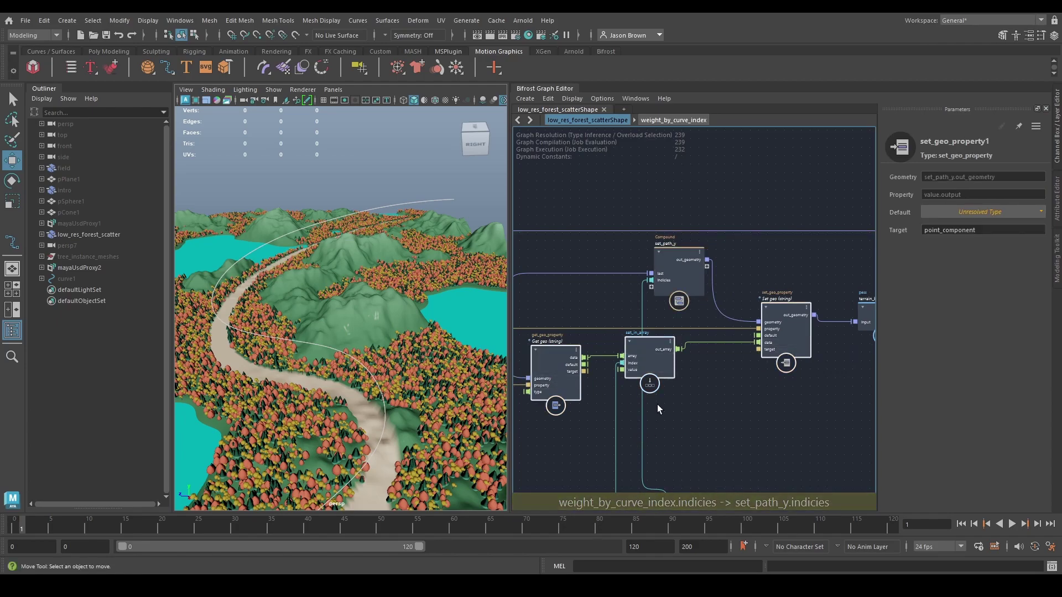
pyautogui.hotkey('ctrl', 'g')
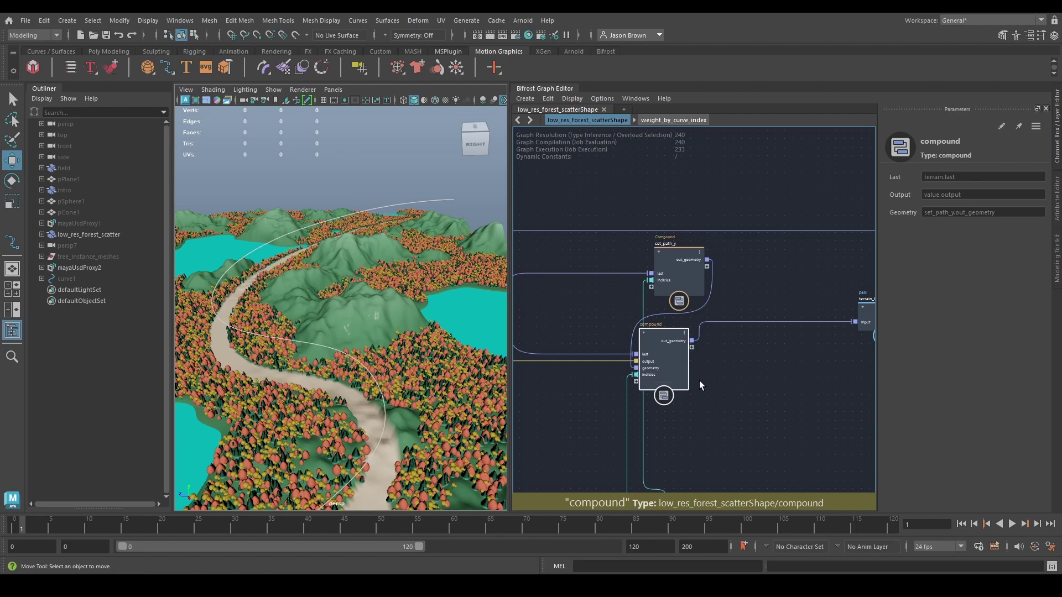
pyautogui.moveTo(699, 381); pyautogui.dragTo(736, 384, button='middle')
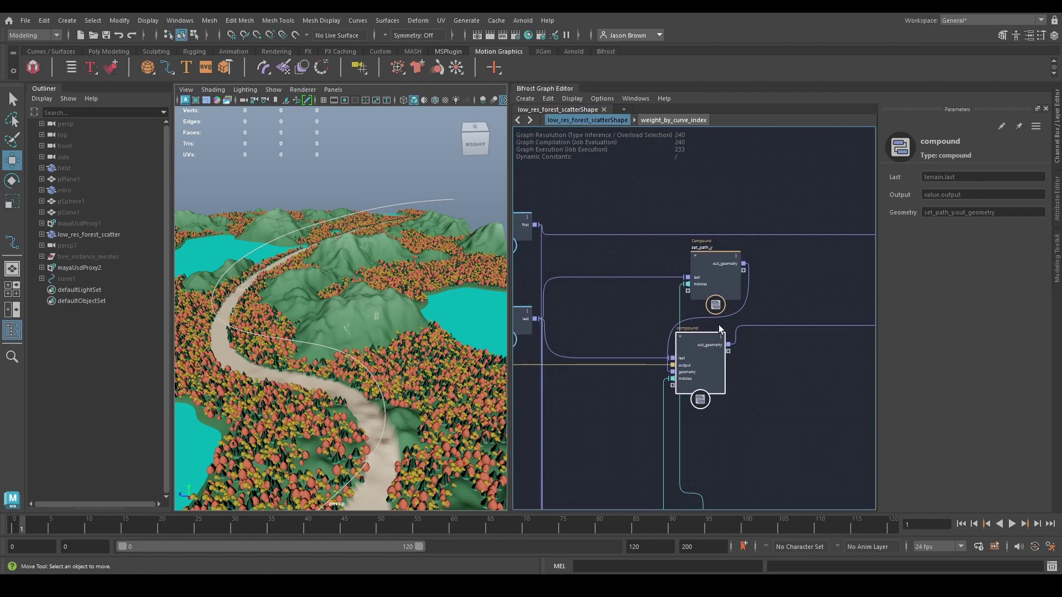
pyautogui.hotkey('ctrl', 'z')
# Connect set_path_y's out_geometry to the geometry input of get_geo_property, replacing the connection from terrain.
pyautogui.moveTo(755, 370); pyautogui.dragTo(753, 397, button='middle')
pyautogui.moveTo(724, 371); pyautogui.dragTo(763, 375)
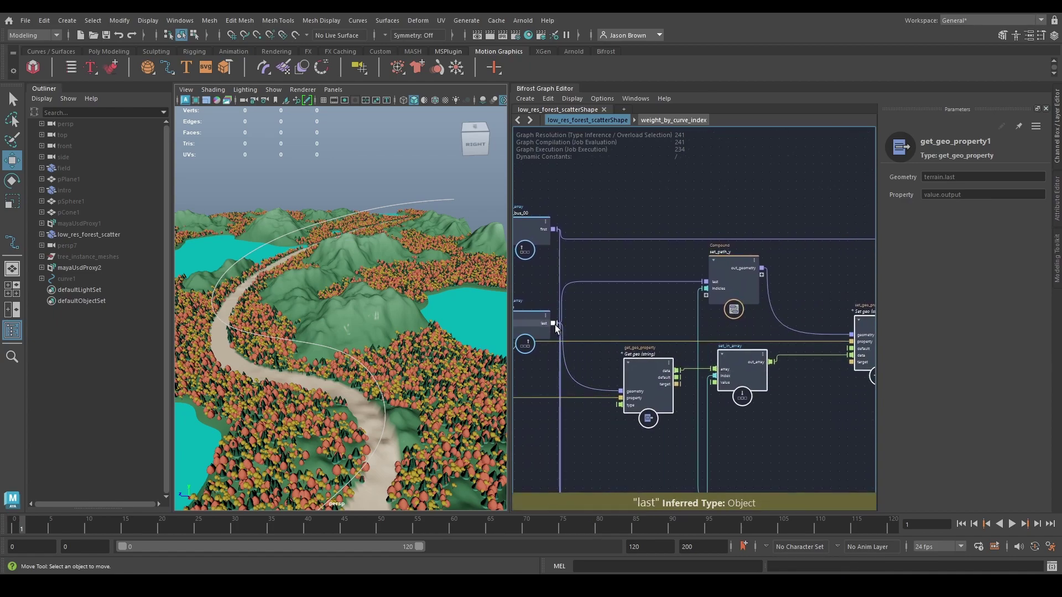
pyautogui.moveTo(590, 311); pyautogui.dragTo(704, 325, button='middle')
pyautogui.click(775, 311)
pyautogui.click(846, 447)
pyautogui.moveTo(781, 288); pyautogui.dragTo(679, 409)
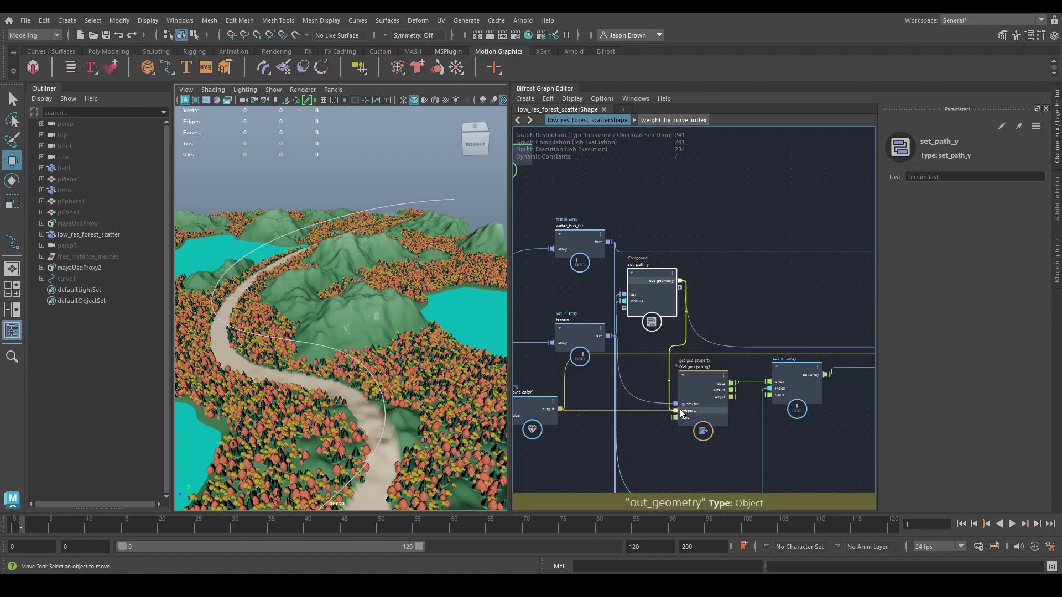
pyautogui.click(679, 399)
pyautogui.moveTo(680, 282); pyautogui.dragTo(682, 340)
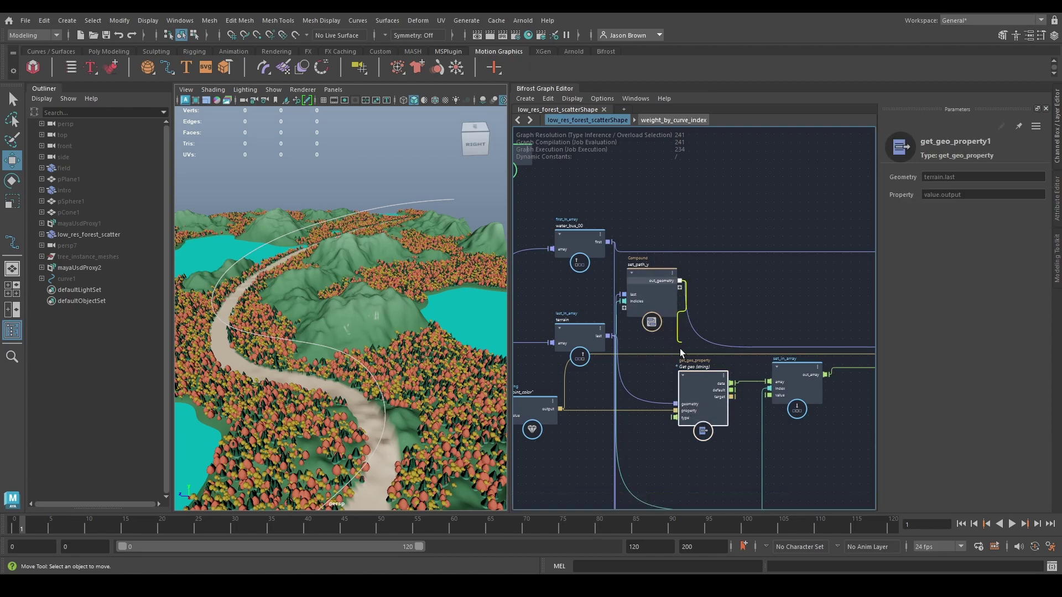
# Group the get_geo_property, set_in_array and set_geo_property nodes into a compound named set_path_color.
pyautogui.keyDown('alt'); pyautogui.moveTo(783, 379); pyautogui.dragTo(638, 366, button='middle'); pyautogui.keyUp('alt')
pyautogui.moveTo(544, 380); pyautogui.dragTo(570, 371)
pyautogui.keyDown('shift'); pyautogui.click(656, 380); pyautogui.keyUp('shift')
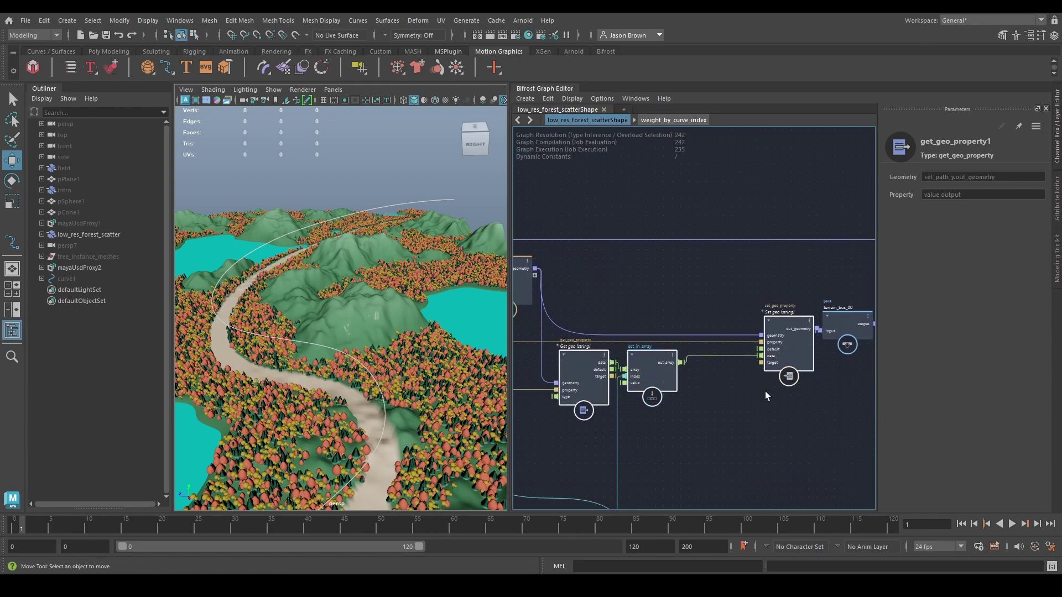
pyautogui.hotkey('ctrl', 'g')
pyautogui.keyDown('alt'); pyautogui.moveTo(726, 378); pyautogui.dragTo(785, 402, button='middle'); pyautogui.keyUp('alt')
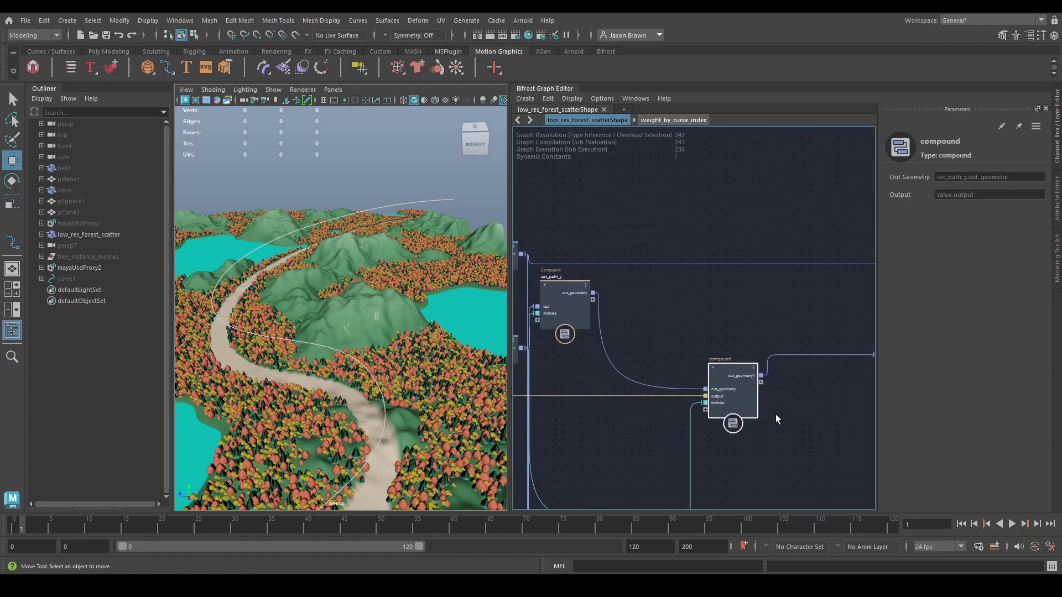
pyautogui.moveTo(746, 403); pyautogui.dragTo(723, 381)
pyautogui.doubleClick(696, 336)
pyautogui.write('set_path_')
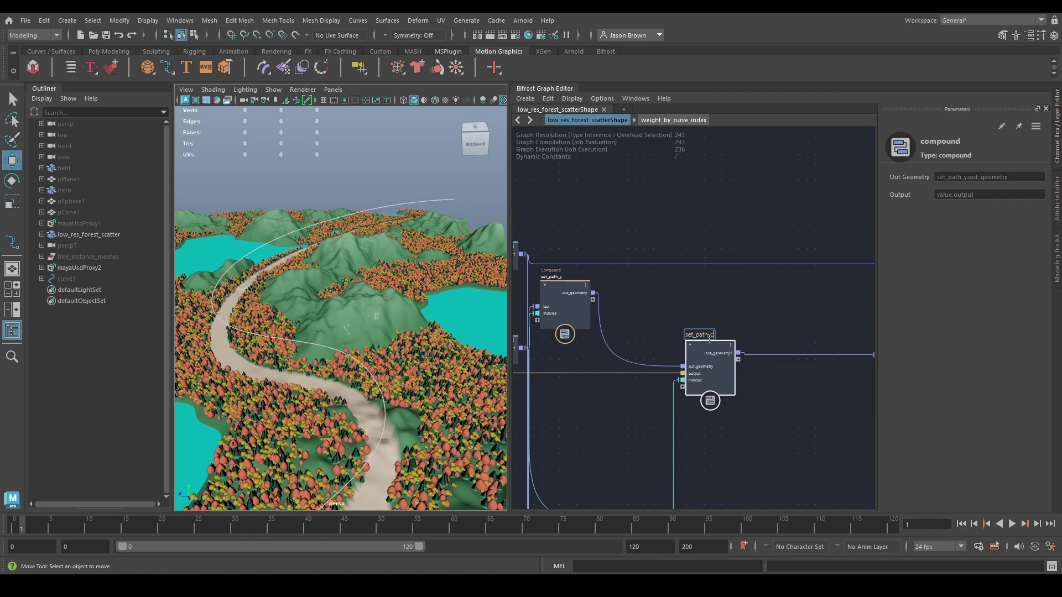
pyautogui.press('Return')
# Arrange the graph with the set_path_y compound next to the terrain node and set_path_color following it.
pyautogui.keyDown('alt'); pyautogui.moveTo(615, 339); pyautogui.dragTo(705, 329, button='middle'); pyautogui.keyUp('alt')
pyautogui.moveTo(670, 305); pyautogui.dragTo(696, 339)
pyautogui.click(799, 370)
pyautogui.moveTo(798, 369); pyautogui.dragTo(757, 327, button='middle')
pyautogui.moveTo(758, 326); pyautogui.dragTo(762, 380)
pyautogui.keyDown('alt'); pyautogui.moveTo(761, 378); pyautogui.dragTo(827, 353, button='middle'); pyautogui.keyUp('alt')
pyautogui.scroll(4, 740, 341)
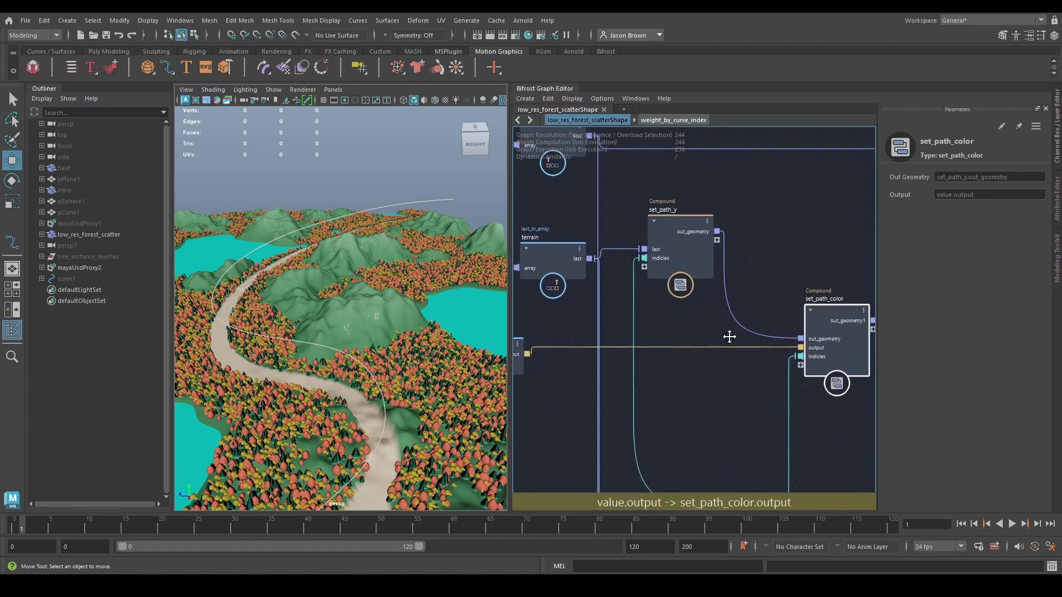
# Inside the set_path_color compound, disconnect get_geo_property's property input and set its Property to point_color.
pyautogui.keyDown('alt'); pyautogui.moveTo(740, 341); pyautogui.dragTo(596, 296, button='middle'); pyautogui.keyUp('alt')
pyautogui.rightClick(688, 306)
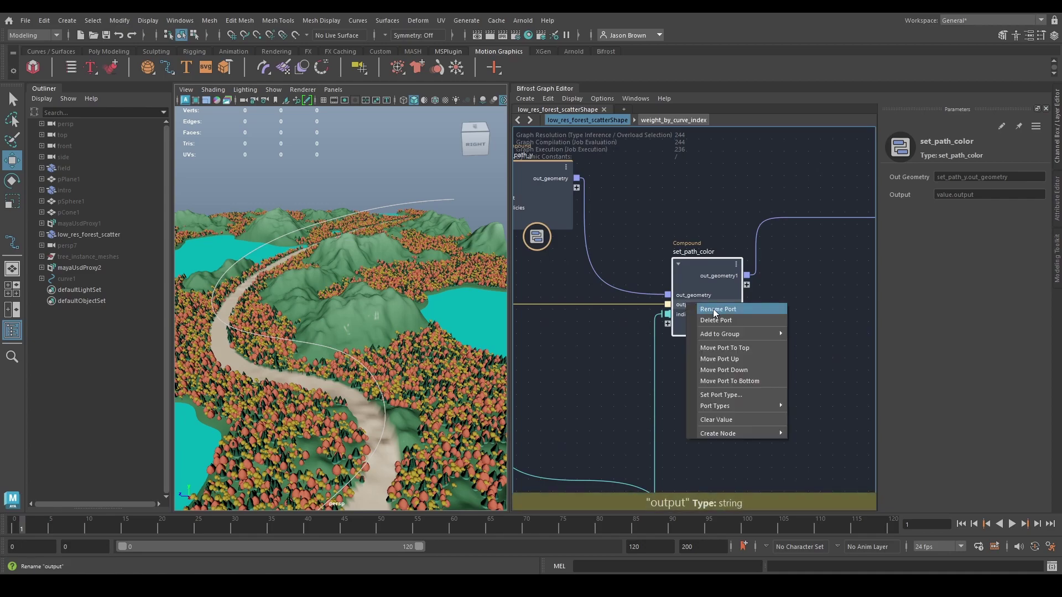
pyautogui.click(669, 314)
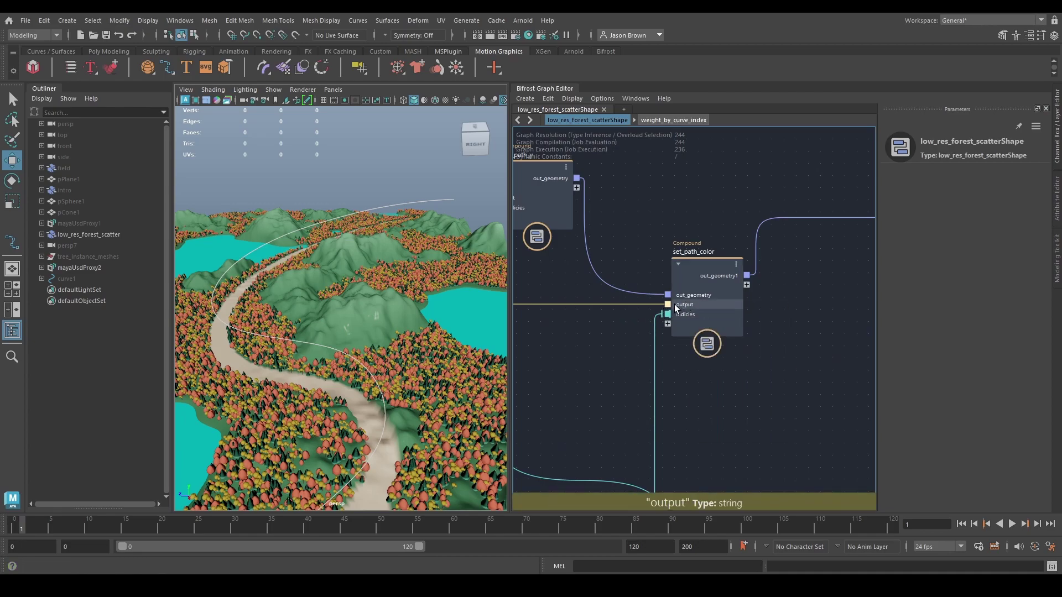
pyautogui.doubleClick(683, 281)
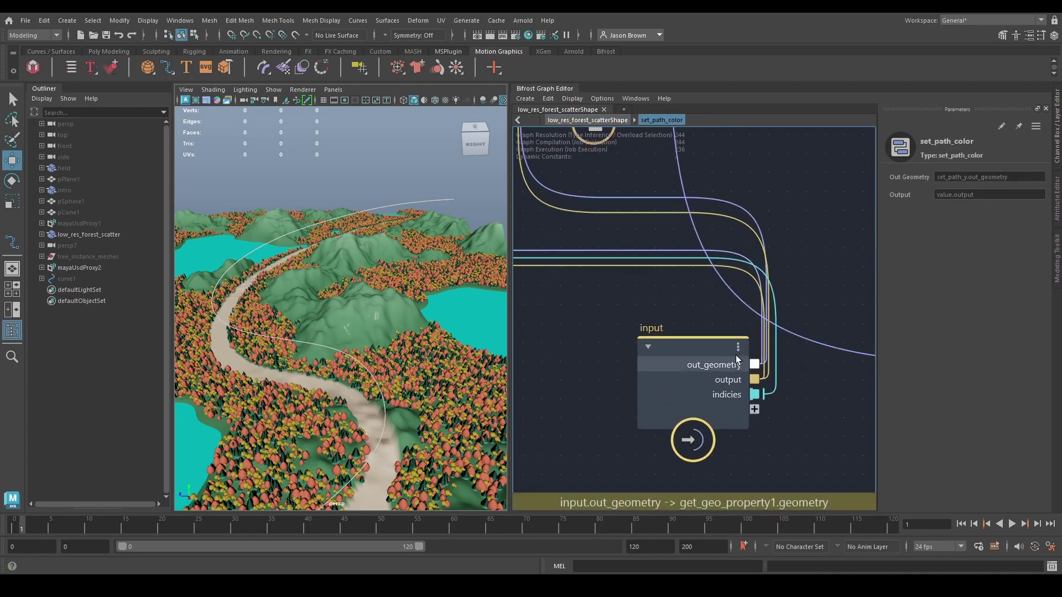
pyautogui.scroll(3, 660, 348)
pyautogui.keyDown('alt'); pyautogui.moveTo(630, 352); pyautogui.dragTo(709, 397, button='middle'); pyautogui.keyUp('alt')
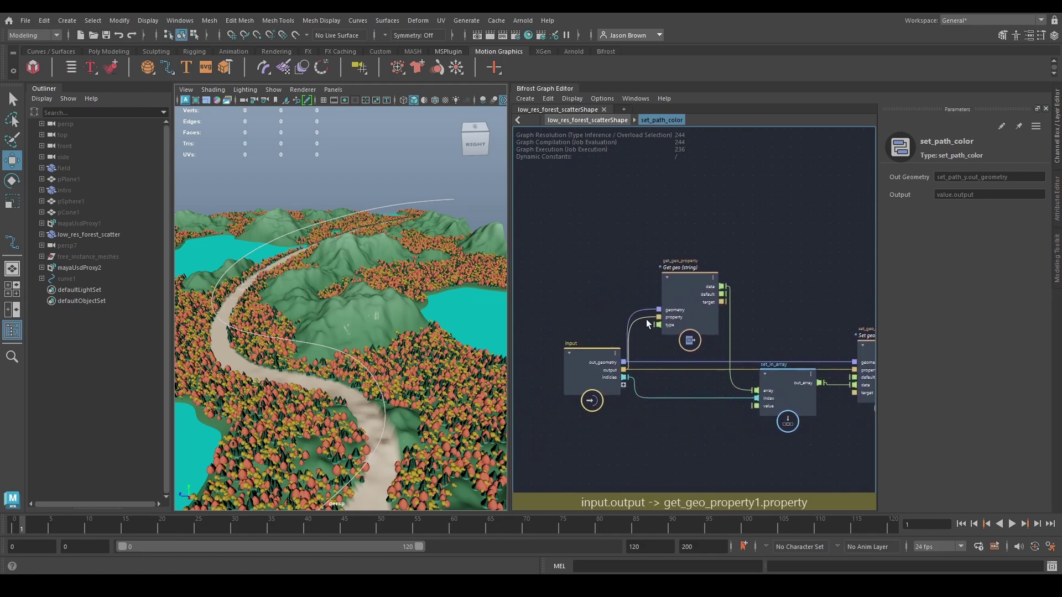
pyautogui.moveTo(647, 317); pyautogui.dragTo(650, 345)
pyautogui.rightClick(678, 318)
pyautogui.click(692, 322)
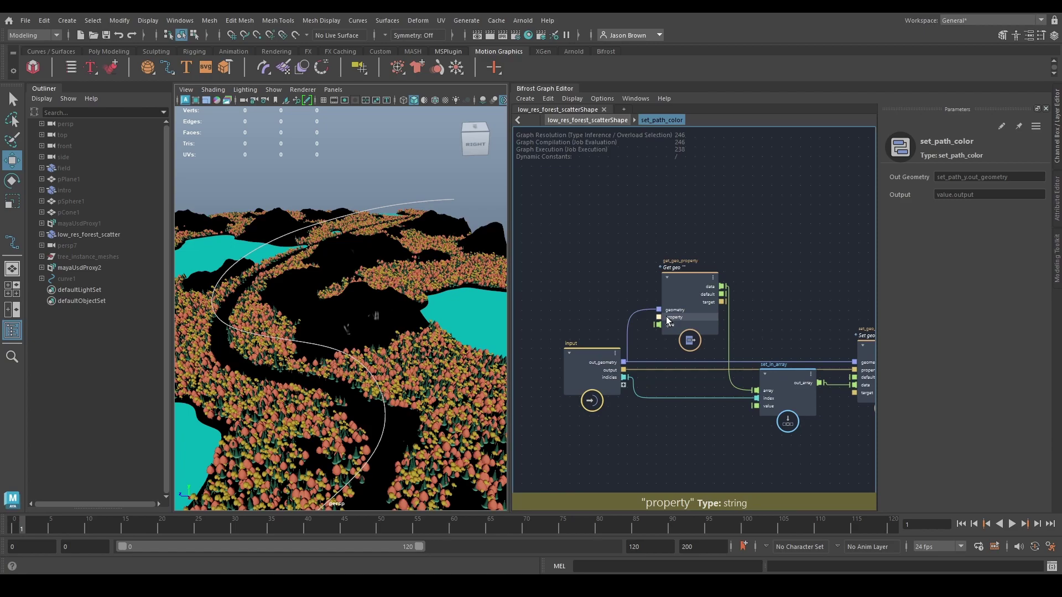
pyautogui.click(668, 319)
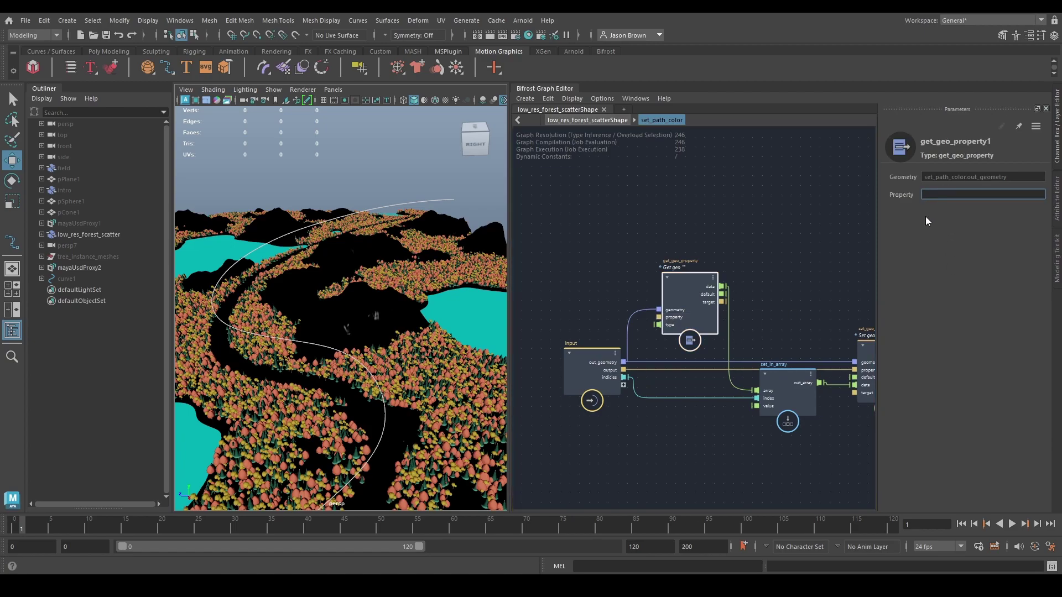
pyautogui.write('point_color')
pyautogui.press('Return')
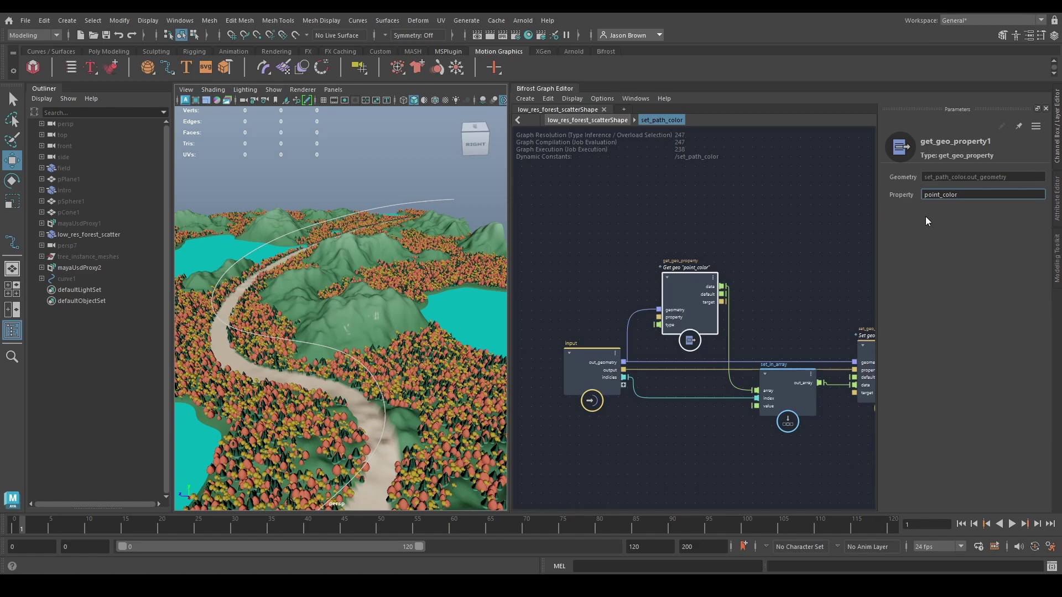
# Expose set_in_array's value as a port on the compound's input node and rename the port color value.
pyautogui.moveTo(768, 298); pyautogui.dragTo(761, 272, button='middle')
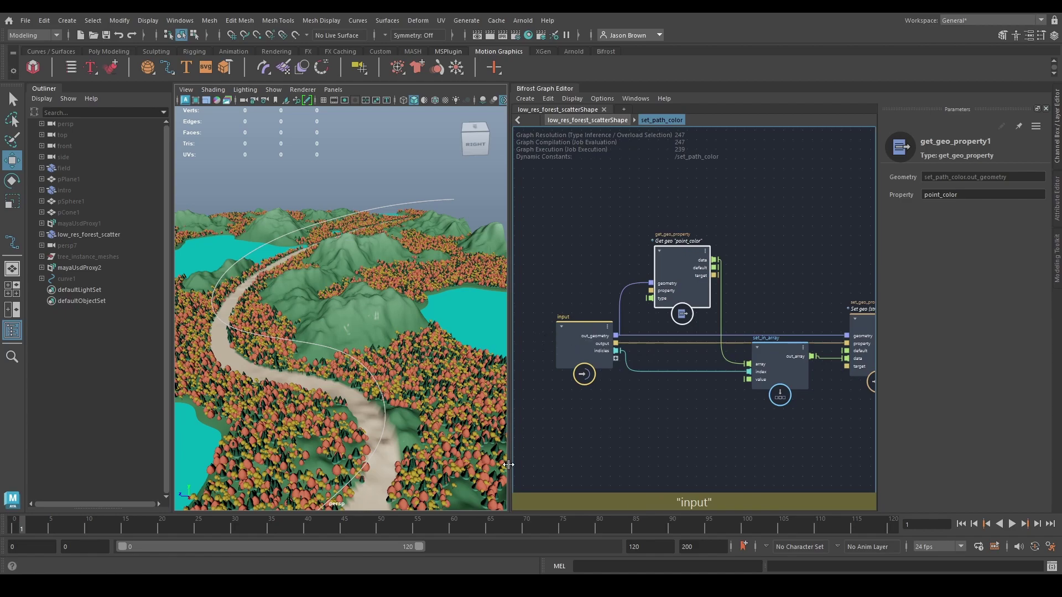
pyautogui.moveTo(713, 416)
pyautogui.mouseDown(button='middle')
pyautogui.moveTo(687, 424)
pyautogui.moveTo(652, 411)
pyautogui.moveTo(695, 408)
pyautogui.mouseUp(button='middle')
pyautogui.moveTo(729, 373); pyautogui.dragTo(664, 391)
pyautogui.moveTo(599, 360); pyautogui.dragTo(598, 352)
pyautogui.rightClick(570, 351)
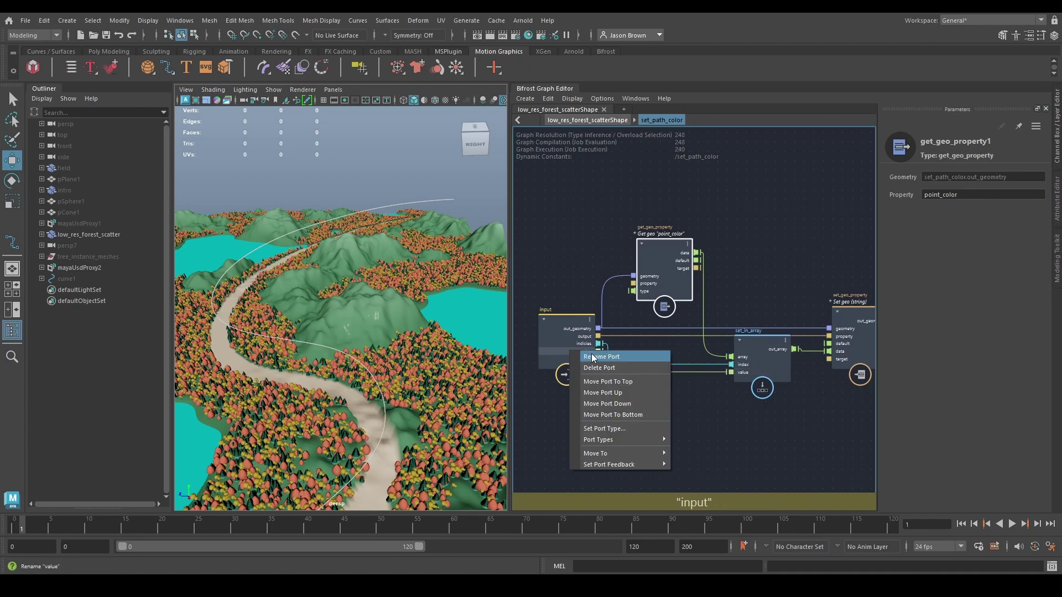
pyautogui.click(594, 358)
pyautogui.write('color valu')
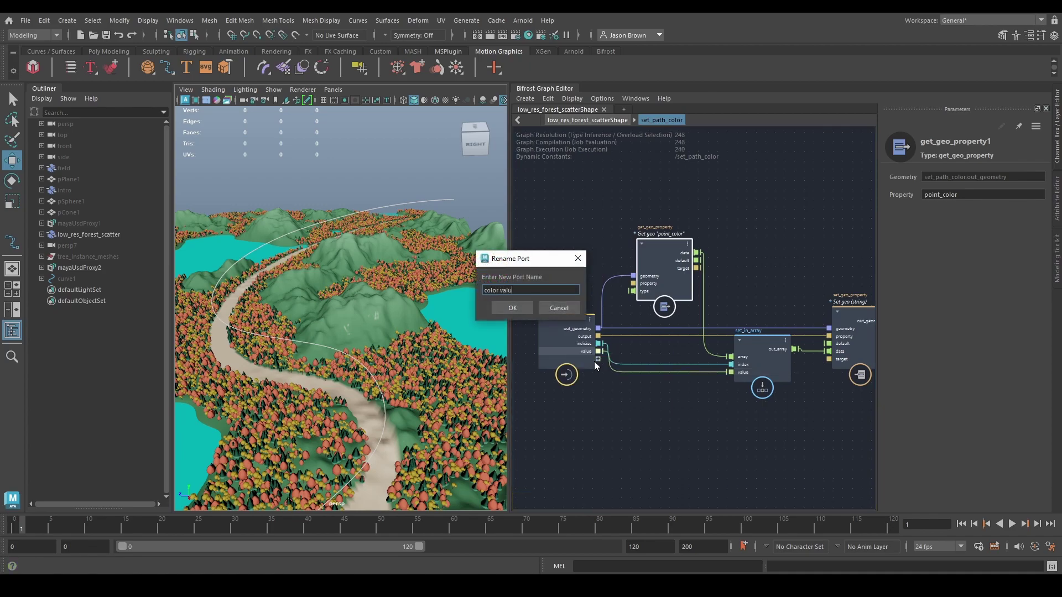
pyautogui.write('e')
pyautogui.press('Return')
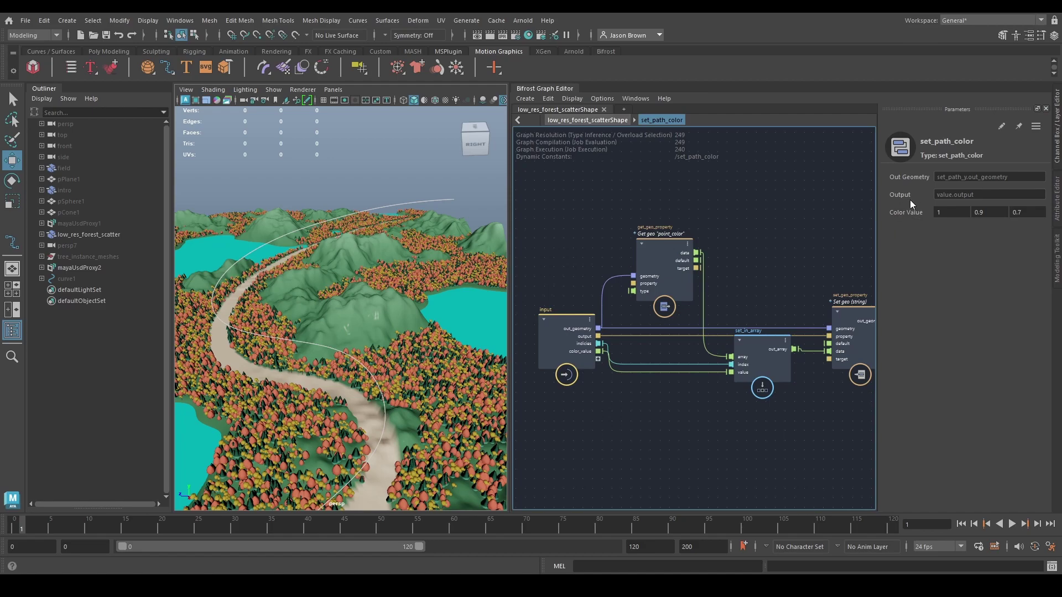
# Customize the Color Value parameter of set_path_color so that it is displayed with a color swatch.
pyautogui.click(1000, 128)
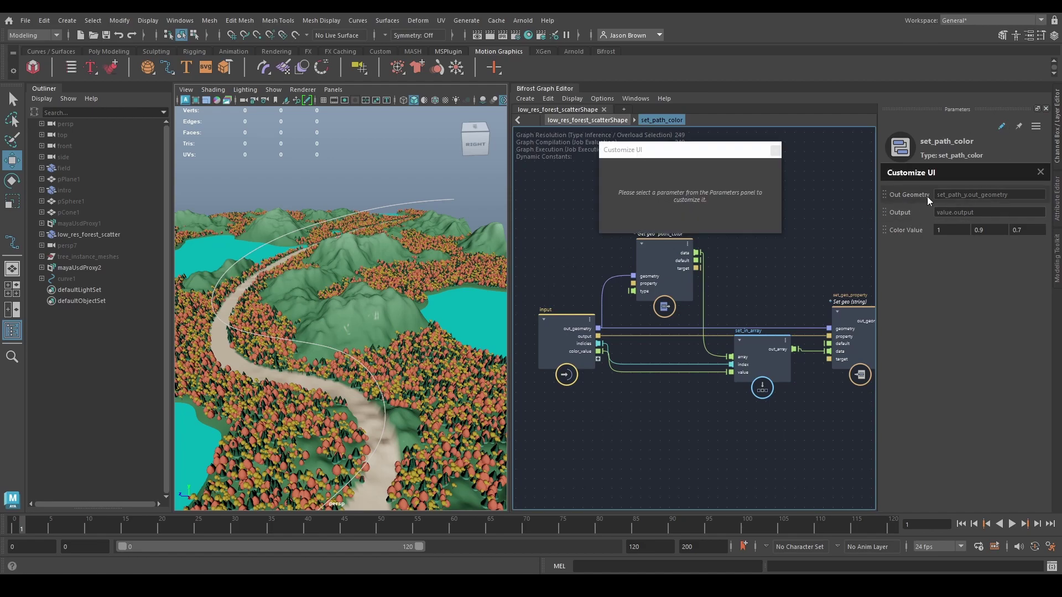
pyautogui.click(910, 230)
pyautogui.click(708, 224)
pyautogui.click(695, 234)
pyautogui.click(692, 224)
pyautogui.click(688, 236)
pyautogui.click(776, 151)
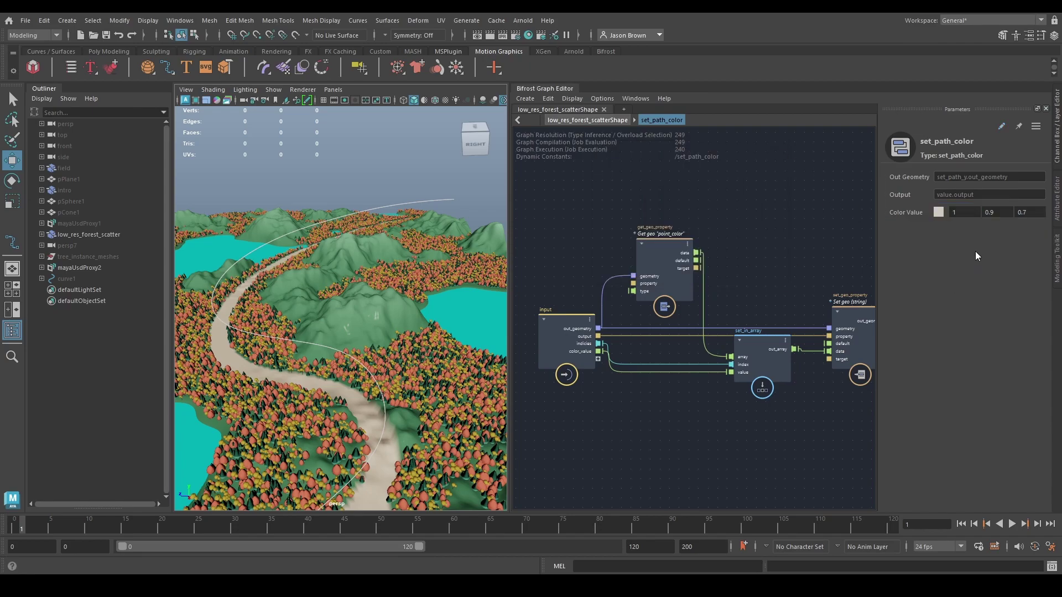
# Return to the parent graph and try path colors on set_path_color, setting Color Value to a pale beige of 1, 0.8945, 0.6842.
pyautogui.press('u')
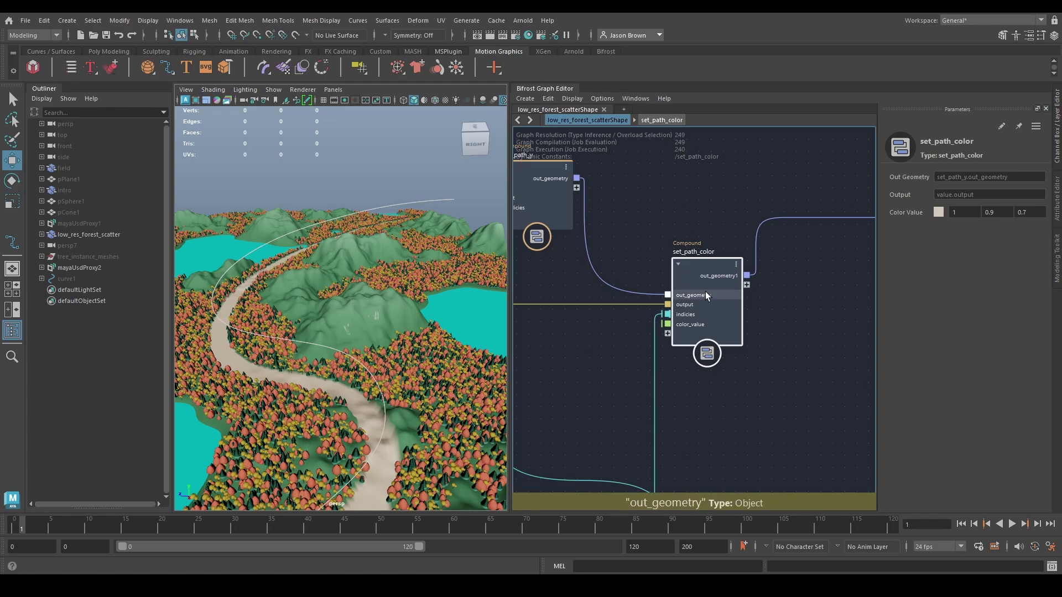
pyautogui.click(939, 212)
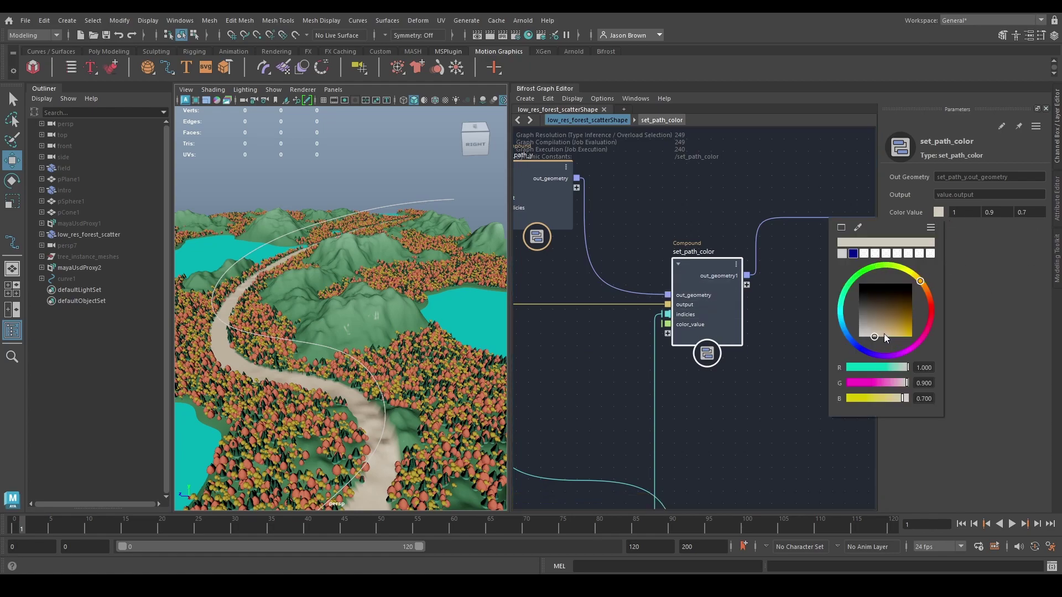
pyautogui.click(885, 335)
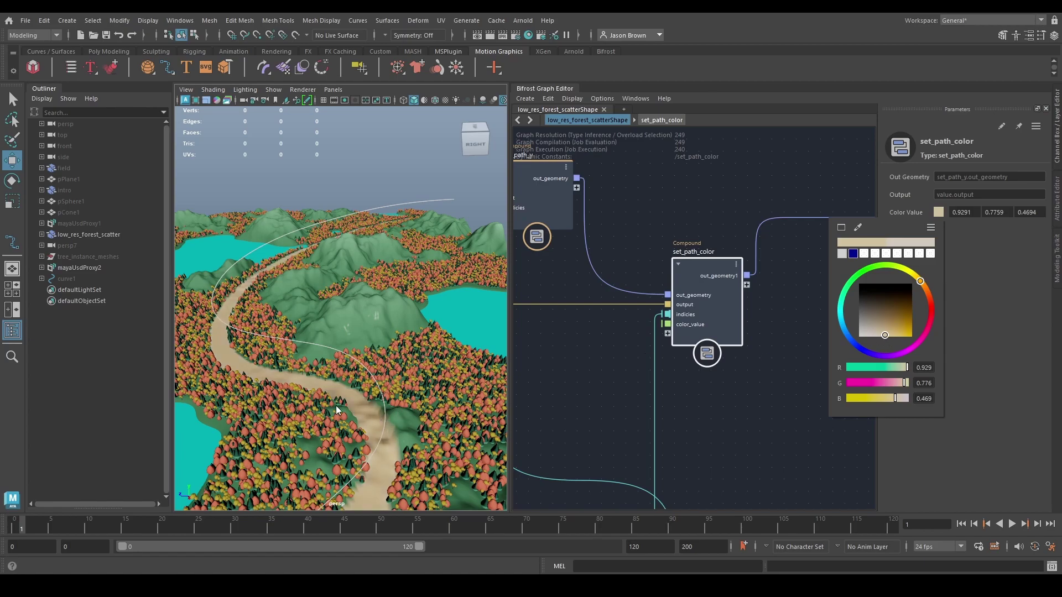
pyautogui.click(884, 327)
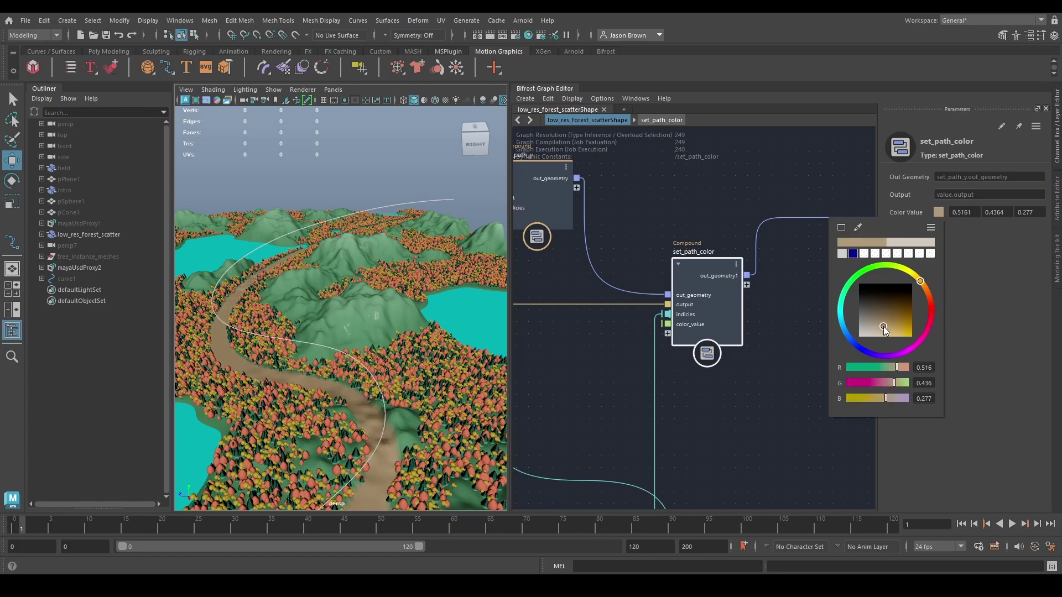
pyautogui.click(884, 315)
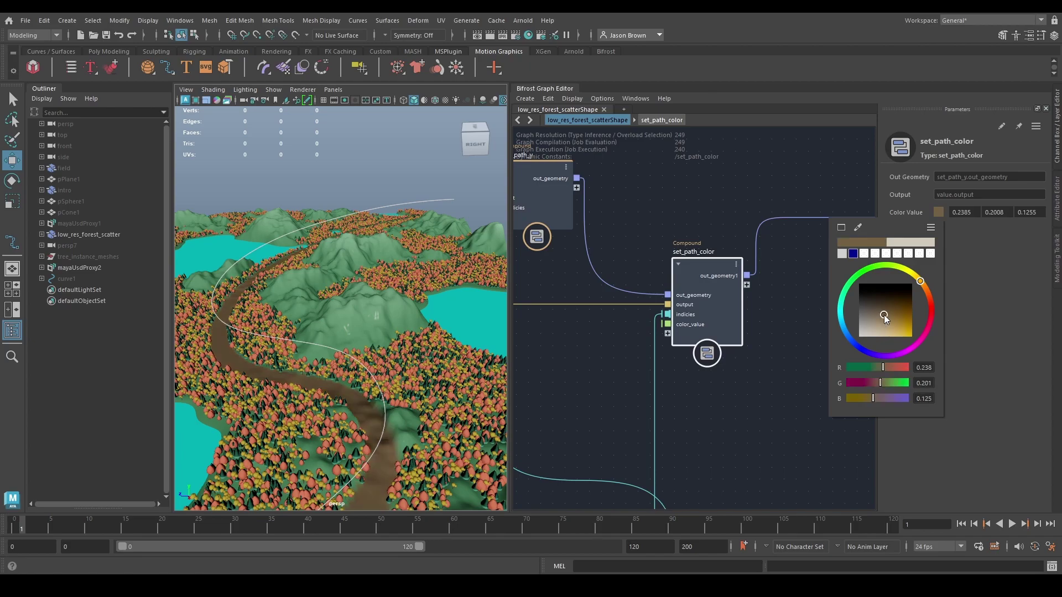
pyautogui.click(868, 335)
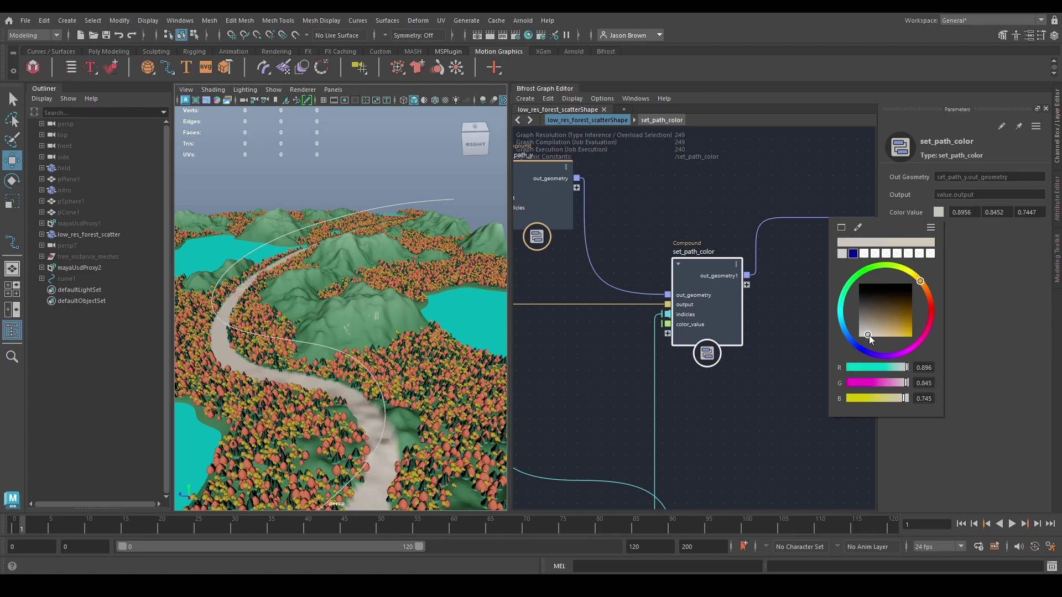
pyautogui.moveTo(862, 334); pyautogui.dragTo(868, 343)
pyautogui.click(776, 368)
# Rename the indicies port of the set_path_color compound to indices to effect.
pyautogui.scroll(-2, 777, 368)
pyautogui.keyDown('alt'); pyautogui.moveTo(777, 365); pyautogui.dragTo(783, 221, button='middle'); pyautogui.keyUp('alt')
pyautogui.click(735, 198)
pyautogui.moveTo(779, 185); pyautogui.dragTo(822, 283, button='middle')
pyautogui.rightClick(758, 294)
pyautogui.click(779, 297)
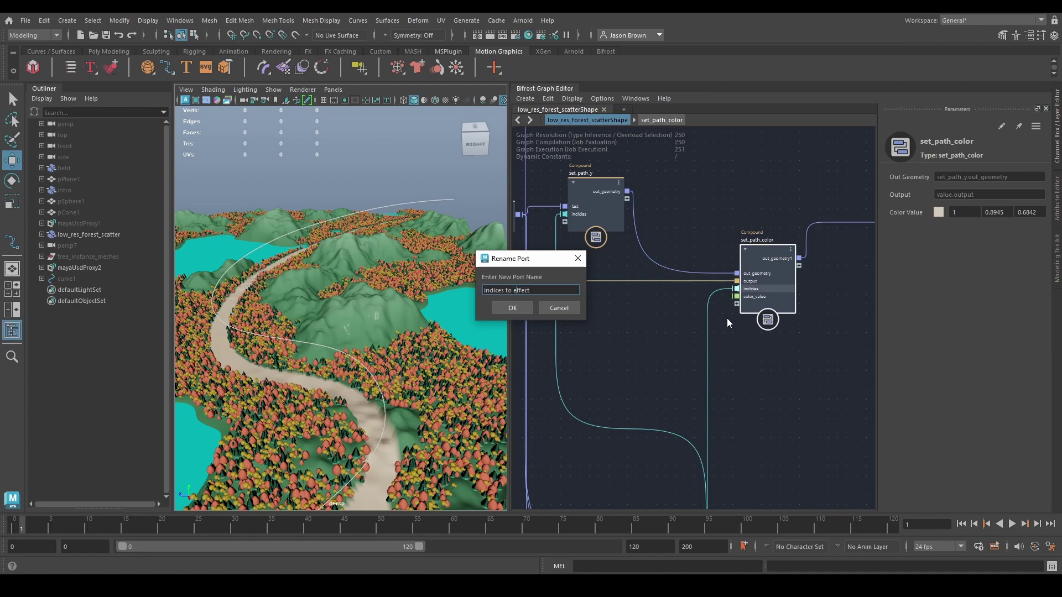
pyautogui.press('Return')
# Try to delete the output port from the set_path_color compound.
pyautogui.rightClick(741, 308)
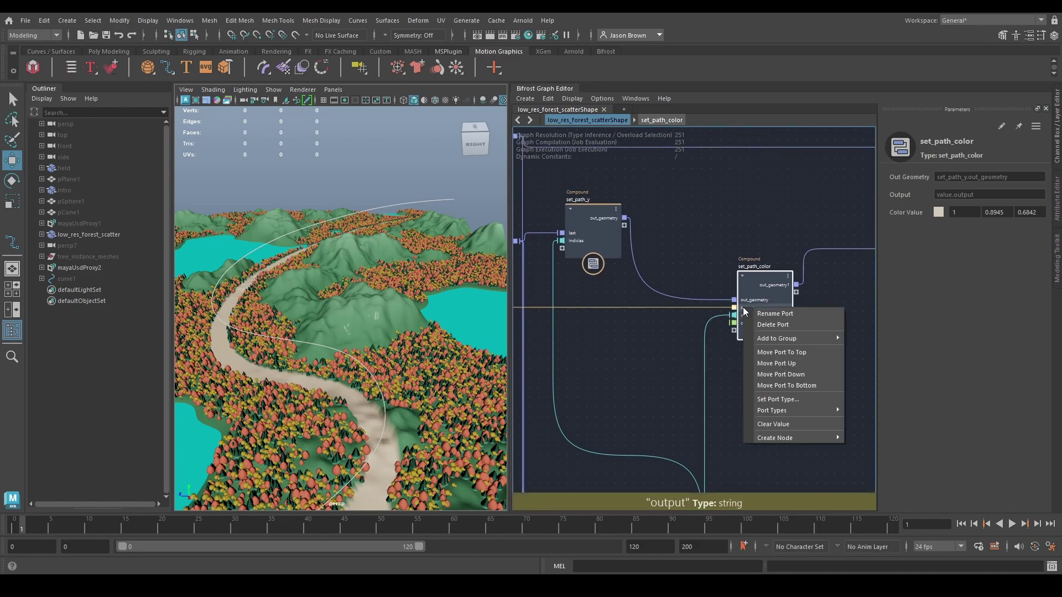
pyautogui.click(778, 323)
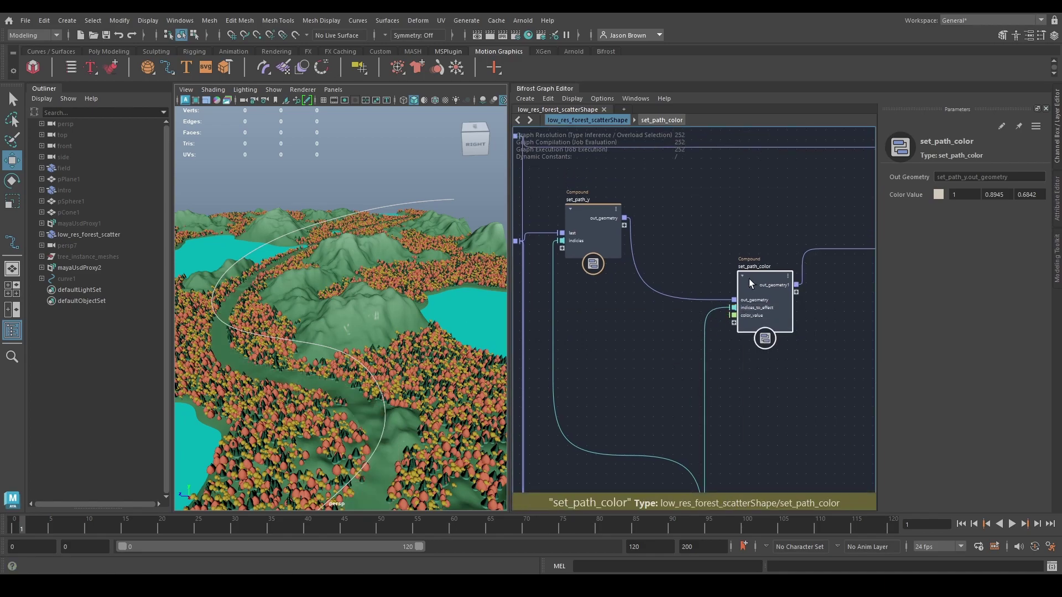
pyautogui.hotkey('ctrl', 'z')
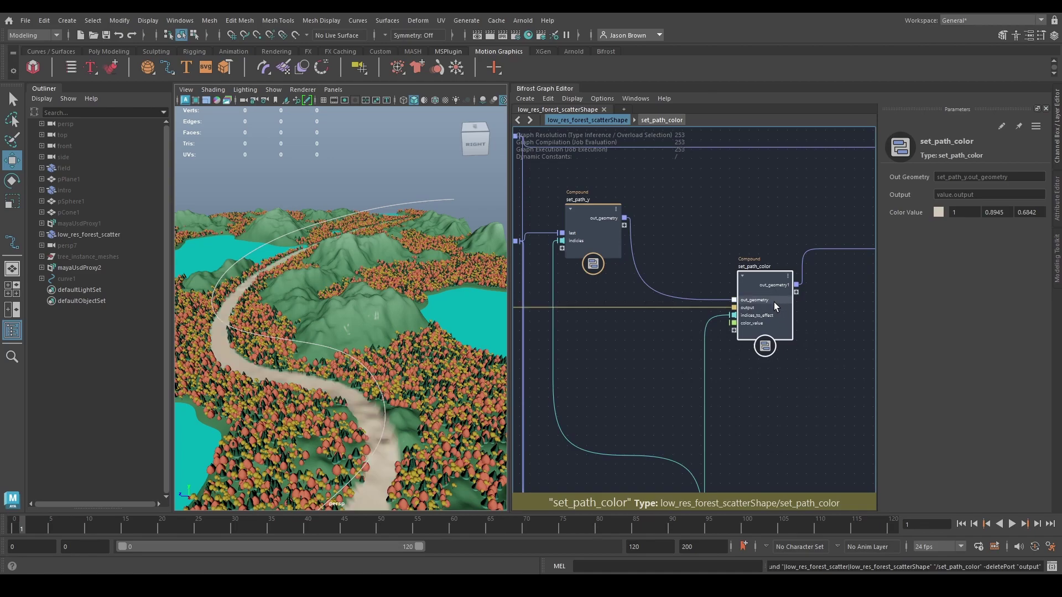
# Inside set_path_color, extract the point_color string into its own value node and connect it to the property port of set_geo_property.
pyautogui.doubleClick(774, 302)
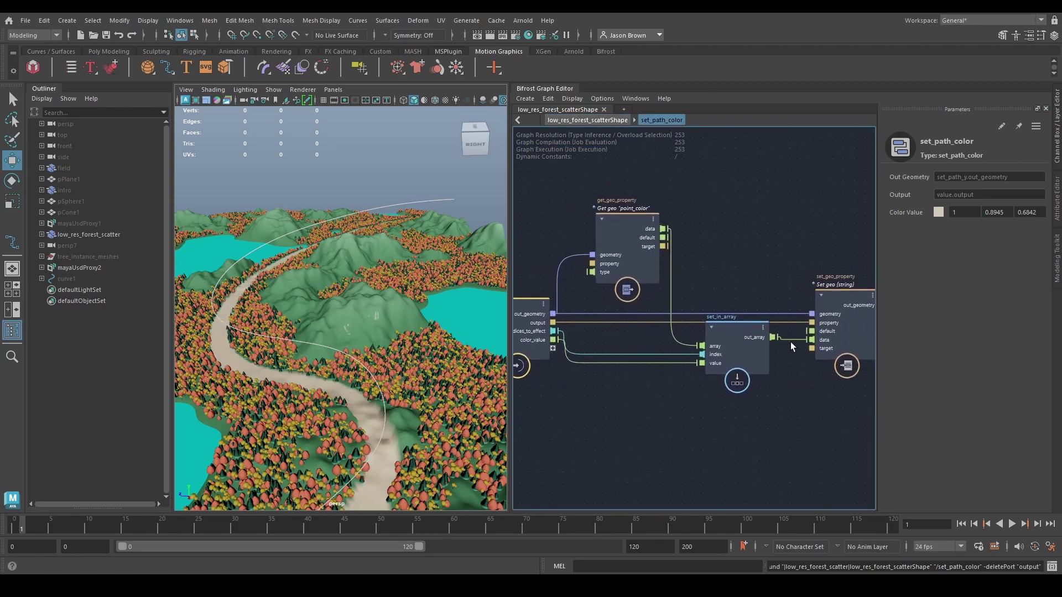
pyautogui.click(758, 360)
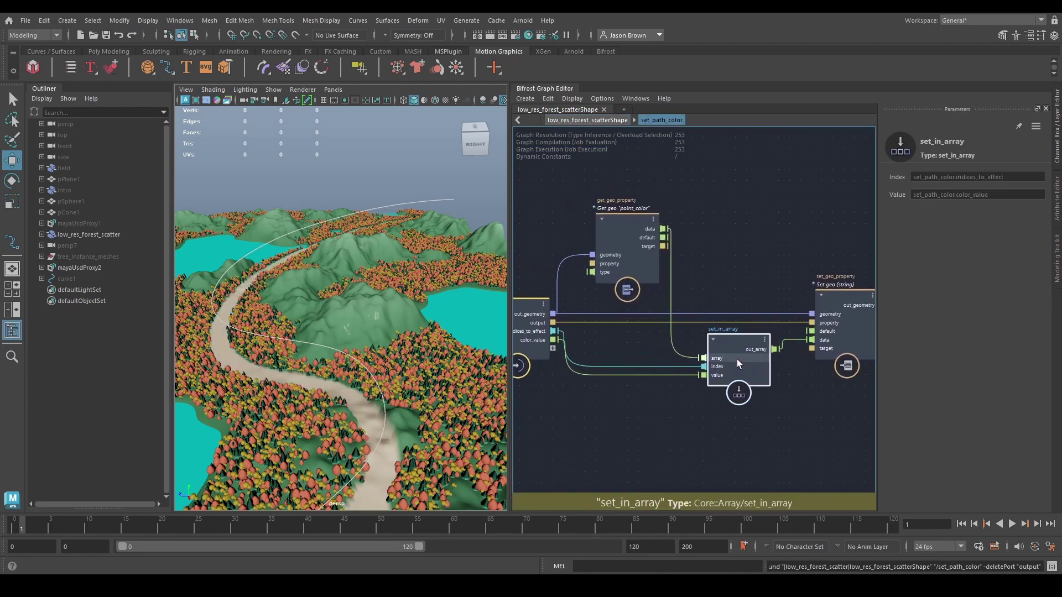
pyautogui.moveTo(631, 340); pyautogui.dragTo(671, 359, button='middle')
pyautogui.moveTo(666, 281); pyautogui.dragTo(690, 220)
pyautogui.rightClick(671, 236)
pyautogui.click(686, 255)
pyautogui.moveTo(554, 260); pyautogui.dragTo(853, 341)
# Delete the output port from the input node of set_path_color and return to the parent graph.
pyautogui.rightClick(590, 342)
pyautogui.click(607, 358)
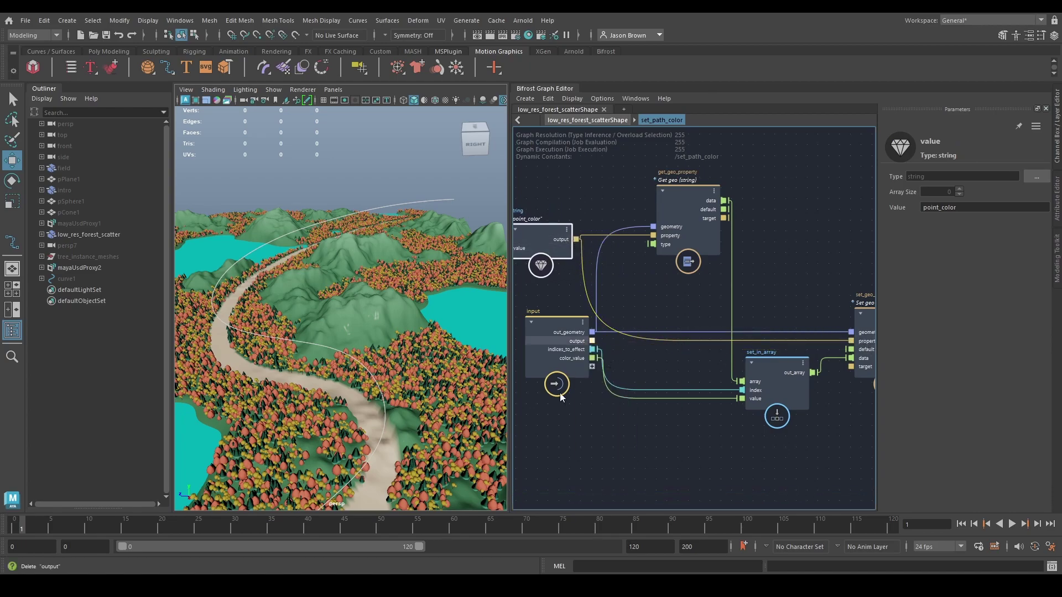
pyautogui.doubleClick(662, 302)
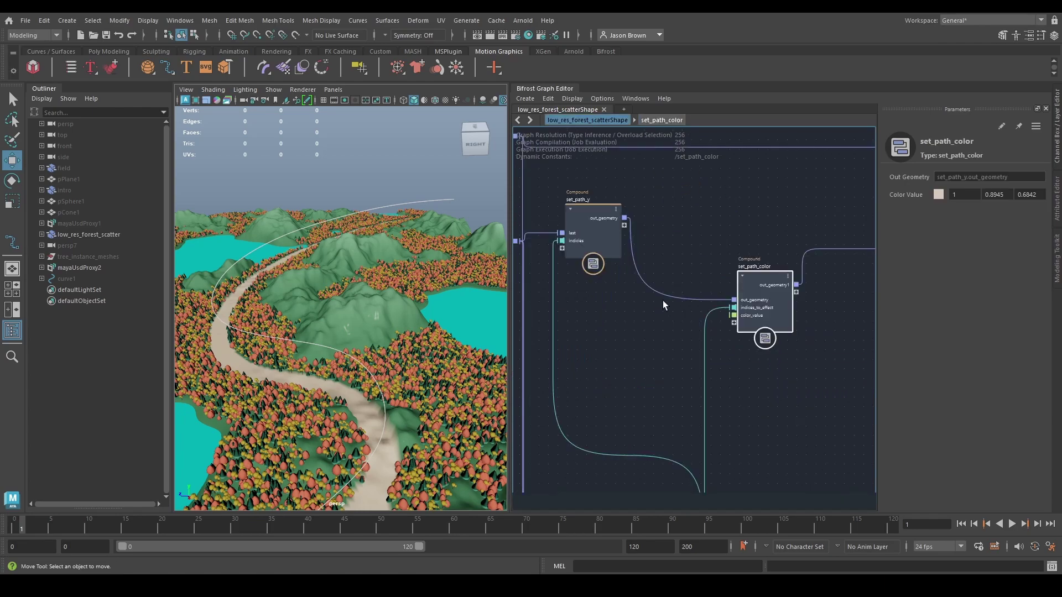
# Arrange the set_path_y and set_path_color compounds side by side ahead of the terrain_bus_00 node.
pyautogui.keyDown('alt'); pyautogui.moveTo(762, 366); pyautogui.dragTo(684, 260, button='middle'); pyautogui.keyUp('alt')
pyautogui.scroll(-1, 732, 322)
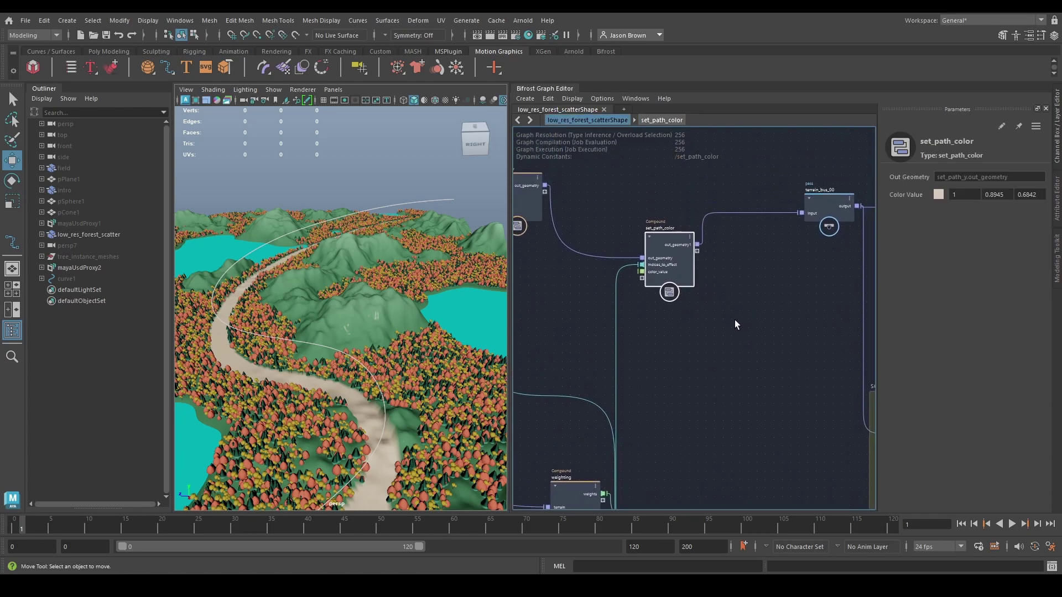
pyautogui.moveTo(679, 299); pyautogui.dragTo(755, 264)
pyautogui.keyDown('alt'); pyautogui.moveTo(702, 351); pyautogui.dragTo(787, 321, button='middle'); pyautogui.keyUp('alt')
pyautogui.moveTo(625, 206); pyautogui.dragTo(772, 226)
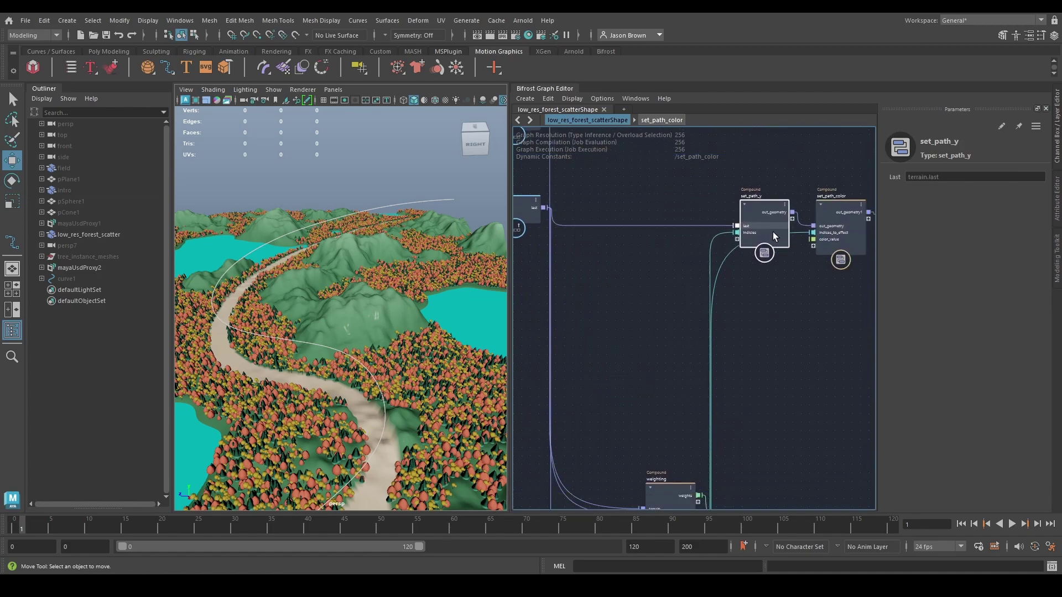
# Rename the last port of the set_path_y compound to in_geometry.
pyautogui.press('f')
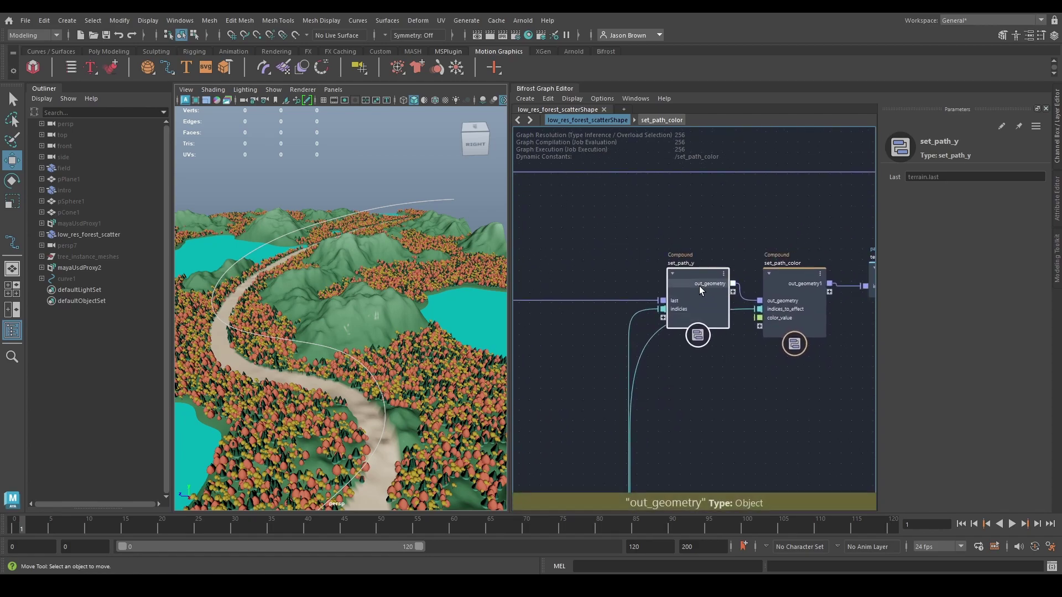
pyautogui.rightClick(677, 302)
pyautogui.click(710, 309)
pyautogui.write('geometry in')
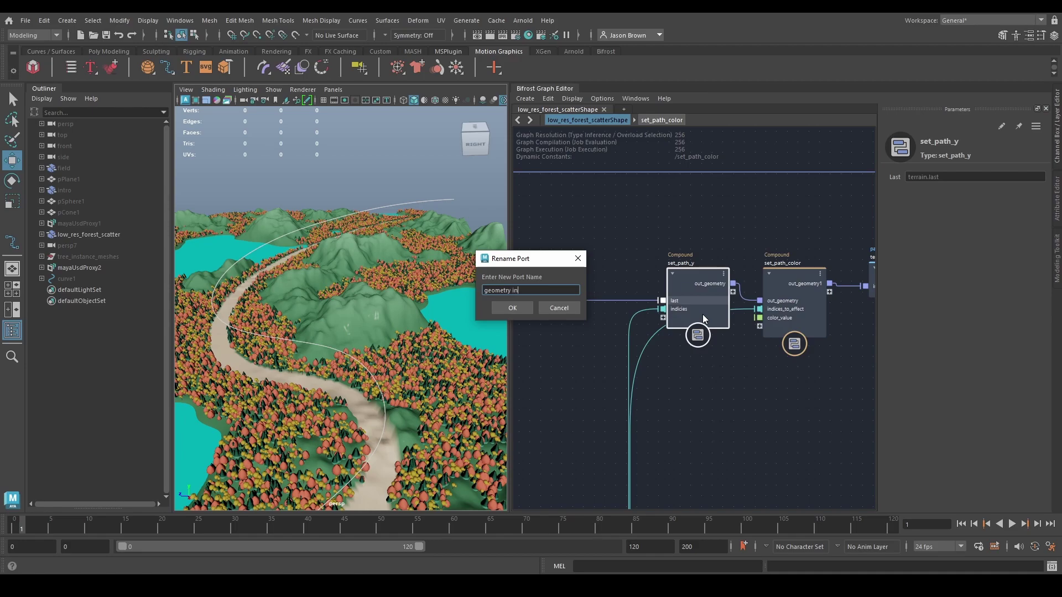
pyautogui.hotkey('ctrl', 'a')
pyautogui.write('in')
pyautogui.hotkey('ctrl', 'a')
pyautogui.press('Return')
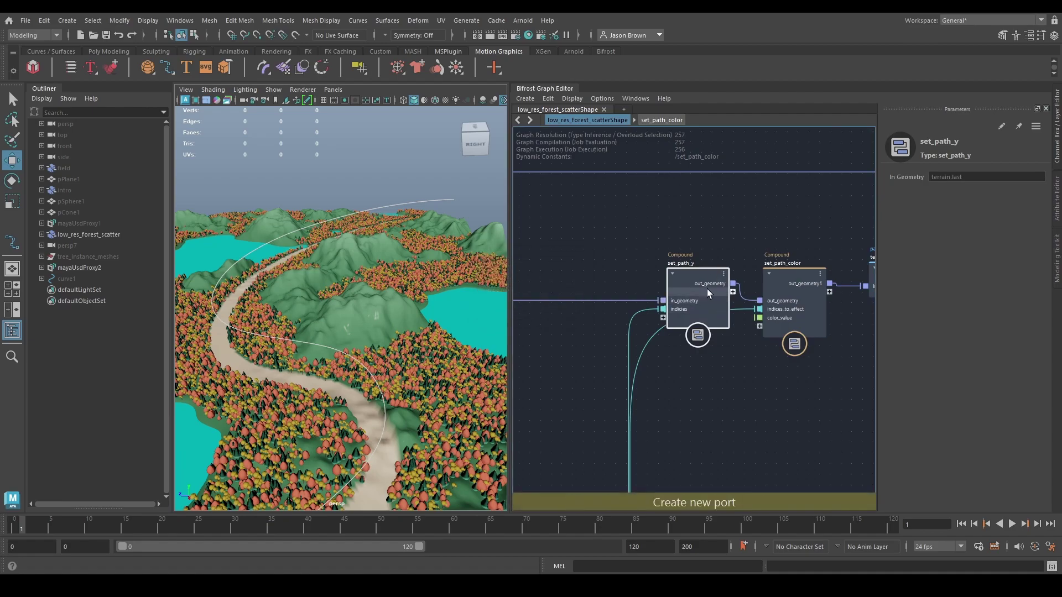
# Rename the geometry ports of set_path_color to in_geometry for the input and out_geometry for the output.
pyautogui.rightClick(780, 301)
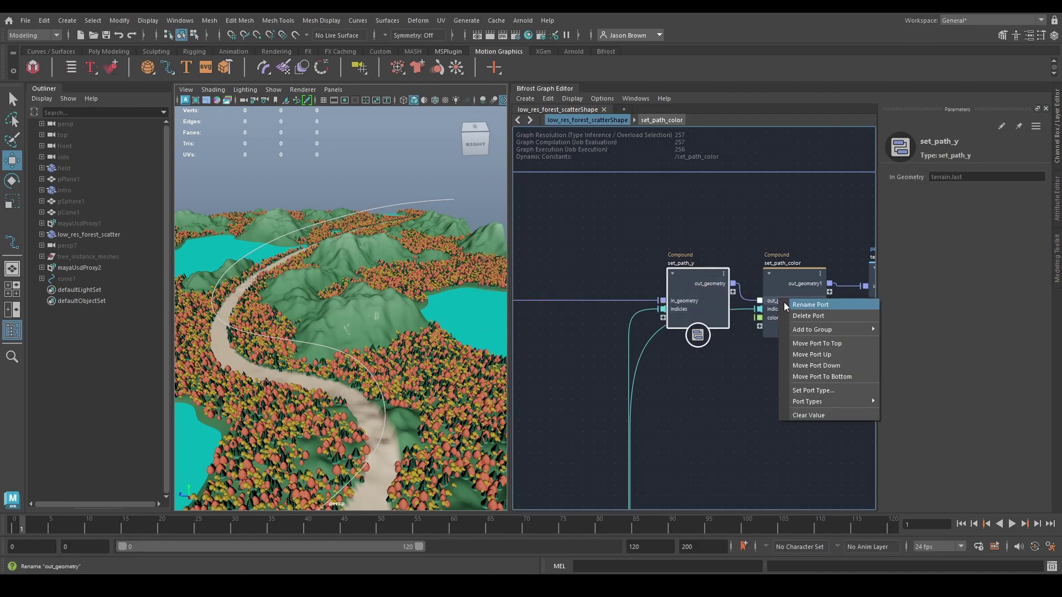
pyautogui.click(790, 307)
pyautogui.write('in_geometry')
pyautogui.press('Return')
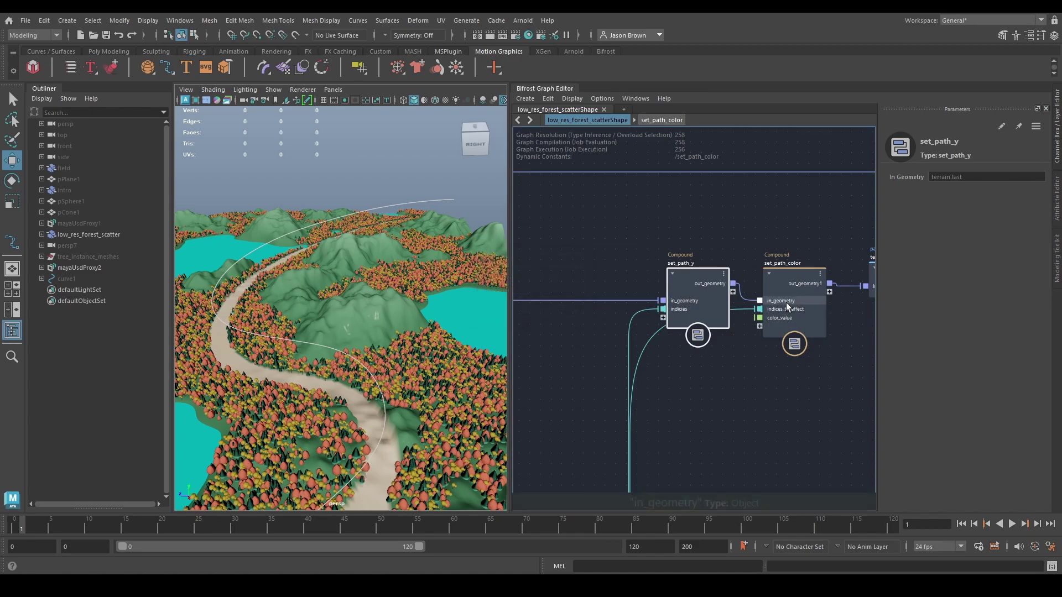
pyautogui.rightClick(806, 283)
pyautogui.click(814, 293)
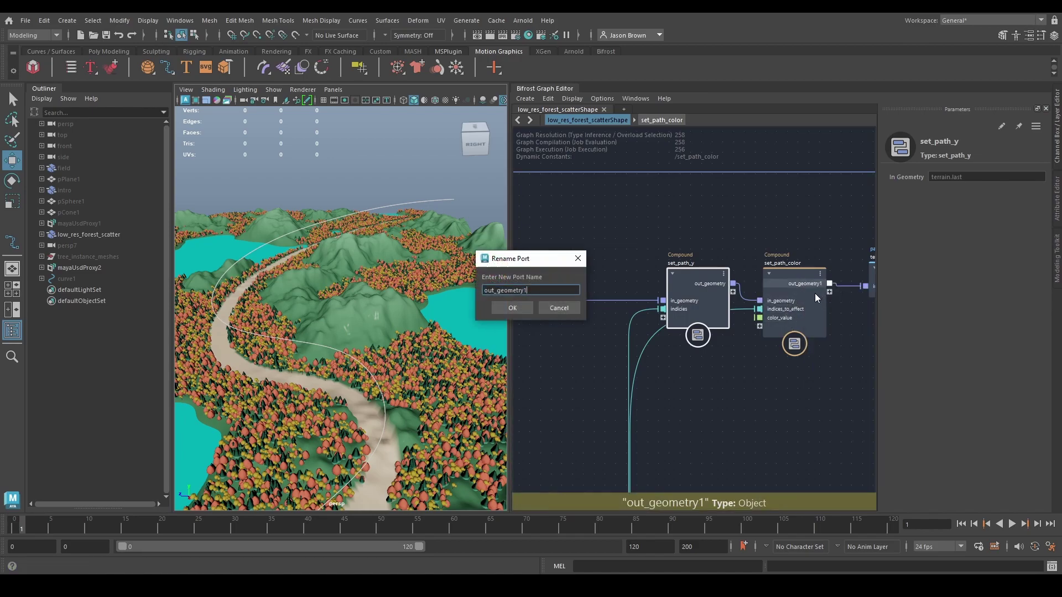
pyautogui.press('Return')
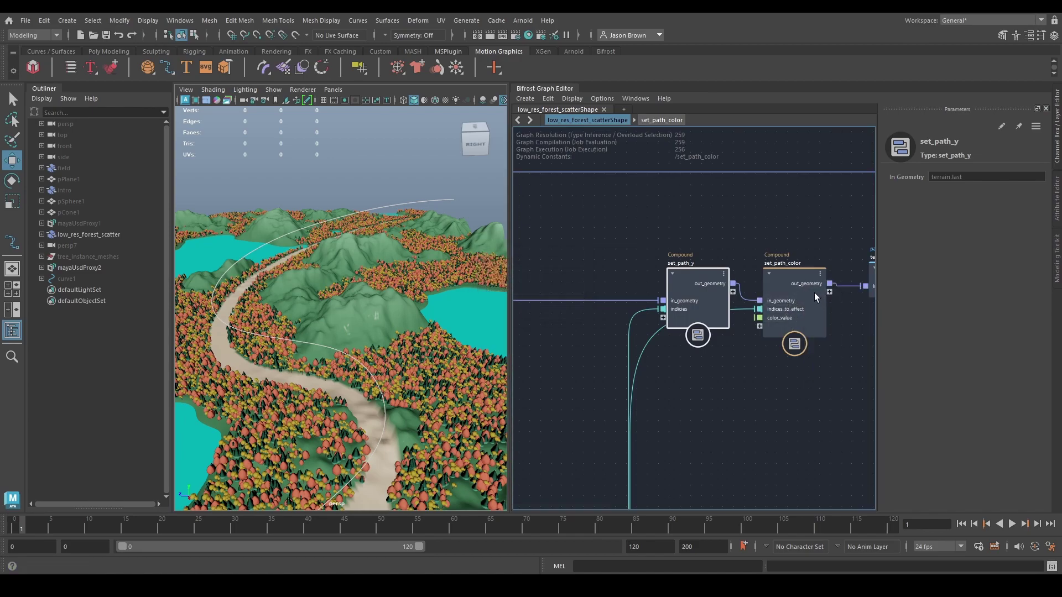
# Rename the indicies port of the set_path_y compound to indicies to effect.
pyautogui.rightClick(680, 309)
pyautogui.click(686, 320)
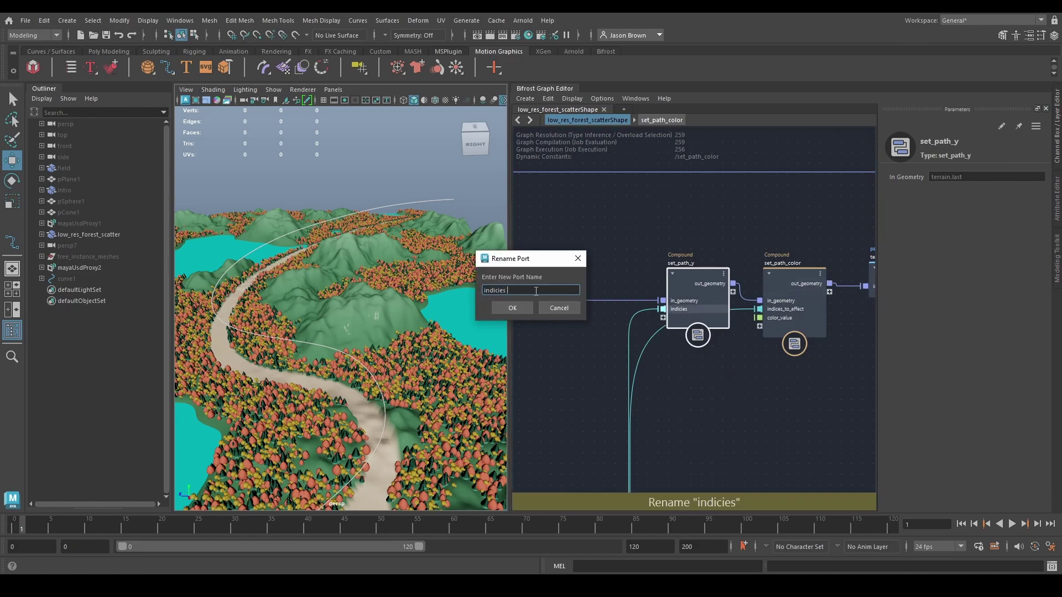
pyautogui.write('to effect')
pyautogui.press('Return')
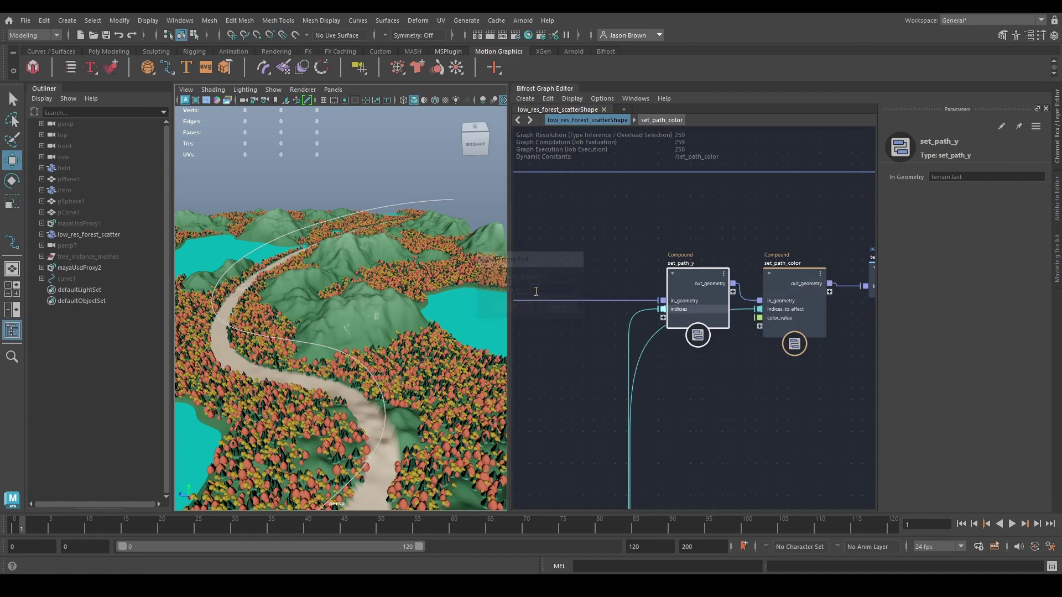
# Inside set_path_y, expose the value of set_in_array1 as a compound input port named y value.
pyautogui.doubleClick(698, 288)
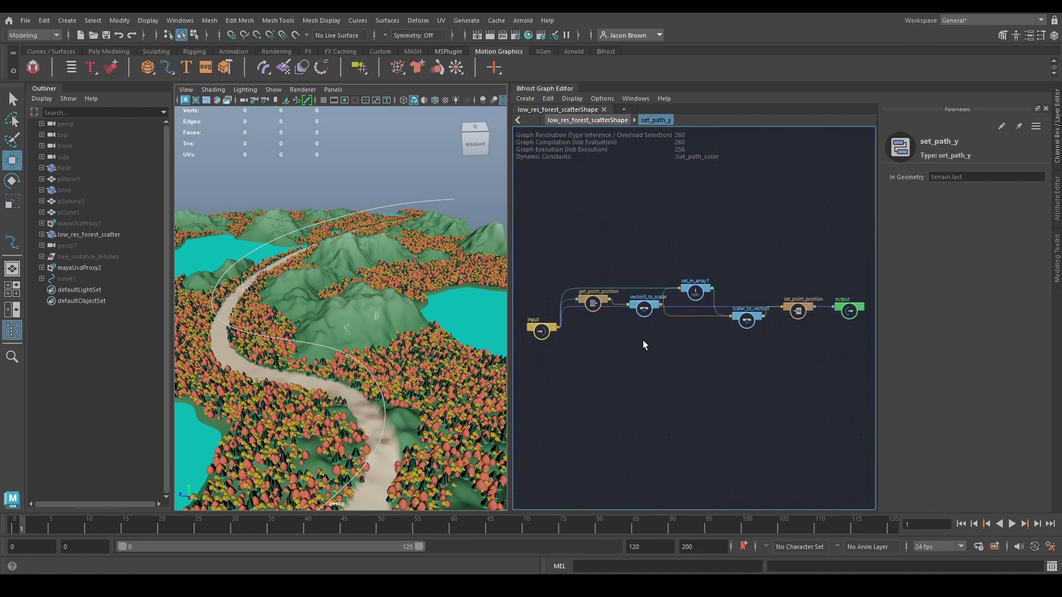
pyautogui.scroll(6, 670, 348)
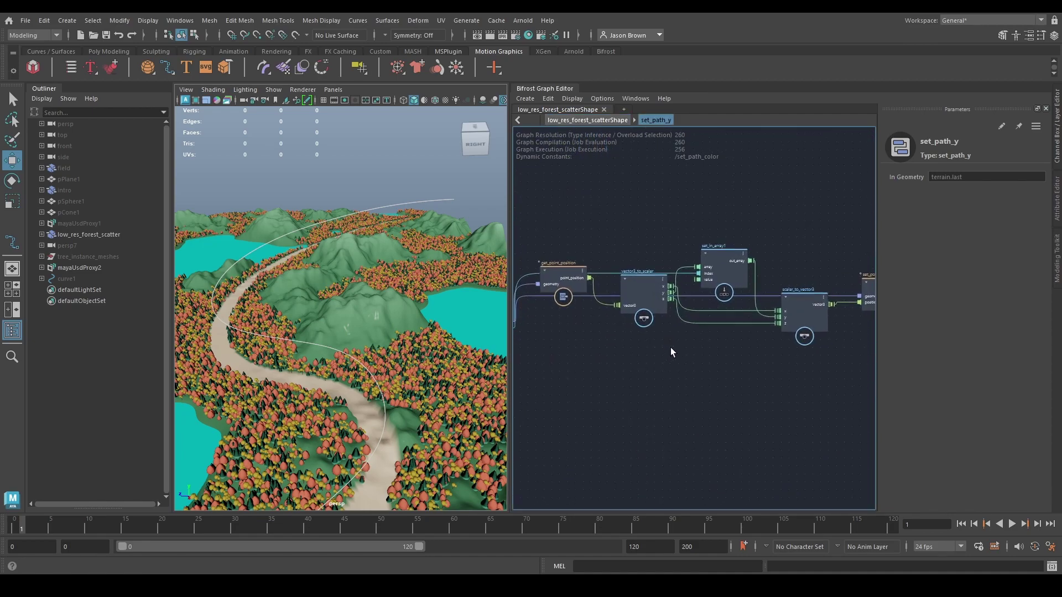
pyautogui.click(728, 282)
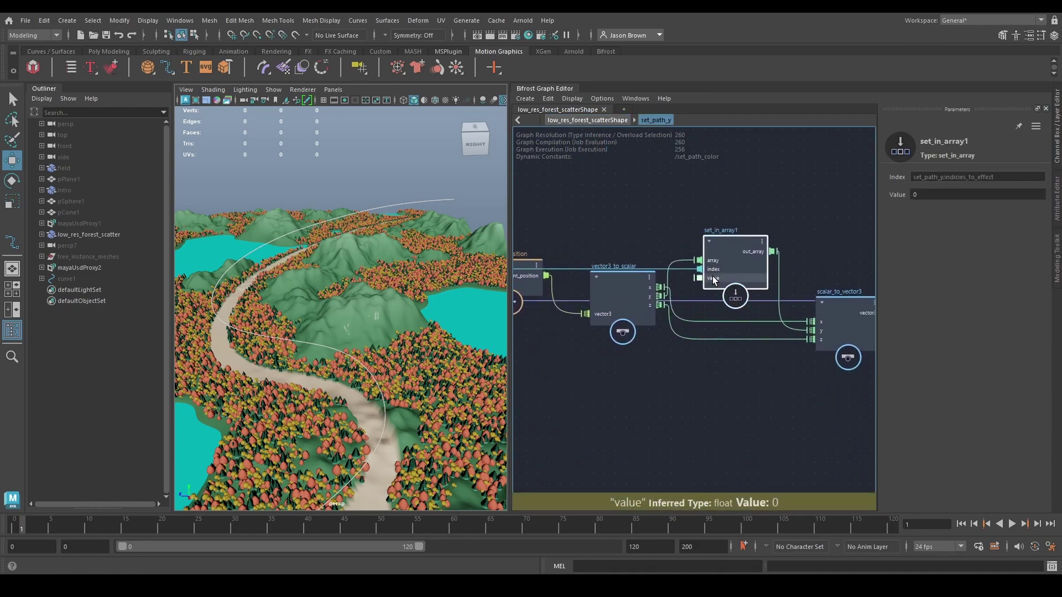
pyautogui.moveTo(746, 283); pyautogui.dragTo(632, 356)
pyautogui.rightClick(608, 356)
pyautogui.click(630, 365)
pyautogui.write('y value')
pyautogui.press('Return')
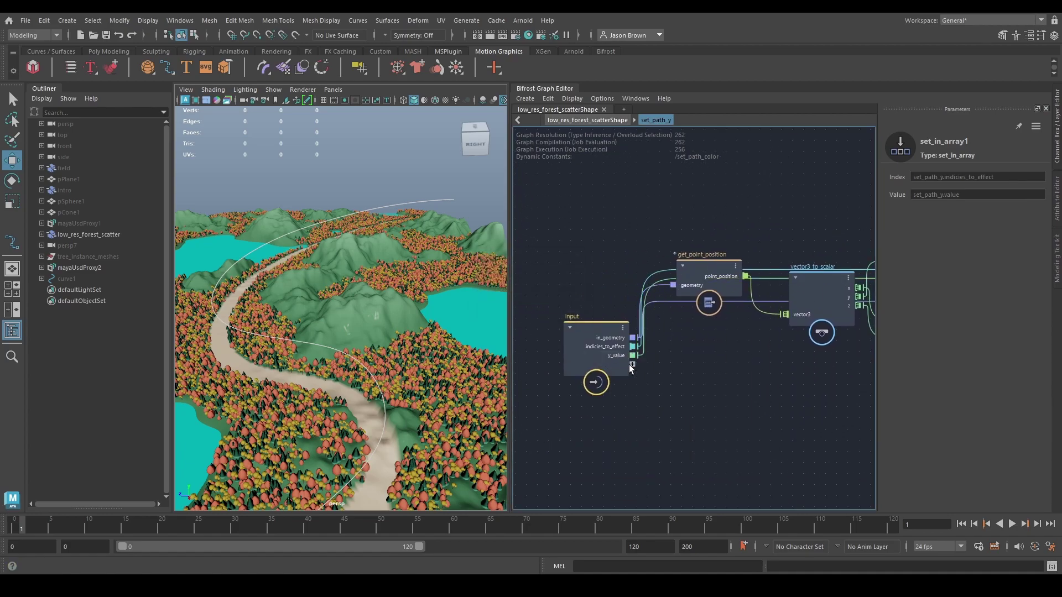
# Return to the parent graph and set the Y Value of set_path_y to 0.2.
pyautogui.press('BackSpace')
pyautogui.moveTo(676, 376); pyautogui.dragTo(649, 365, button='middle')
pyautogui.moveTo(953, 196); pyautogui.dragTo(915, 217)
pyautogui.keyDown('alt'); pyautogui.moveTo(409, 276); pyautogui.dragTo(418, 258); pyautogui.keyUp('alt')
pyautogui.doubleClick(944, 196)
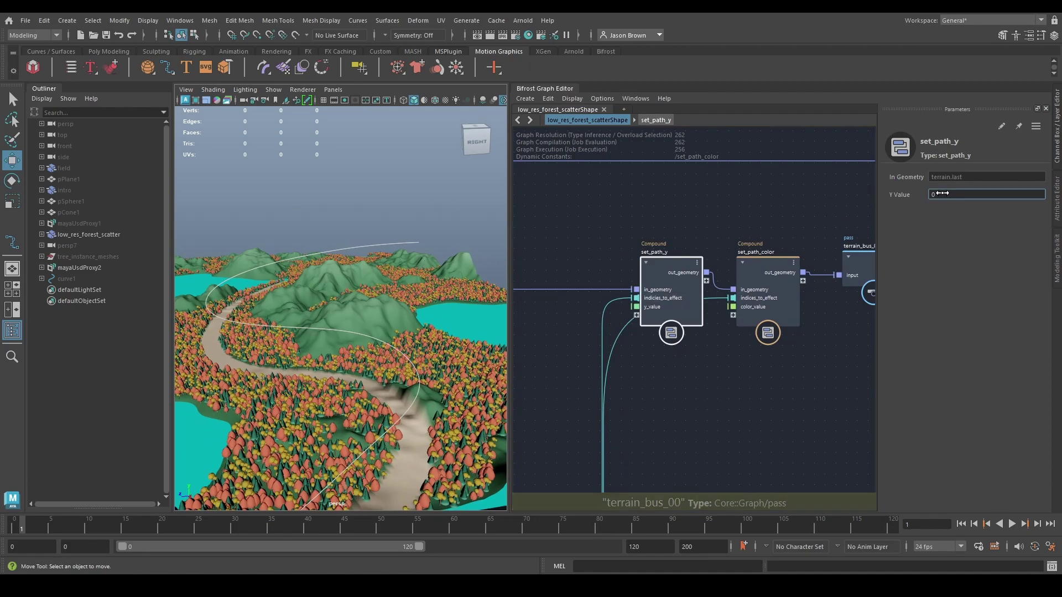
pyautogui.write('0.2')
pyautogui.press('Return')
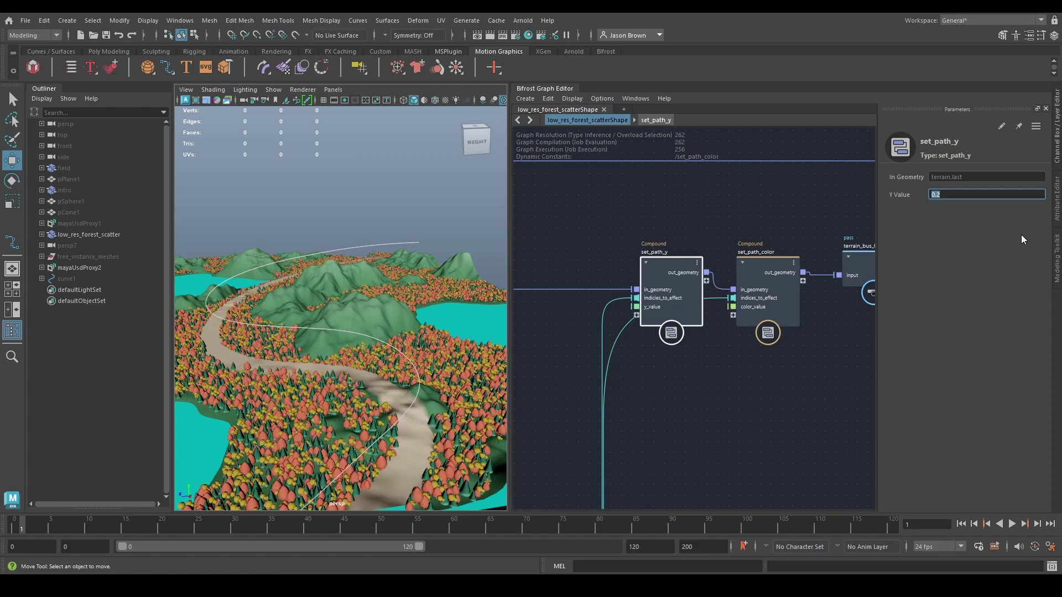
# Examine the height and shading of the path in the viewport from several angles.
pyautogui.keyDown('alt'); pyautogui.moveTo(434, 385); pyautogui.dragTo(404, 373); pyautogui.keyUp('alt')
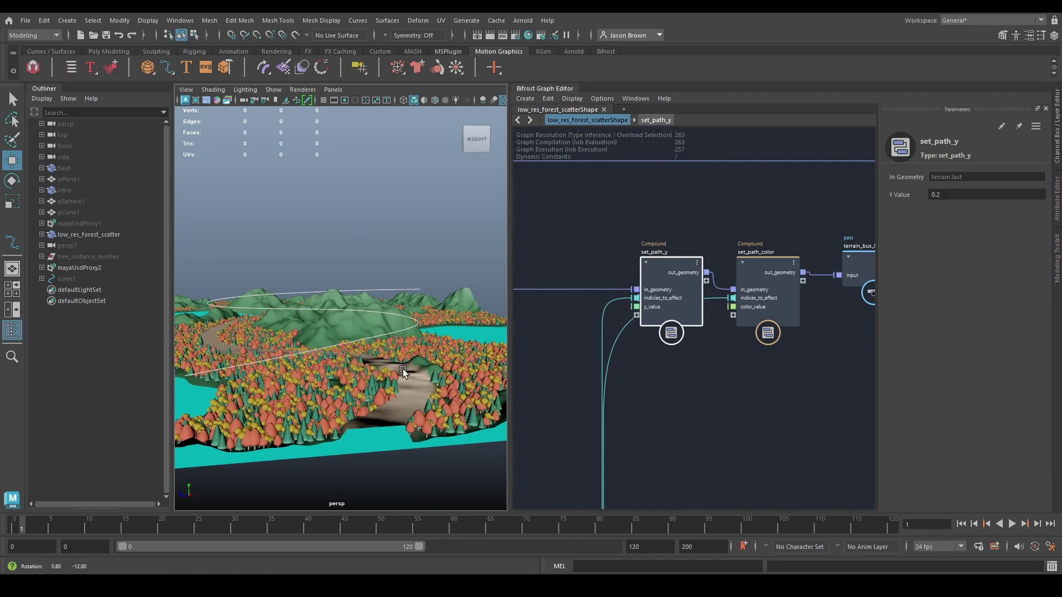
pyautogui.keyDown('alt'); pyautogui.moveTo(358, 435); pyautogui.dragTo(112, 407); pyautogui.keyUp('alt')
pyautogui.keyDown('alt'); pyautogui.moveTo(216, 406); pyautogui.dragTo(223, 363); pyautogui.keyUp('alt')
pyautogui.keyDown('alt'); pyautogui.moveTo(232, 370); pyautogui.dragTo(197, 342, button='right'); pyautogui.keyUp('alt')
pyautogui.keyDown('alt'); pyautogui.moveTo(197, 341); pyautogui.dragTo(195, 308); pyautogui.keyUp('alt')
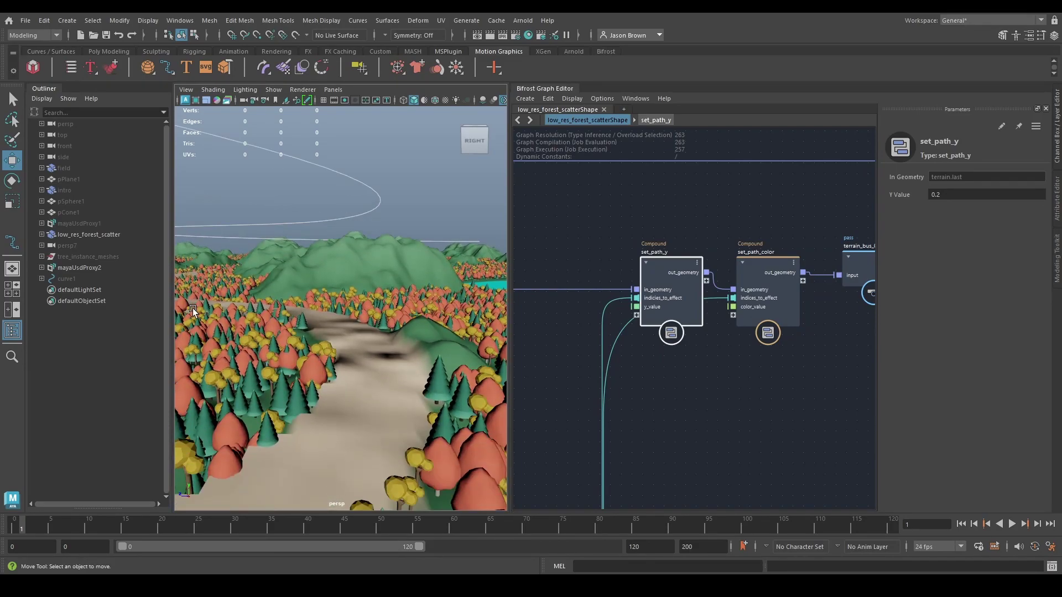
pyautogui.keyDown('alt'); pyautogui.moveTo(361, 382); pyautogui.dragTo(365, 327, button='middle'); pyautogui.keyUp('alt')
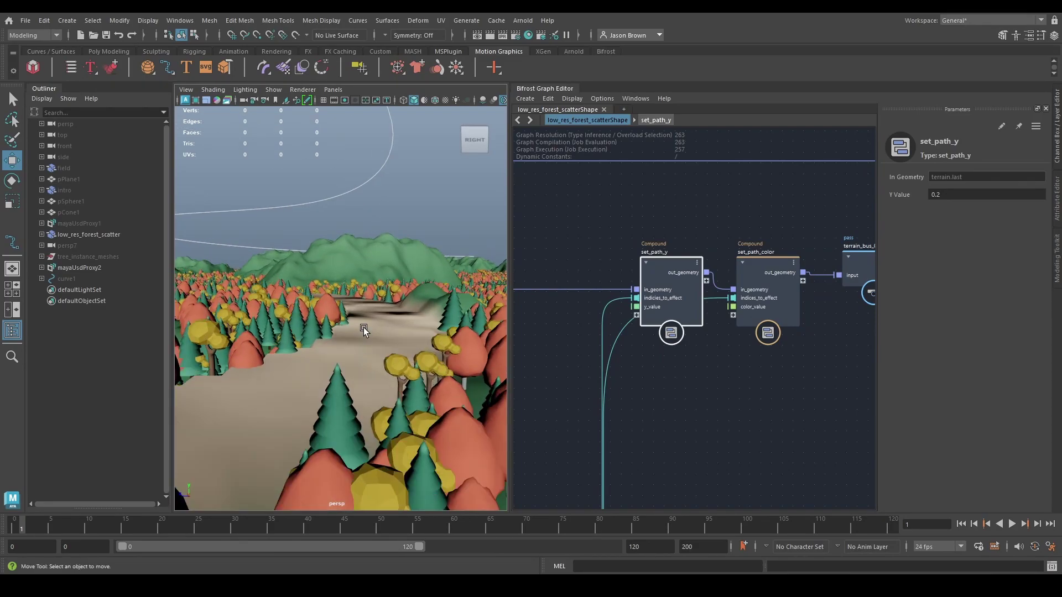
pyautogui.keyDown('alt'); pyautogui.moveTo(365, 327); pyautogui.dragTo(359, 365); pyautogui.keyUp('alt')
pyautogui.scroll(-2, 714, 377)
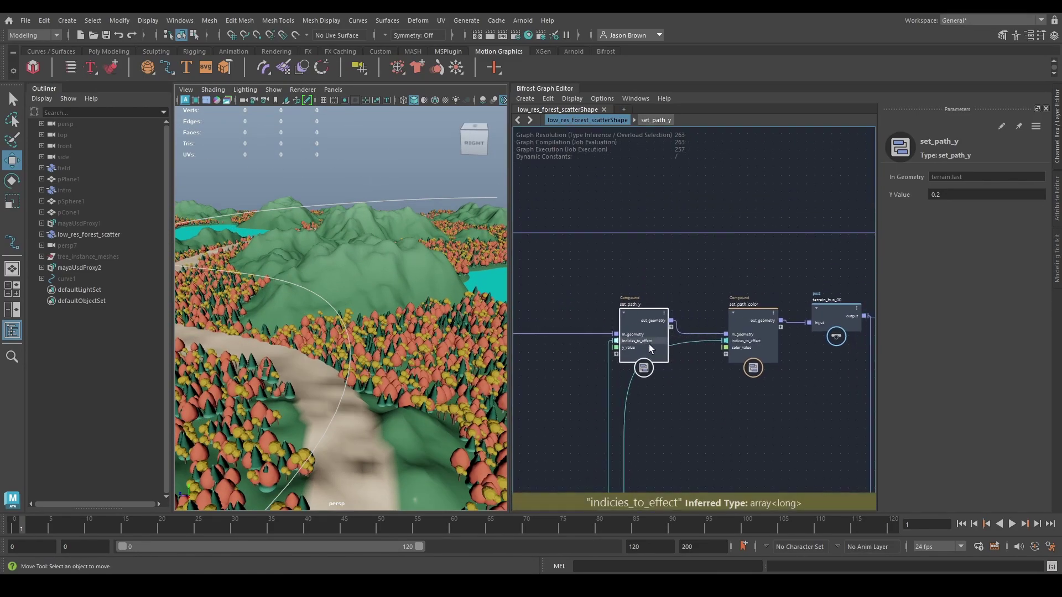
# Inside set_path_y, insert an update_mesh_normals node between set_point_position and output, and check the path shading in the viewport.
pyautogui.doubleClick(664, 324)
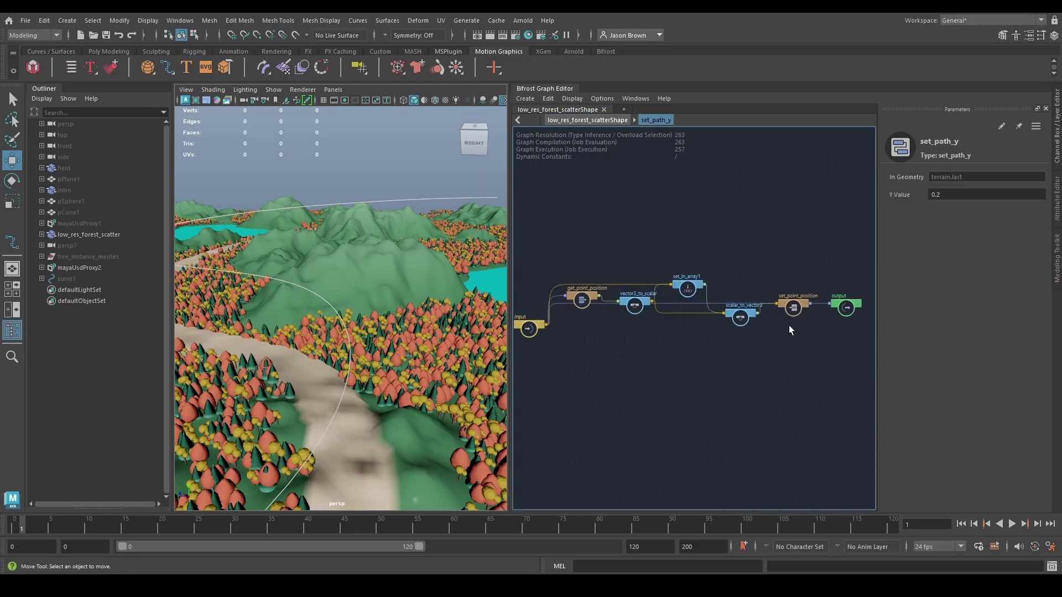
pyautogui.scroll(3, 791, 326)
pyautogui.scroll(2, 801, 345)
pyautogui.keyDown('alt'); pyautogui.moveTo(801, 346); pyautogui.dragTo(597, 392, button='middle'); pyautogui.keyUp('alt')
pyautogui.moveTo(697, 304); pyautogui.dragTo(846, 305)
pyautogui.click(717, 326)
pyautogui.press('Tab')
pyautogui.write('umn')
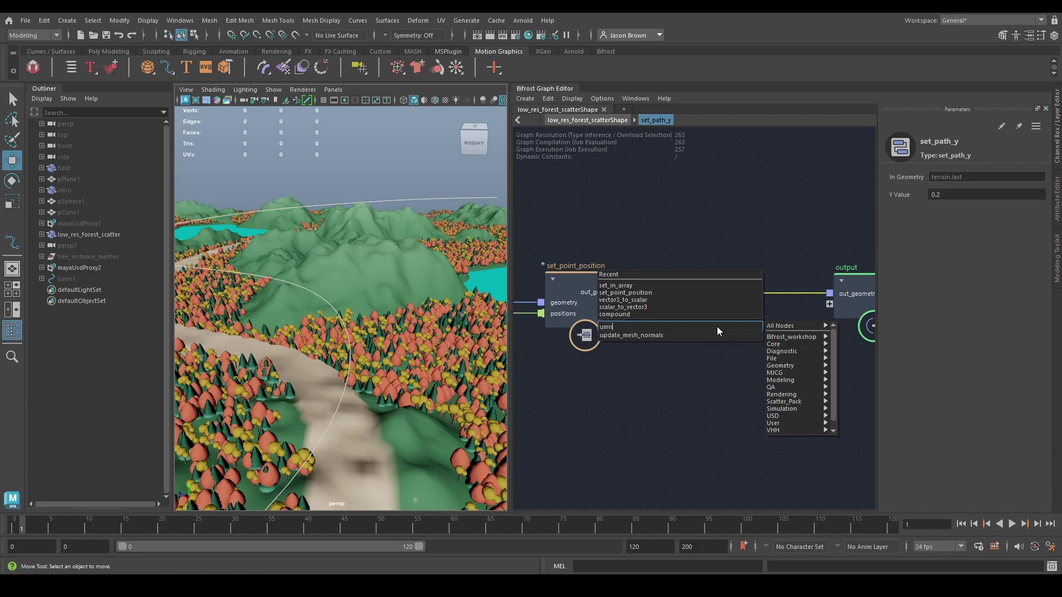
pyautogui.press('Down')
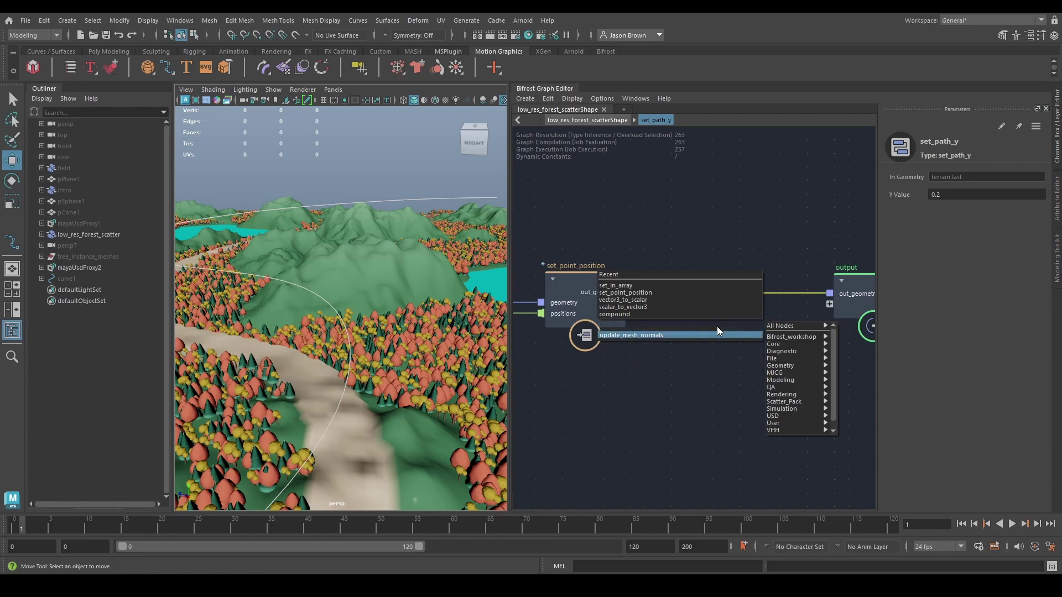
pyautogui.press('Return')
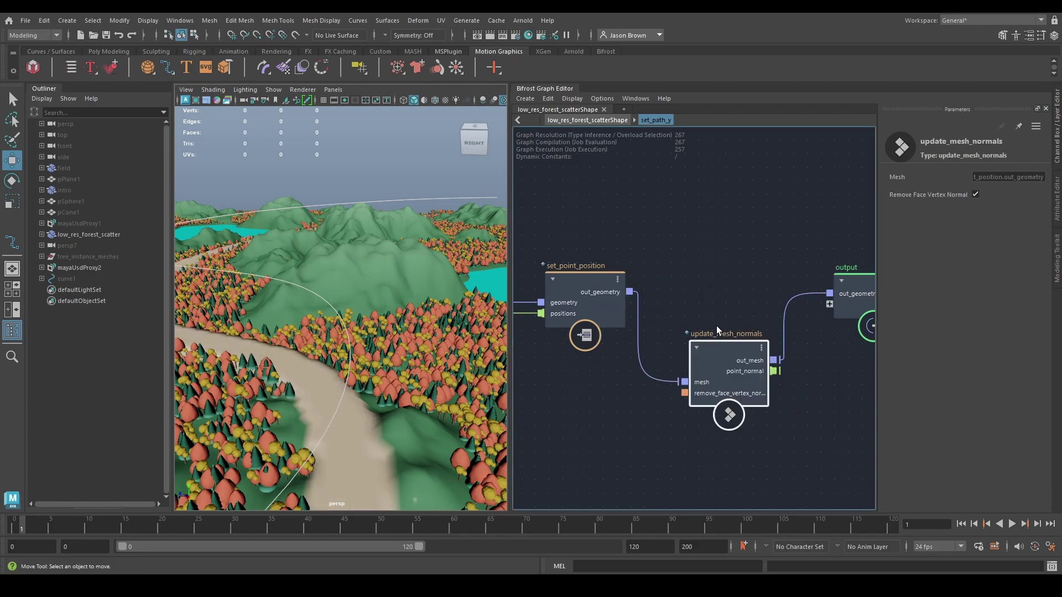
pyautogui.moveTo(722, 363); pyautogui.dragTo(715, 297)
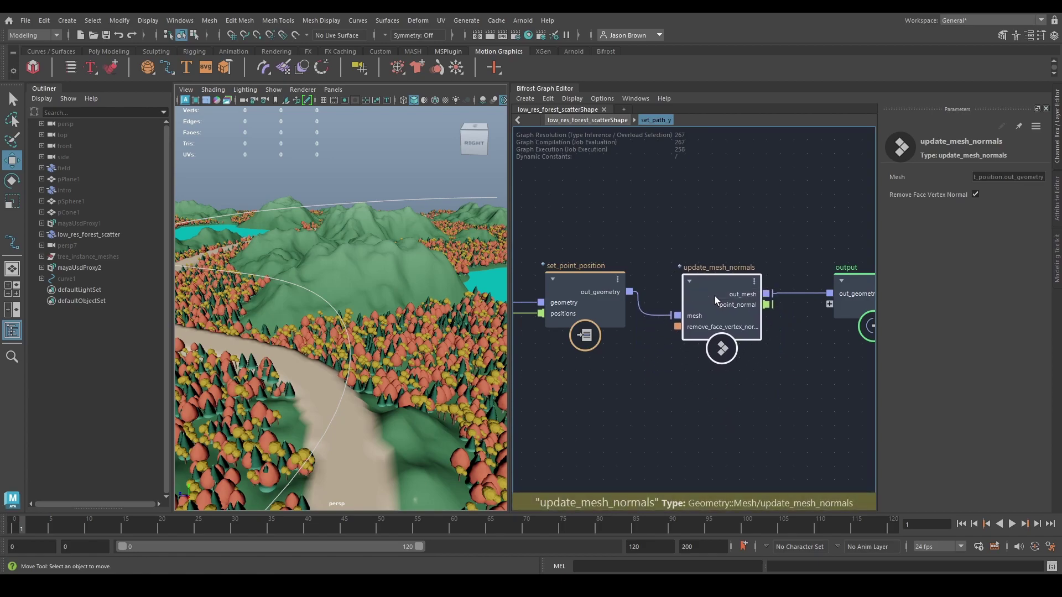
pyautogui.keyDown('alt'); pyautogui.moveTo(260, 349); pyautogui.dragTo(299, 349); pyautogui.keyUp('alt')
pyautogui.keyDown('alt'); pyautogui.moveTo(298, 348); pyautogui.dragTo(367, 350, button='right'); pyautogui.keyUp('alt')
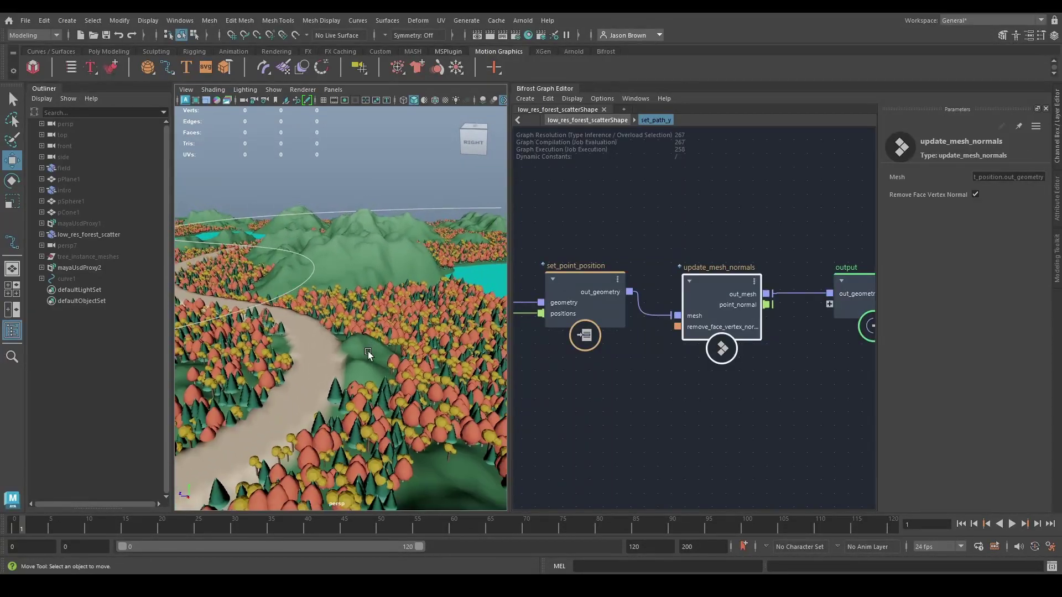
# Tidy the set_path_y graph by repositioning the input, get_point_position and vector3_to_scalar nodes.
pyautogui.click(598, 371)
pyautogui.moveTo(569, 371)
pyautogui.keyDown('alt'); pyautogui.mouseDown(button='middle')
pyautogui.moveTo(672, 373)
pyautogui.moveTo(844, 405)
pyautogui.moveTo(672, 384)
pyautogui.mouseUp(button='middle'); pyautogui.keyUp('alt')
pyautogui.scroll(-3, 667, 374)
pyautogui.scroll(-1, 673, 384)
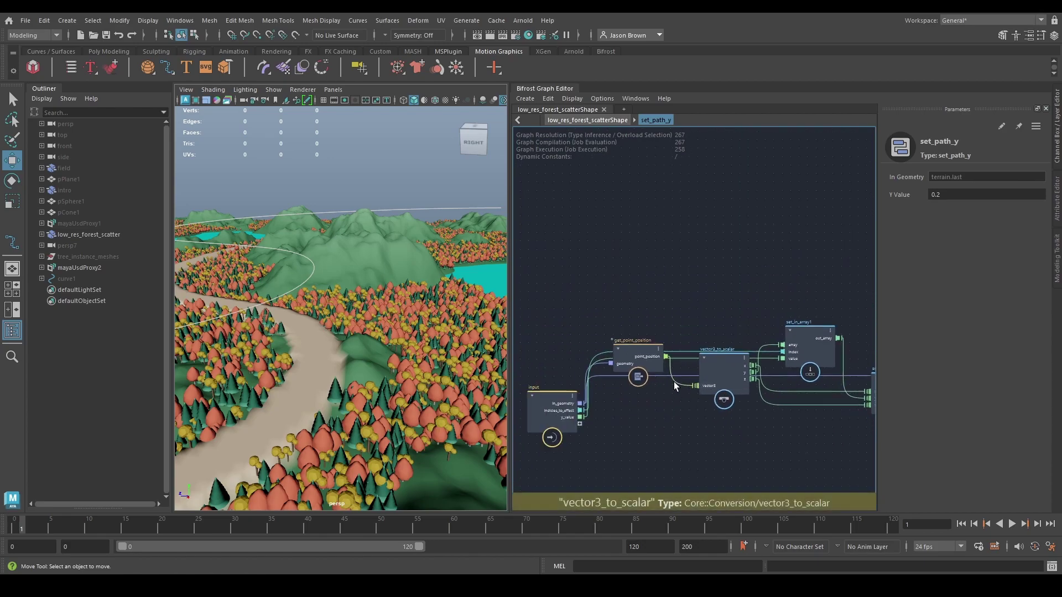
pyautogui.scroll(2, 673, 384)
pyautogui.moveTo(529, 407); pyautogui.dragTo(522, 351)
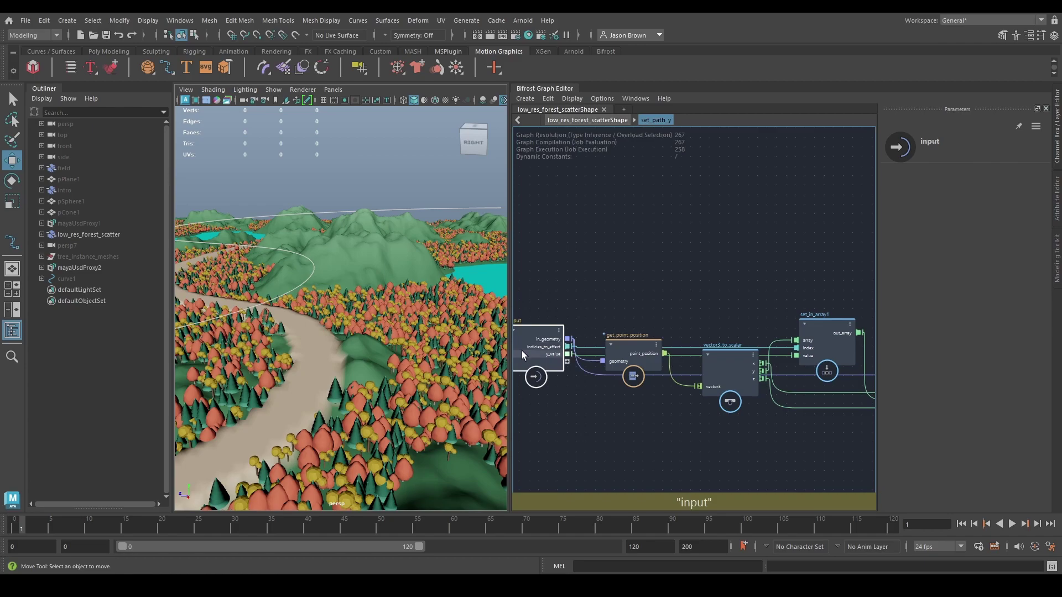
pyautogui.moveTo(636, 362); pyautogui.dragTo(636, 437)
pyautogui.moveTo(722, 373); pyautogui.dragTo(721, 413)
pyautogui.moveTo(721, 413); pyautogui.dragTo(590, 406, button='middle')
pyautogui.moveTo(757, 412)
pyautogui.mouseDown(button='middle')
pyautogui.moveTo(669, 417)
pyautogui.moveTo(653, 401)
pyautogui.mouseUp(button='middle')
# Shift set_point_position and the nodes after it away from scalar_to_vector3, and add an if node below the gap.
pyautogui.moveTo(588, 266); pyautogui.dragTo(866, 412)
pyautogui.moveTo(572, 348); pyautogui.dragTo(708, 350)
pyautogui.click(636, 383)
pyautogui.press('Tab')
pyautogui.write('if')
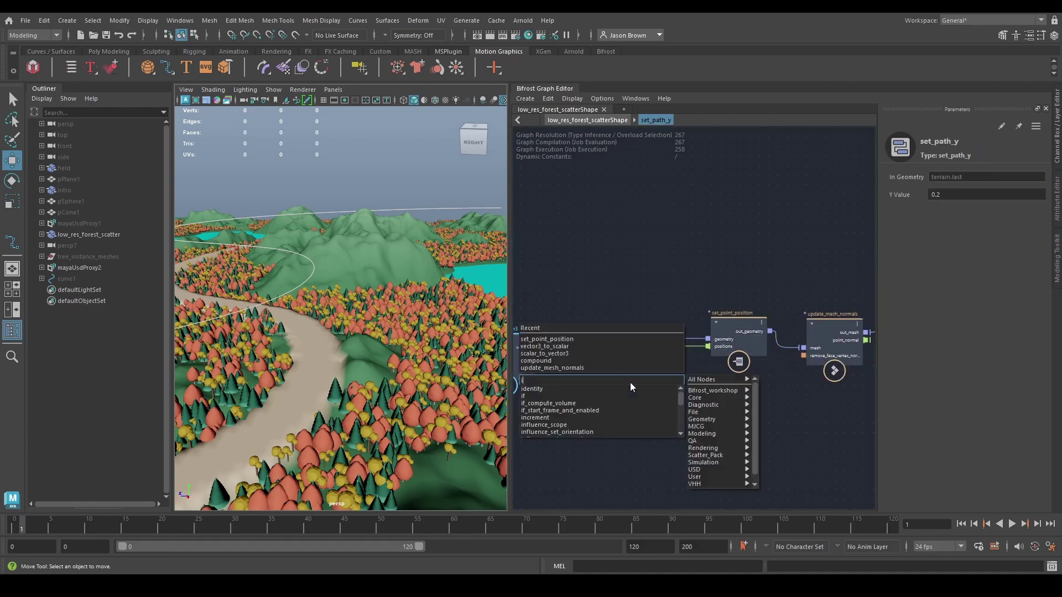
pyautogui.press('Return')
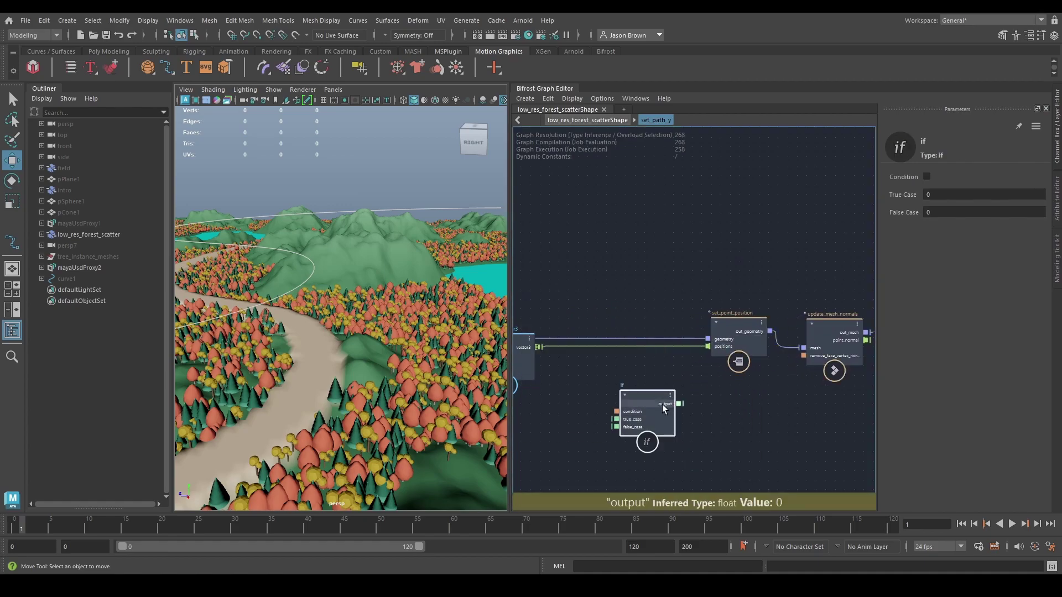
# Try feeding the if node with scalar_to_vector3's vector3 as true_case and the original point positions as false_case.
pyautogui.keyDown('alt'); pyautogui.moveTo(608, 392); pyautogui.dragTo(675, 374, button='middle'); pyautogui.keyUp('alt')
pyautogui.moveTo(608, 331); pyautogui.dragTo(684, 402)
pyautogui.keyDown('alt'); pyautogui.moveTo(523, 408); pyautogui.dragTo(754, 399, button='middle'); pyautogui.keyUp('alt')
pyautogui.moveTo(573, 365); pyautogui.dragTo(659, 380)
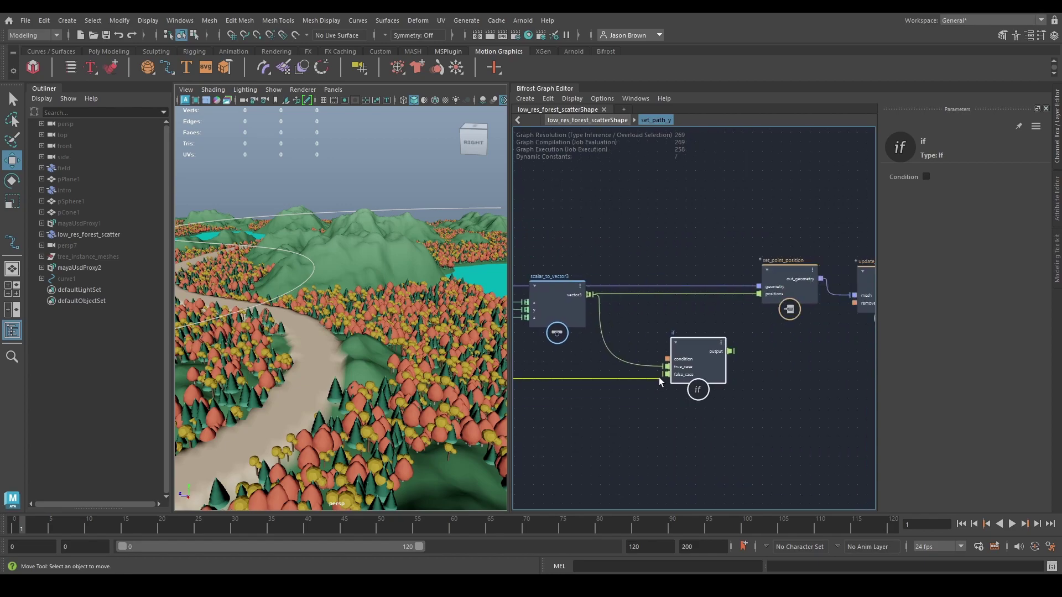
pyautogui.moveTo(747, 434); pyautogui.dragTo(704, 444, button='middle')
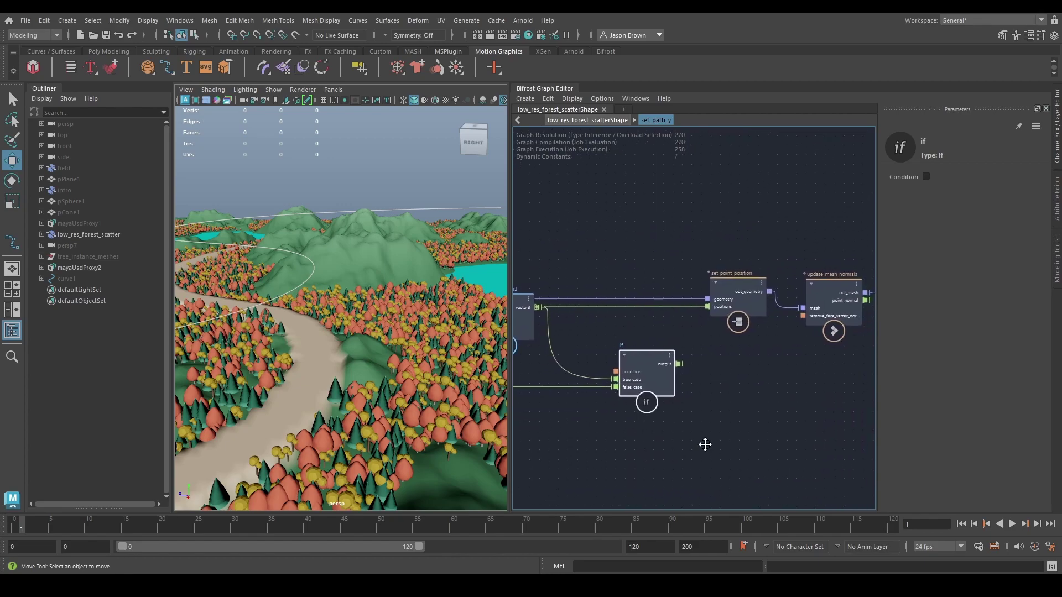
pyautogui.keyDown('ctrl'); pyautogui.keyDown('alt'); pyautogui.keyDown('shift'); pyautogui.moveTo(603, 351); pyautogui.dragTo(598, 409); pyautogui.keyUp('shift'); pyautogui.keyUp('alt'); pyautogui.keyUp('ctrl')
# Make room between update_mesh_normals and output, and place the if node there, above the existing connection.
pyautogui.moveTo(715, 419); pyautogui.dragTo(632, 449, button='middle')
pyautogui.moveTo(565, 403); pyautogui.dragTo(750, 400)
pyautogui.moveTo(744, 290); pyautogui.dragTo(663, 324)
pyautogui.moveTo(738, 325); pyautogui.dragTo(609, 327)
pyautogui.moveTo(749, 395); pyautogui.dragTo(748, 267)
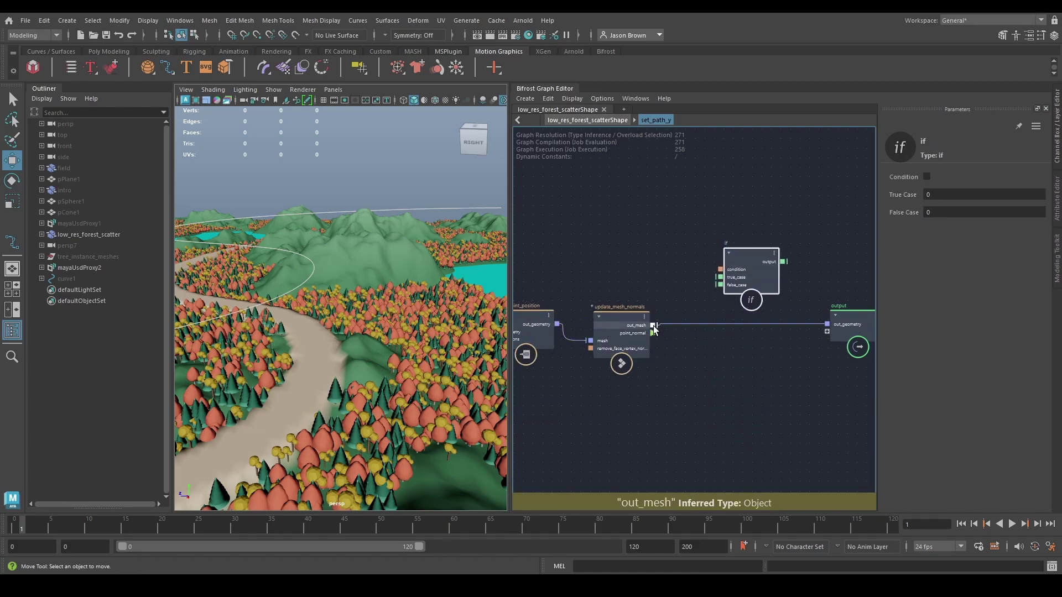
# Route out_geometry through the if node, using out_mesh as true_case and in_geometry as false_case, and turn its Condition on.
pyautogui.moveTo(703, 302); pyautogui.dragTo(721, 277)
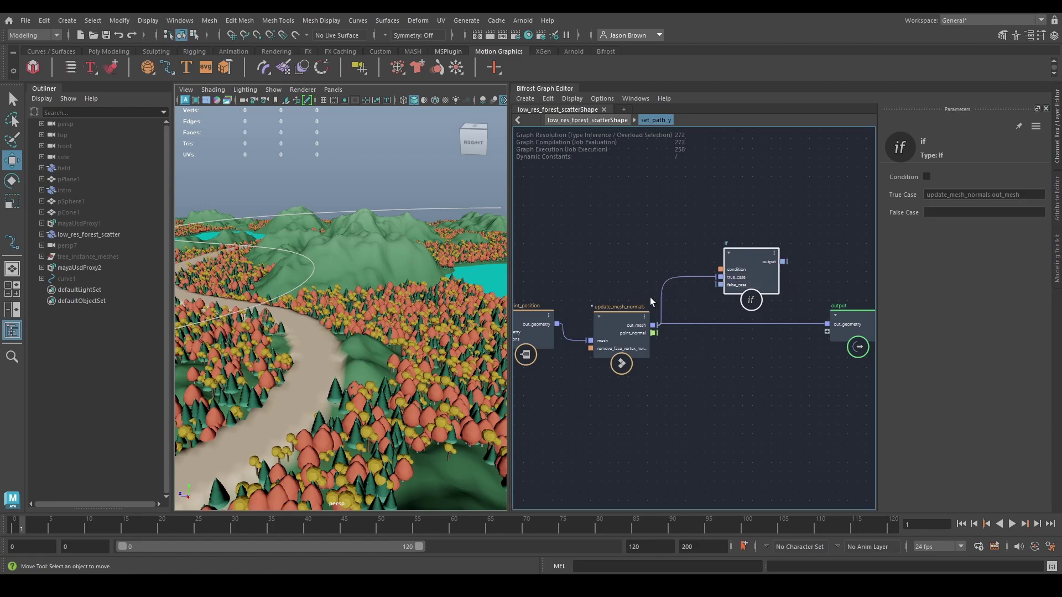
pyautogui.keyDown('alt'); pyautogui.moveTo(674, 305); pyautogui.dragTo(996, 312, button='middle'); pyautogui.keyUp('alt')
pyautogui.moveTo(593, 291)
pyautogui.keyDown('alt'); pyautogui.mouseDown(button='middle')
pyautogui.moveTo(740, 283)
pyautogui.moveTo(708, 292)
pyautogui.mouseUp(button='middle'); pyautogui.keyUp('alt')
pyautogui.moveTo(669, 309); pyautogui.dragTo(809, 413)
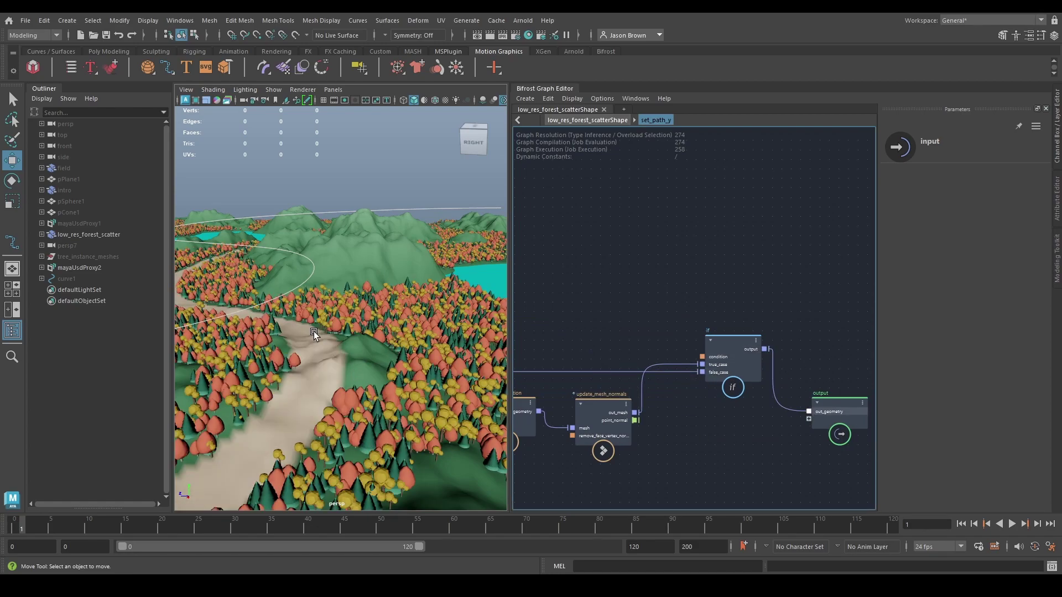
pyautogui.click(723, 346)
pyautogui.click(926, 177)
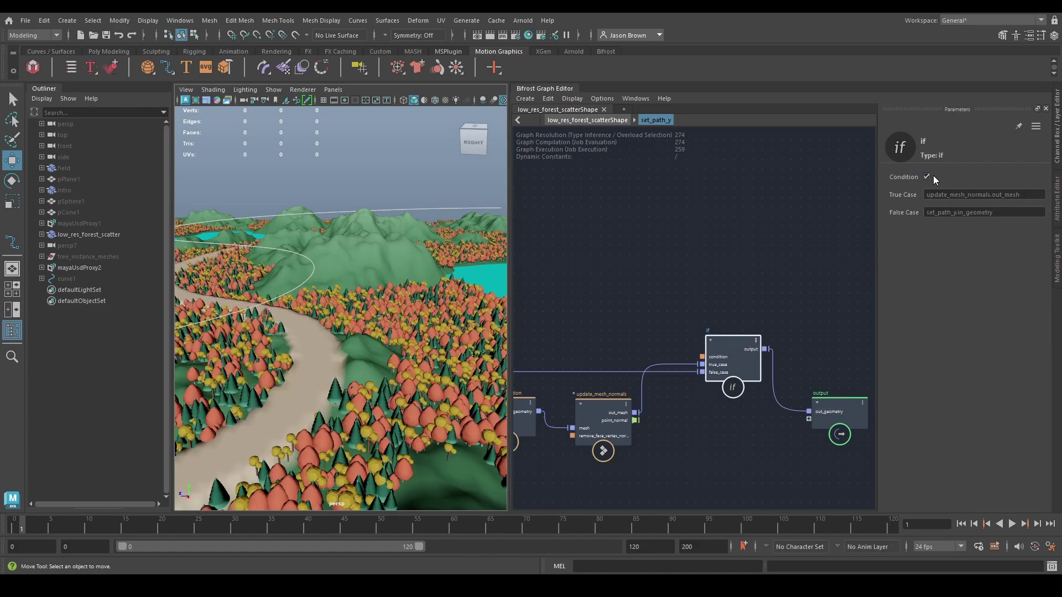
# Expose the if node's condition as a new set_path_y input port and rename it enable.
pyautogui.click(703, 357)
pyautogui.keyDown('alt'); pyautogui.moveTo(630, 330); pyautogui.dragTo(1010, 313, button='middle'); pyautogui.keyUp('alt')
pyautogui.keyDown('alt'); pyautogui.moveTo(534, 301); pyautogui.dragTo(660, 257, button='middle'); pyautogui.keyUp('alt')
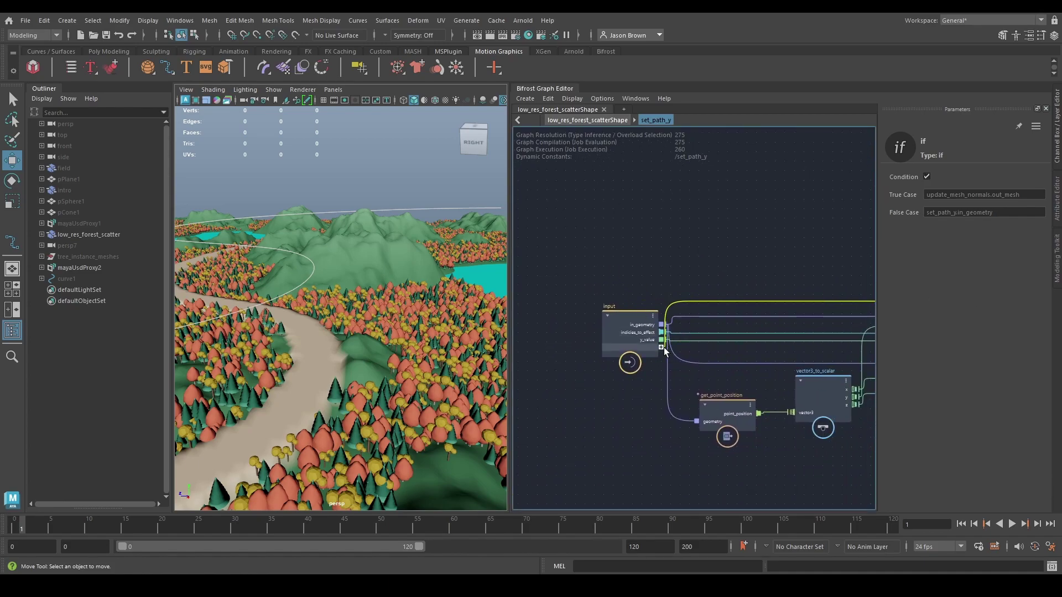
pyautogui.moveTo(665, 348); pyautogui.dragTo(661, 347)
pyautogui.rightClick(642, 348)
pyautogui.click(669, 354)
pyautogui.write('enable')
pyautogui.press('Return')
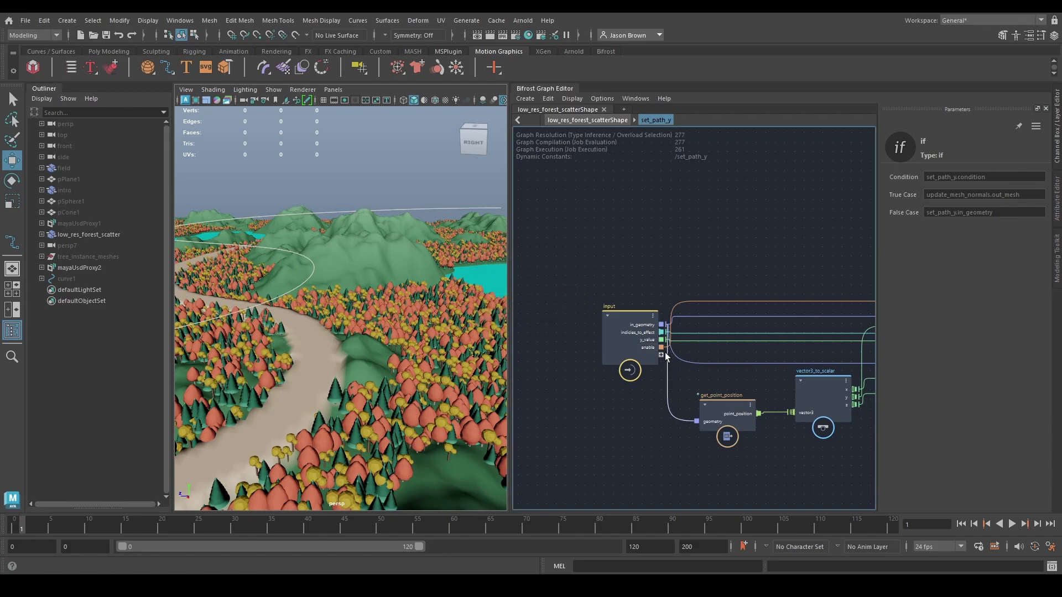
# Return to the top-level graph and move set_path_y's enable port above y_value.
pyautogui.hotkey('shift', 'Return')
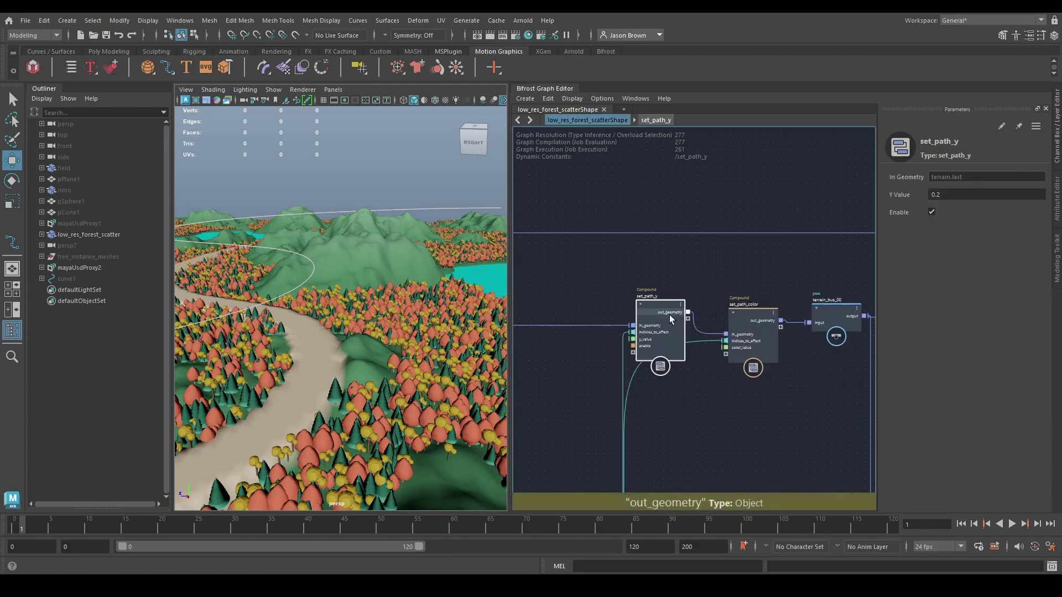
pyautogui.rightClick(658, 326)
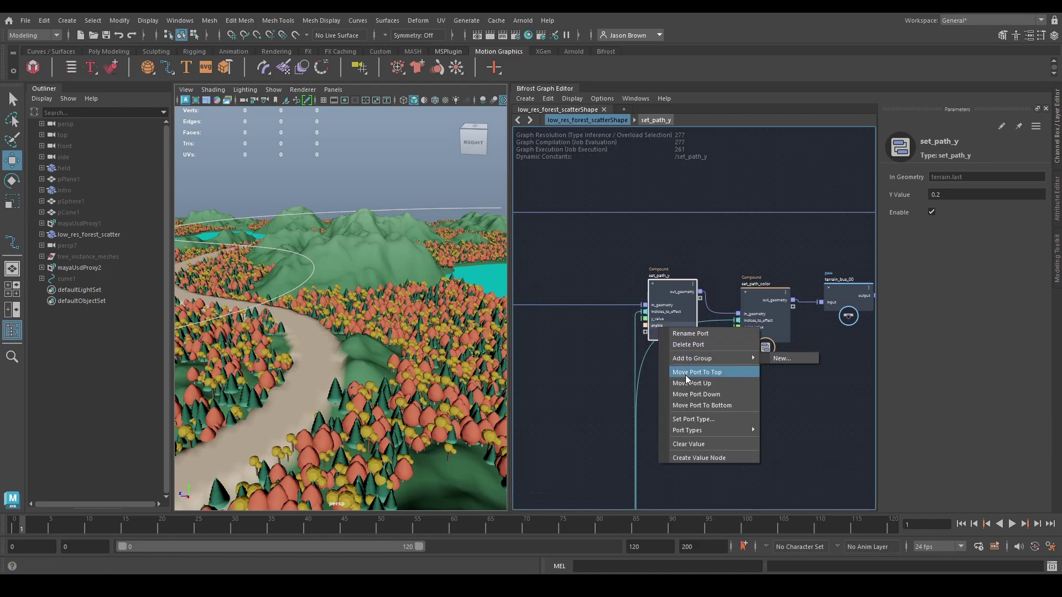
pyautogui.click(688, 383)
pyautogui.rightClick(659, 320)
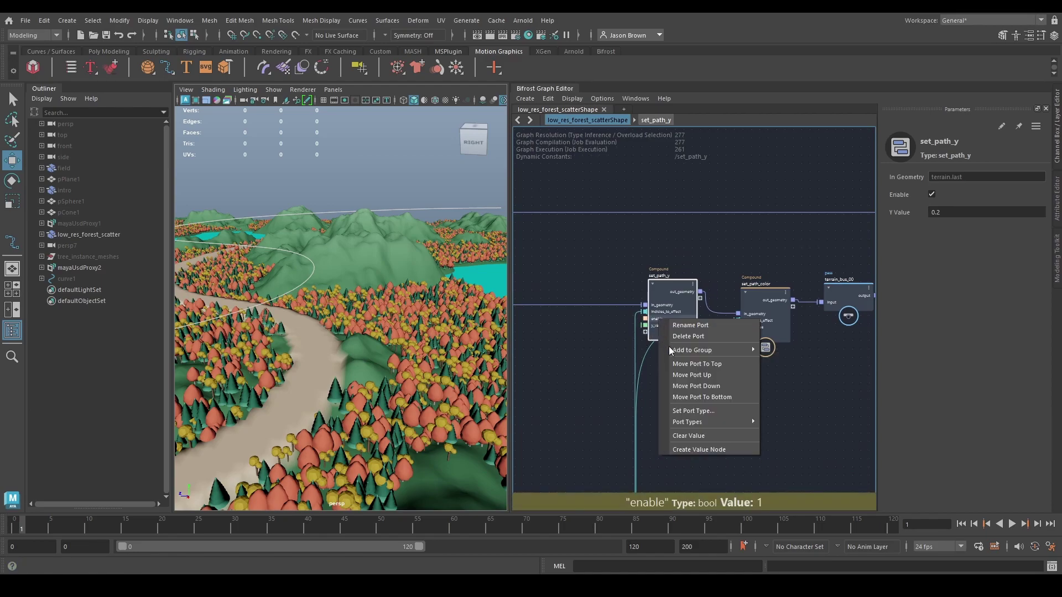
pyautogui.click(689, 376)
pyautogui.hotkey('ctrl', 'z')
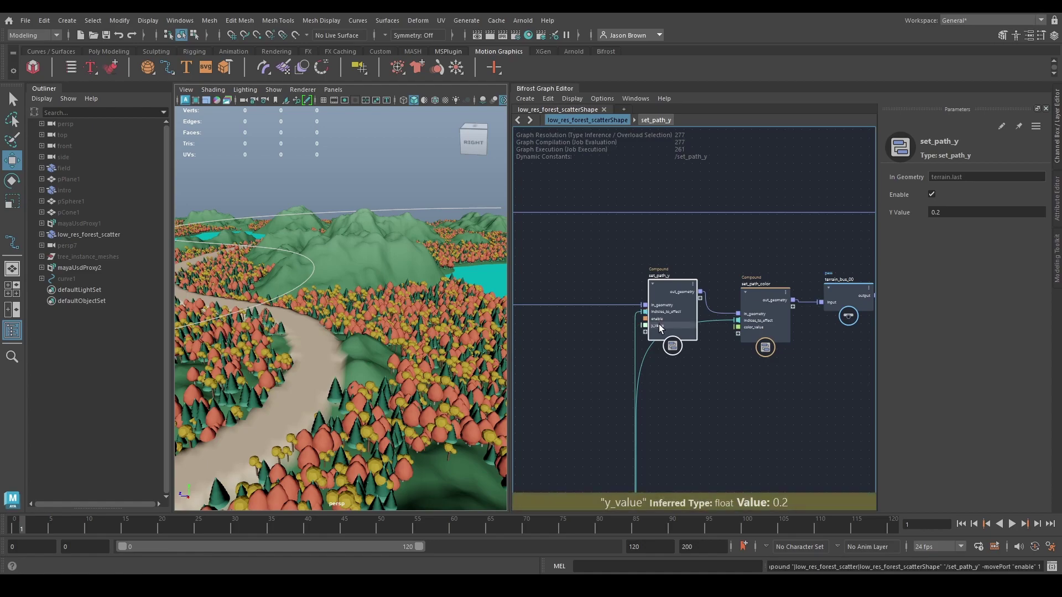
# Turn off Enable on the set_path_y compound and check the path in the viewport.
pyautogui.click(715, 380)
pyautogui.moveTo(715, 380); pyautogui.dragTo(704, 277, button='middle')
pyautogui.moveTo(670, 242); pyautogui.dragTo(666, 301, button='middle')
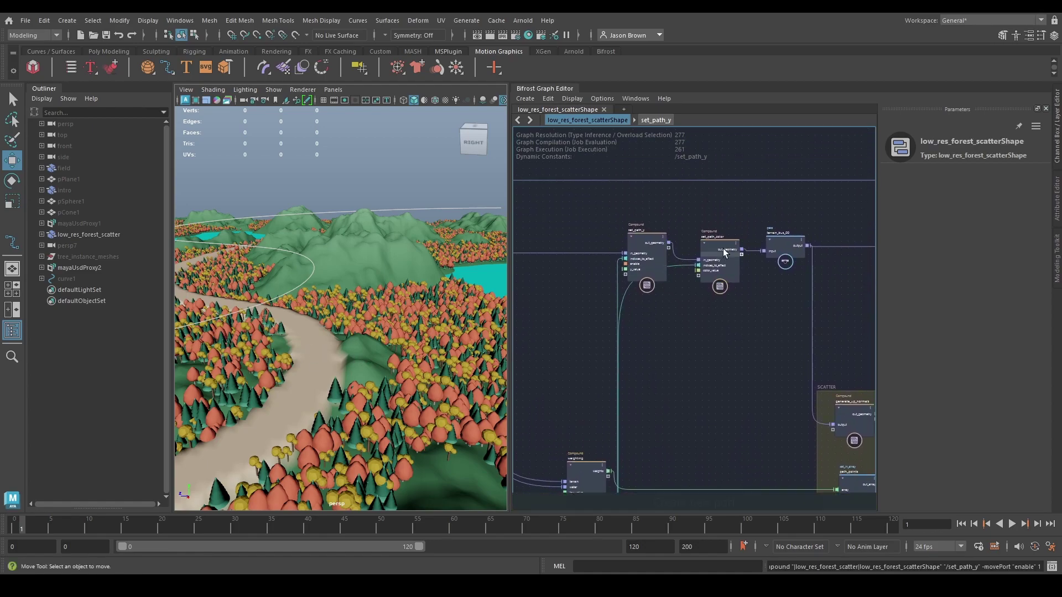
pyautogui.click(646, 238)
pyautogui.click(932, 194)
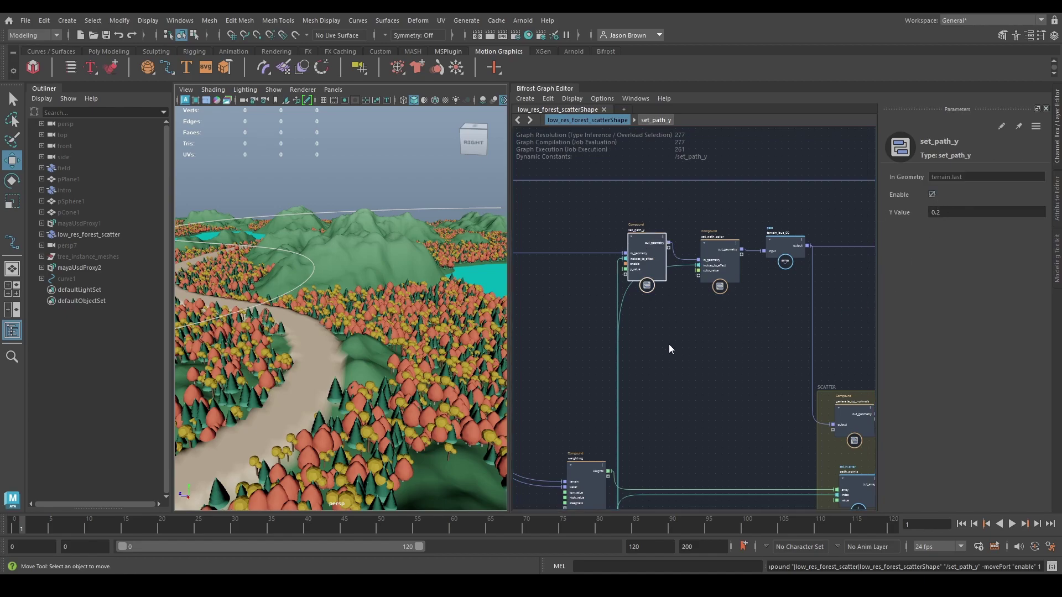
pyautogui.moveTo(332, 368)
pyautogui.keyDown('alt'); pyautogui.mouseDown()
pyautogui.moveTo(334, 313)
pyautogui.moveTo(322, 430)
pyautogui.moveTo(351, 370)
pyautogui.mouseUp(); pyautogui.keyUp('alt')
# Review the weighting connections into the scatter section, and examine the whole path over the terrain from above.
pyautogui.keyDown('alt'); pyautogui.moveTo(718, 384); pyautogui.dragTo(733, 197, button='middle'); pyautogui.keyUp('alt')
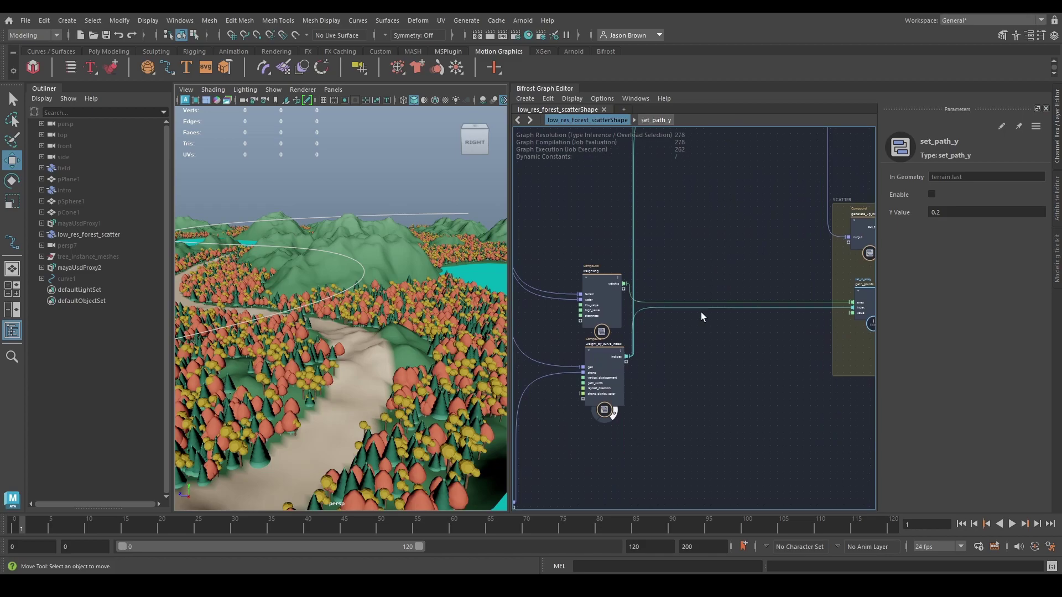
pyautogui.keyDown('alt'); pyautogui.moveTo(704, 305); pyautogui.dragTo(606, 306, button='middle'); pyautogui.keyUp('alt')
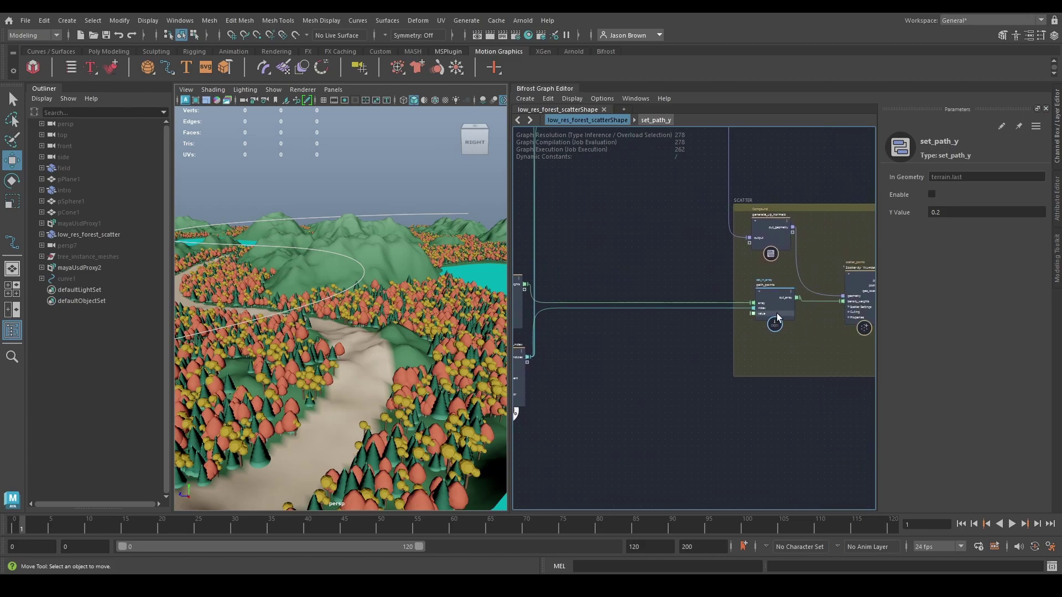
pyautogui.keyDown('alt'); pyautogui.moveTo(583, 242); pyautogui.dragTo(622, 391, button='middle'); pyautogui.keyUp('alt')
pyautogui.keyDown('alt'); pyautogui.moveTo(648, 268); pyautogui.dragTo(670, 318, button='middle'); pyautogui.keyUp('alt')
pyautogui.scroll(2, 788, 321)
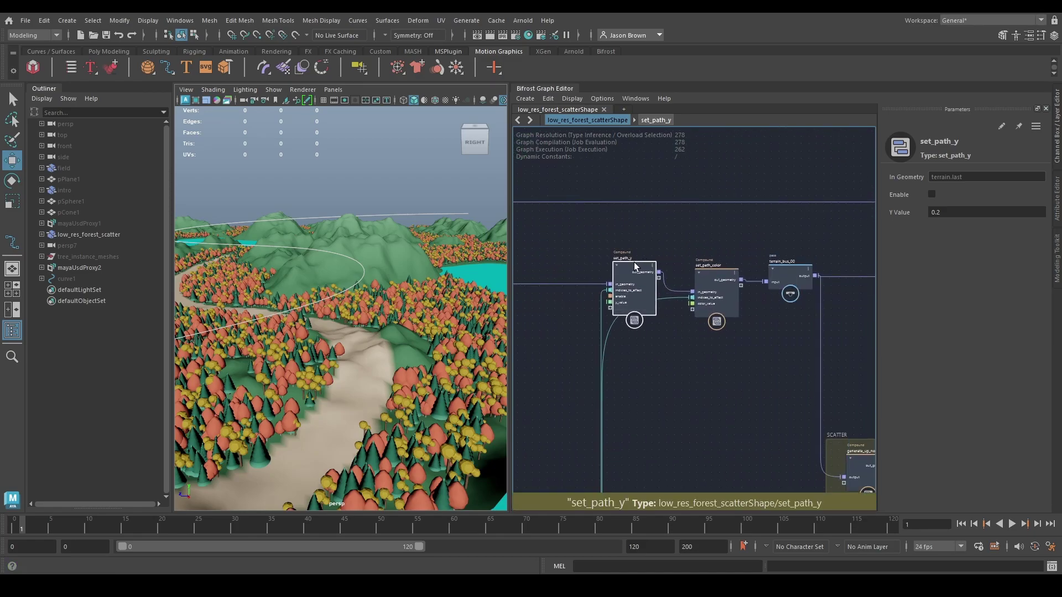
pyautogui.scroll(-8, 417, 338)
pyautogui.keyDown('alt'); pyautogui.moveTo(376, 317); pyautogui.dragTo(467, 317); pyautogui.keyUp('alt')
pyautogui.keyDown('alt'); pyautogui.moveTo(467, 317); pyautogui.dragTo(392, 373, button='middle'); pyautogui.keyUp('alt')
pyautogui.scroll(3, 391, 373)
pyautogui.keyDown('alt'); pyautogui.moveTo(391, 372); pyautogui.dragTo(548, 396, button='right'); pyautogui.keyUp('alt')
pyautogui.keyDown('alt'); pyautogui.moveTo(399, 363); pyautogui.dragTo(360, 357); pyautogui.keyUp('alt')
pyautogui.keyDown('alt'); pyautogui.moveTo(360, 357); pyautogui.dragTo(292, 181, button='middle'); pyautogui.keyUp('alt')
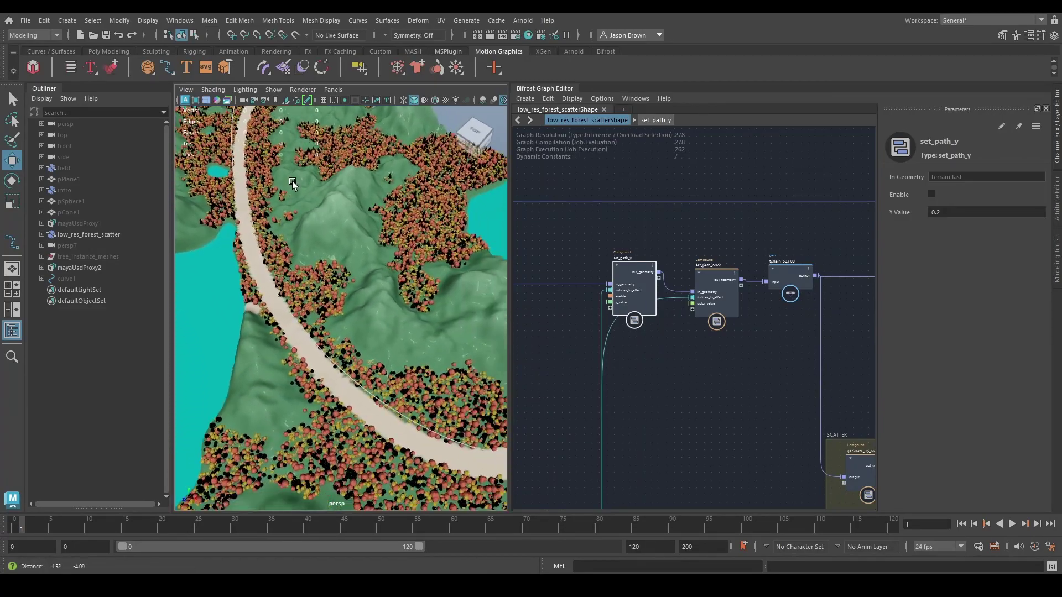
pyautogui.keyDown('alt'); pyautogui.moveTo(324, 251); pyautogui.dragTo(249, 288, button='right'); pyautogui.keyUp('alt')
pyautogui.keyDown('alt'); pyautogui.moveTo(402, 317); pyautogui.dragTo(322, 281); pyautogui.keyUp('alt')
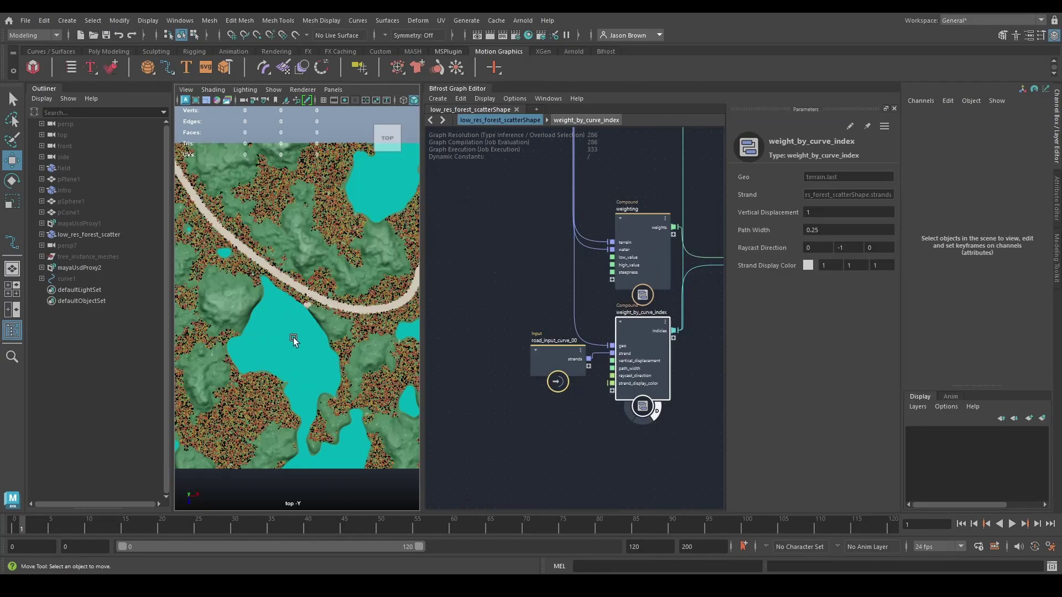
# Inspect the stray patch of path colour at the lake's edge in the top view.
pyautogui.scroll(8, 313, 314)
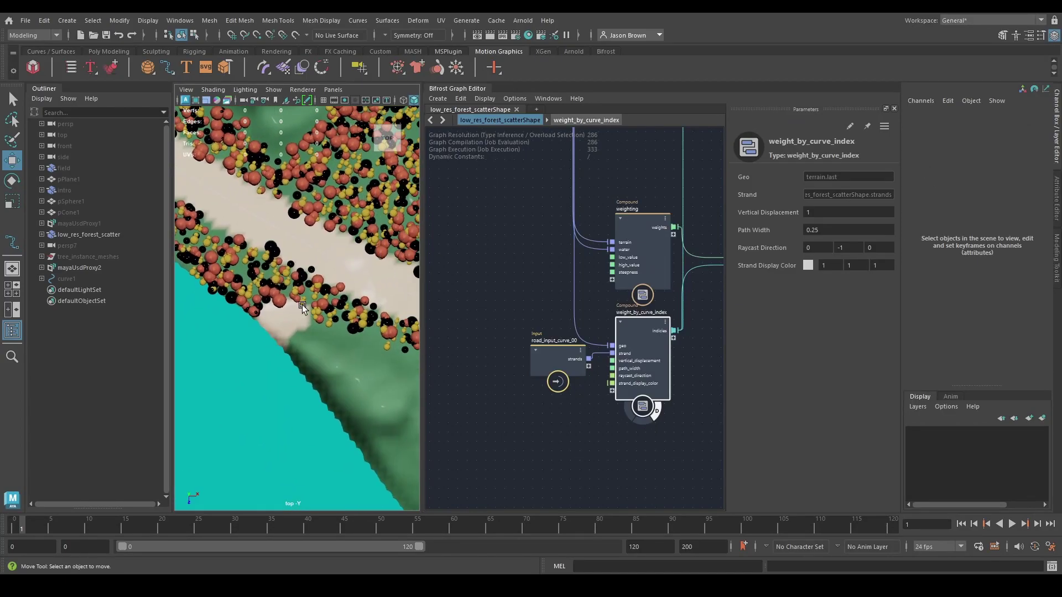
pyautogui.scroll(-6, 291, 330)
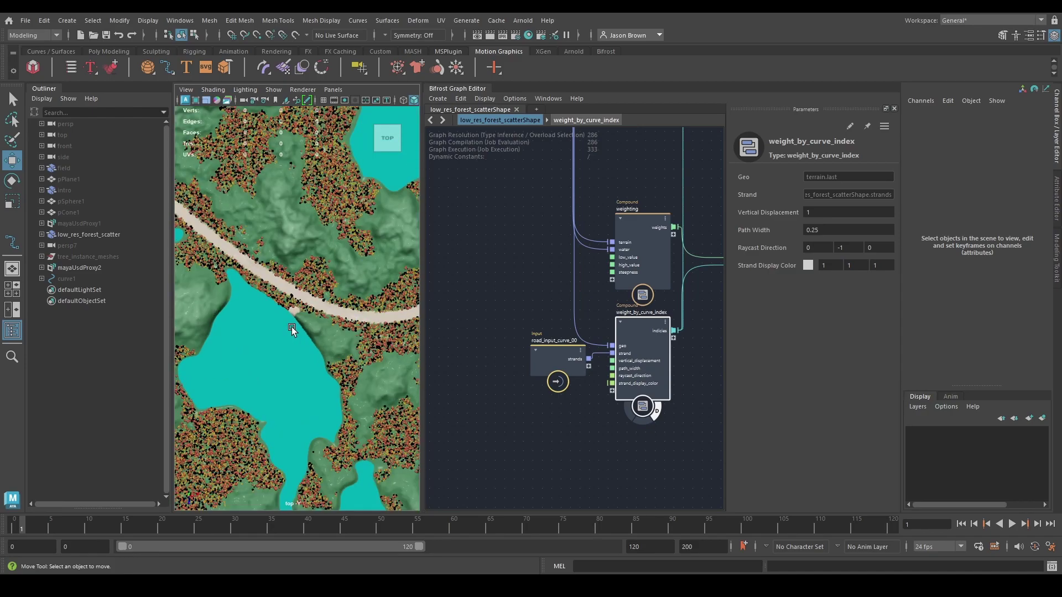
pyautogui.scroll(5, 293, 325)
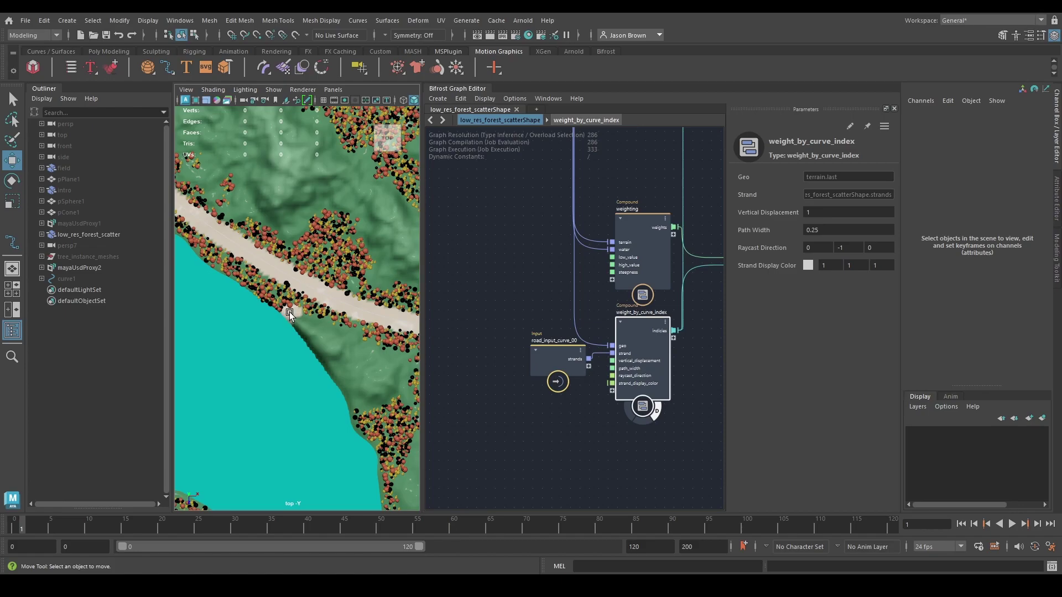
pyautogui.keyDown('alt'); pyautogui.moveTo(340, 330); pyautogui.dragTo(337, 335, button='middle'); pyautogui.keyUp('alt')
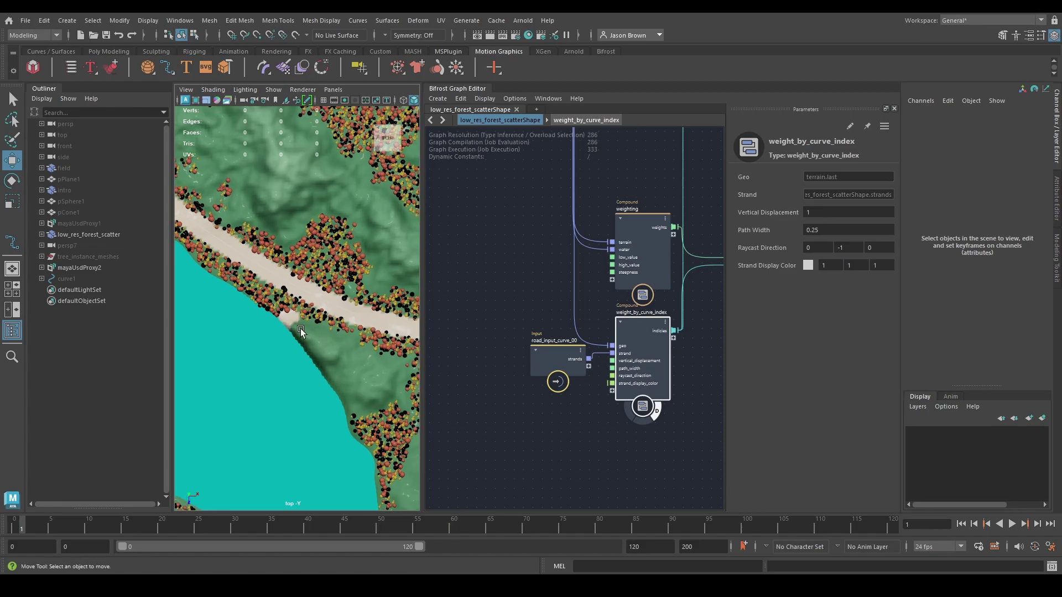
# Inside weight_by_curve_index, shift get_points_in_radius and the nodes after it away from sample_property.
pyautogui.doubleClick(624, 329)
pyautogui.scroll(8, 641, 332)
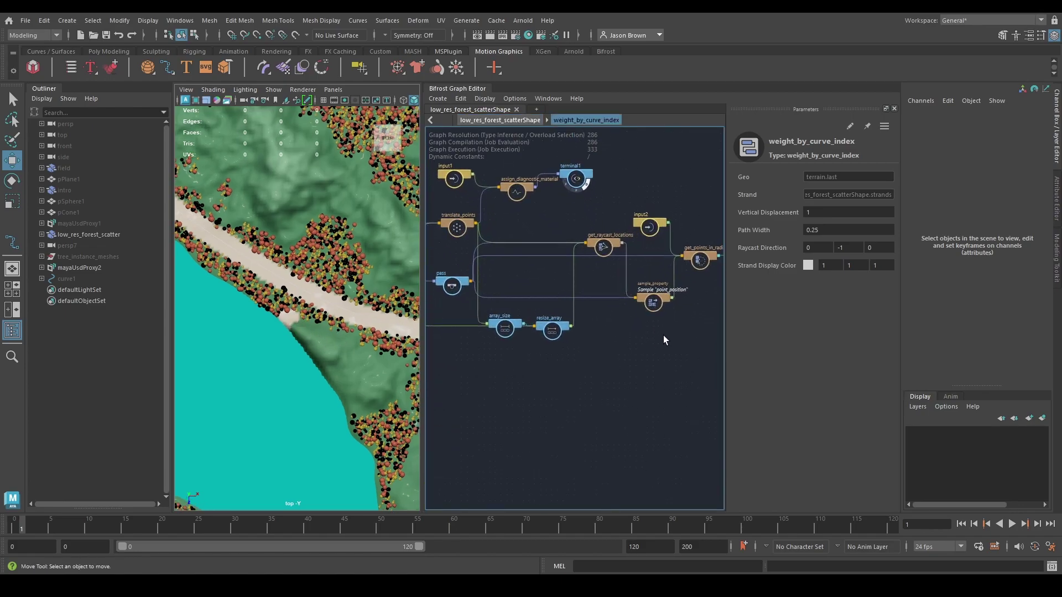
pyautogui.keyDown('alt'); pyautogui.moveTo(648, 382); pyautogui.dragTo(648, 390, button='middle'); pyautogui.keyUp('alt')
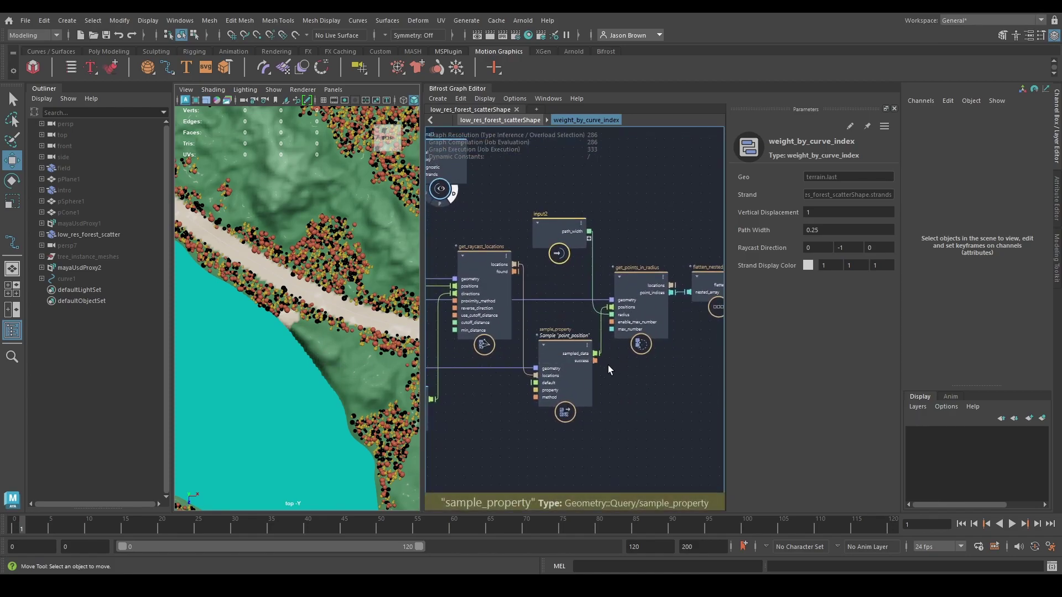
pyautogui.scroll(-2, 620, 368)
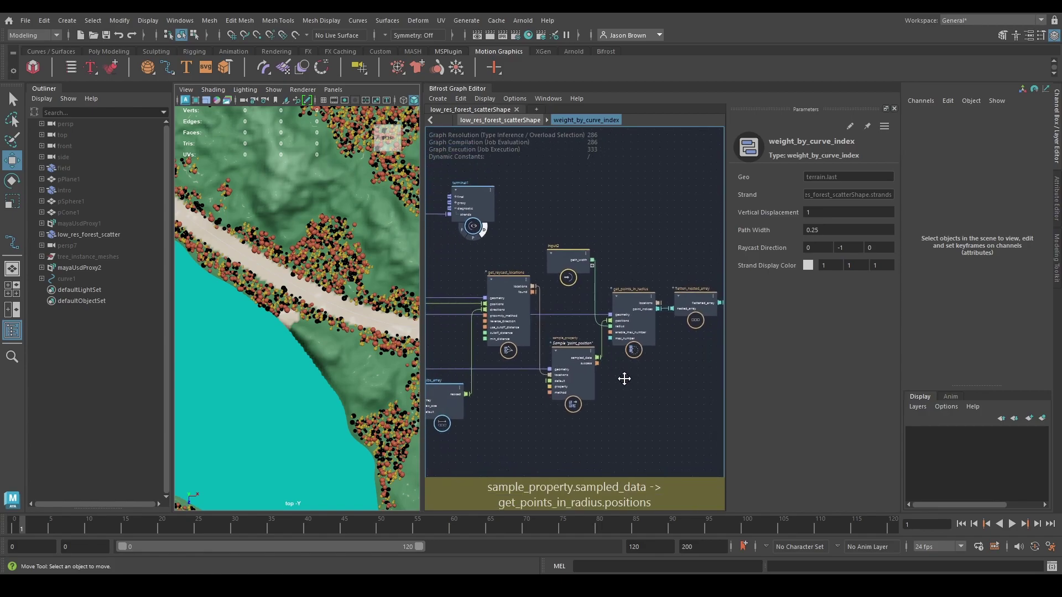
pyautogui.click(549, 371)
pyautogui.moveTo(547, 366); pyautogui.dragTo(546, 367)
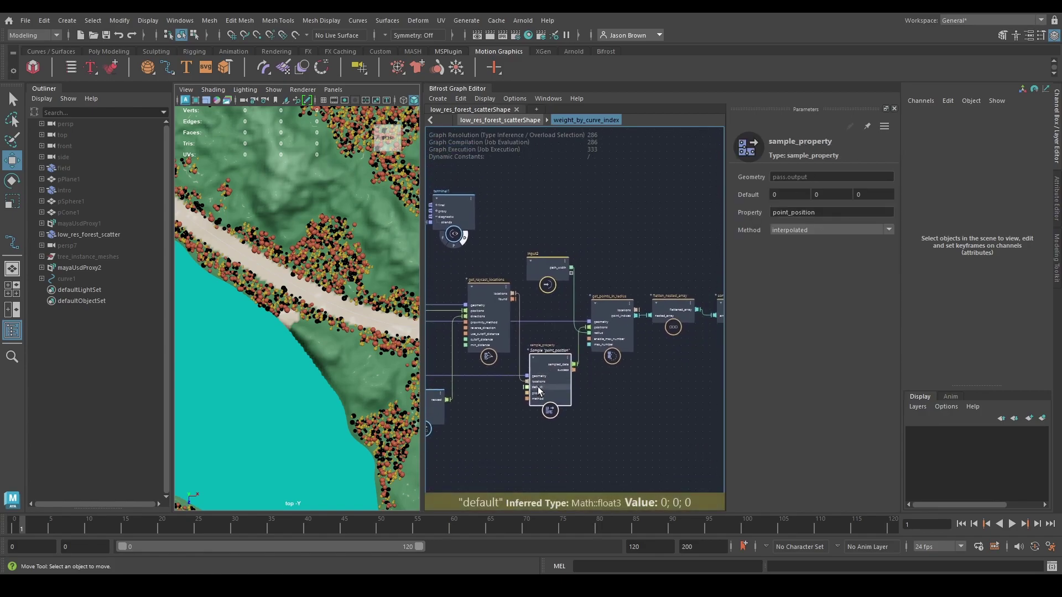
pyautogui.keyDown('alt'); pyautogui.moveTo(638, 337); pyautogui.dragTo(571, 288, button='middle'); pyautogui.keyUp('alt')
pyautogui.click(608, 260)
pyautogui.moveTo(550, 275); pyautogui.dragTo(618, 272)
pyautogui.scroll(2, 540, 310)
pyautogui.moveTo(499, 324); pyautogui.dragTo(551, 314, button='middle')
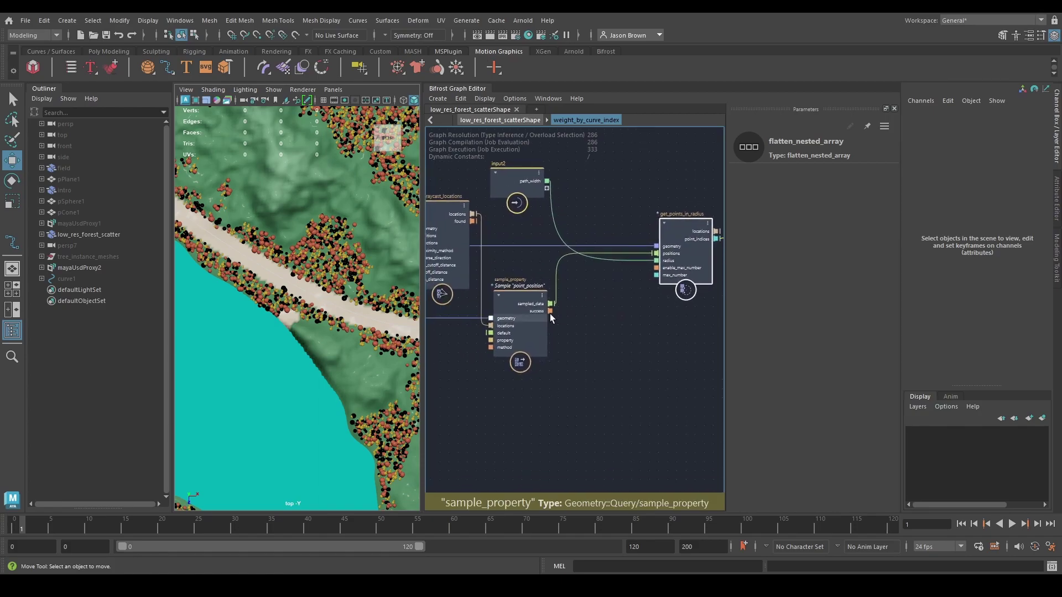
# Add a find_all_true_in_array node fed by sample_property's success output, and place it beside that node.
pyautogui.moveTo(551, 311); pyautogui.dragTo(600, 310)
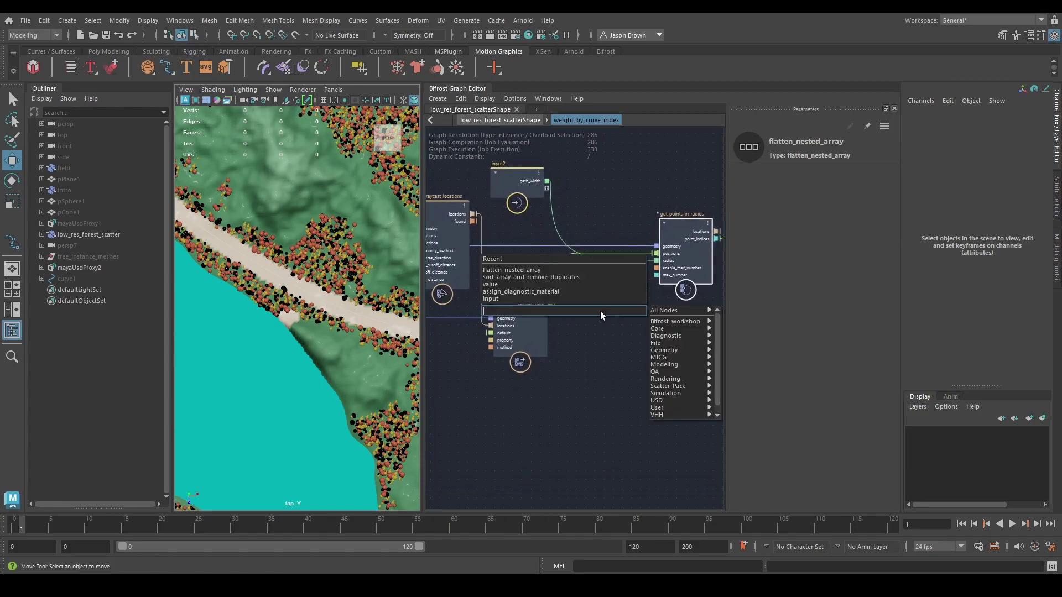
pyautogui.write('find')
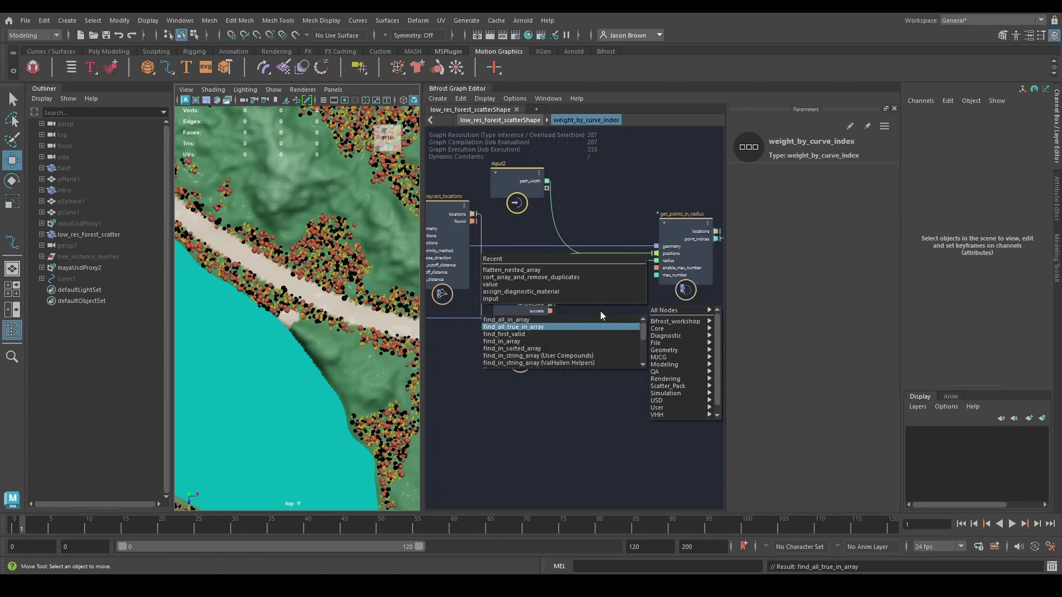
pyautogui.press('Return')
pyautogui.moveTo(561, 358); pyautogui.dragTo(550, 346)
# Make more room before get_points_in_radius and add a get_from_array node taking sampled_data as array and find_all_true_in_array's indices as index.
pyautogui.keyDown('alt'); pyautogui.moveTo(623, 322); pyautogui.dragTo(541, 327, button='middle'); pyautogui.keyUp('alt')
pyautogui.moveTo(547, 209); pyautogui.dragTo(948, 374)
pyautogui.moveTo(555, 289); pyautogui.dragTo(643, 283)
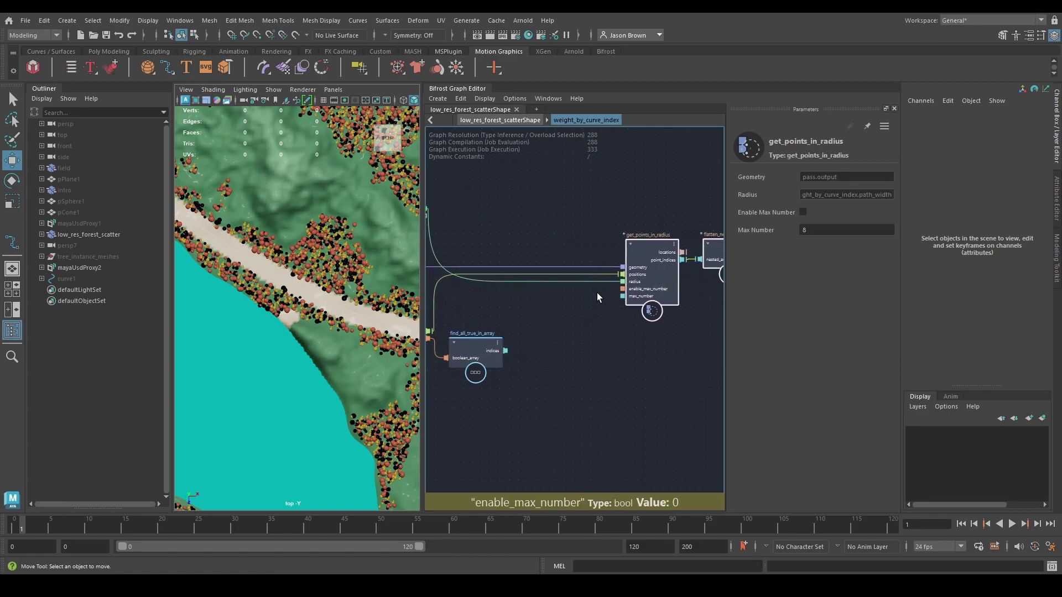
pyautogui.press('Tab')
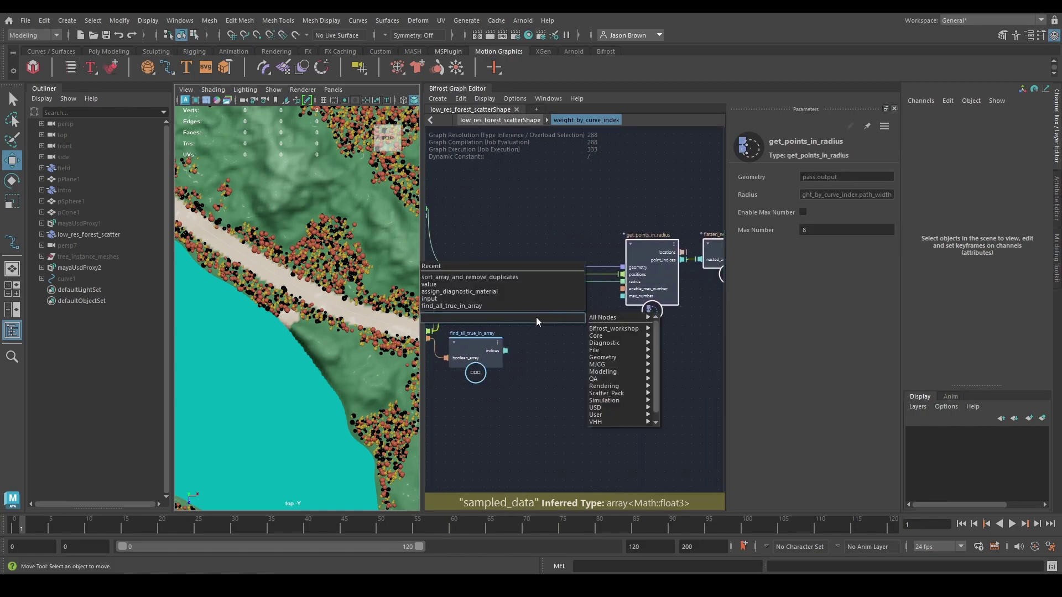
pyautogui.write('getfrom')
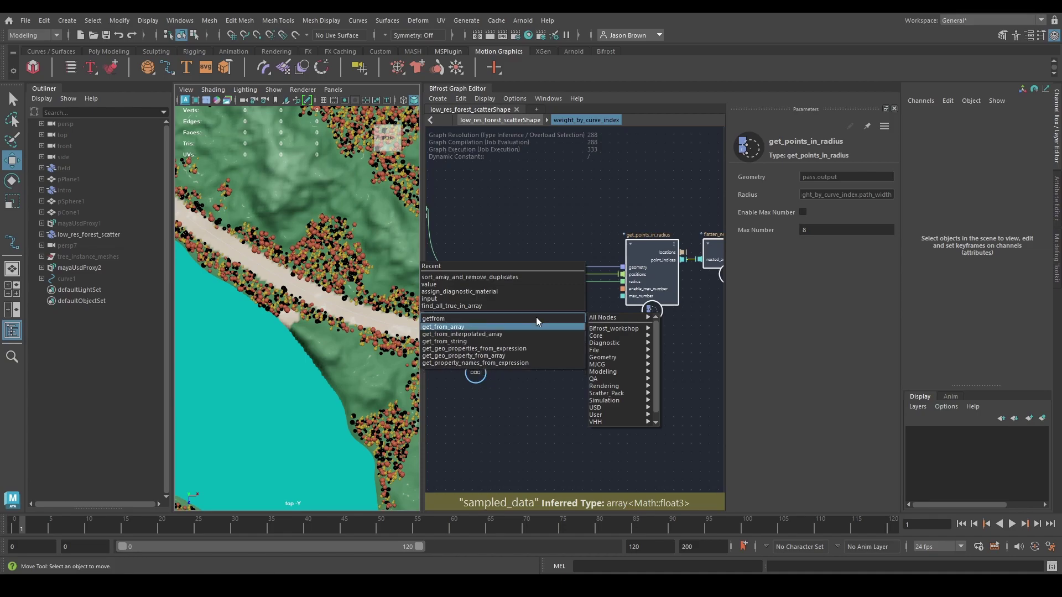
pyautogui.click(545, 326)
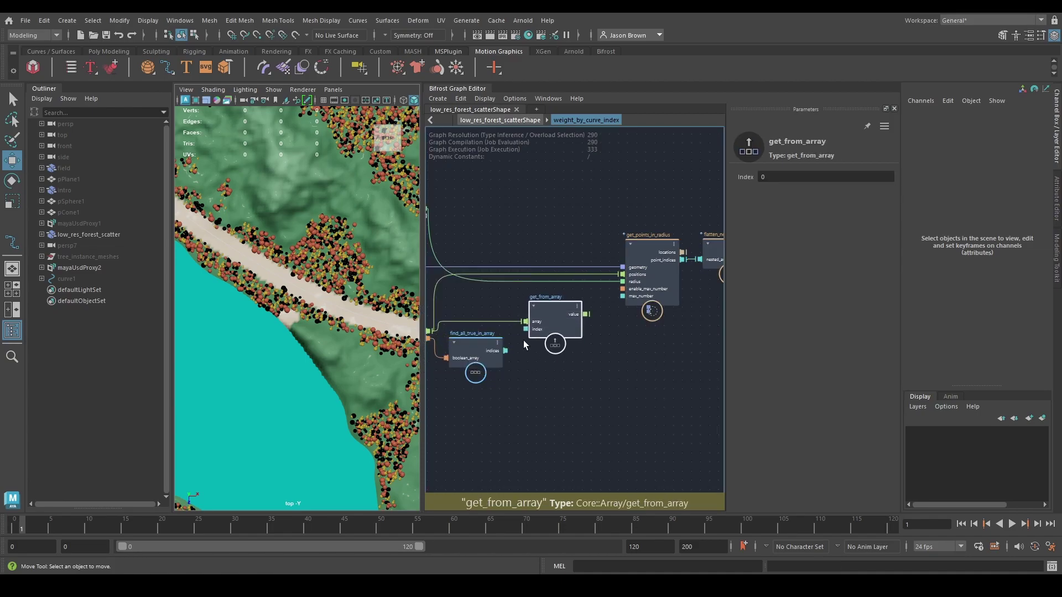
pyautogui.moveTo(505, 349); pyautogui.dragTo(526, 330)
pyautogui.moveTo(593, 336); pyautogui.dragTo(587, 356, button='middle')
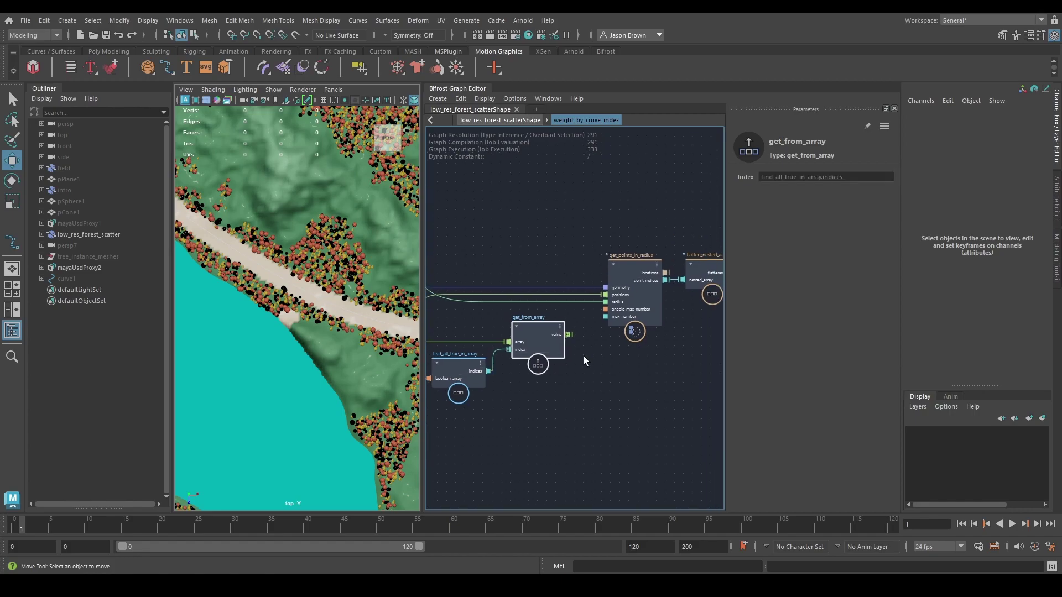
# Connect get_from_array's value to the positions input of get_points_in_radius and check the whole terrain in the top view.
pyautogui.moveTo(607, 300); pyautogui.dragTo(605, 301)
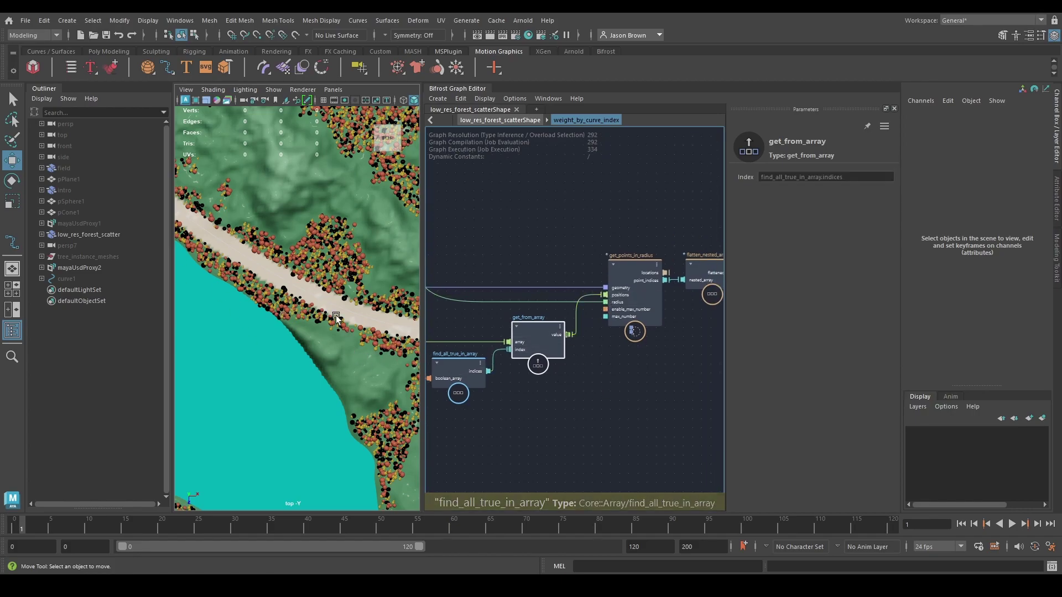
pyautogui.press('a')
pyautogui.keyDown('alt'); pyautogui.moveTo(347, 302); pyautogui.dragTo(352, 292, button='middle'); pyautogui.keyUp('alt')
pyautogui.keyDown('alt'); pyautogui.moveTo(351, 293); pyautogui.dragTo(302, 324); pyautogui.keyUp('alt')
pyautogui.keyDown('alt'); pyautogui.moveTo(303, 324); pyautogui.dragTo(310, 306, button='right'); pyautogui.keyUp('alt')
pyautogui.keyDown('alt'); pyautogui.moveTo(310, 306); pyautogui.dragTo(347, 354, button='middle'); pyautogui.keyUp('alt')
pyautogui.keyDown('alt'); pyautogui.moveTo(346, 353); pyautogui.dragTo(342, 352, button='right'); pyautogui.keyUp('alt')
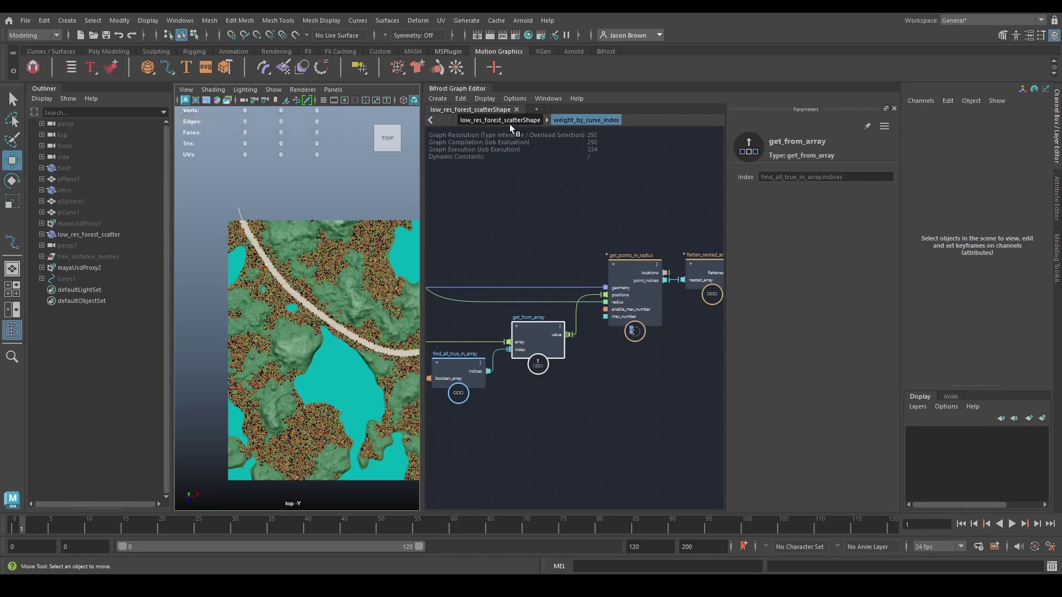
# Return to the low_res_forest_scatterShape level of the graph and bring up the road_input_curve_00 input.
pyautogui.click(510, 122)
pyautogui.moveTo(540, 323); pyautogui.dragTo(498, 316)
pyautogui.keyDown('alt'); pyautogui.moveTo(498, 313); pyautogui.dragTo(516, 324, button='middle'); pyautogui.keyUp('alt')
# Draw an EP curve branching off the existing path at its bend and winding up past the lake to just beyond the terrain's edge.
pyautogui.click(154, 360)
pyautogui.click(77, 25)
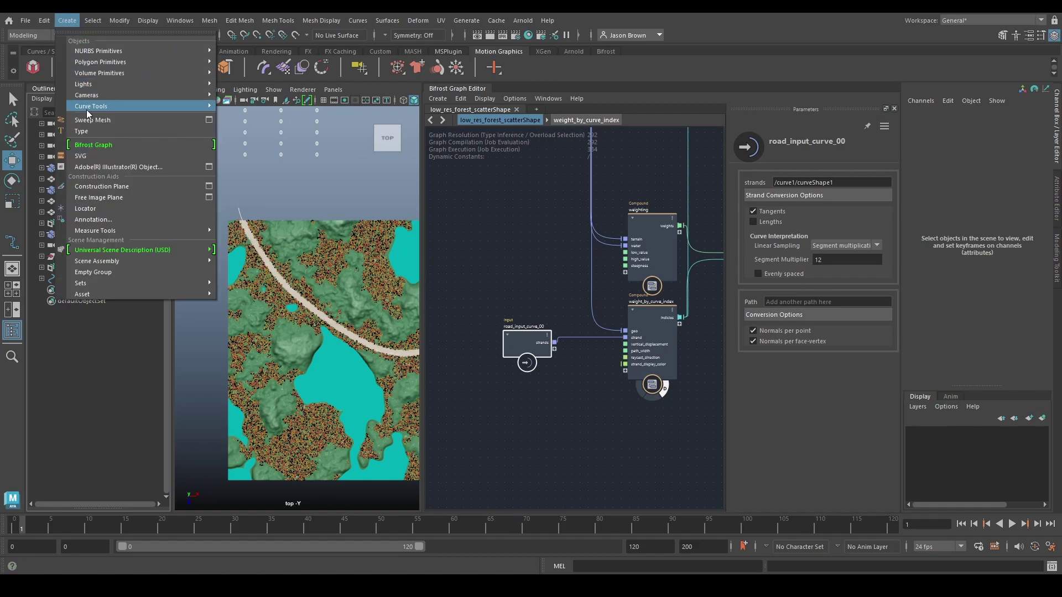
pyautogui.moveTo(138, 106)
pyautogui.click(261, 117)
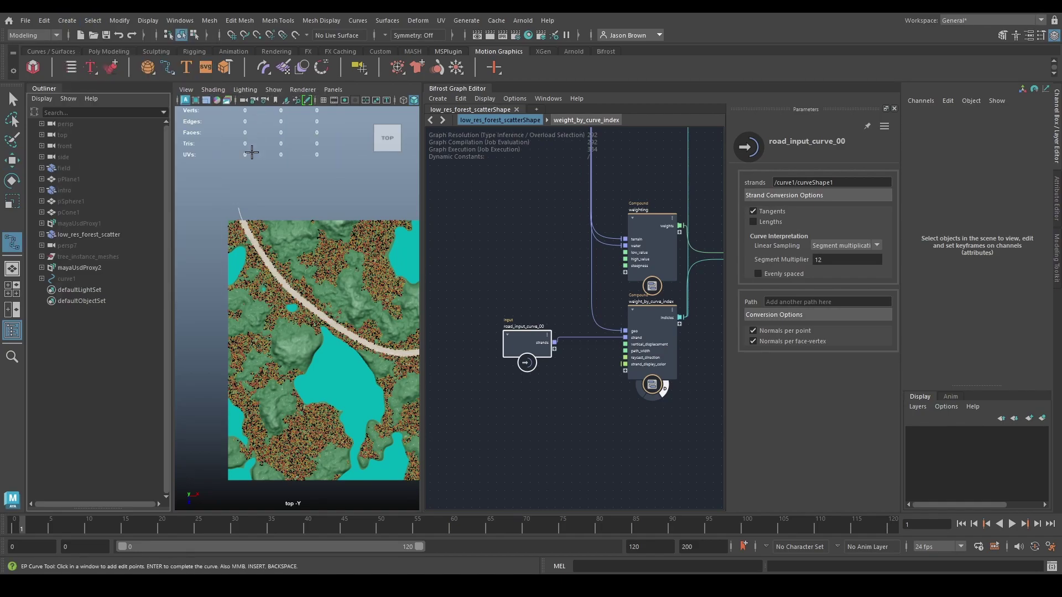
pyautogui.scroll(4, 281, 284)
pyautogui.keyDown('alt'); pyautogui.moveTo(283, 281); pyautogui.dragTo(194, 331, button='middle'); pyautogui.keyUp('alt')
pyautogui.keyDown('alt'); pyautogui.moveTo(315, 319); pyautogui.dragTo(333, 316, button='middle'); pyautogui.keyUp('alt')
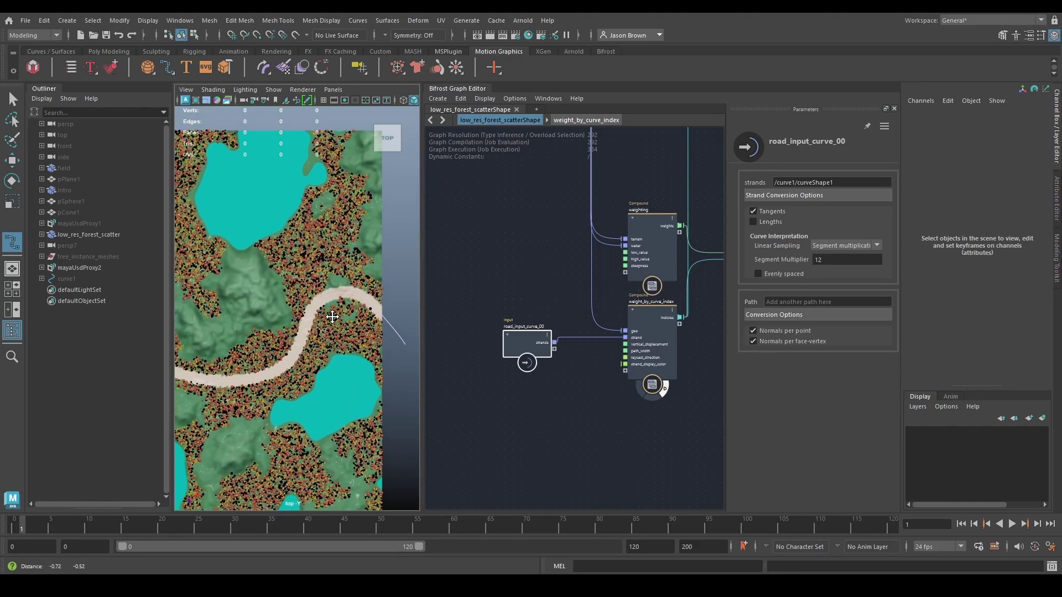
pyautogui.keyDown('alt'); pyautogui.moveTo(333, 316); pyautogui.dragTo(409, 323, button='right'); pyautogui.keyUp('alt')
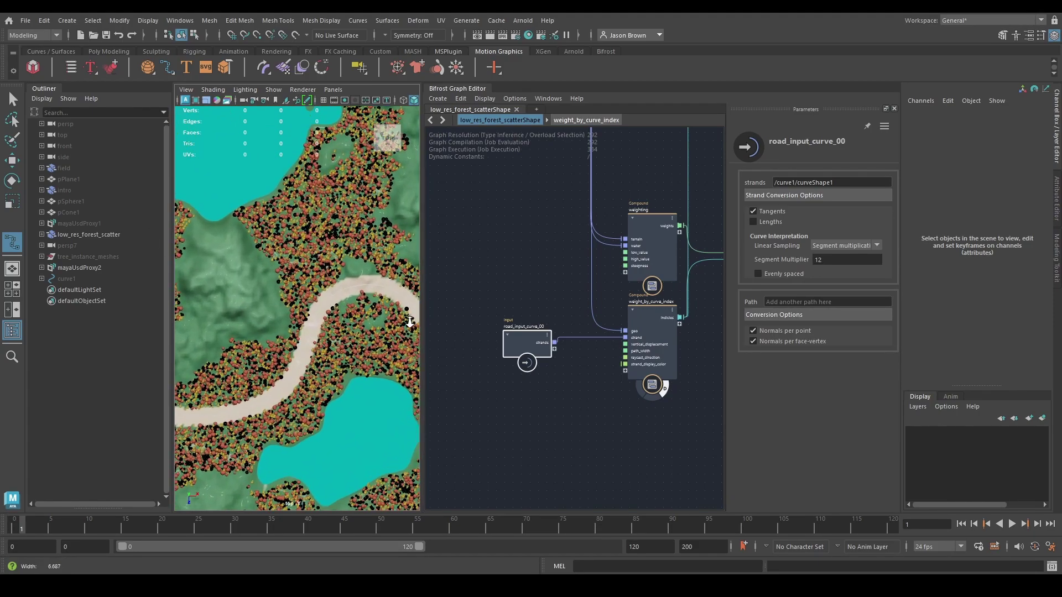
pyautogui.click(311, 328)
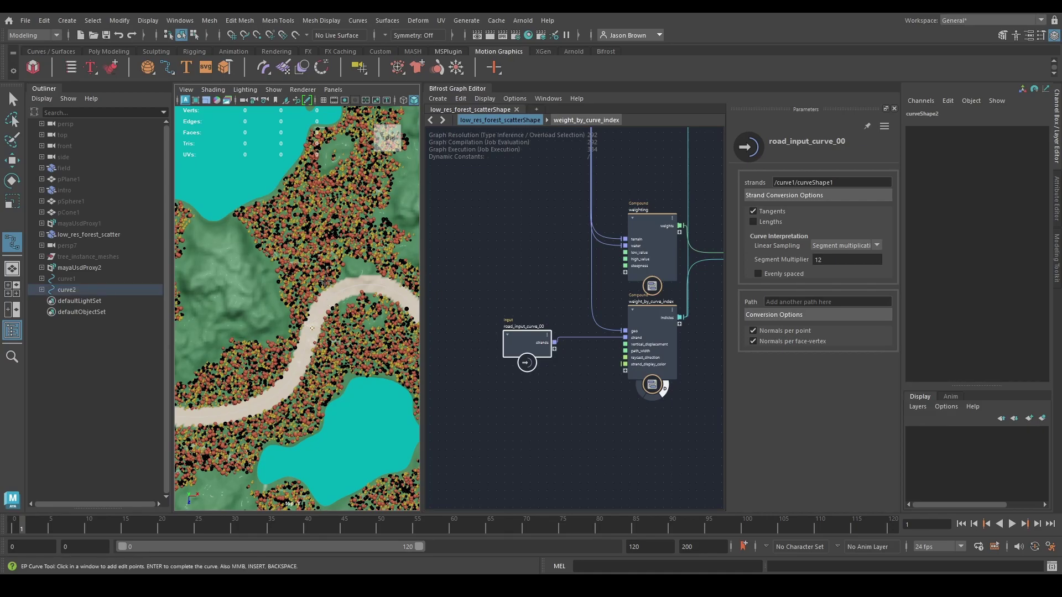
pyautogui.click(318, 231)
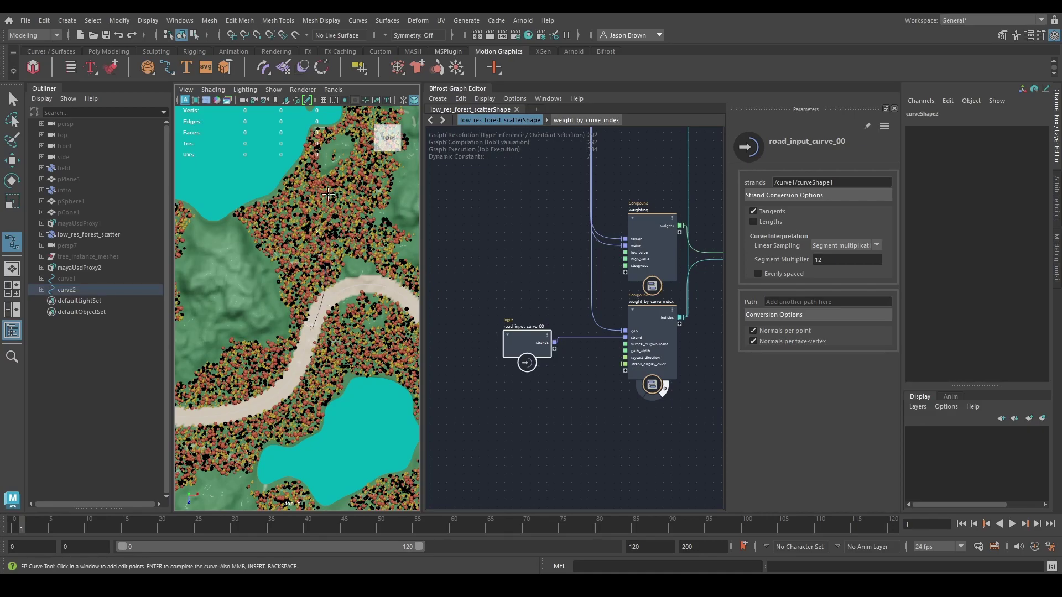
pyautogui.click(333, 187)
pyautogui.keyDown('alt'); pyautogui.moveTo(360, 179); pyautogui.dragTo(306, 279, button='middle'); pyautogui.keyUp('alt')
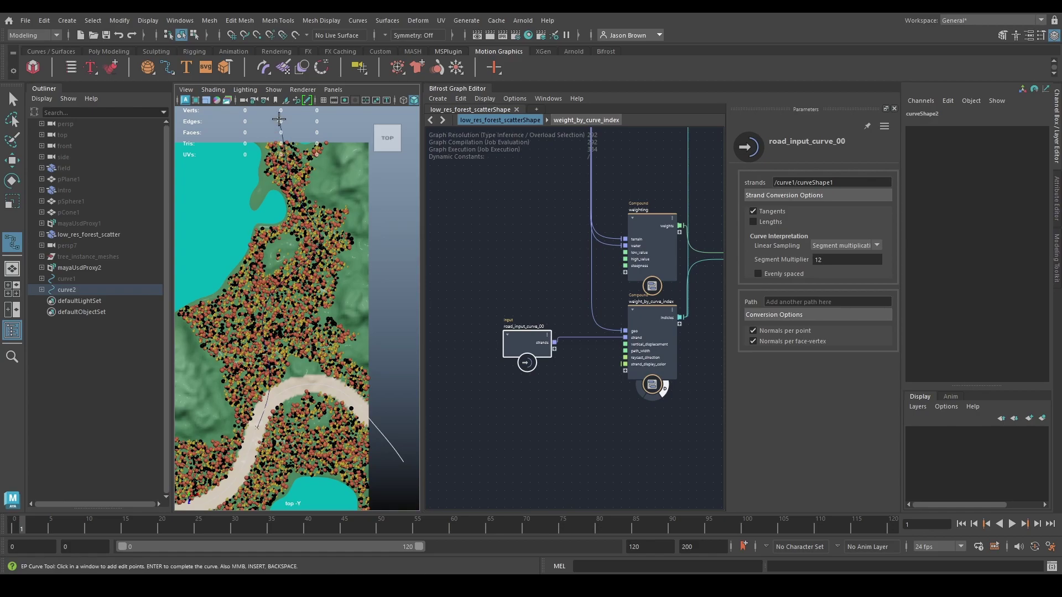
pyautogui.press('w')
pyautogui.scroll(-5, 277, 232)
pyautogui.keyDown('alt'); pyautogui.moveTo(293, 250); pyautogui.dragTo(313, 218, button='middle'); pyautogui.keyUp('alt')
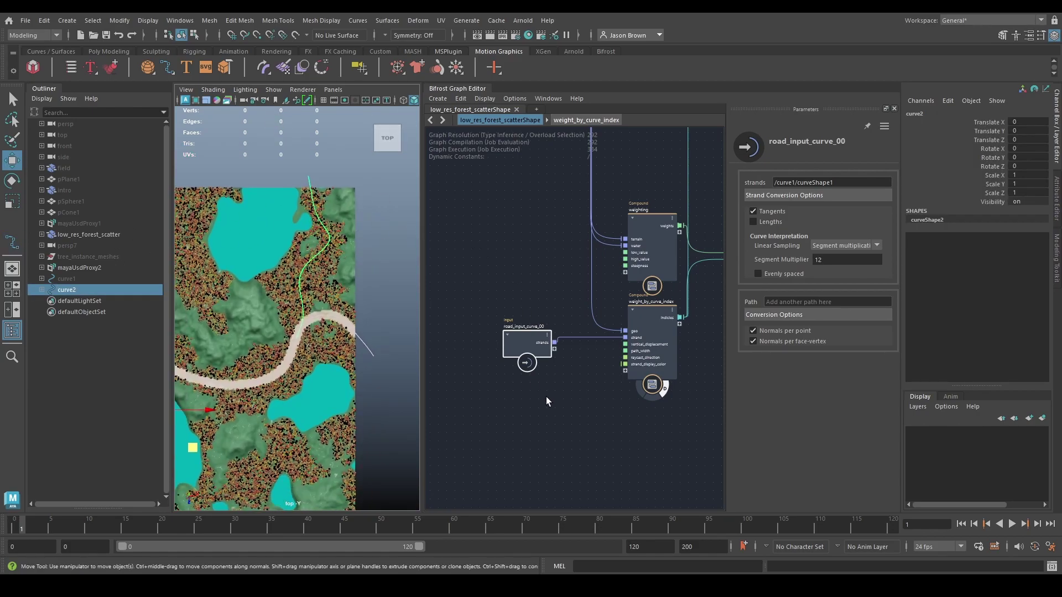
# Bring curve2 into the graph as an input node, name it road_input_curve_01 and place it just below road_input_curve_00.
pyautogui.moveTo(539, 397); pyautogui.dragTo(560, 371, button='middle')
pyautogui.moveTo(73, 291); pyautogui.dragTo(534, 393)
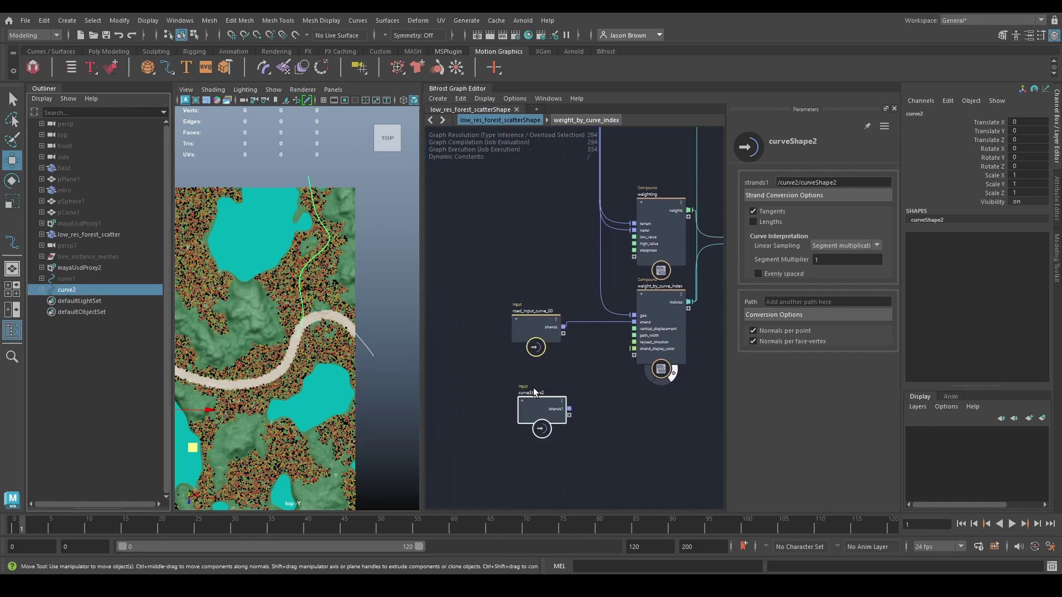
pyautogui.doubleClick(535, 311)
pyautogui.hotkey('ctrl', 'c')
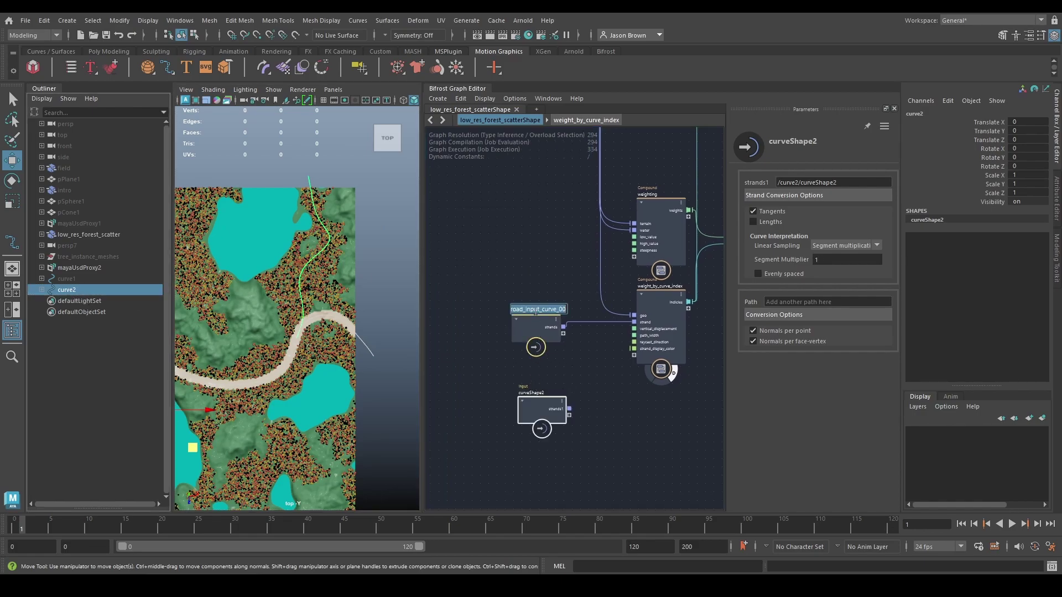
pyautogui.doubleClick(529, 393)
pyautogui.hotkey('ctrl', 'v')
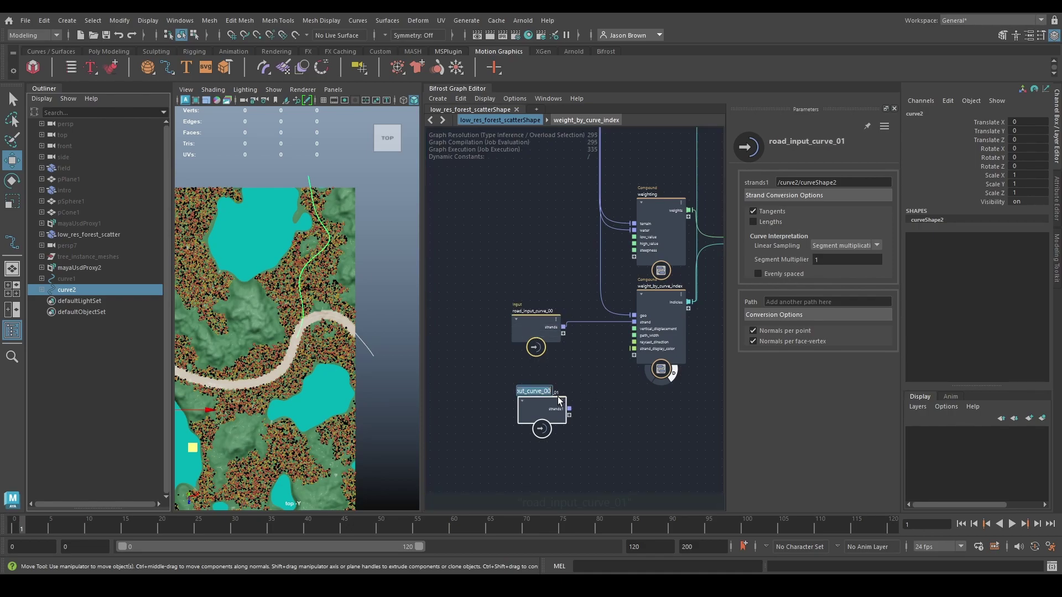
pyautogui.click(577, 410)
pyautogui.moveTo(578, 408); pyautogui.dragTo(581, 369, button='middle')
pyautogui.moveTo(549, 373); pyautogui.dragTo(542, 360)
pyautogui.moveTo(544, 362); pyautogui.dragTo(502, 387, button='middle')
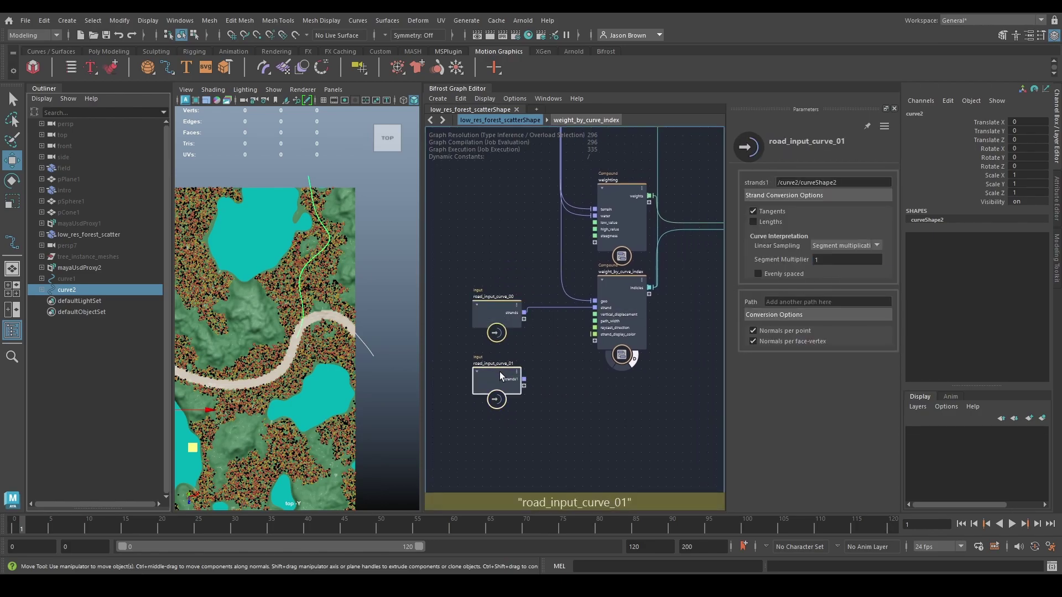
# Set road_input_curve_01's Segment Multiplier to 12.
pyautogui.doubleClick(843, 258)
pyautogui.write('12')
pyautogui.press('Return')
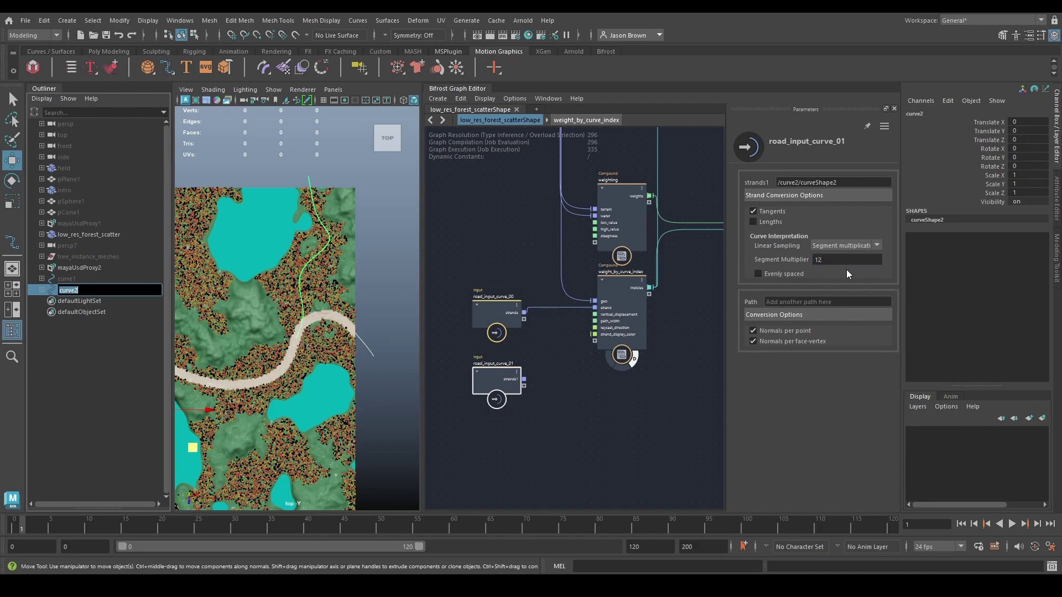
pyautogui.click(516, 431)
pyautogui.moveTo(516, 430); pyautogui.dragTo(493, 402, button='middle')
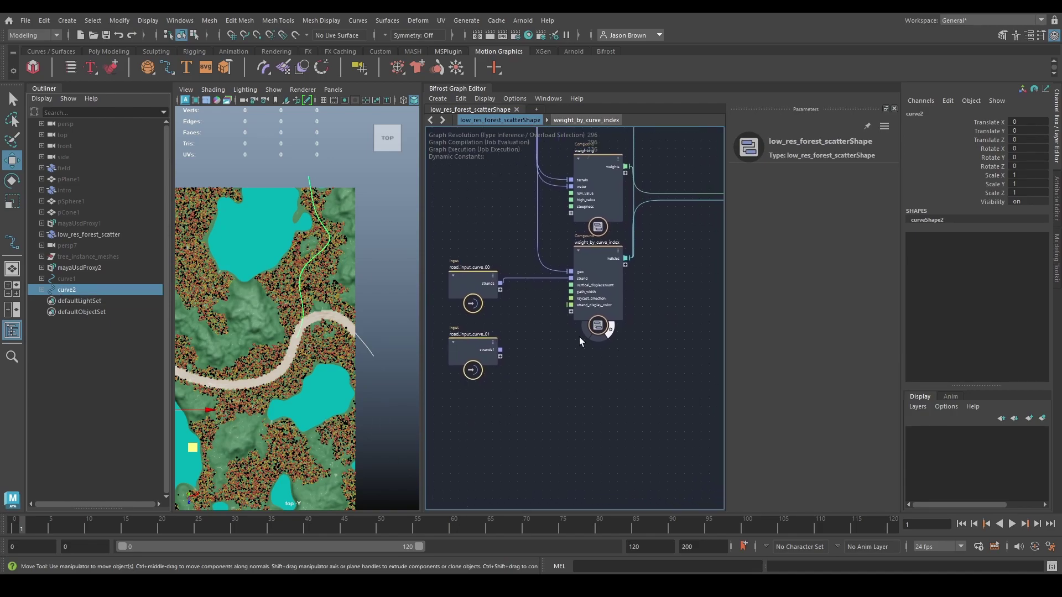
# Duplicate weight_by_curve_index below the original, with terrain feeding its geo and road_input_curve_01's strands1 feeding its strand.
pyautogui.click(596, 274)
pyautogui.hotkey('ctrl', 'd')
pyautogui.moveTo(589, 407); pyautogui.dragTo(600, 389)
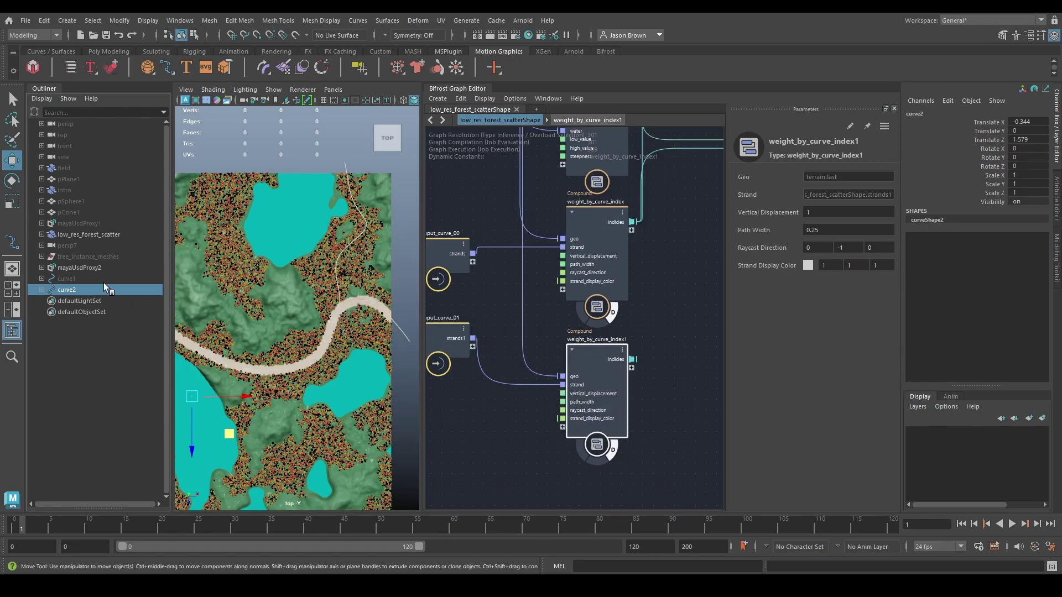
# Hide curve2 in the scene and clear the selection.
pyautogui.click(89, 280)
pyautogui.click(80, 290)
pyautogui.press('h')
pyautogui.moveTo(667, 361)
pyautogui.mouseDown(button='middle')
pyautogui.moveTo(644, 361)
pyautogui.moveTo(650, 354)
pyautogui.mouseUp(button='middle')
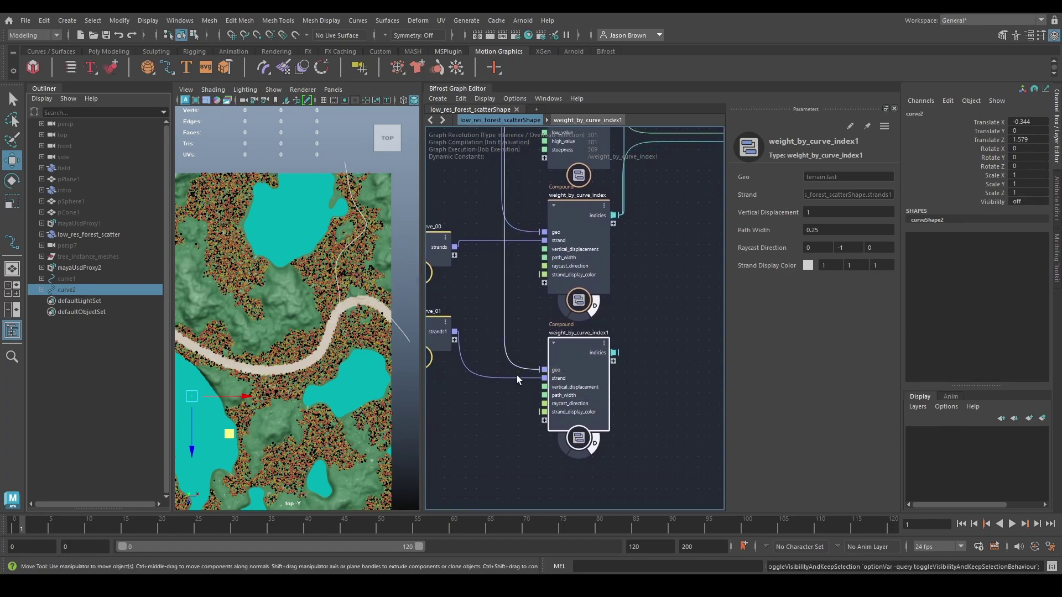
pyautogui.click(633, 398)
pyautogui.click(280, 149)
# Try several Strand Display Colors on weight_by_curve_index1 and settle on pink at 0.8021, 0.439, 0.7808.
pyautogui.click(558, 354)
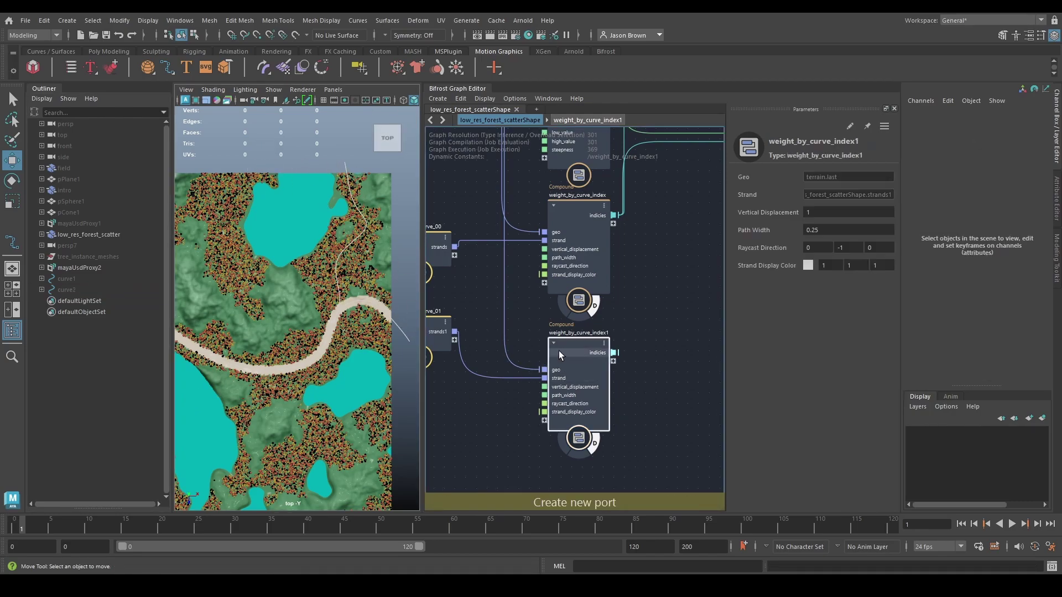
pyautogui.click(809, 264)
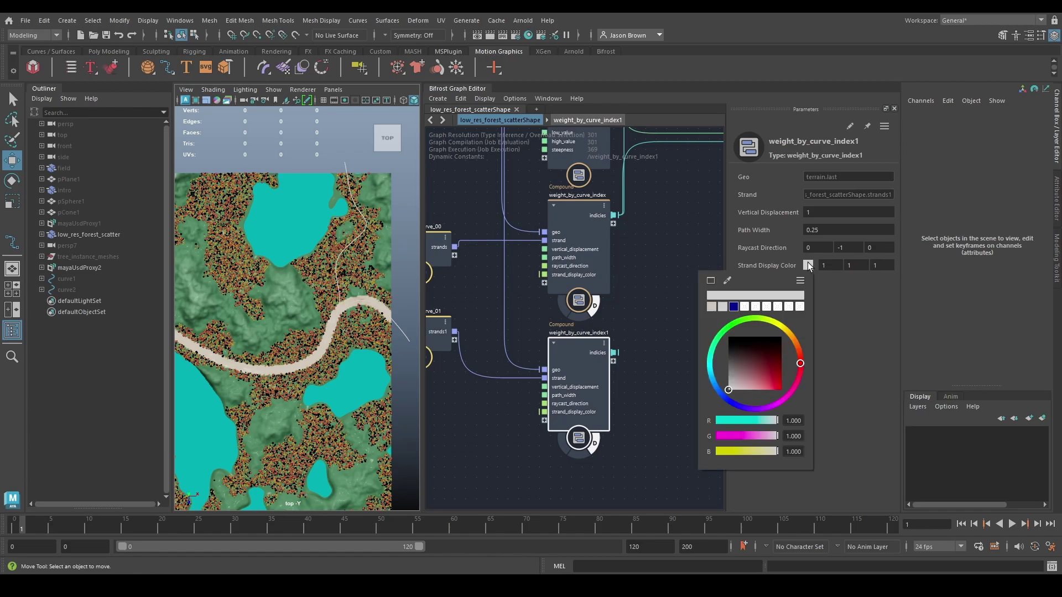
pyautogui.click(799, 350)
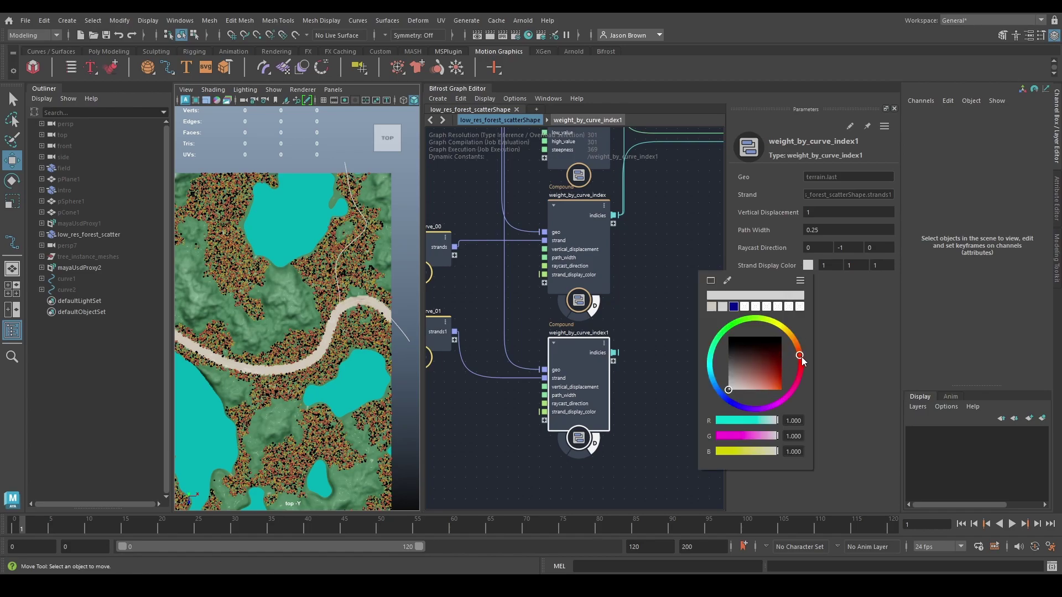
pyautogui.click(782, 381)
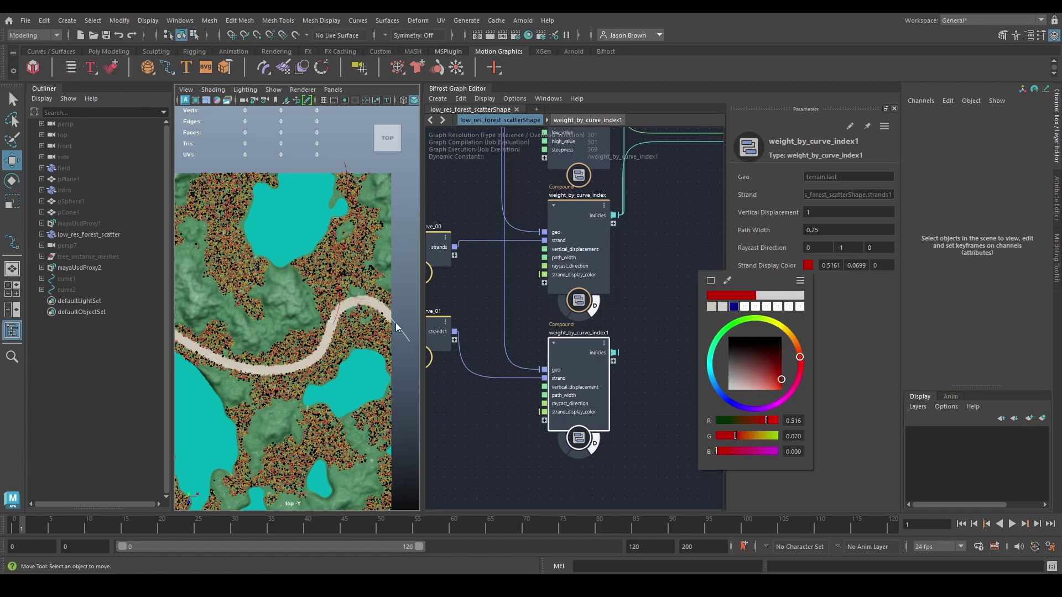
pyautogui.click(744, 320)
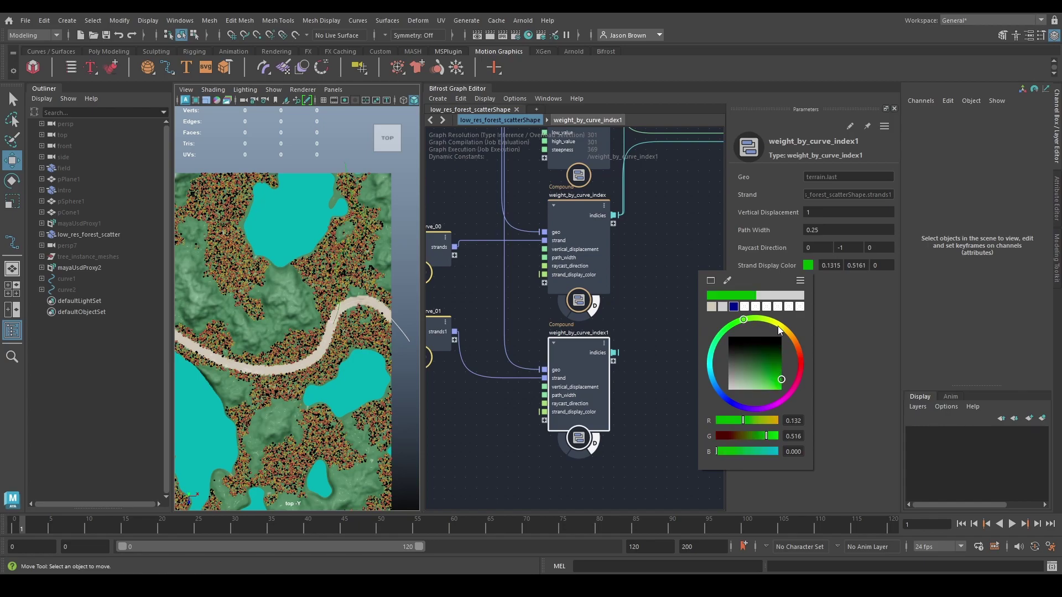
pyautogui.click(779, 327)
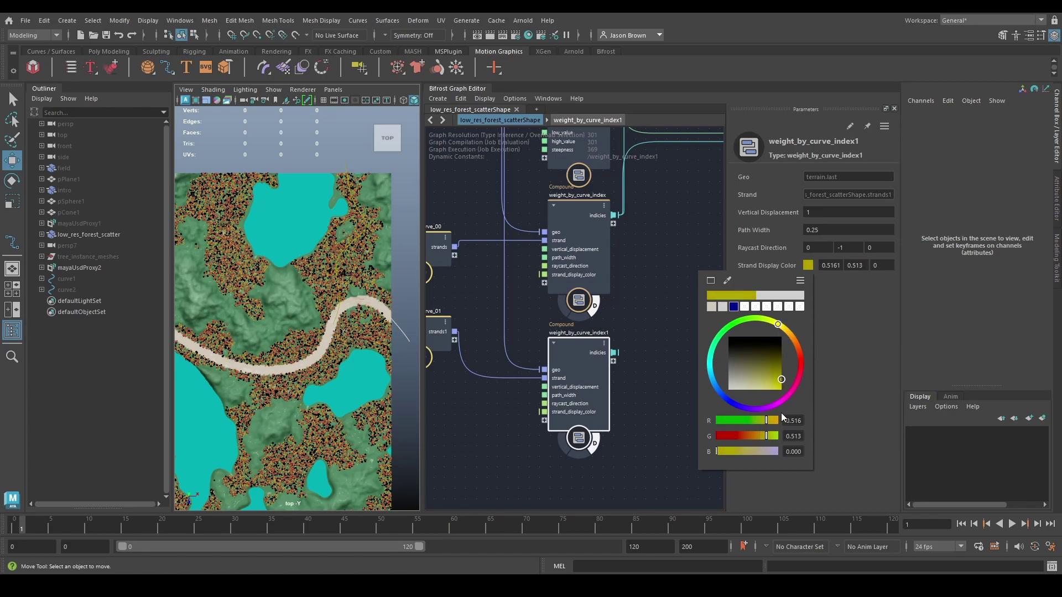
pyautogui.click(781, 402)
pyautogui.click(753, 387)
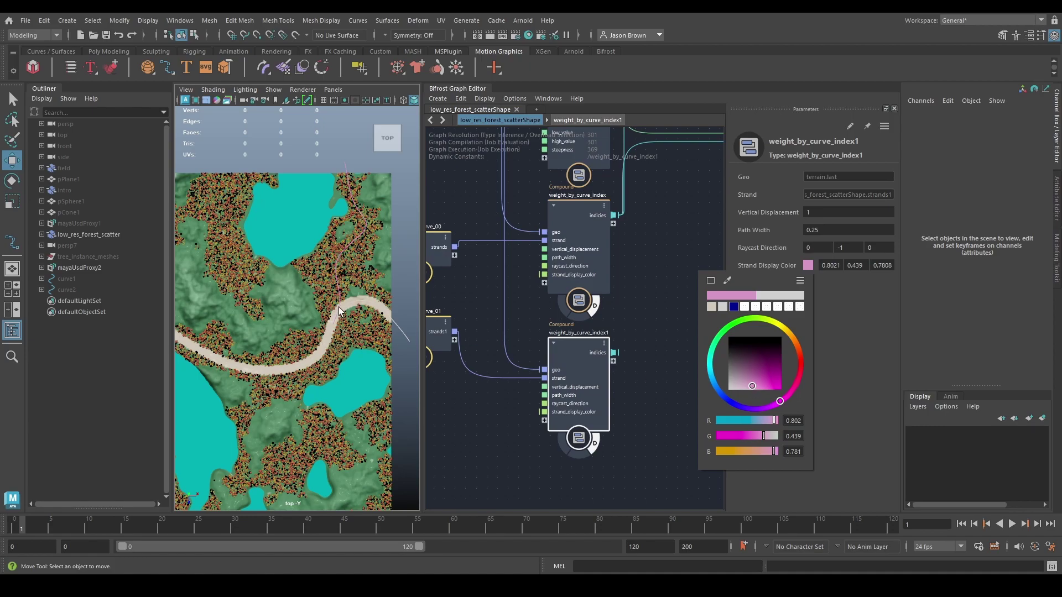
pyautogui.keyDown('alt'); pyautogui.moveTo(353, 326); pyautogui.dragTo(326, 344, button='right'); pyautogui.keyUp('alt')
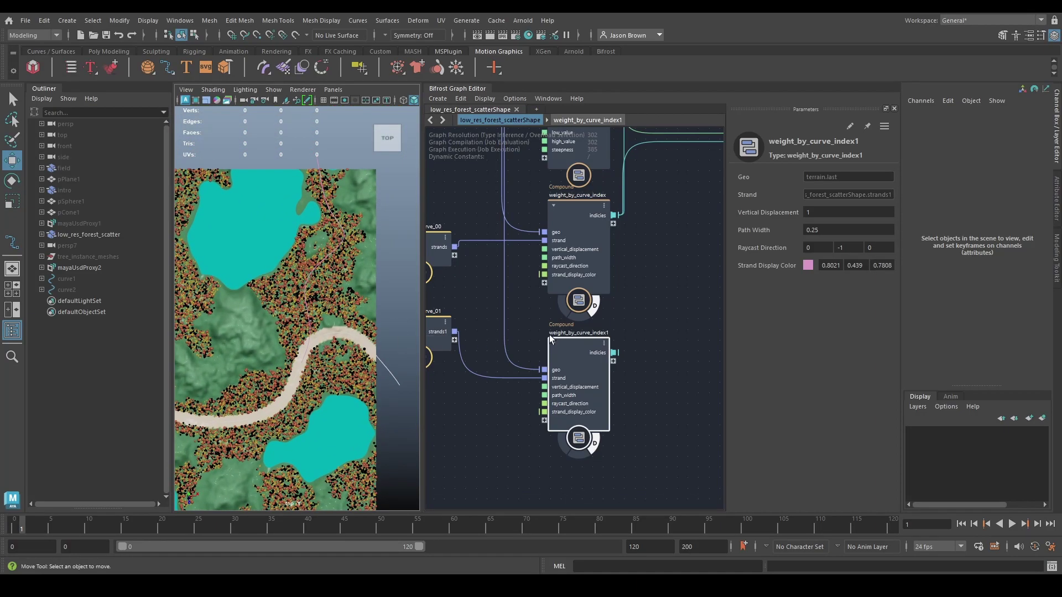
# Add a build_array node taking the indicies outputs of both weight_by_curve_index and weight_by_curve_index1.
pyautogui.keyDown('alt'); pyautogui.moveTo(599, 307); pyautogui.dragTo(549, 384, button='middle'); pyautogui.keyUp('alt')
pyautogui.scroll(-2, 612, 366)
pyautogui.keyDown('alt'); pyautogui.moveTo(619, 369); pyautogui.dragTo(390, 337, button='middle'); pyautogui.keyUp('alt')
pyautogui.keyDown('alt'); pyautogui.moveTo(432, 145); pyautogui.dragTo(621, 189, button='middle'); pyautogui.keyUp('alt')
pyautogui.scroll(1, 600, 328)
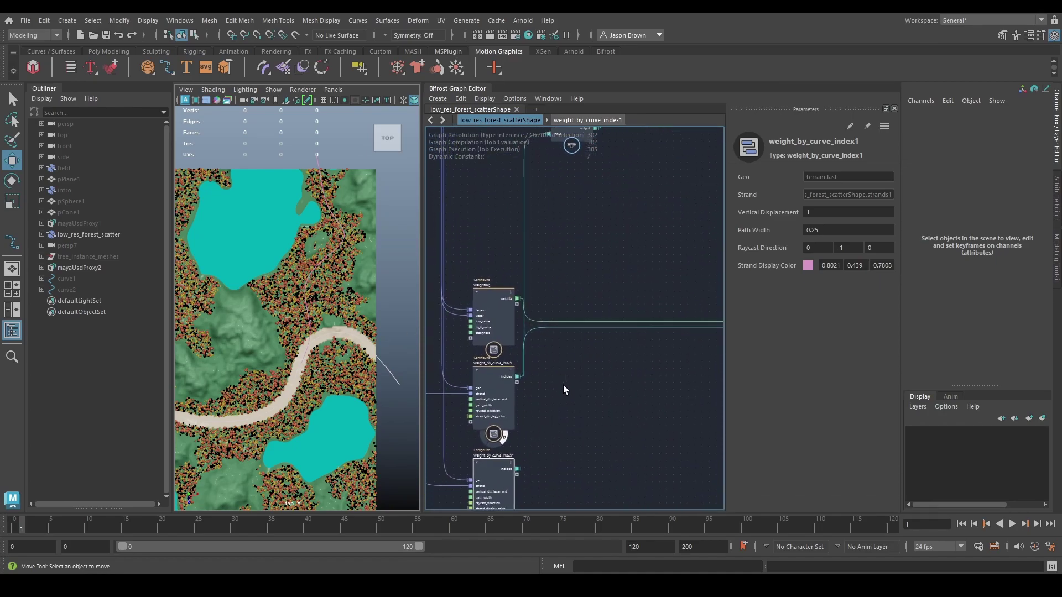
pyautogui.keyDown('alt'); pyautogui.moveTo(563, 386); pyautogui.dragTo(605, 322, button='middle'); pyautogui.keyUp('alt')
pyautogui.scroll(1, 604, 322)
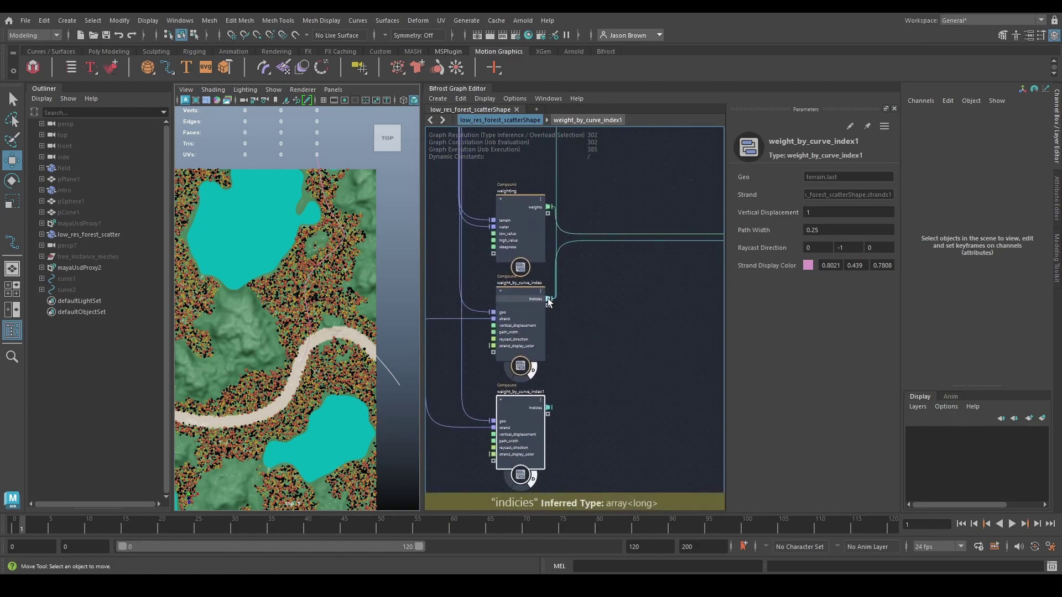
pyautogui.moveTo(549, 301); pyautogui.dragTo(587, 343)
pyautogui.write('build')
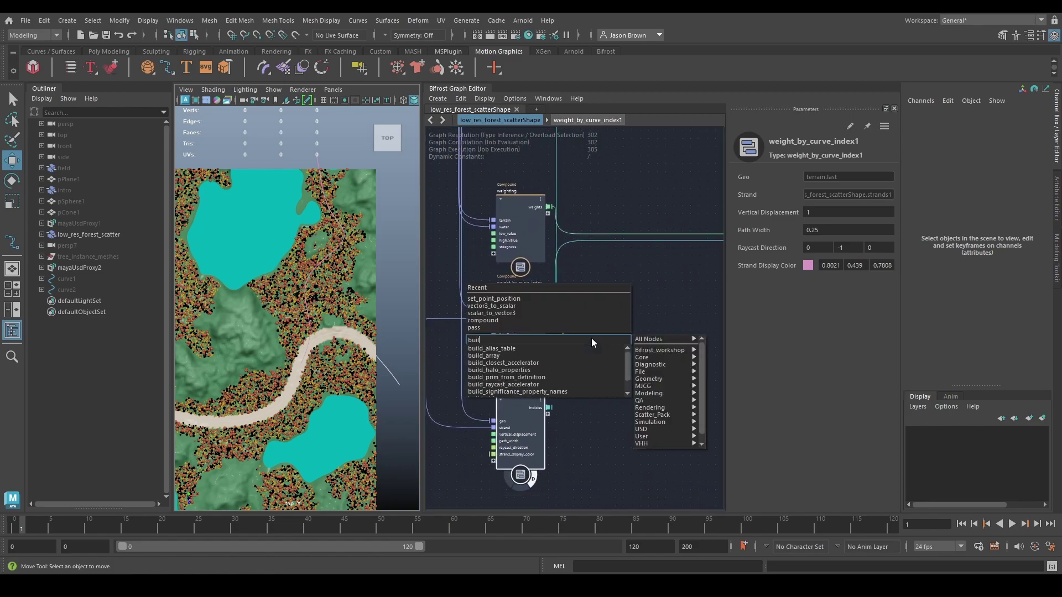
pyautogui.press('Down')
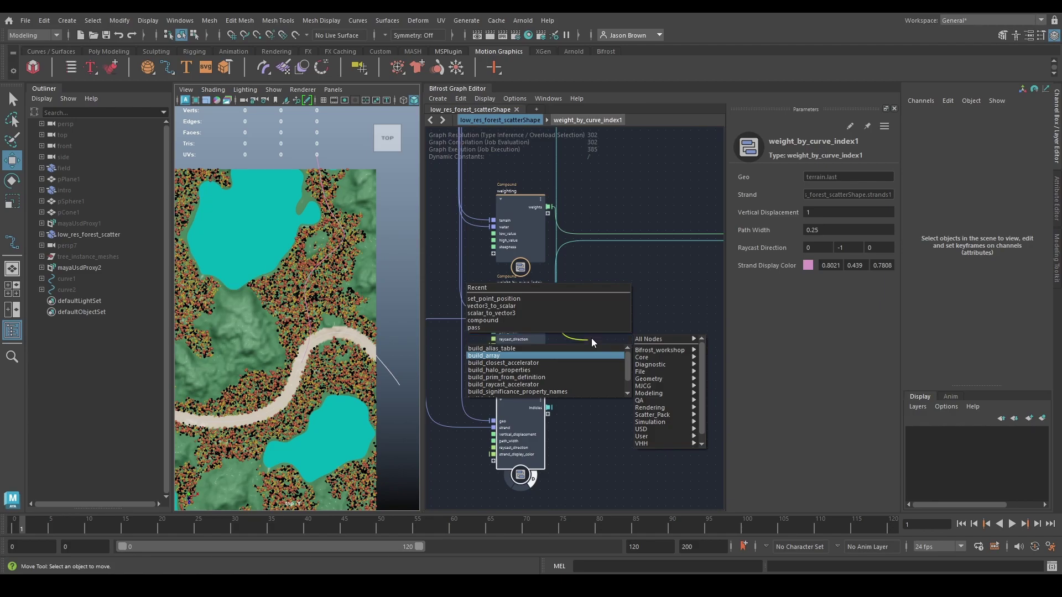
pyautogui.press('Return')
pyautogui.moveTo(593, 354); pyautogui.dragTo(610, 354)
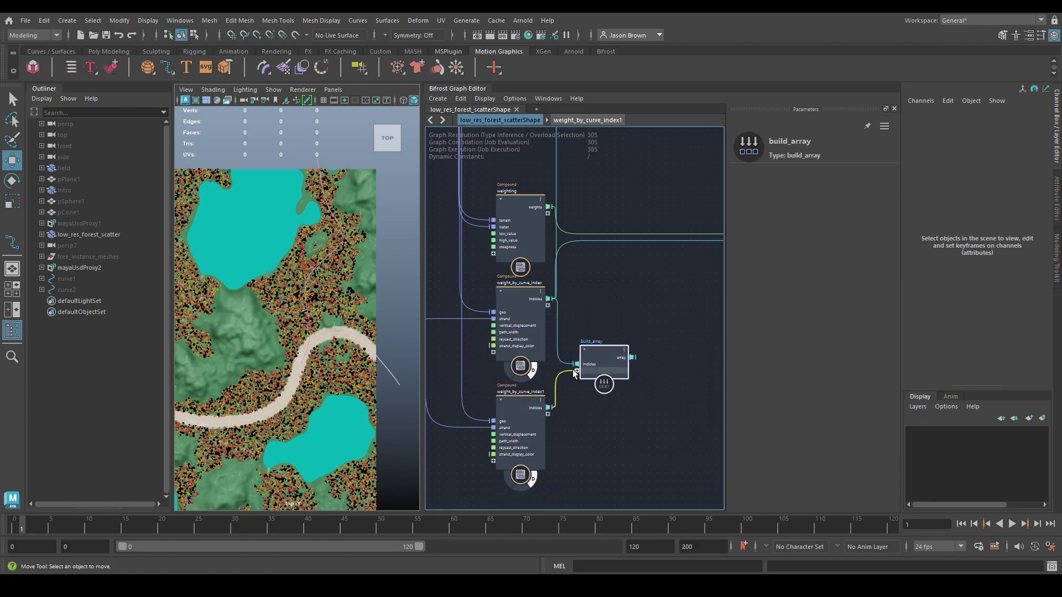
pyautogui.moveTo(573, 386); pyautogui.dragTo(583, 362)
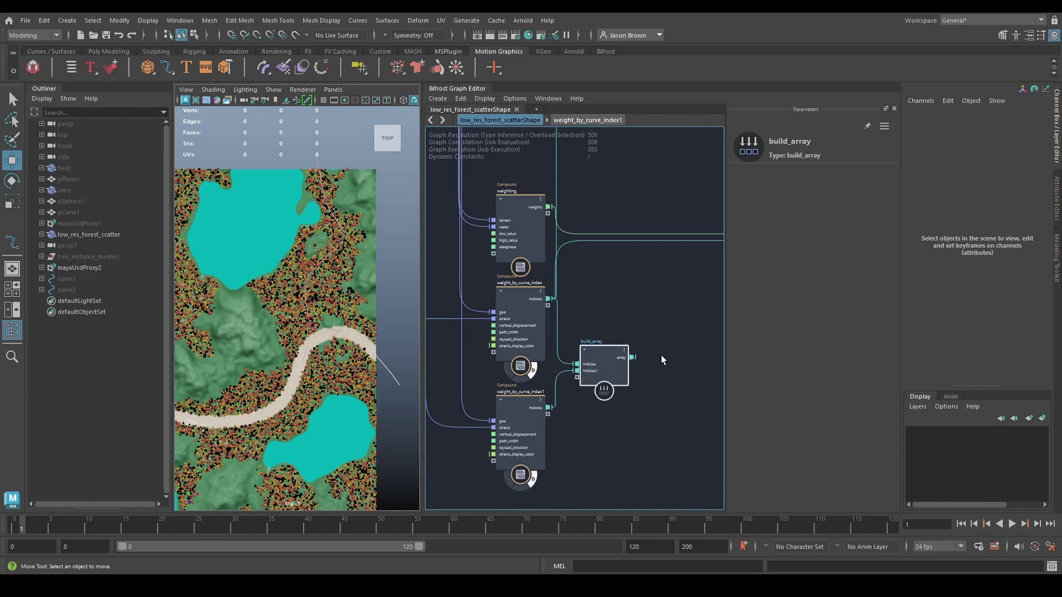
# Connect build_array's array output to path_points' index in the SCATTER group and to the input of the pass node.
pyautogui.keyDown('alt'); pyautogui.moveTo(662, 355); pyautogui.dragTo(624, 367, button='middle'); pyautogui.keyUp('alt')
pyautogui.moveTo(595, 368); pyautogui.dragTo(687, 281)
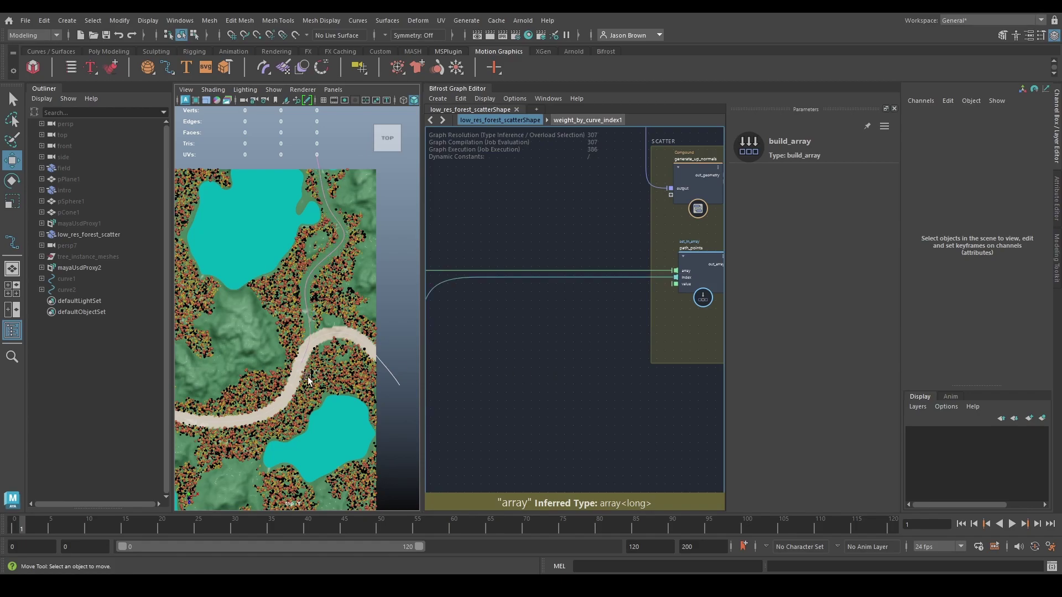
pyautogui.keyDown('alt'); pyautogui.moveTo(570, 331); pyautogui.dragTo(771, 303, button='middle'); pyautogui.keyUp('alt')
pyautogui.moveTo(618, 364); pyautogui.dragTo(552, 237)
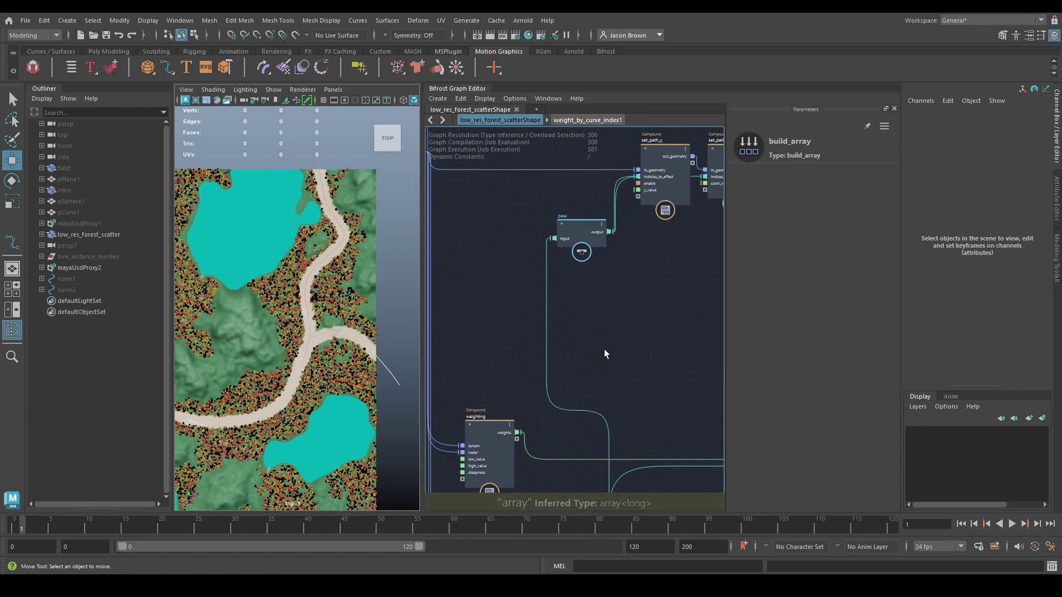
pyautogui.moveTo(665, 389)
pyautogui.keyDown('alt'); pyautogui.mouseDown(button='middle')
pyautogui.moveTo(668, 273)
pyautogui.moveTo(690, 227)
pyautogui.mouseUp(button='middle'); pyautogui.keyUp('alt')
pyautogui.keyDown('alt'); pyautogui.moveTo(627, 328); pyautogui.dragTo(644, 267, button='middle'); pyautogui.keyUp('alt')
pyautogui.keyDown('alt'); pyautogui.moveTo(601, 424); pyautogui.dragTo(641, 356, button='middle'); pyautogui.keyUp('alt')
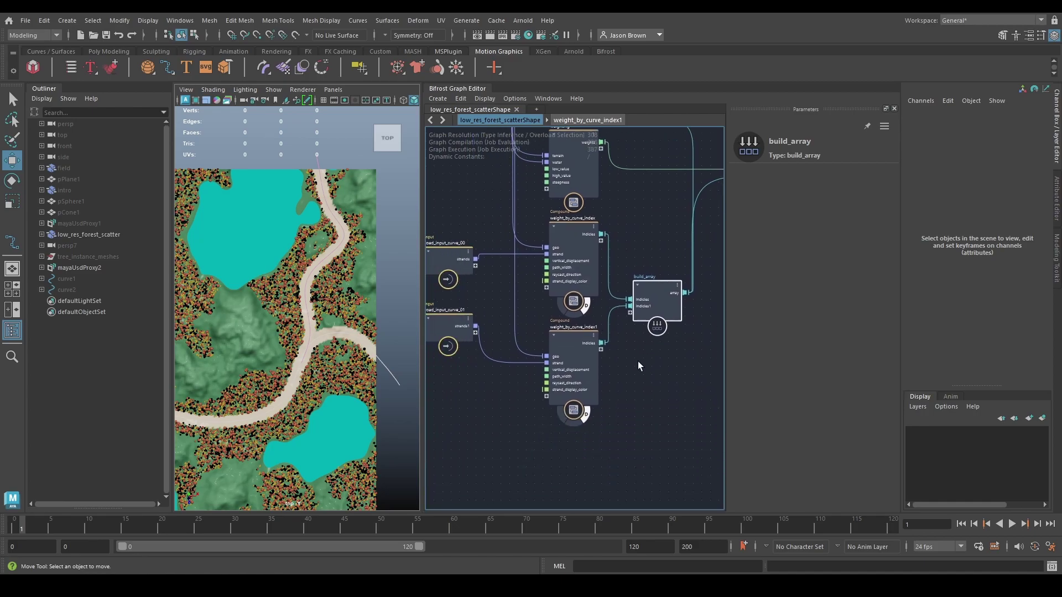
# Set the Path Width of weight_by_curve_index1 to 0.125.
pyautogui.click(593, 358)
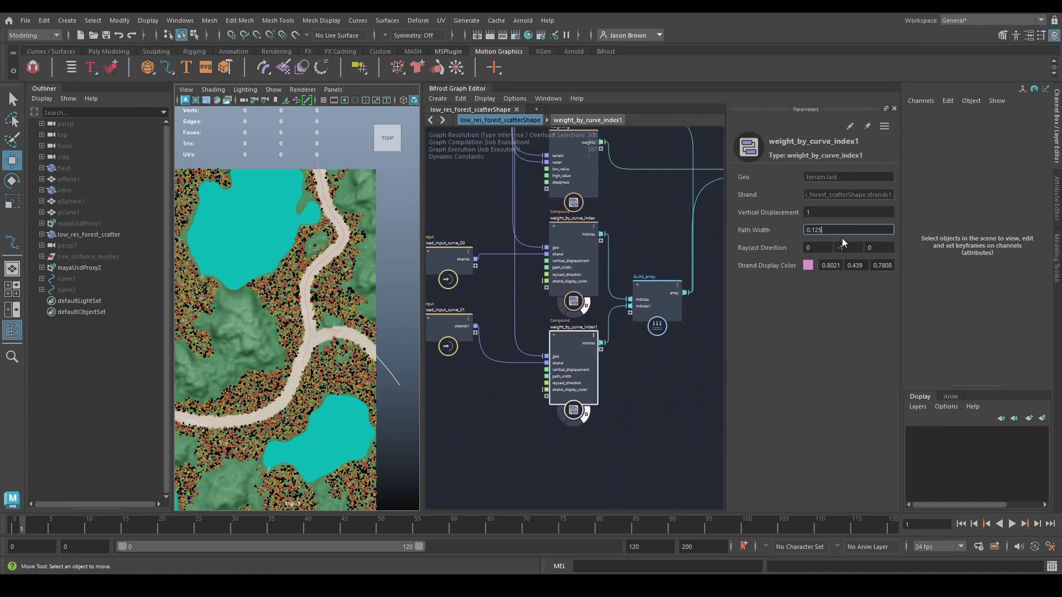
pyautogui.press('Return')
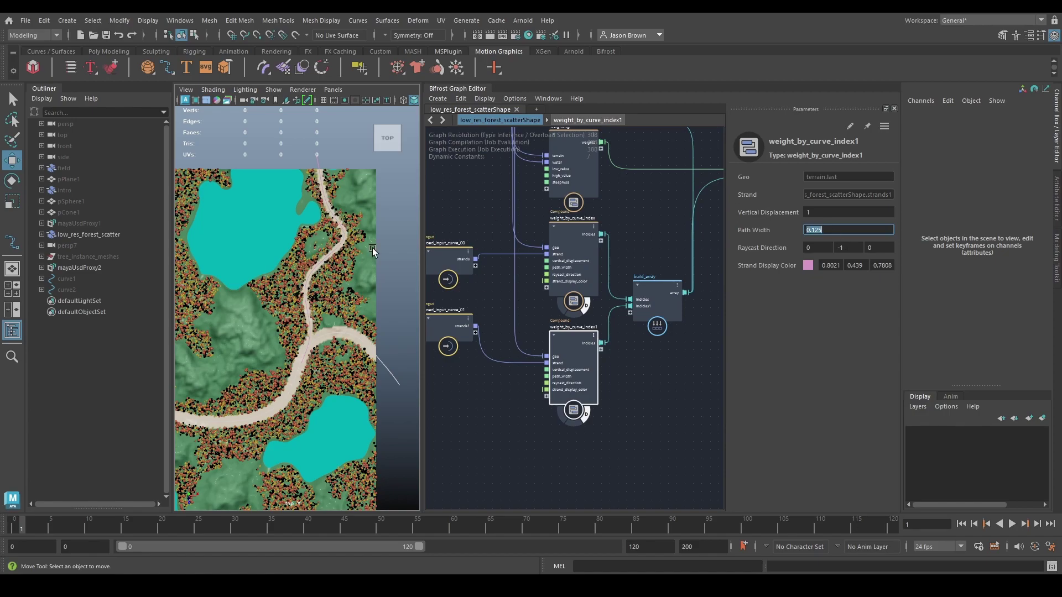
pyautogui.keyDown('alt'); pyautogui.moveTo(329, 354); pyautogui.dragTo(359, 263, button='middle'); pyautogui.keyUp('alt')
pyautogui.scroll(-2, 526, 390)
# Move the pass node down beside the build_array node, keeping its links to set_path_y and set_path_color.
pyautogui.keyDown('alt'); pyautogui.moveTo(522, 397); pyautogui.dragTo(604, 365, button='middle'); pyautogui.keyUp('alt')
pyautogui.click(554, 312)
pyautogui.keyDown('alt'); pyautogui.moveTo(677, 312); pyautogui.dragTo(487, 444, button='middle'); pyautogui.keyUp('alt')
pyautogui.scroll(-2, 591, 403)
pyautogui.keyDown('alt'); pyautogui.moveTo(576, 403); pyautogui.dragTo(536, 472, button='middle'); pyautogui.keyUp('alt')
pyautogui.scroll(1, 547, 354)
pyautogui.moveTo(500, 256); pyautogui.dragTo(553, 456)
pyautogui.scroll(3, 583, 431)
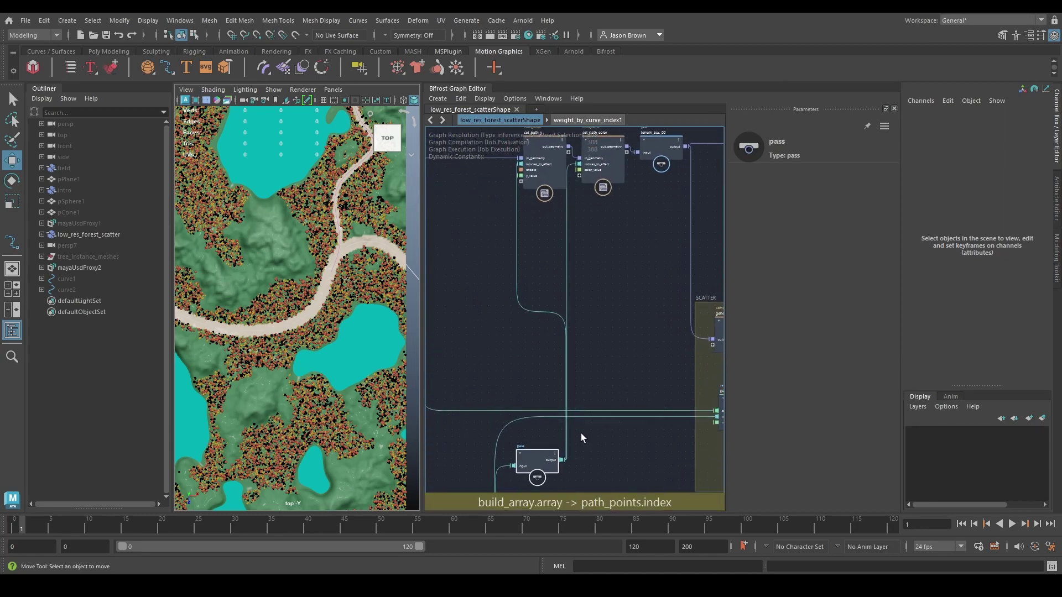
pyautogui.click(558, 465)
pyautogui.keyDown('alt'); pyautogui.moveTo(714, 437); pyautogui.dragTo(594, 430, button='middle'); pyautogui.keyUp('alt')
pyautogui.click(617, 409)
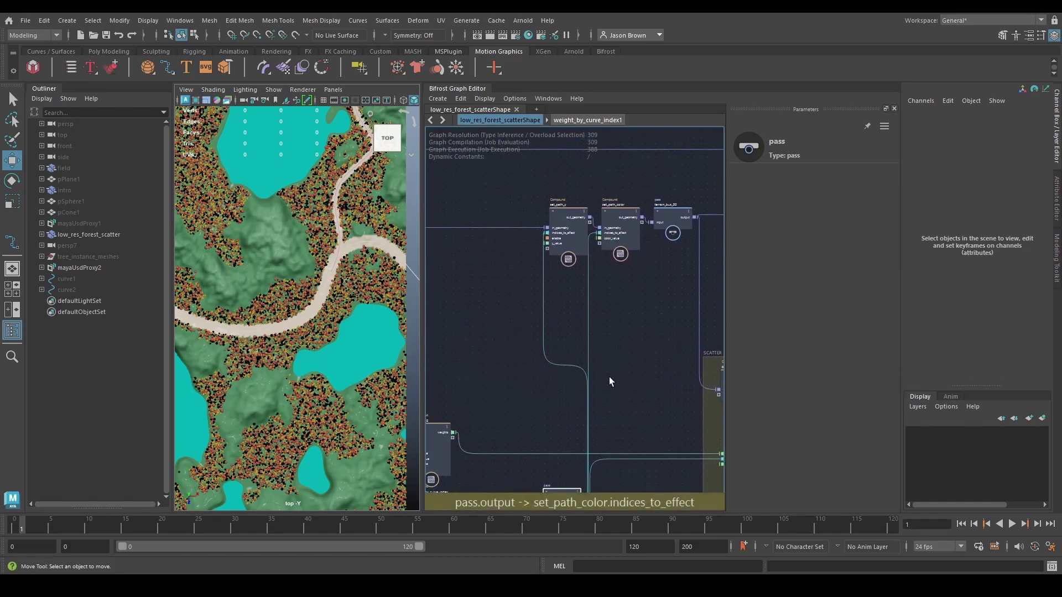
pyautogui.keyDown('alt'); pyautogui.moveTo(543, 326); pyautogui.dragTo(619, 206, button='middle'); pyautogui.keyUp('alt')
pyautogui.scroll(-1, 642, 371)
pyautogui.moveTo(642, 369); pyautogui.dragTo(630, 415)
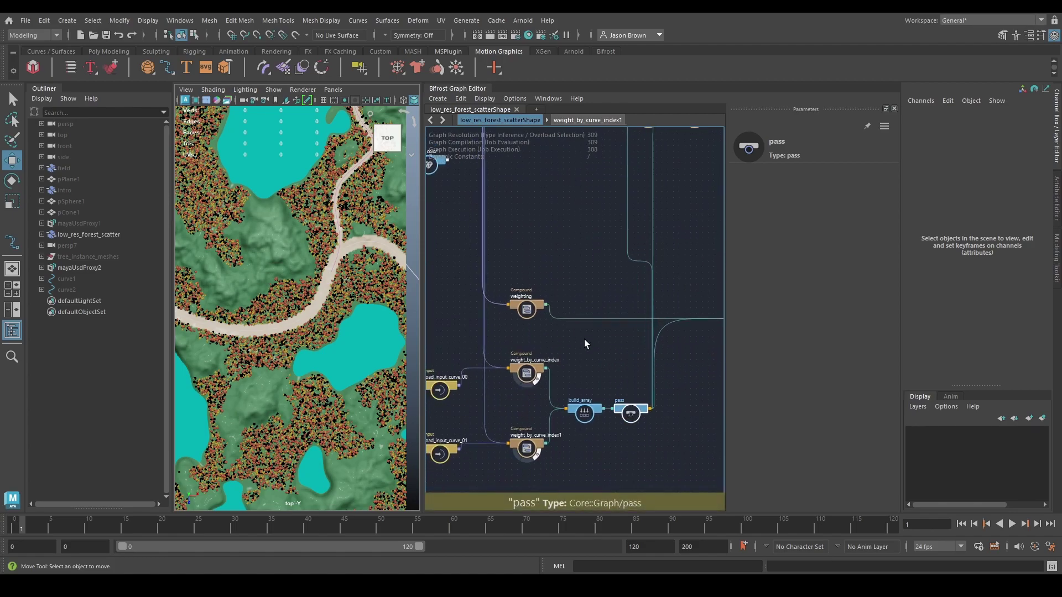
# Tidy the graph by placing pass close to build_array and shifting set_path_y towards set_path_color.
pyautogui.scroll(-3, 588, 350)
pyautogui.moveTo(456, 140); pyautogui.dragTo(669, 467)
pyautogui.moveTo(663, 408); pyautogui.dragTo(619, 408)
pyautogui.click(666, 242)
pyautogui.moveTo(639, 212); pyautogui.dragTo(675, 217)
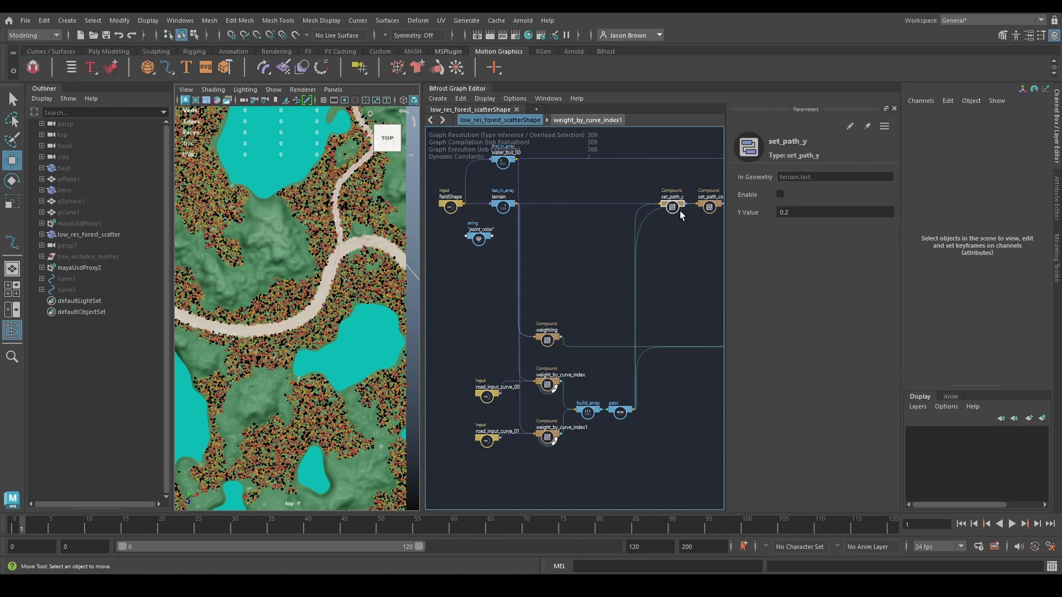
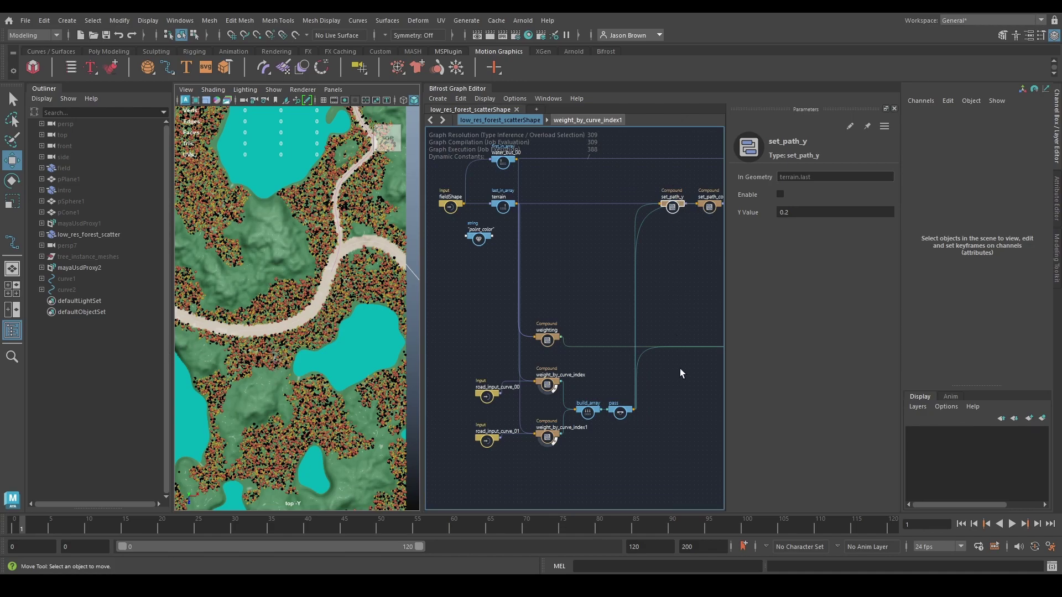
# Examine the inside of the set_path_color compound, then the path nodes and the weighting node's parameters in the main graph.
pyautogui.keyDown('alt'); pyautogui.moveTo(669, 301); pyautogui.dragTo(610, 332, button='middle'); pyautogui.keyUp('alt')
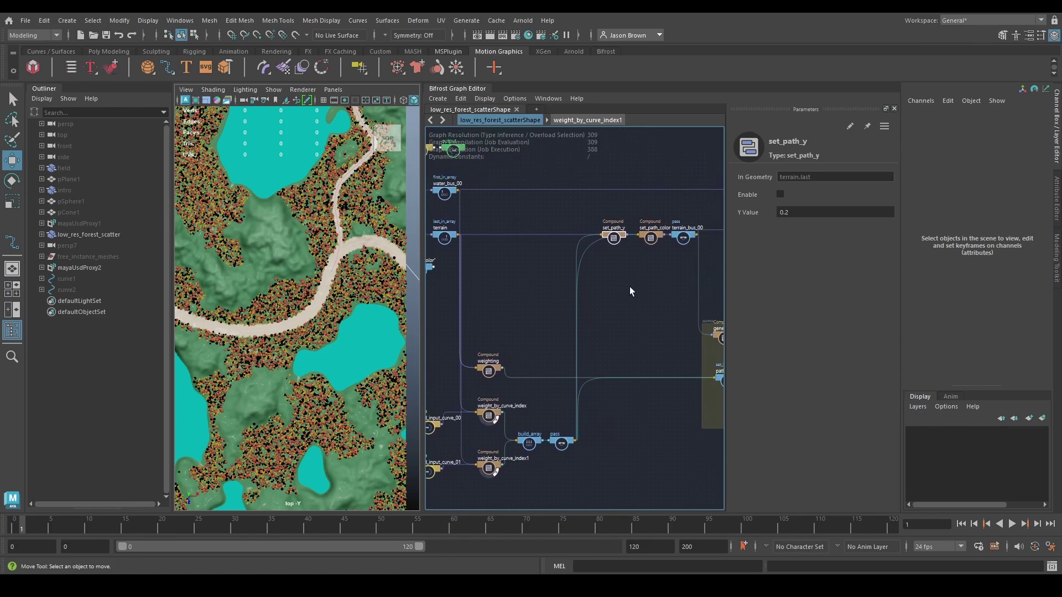
pyautogui.scroll(4, 673, 231)
pyautogui.doubleClick(639, 229)
pyautogui.scroll(-4, 630, 304)
pyautogui.keyDown('alt'); pyautogui.moveTo(591, 332); pyautogui.dragTo(448, 200, button='middle'); pyautogui.keyUp('alt')
pyautogui.keyDown('alt'); pyautogui.moveTo(678, 399); pyautogui.dragTo(550, 398, button='middle'); pyautogui.keyUp('alt')
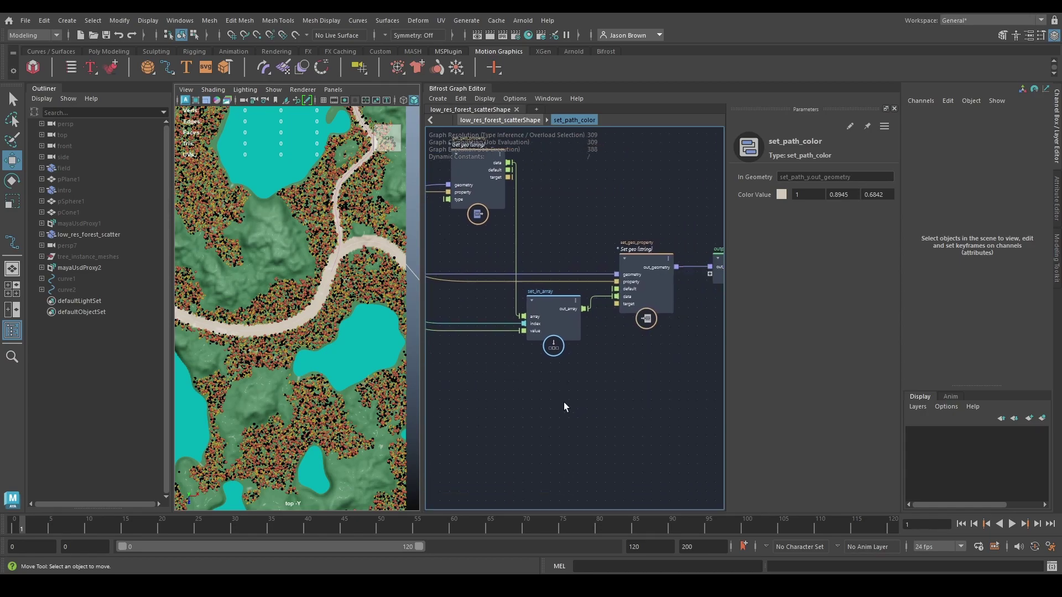
pyautogui.press('BackSpace')
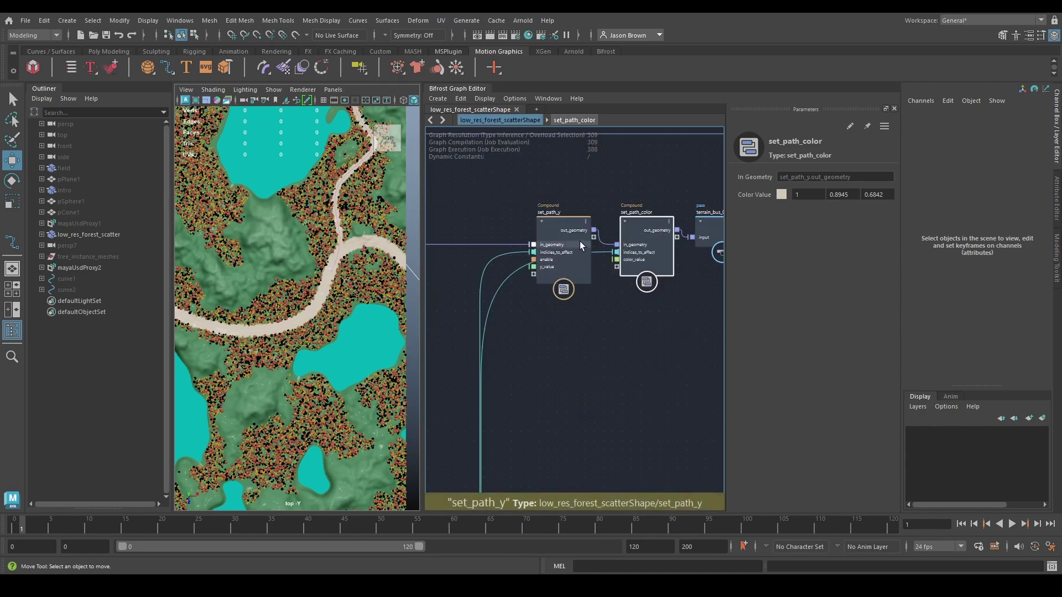
pyautogui.scroll(-4, 581, 244)
pyautogui.keyDown('alt'); pyautogui.moveTo(585, 308); pyautogui.dragTo(585, 334, button='middle'); pyautogui.keyUp('alt')
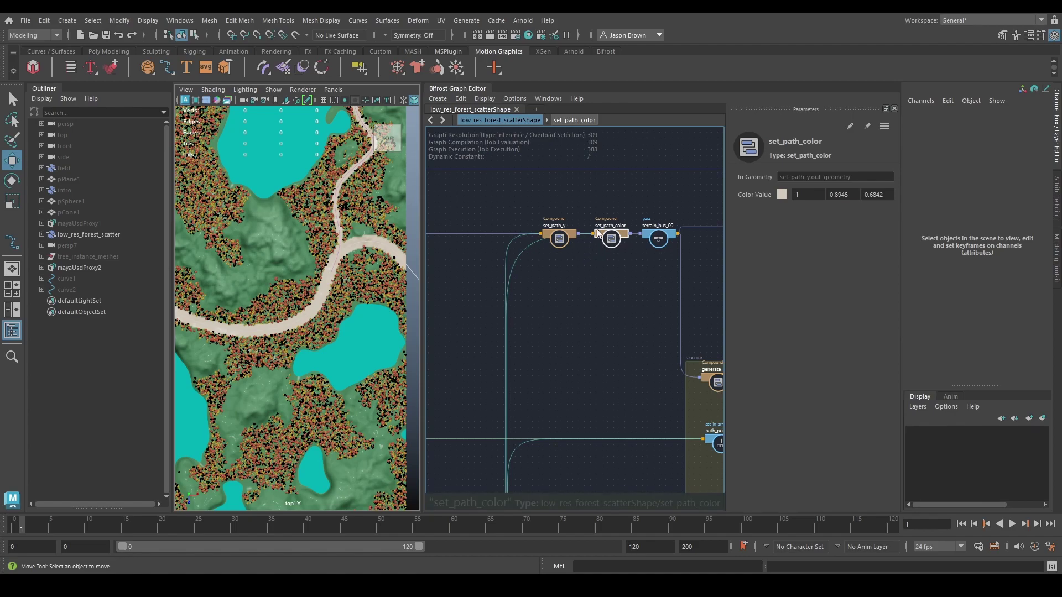
pyautogui.moveTo(569, 485); pyautogui.dragTo(786, 155, button='middle')
pyautogui.moveTo(658, 312)
pyautogui.mouseDown(button='middle')
pyautogui.moveTo(659, 278)
pyautogui.moveTo(657, 302)
pyautogui.mouseUp(button='middle')
pyautogui.click(603, 271)
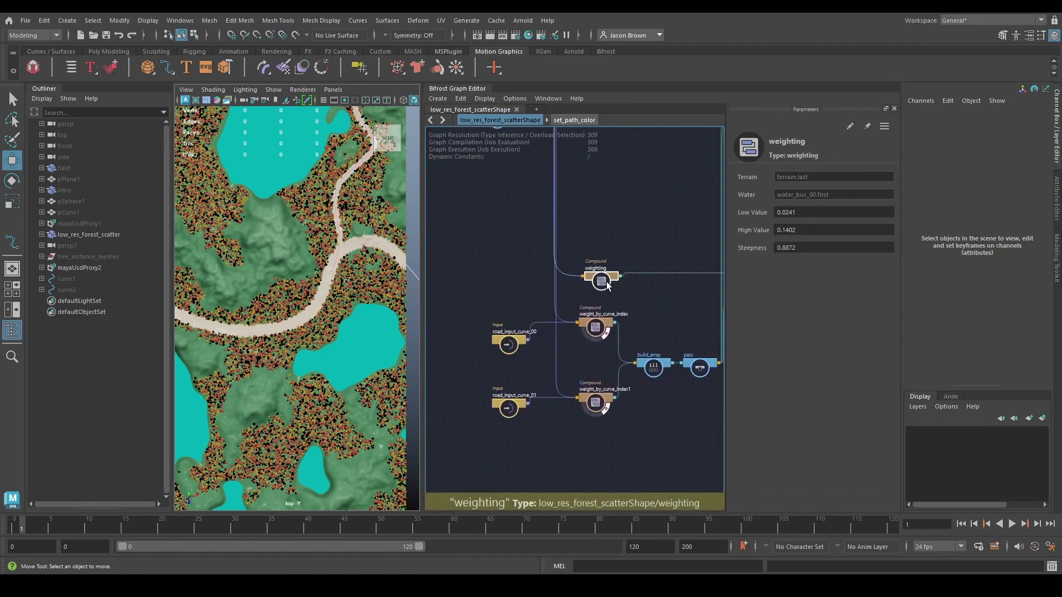
pyautogui.moveTo(556, 357); pyautogui.dragTo(611, 357, button='middle')
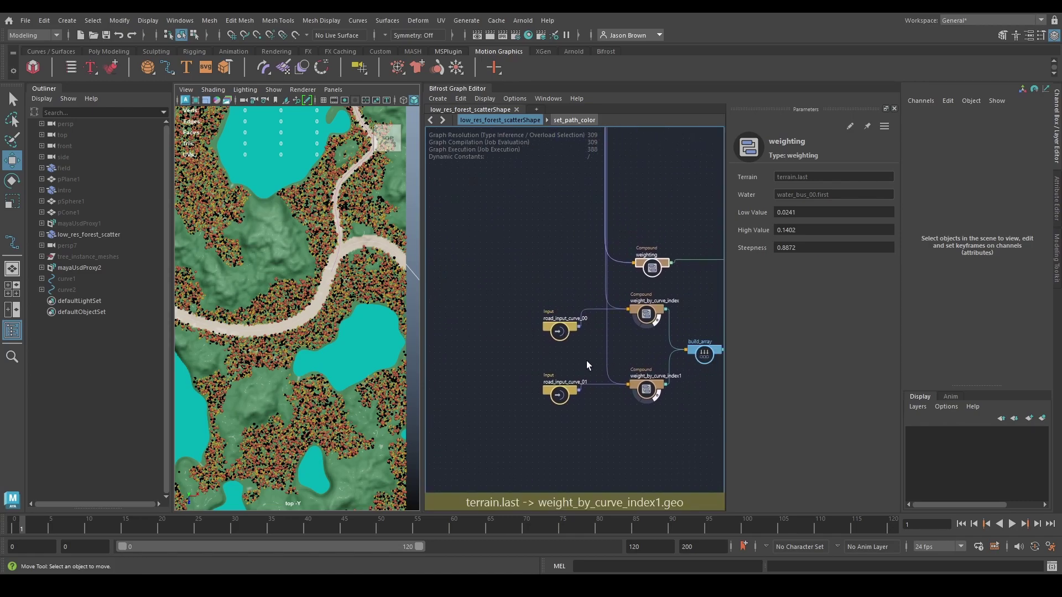
# Draw an EP curve in the top view that leaves the main path, loops around the small pond and rejoins the path.
pyautogui.scroll(5, 359, 351)
pyautogui.keyDown('alt'); pyautogui.moveTo(360, 350); pyautogui.dragTo(493, 267, button='middle'); pyautogui.keyUp('alt')
pyautogui.keyDown('alt'); pyautogui.moveTo(292, 278); pyautogui.dragTo(56, 266, button='middle'); pyautogui.keyUp('alt')
pyautogui.keyDown('alt'); pyautogui.moveTo(259, 305); pyautogui.dragTo(167, 331, button='middle'); pyautogui.keyUp('alt')
pyautogui.keyDown('alt'); pyautogui.moveTo(237, 293); pyautogui.dragTo(322, 385, button='middle'); pyautogui.keyUp('alt')
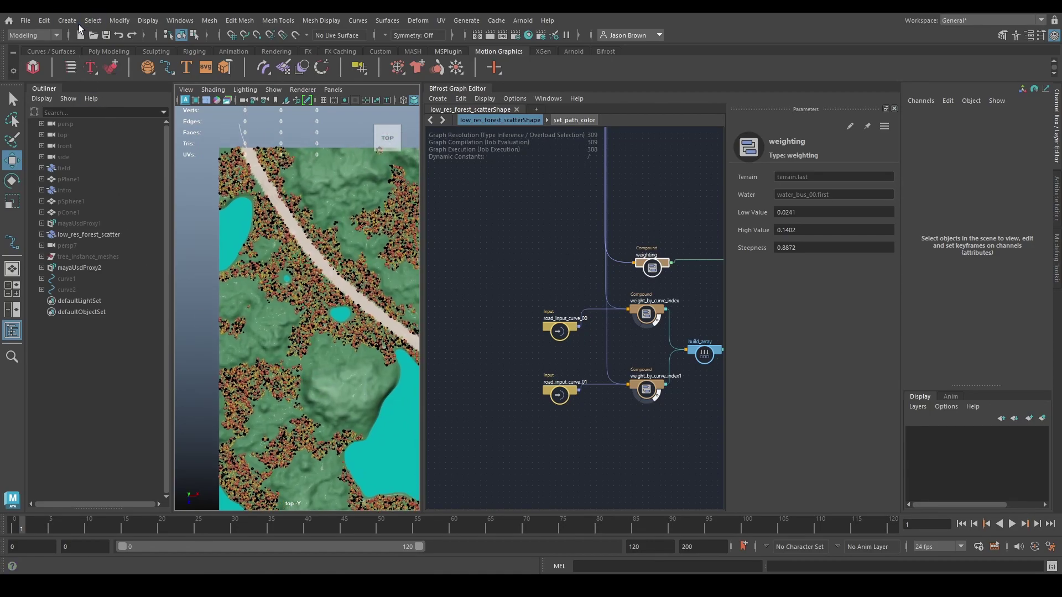
pyautogui.click(67, 20)
pyautogui.moveTo(83, 108)
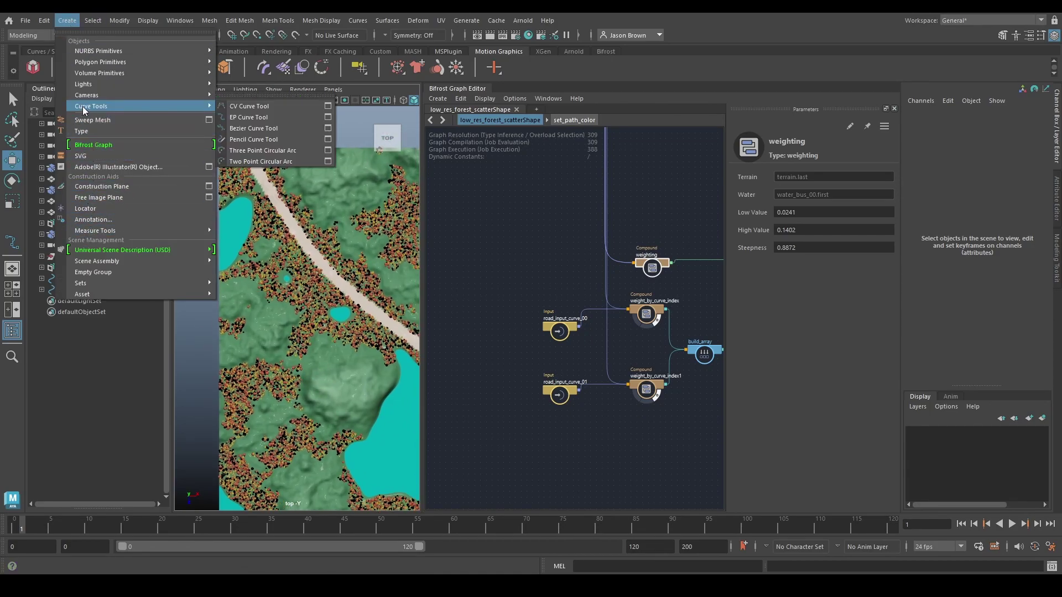
pyautogui.click(263, 118)
pyautogui.scroll(3, 328, 213)
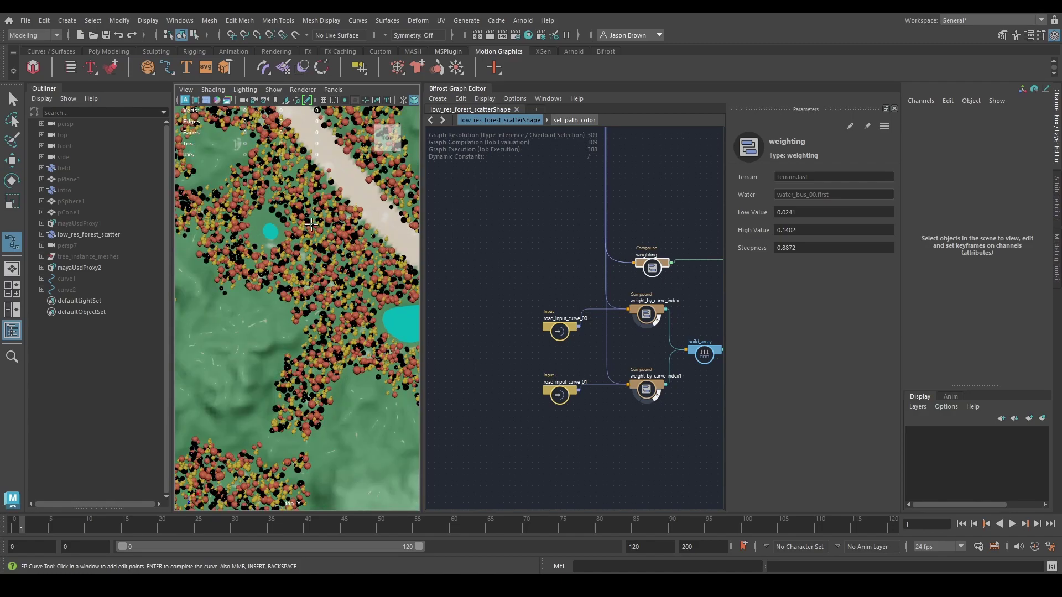
pyautogui.keyDown('alt'); pyautogui.moveTo(376, 237); pyautogui.dragTo(367, 223); pyautogui.keyUp('alt')
pyautogui.scroll(3, 357, 224)
pyautogui.keyDown('alt'); pyautogui.moveTo(357, 225); pyautogui.dragTo(234, 214, button='middle'); pyautogui.keyUp('alt')
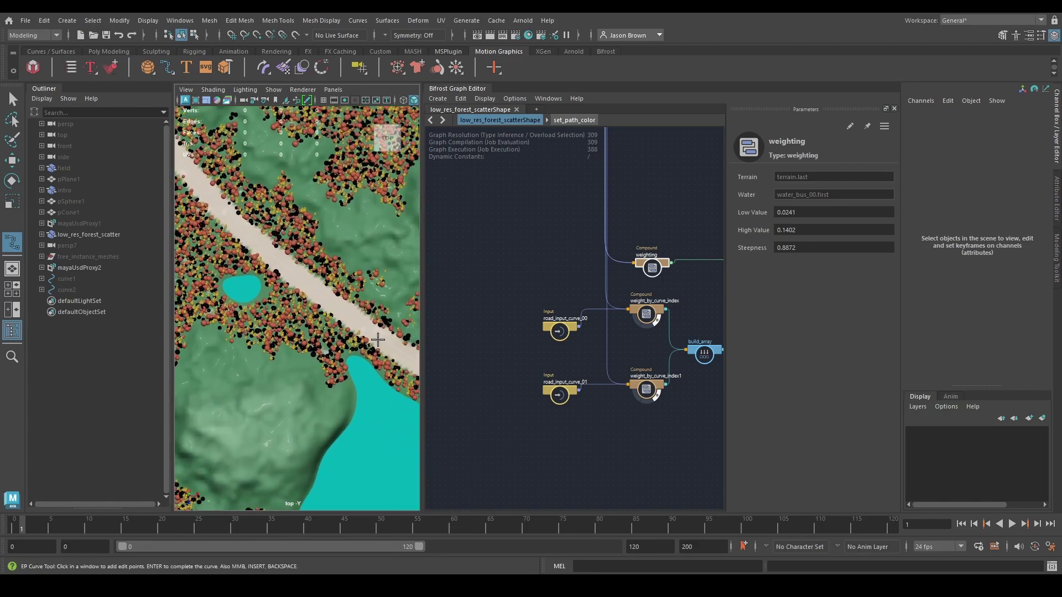
pyautogui.click(376, 337)
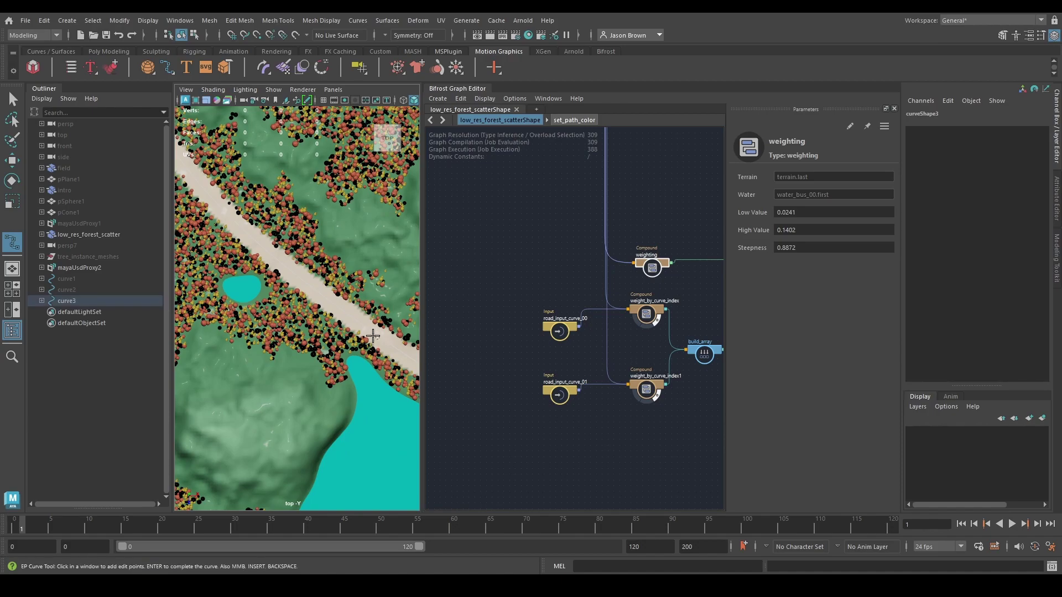
pyautogui.click(346, 317)
pyautogui.click(299, 315)
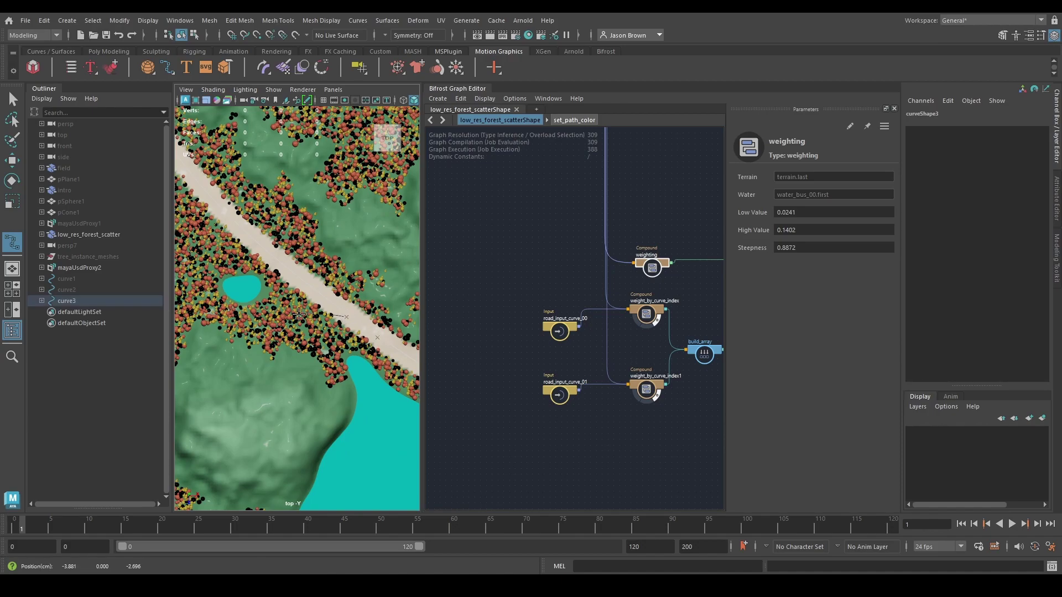
pyautogui.click(252, 316)
pyautogui.keyDown('alt'); pyautogui.moveTo(251, 316); pyautogui.dragTo(328, 328, button='middle'); pyautogui.keyUp('alt')
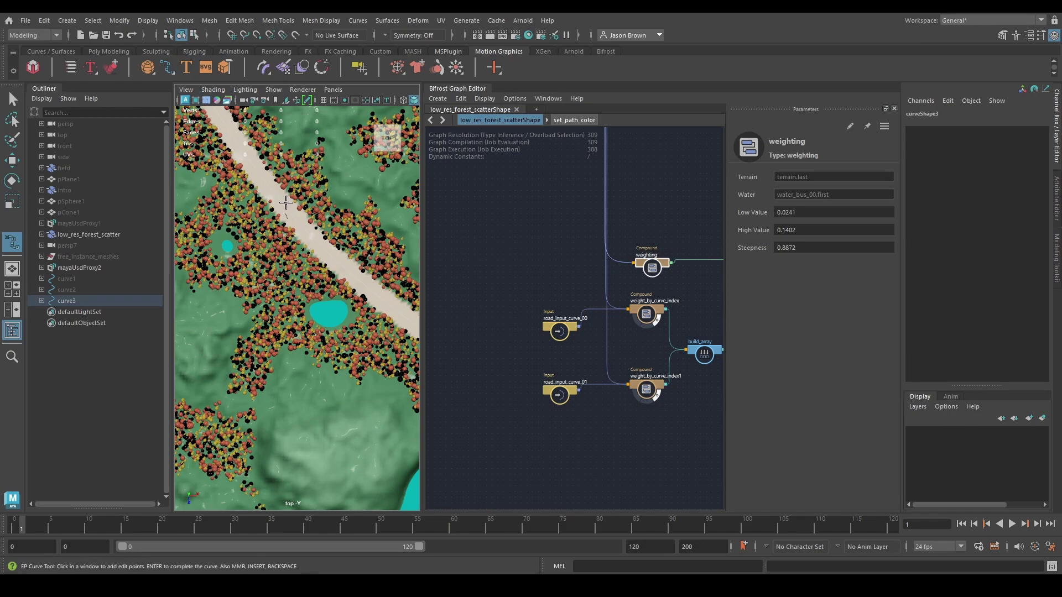
pyautogui.press('w')
pyautogui.keyDown('alt'); pyautogui.moveTo(346, 395); pyautogui.dragTo(320, 385, button='middle'); pyautogui.keyUp('alt')
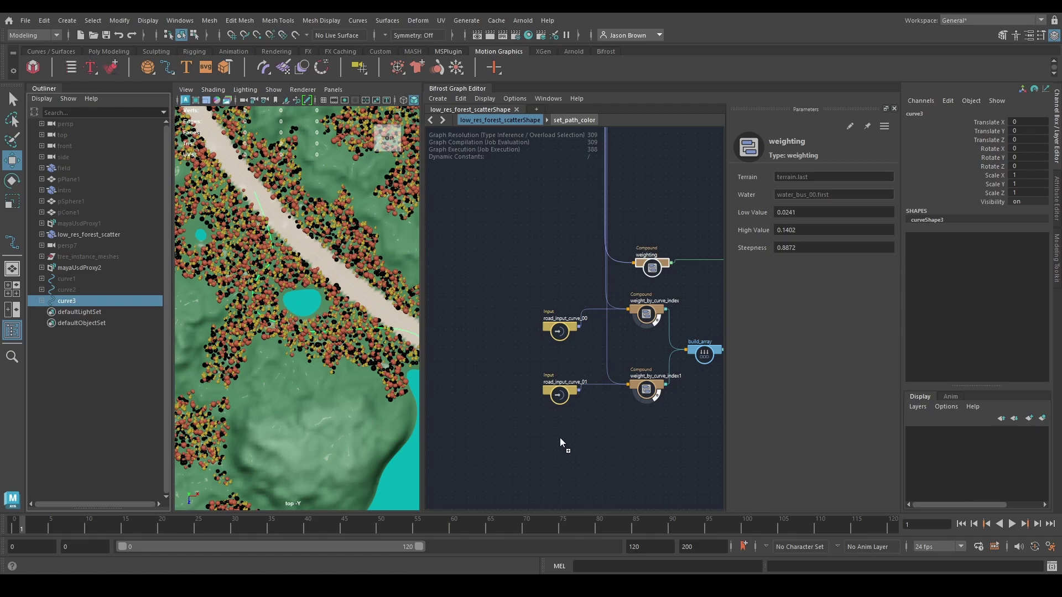
# Add curve3 to the graph as an input named road_input_curve_02 and move the weighting node clear of weight_by_curve_index.
pyautogui.moveTo(560, 443); pyautogui.dragTo(560, 443)
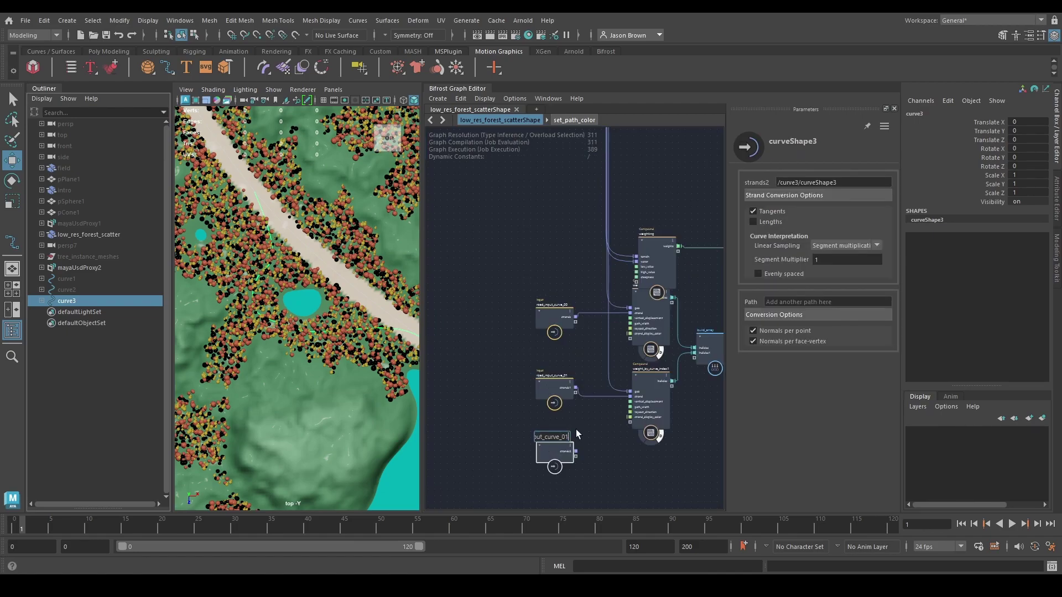
pyautogui.keyDown('alt'); pyautogui.moveTo(662, 447); pyautogui.dragTo(583, 417, button='middle'); pyautogui.keyUp('alt')
pyautogui.moveTo(580, 238); pyautogui.dragTo(573, 219)
# Duplicate weight_by_curve_index1 with its input connections and place the copy directly below it.
pyautogui.keyDown('alt'); pyautogui.moveTo(578, 365); pyautogui.dragTo(578, 299, button='middle'); pyautogui.keyUp('alt')
pyautogui.click(572, 300)
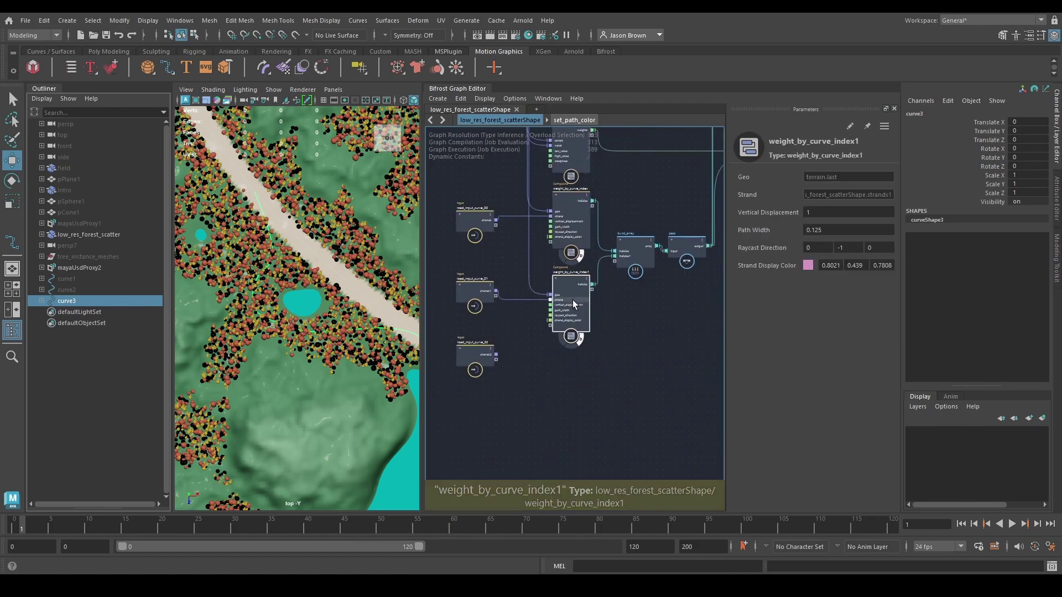
pyautogui.hotkey('ctrl', 'shift', 'd')
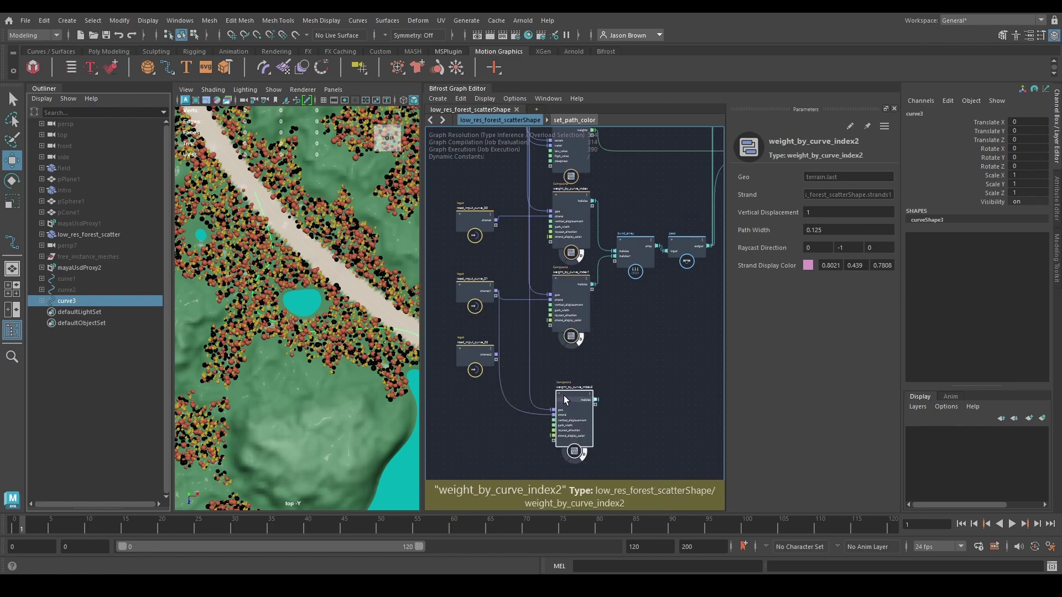
pyautogui.moveTo(563, 398); pyautogui.dragTo(566, 370)
# Connect weight_by_curve_index2's indicies to a new build_array port and road_input_curve_02's strands2 to weight_by_curve_index2's strand input.
pyautogui.moveTo(497, 355); pyautogui.dragTo(616, 262)
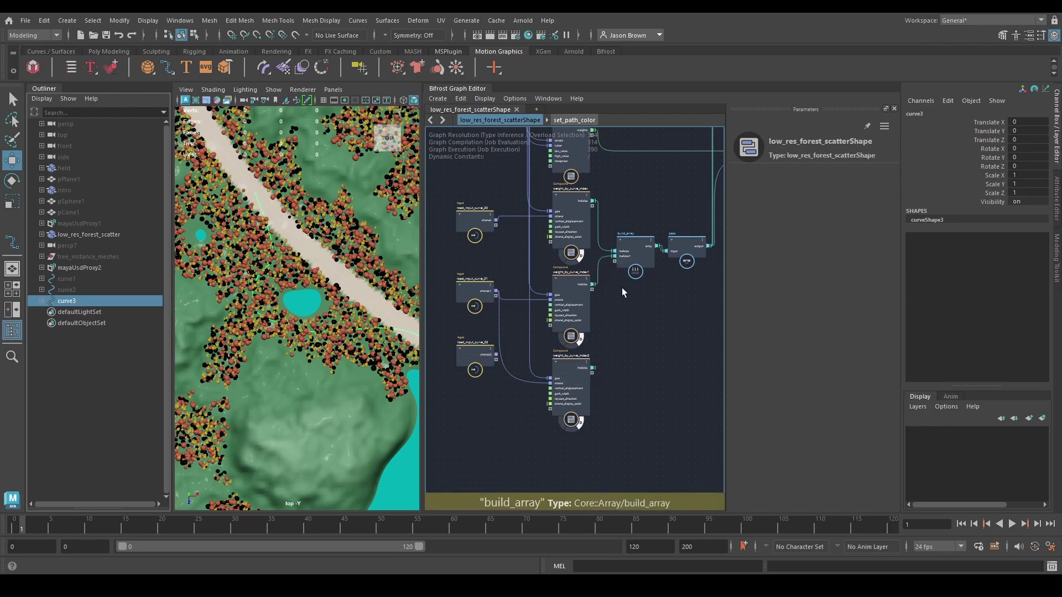
pyautogui.moveTo(592, 367); pyautogui.dragTo(616, 261)
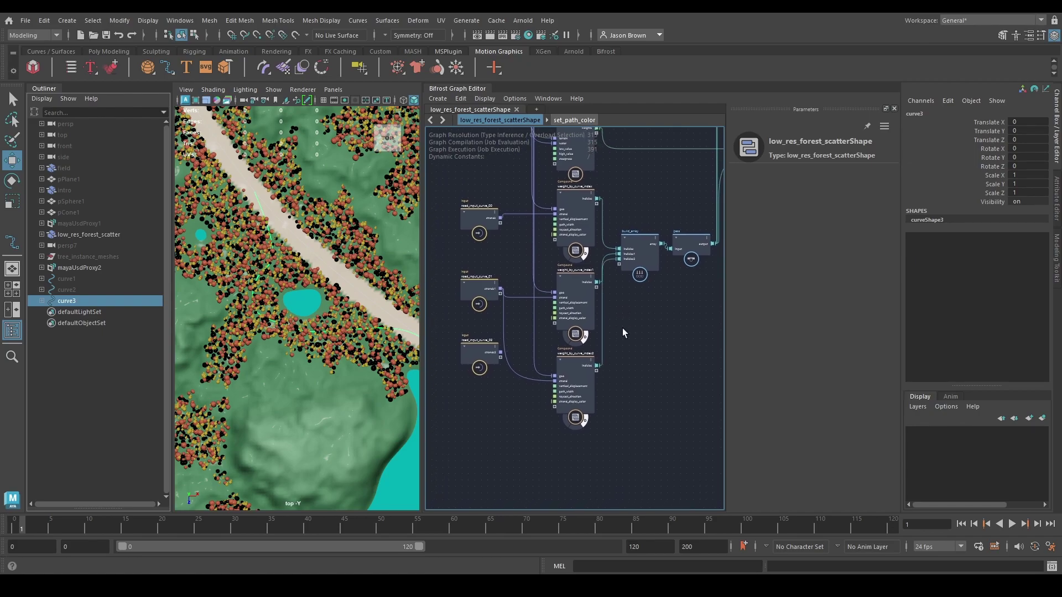
pyautogui.moveTo(501, 353); pyautogui.dragTo(551, 384)
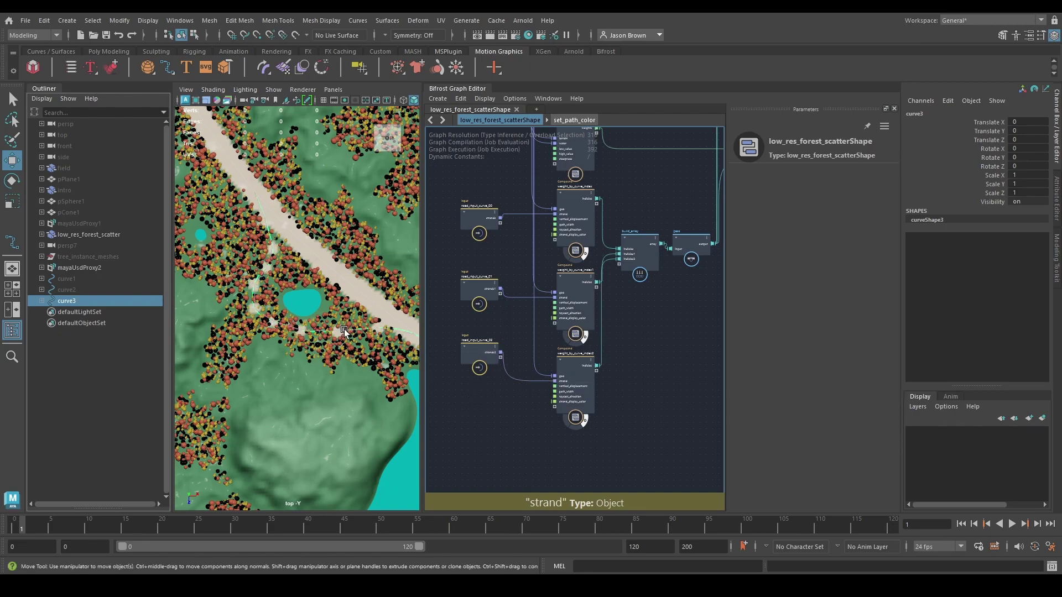
# Set the Segment Multiplier of road_input_curve_02 to 12.
pyautogui.click(479, 352)
pyautogui.moveTo(828, 262); pyautogui.dragTo(812, 271)
pyautogui.write('12')
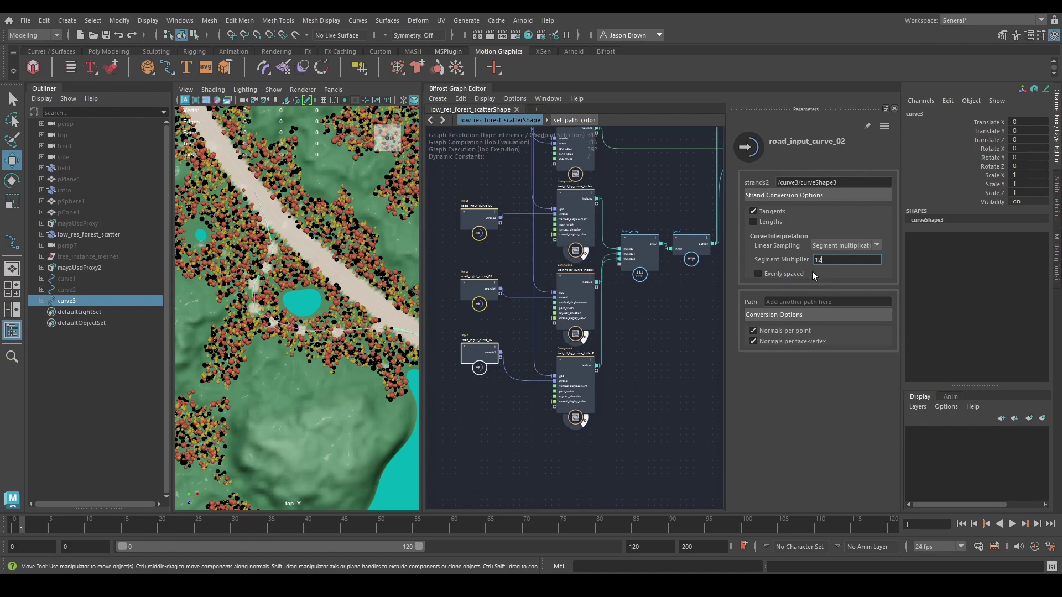
pyautogui.press('Return')
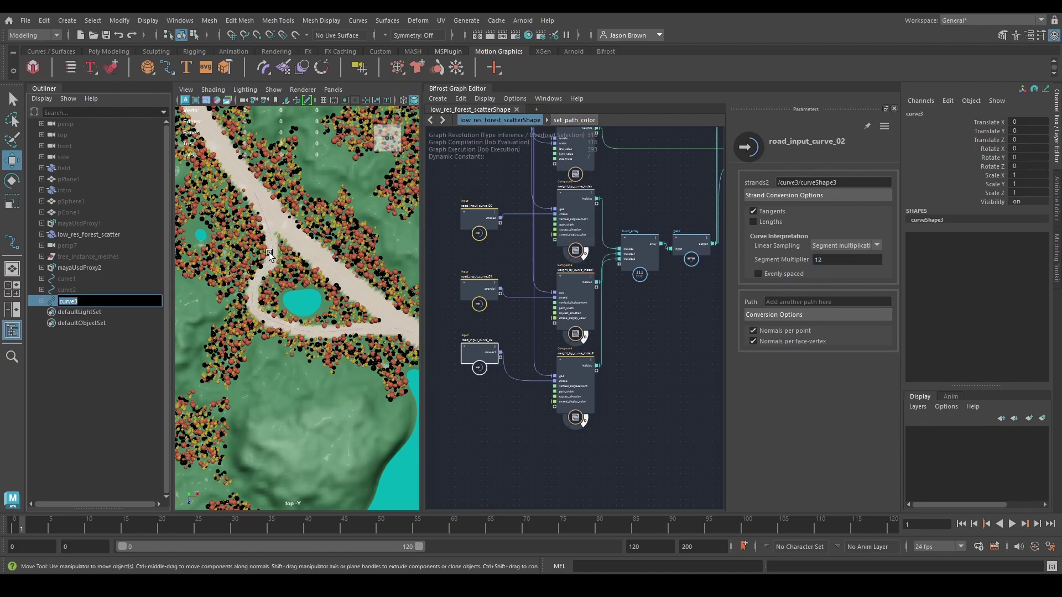
# Move the road_input_curve_02 node down in line with weight_by_curve_index2.
pyautogui.scroll(-5, 295, 252)
pyautogui.scroll(4, 264, 243)
pyautogui.keyDown('alt'); pyautogui.moveTo(265, 242); pyautogui.dragTo(296, 258, button='middle'); pyautogui.keyUp('alt')
pyautogui.moveTo(300, 307)
pyautogui.keyDown('alt'); pyautogui.mouseDown(button='middle')
pyautogui.moveTo(297, 324)
pyautogui.moveTo(296, 314)
pyautogui.mouseUp(button='middle'); pyautogui.keyUp('alt')
pyautogui.scroll(-1, 650, 343)
pyautogui.keyDown('alt'); pyautogui.moveTo(580, 363); pyautogui.dragTo(598, 352, button='middle'); pyautogui.keyUp('alt')
pyautogui.moveTo(483, 352); pyautogui.dragTo(484, 379)
pyautogui.keyDown('alt'); pyautogui.moveTo(511, 313); pyautogui.dragTo(510, 334, button='middle'); pyautogui.keyUp('alt')
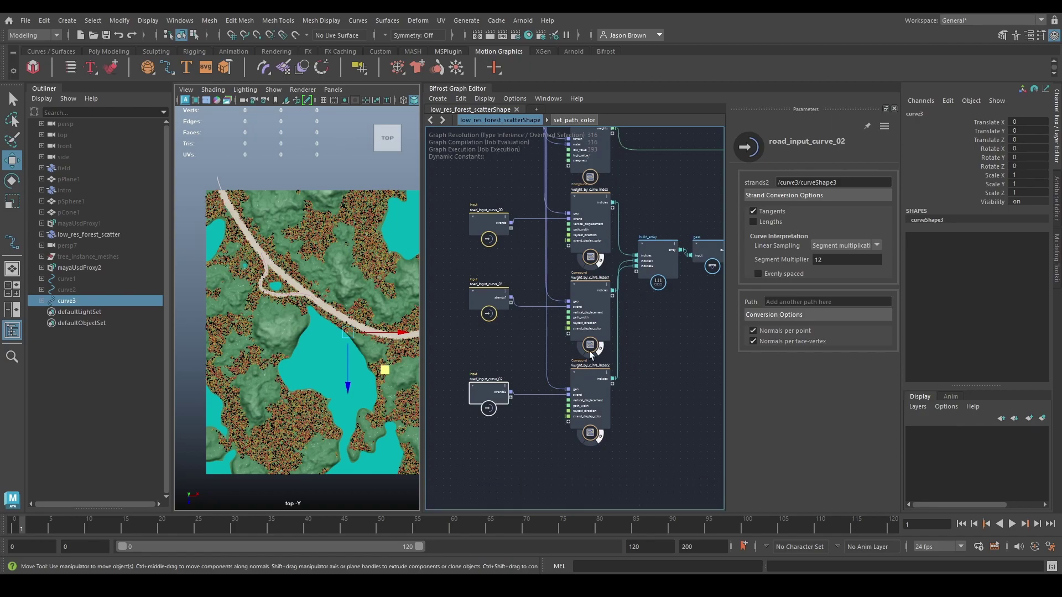
# Review the weight_by_curve_index parameters and the three indicies connections feeding build_array.
pyautogui.keyDown('alt'); pyautogui.moveTo(660, 378); pyautogui.dragTo(655, 371, button='middle'); pyautogui.keyUp('alt')
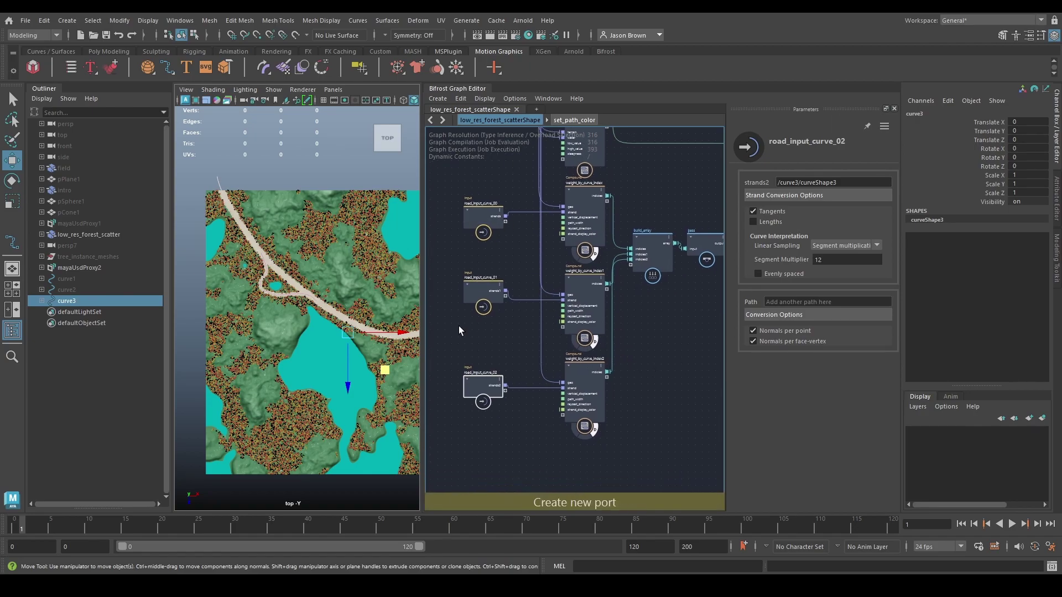
pyautogui.moveTo(646, 410); pyautogui.dragTo(606, 416, button='middle')
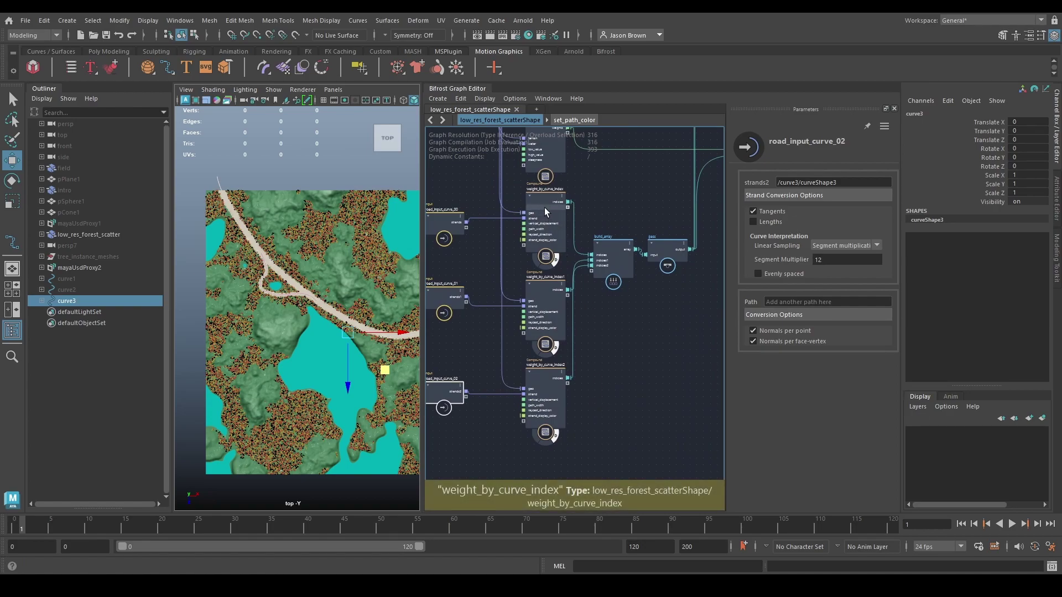
pyautogui.click(563, 204)
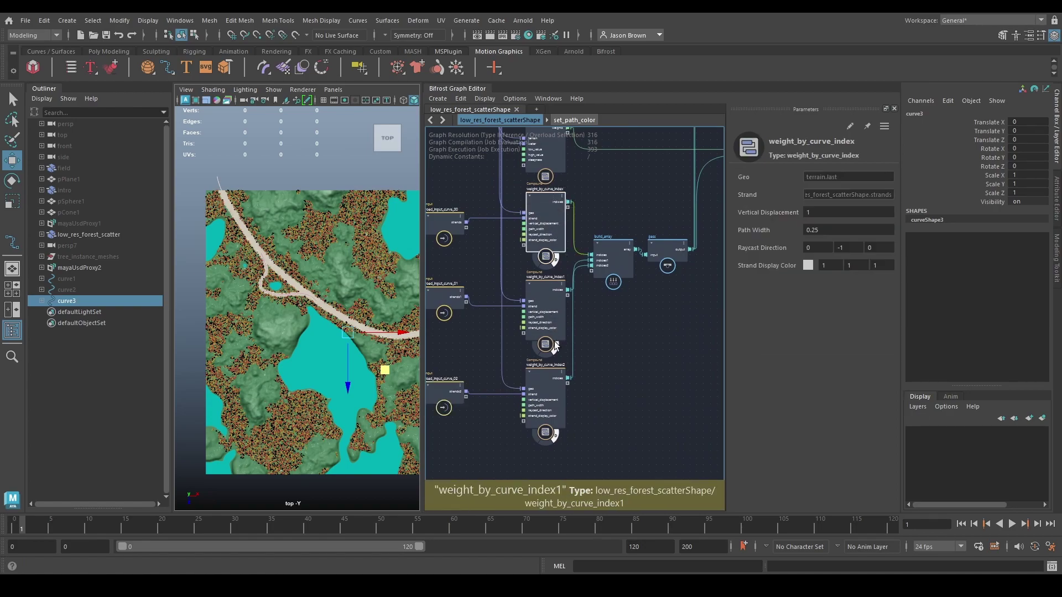
pyautogui.click(609, 259)
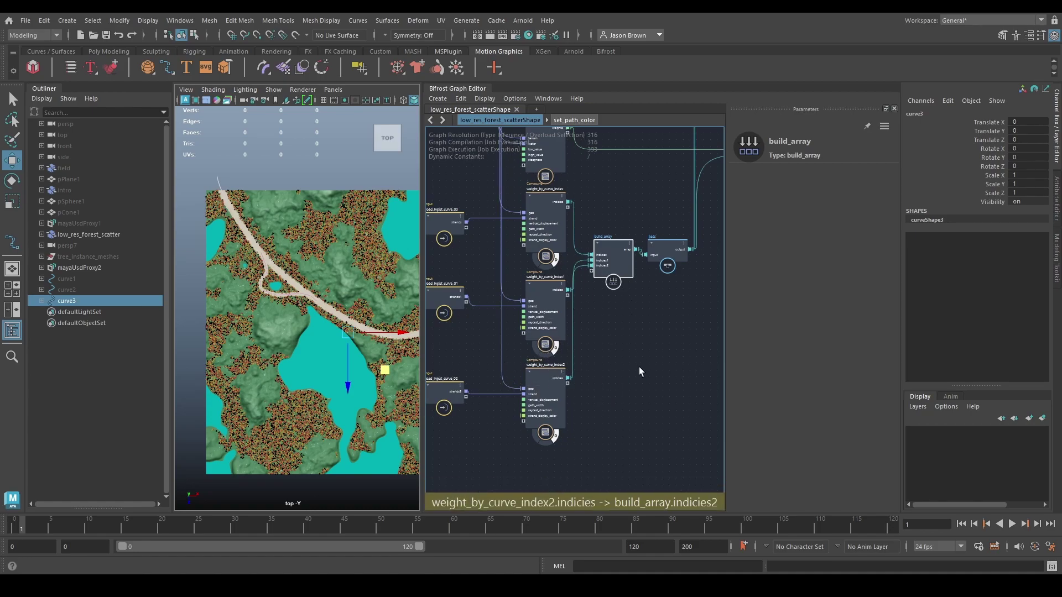
pyautogui.scroll(-3, 612, 363)
pyautogui.moveTo(612, 364); pyautogui.dragTo(635, 350, button='middle')
pyautogui.scroll(4, 613, 370)
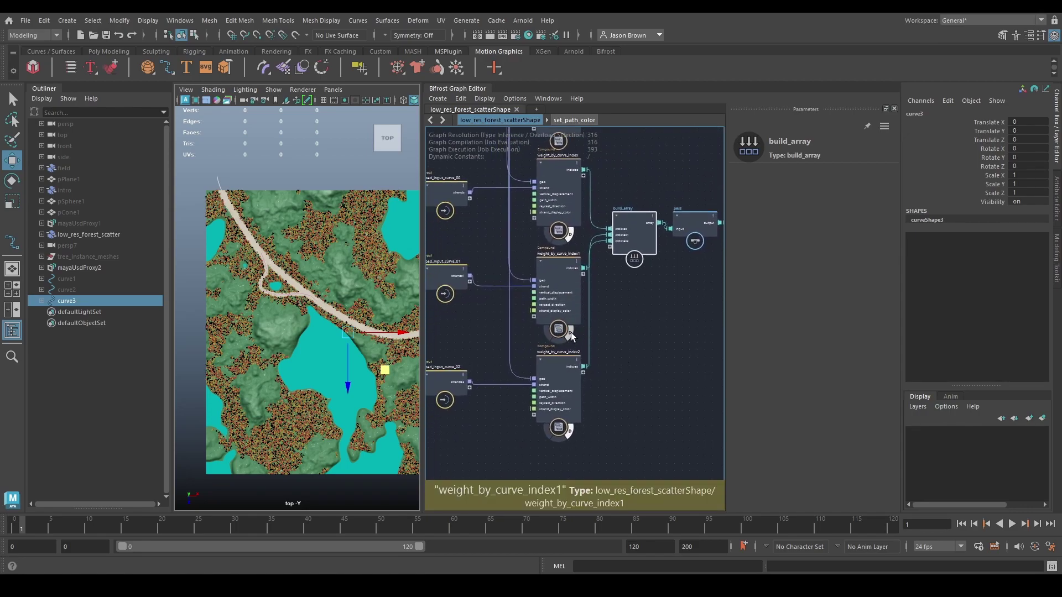
# Move the pass node slightly farther away from build_array to leave more space between the two nodes.
pyautogui.moveTo(636, 308); pyautogui.dragTo(672, 300, button='middle')
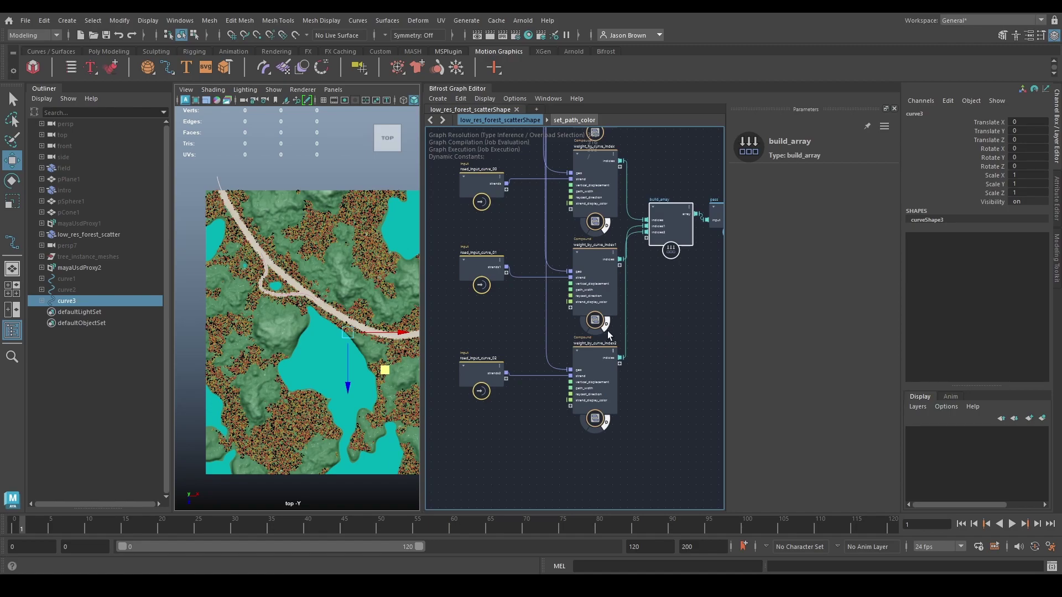
pyautogui.moveTo(667, 320); pyautogui.dragTo(561, 363, button='middle')
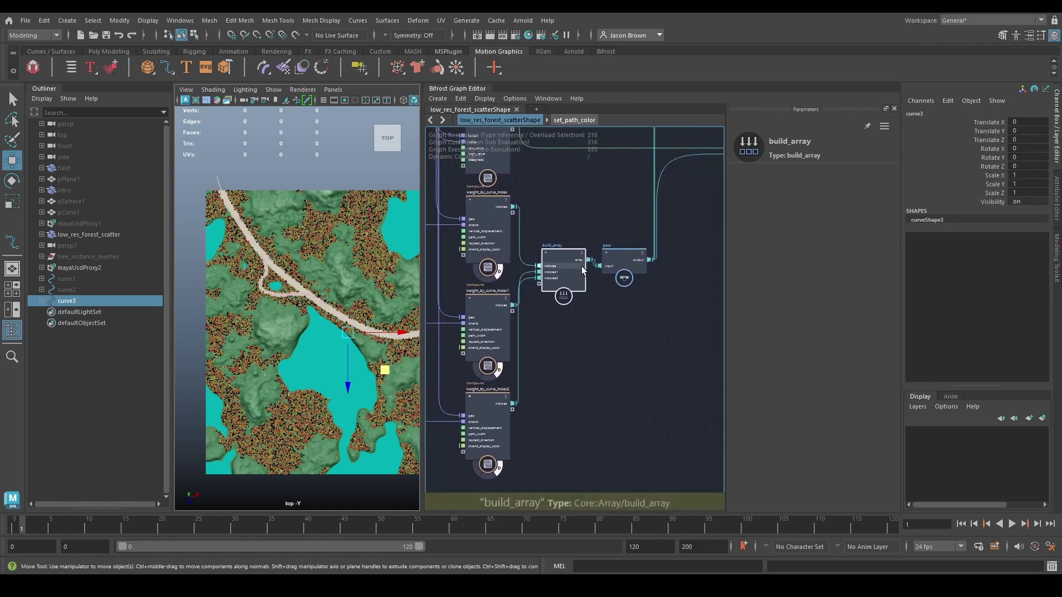
pyautogui.moveTo(622, 262)
pyautogui.mouseDown()
pyautogui.moveTo(645, 255)
pyautogui.moveTo(610, 271)
pyautogui.mouseUp()
pyautogui.moveTo(600, 205); pyautogui.dragTo(648, 299)
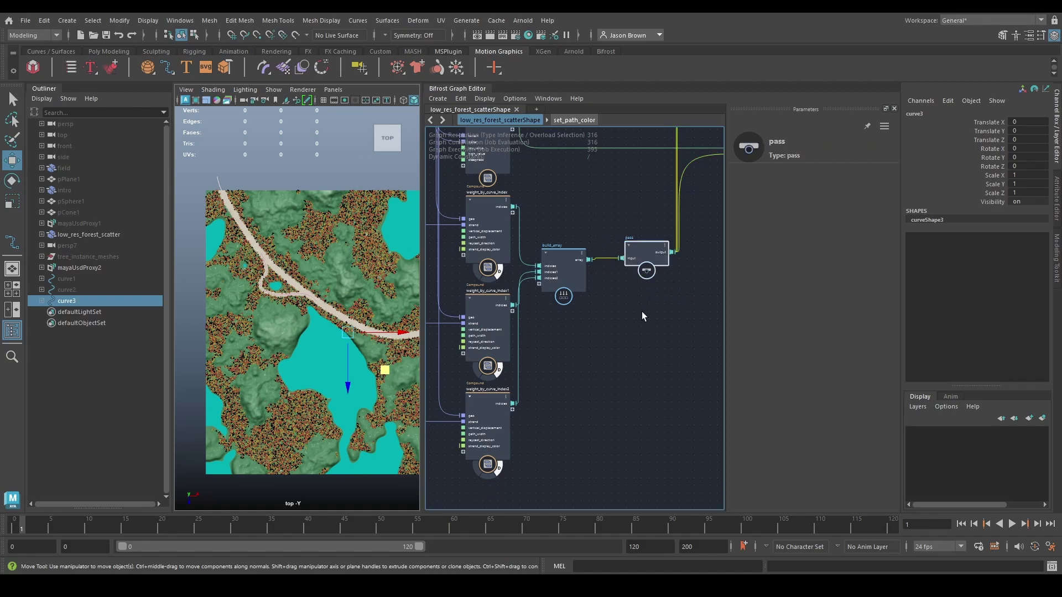
# Review the three road_input_curve branches feeding build_array and the resulting paths across the terrain in the top view.
pyautogui.scroll(-5, 635, 332)
pyautogui.scroll(-1, 626, 357)
pyautogui.keyDown('alt'); pyautogui.moveTo(626, 322); pyautogui.dragTo(632, 417, button='middle'); pyautogui.keyUp('alt')
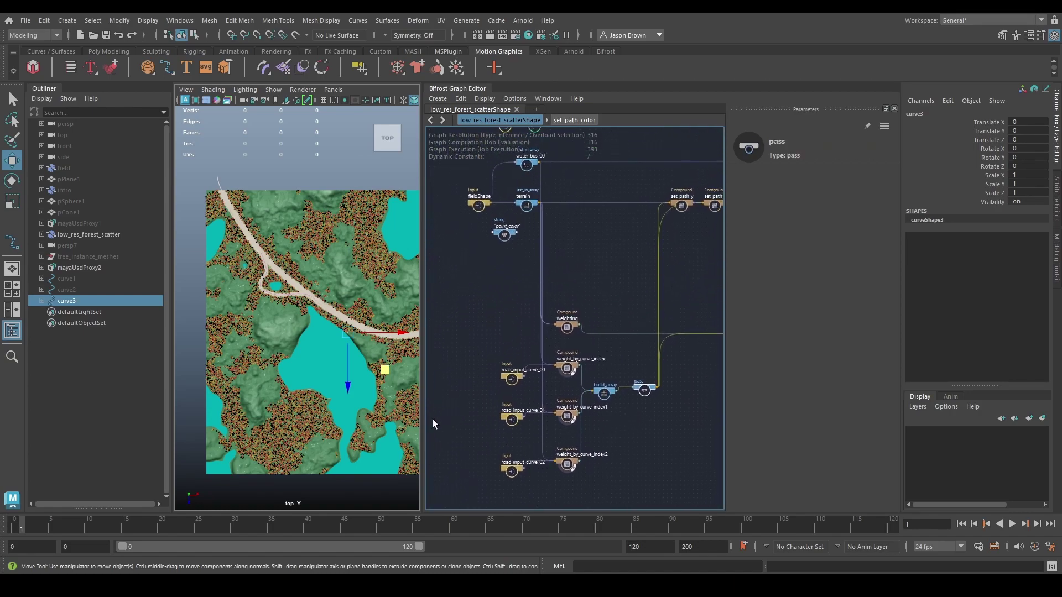
pyautogui.keyDown('alt'); pyautogui.moveTo(339, 413); pyautogui.dragTo(269, 418, button='middle'); pyautogui.keyUp('alt')
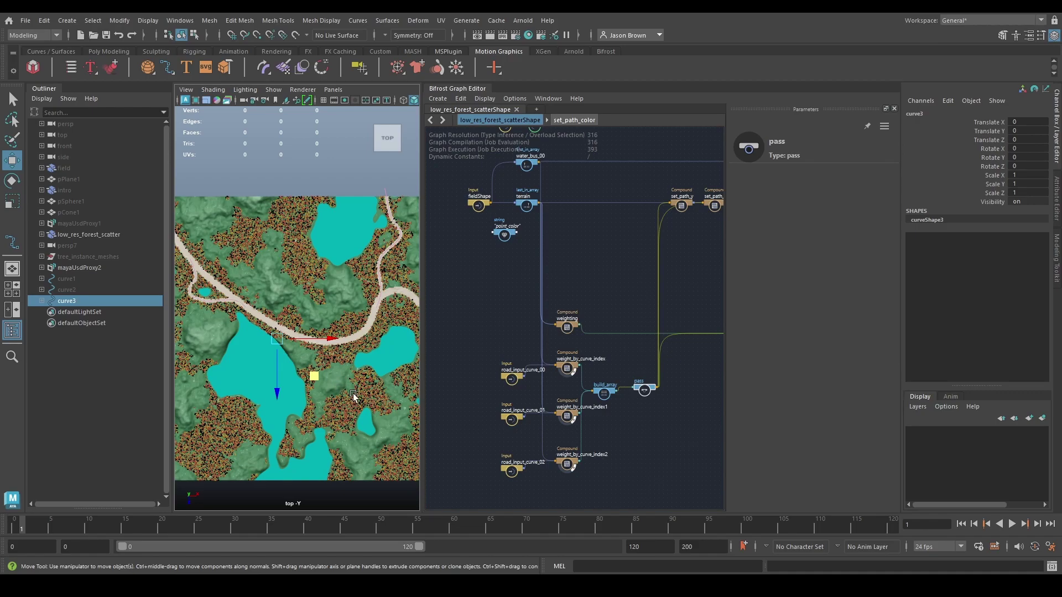
pyautogui.keyDown('alt'); pyautogui.moveTo(314, 366); pyautogui.dragTo(332, 328, button='middle'); pyautogui.keyUp('alt')
pyautogui.keyDown('alt'); pyautogui.moveTo(331, 327); pyautogui.dragTo(297, 316, button='right'); pyautogui.keyUp('alt')
pyautogui.keyDown('alt'); pyautogui.moveTo(297, 316); pyautogui.dragTo(288, 341, button='middle'); pyautogui.keyUp('alt')
pyautogui.keyDown('alt'); pyautogui.moveTo(298, 341); pyautogui.dragTo(314, 337, button='right'); pyautogui.keyUp('alt')
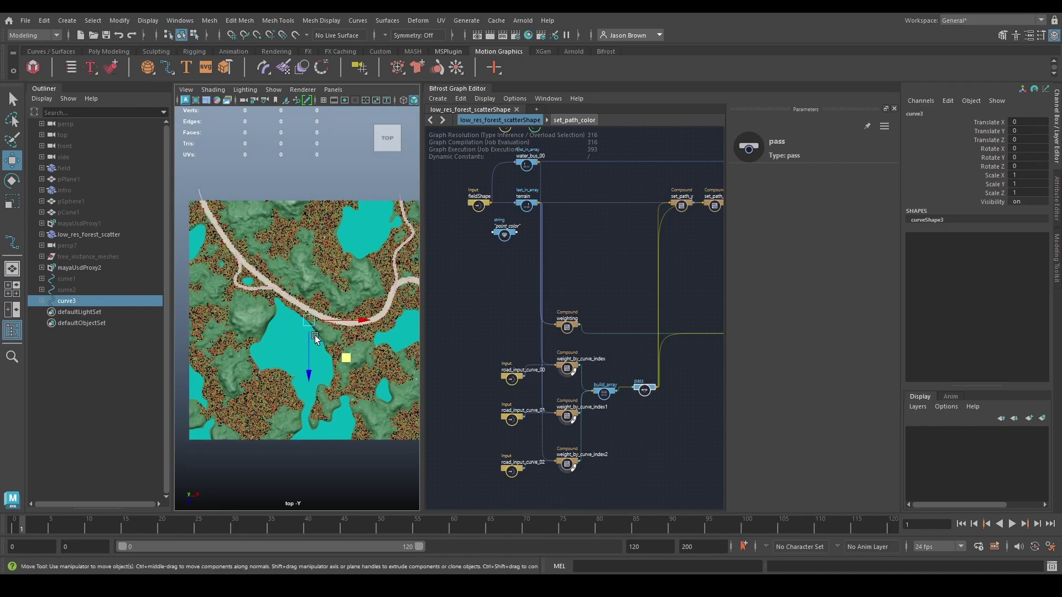
# Go to the OUTPUT group at the end of the scatter graph and examine its nodes.
pyautogui.scroll(-3, 619, 232)
pyautogui.keyDown('alt'); pyautogui.moveTo(673, 300); pyautogui.dragTo(467, 319, button='middle'); pyautogui.keyUp('alt')
pyautogui.keyDown('alt'); pyautogui.moveTo(625, 317); pyautogui.dragTo(396, 310, button='middle'); pyautogui.keyUp('alt')
pyautogui.moveTo(596, 362)
pyautogui.keyDown('alt'); pyautogui.mouseDown(button='middle')
pyautogui.moveTo(590, 406)
pyautogui.moveTo(609, 426)
pyautogui.moveTo(593, 425)
pyautogui.mouseUp(button='middle'); pyautogui.keyUp('alt')
pyautogui.scroll(3, 590, 397)
pyautogui.scroll(4, 590, 398)
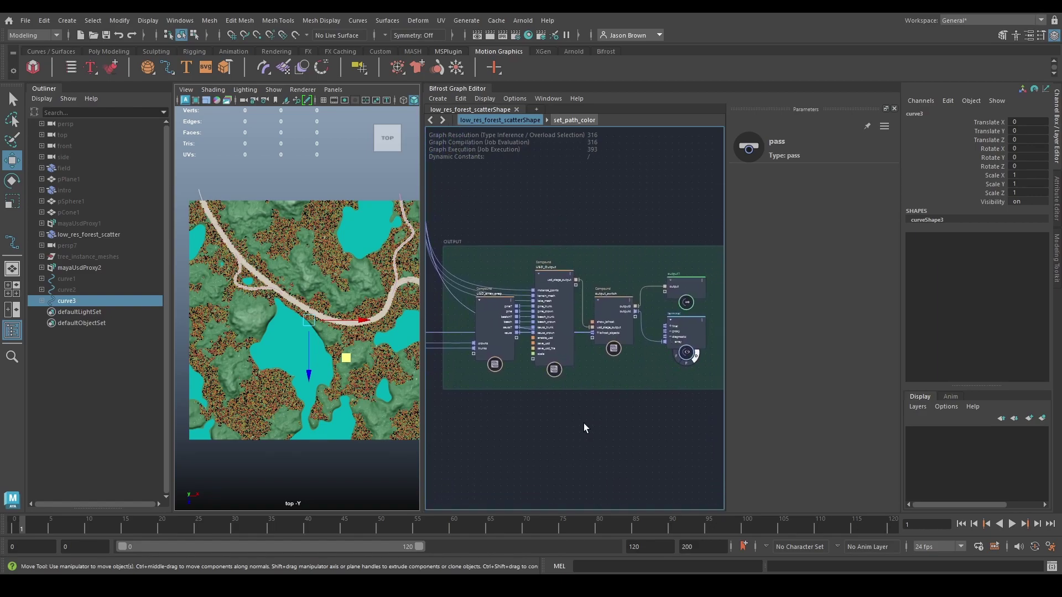